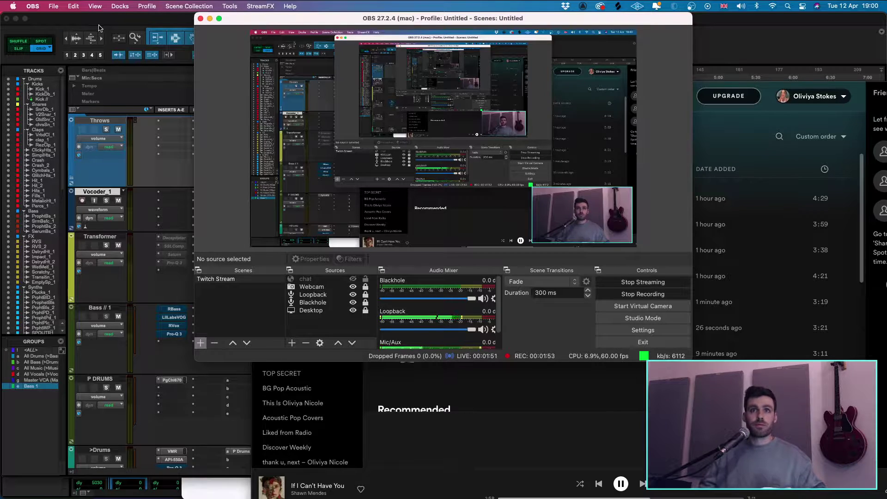
- Switch to Spotify and reposition its window so the whole playlist and playback controls are in view
mouse_move(783, 496)
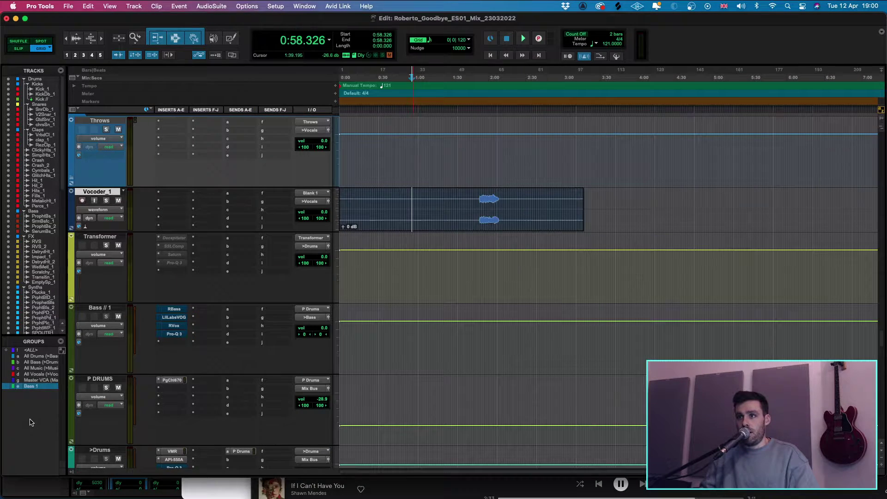
click(30, 421)
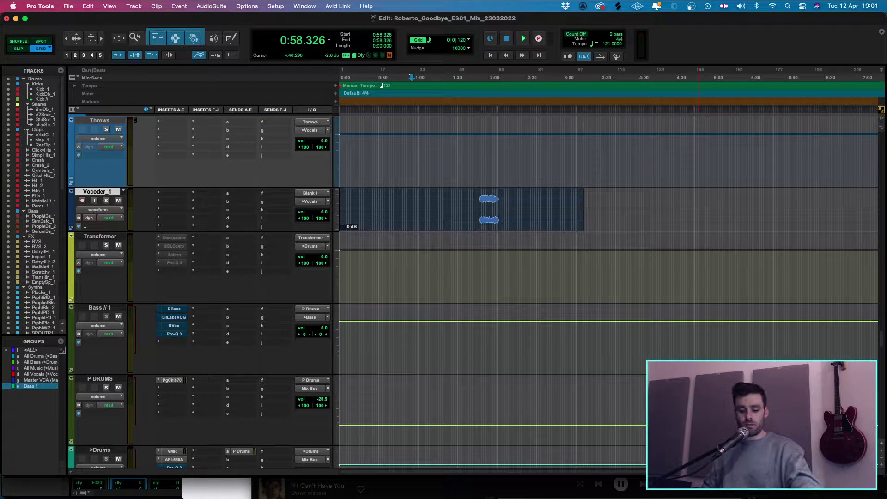
mouse_move(800, 495)
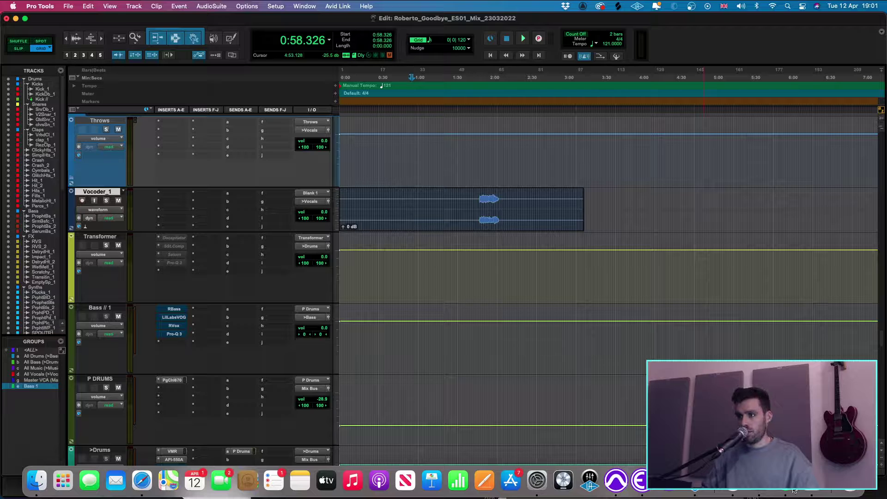
click(703, 482)
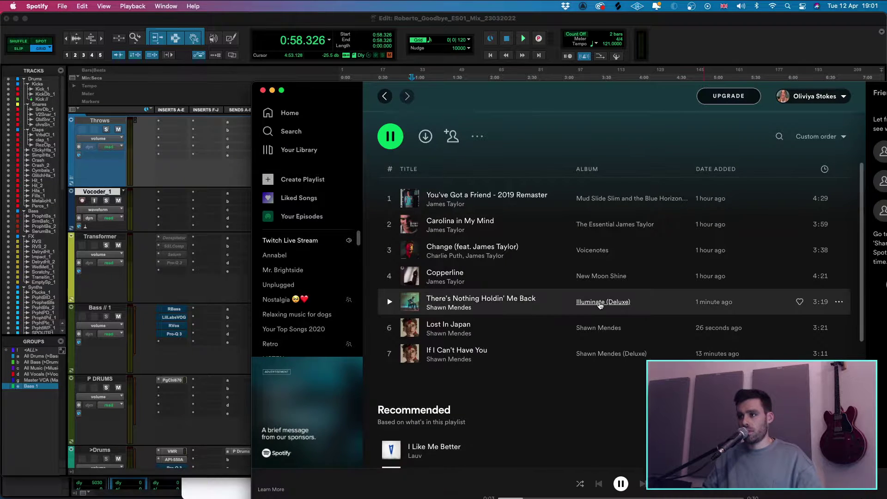
drag(546, 91, 511, 41)
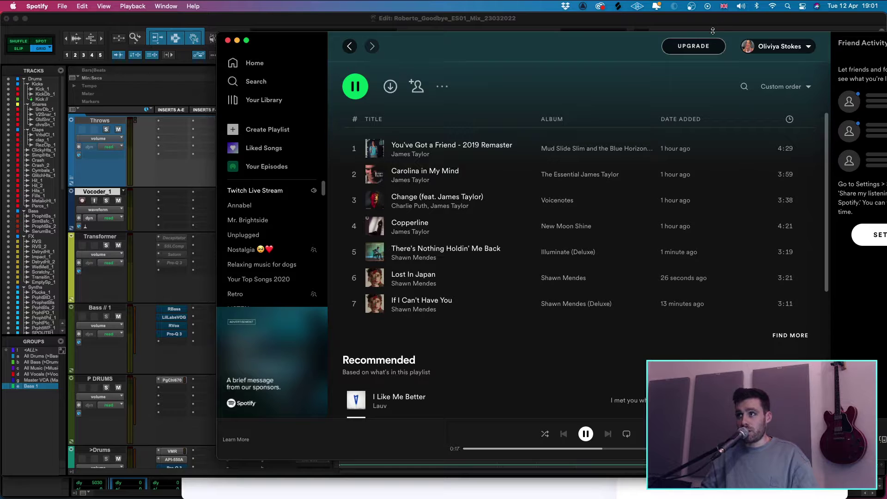
drag(622, 42, 492, 28)
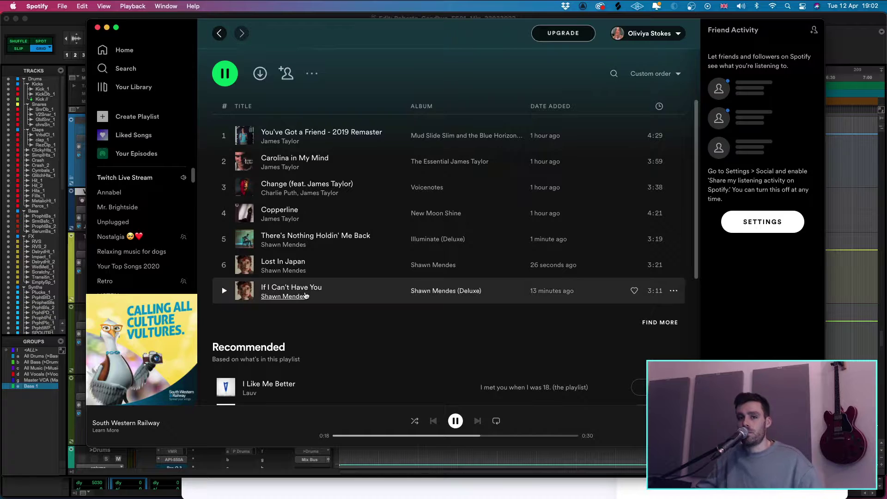
- Switch to Pro Tools and look through the mix session's drum, bass and FX tracks
click(30, 422)
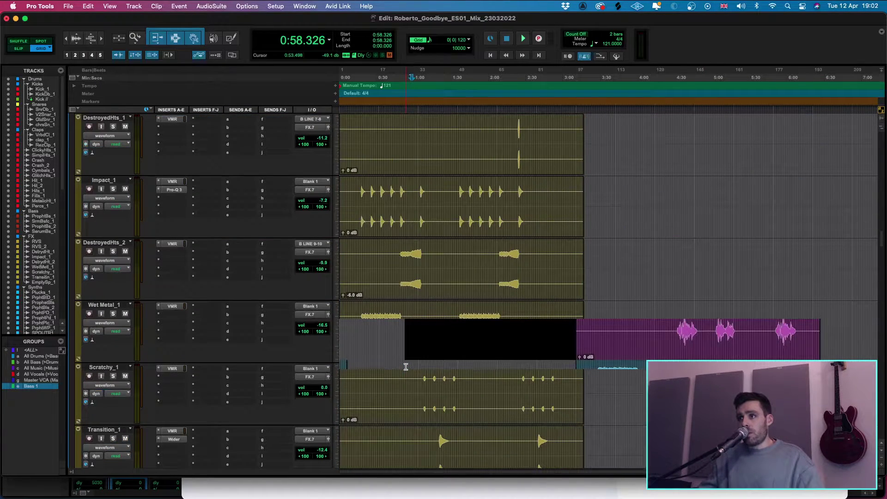
scroll(406, 366, up, 15)
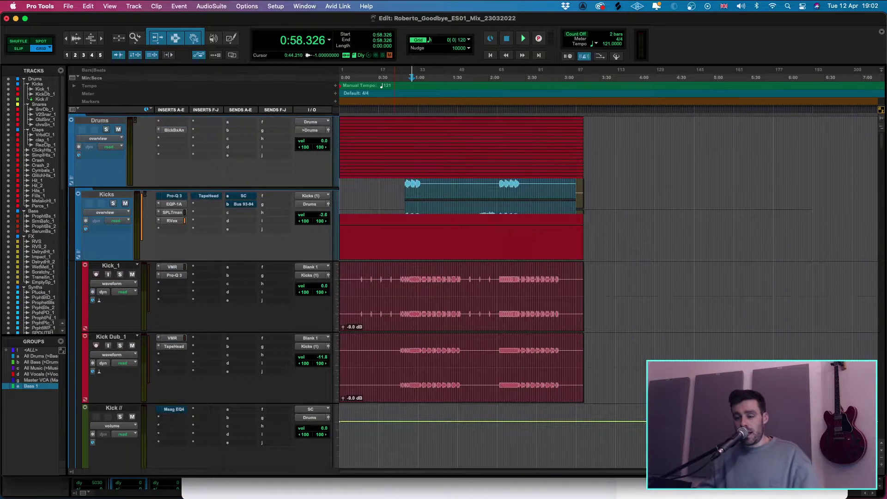
scroll(623, 220, down, 5)
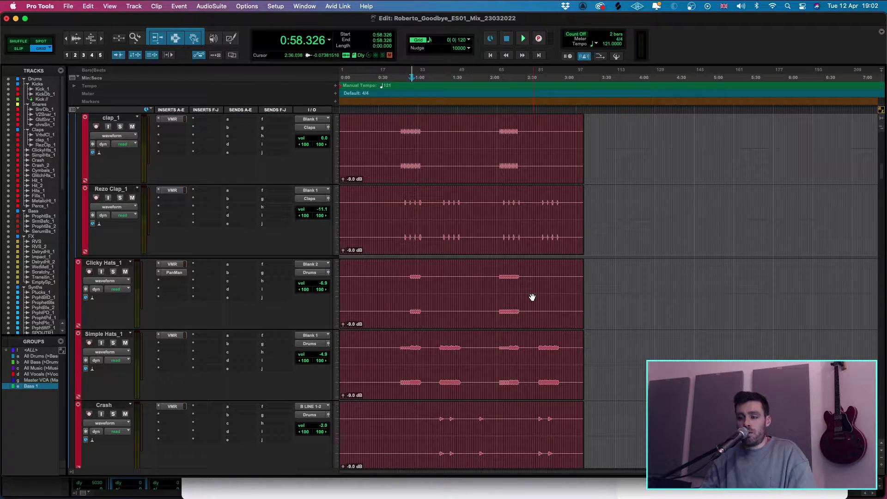
mouse_move(802, 490)
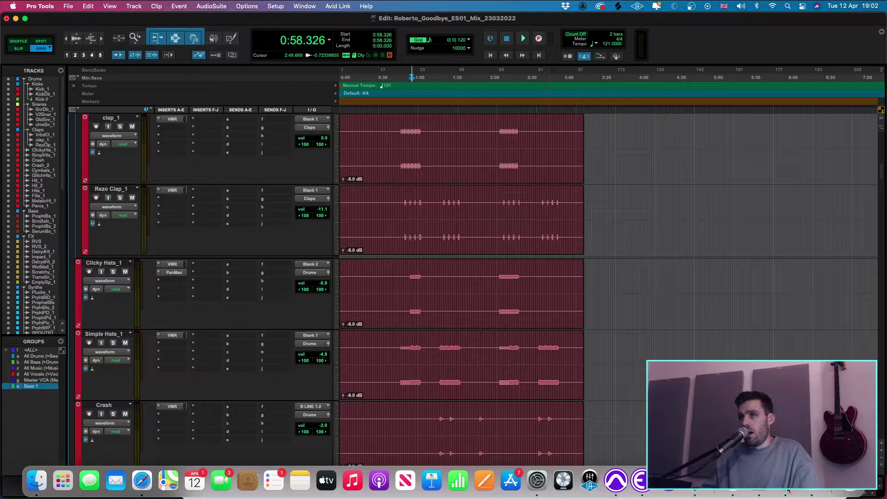
scroll(470, 381, down, 10)
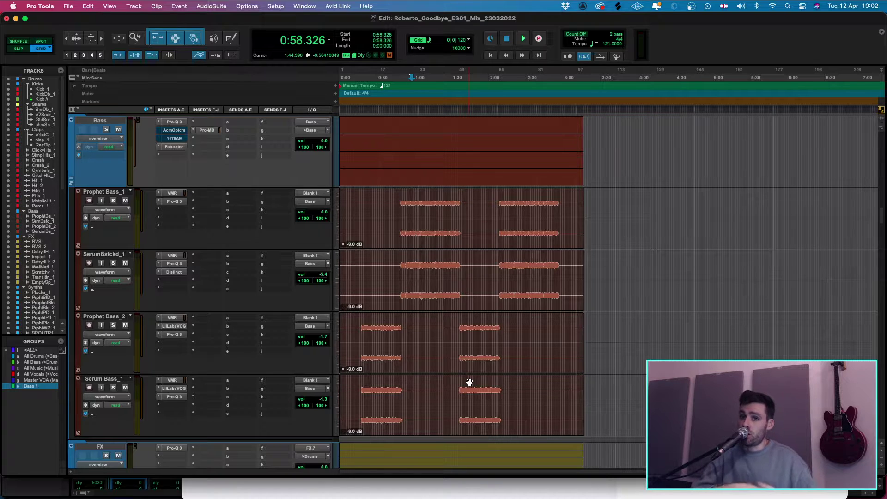
scroll(572, 356, down, 3)
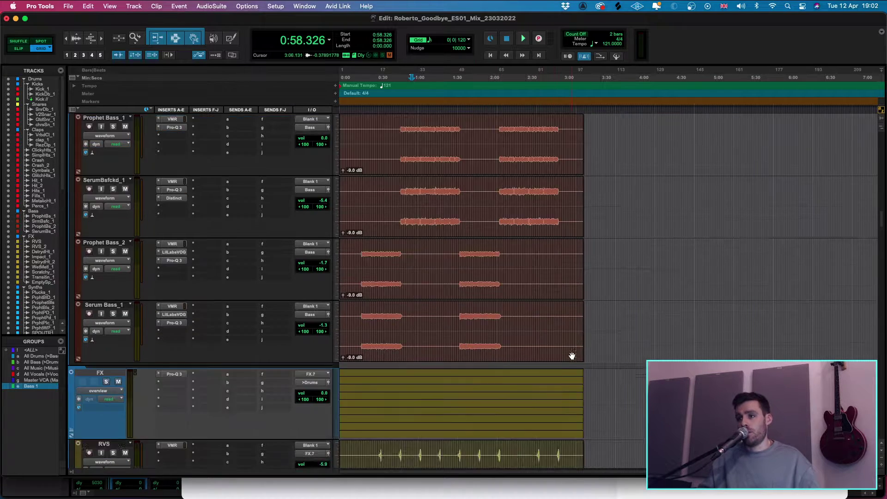
scroll(571, 356, down, 5)
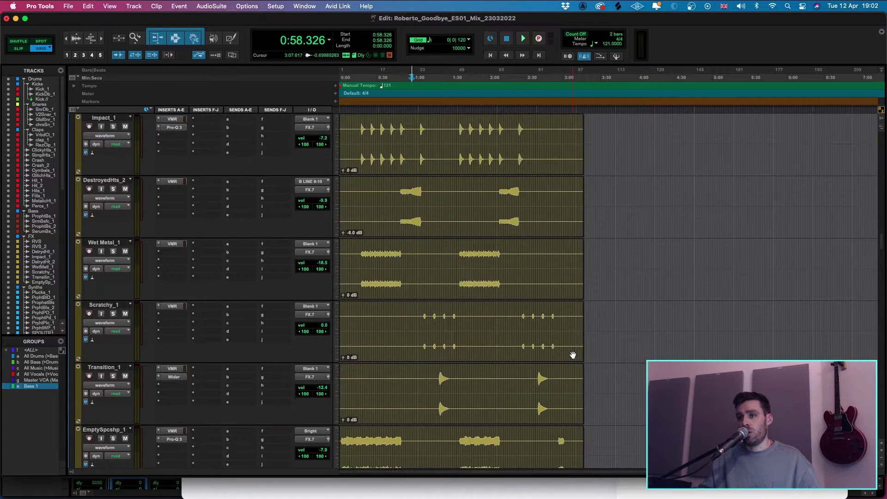
- Switch to Spotify and play Copperline from the Twitch Live Stream playlist, pausing it at the start before resuming
click(793, 492)
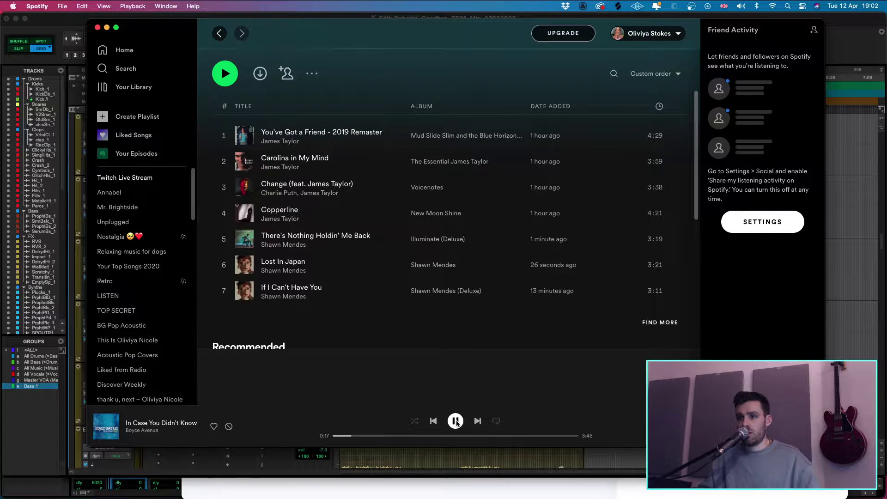
click(225, 213)
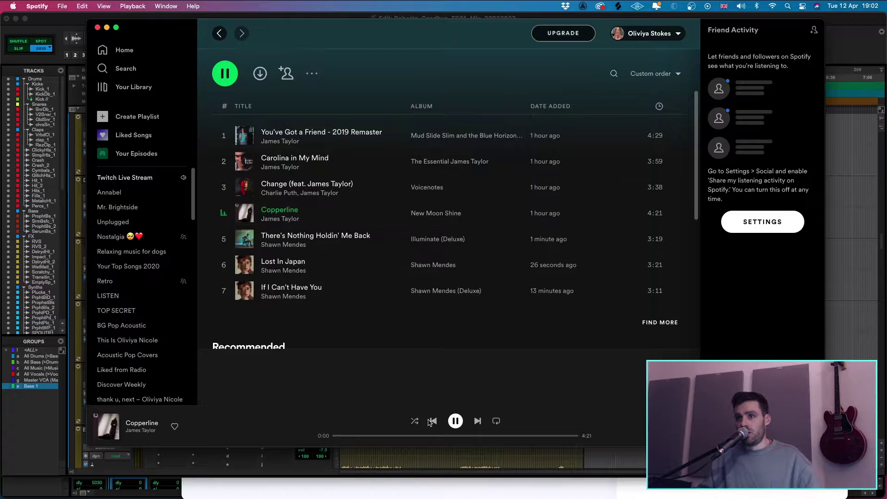
click(455, 420)
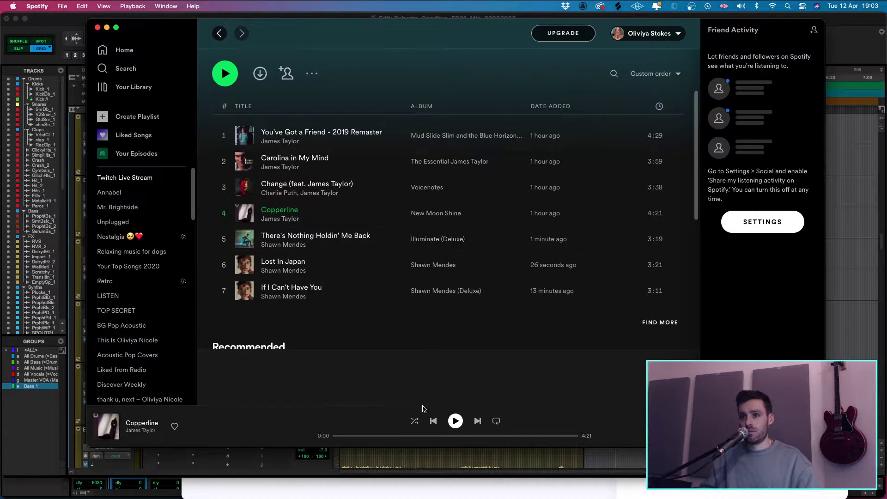
click(453, 420)
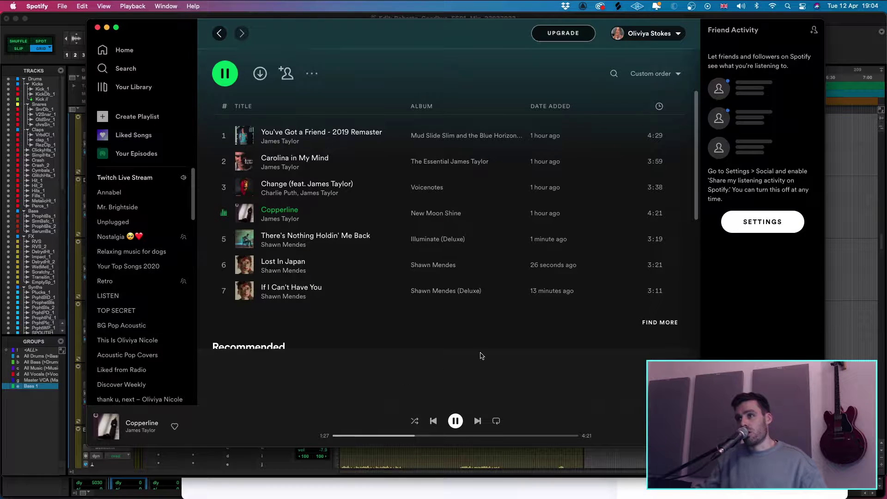
- Switch to Pro Tools, zoom the timeline in horizontally by one level and view the hat, crash and cymbal tracks
click(864, 347)
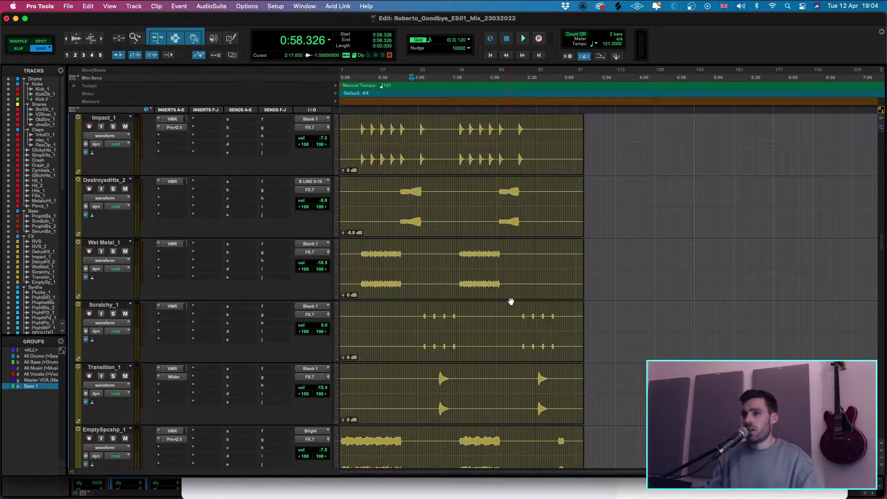
key(super+bracketright)
scroll(756, 301, up, 10)
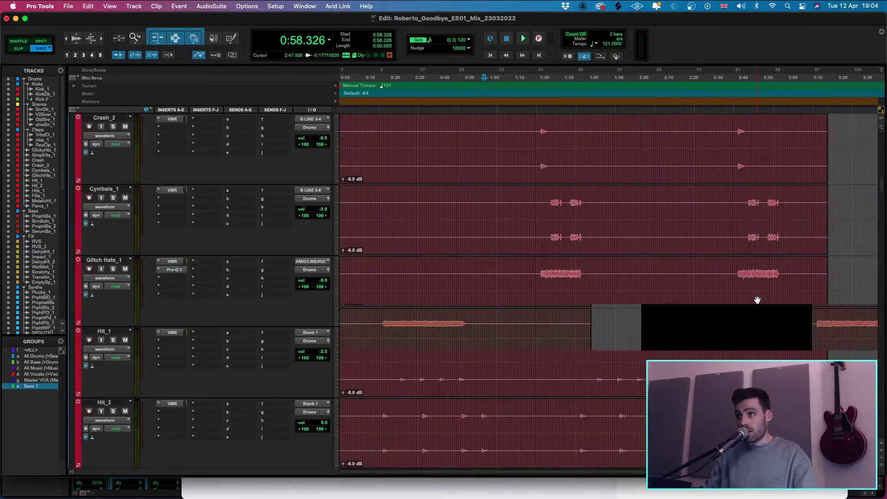
scroll(757, 301, up, 3)
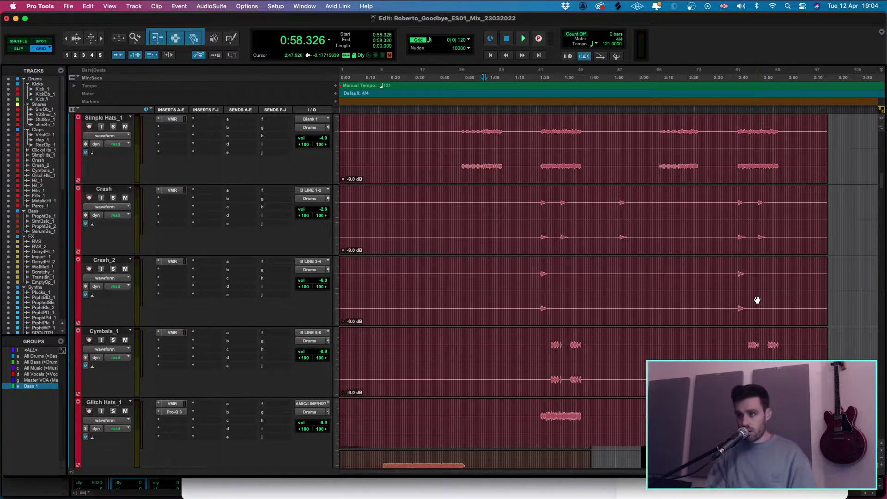
mouse_move(584, 497)
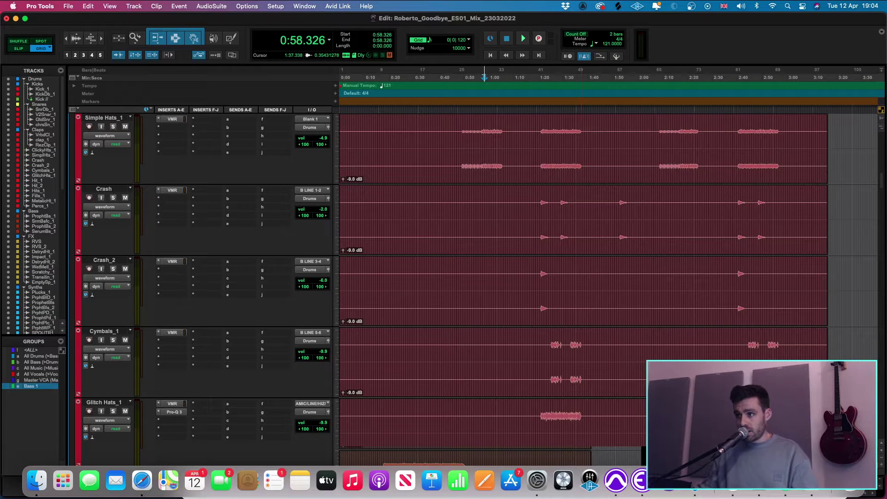
click(778, 491)
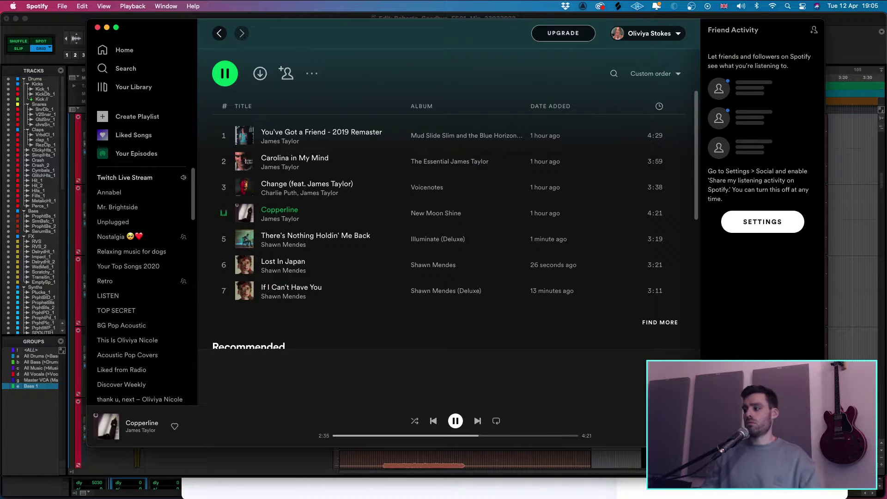
key(super+Tab)
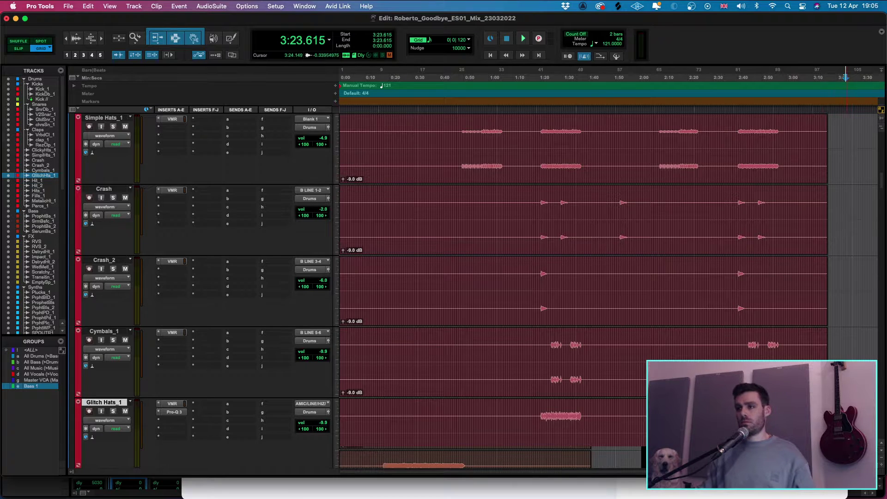
- Switch to Spotify, move its window slightly upward and pause Copperline
mouse_move(379, 495)
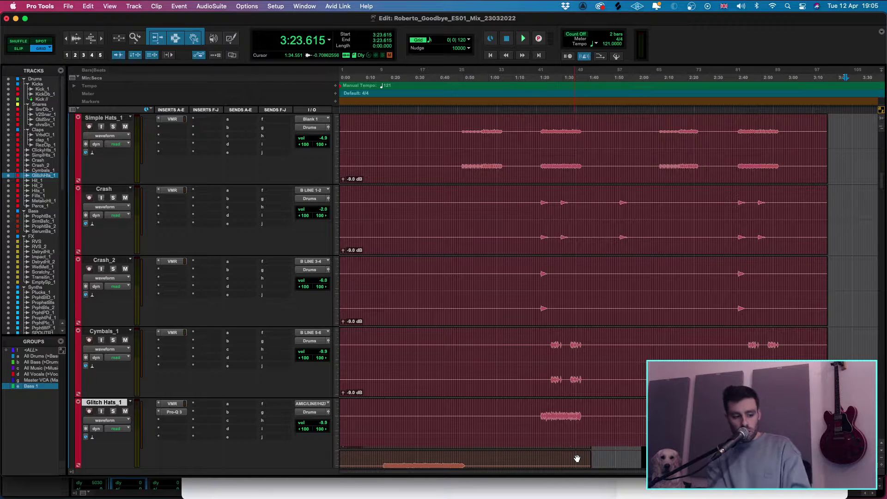
mouse_move(845, 495)
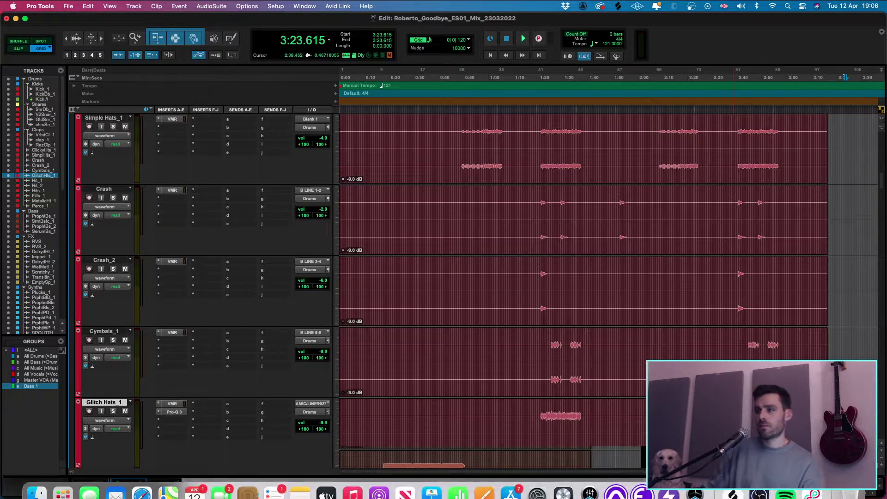
click(785, 491)
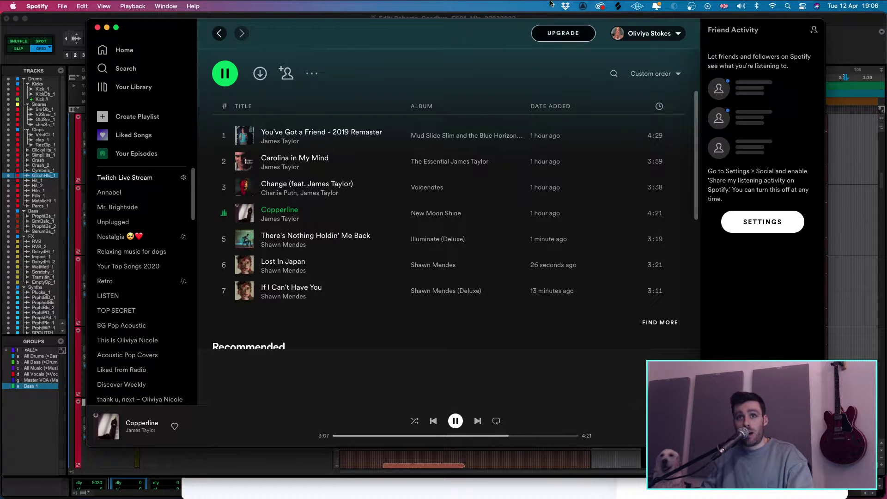
drag(477, 32, 480, 25)
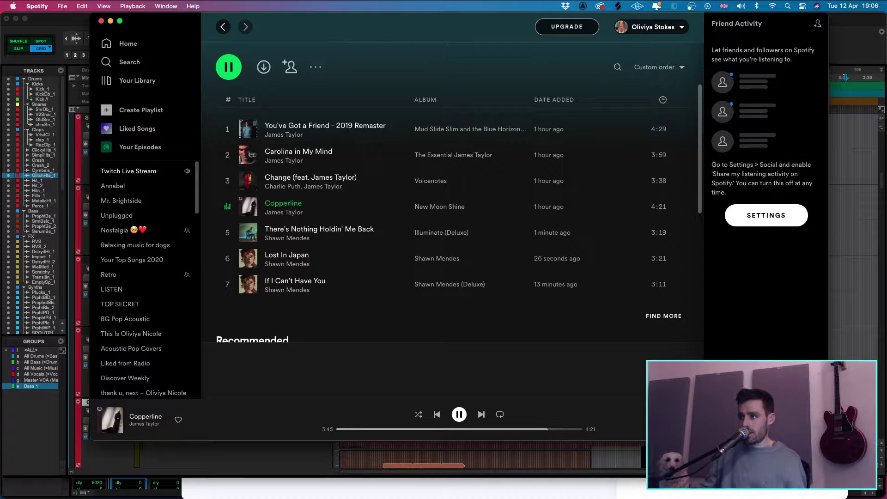
key(space)
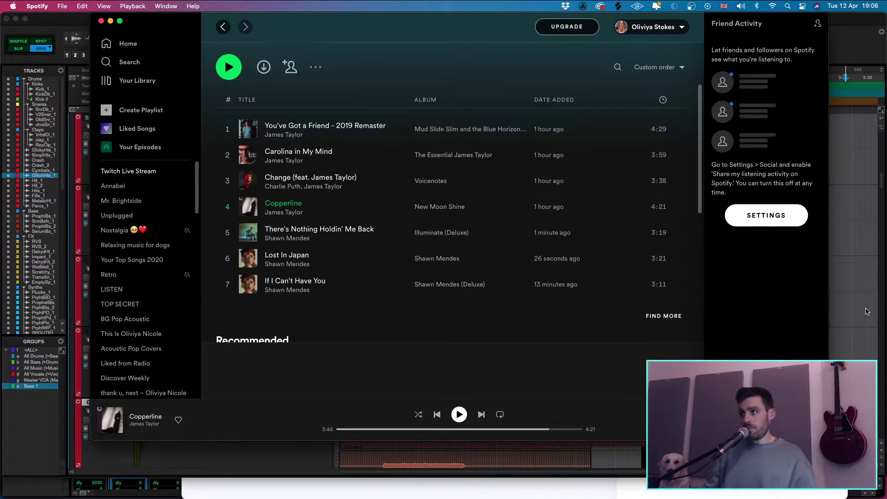
- Switch to Pro Tools and look over the session's tracks from the drums and claps down to the lead vocals and synths
key(cmd+Tab)
scroll(549, 236, up, 2)
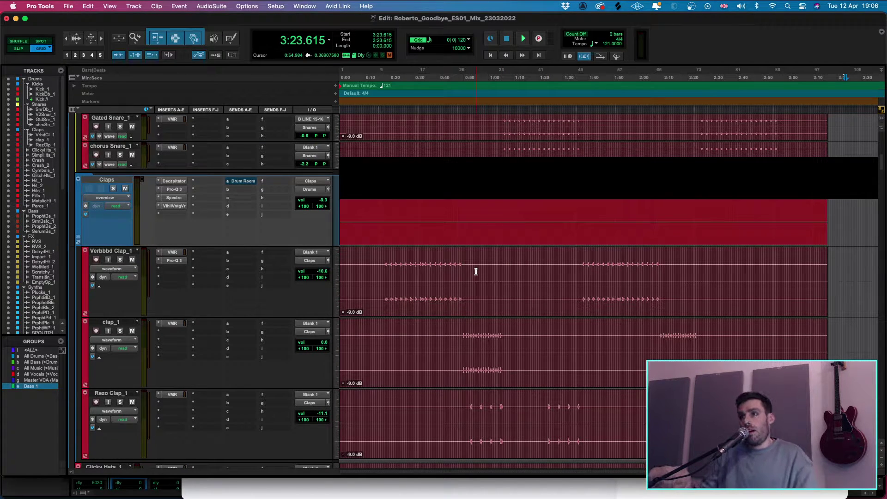
scroll(477, 275, up, 10)
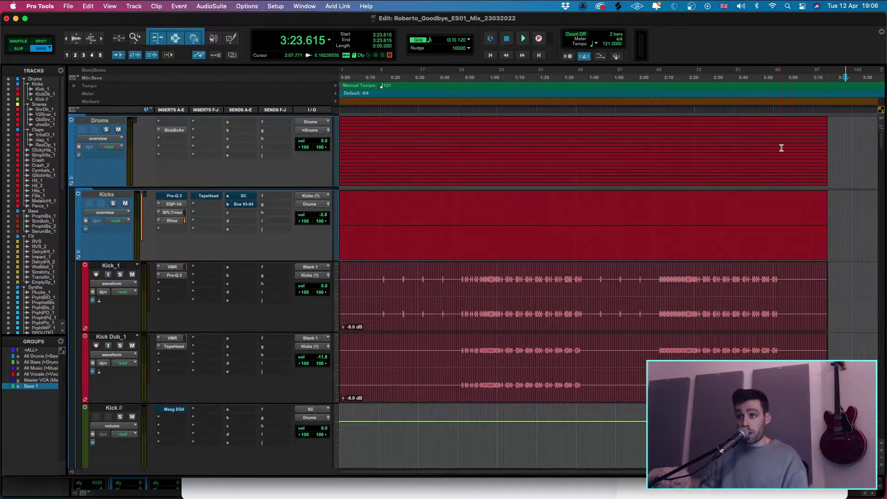
scroll(780, 146, down, 20)
scroll(630, 157, down, 5)
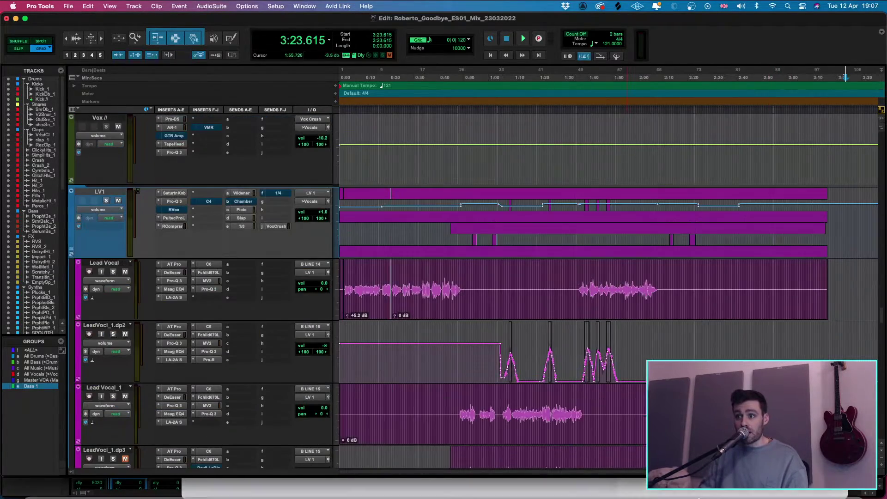
scroll(558, 267, down, 5)
scroll(546, 307, up, 2)
scroll(581, 335, up, 6)
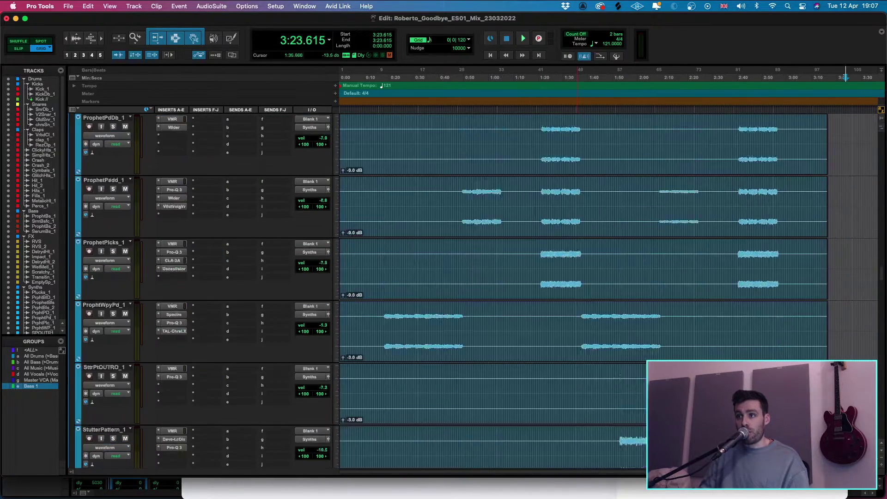
- Switch to the Filepass page in Safari, shift its window slightly and set the mix's playback position to 00:00
key(super+Tab)
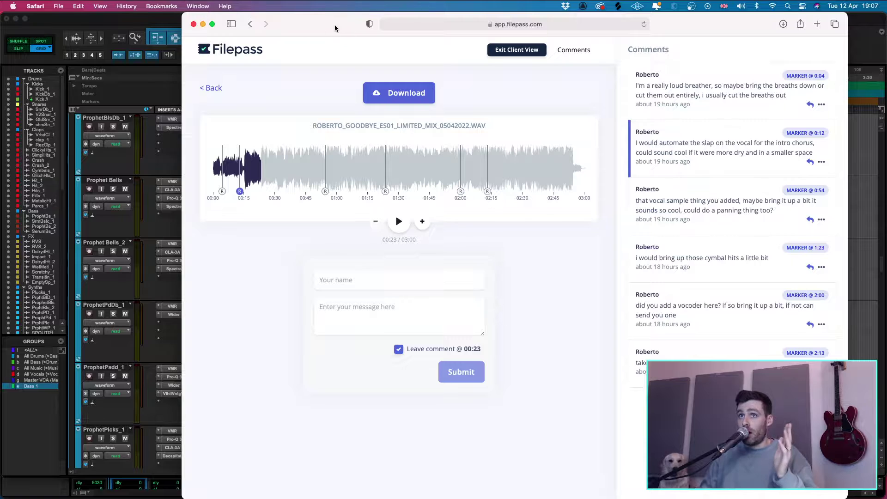
drag(334, 24, 324, 21)
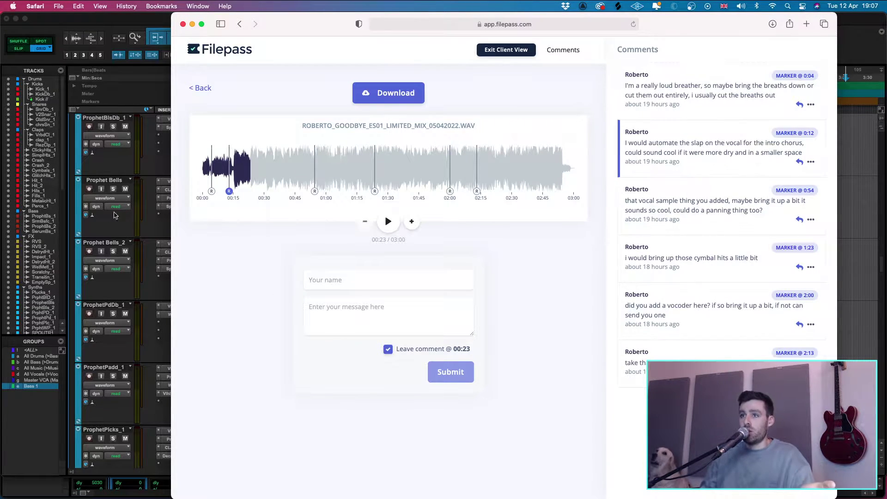
click(204, 170)
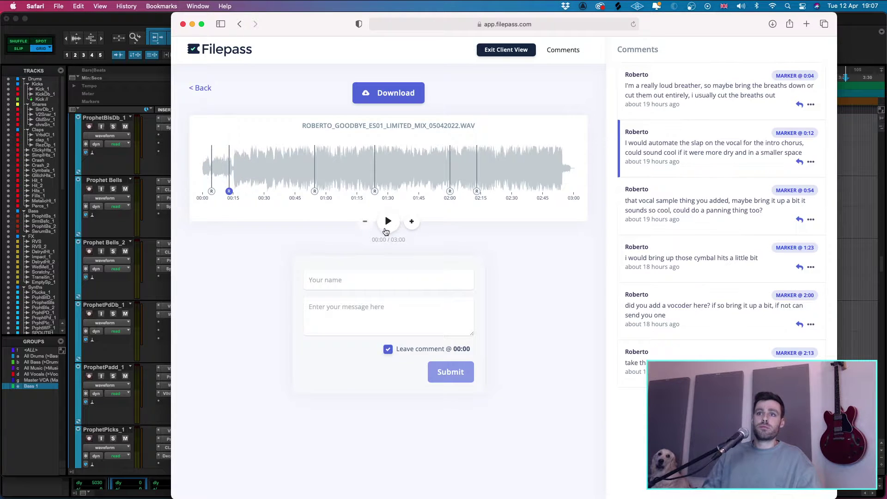
- Go back and forth between the Filepass revision comments and the Pro Tools mix session, ending in Pro Tools
click(388, 222)
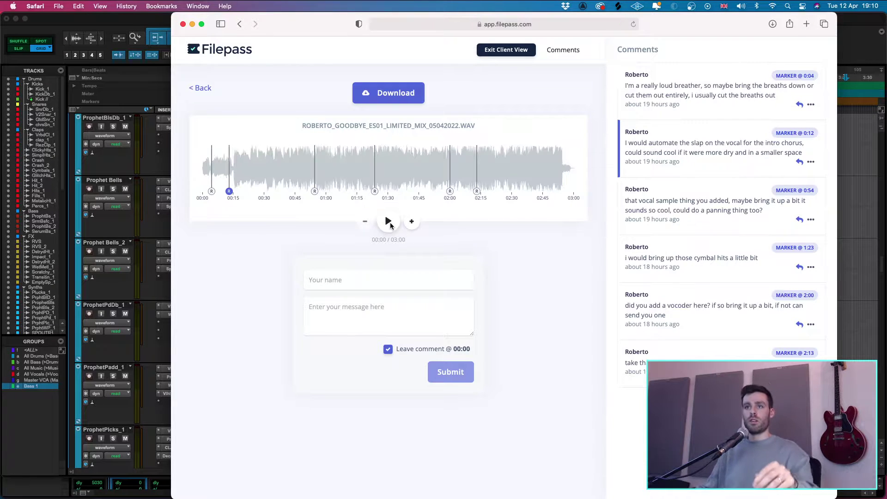
click(40, 411)
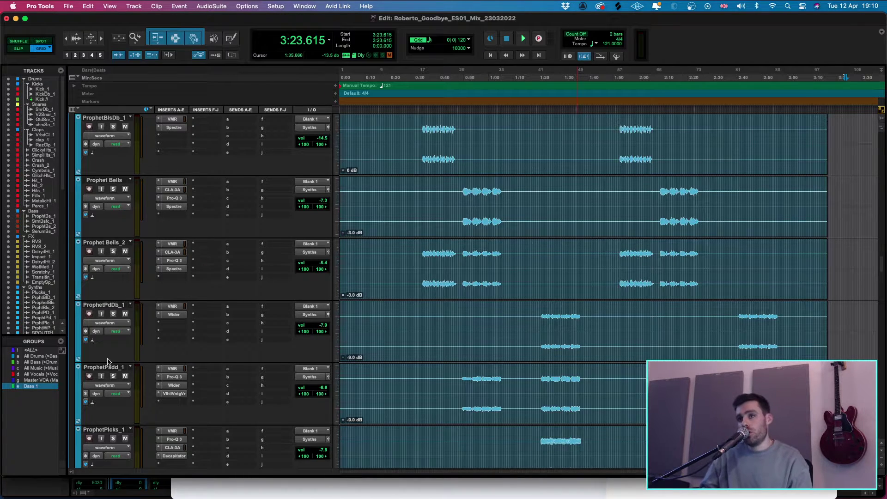
click(270, 490)
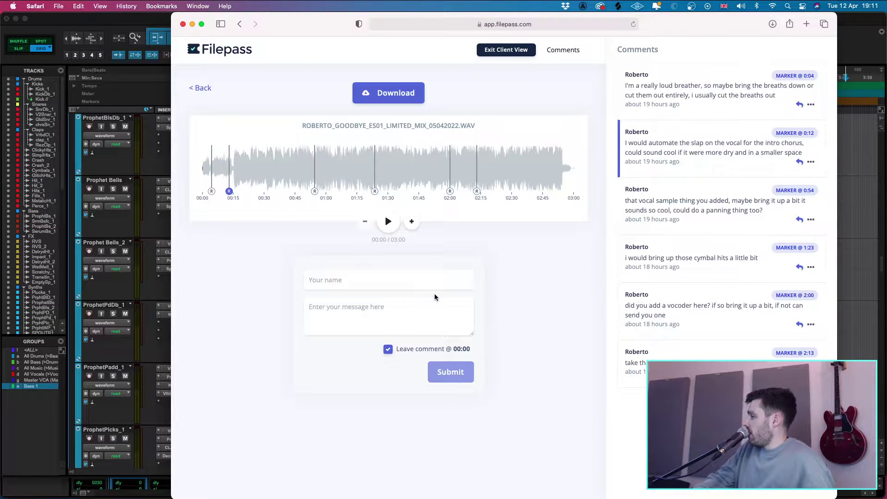
click(45, 427)
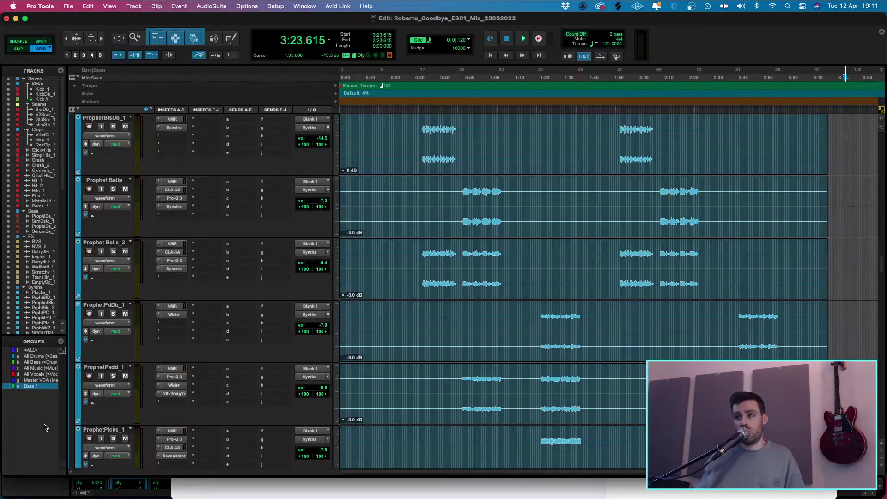
- Switch to Spotify, dismiss the advertisement and play Lost In Japan, pausing it about 45 seconds in
mouse_move(853, 495)
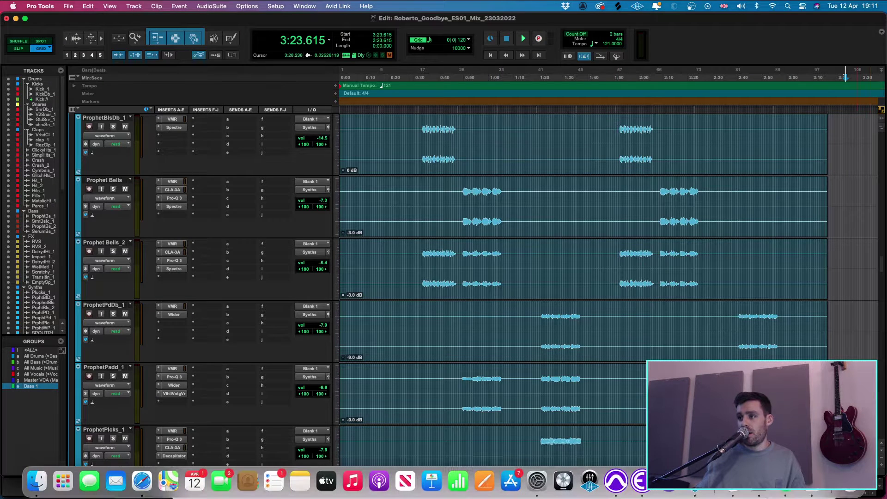
click(798, 480)
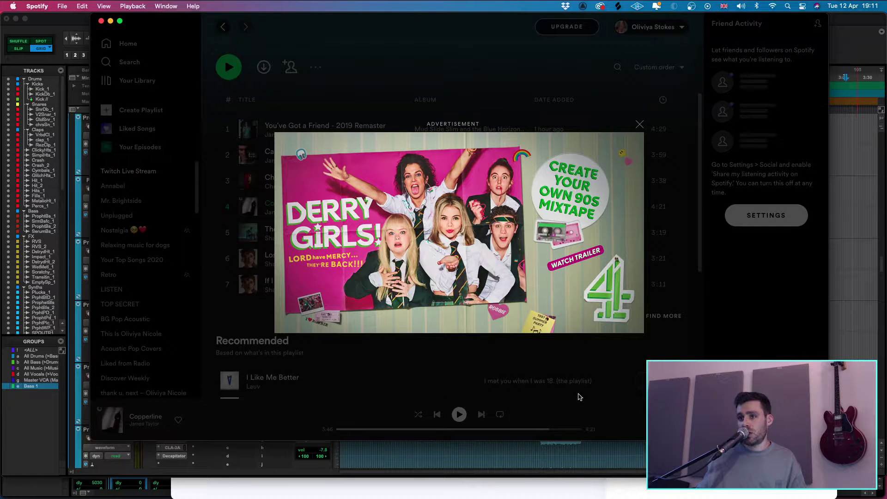
click(646, 425)
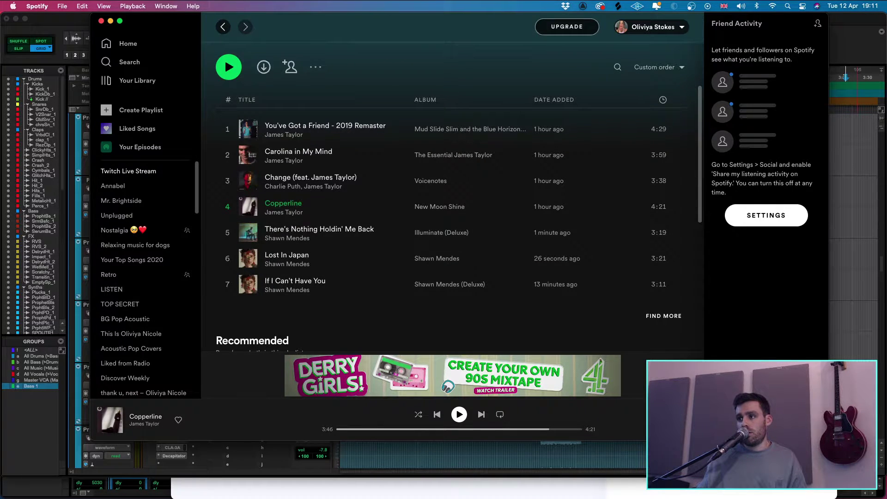
click(228, 258)
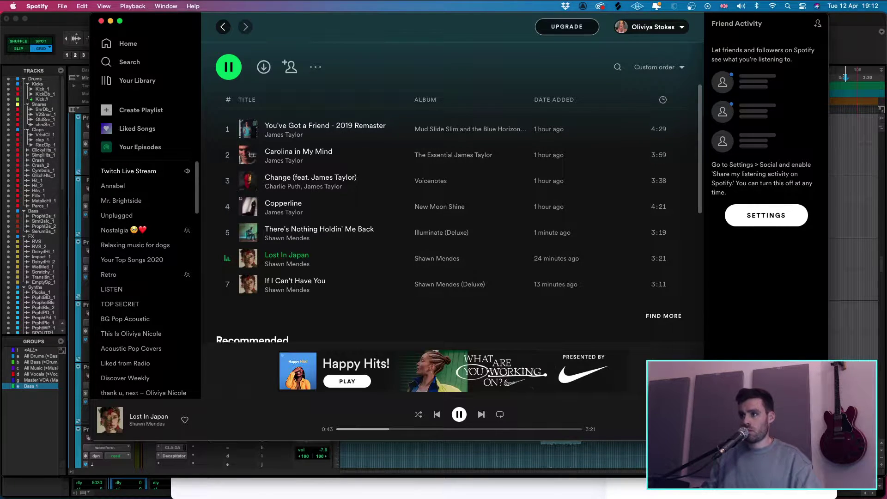
click(459, 414)
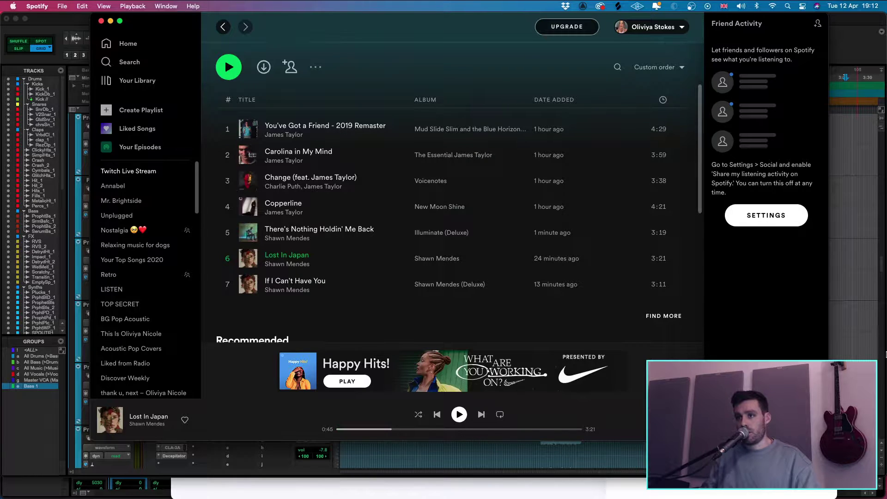
- Switch to Pro Tools, look from the Prophet synth tracks down to the backing vocals, and return to the Filepass comments
click(866, 355)
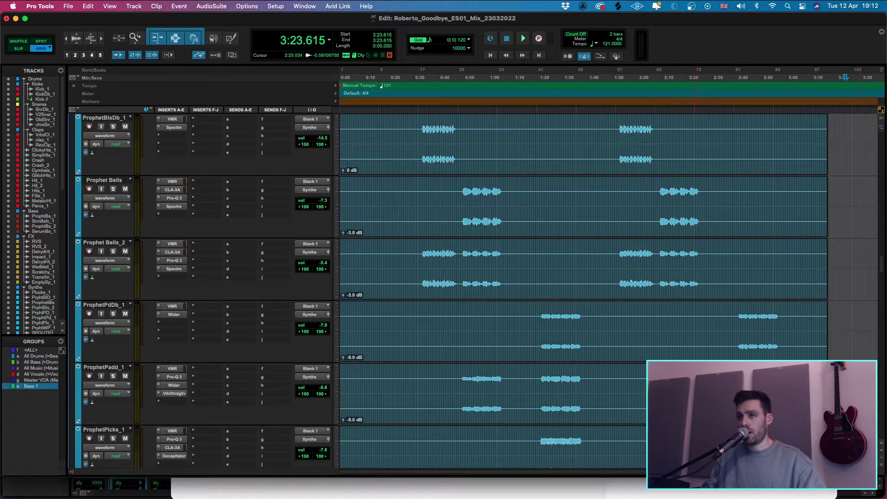
click(440, 372)
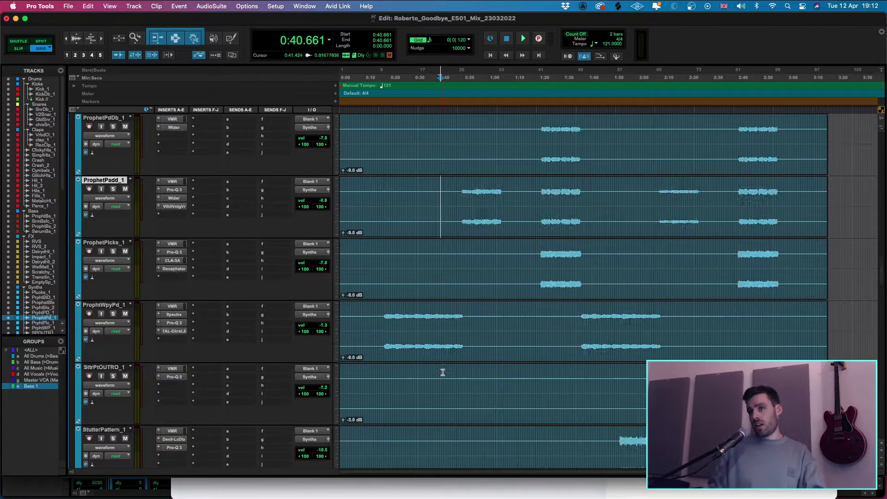
scroll(437, 367, down, 10)
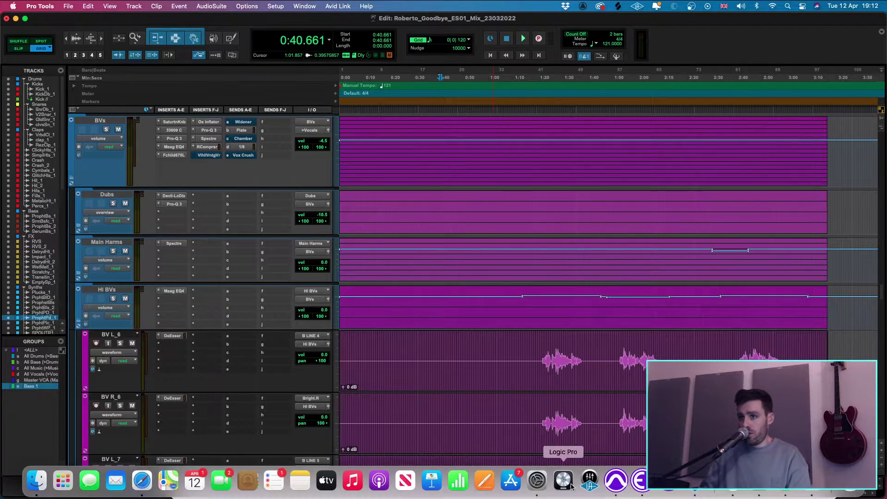
click(560, 485)
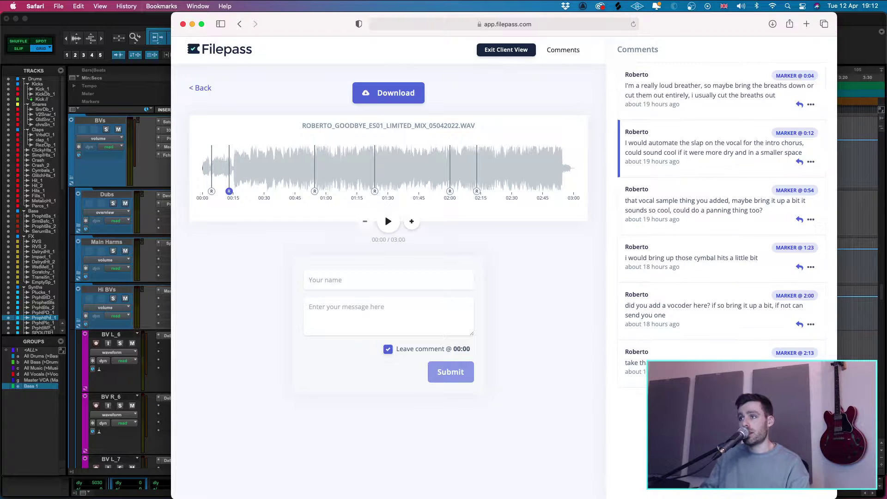
- Switch to Pro Tools and look over the tracks from the Prophet synths and backing vocals down to the lead vocals
key(super+Tab)
scroll(399, 334, up, 10)
scroll(442, 315, down, 8)
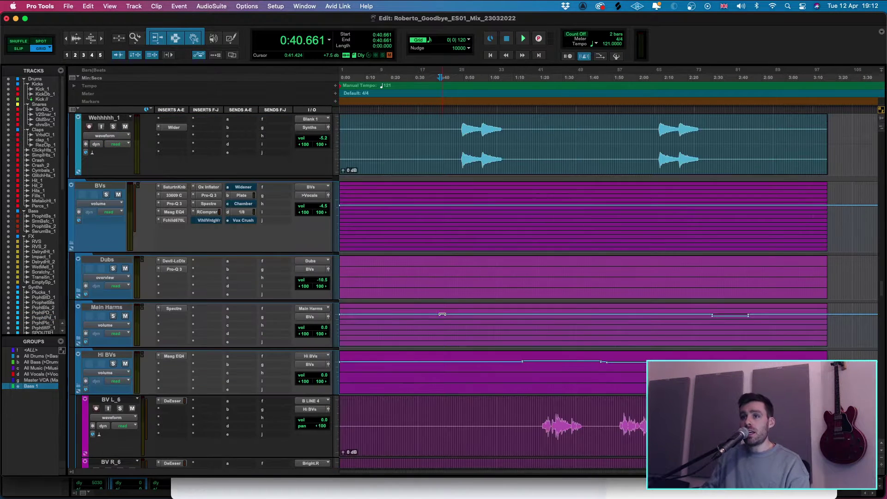
scroll(215, 286, up, 8)
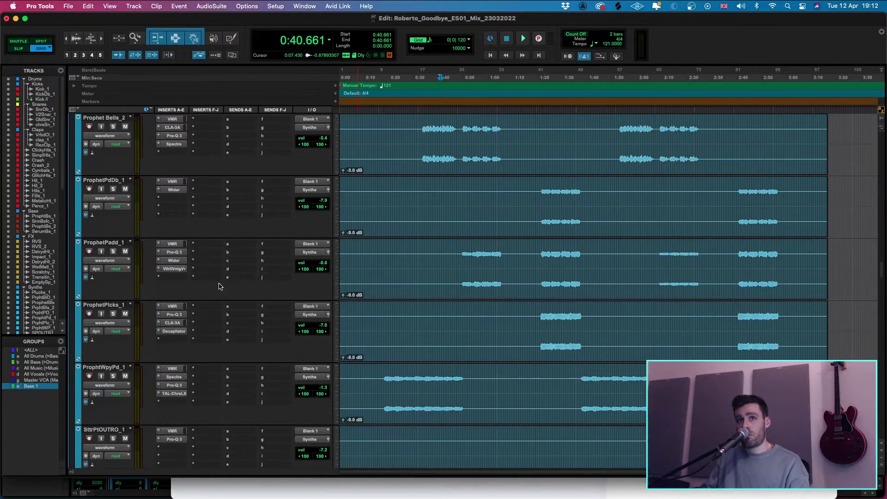
scroll(219, 295, down, 8)
scroll(219, 311, down, 8)
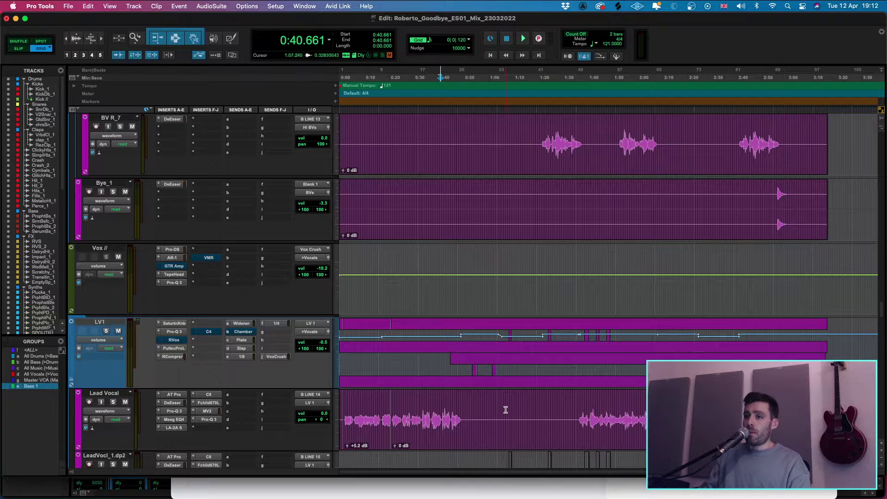
scroll(505, 408, down, 10)
scroll(508, 406, up, 6)
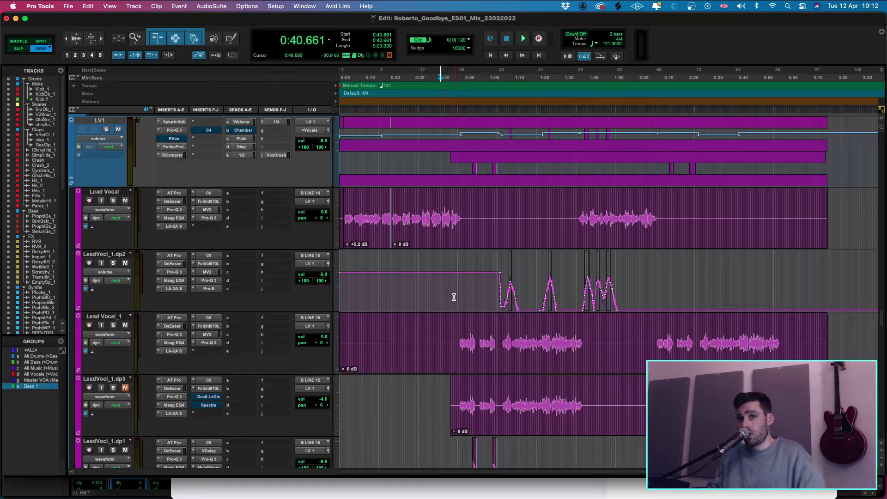
- Delete the opening section of the Lead Vocal track from the session start to about 0:02.169
click(365, 229)
key(alt+f)
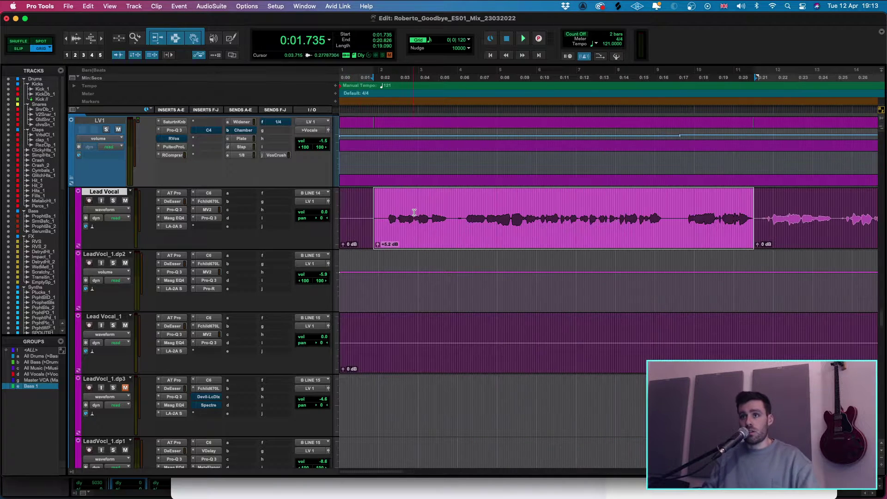
drag(382, 215, 154, 228)
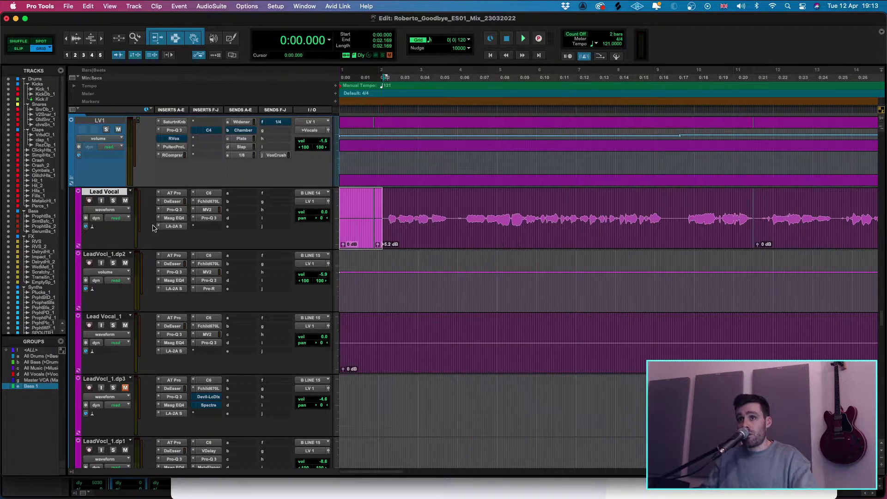
key(Delete)
- Solo the LV1 vocal folder and play the lead vocal from about 0:01.921
click(106, 129)
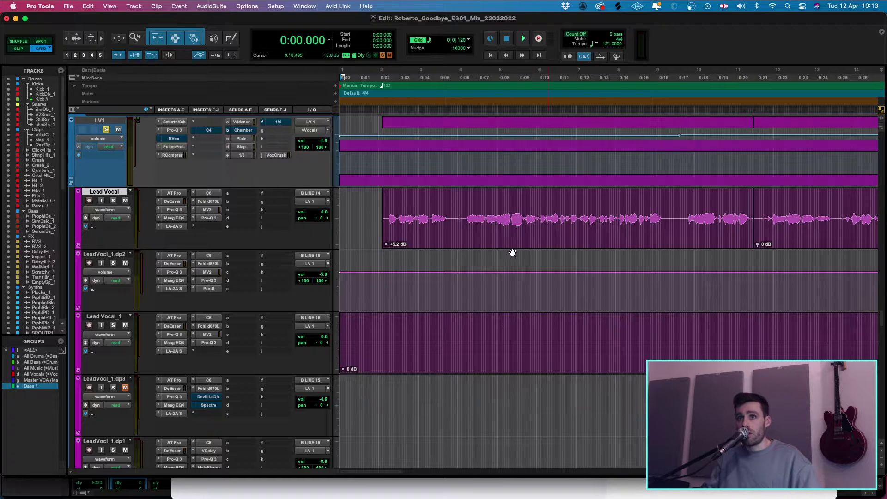
click(377, 216)
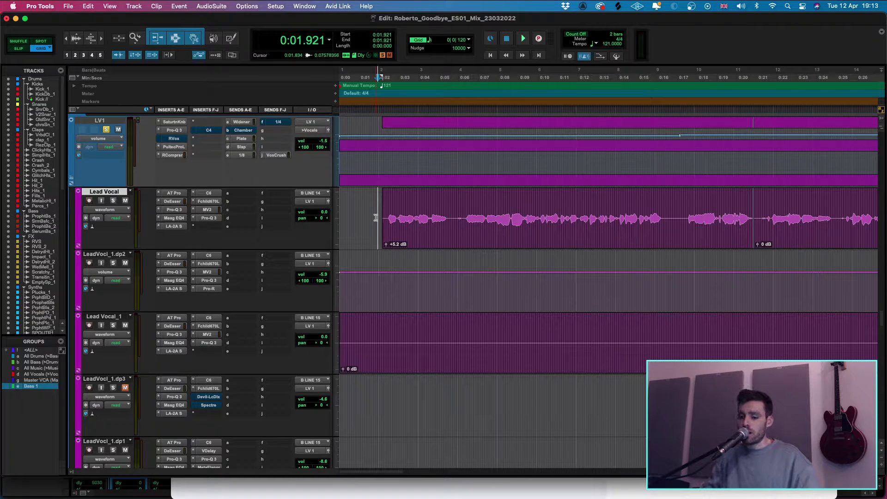
key(space)
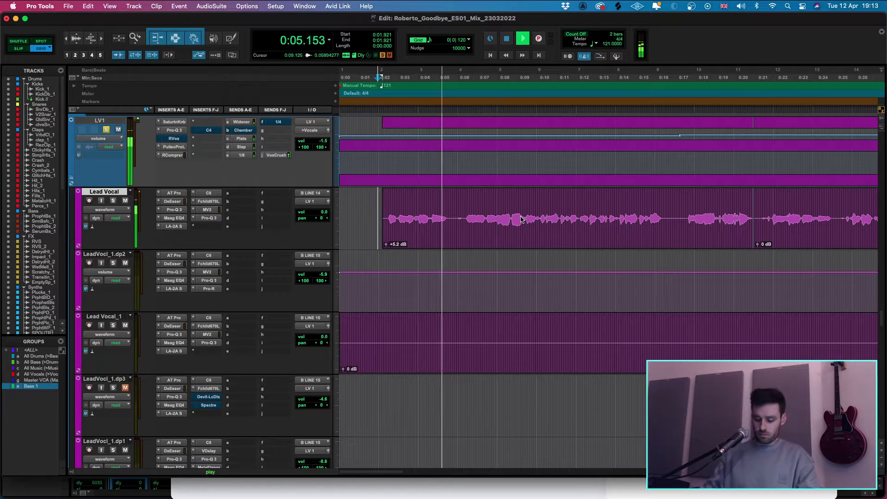
- Stop playback and add a fade-in at the start of the Lead Vocal clip, ending at about 0:02.479
key(super+alt+bracketright)
key(super+alt+bracketright)
key(super+bracketright)
key(super+bracketright)
key(super+bracketright)
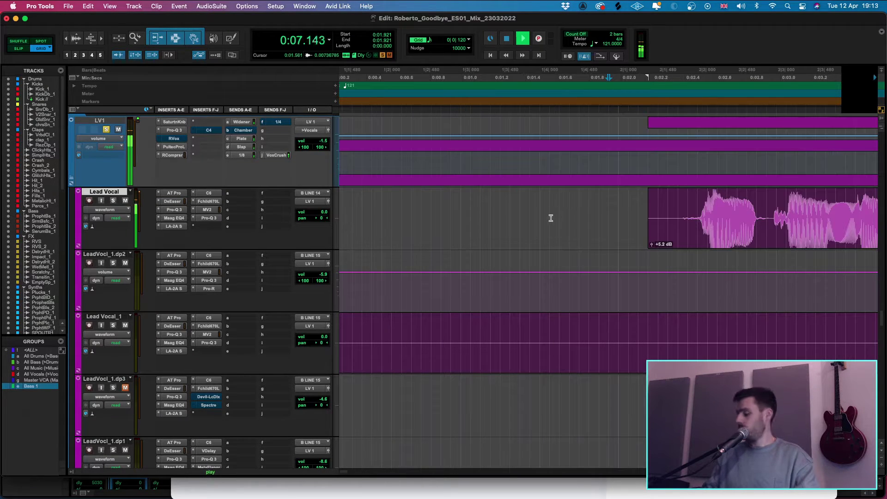
key(space)
drag(638, 212, 696, 213)
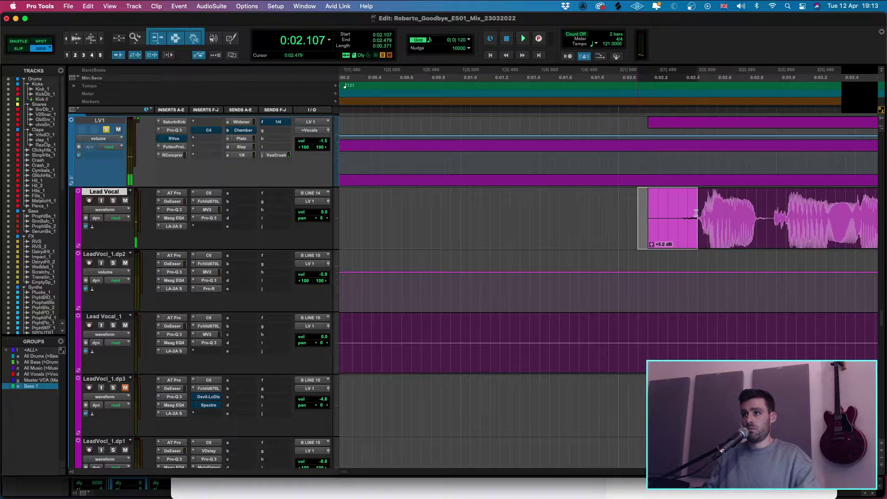
key(super+ctrl+f)
- Listen to the vocal's opening and lower the clip gain of the breath from 0:05.764 to 0:06.322 to -9.4 dB
key(super+bracketleft)
key(space)
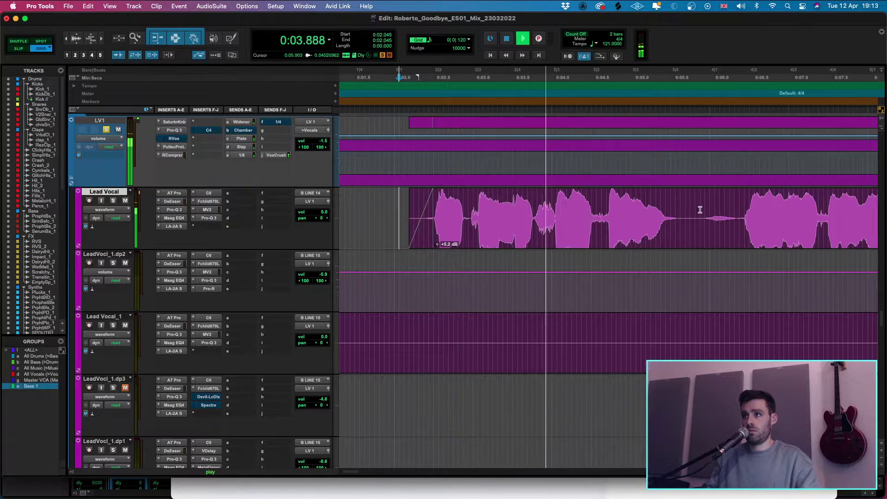
drag(694, 209, 739, 210)
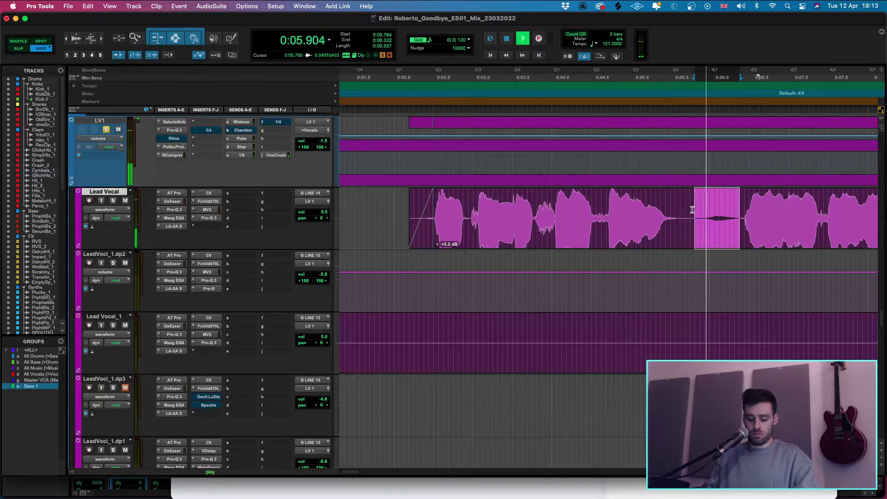
key(space)
drag(699, 243, 699, 252)
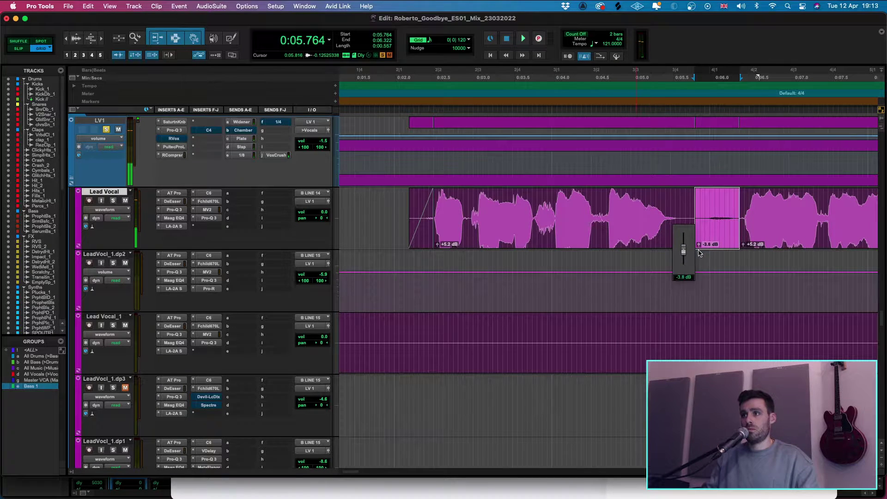
- Apply short fades across the Lead Vocal clips on both sides of the lowered breath, from 0:02.169 to 0:20.826
click(679, 237)
shift+click(789, 236)
key(f)
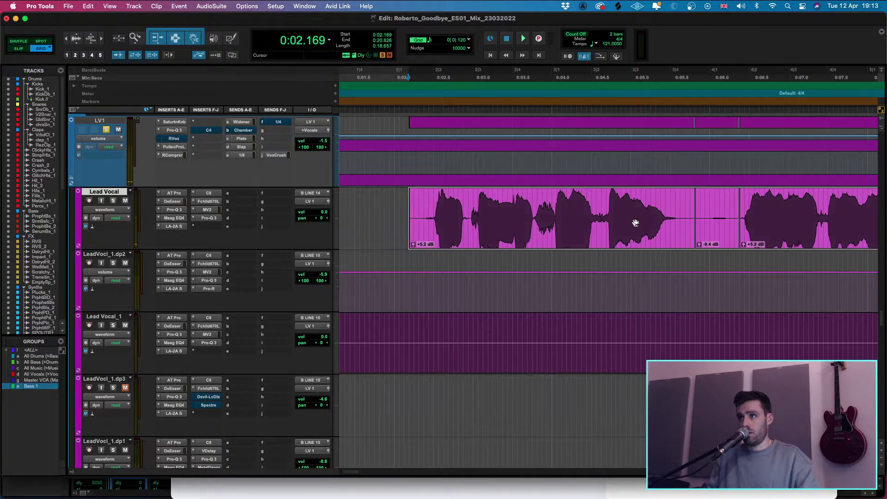
click(651, 224)
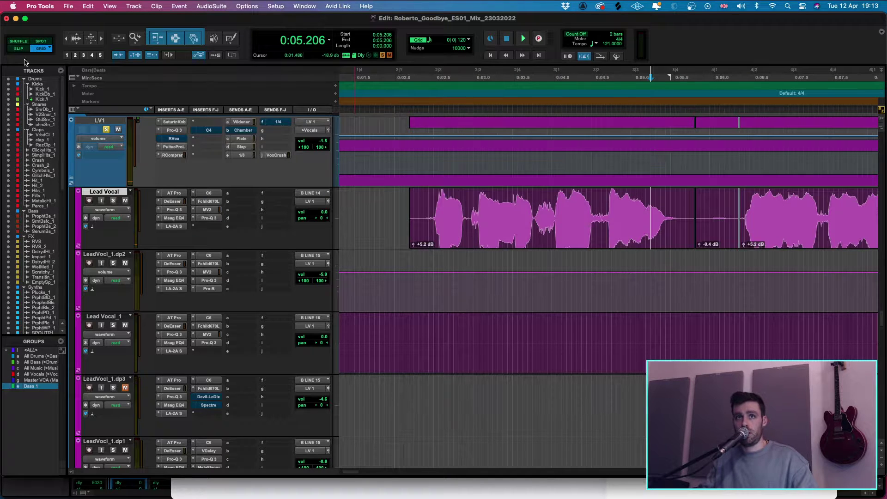
- Set the edit mode to Slip and play the soloed lead vocal from about 0:04.034 to find the next breath
click(19, 47)
click(557, 198)
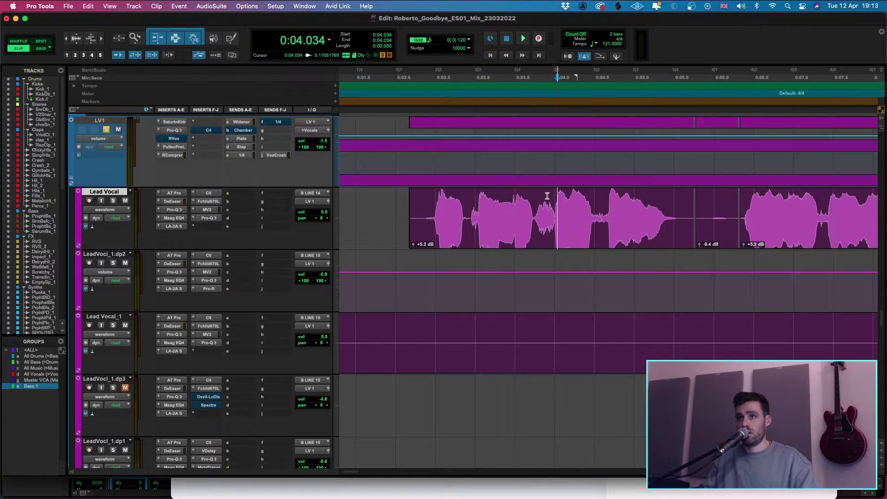
key(space)
scroll(743, 224, right, 3)
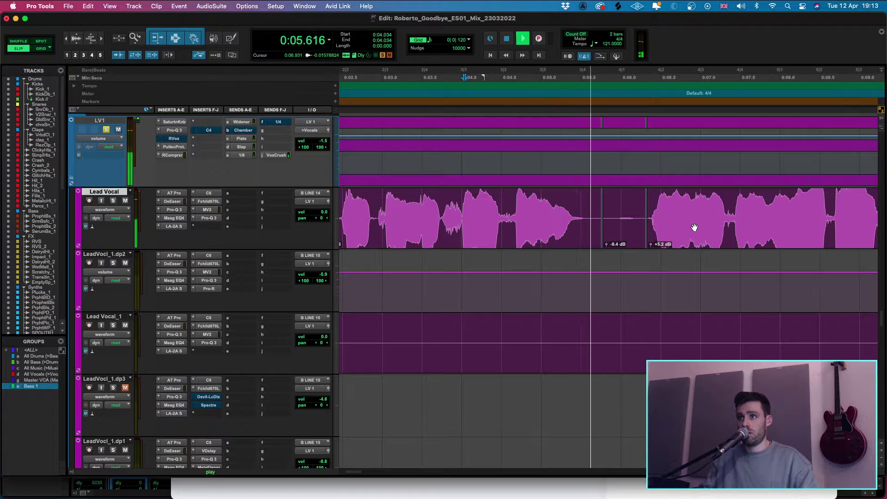
scroll(688, 229, right, 10)
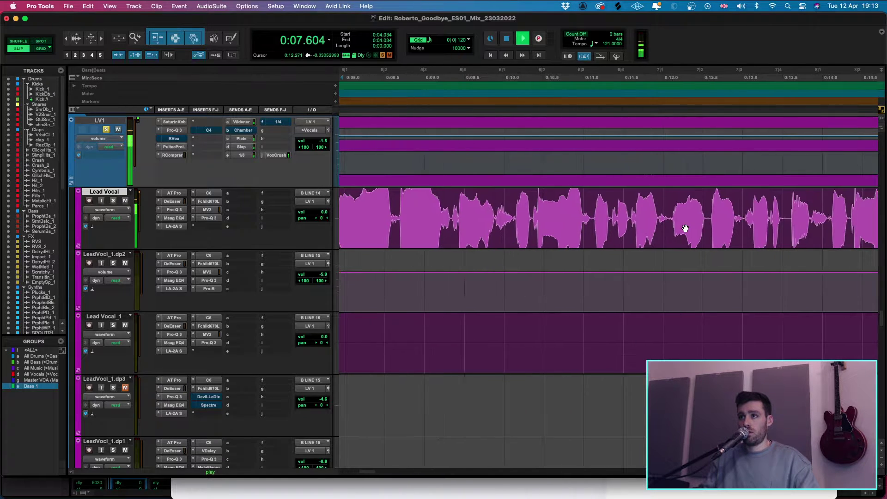
scroll(554, 230, up, 1)
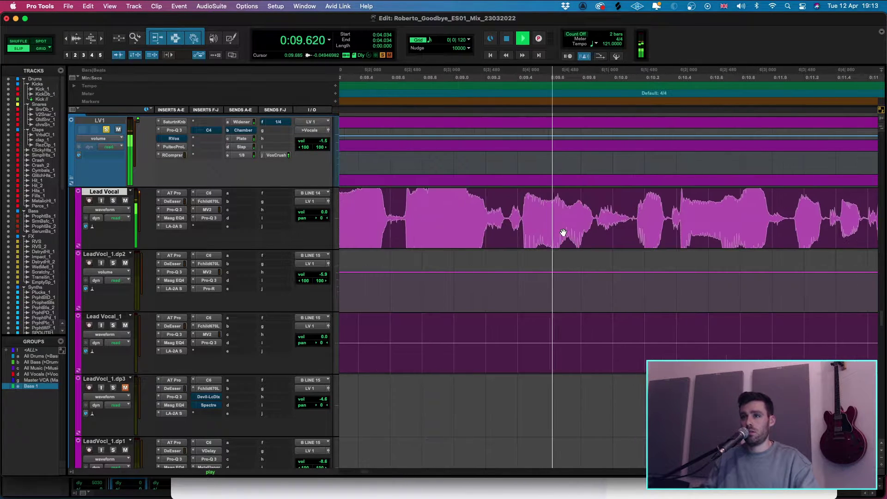
- Stop playback, separate the Lead Vocal breath from 0:09.880 to 0:10.132 and lower its clip gain to -8.5 dB
key(space)
mouse_move(539, 228)
mouse_down()
mouse_move(579, 227)
mouse_move(543, 247)
mouse_move(543, 257)
mouse_move(531, 238)
mouse_up()
key(super+e)
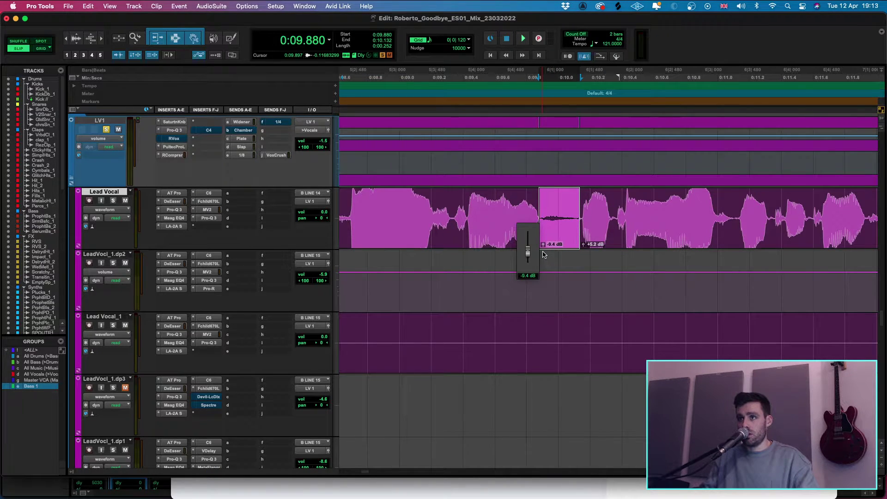
- Fade the Lead Vocal clip boundaries from 0:06.322 to 0:20.826 and lower the breath at 0:09.880 to -9.4 dB clip gain
double_click(510, 230)
shift+click(613, 219)
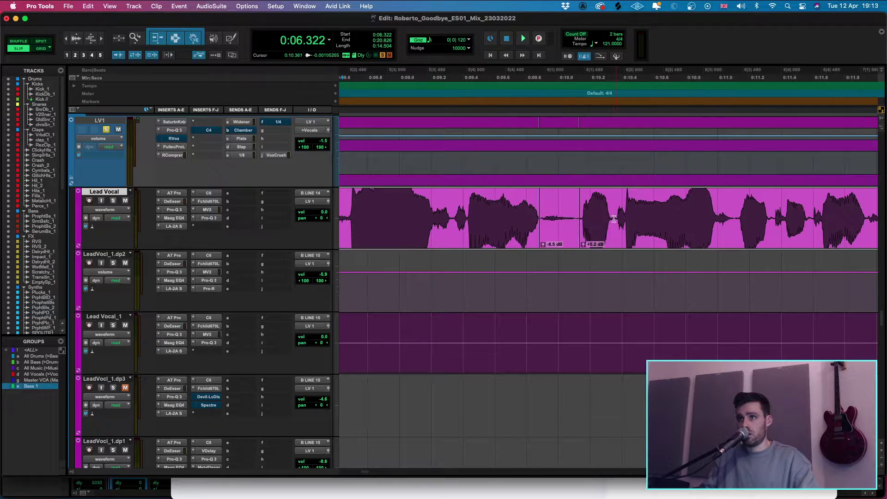
click(502, 200)
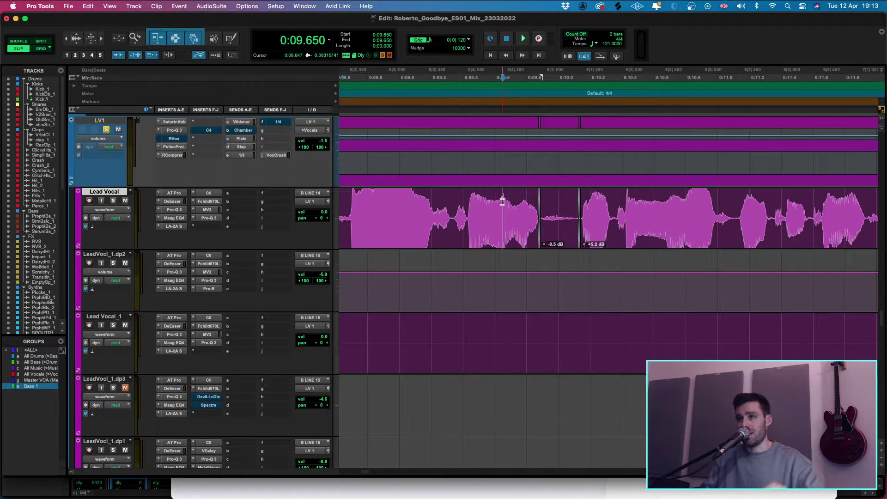
click(490, 203)
click(545, 246)
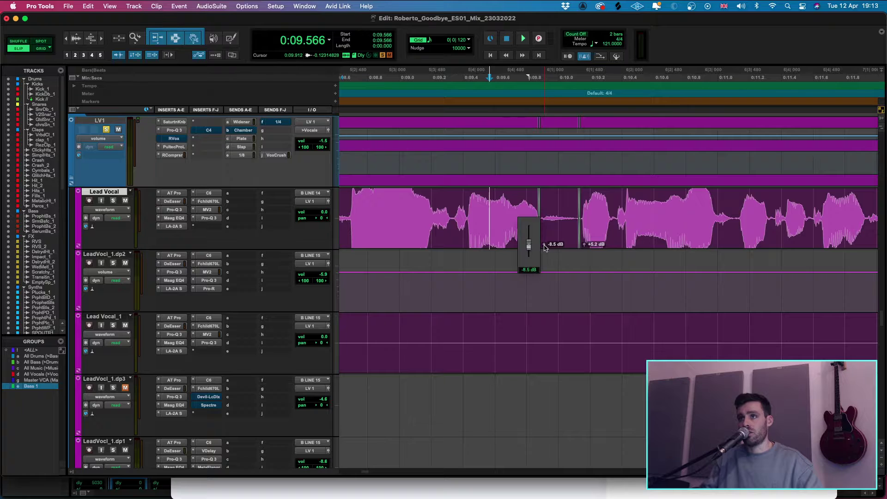
- Play the soloed vocal from 0:08.948 to check the lowered breath and find the next one
click(391, 199)
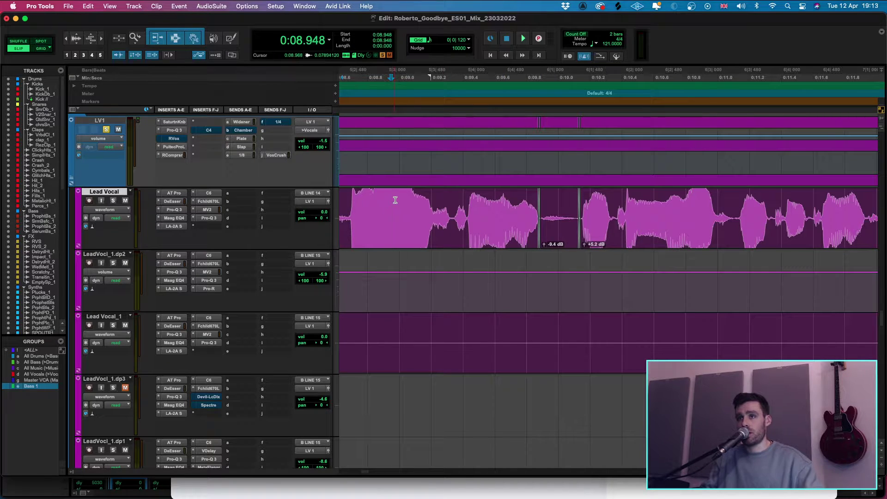
key(space)
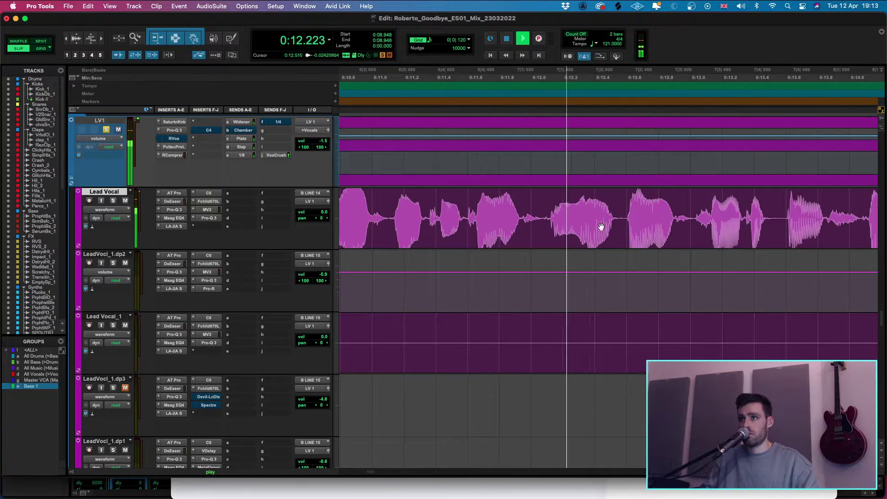
key(space)
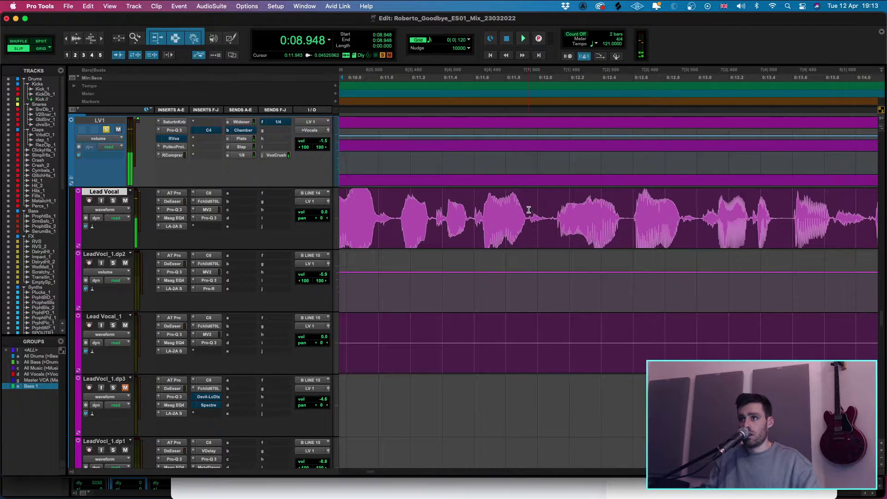
- Separate the Lead Vocal breath from 0:11.943 to 0:12.109, set its clip gain to +1.7 dB and fade its edges
drag(528, 208, 555, 211)
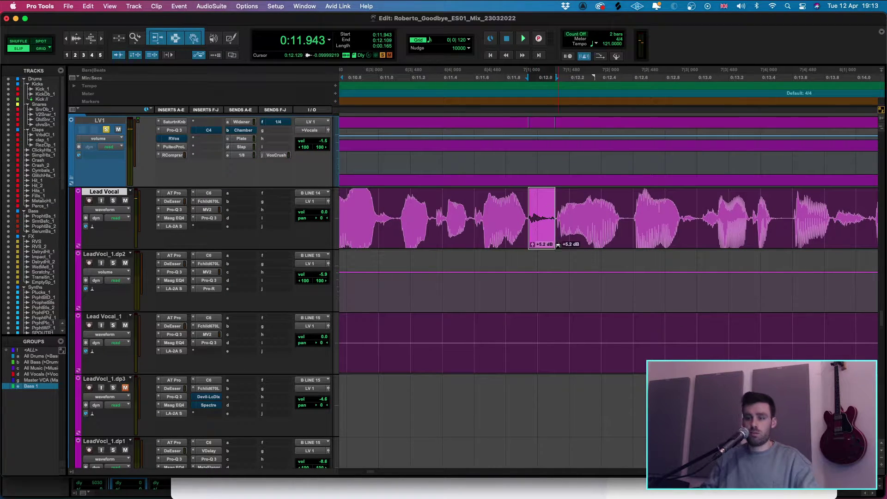
drag(528, 246, 501, 237)
click(501, 237)
shift+click(766, 228)
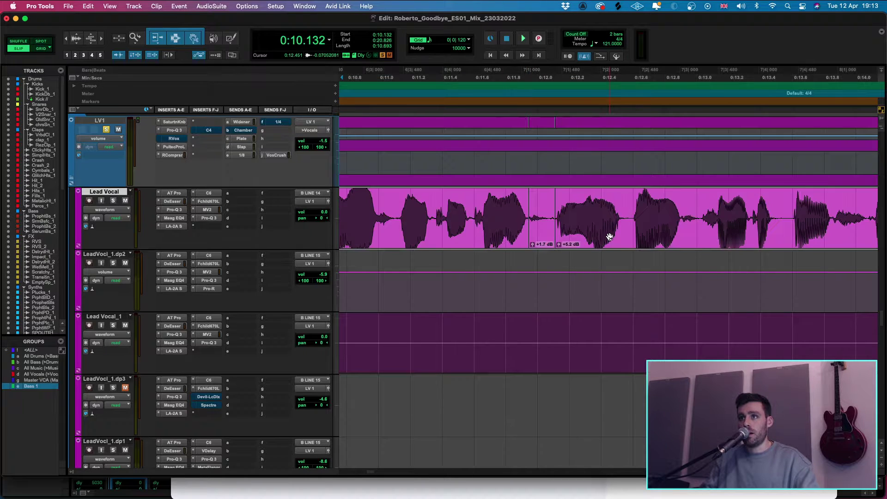
- Separate the Lead Vocal breath ending at 0:13.020, reduce its clip gain with faded edges and play from 0:12.779
drag(700, 216, 685, 266)
key(super+e)
click(619, 235)
click(662, 213)
key(space)
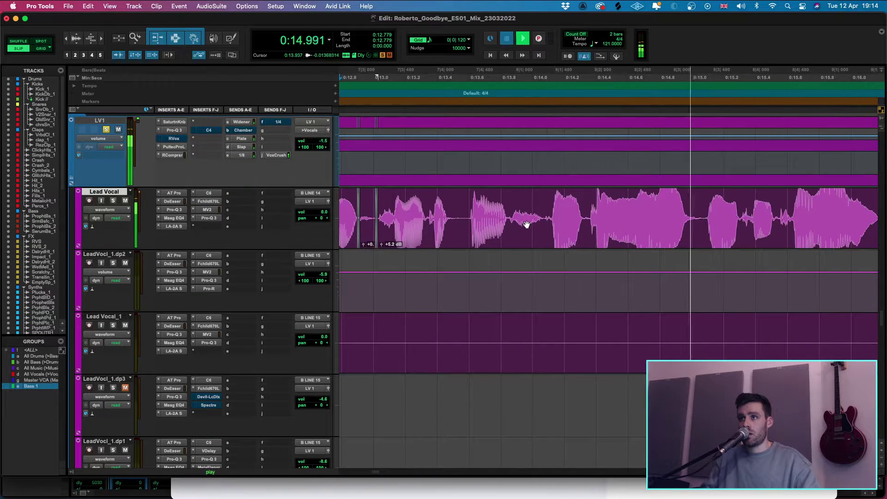
- Separate the Lead Vocal breath from about 0:13.83 to 0:14.05, lower its clip gain to -8.5 dB and fade its edges
key(space)
drag(546, 225, 510, 252)
key(super+e)
key(super+z)
click(579, 236)
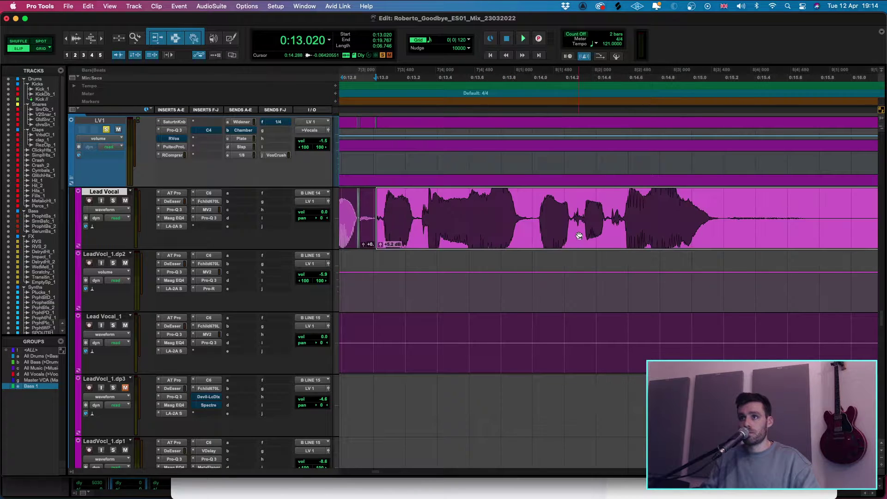
key(super+z)
key(super+shift+z)
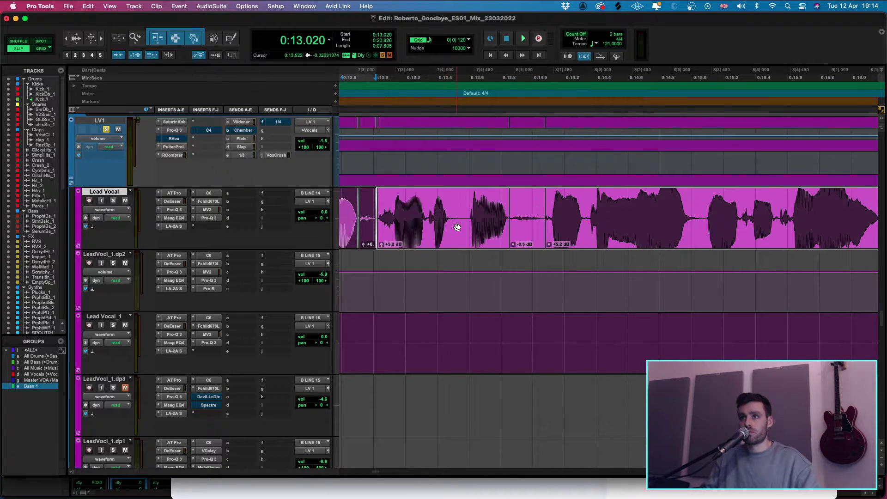
key(super+z)
- Play from 0:13.429 and delete the Lead Vocal audio between phrases, from about 0:16.3 to 0:17.1, fading out the preceding clip
click(442, 203)
key(space)
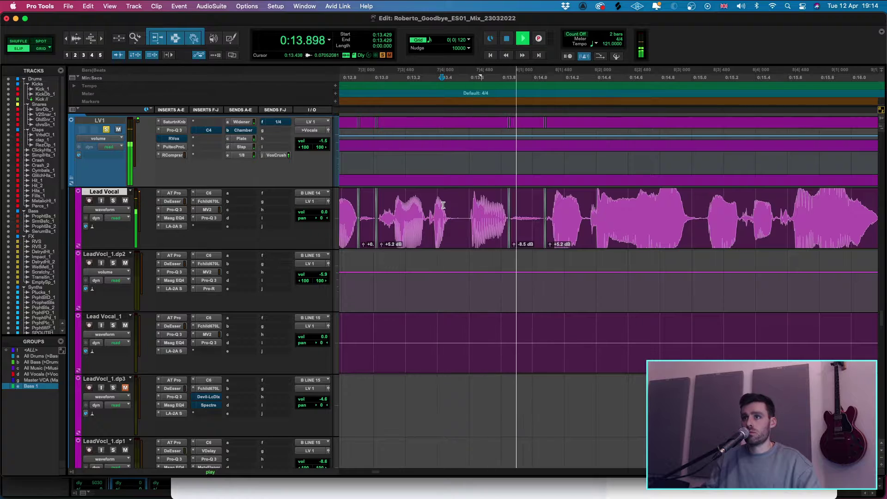
drag(822, 222, 682, 229)
key(Delete)
key(super+bracketleft)
key(super+bracketleft)
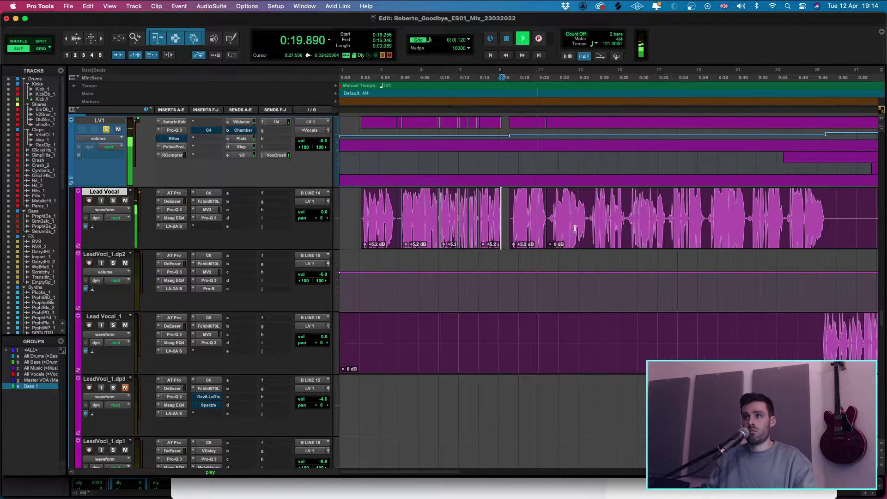
- Stop playback and trim the start of the first Lead Vocal clip to about 0:02.32
key(space)
click(361, 213)
key(super+bracketright)
key(super+bracketright)
key(super+bracketright)
key(super+bracketright)
key(super+bracketright)
key(super+bracketright)
key(super+bracketright)
key(super+bracketright)
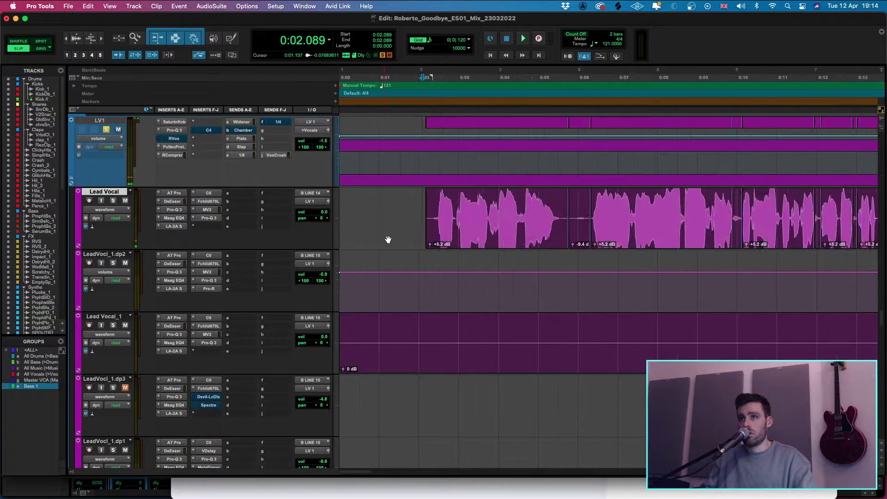
drag(600, 209, 683, 206)
key(Delete)
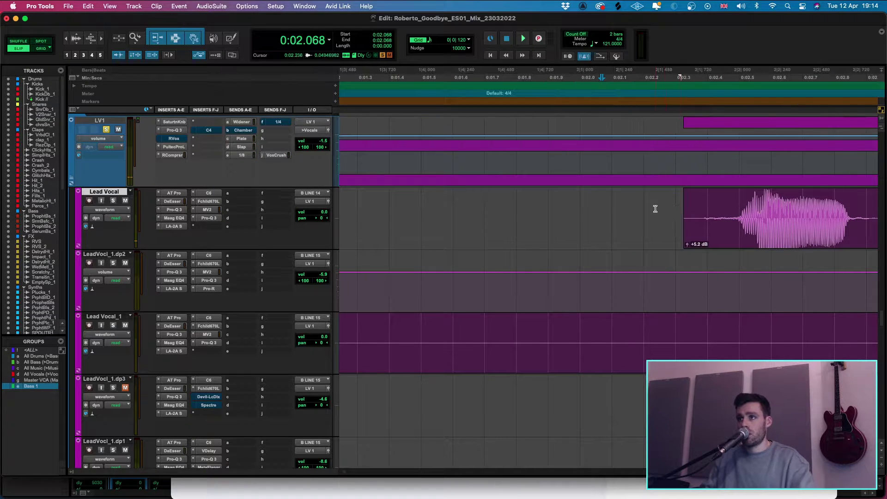
- Play the vocal from 0:02.237 and trim the start of the Lead Vocal phrase after the gap to about 0:17.45
click(656, 207)
key(space)
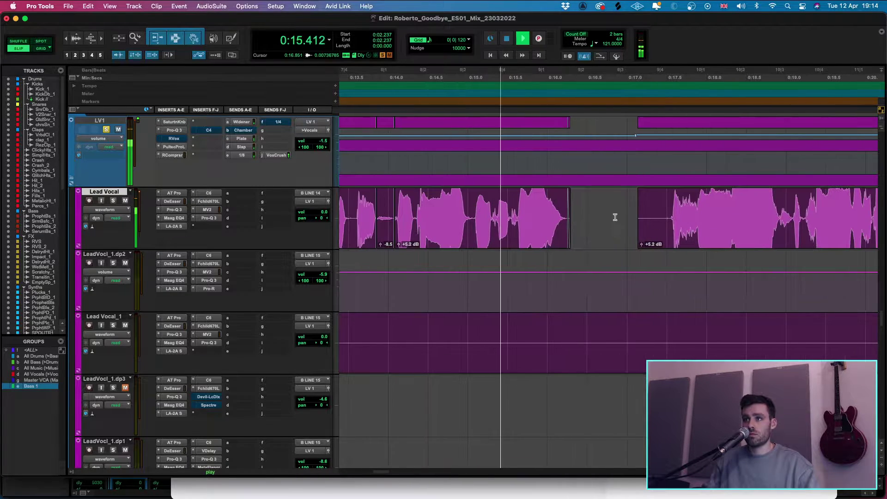
drag(619, 217, 694, 205)
key(Delete)
key(super+])
key(super+])
- Separate the trimmed phrase's opening breath, ending at 0:17.547, lower its clip gain to -2.8 dB and fade its edges
key(space)
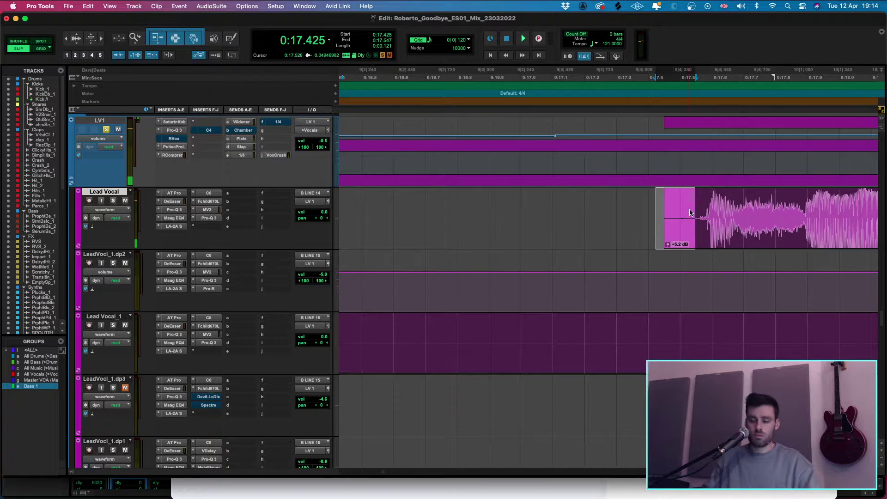
key(b)
drag(668, 244, 653, 253)
key(shift+Tab)
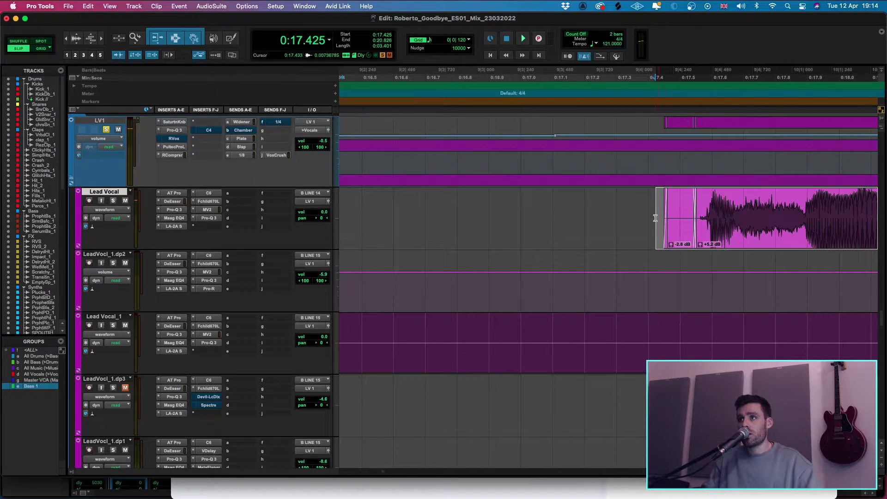
click(653, 217)
click(623, 212)
key(super+[)
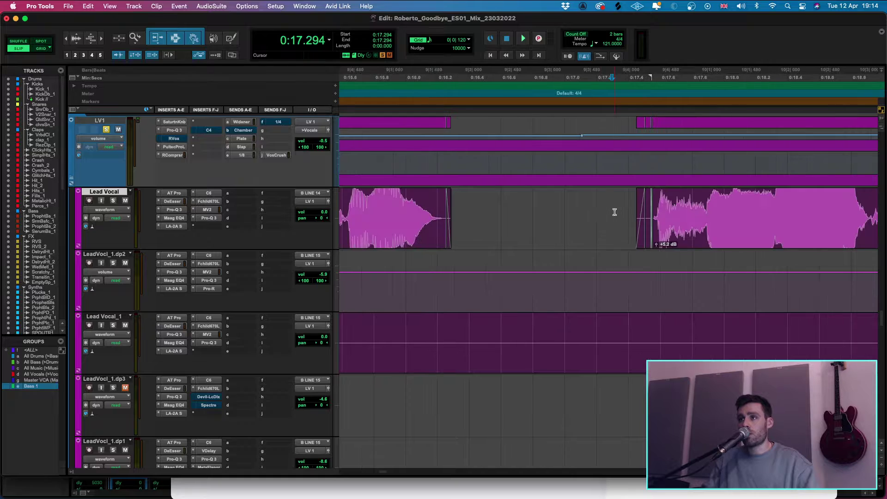
- Inspect the LA-2A compressor on the Lead Vocal track and close its plug-in window
click(692, 214)
key(super+[)
key(super+[)
key(super+[)
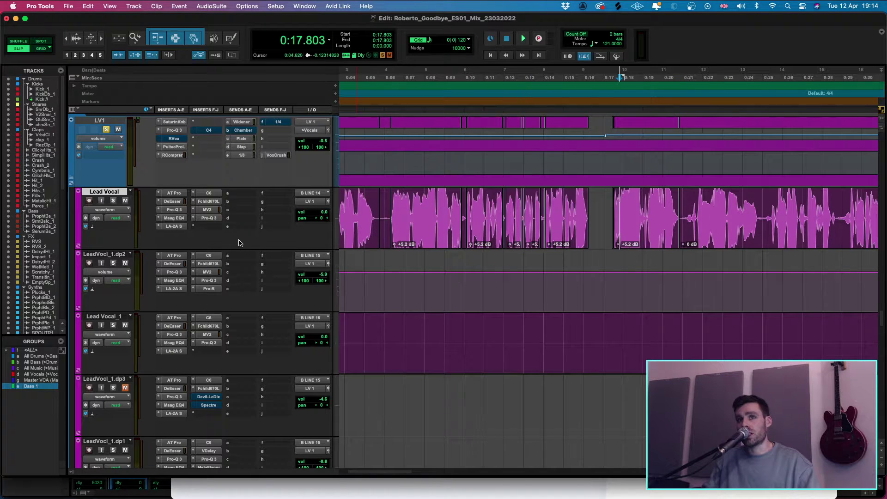
click(174, 226)
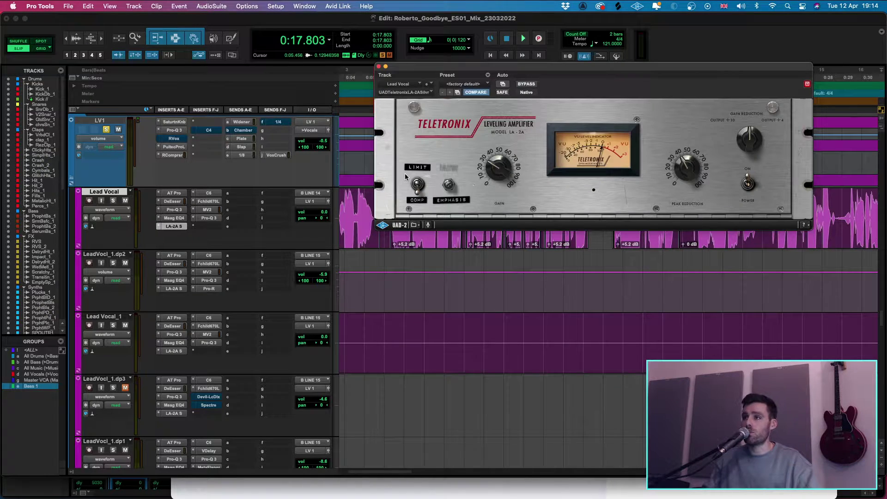
click(378, 67)
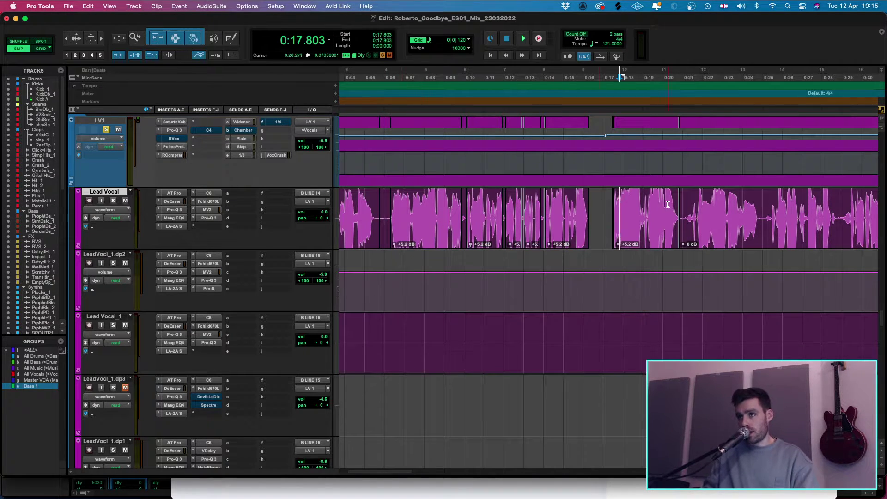
- Listen from 0:18.622, separate the Lead Vocal breath from 0:18.917 to 0:19.094 and lower its clip gain to -9.4 dB
key(super+bracketright)
key(super+bracketright)
key(super+bracketright)
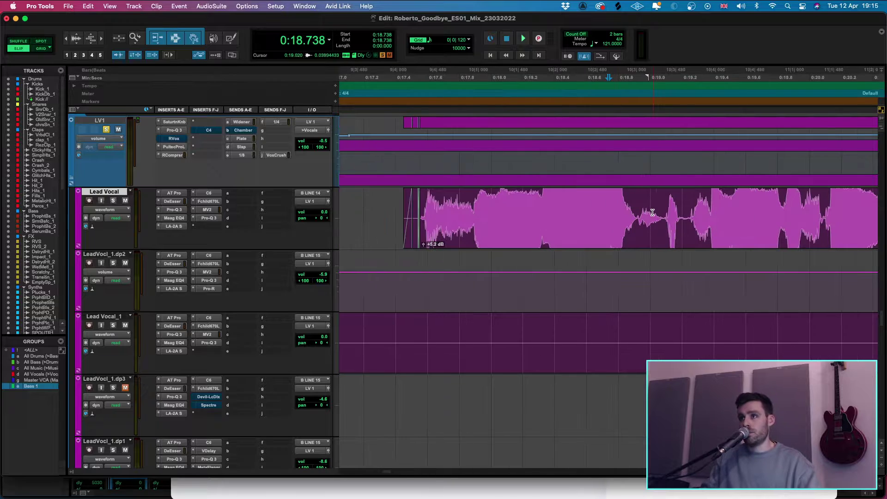
click(590, 214)
key(space)
key(super+bracketright)
key(super+bracketright)
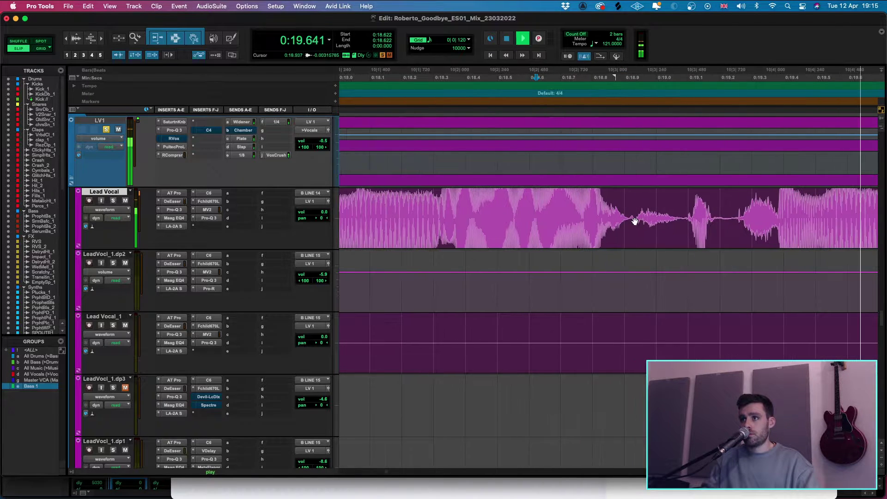
key(space)
drag(629, 213, 683, 206)
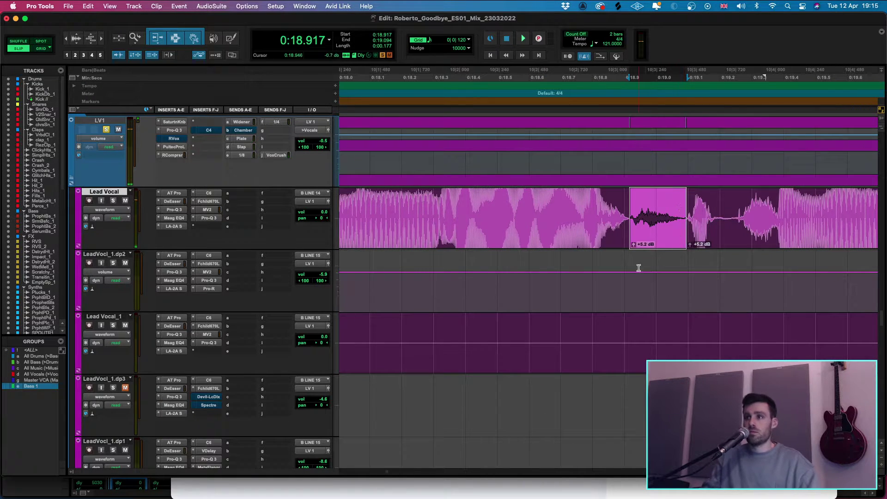
drag(632, 246, 633, 251)
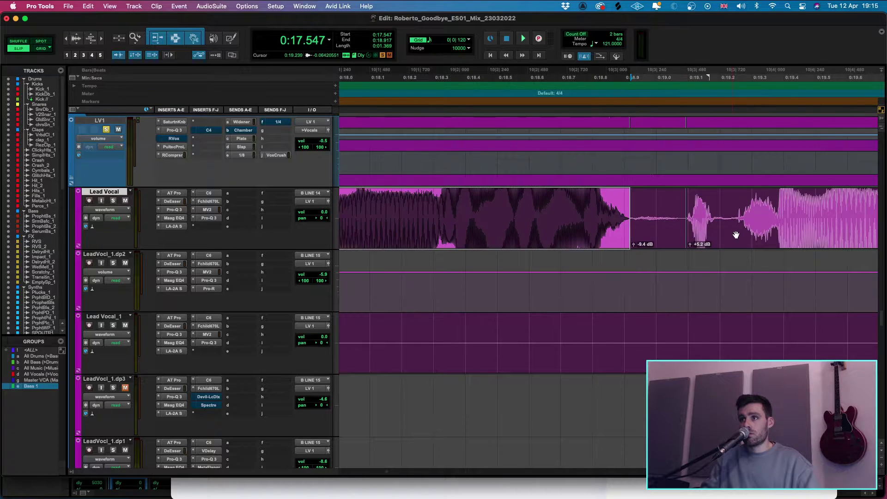
- Fade the edges of the lowered breath at 0:18.917 and play it back from 0:18.768
click(583, 203)
key(space)
scroll(624, 233, down, 2)
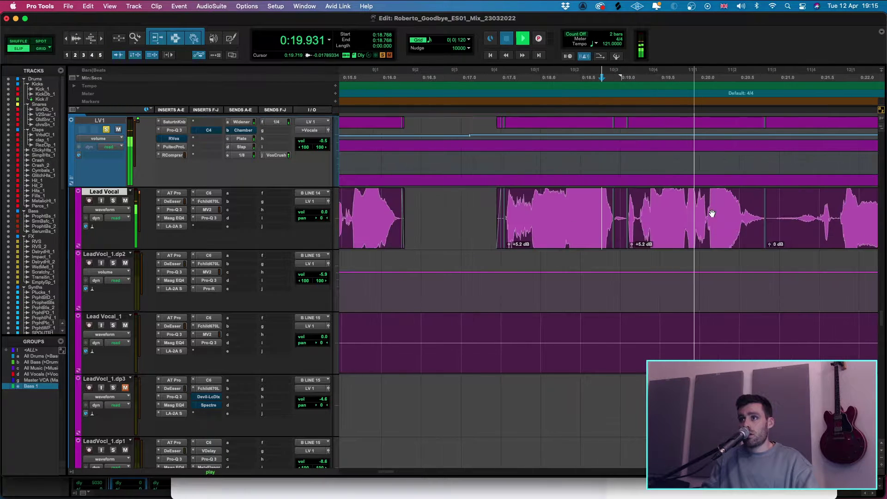
key(space)
- Separate the Lead Vocal breath from 0:20.826 to 0:21.466 and lower its clip gain to -8.5 dB
scroll(795, 226, right, 3)
click(656, 207)
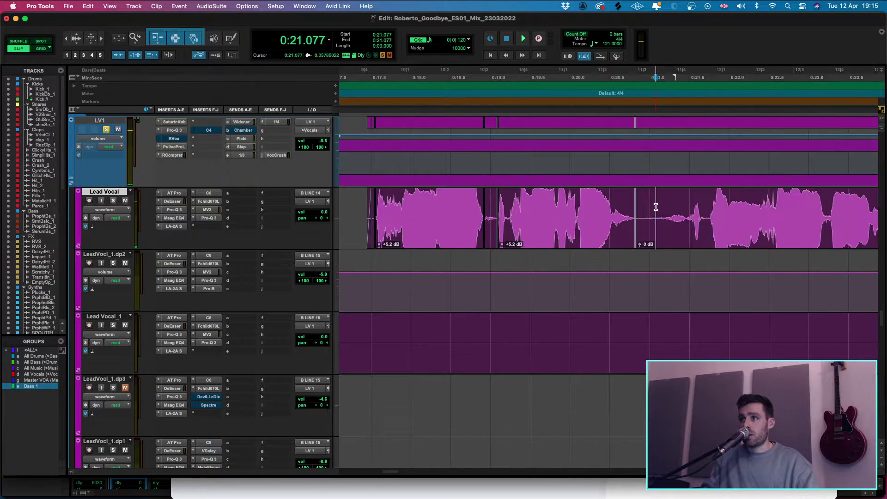
click(695, 217)
scroll(698, 217, up, 2)
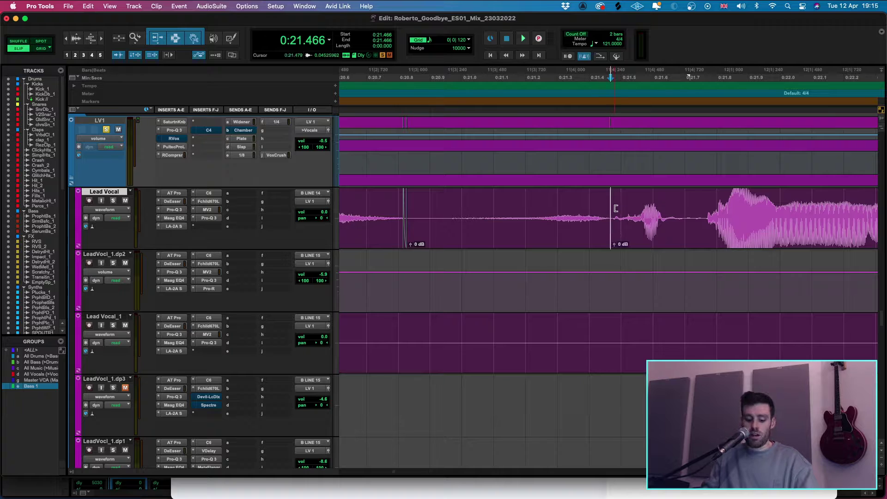
scroll(616, 209, down, 2)
shift+click(558, 231)
drag(562, 245, 563, 248)
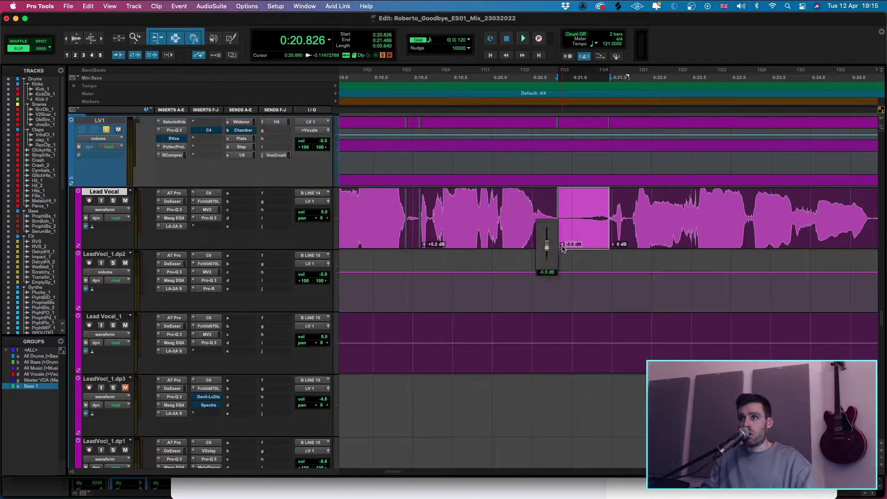
- Fade the clip edges around the breath at 0:20.826 and play the vocal from 0:20.607
click(532, 238)
shift+click(673, 233)
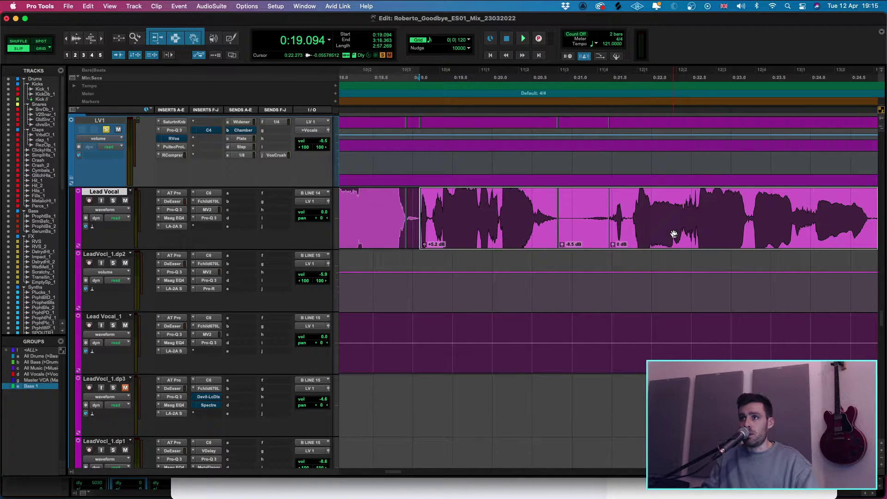
click(540, 212)
key(space)
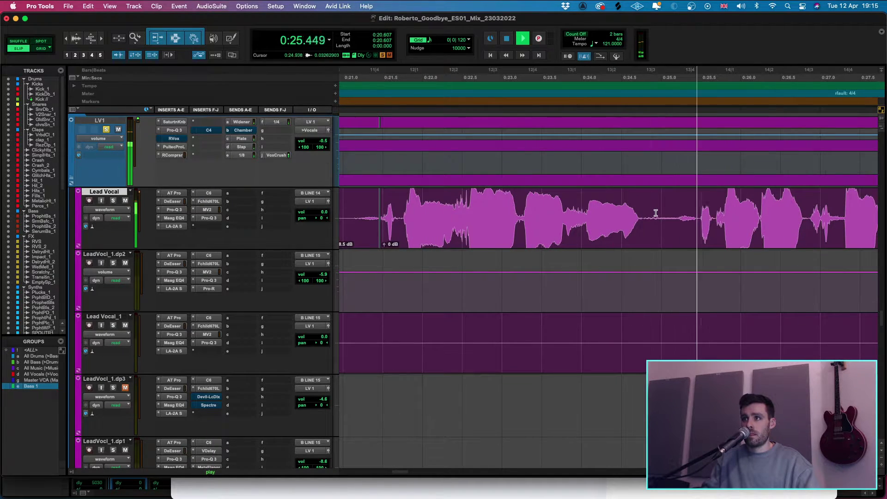
- Separate the Lead Vocal breath from 0:24.833 to 0:25.460, lower it to -8.5 dB with faded edges and play from 0:24.061
key(space)
drag(647, 211, 694, 211)
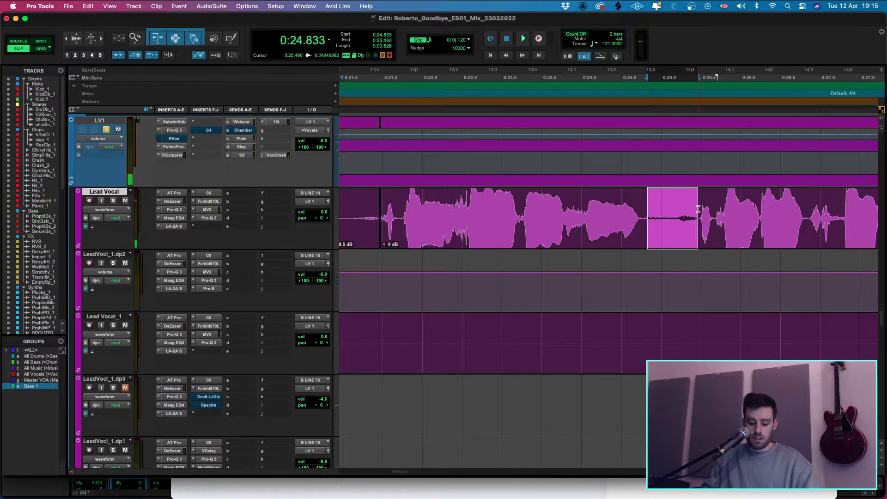
drag(651, 244, 635, 259)
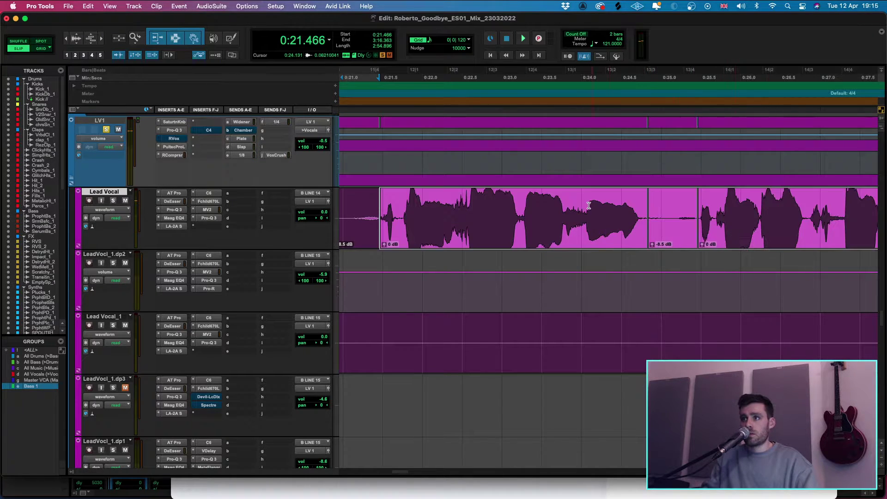
click(587, 206)
key(space)
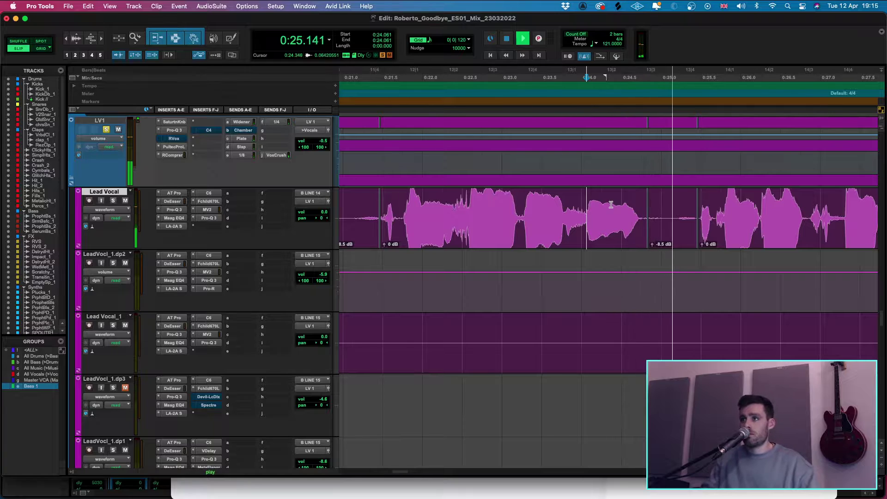
- Separate the Lead Vocal breath from 0:28.699 to 0:29.413, lower its clip gain to about -10.3 dB and play from 0:28.218
scroll(609, 207, down, 3)
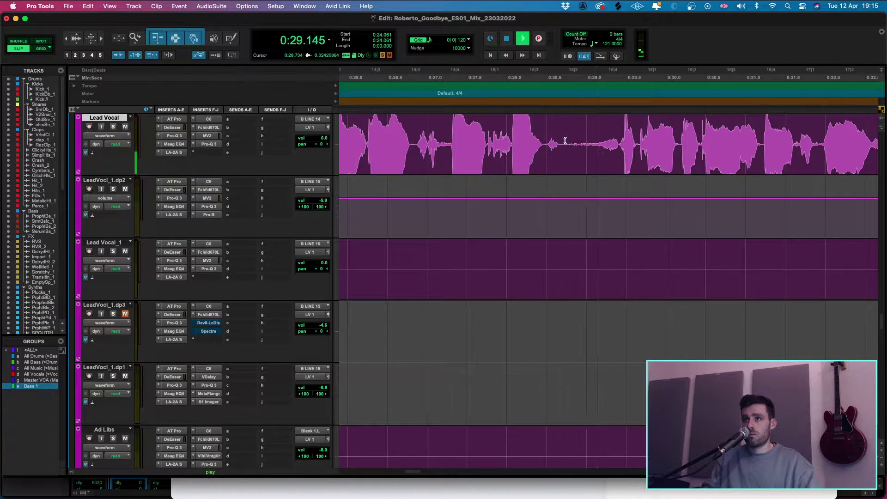
drag(563, 141, 617, 157)
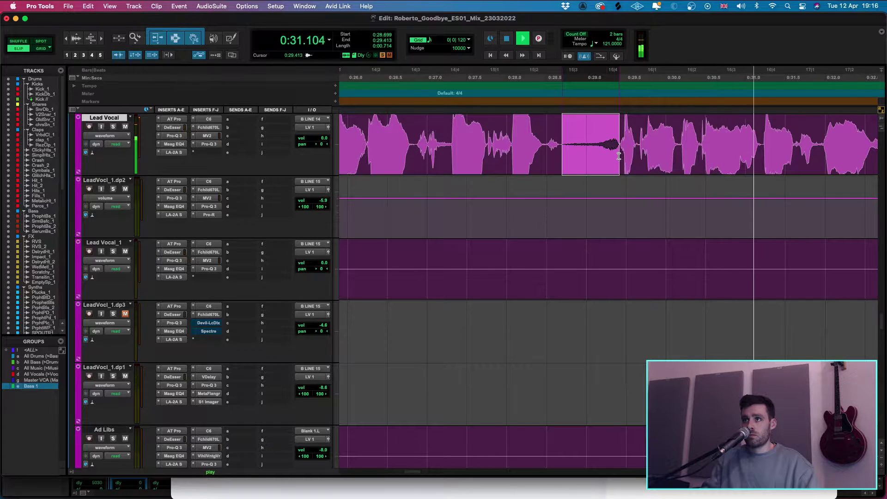
click(565, 171)
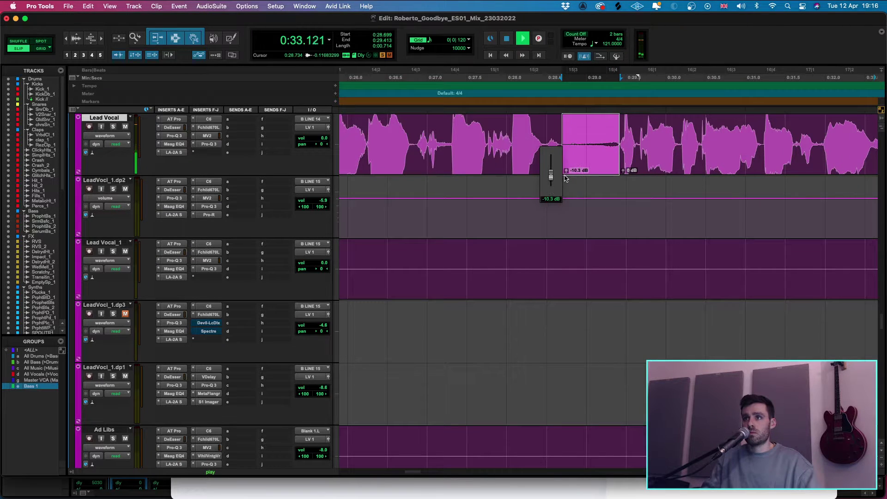
click(526, 132)
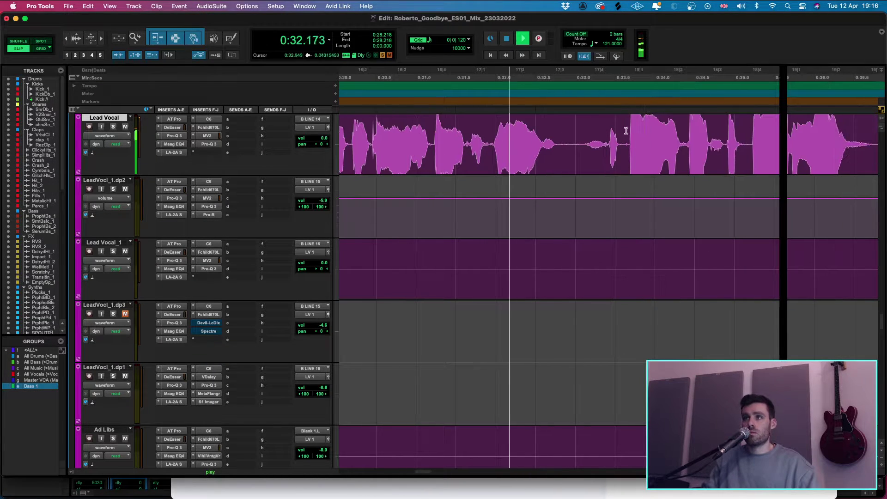
- Separate the Lead Vocal breath from 0:32.838 to 0:33.401, lower it to -8.5 dB with faded edges and play from 0:32.014
drag(562, 140, 610, 134)
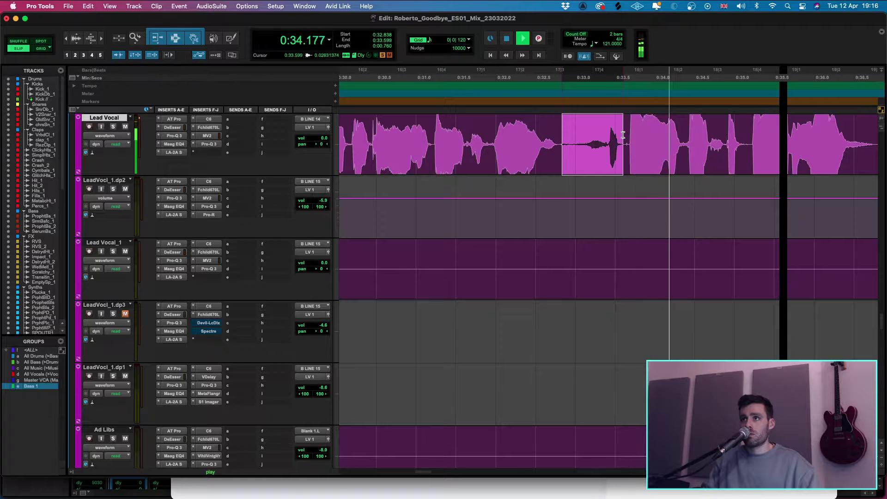
key(super+e)
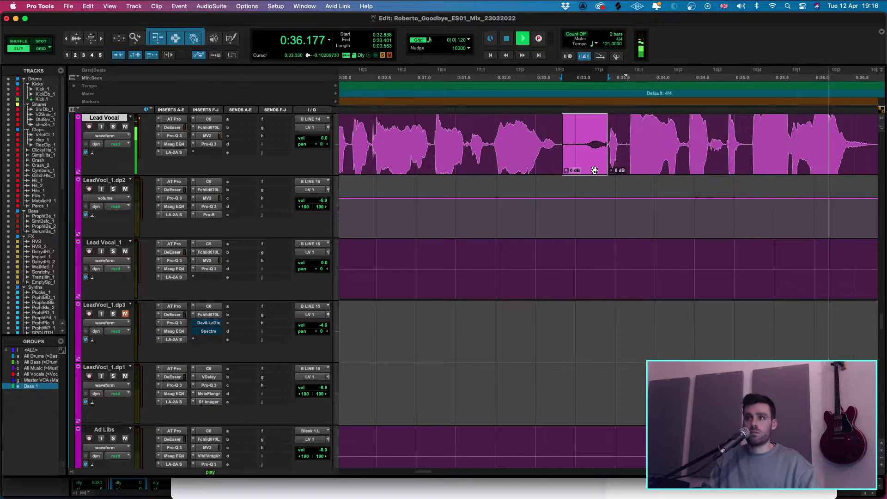
drag(569, 172, 568, 175)
click(546, 165)
shift+click(663, 159)
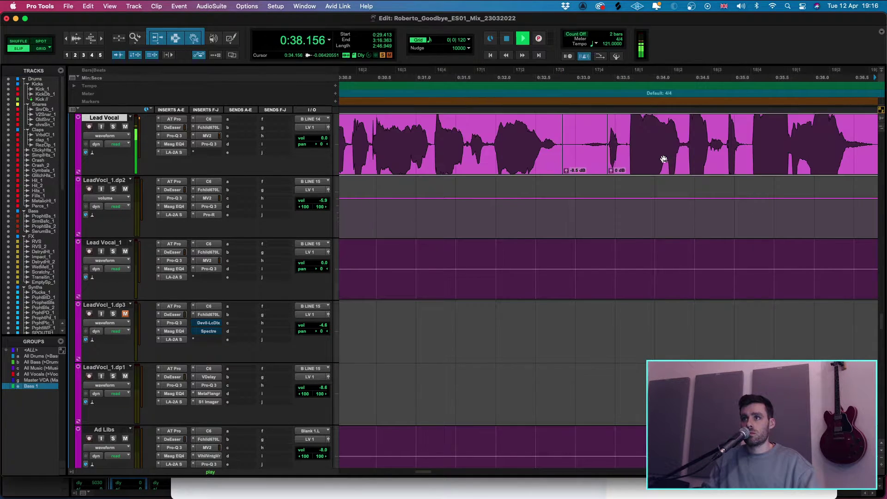
click(496, 129)
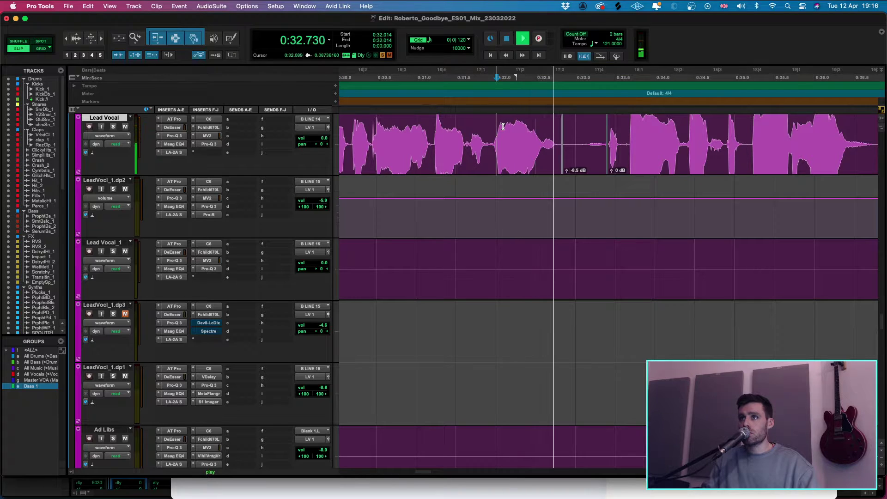
- Separate the Lead Vocal breath from 0:36.809 to 0:37.389, lower it to -7.5 dB with faded edges and play from 0:36.199
drag(657, 128, 702, 128)
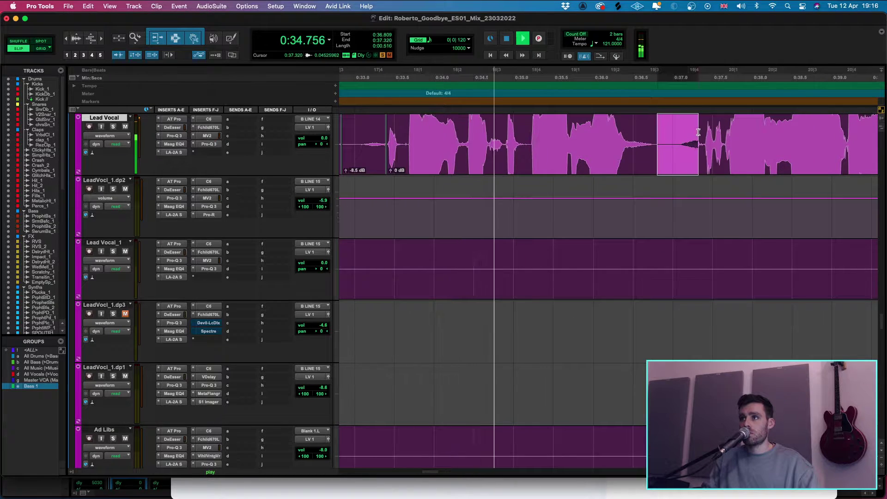
key(super+e)
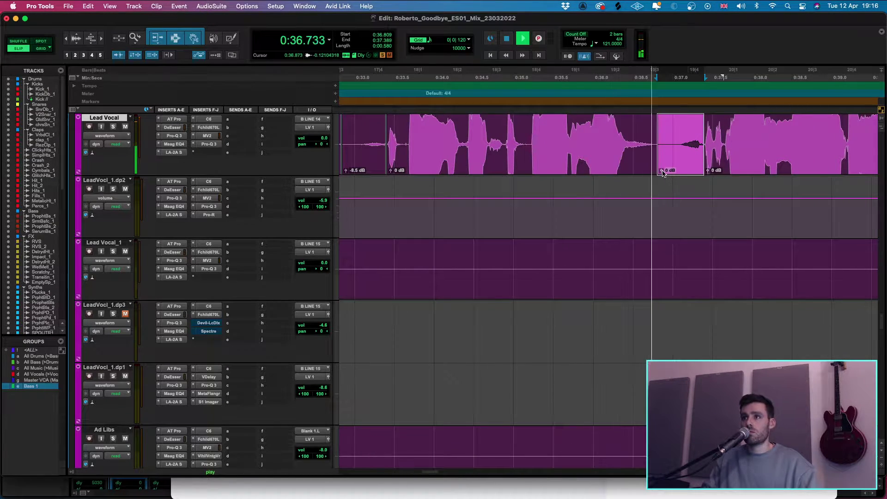
drag(662, 170, 663, 181)
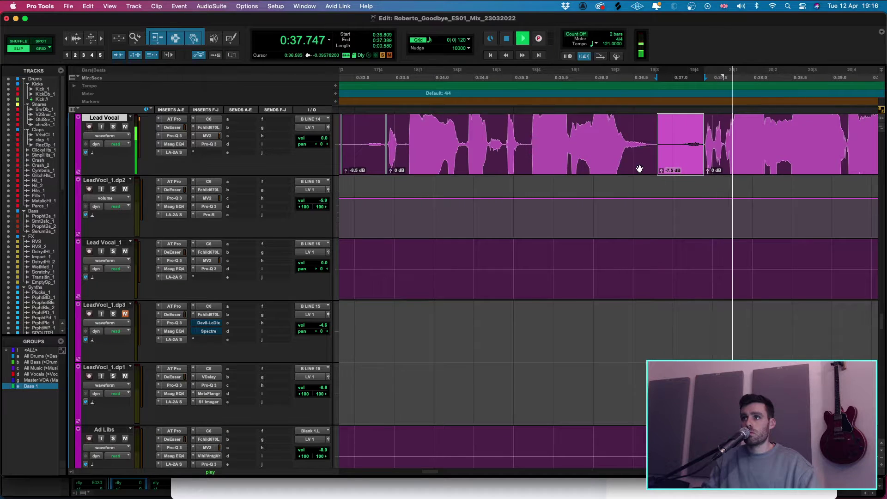
key(space)
click(609, 130)
key(space)
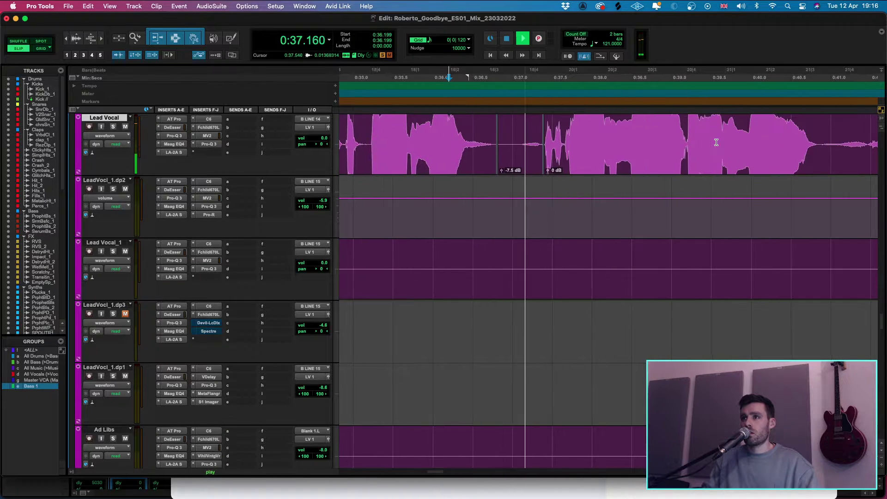
- Separate the Lead Vocal breath from 0:40.838 to 0:41.470, lower it to -8.5 dB with faded edges and play from 0:40.129
scroll(720, 139, down, 2)
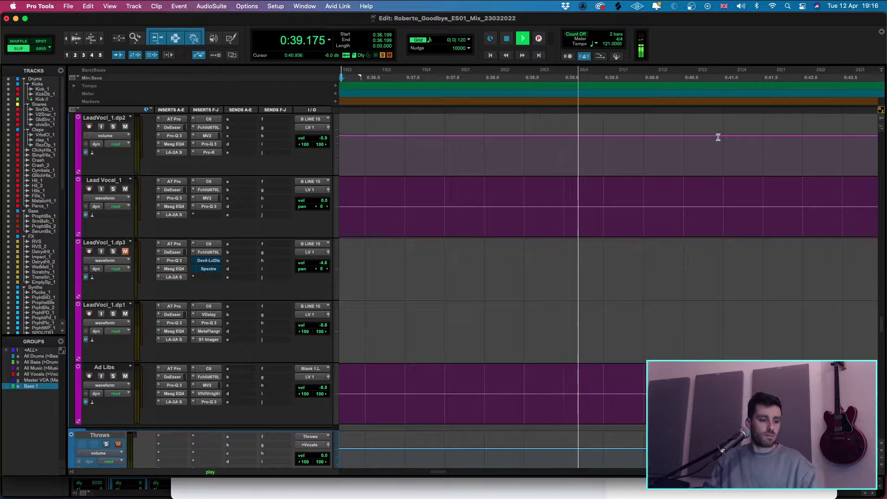
scroll(755, 146, up, 5)
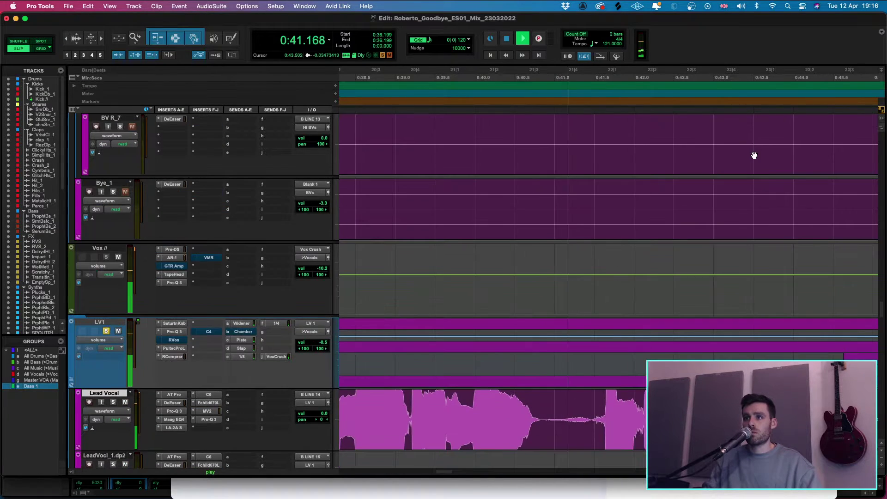
scroll(607, 305, down, 3)
key(space)
drag(541, 277, 592, 272)
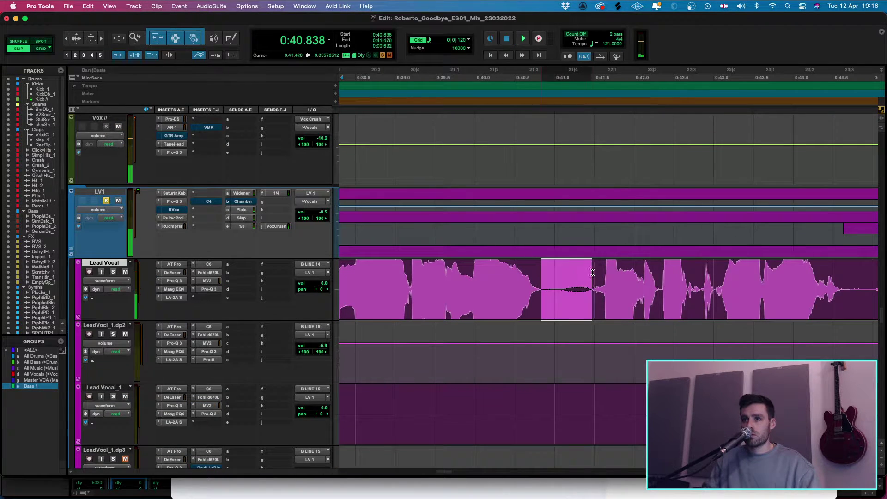
drag(544, 317, 544, 320)
click(539, 310)
shift+click(633, 313)
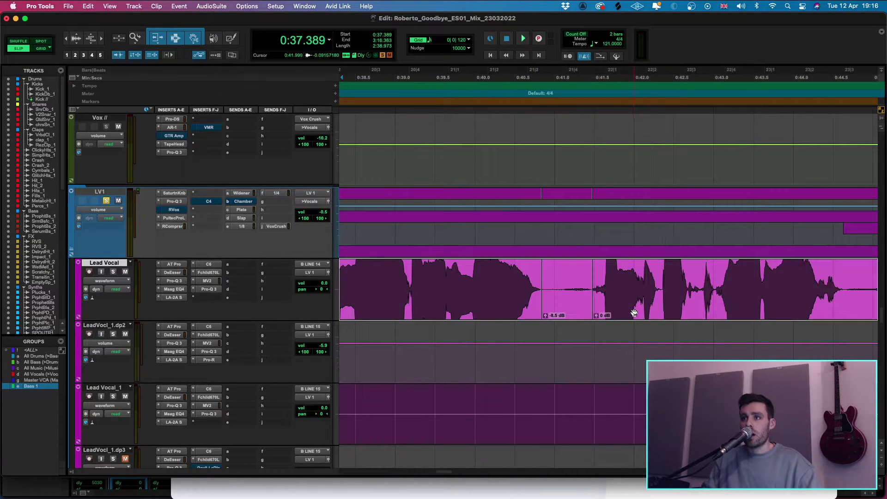
click(471, 272)
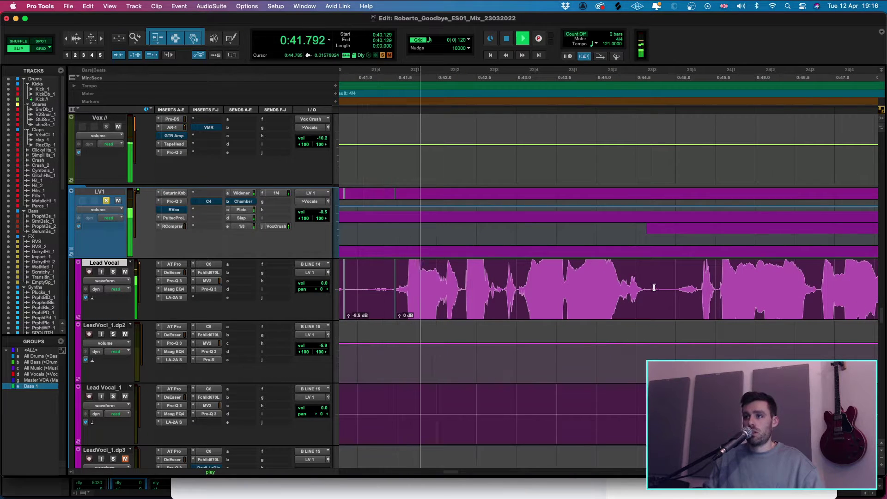
- Separate the Lead Vocal breath from 0:44.640 to 0:45.302, lower it to -9.4 dB with faded edges and play from 0:44.152
drag(646, 289, 697, 294)
key(super+e)
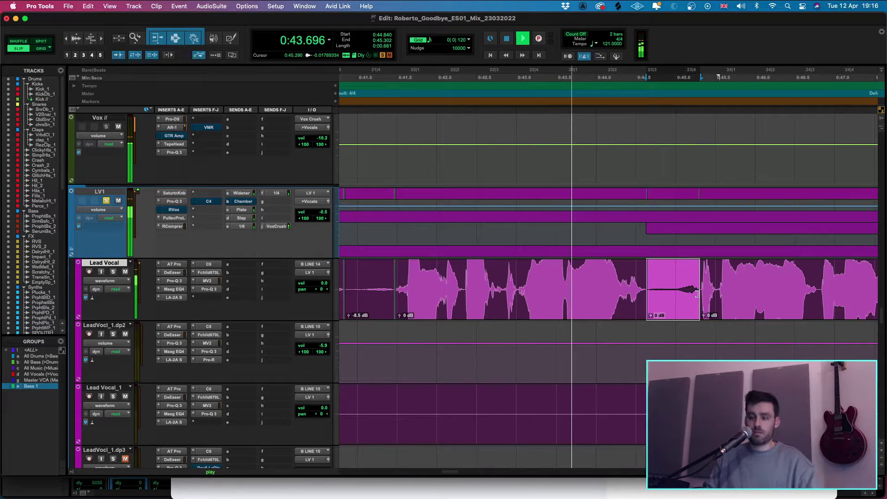
drag(650, 315, 646, 337)
click(632, 295)
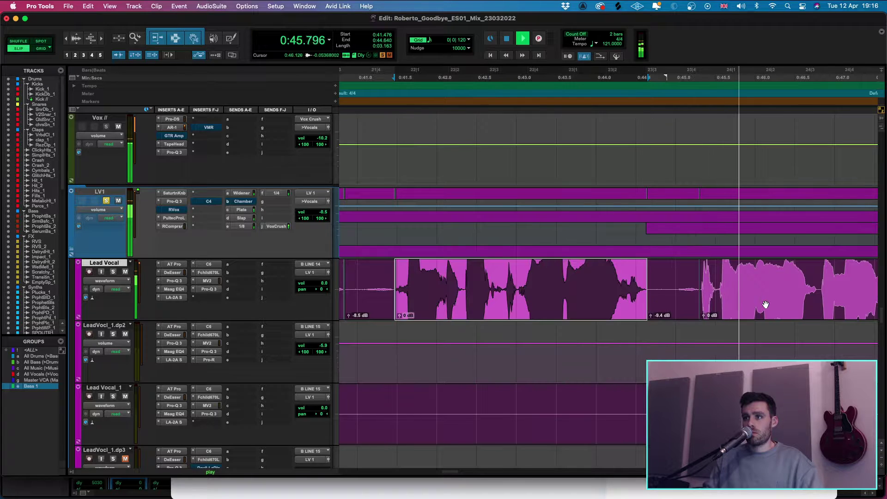
click(608, 280)
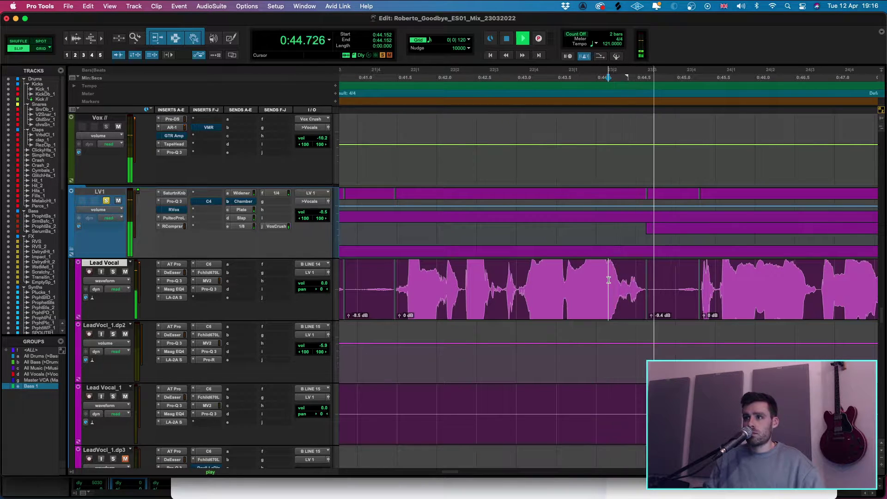
- Clear the silent Lead Vocal section from about 0:49.0 to 0:51.6 and fade out the end of the preceding clip
scroll(608, 280, down, 2)
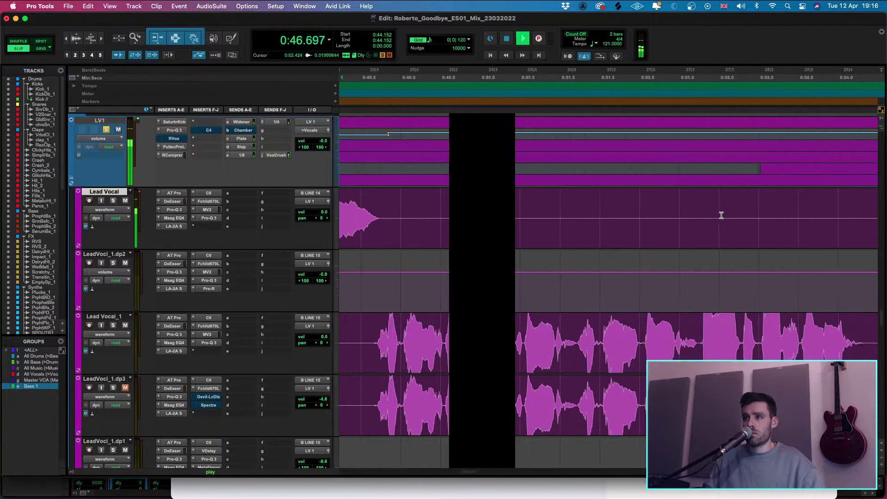
scroll(720, 215, down, 2)
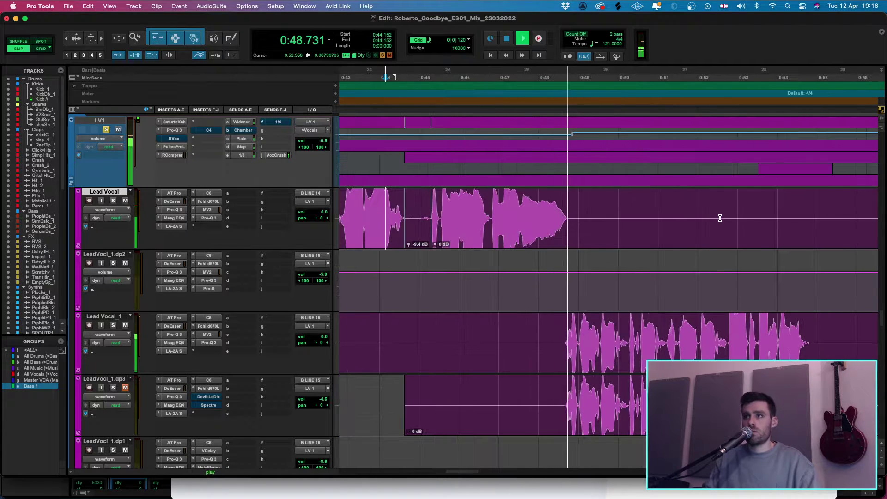
drag(682, 208, 573, 230)
key(Delete)
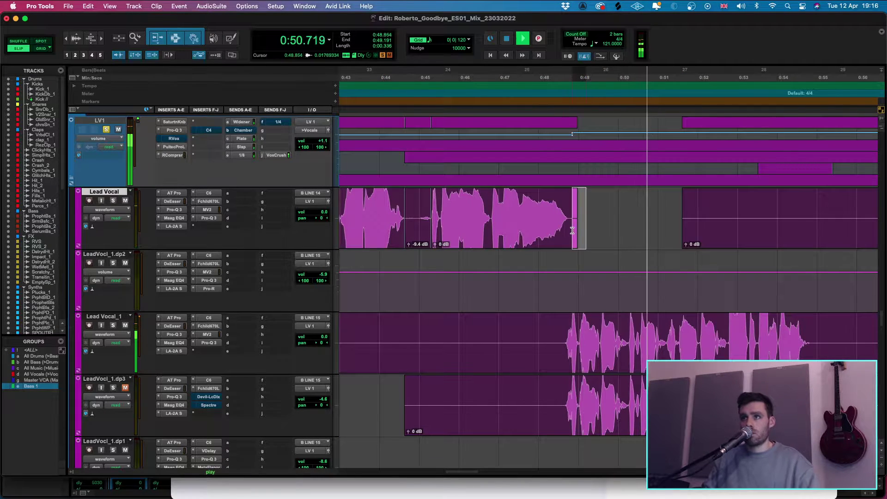
- Clear the silence before the vocal entry near 0:48.5 on Lead Vocal_1 and LeadVocl_1.dp3, fading in the entry and removing the leftover empty clip
drag(381, 344, 559, 406)
key(Delete)
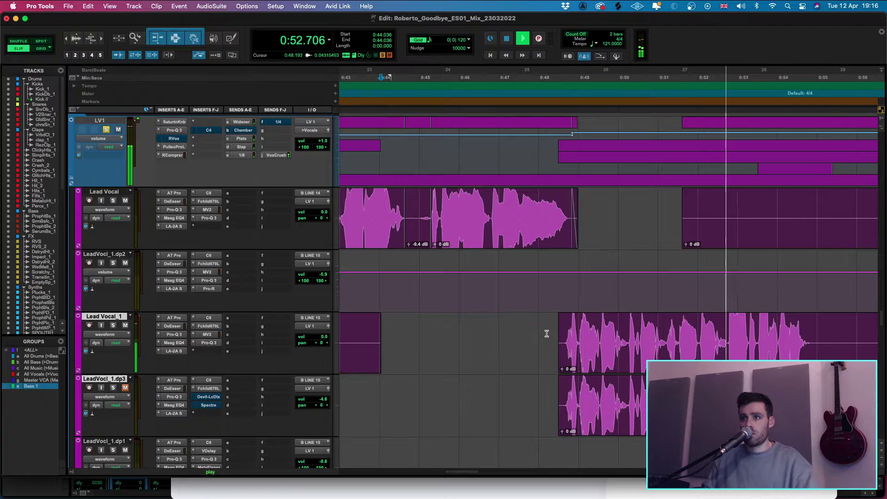
drag(546, 333, 560, 406)
scroll(364, 360, down, 5)
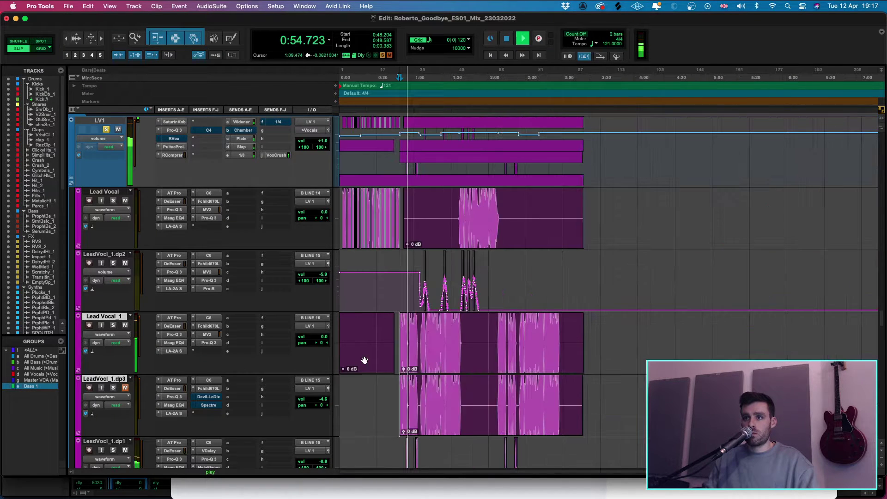
click(353, 360)
key(Delete)
- Clear the silence from 0:54.929 to 0:55.669 on Lead Vocal_1 and LeadVocl_1.dp3 and fade out the preceding phrase
click(489, 339)
key(t)
key(t)
key(t)
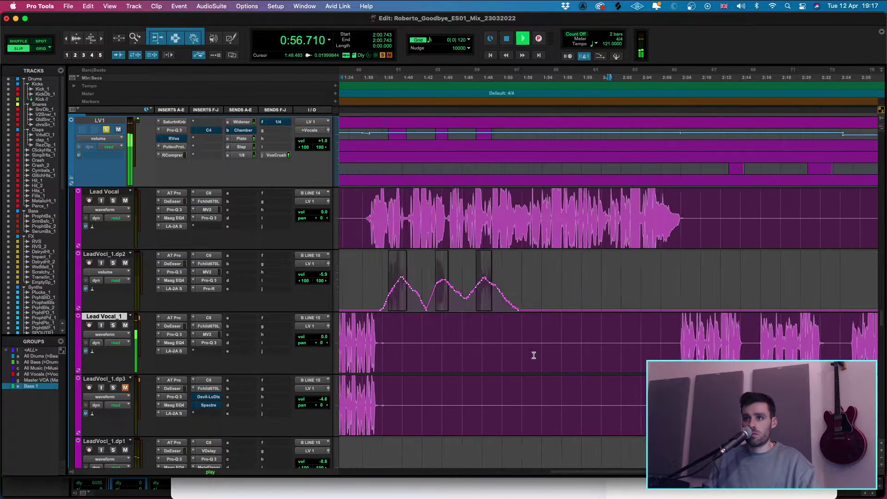
scroll(541, 358, left, 10)
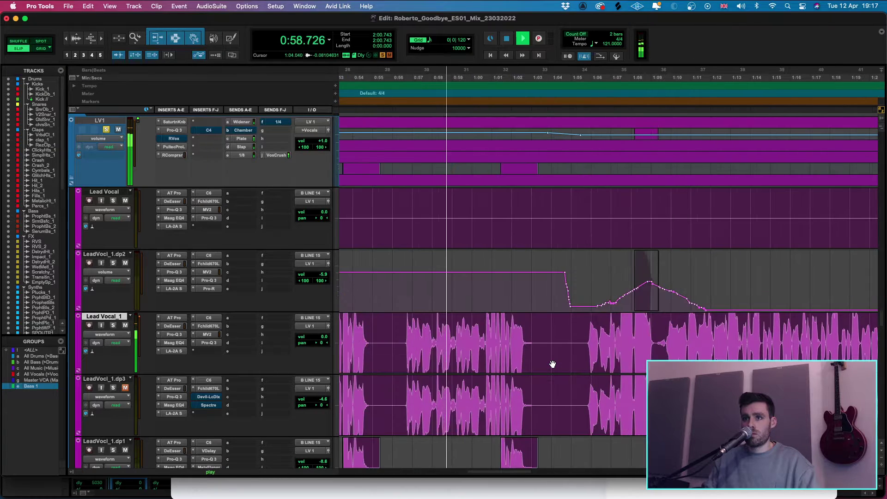
scroll(552, 365, left, 8)
click(554, 360)
key(t)
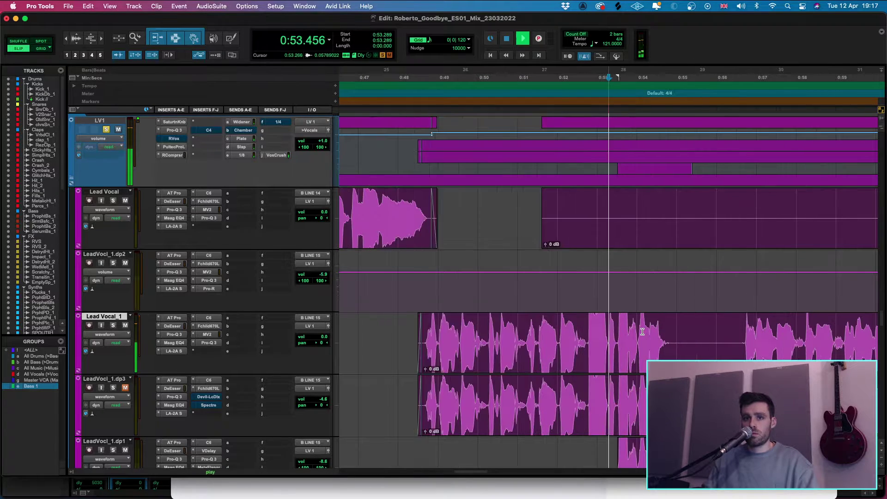
key(t)
key(t)
drag(712, 333, 596, 414)
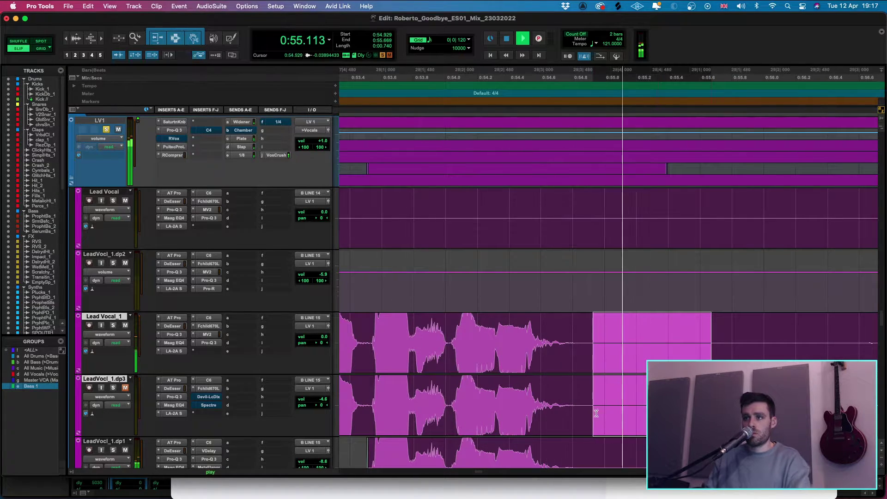
key(Delete)
key(r)
- Clear the remaining silence up to about 0:56.7 on Lead Vocal_1 and LeadVocl_1.dp3, fade in the next phrase and play from 0:56.372
click(651, 344)
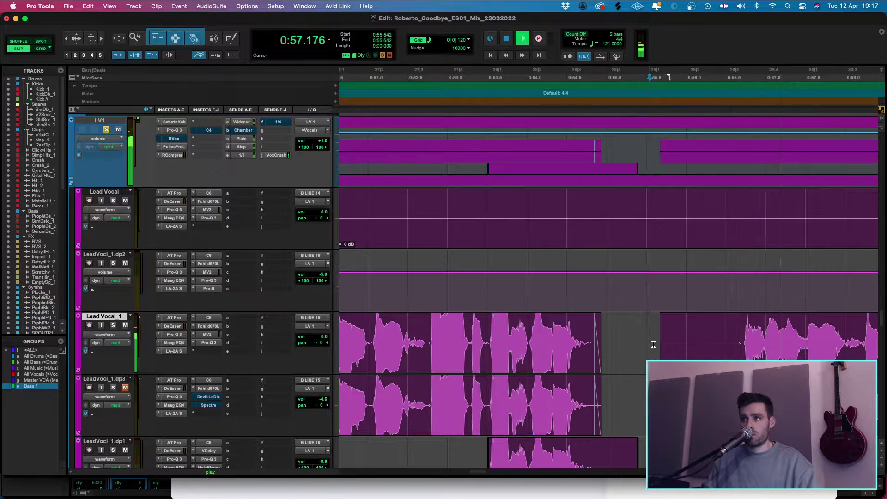
drag(653, 344, 740, 342)
key(Delete)
key(space)
click(715, 333)
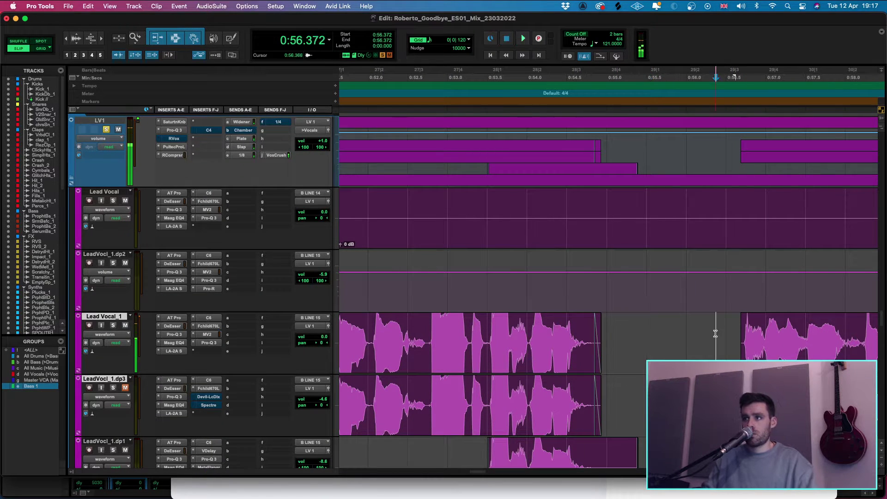
key(space)
- Separate the breath from 0:58.006 to 0:58.226 on Lead Vocal_1 and LeadVocl_1.dp3, lowering the Lead Vocal_1 clip to -6.6 dB
key(t)
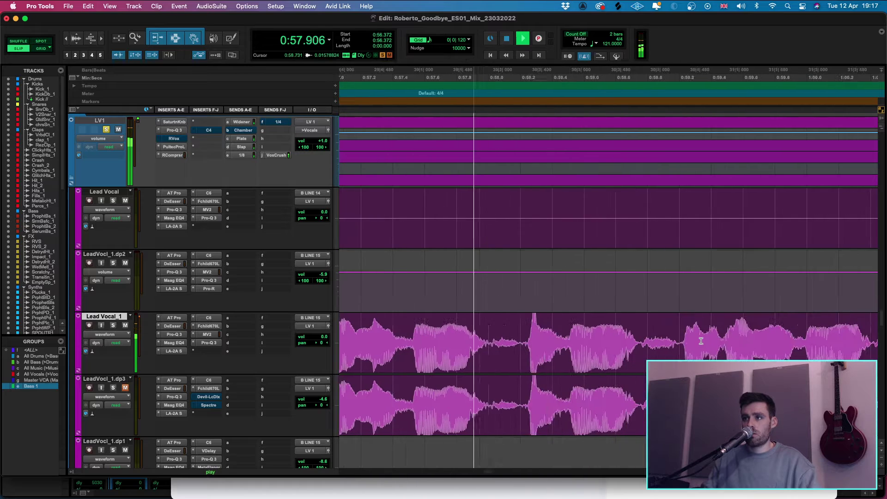
key(space)
drag(524, 317, 492, 404)
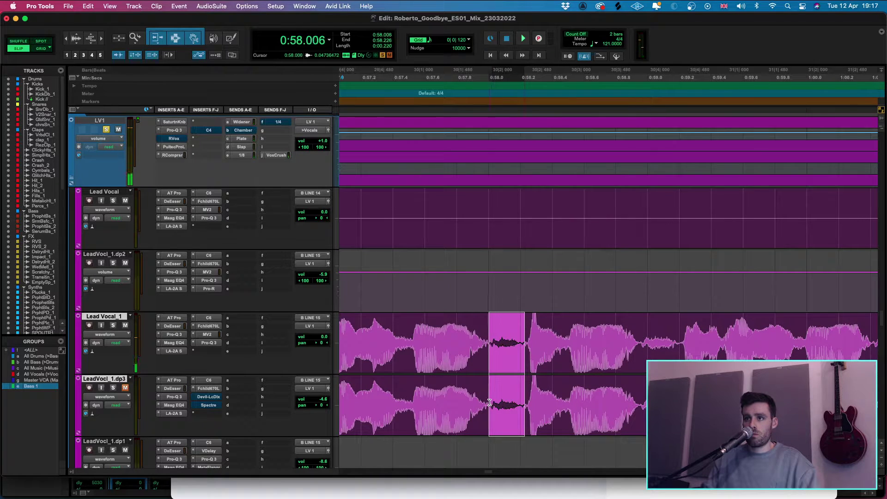
key(b)
scroll(504, 389, right, 1)
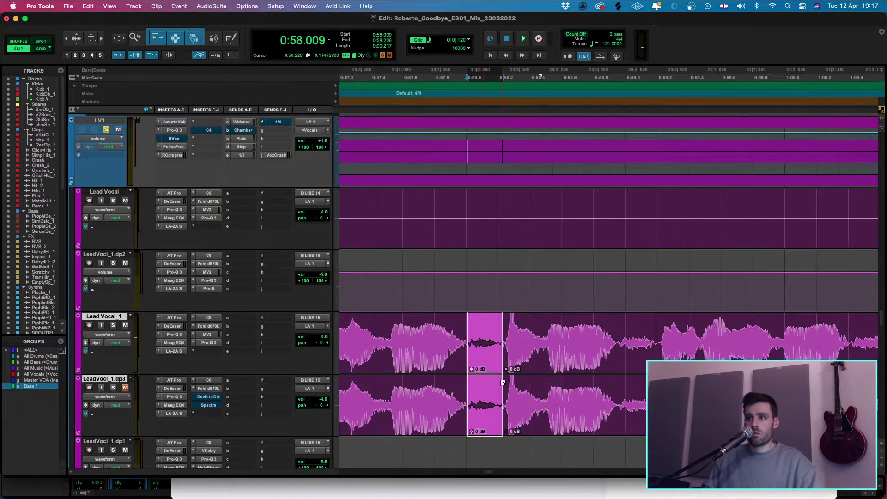
drag(471, 370, 471, 380)
scroll(471, 370, right, 1)
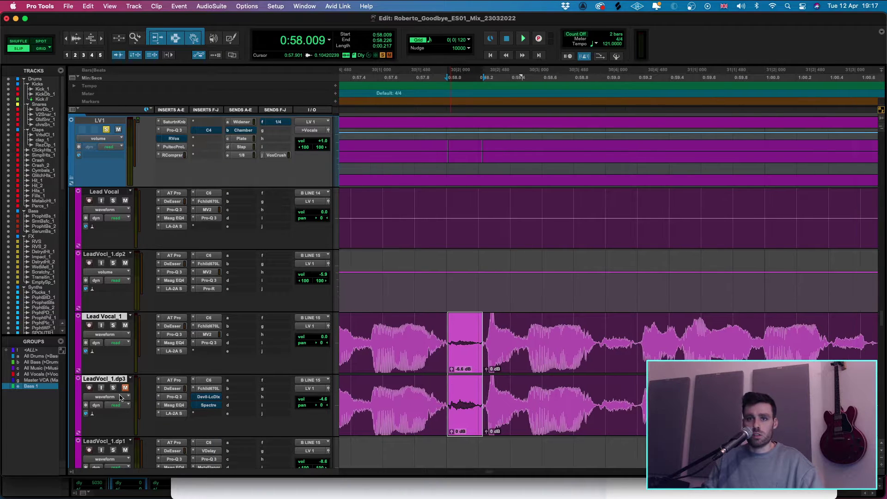
- Examine the LeadVocl_1.dp3 clips against the other lead vocal tracks across the whole song, with brief playback
click(524, 334)
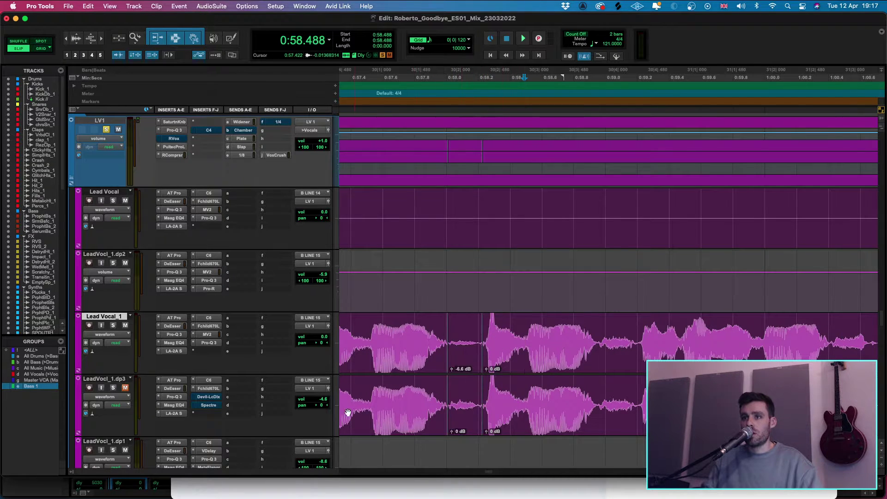
right_click(105, 380)
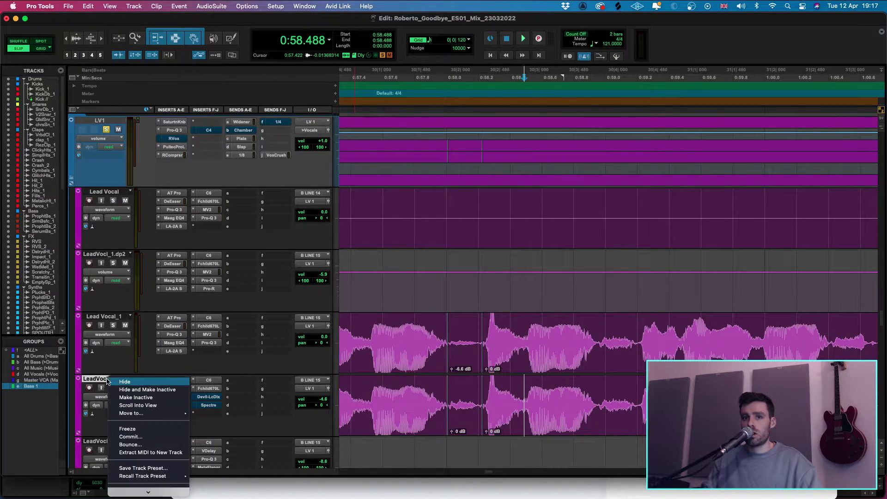
click(397, 391)
key(r)
key(r)
key(r)
key(r)
key(r)
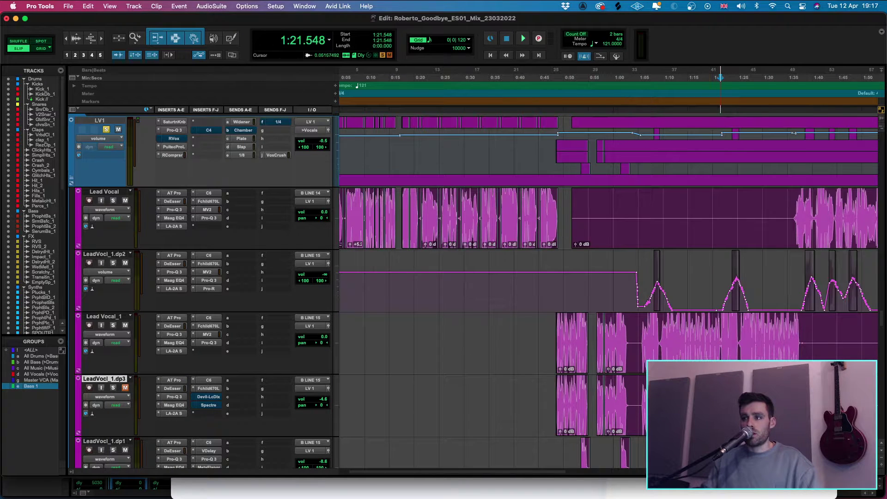
key(space)
key(r)
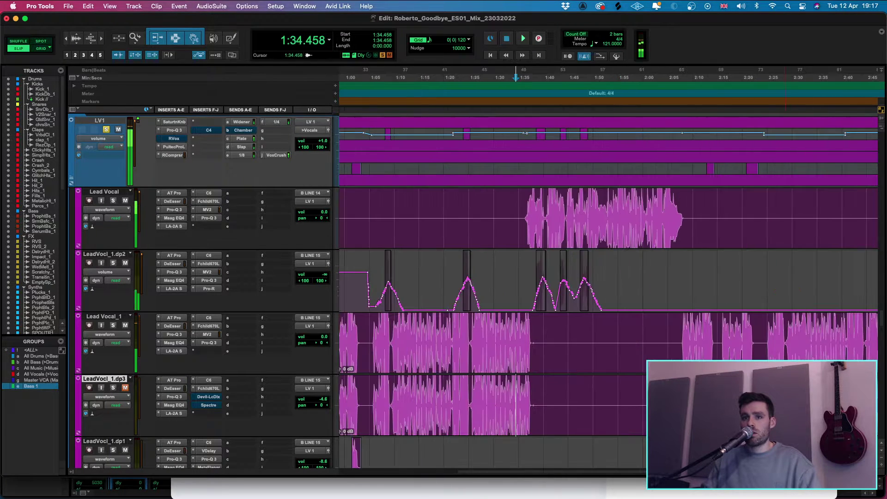
key(space)
key(space)
click(104, 397)
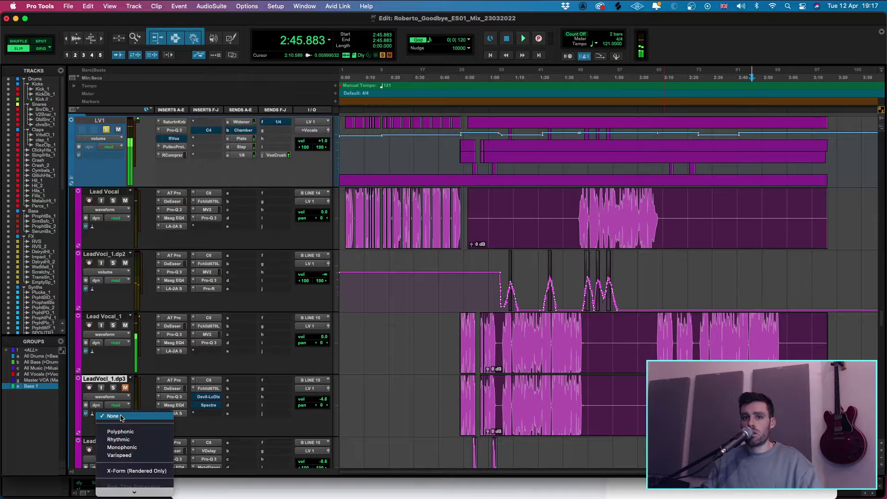
key(Escape)
click(115, 405)
click(103, 396)
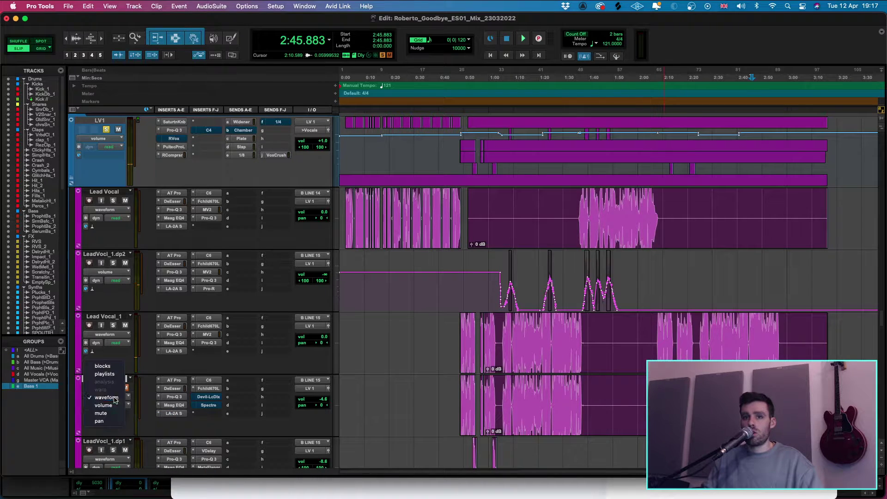
key(Escape)
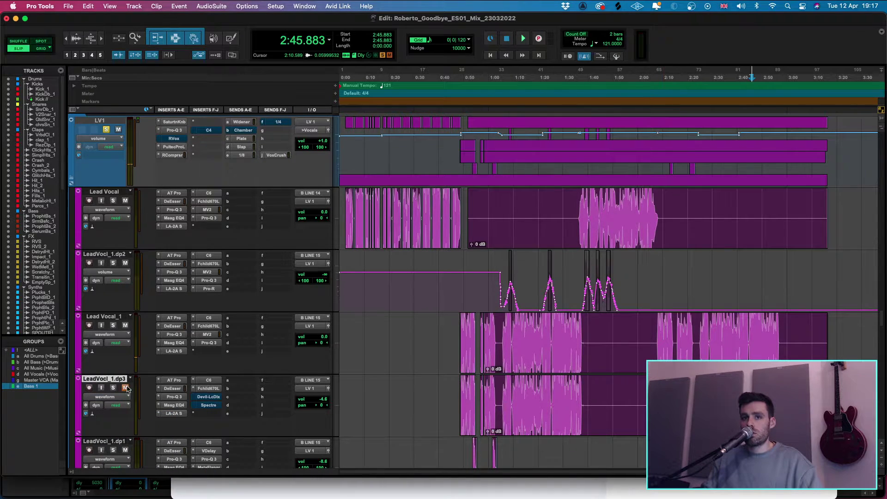
- Hide and make inactive the LeadVocl_1.dp3 track, and play Lead Vocal_1 from 0:57.858
right_click(112, 379)
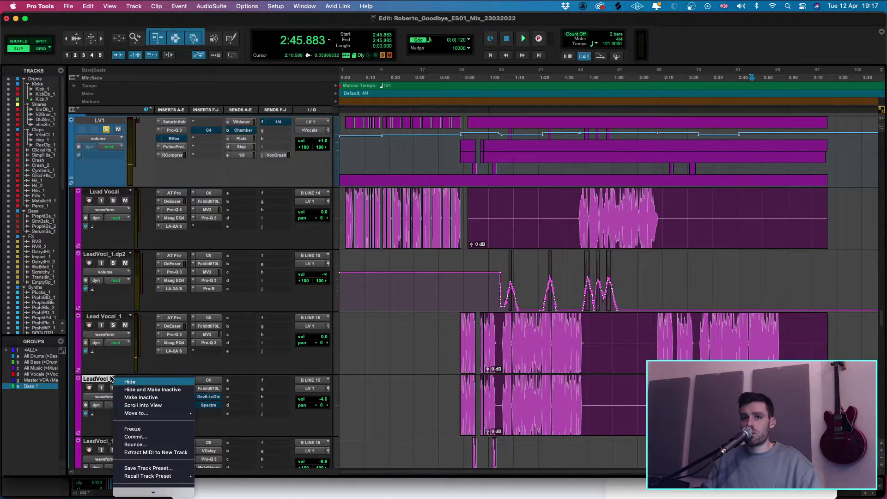
click(144, 390)
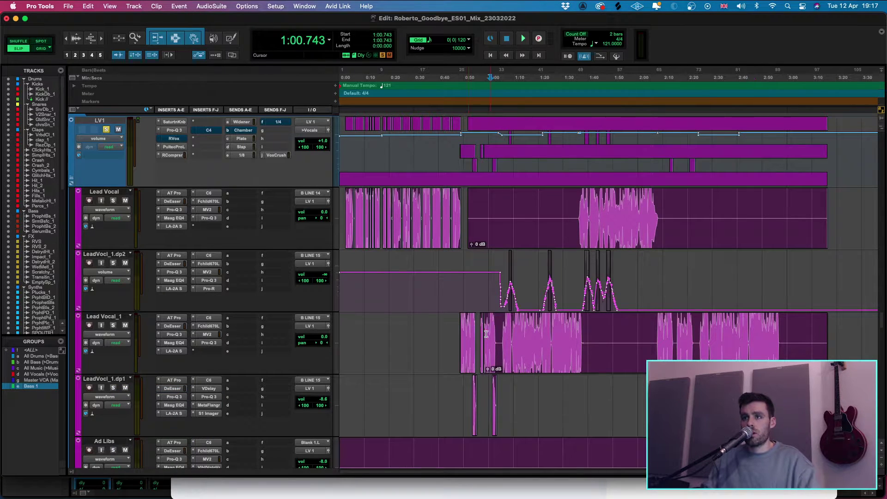
key(super+bracketright)
key(super+bracketright)
key(super+bracketright)
key(super+bracketright)
key(super+bracketright)
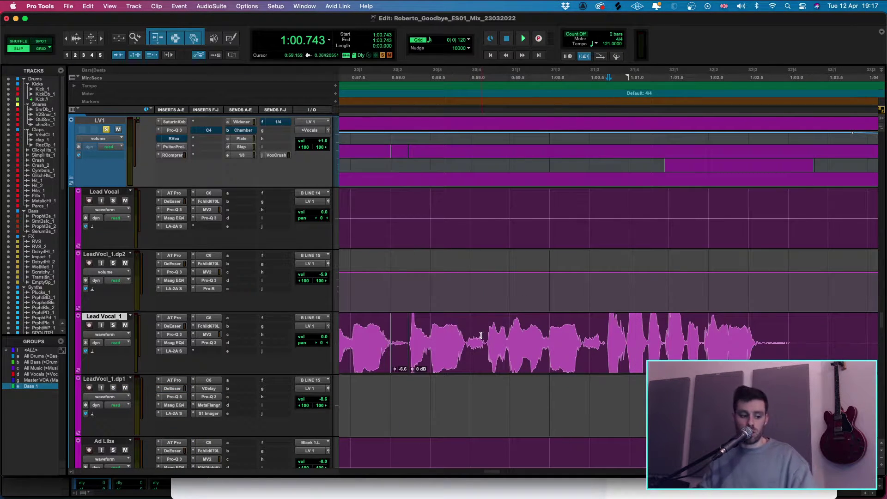
key(super+bracketright)
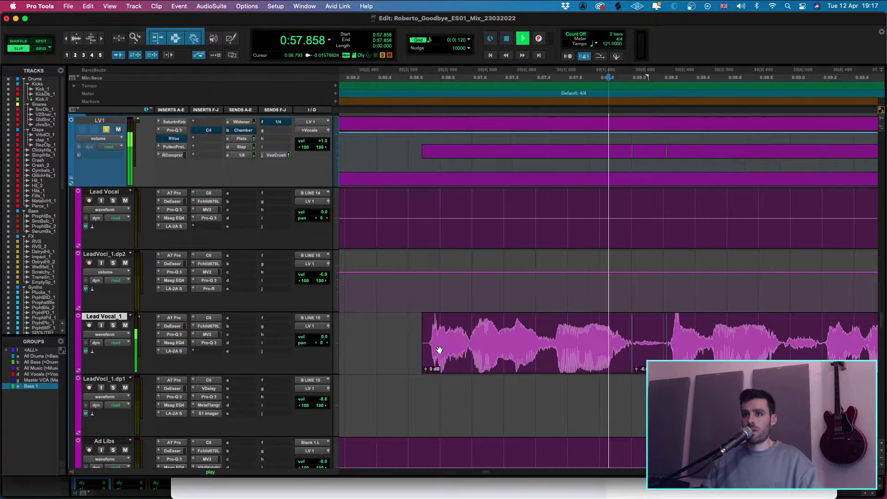
key(space)
key(space)
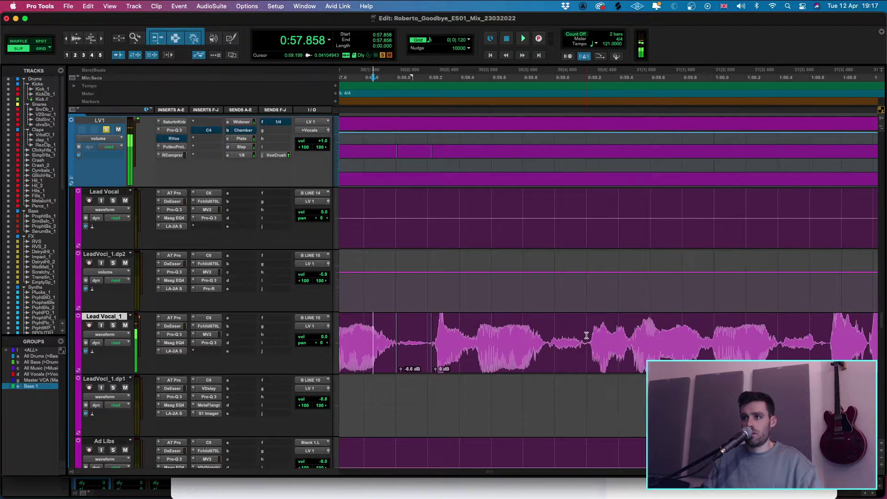
- Separate the breath from 0:58.952 to about 0:59.2 on Lead Vocal_1, lower its clip gain to -8.5 dB and play from 0:58.885
drag(586, 344, 551, 377)
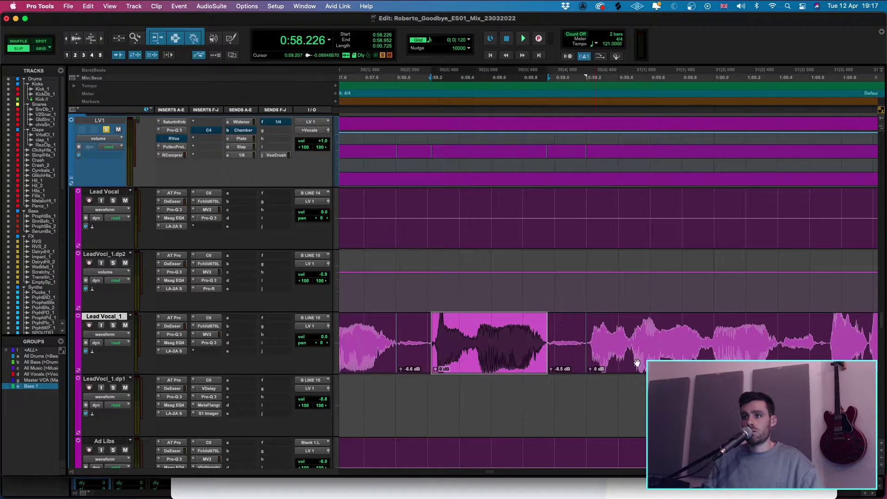
click(545, 344)
key(space)
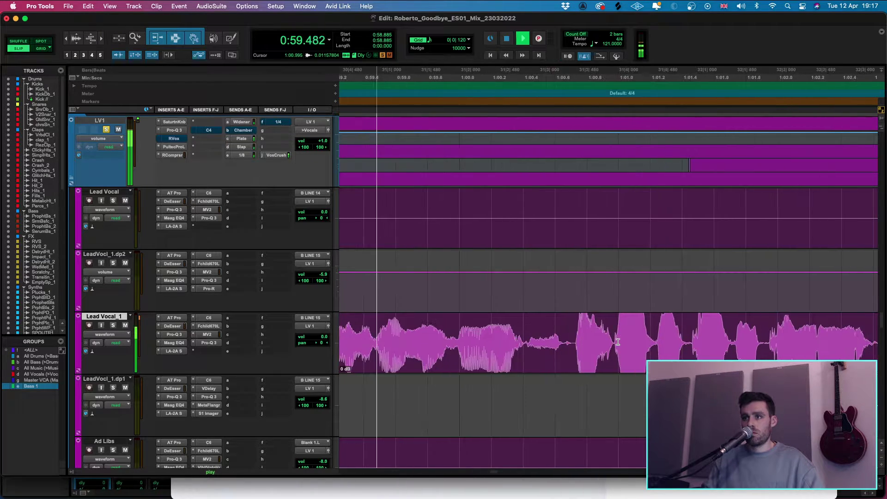
- Separate the breath from 1:00.415 to 1:00.662 on Lead Vocal_1, lower its clip gain and play from 1:00.203
drag(563, 344, 524, 359)
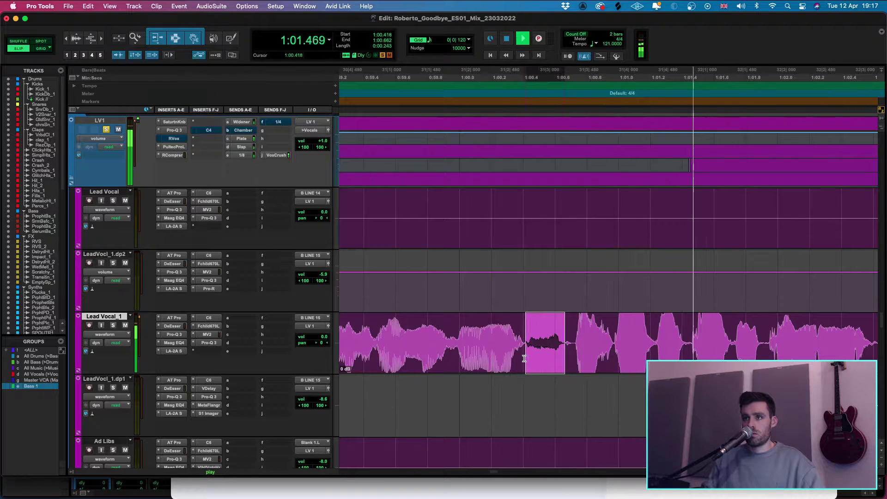
key(b)
click(529, 369)
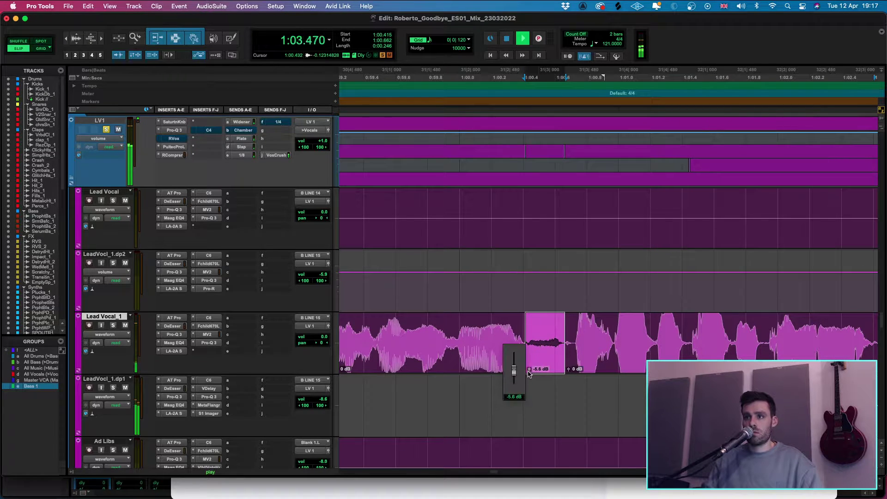
key(space)
click(491, 331)
key(space)
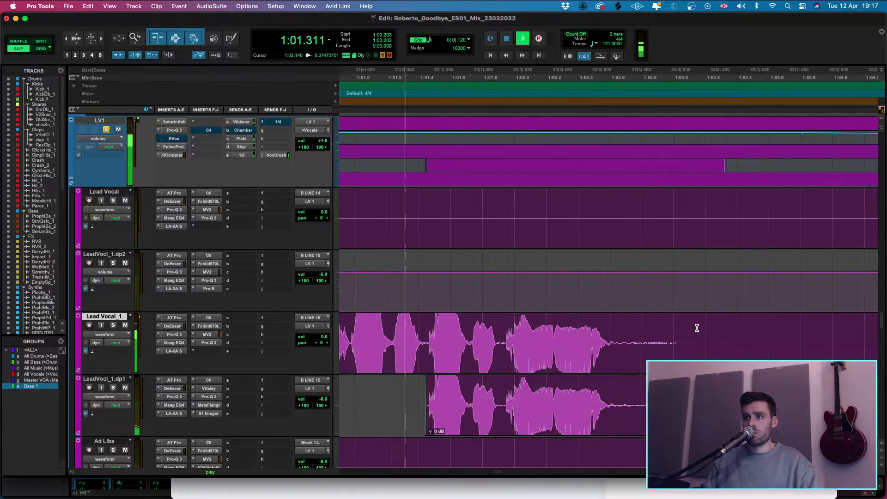
- Clear the silence after about 1:02.7 on Lead Vocal_1 and LeadVocl_1.dp1, fade out the phrase and play from 1:01.216
drag(765, 342, 619, 409)
key(Delete)
click(390, 351)
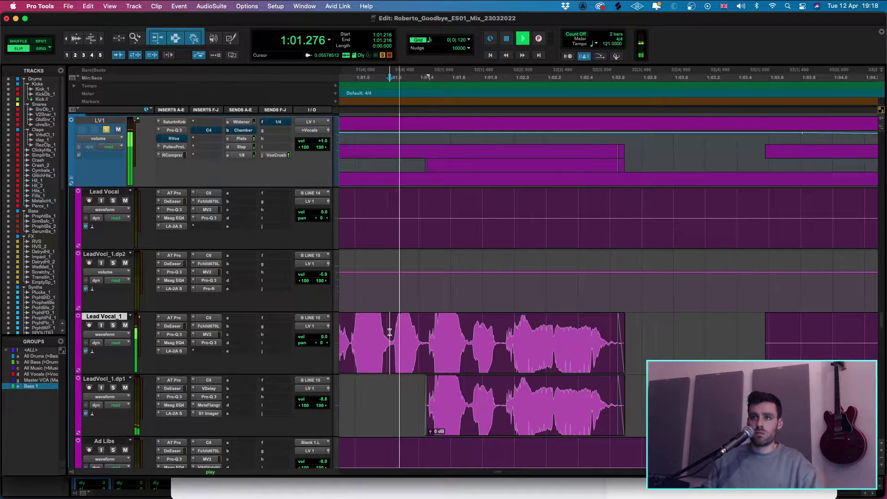
- Clear the silence on Lead Vocal_1 from about 1:03.6 to about 1:05.4, ahead of the next phrase
key(r)
key(r)
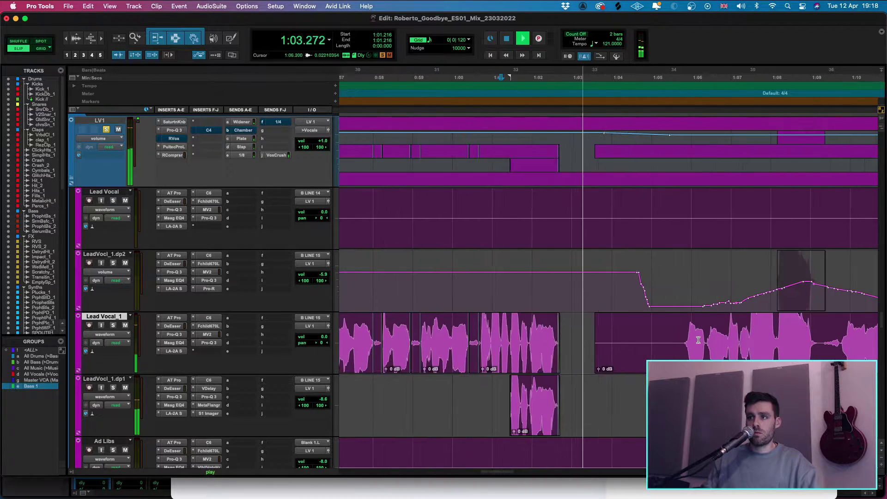
drag(581, 341, 681, 330)
key(Delete)
key(space)
key(t)
key(t)
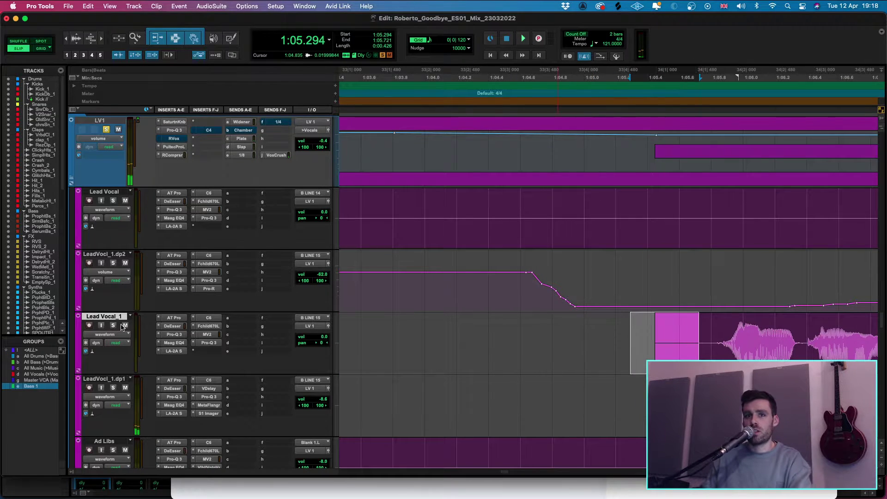
- Clear the remaining silence up to 1:05.721 on Lead Vocal_1, and play the track soloed from 1:05.486
key(Delete)
click(660, 339)
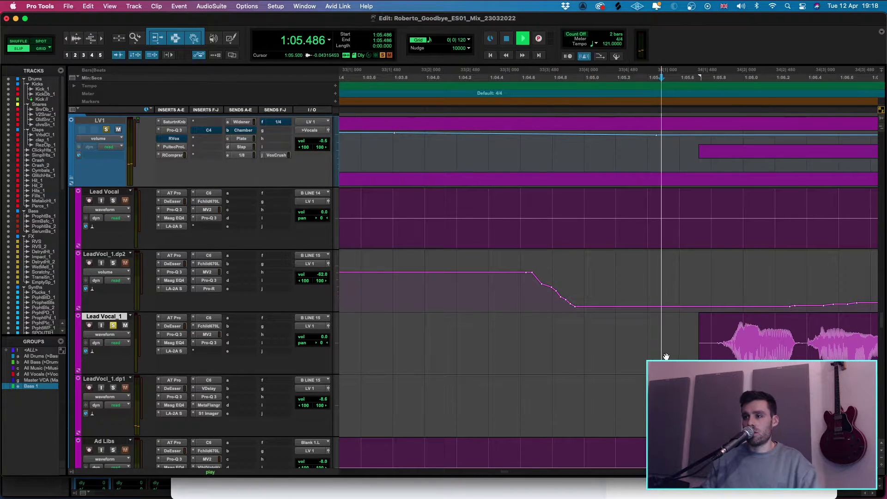
key(space)
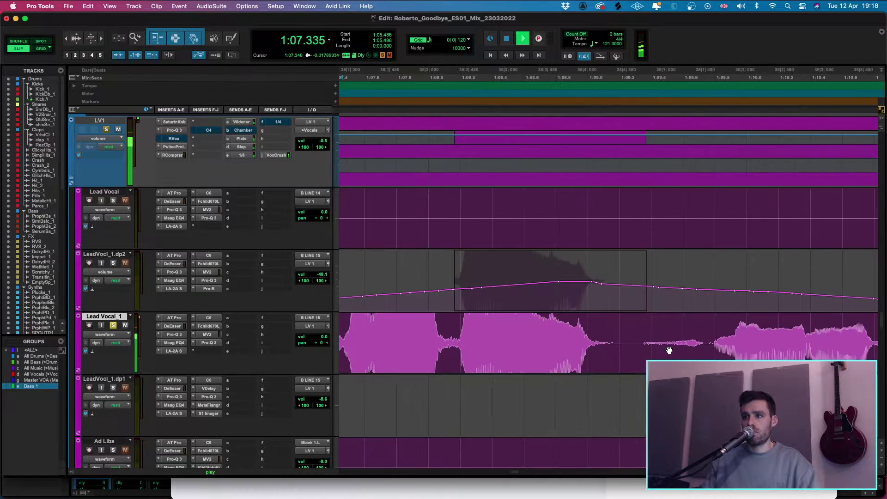
- Separate the breath from 1:09.236 to 1:09.755 on Lead Vocal_1, lower its clip gain to -12.3 dB and play from just before it
drag(625, 344, 708, 340)
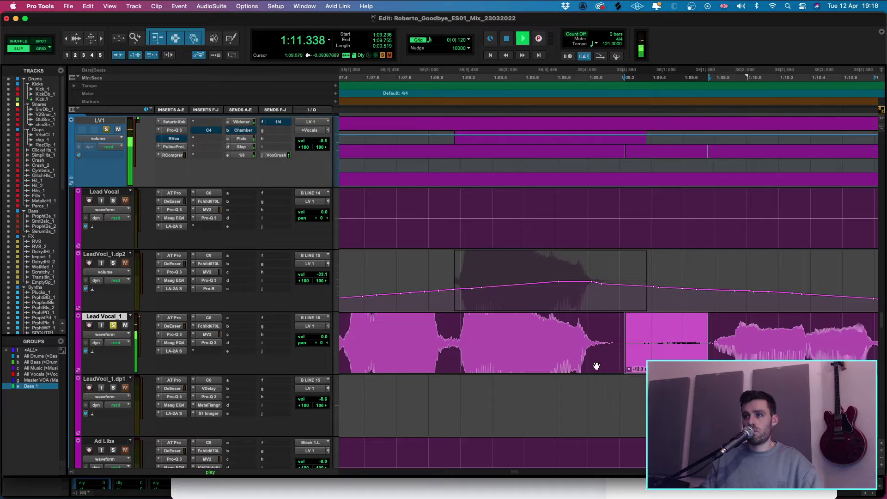
click(563, 336)
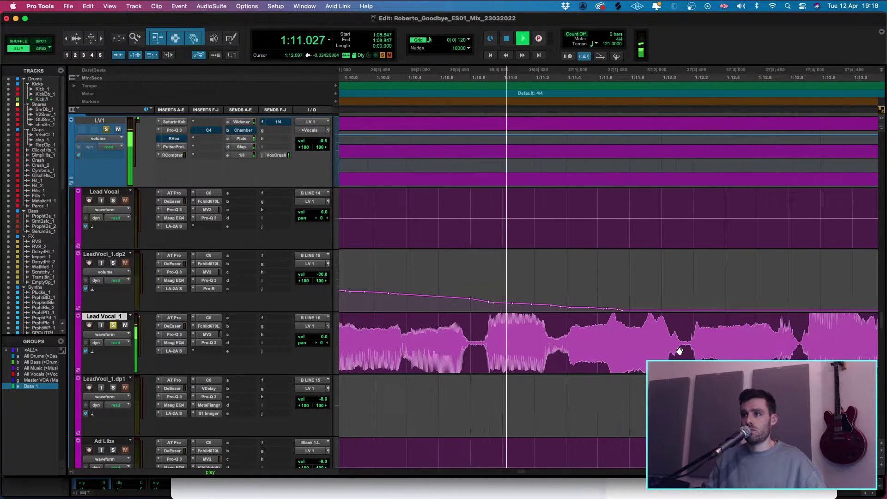
- Separate the breath from 1:13.436 to 1:13.574 on Lead Vocal_1, lower its clip gain to -8.5 dB and play from 1:13.317
scroll(672, 350, down, 3)
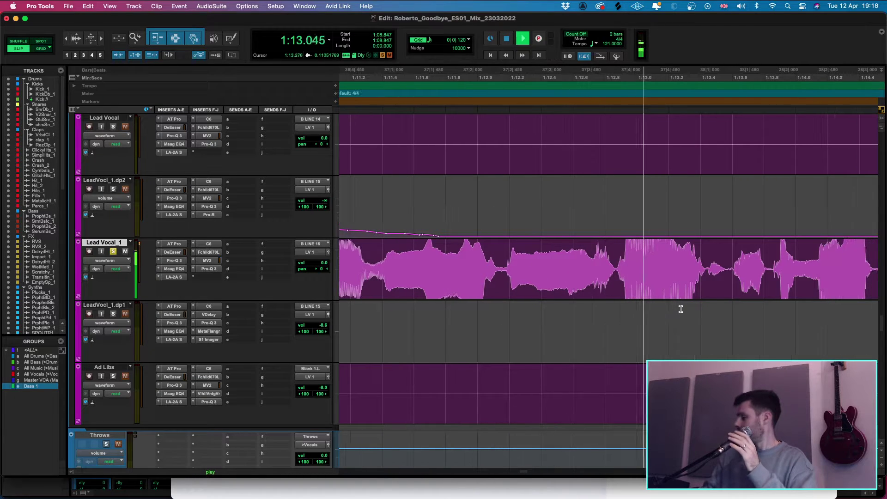
click(483, 257)
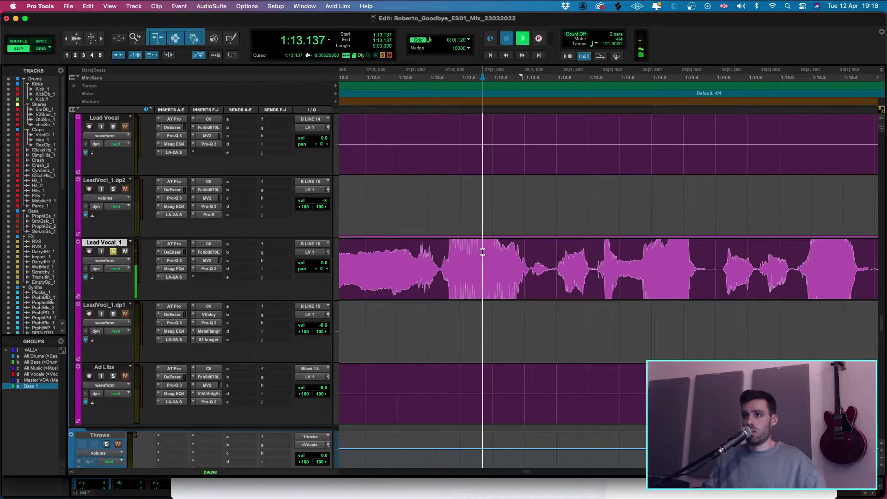
key(space)
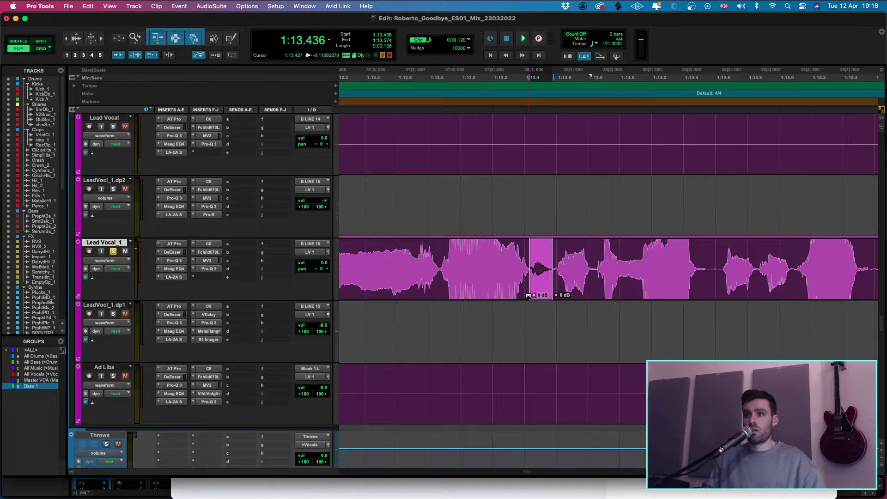
drag(533, 297, 534, 300)
click(508, 287)
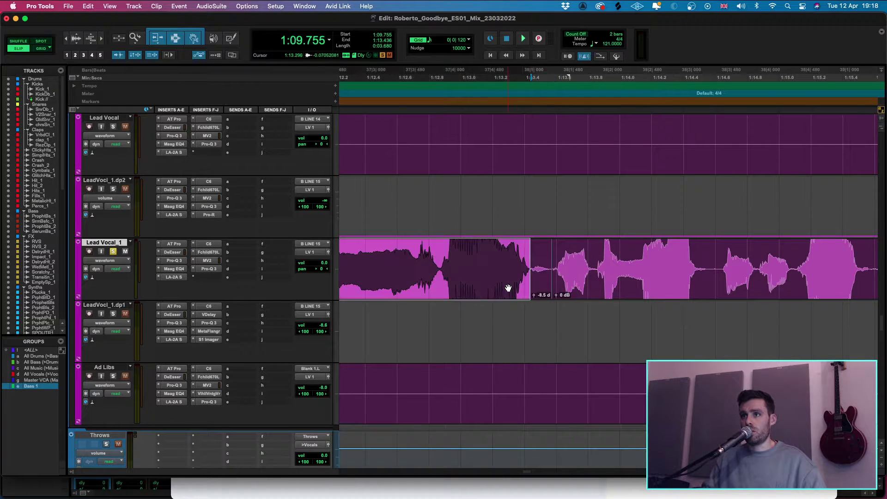
click(511, 262)
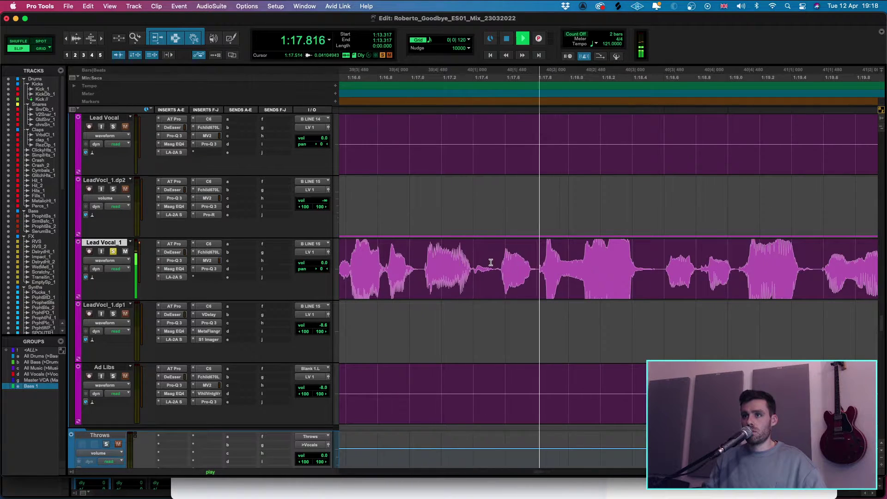
- Separate the breath from 1:17.409 to about 1:17.55 on Lead Vocal_1, lower its clip gain to -4.6 dB and play from 1:17.206
key(space)
drag(497, 277, 476, 279)
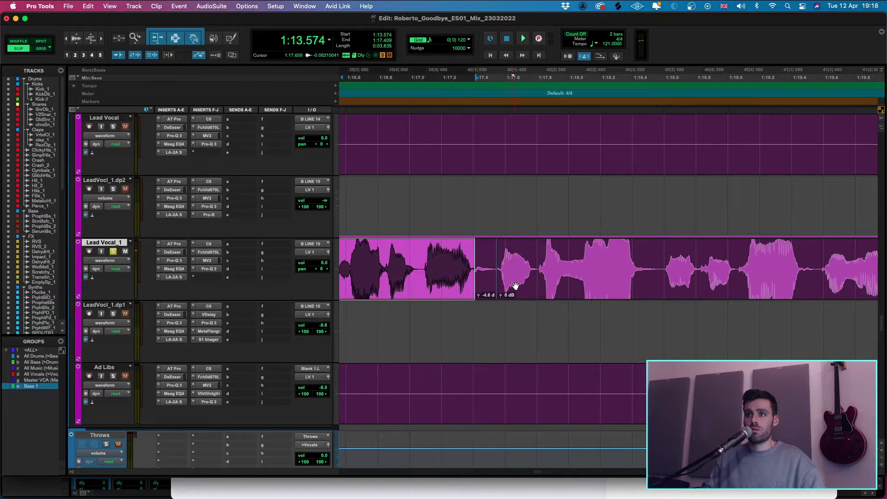
click(442, 256)
key(space)
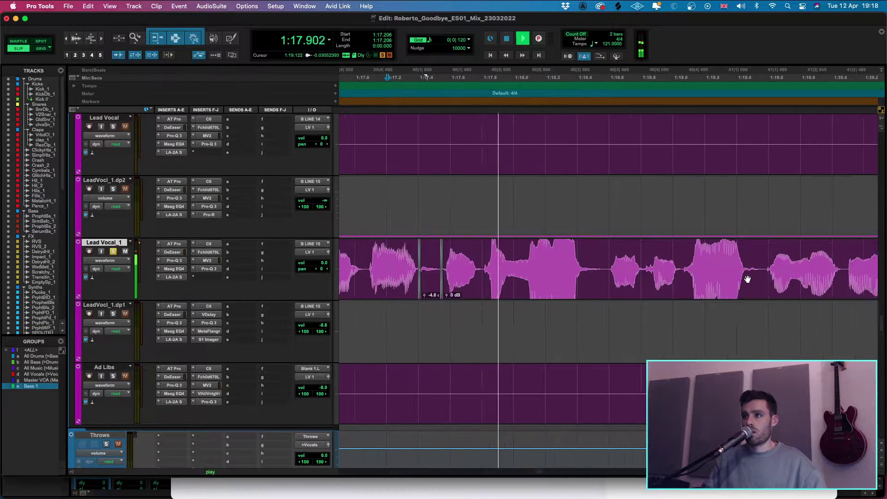
- Separate the breath from 1:21.423 to 1:21.774 on Lead Vocal_1, lower its clip gain to -6.6 dB and play from 1:21.118
scroll(749, 278, down, 3)
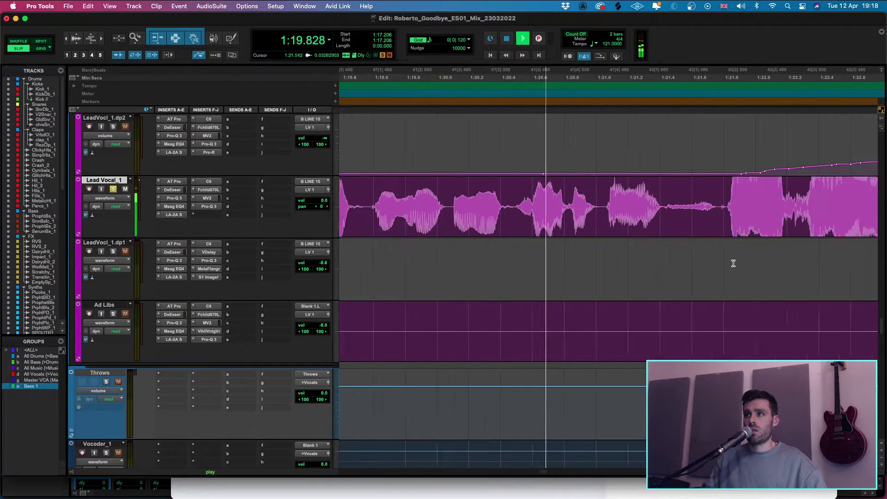
drag(686, 198, 630, 232)
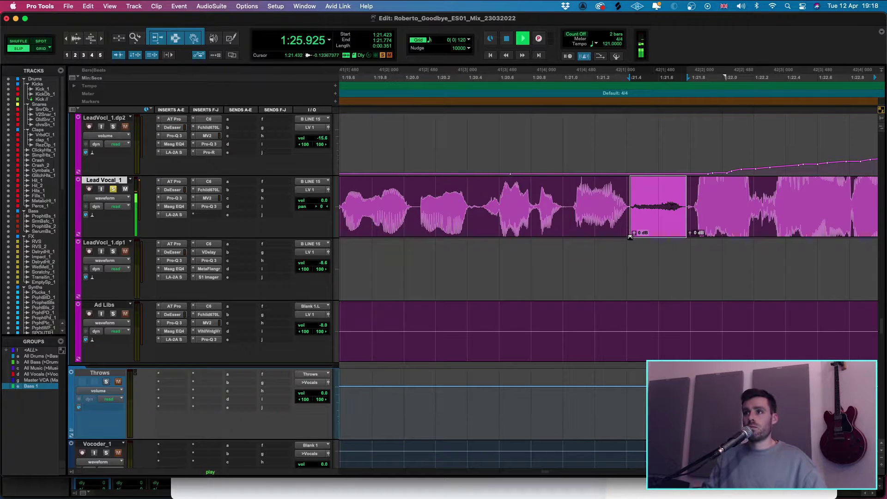
drag(633, 232, 633, 241)
click(591, 221)
shift+click(752, 222)
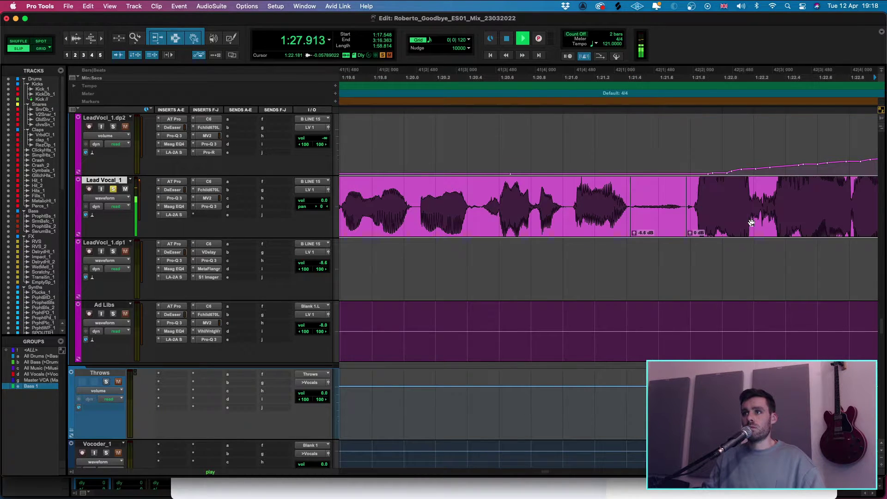
click(582, 197)
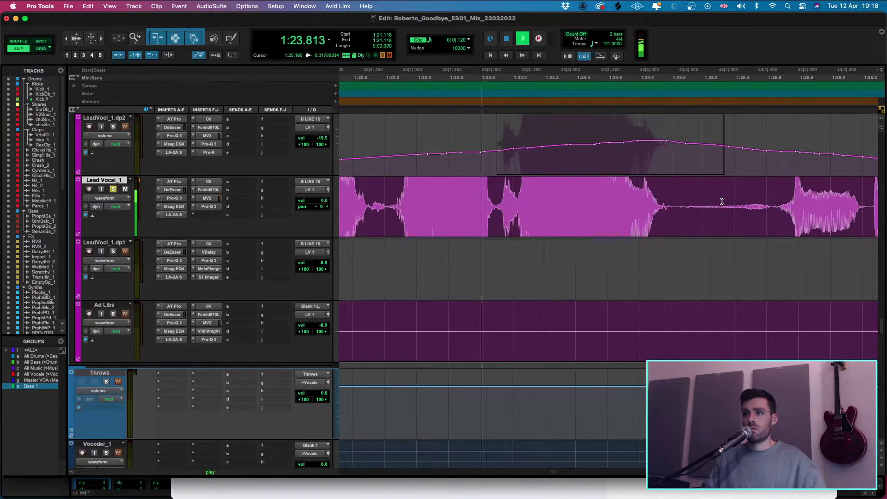
- Separate the breath from 1:25.025 to 1:25.652 on Lead Vocal_1, lower its clip gain to -8.5 dB and play from 1:24.009
drag(675, 198, 774, 193)
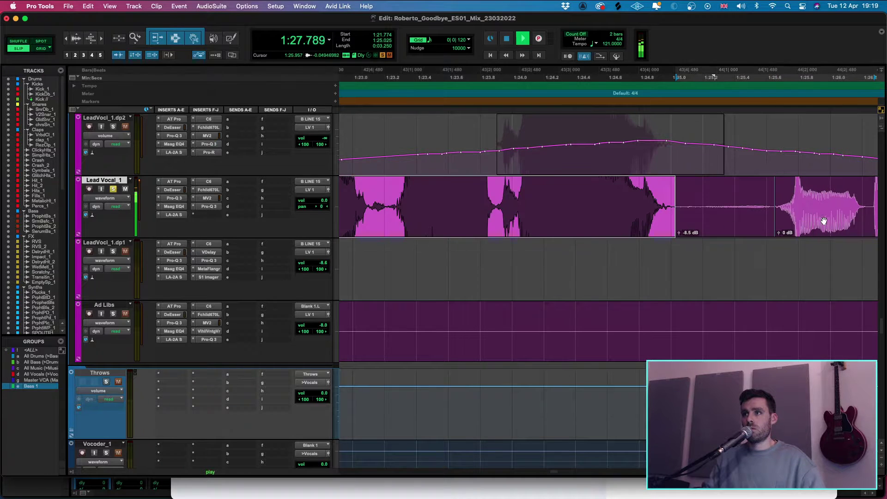
key(super+bracketleft)
key(super+bracketleft)
key(super+bracketleft)
click(596, 200)
key(space)
key(super+bracketright)
key(super+bracketright)
key(space)
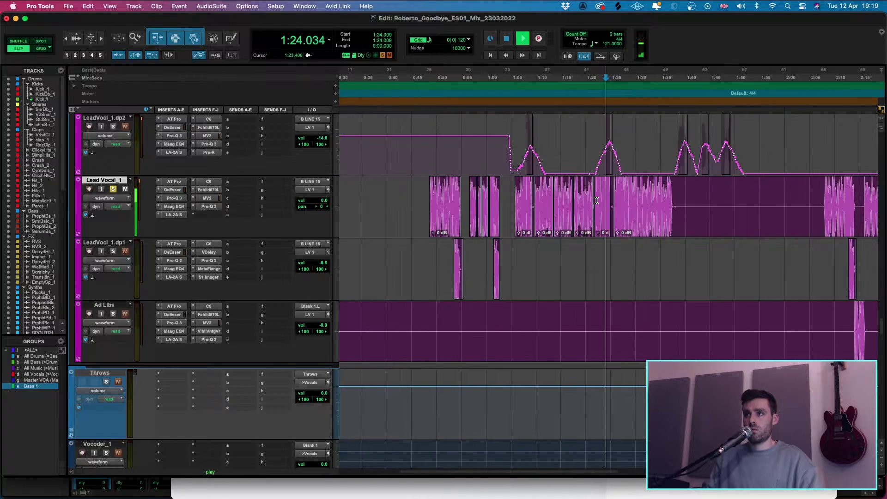
- Review the Lead Vocal_1 clip from 1:25.652 for the next breath and play from 1:33.138
click(665, 224)
key(super+bracketright)
scroll(669, 225, right, 10)
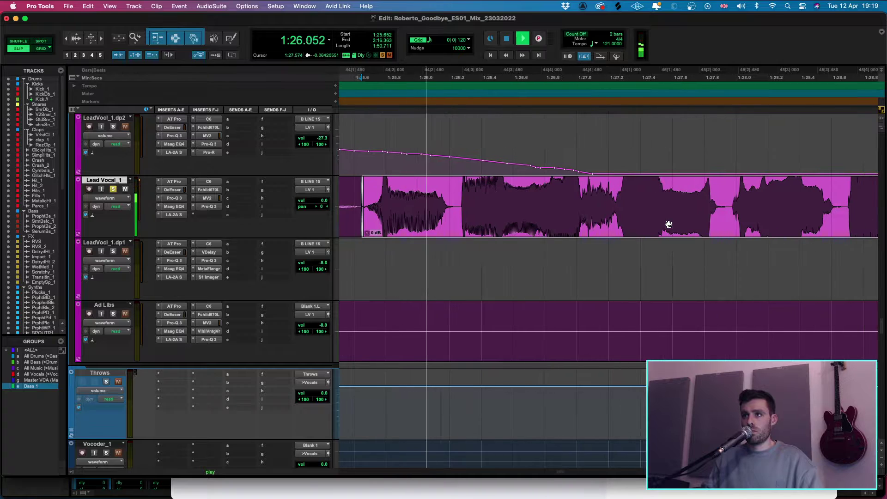
scroll(668, 224, left, 10)
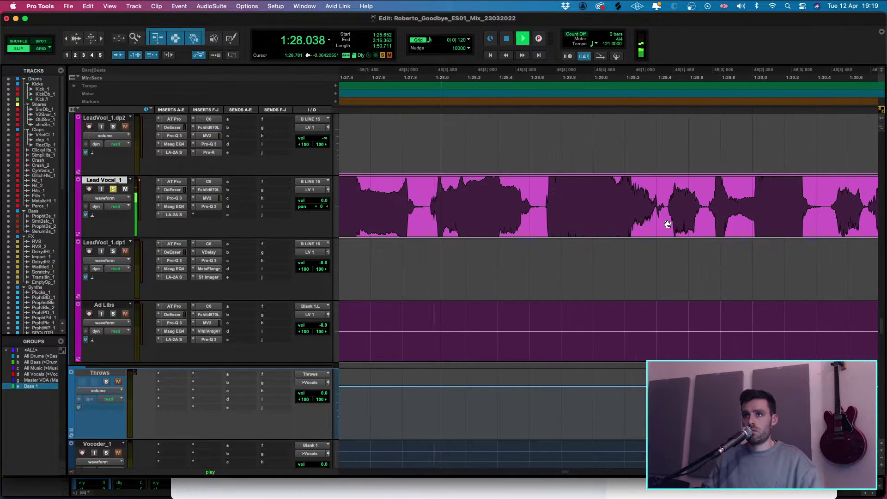
scroll(668, 224, right, 10)
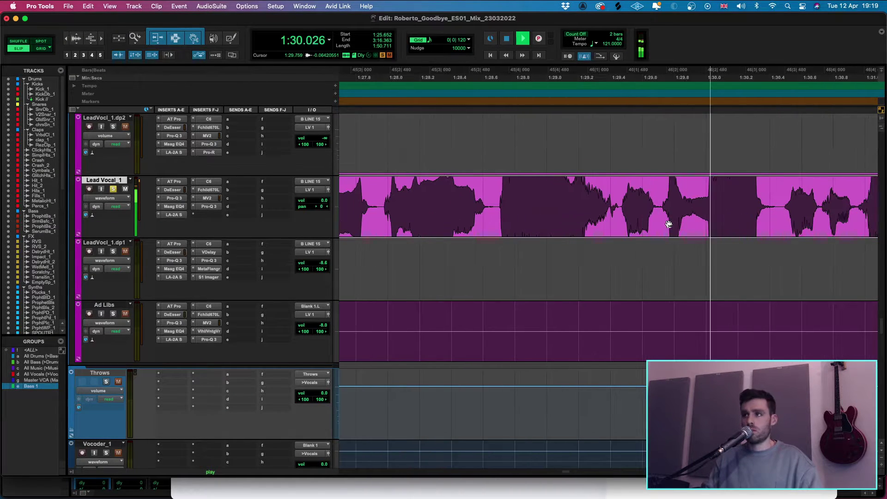
scroll(668, 224, right, 5)
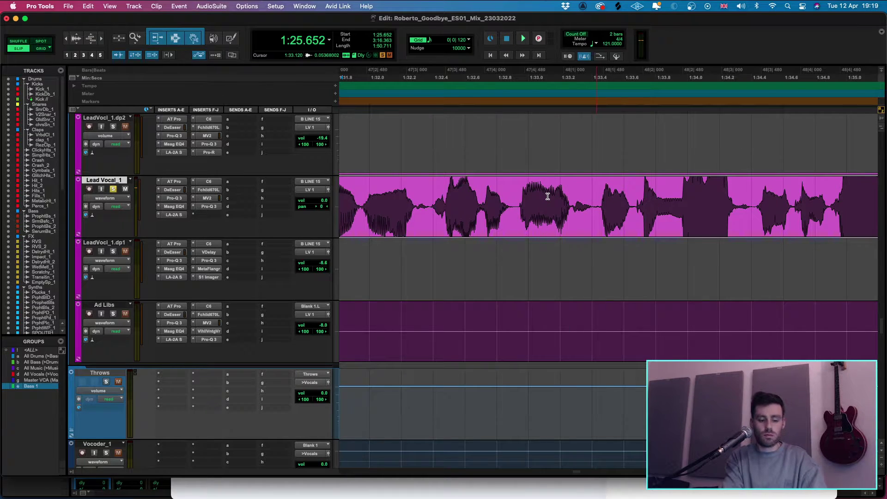
click(550, 197)
key(space)
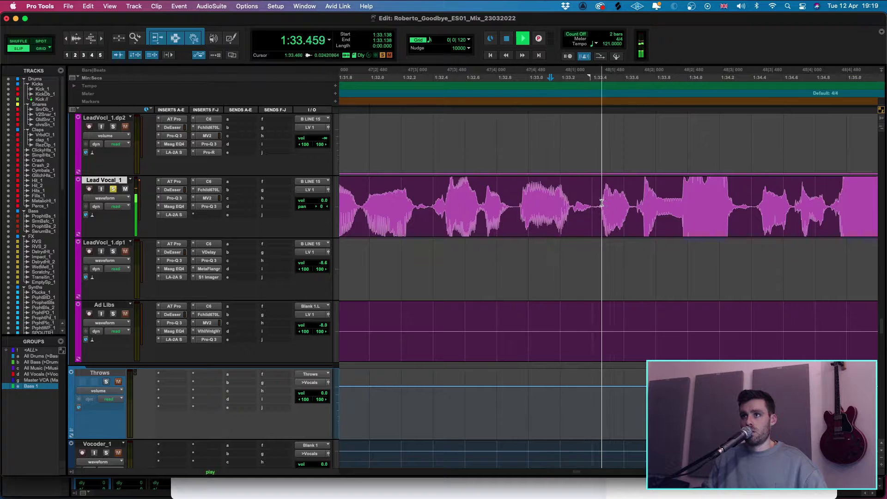
- Separate the breath from 1:33.271 to about 1:33.42 on Lead Vocal_1, lower its clip gain to -9.4 dB and play from 1:32.885
key(space)
drag(597, 213, 575, 241)
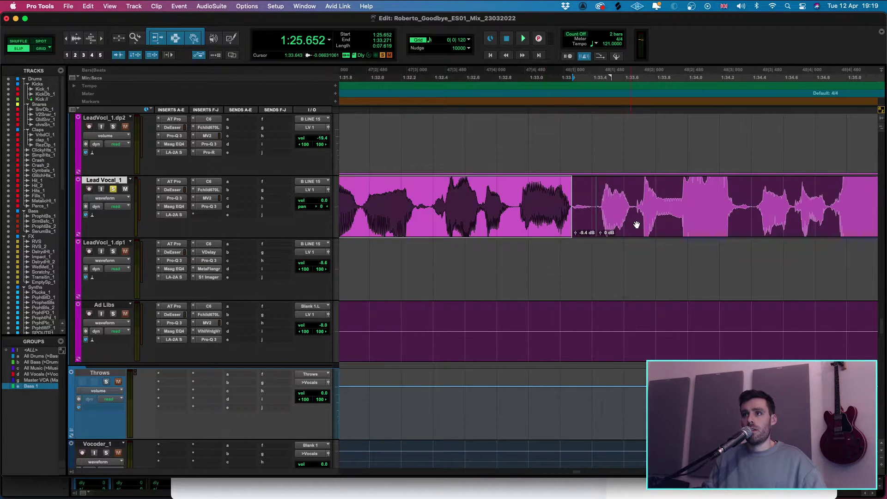
click(510, 198)
key(space)
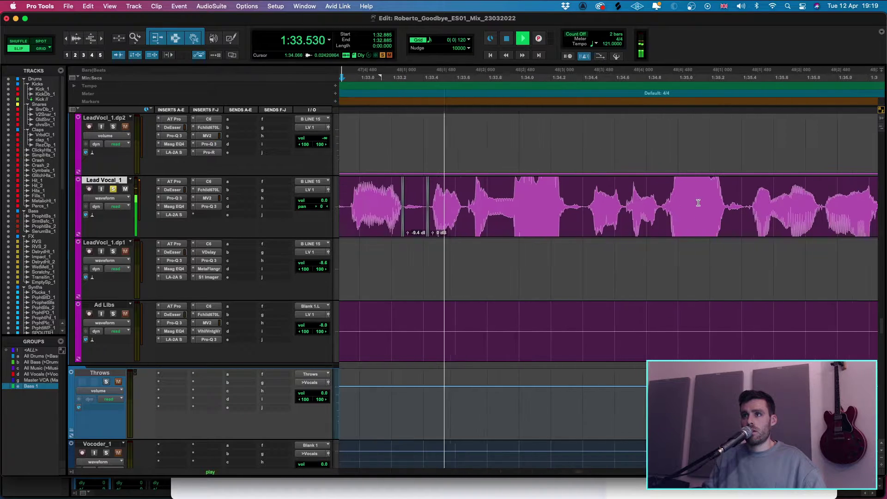
- Separate the breath from 1:35.309 to 1:35.428 on Lead Vocal_1, lower its clip gain to -3.8 dB and play from 1:35.079
drag(581, 199, 561, 216)
click(563, 235)
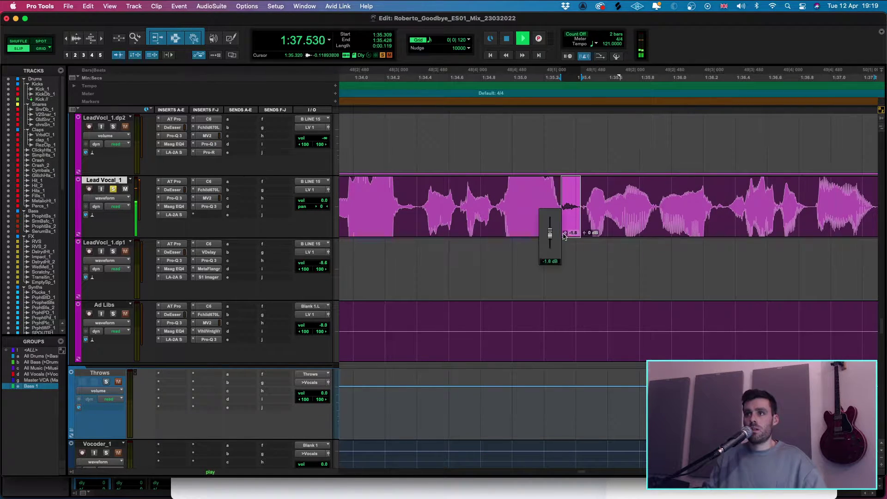
click(525, 201)
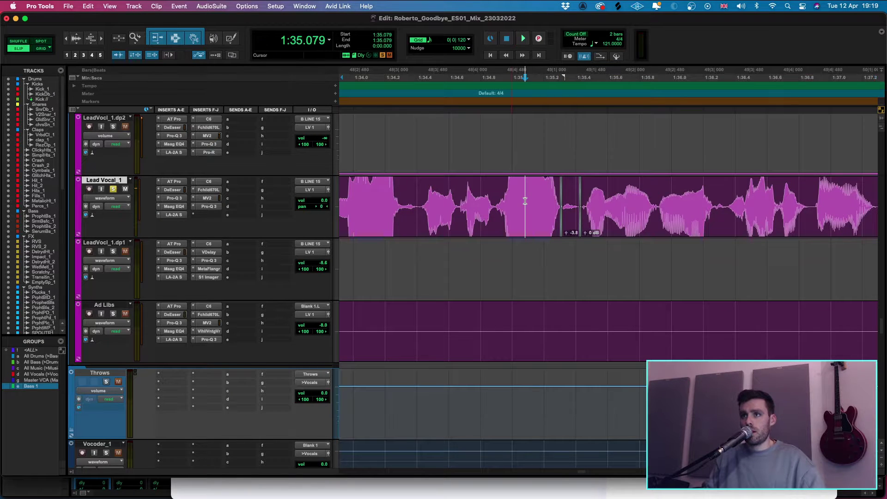
key(space)
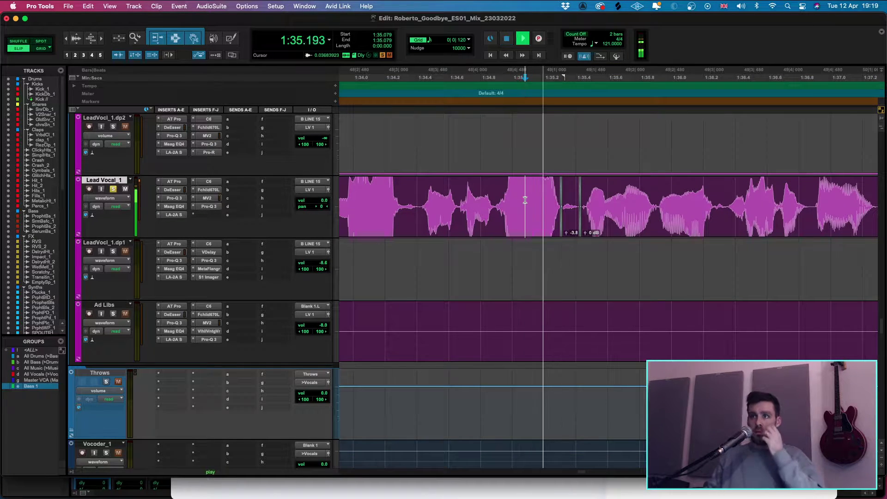
- Clear the stretch from 1:37.390 to 1:37.735 after the end of the phrase on Lead Vocal_1
drag(712, 204, 508, 210)
click(542, 190)
double_click(546, 192)
key(Delete)
key(r)
key(r)
key(r)
key(r)
key(r)
key(r)
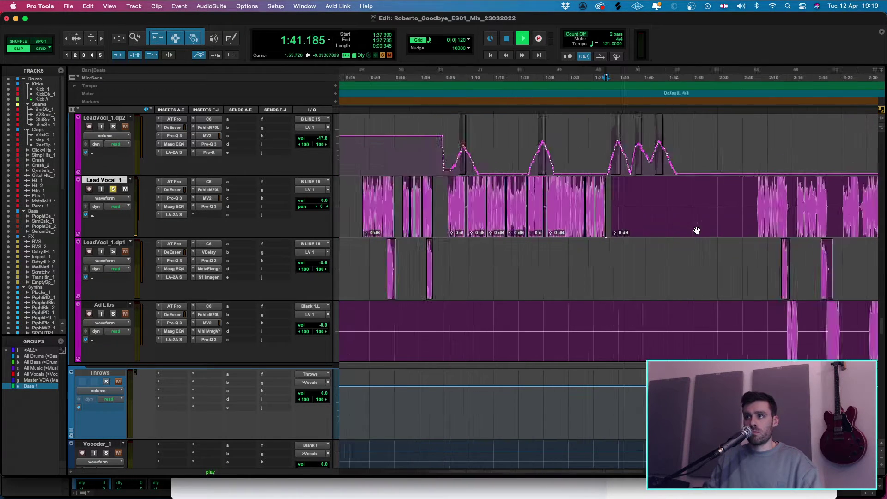
- Clear the long silence on Lead Vocal_1 up to 2:07.779, just before the next vocal section
drag(589, 211, 742, 199)
key(t)
key(t)
key(t)
key(t)
click(591, 202)
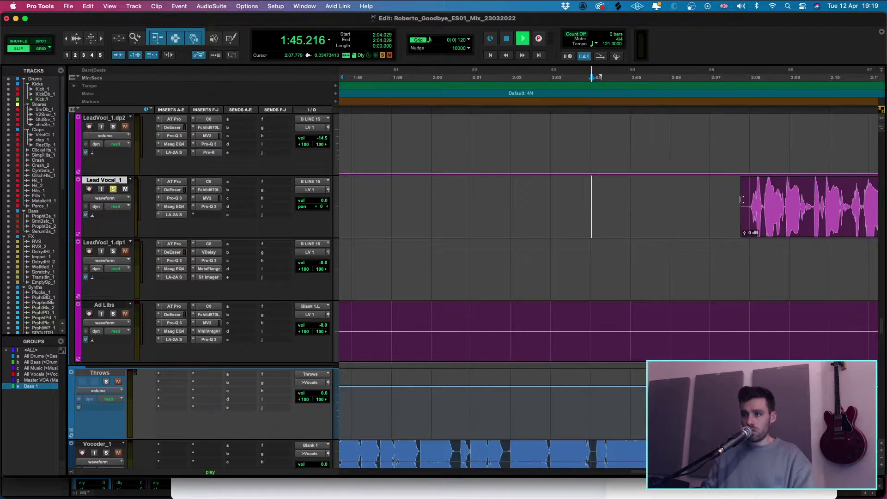
- Examine the start of the following vocal section on Lead Vocal_1 and play it from 2:07.872
key(r)
key(r)
key(r)
key(r)
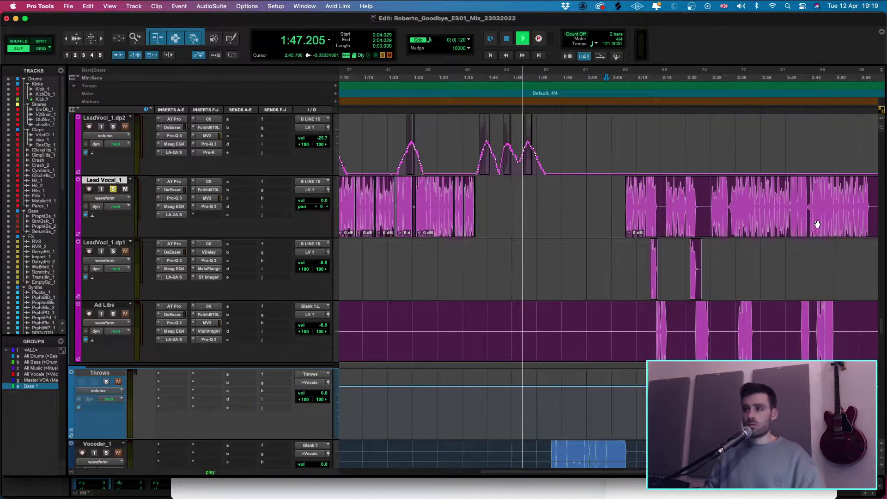
key(r)
key(space)
click(532, 223)
key(t)
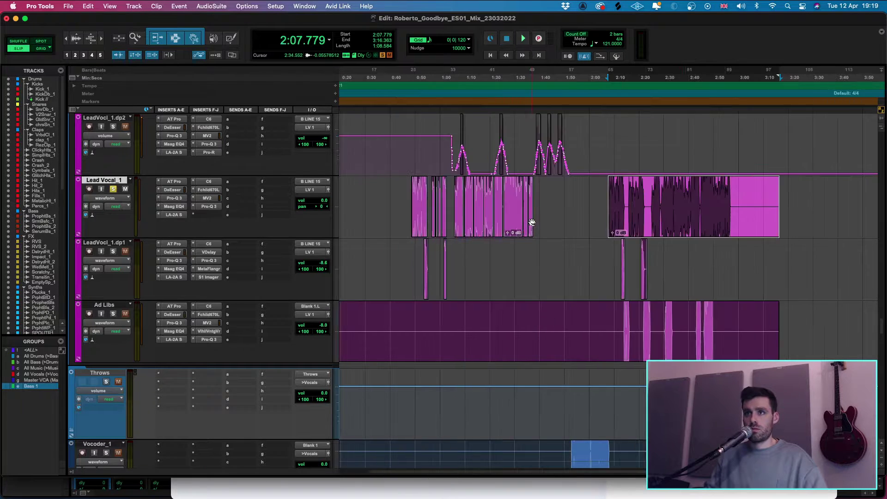
key(t)
key(t)
key(t)
key(t)
key(t)
key(t)
key(t)
click(635, 200)
key(space)
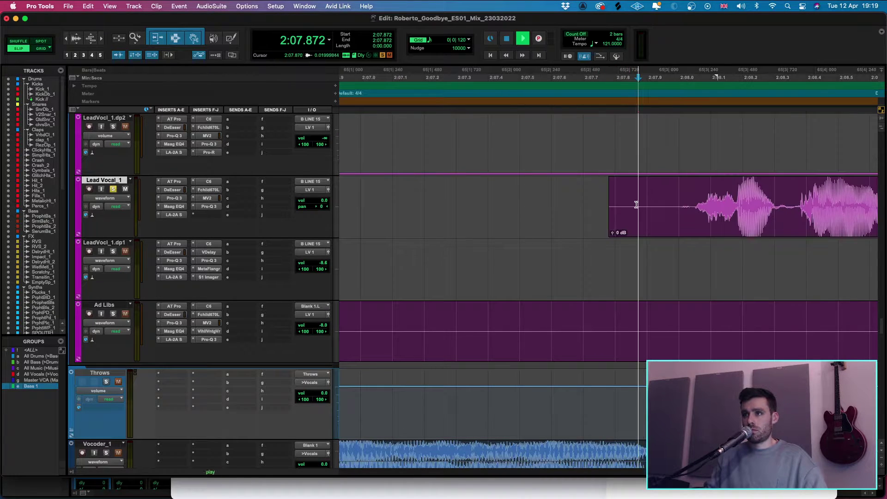
- Trim the silence before the Lead Vocal_1 phrase so the clip starts at 2:07.982, and play from 2:07.920
key(space)
drag(587, 200, 686, 190)
key(Delete)
click(653, 193)
key(space)
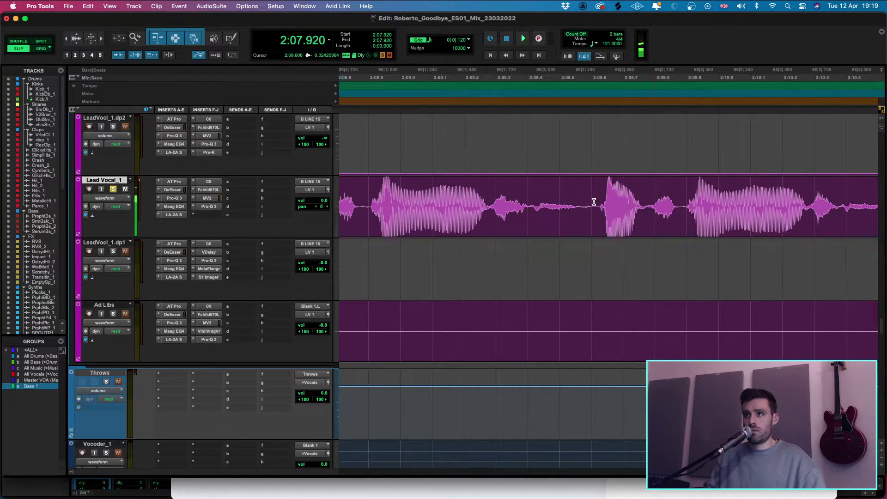
- Separate the breath from 2:09.410 to about 2:09.607 on Lead Vocal_1 and lower its clip gain to -9.4 dB
drag(594, 202, 530, 226)
scroll(535, 229, down, 2)
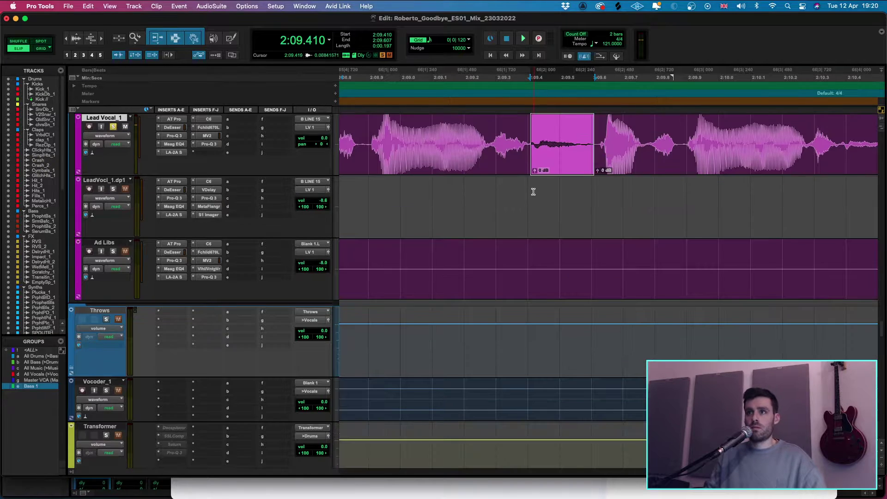
drag(533, 173, 481, 145)
- Add short fades to the edges of the Lead Vocal_1 clips from 2:07.982 onward and play from 2:08.195
double_click(481, 144)
key(super+bracketleft)
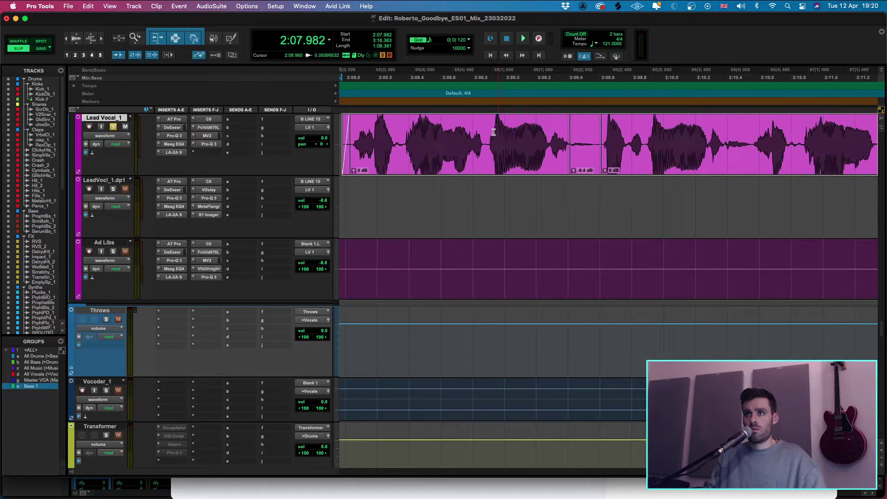
key(super+bracketright)
click(677, 146)
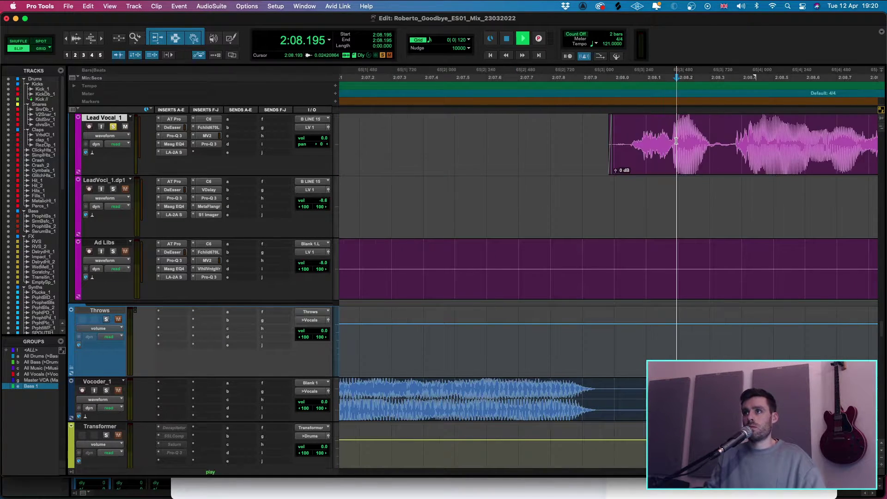
key(space)
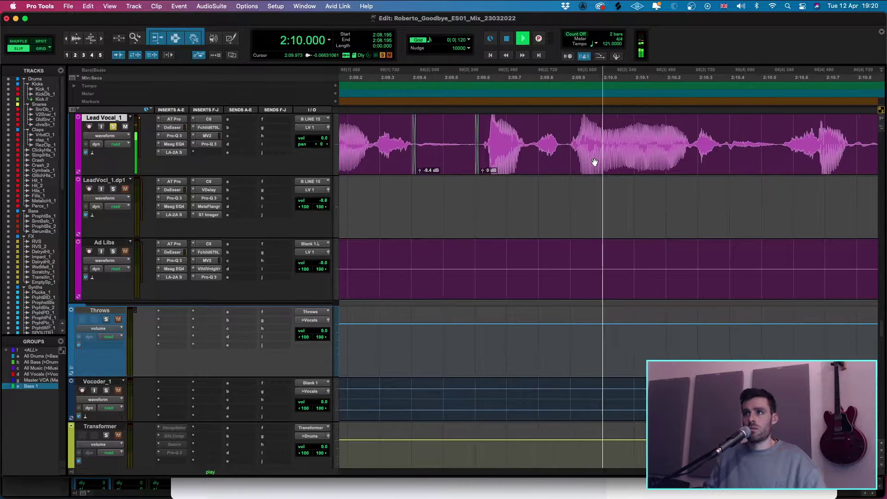
- Separate the breath from 2:10.375 to 2:10.561 on Lead Vocal_1, lower its clip gain and play from 2:10.205
key(space)
drag(600, 137, 541, 159)
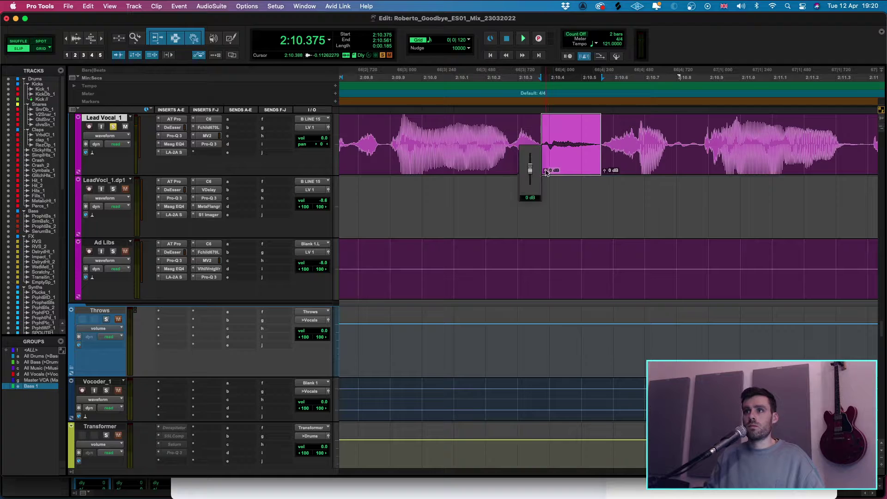
click(664, 163)
click(487, 134)
key(space)
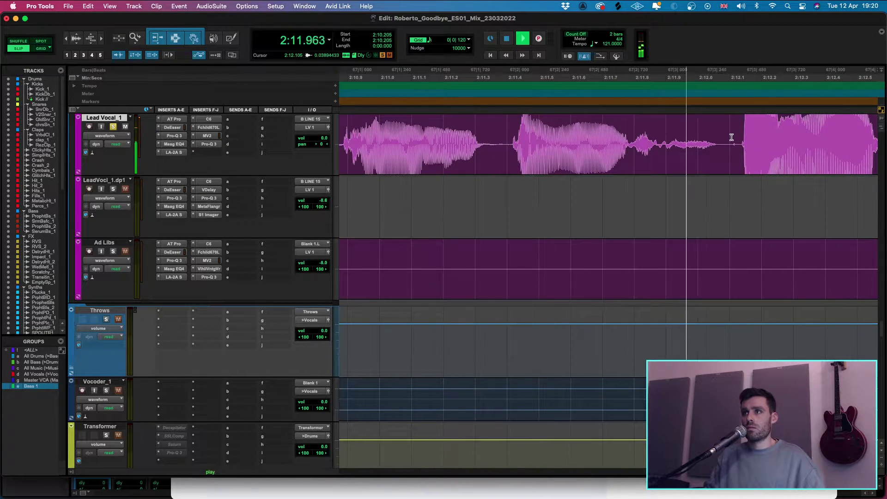
- Clear the sliver from 2:12.107 to 2:12.120 on Lead Vocal_1 and lower the preceding breath's clip gain from 2:11.886 to -11.3 dB
click(736, 137)
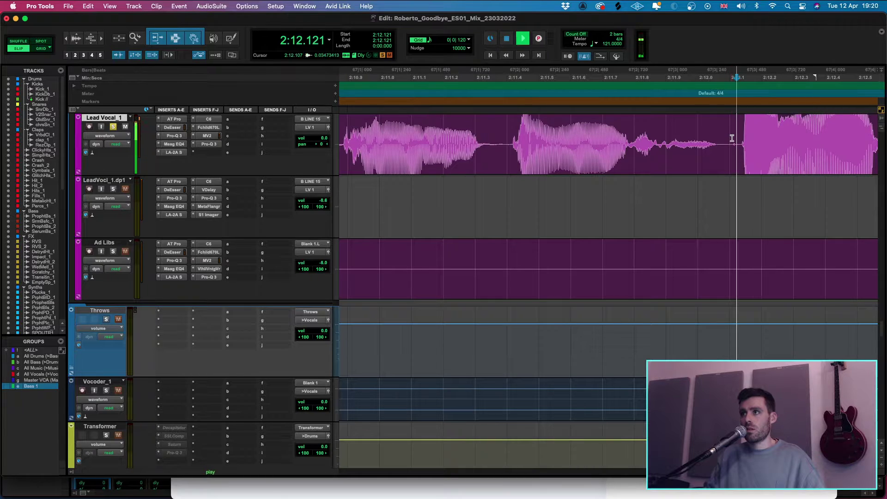
key(Delete)
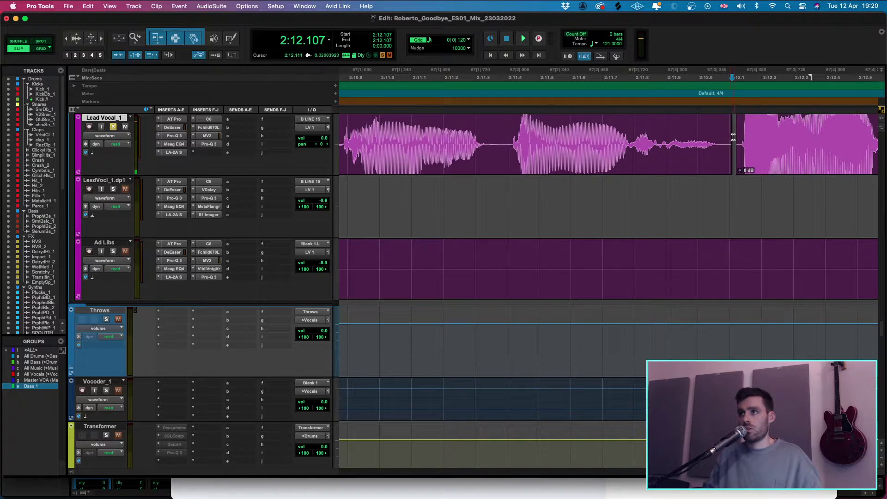
drag(734, 136, 660, 149)
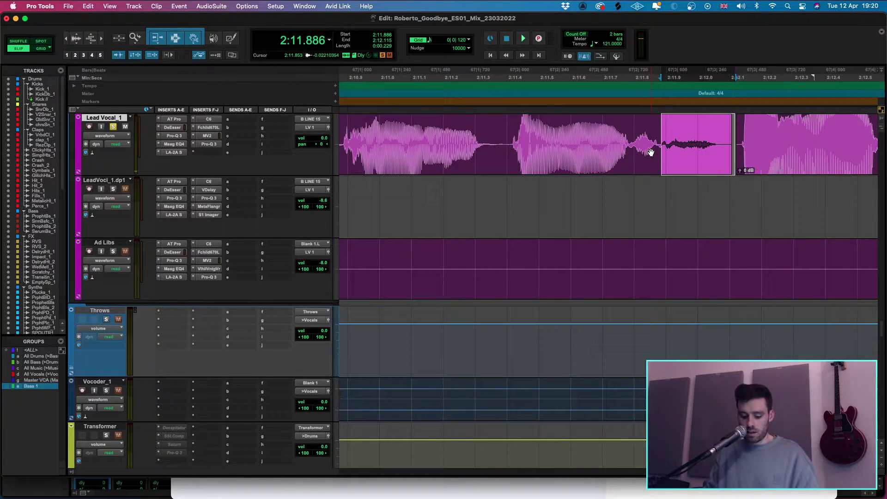
click(618, 152)
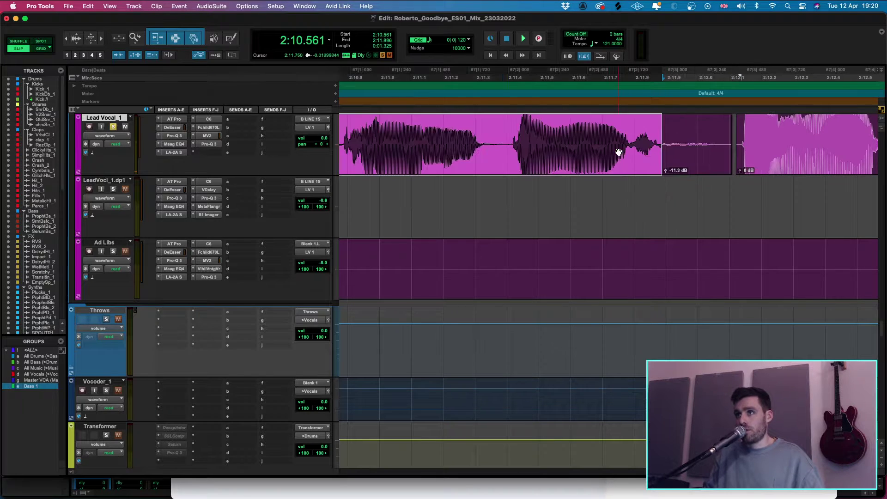
- Add short fades to the Lead Vocal_1 clips between 2:10.561 and 2:12.107 and the clip starting at 2:12.120, and play from 2:12.201
shift+click(708, 159)
scroll(759, 140, right, 5)
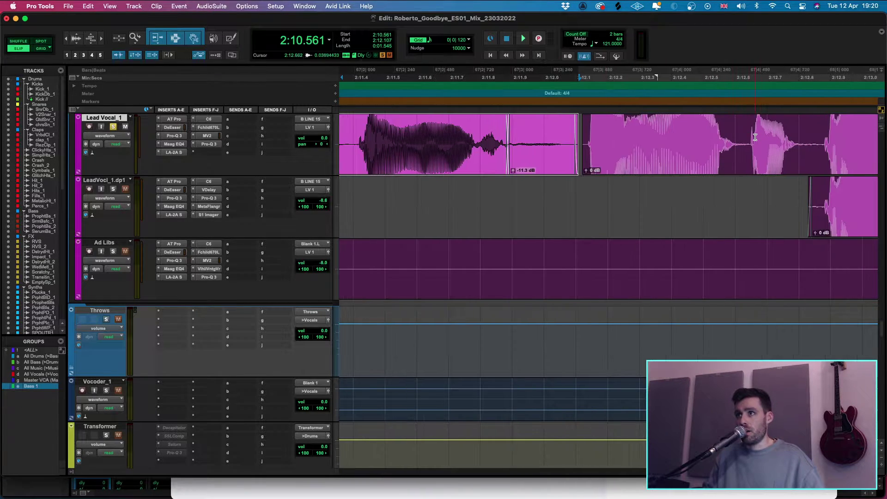
click(646, 166)
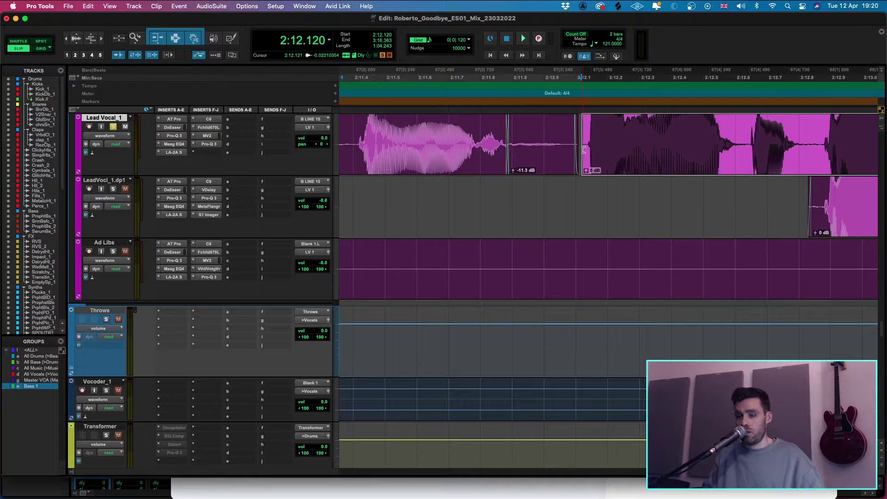
click(608, 138)
key(space)
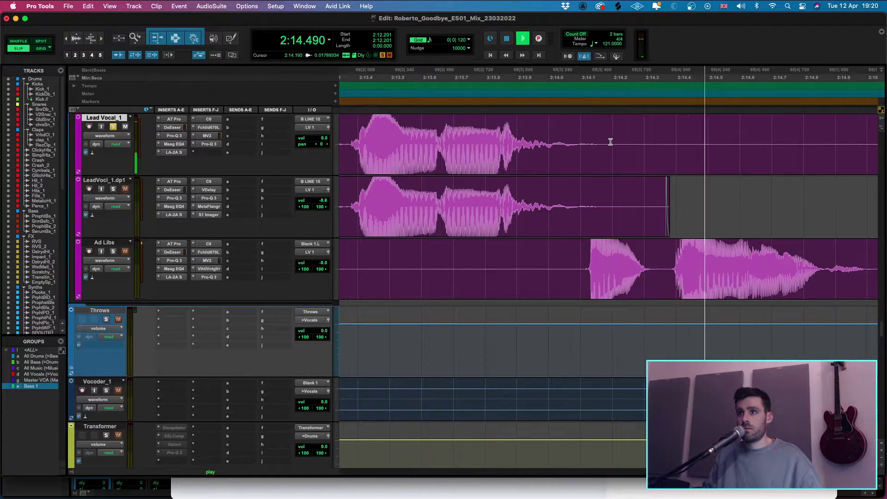
- Clear the silence after the phrase from 2:14.278 on both Lead Vocal_1 and LeadVocl_1.dp1
drag(674, 137, 614, 193)
key(Delete)
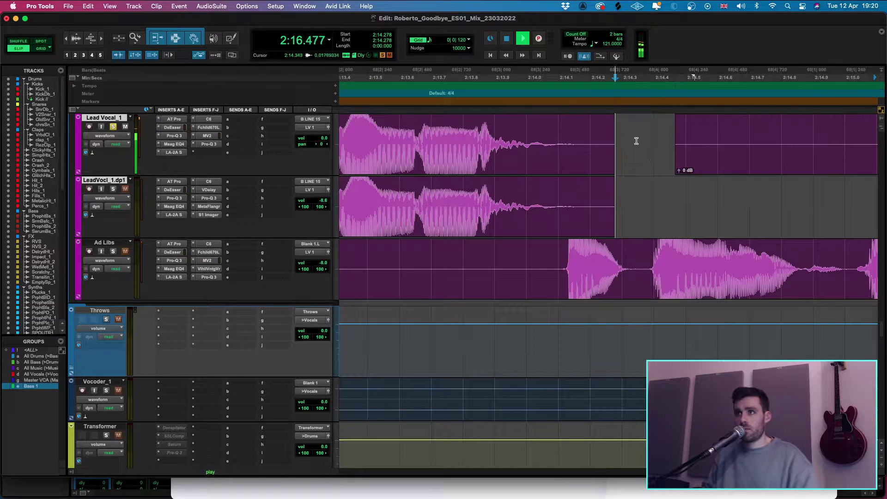
drag(636, 139, 604, 194)
- Clear the remaining silence on Lead Vocal_1 up to the start of the next phrase at about 2:16.04
key(r)
key(r)
key(r)
drag(677, 153, 800, 137)
key(t)
key(t)
key(t)
key(Delete)
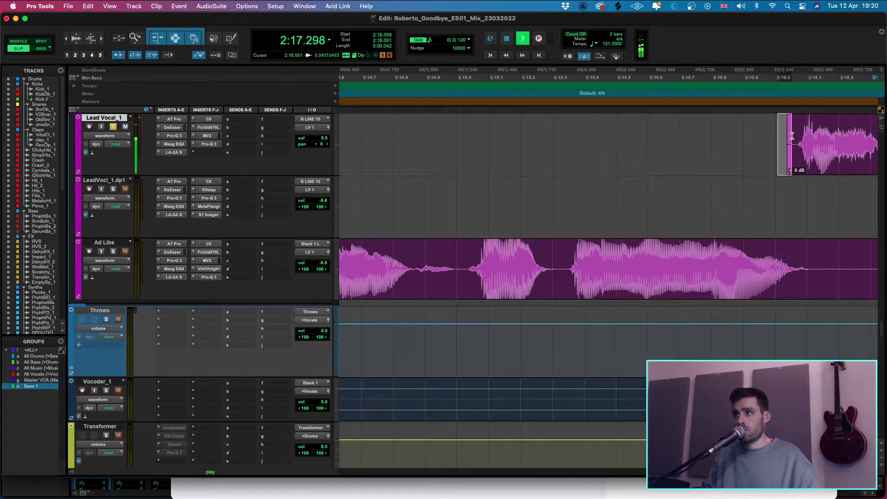
- Separate the breath from 2:17.353 to 2:17.576 on Lead Vocal_1, lower its clip gain, and play back across it
key(r)
key(r)
key(t)
key(t)
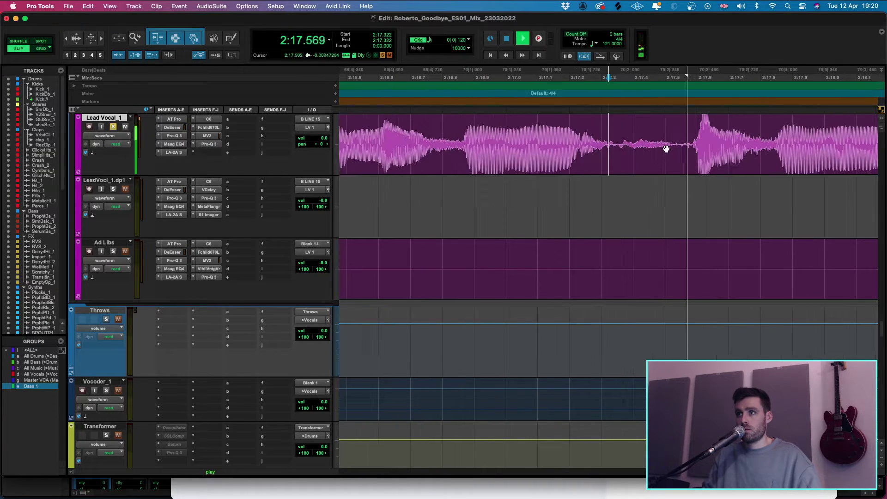
key(space)
drag(690, 153, 620, 154)
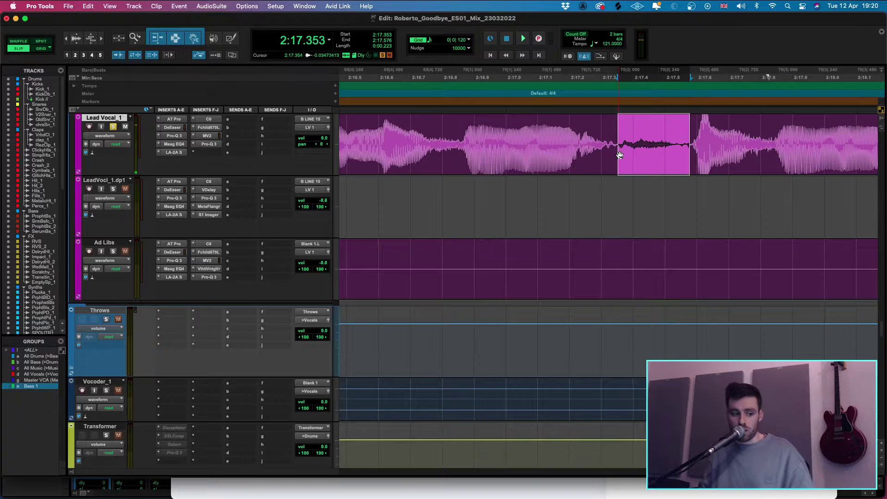
drag(622, 170, 620, 173)
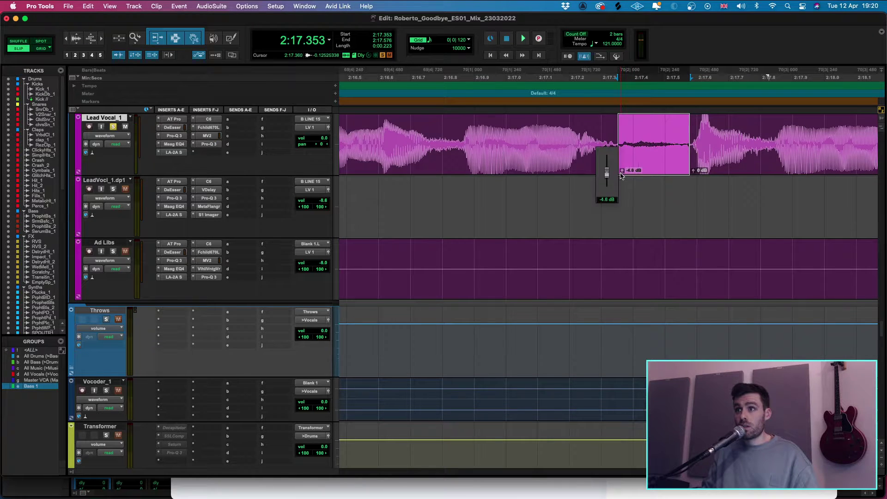
click(543, 148)
key(space)
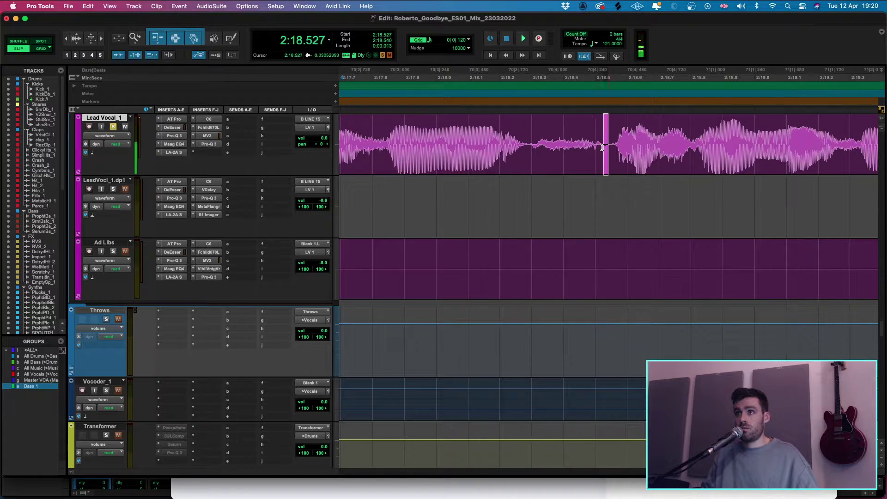
- Lower the clip gain of the Lead Vocal_1 breath from 2:18.298 to 2:18.540 to -8.4 dB and play from 2:17.986
drag(602, 147, 536, 154)
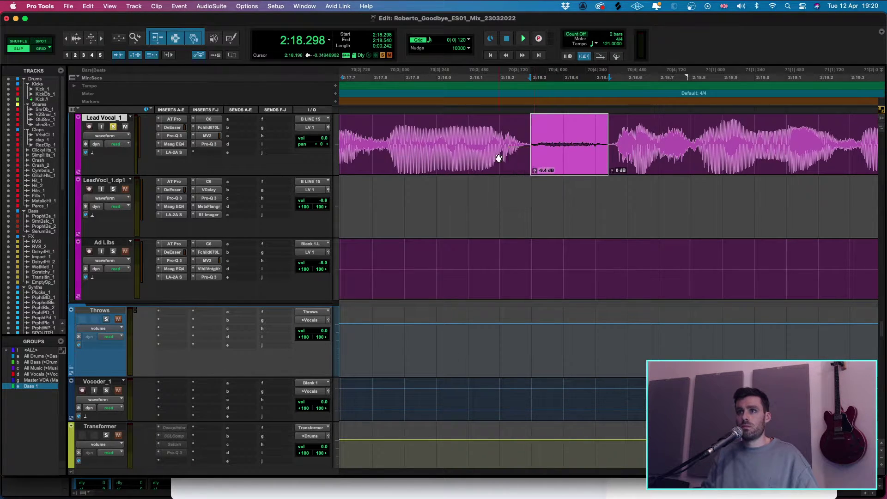
click(704, 160)
click(431, 137)
key(space)
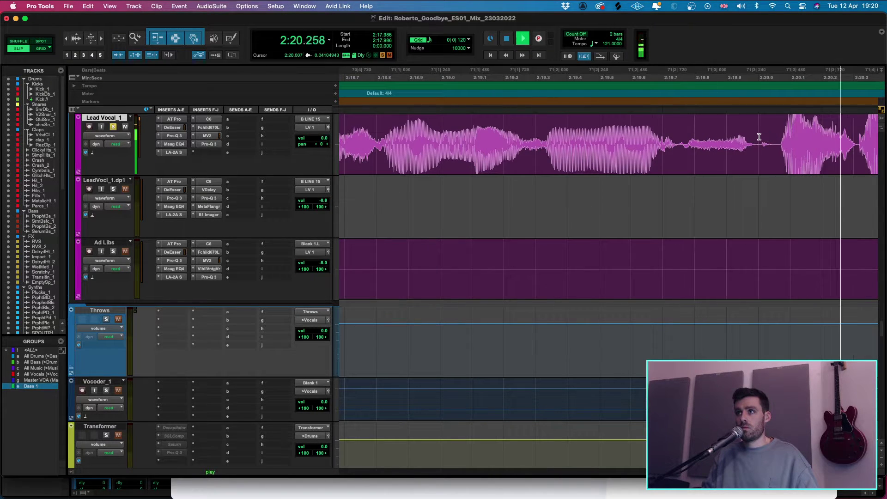
- Lower the Lead Vocal_1 breath from 2:19.750 to about 2:20.05 to -8.5 dB, fade its edges, and play from 2:19.456
drag(770, 136, 772, 135)
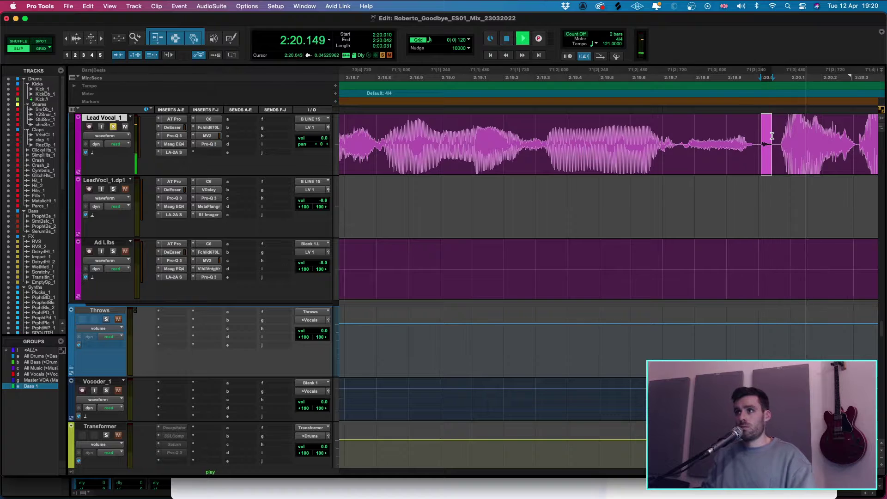
key(Delete)
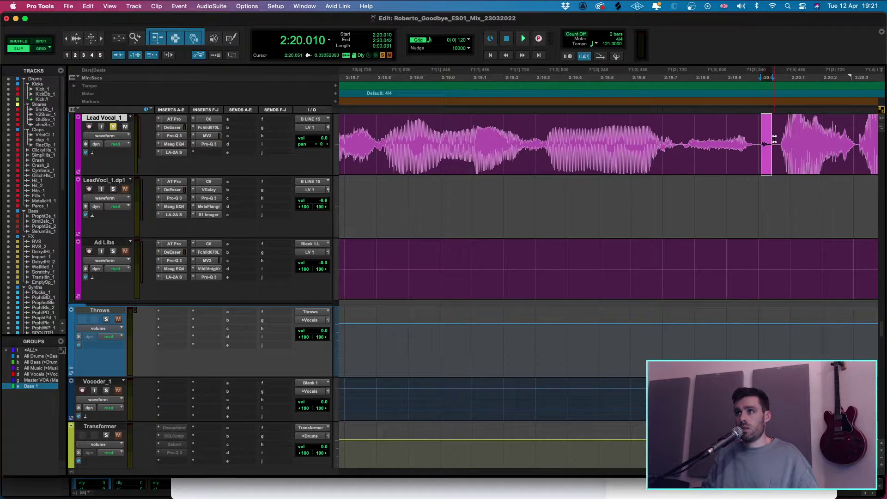
drag(759, 143, 667, 185)
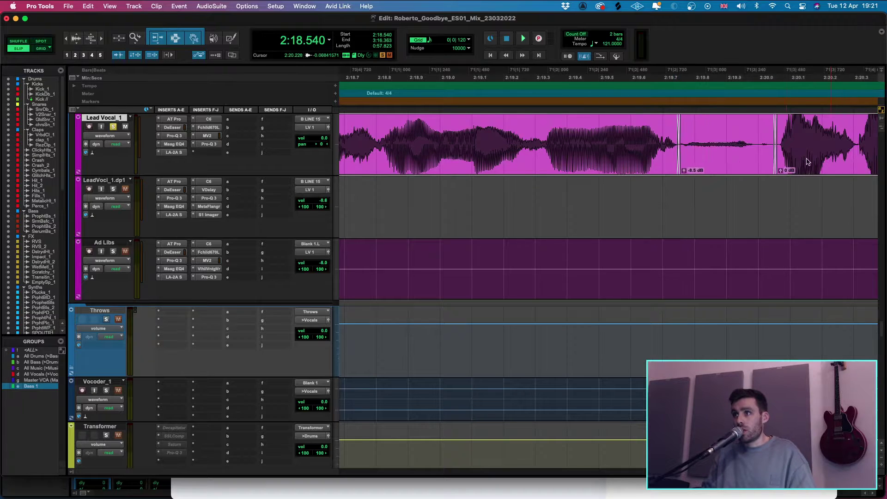
click(585, 139)
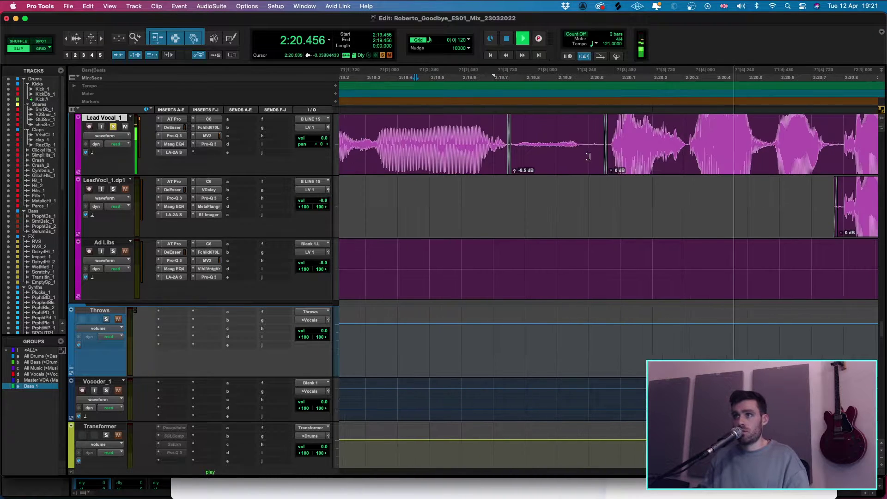
- Reduce the clip gain of the breath starting at 2:19.750 further to -10.3 dB and play from 2:19.621
key(space)
drag(514, 170, 494, 175)
click(472, 151)
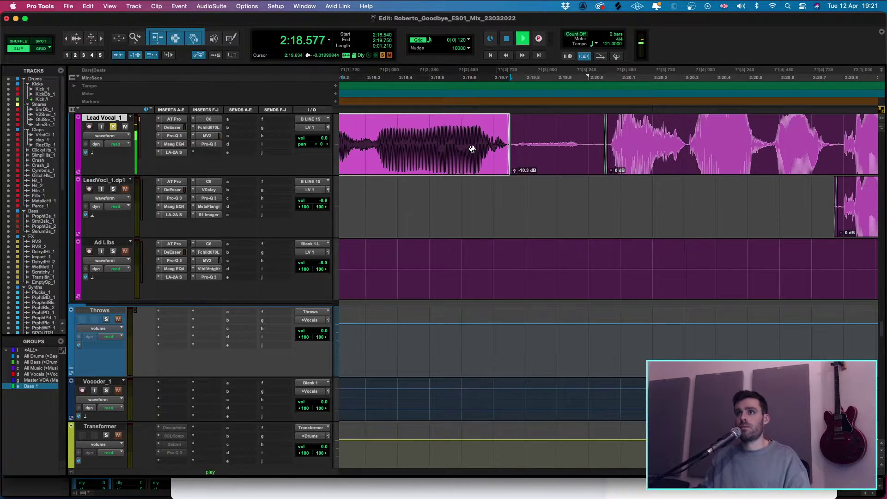
key(space)
click(468, 136)
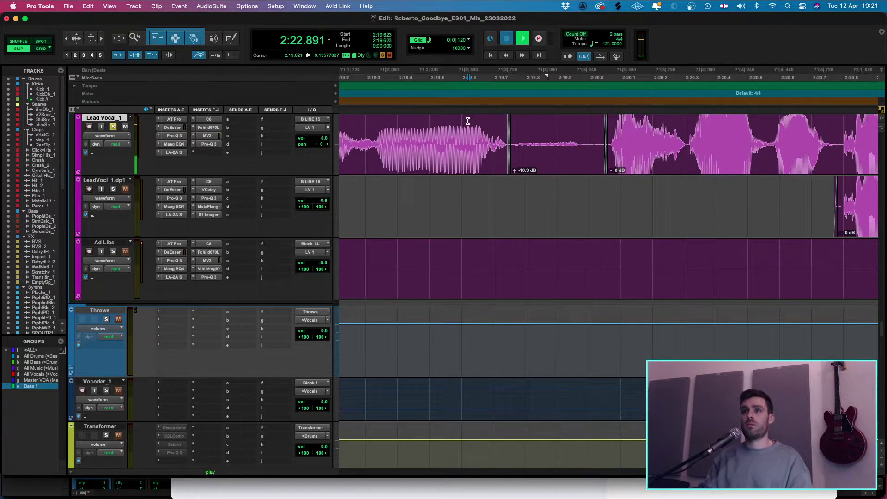
- Clear the silence after the phrase from 2:22.489 to 2:22.976 on both Lead Vocal_1 and LeadVocl_1.dp1
key(r)
key(r)
drag(765, 144, 722, 184)
key(Delete)
key(r)
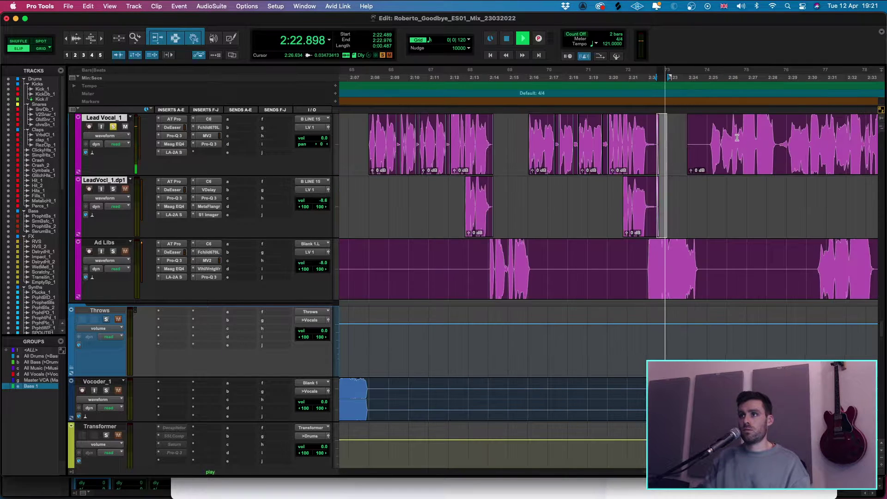
- Clear the silence on Lead Vocal_1 leading up to the phrase, so that its clip starts at 2:25.052
click(683, 139)
key(t)
key(t)
key(t)
drag(597, 135, 809, 132)
key(Delete)
key(r)
key(r)
key(t)
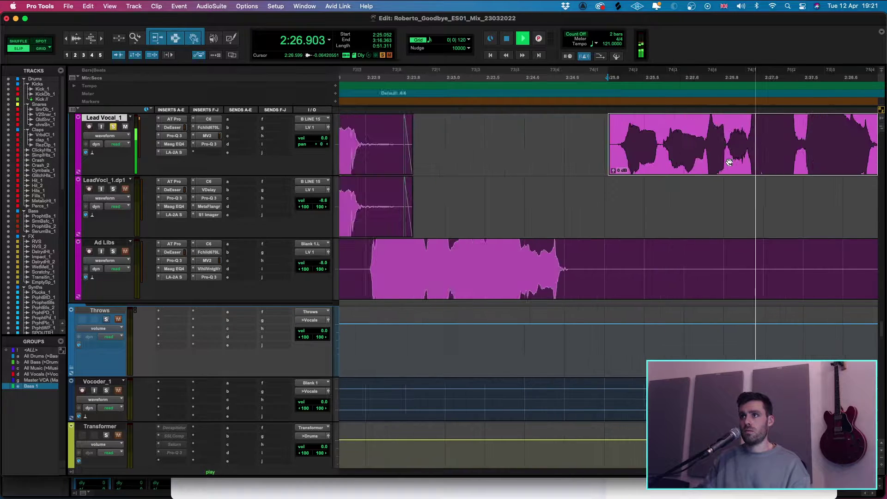
- Lower the Lead Vocal_1 breath from 2:28.552 to 2:29.083 to -10.3 dB, fade its edges, and play from 2:28.120
key(t)
click(729, 159)
drag(469, 134, 554, 138)
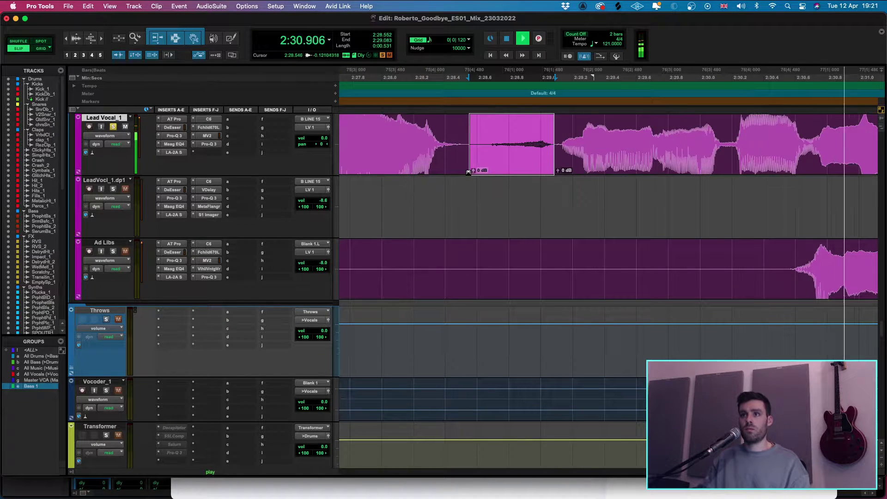
drag(468, 172, 475, 179)
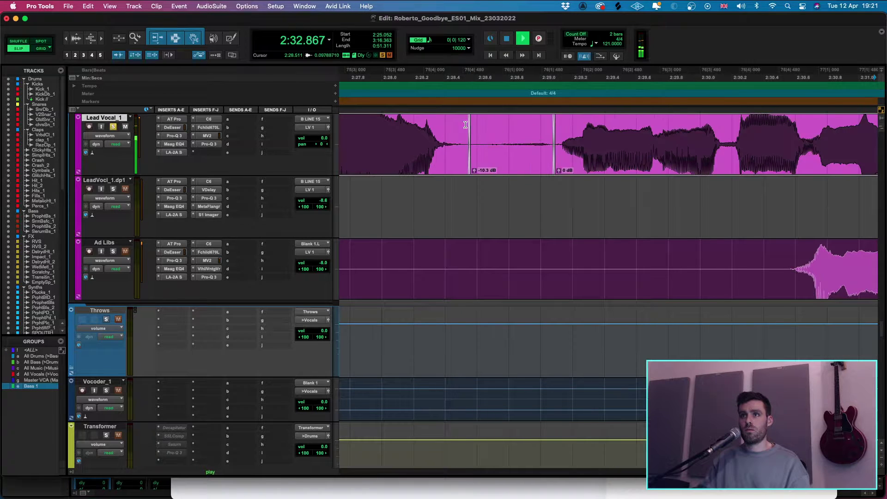
key(r)
click(505, 131)
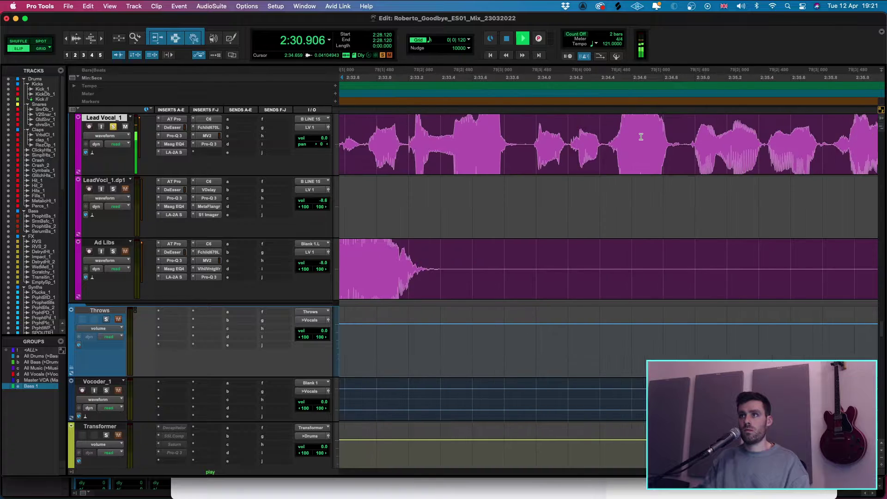
- Lower the Lead Vocal_1 breath from 2:32.781 to 2:32.920 to -9.4 dB, fade its edges, and play from 2:32.424
key(t)
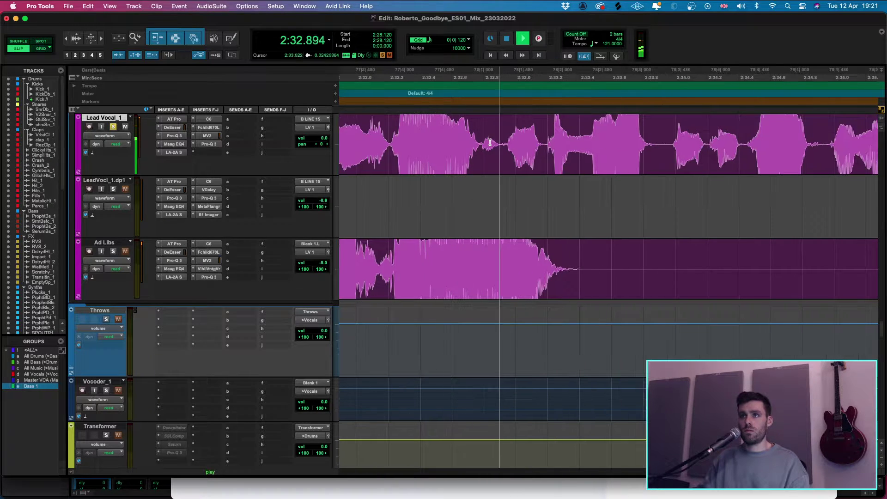
drag(504, 146, 477, 151)
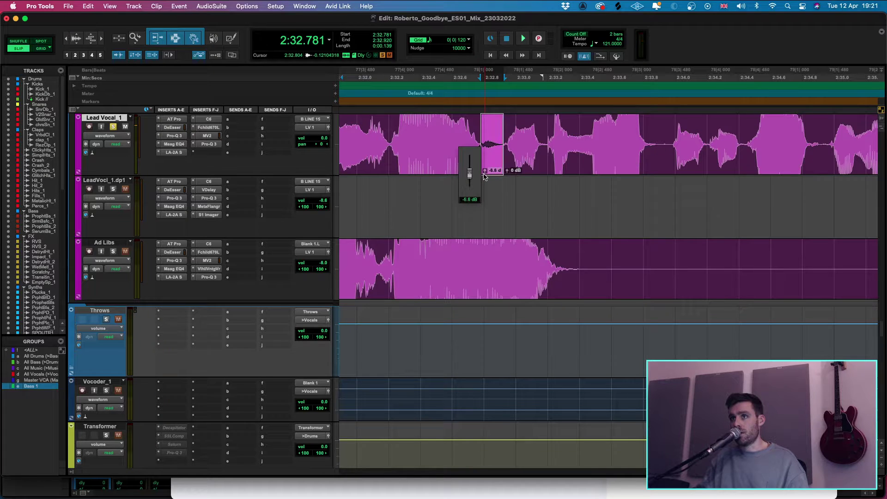
click(477, 172)
click(424, 130)
key(space)
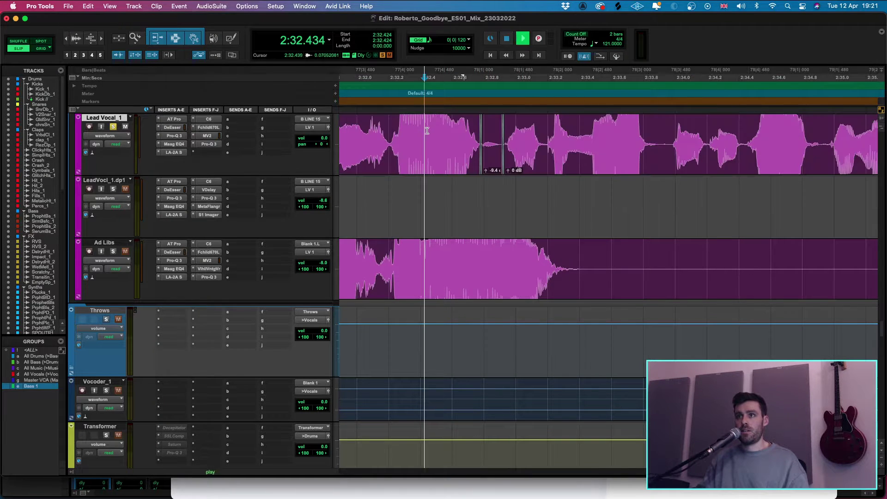
- Lower the clip gain of the Lead Vocal_1 breath from 2:36.737 to 2:36.891 and play from 2:36.470
scroll(680, 133, down, 3)
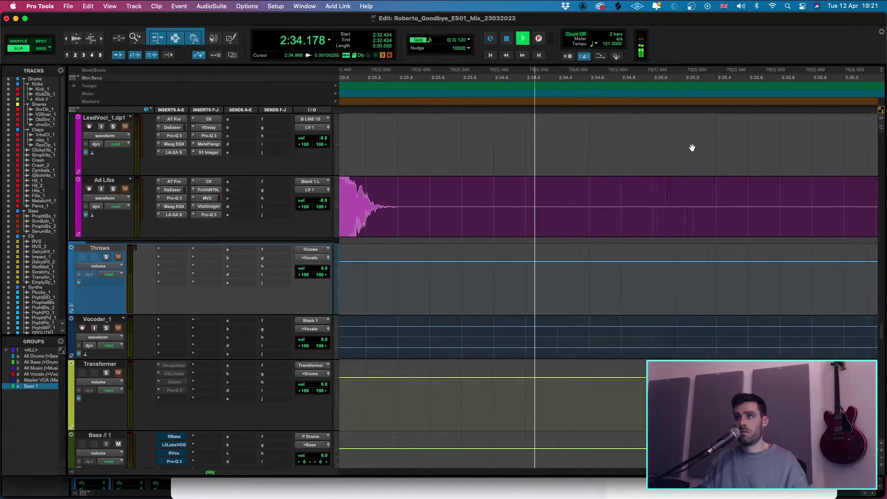
scroll(691, 146, up, 3)
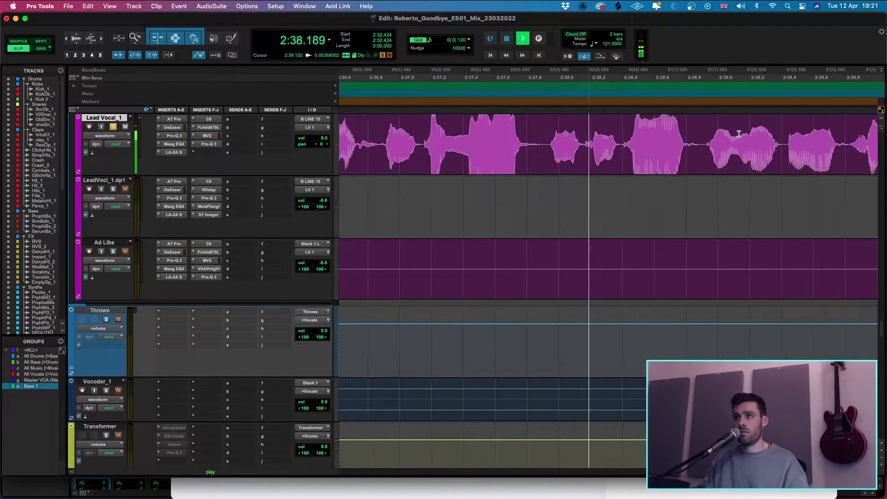
key(space)
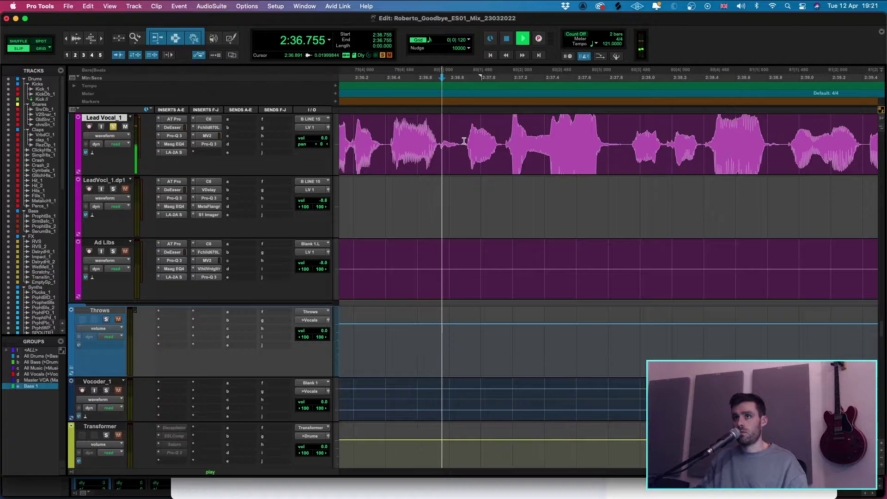
key(space)
drag(464, 143, 443, 152)
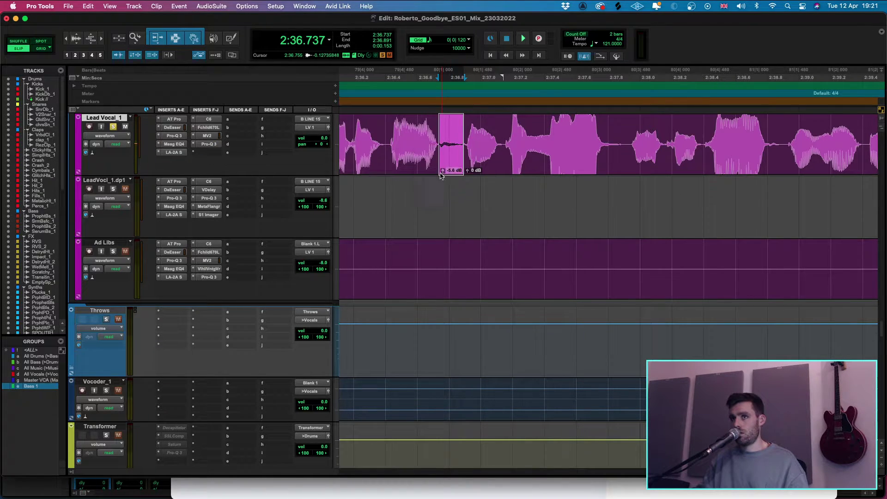
click(396, 143)
key(space)
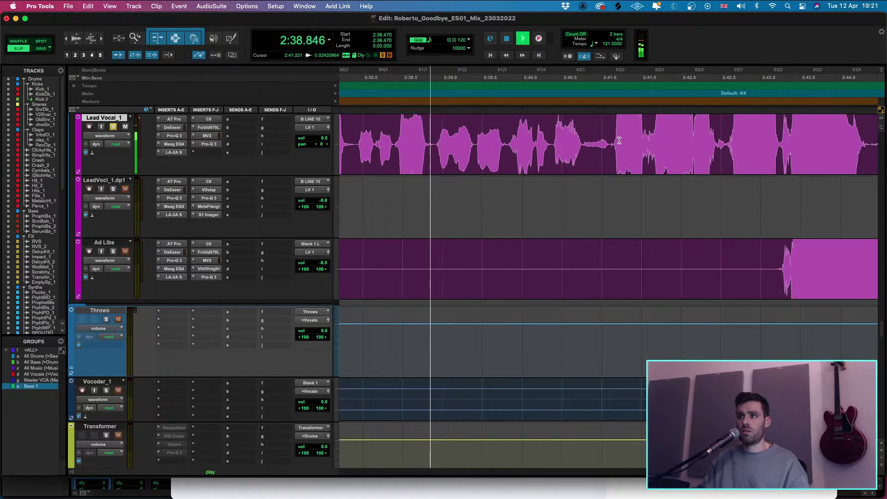
- Lower the clip gain of the Lead Vocal_1 breath ending at about 2:41.1 to -7.5 dB and play from 2:40.426
drag(611, 142, 570, 194)
click(662, 156)
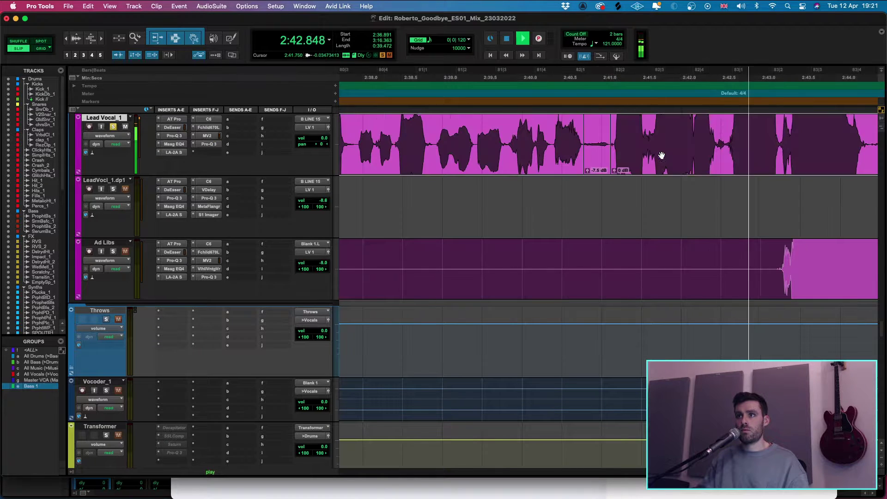
click(558, 131)
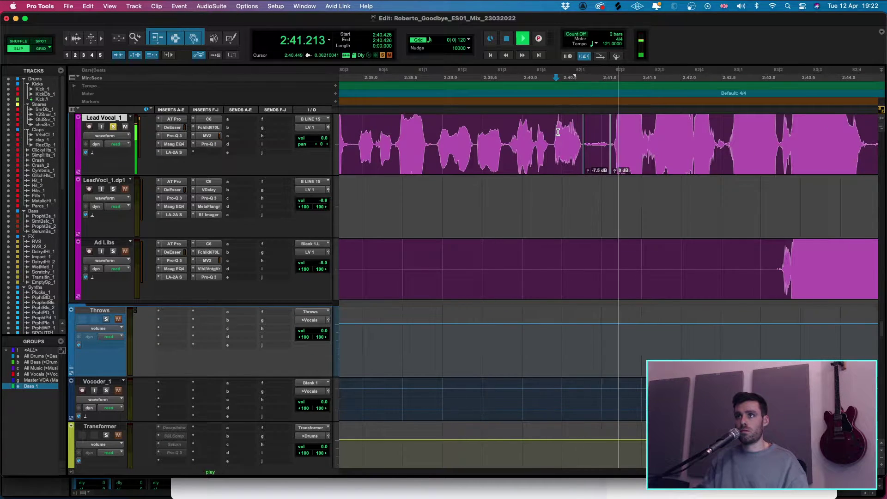
- Lower the clip gain of the Lead Vocal_1 breath from 2:44.345 to 2:44.971 to -7.5 dB and play from 2:43.840
drag(615, 130, 665, 129)
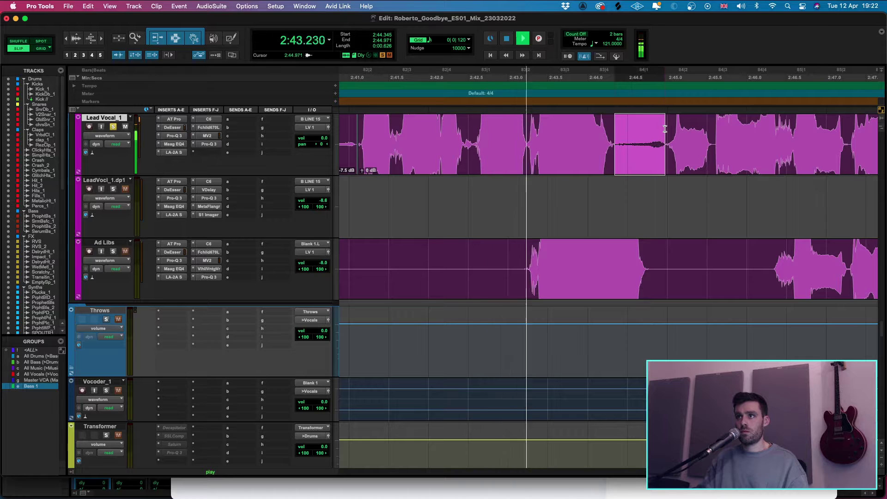
drag(618, 171, 618, 178)
triple_click(569, 166)
click(575, 132)
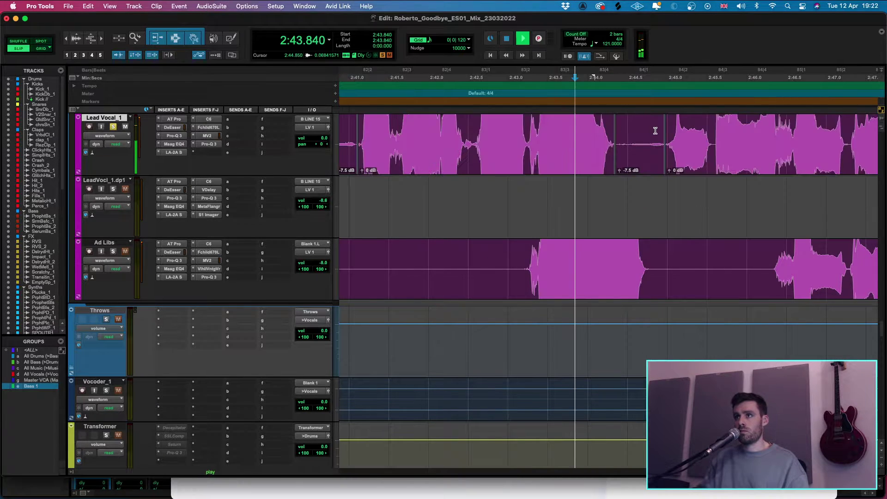
key(space)
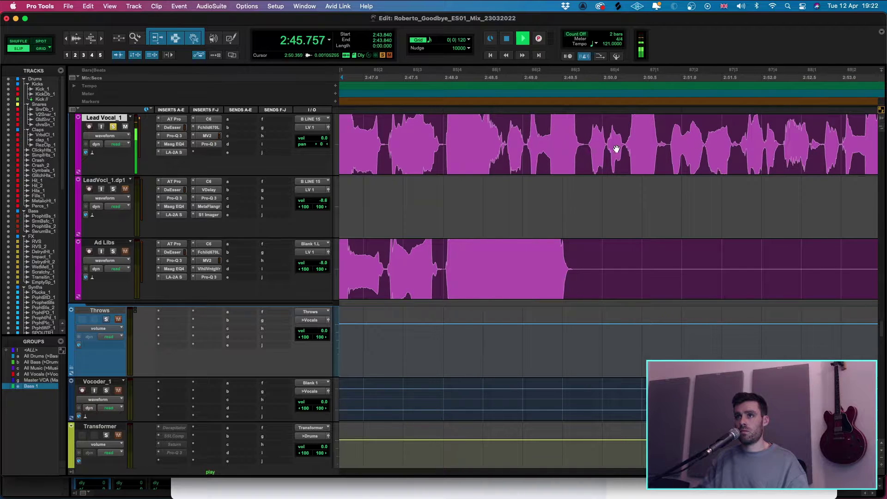
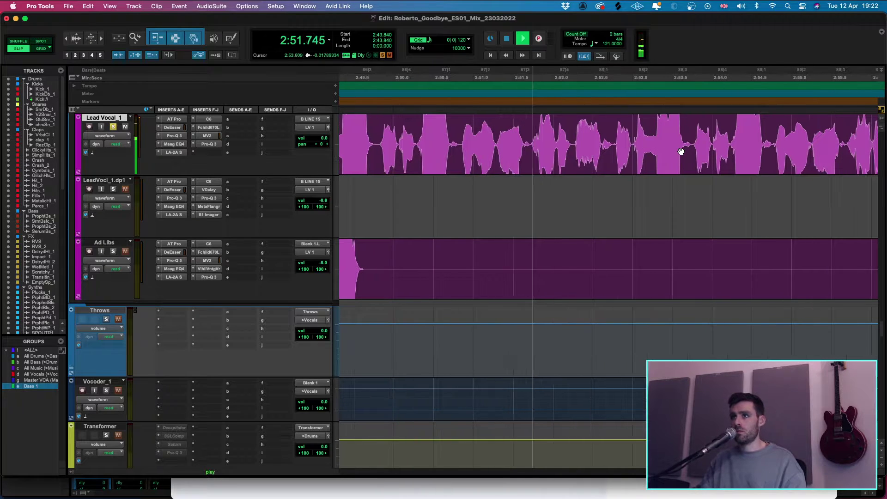
- Lower the Lead Vocal_1 breath from 2:52.614 to 2:52.765 to -7.5 dB, fade its edges, and play from 2:51.554
key(space)
key(super+bracketright)
key(super+bracketright)
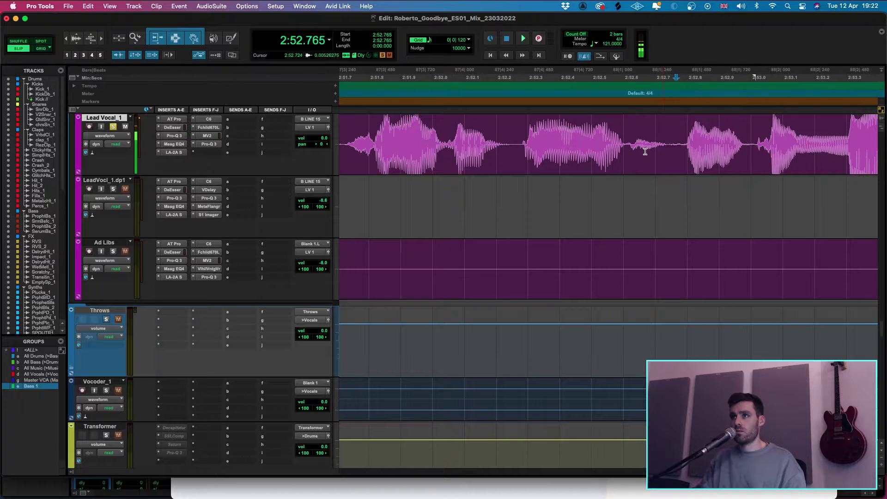
shift+click(628, 153)
drag(635, 167, 630, 173)
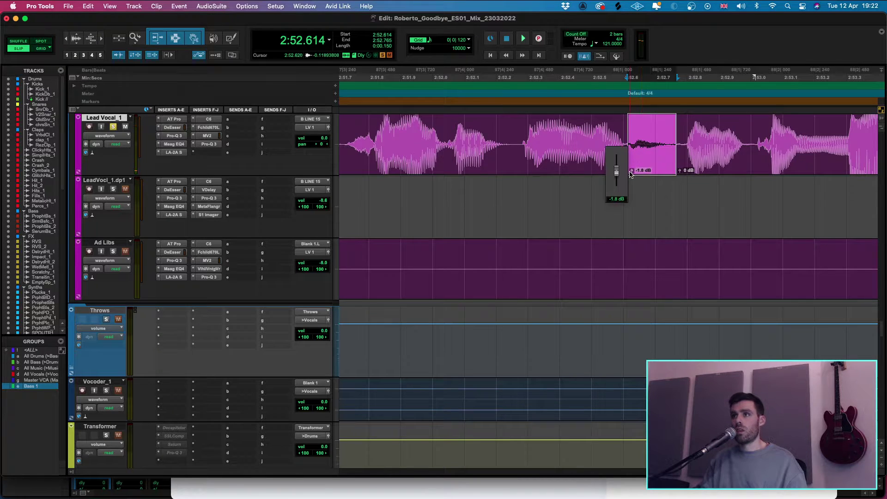
click(572, 158)
shift+click(726, 156)
key(f)
key(r)
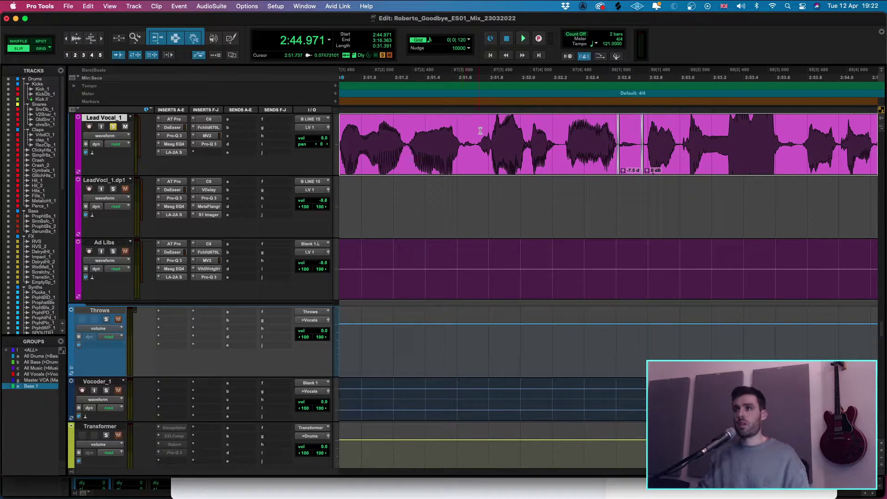
click(450, 129)
key(space)
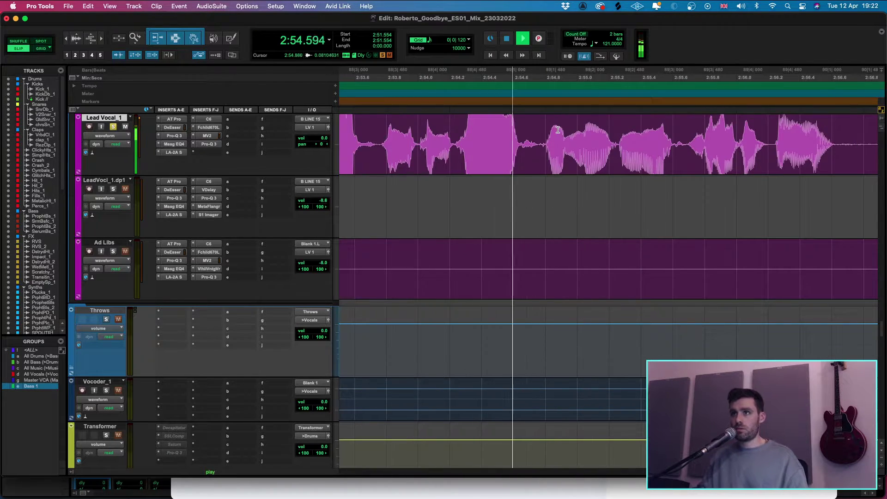
- Lower the clip gain of the Lead Vocal_1 breath starting at 2:54.651, fade its edges, and play from 2:54.323
key(space)
drag(539, 144, 524, 163)
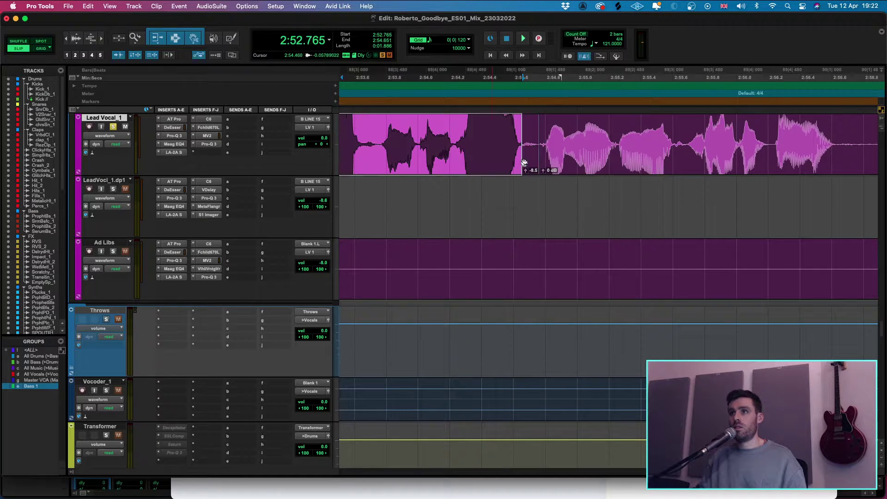
shift+click(643, 159)
click(469, 141)
key(space)
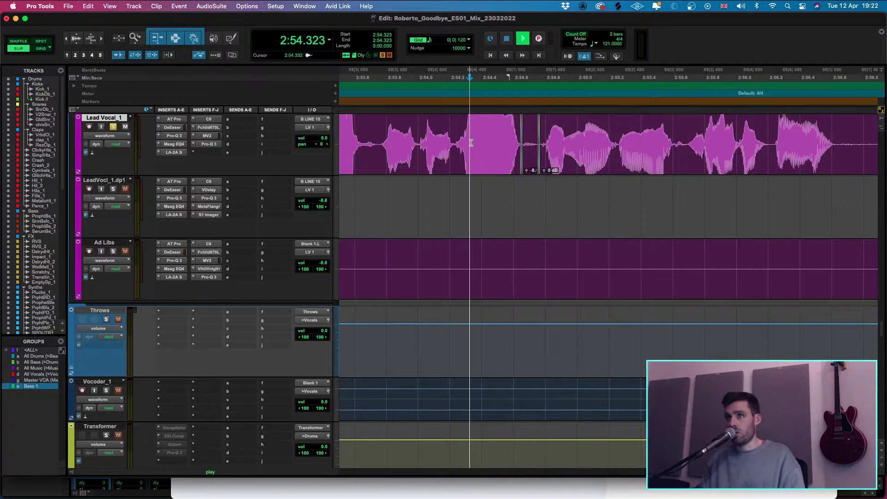
- Clear the silence after the final Lead Vocal_1 phrase and delete the empty clip left at the track's end
drag(777, 139, 611, 139)
key(Delete)
key(r)
key(r)
key(r)
key(r)
key(r)
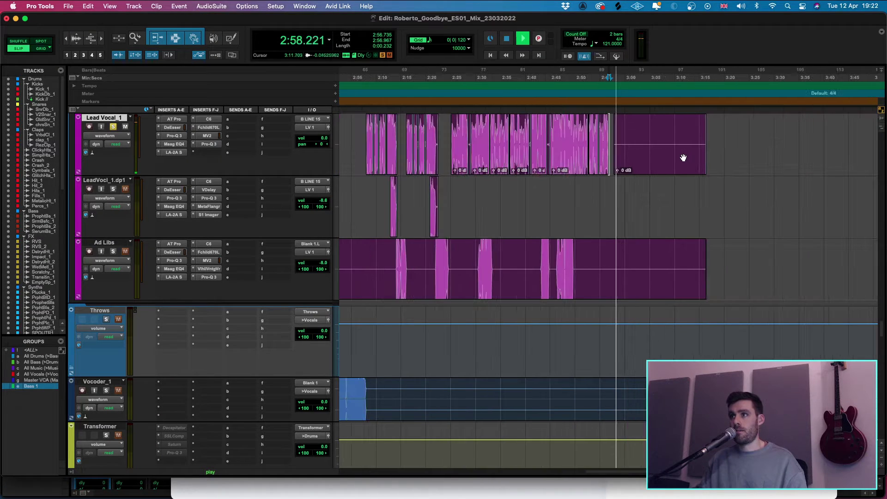
click(669, 162)
key(Delete)
key(space)
- Clear the silence on the Lead Vocal track from 0:50.898 to 1:35.666 and after the middle section's last phrase
key(r)
key(r)
key(r)
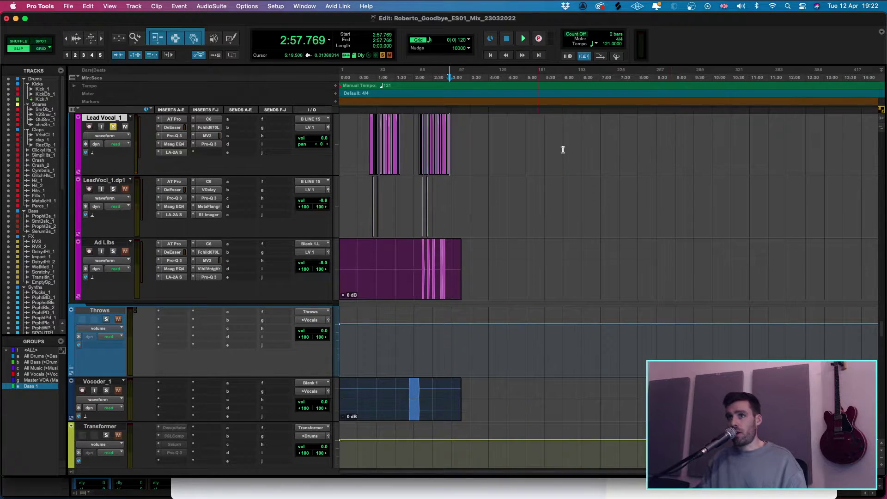
key(t)
key(t)
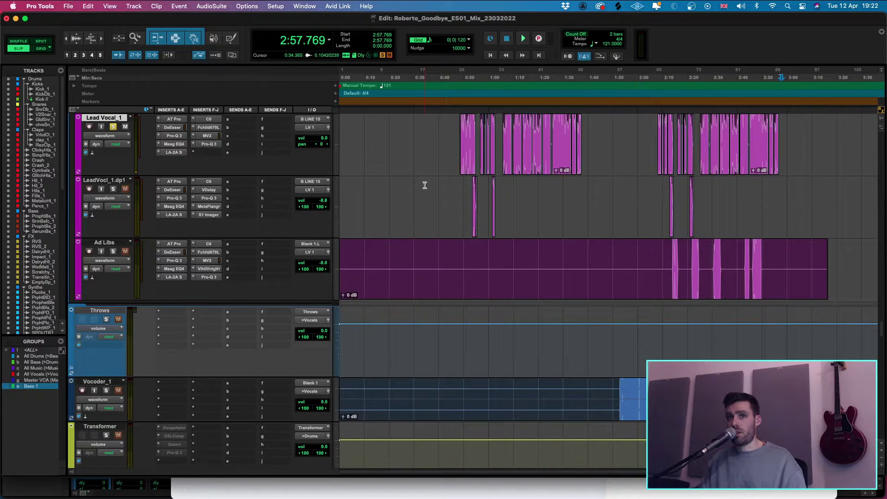
scroll(247, 180, up, 4)
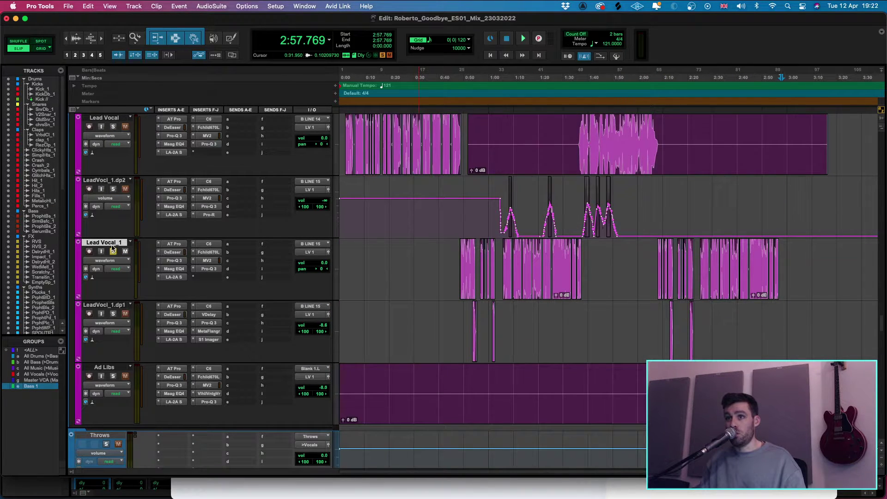
click(574, 134)
key(t)
key(t)
key(t)
key(r)
key(r)
key(r)
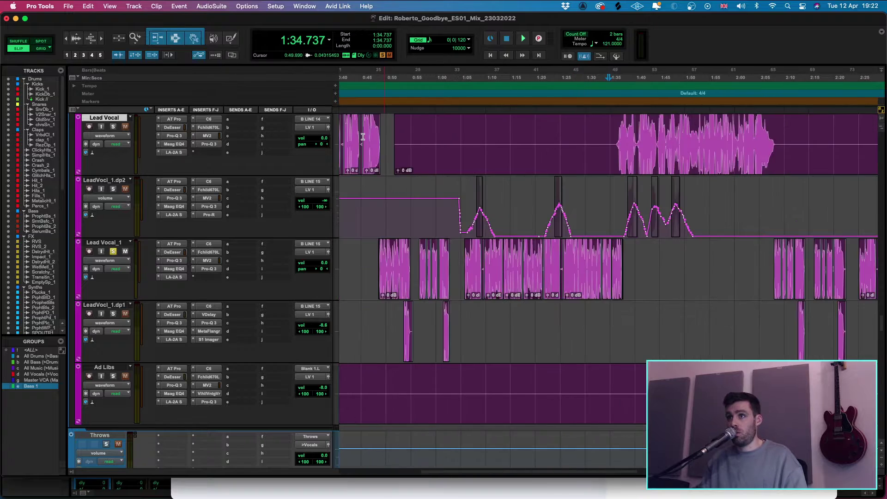
drag(468, 141, 577, 135)
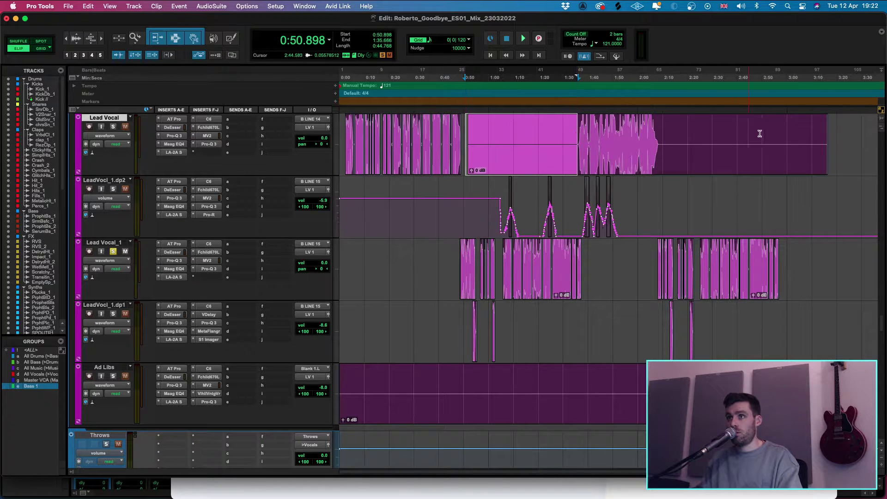
key(Delete)
drag(840, 138, 660, 150)
key(Delete)
- Remove the remaining silence at the start of the middle Lead Vocal clip, up to about 1:36
click(618, 155)
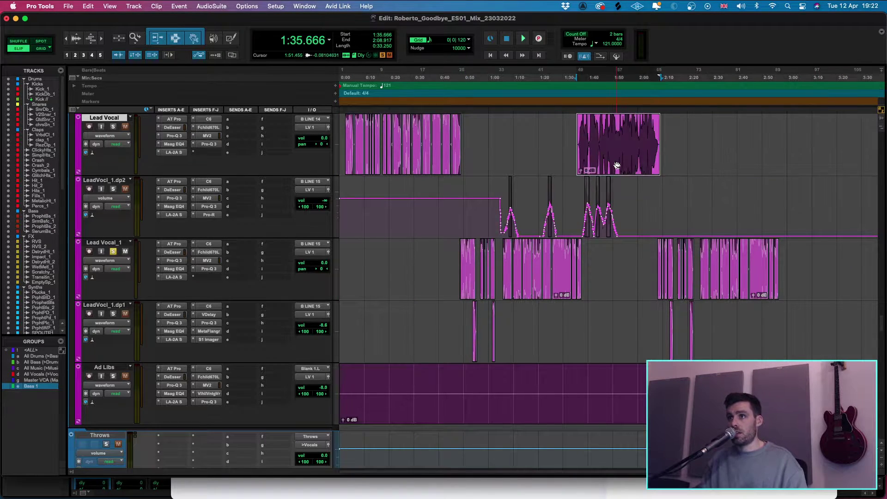
key(t)
key(t)
key(t)
key(t)
drag(604, 136, 627, 131)
key(Delete)
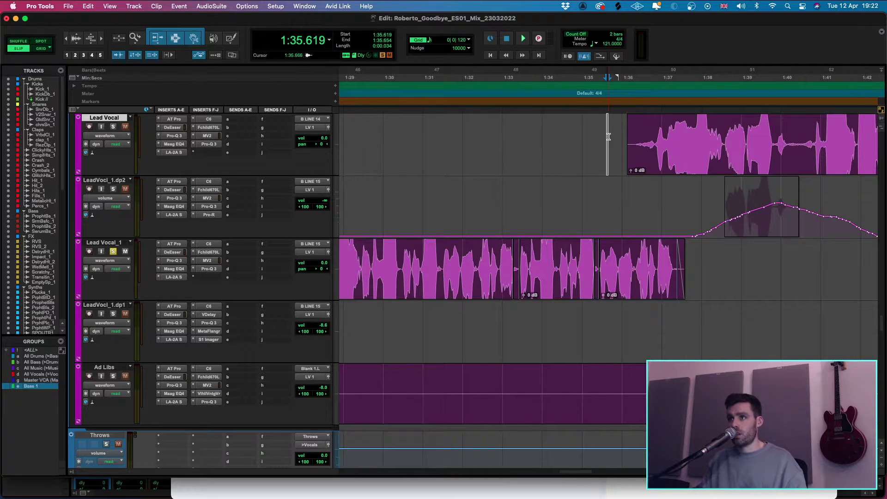
- Solo Lead Vocal, clear the breath before the middle section's first phrase, fade in the clip start, and play from 1:36.368
key(t)
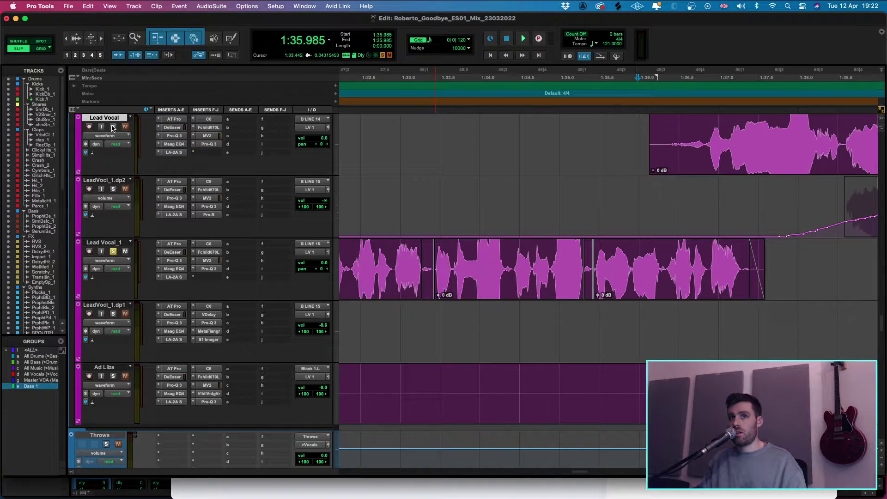
key(t)
key(t)
key(space)
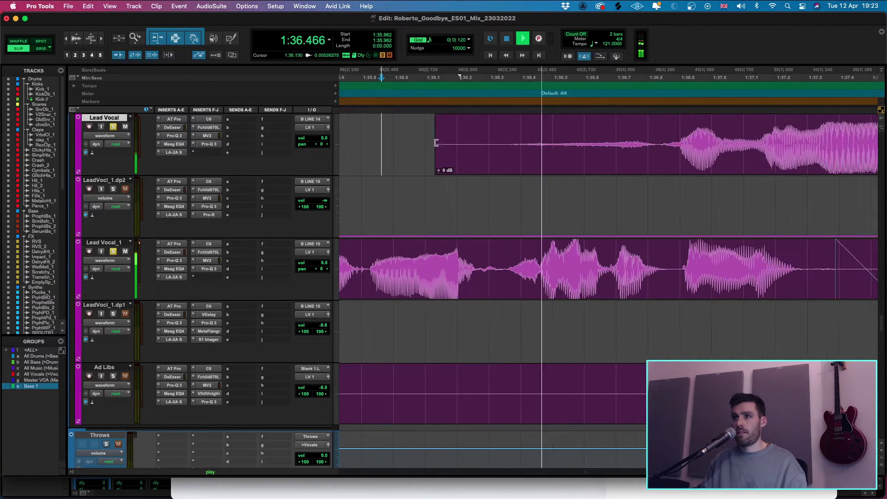
drag(423, 139, 661, 131)
key(Delete)
key(space)
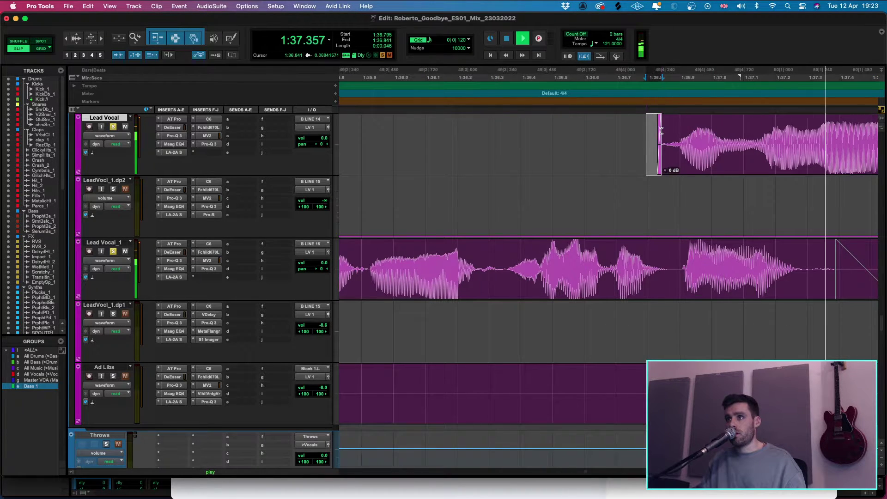
key(r)
key(r)
click(591, 135)
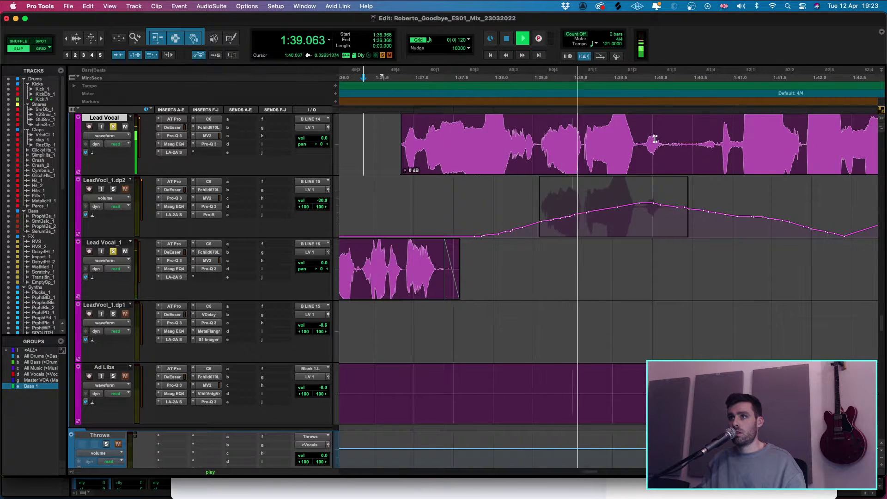
- Lower the clip gain of the Lead Vocal breath starting at 1:40.176 to -10.3 dB and play from 1:39.810
drag(663, 137, 716, 137)
key(Delete)
key(super+z)
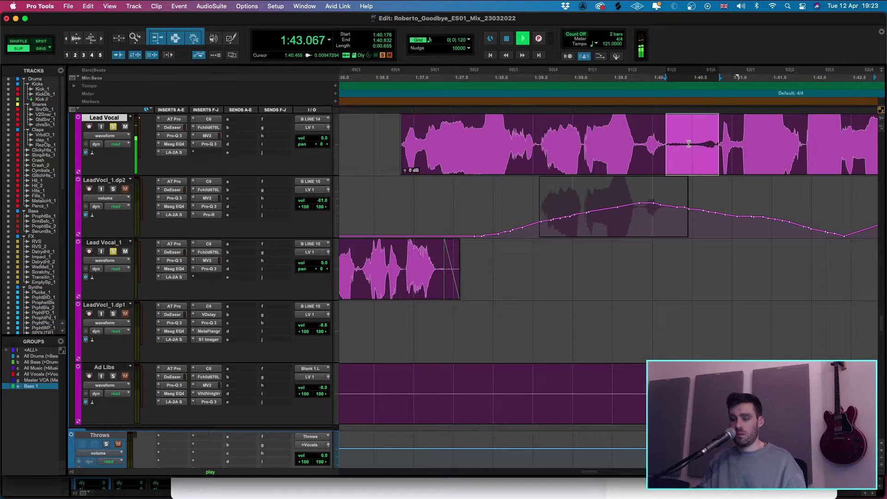
drag(673, 173, 654, 190)
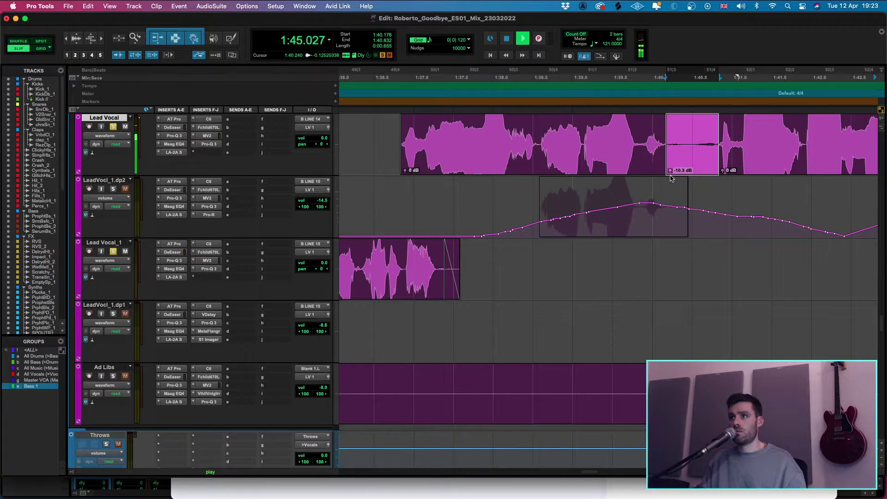
double_click(649, 168)
click(637, 128)
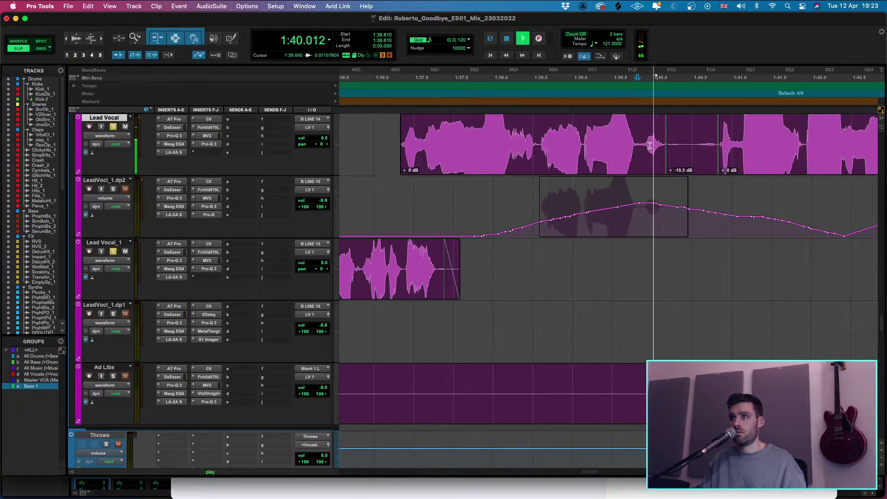
- Lower the Lead Vocal breath from 1:44.356 to 1:44.785 to -8.5 dB and play from 1:43.497
scroll(647, 134, right, 5)
scroll(656, 139, down, 2)
scroll(656, 140, up, 5)
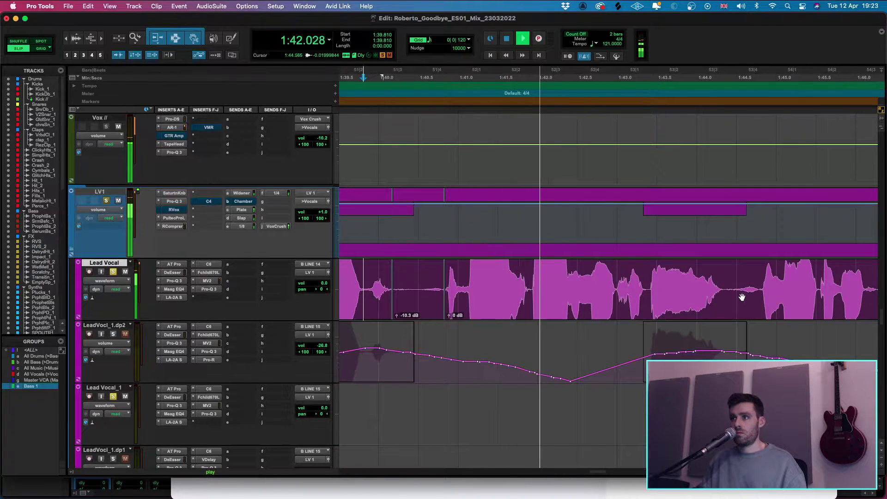
drag(725, 283, 756, 278)
key(super+e)
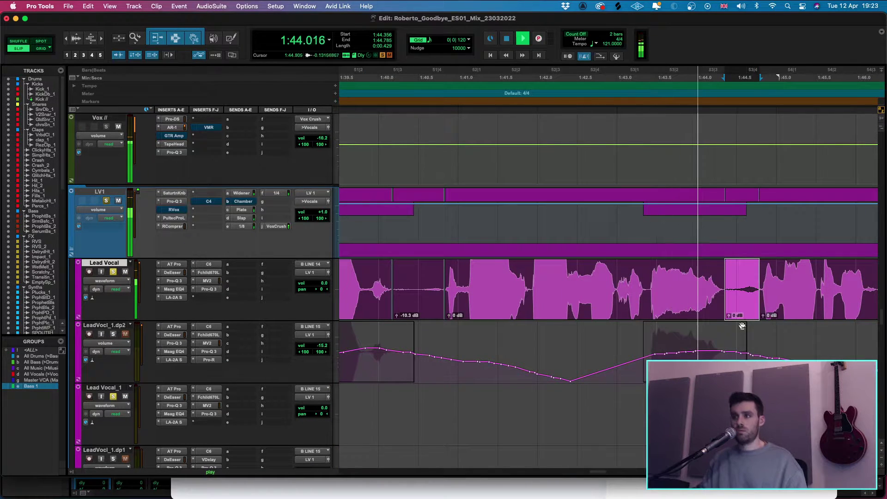
drag(728, 316, 730, 333)
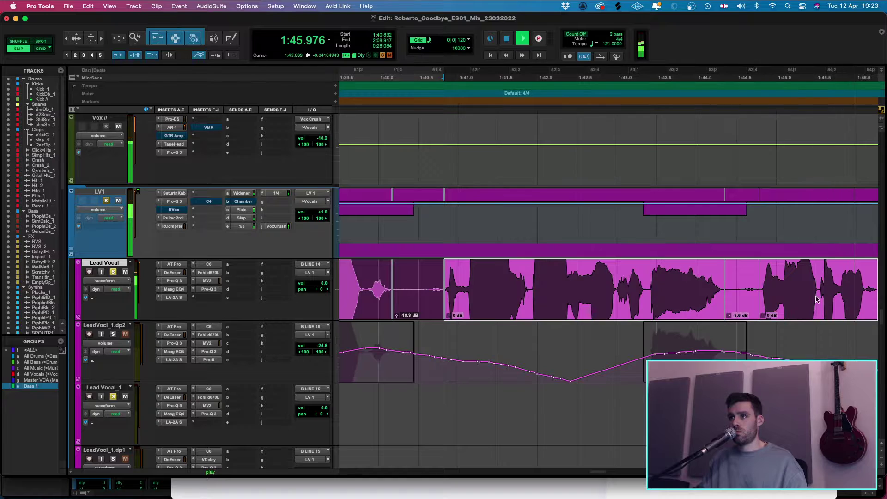
click(656, 278)
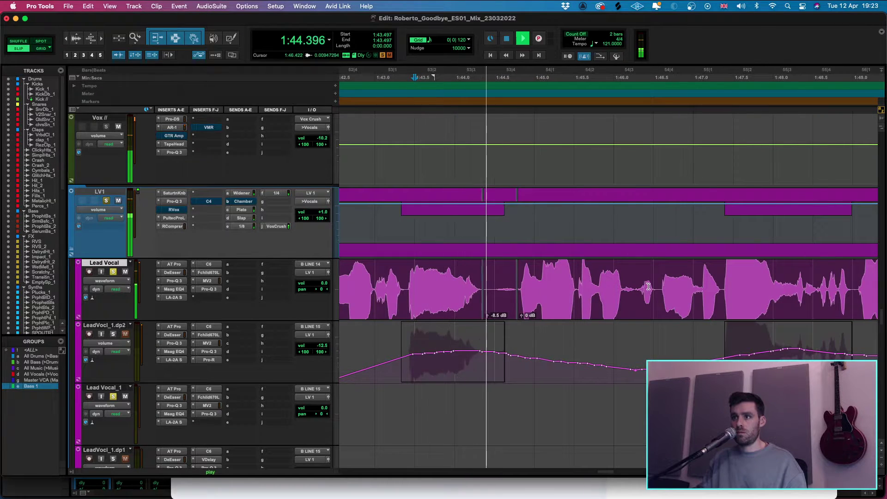
- Lower the clip gain of the Lead Vocal breath from 1:46.112 to 1:46.271, fade its edges, and play from 1:45.781
key(super+bracketright)
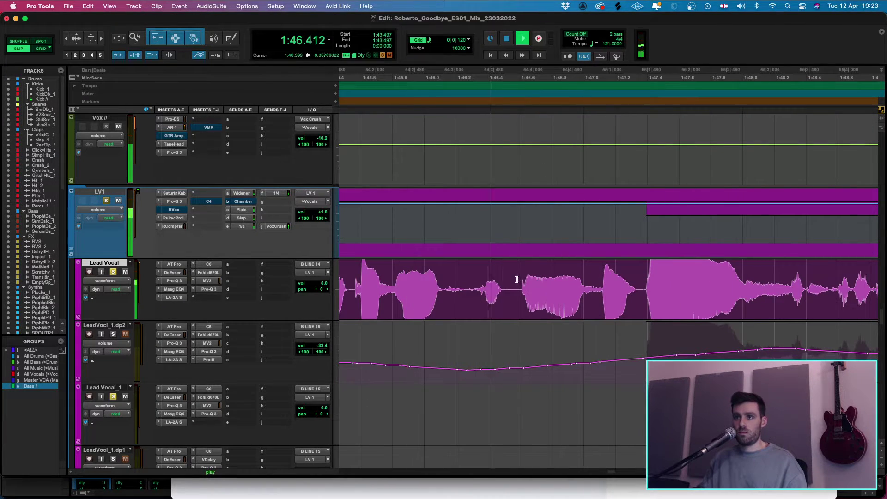
key(space)
click(466, 291)
shift+click(442, 292)
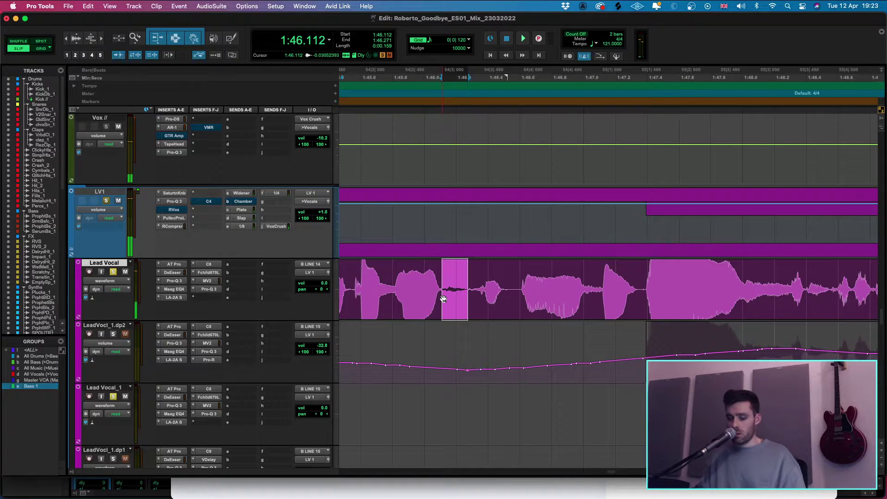
key(super+e)
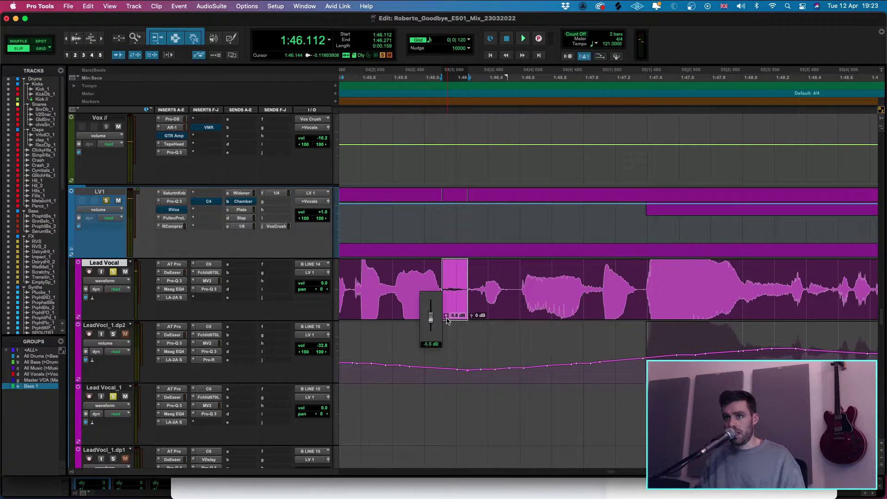
click(389, 277)
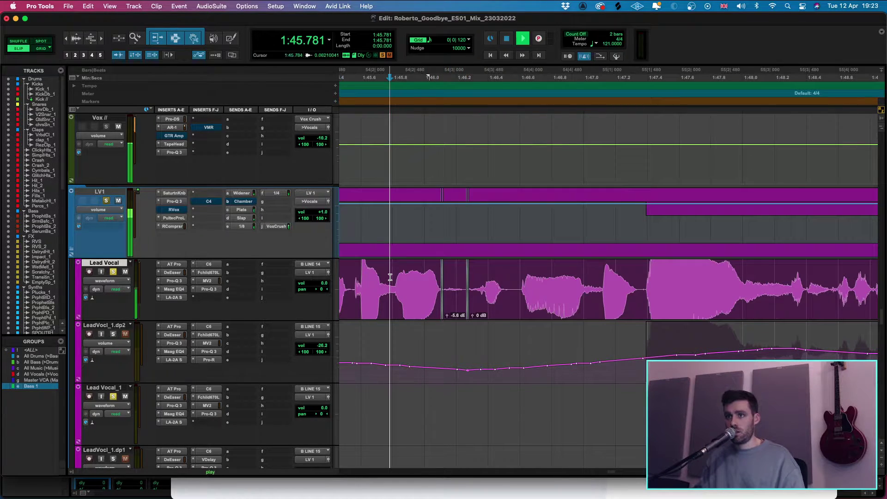
key(space)
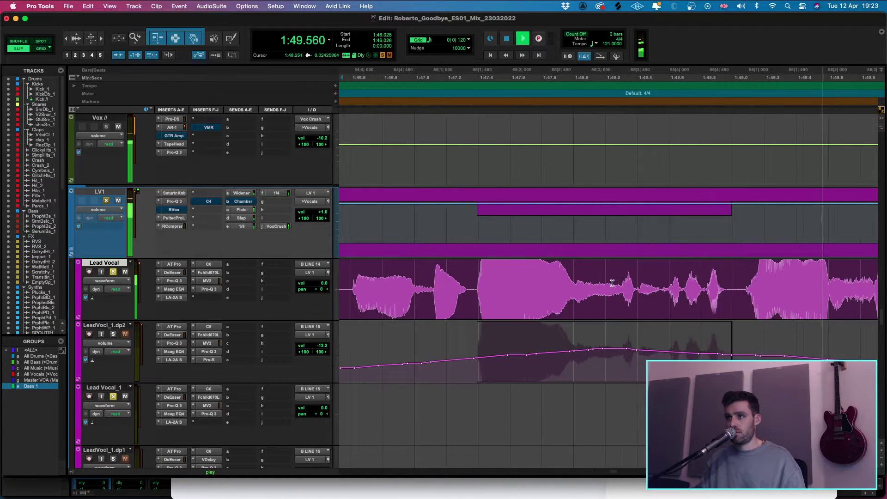
- Lower the Lead Vocal breath from 1:48.408 to 1:48.562 to -7.5 dB, fade its edges, and play from 1:48.112
drag(637, 282, 663, 281)
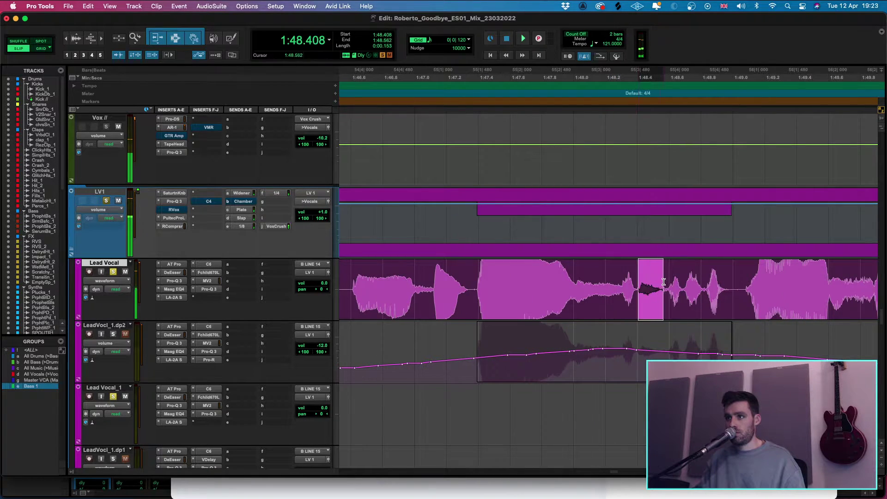
mouse_move(641, 316)
mouse_down()
mouse_move(624, 324)
mouse_move(624, 305)
mouse_move(624, 317)
mouse_up()
click(612, 286)
key(space)
key(space)
click(592, 282)
key(space)
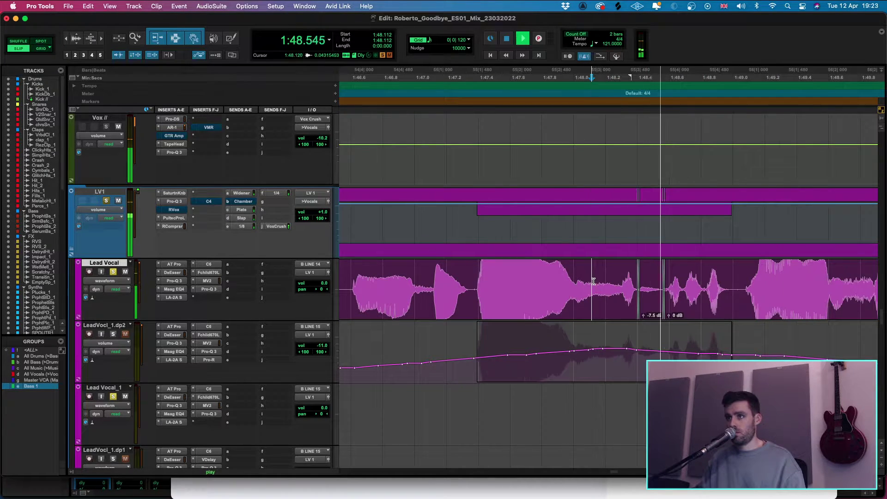
- Lower the Lead Vocal breath from 1:52.605 to 1:52.822 to -10.3 dB, fade its edges, and play from 1:52.413
scroll(736, 301, right, 10)
scroll(735, 300, right, 5)
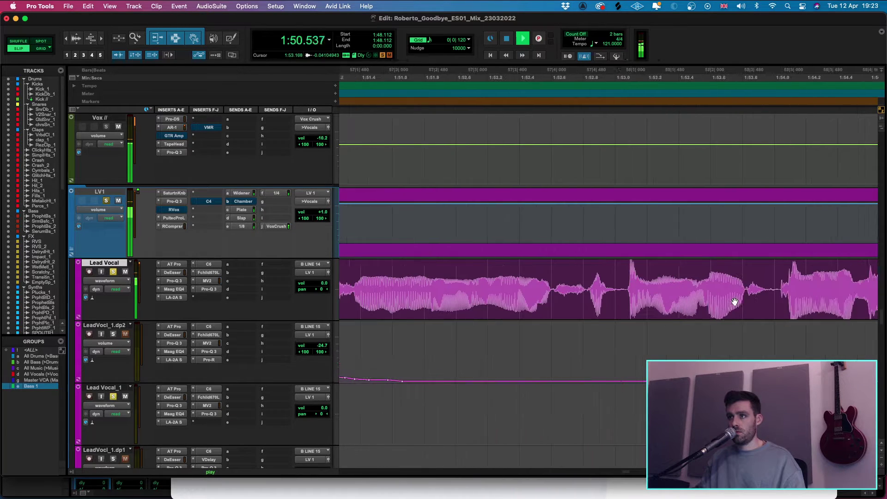
drag(541, 281, 576, 284)
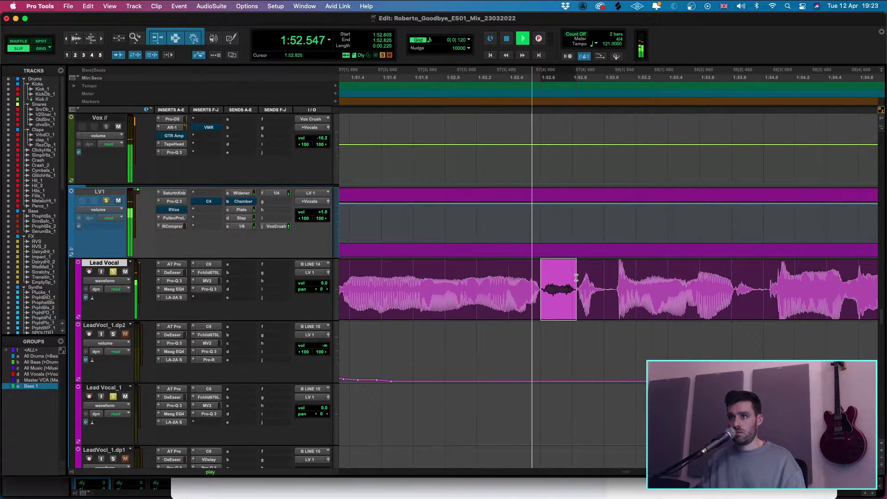
key(super+e)
drag(543, 316, 544, 326)
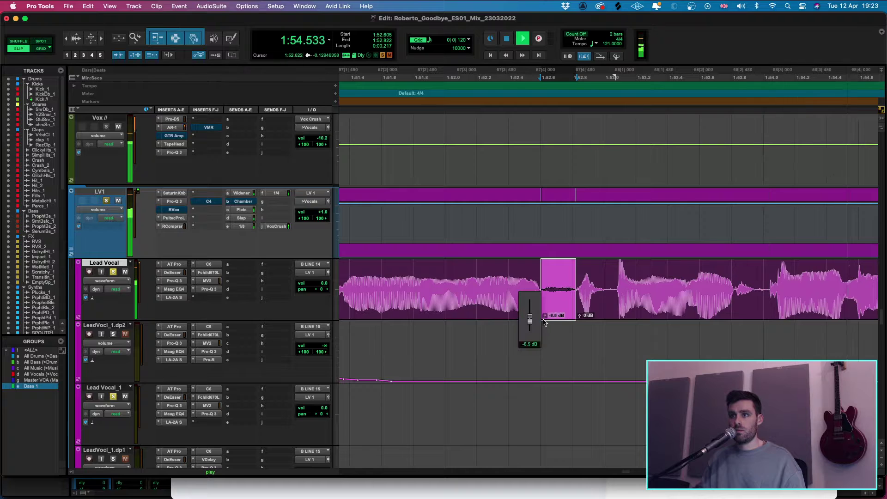
key(space)
click(511, 276)
key(space)
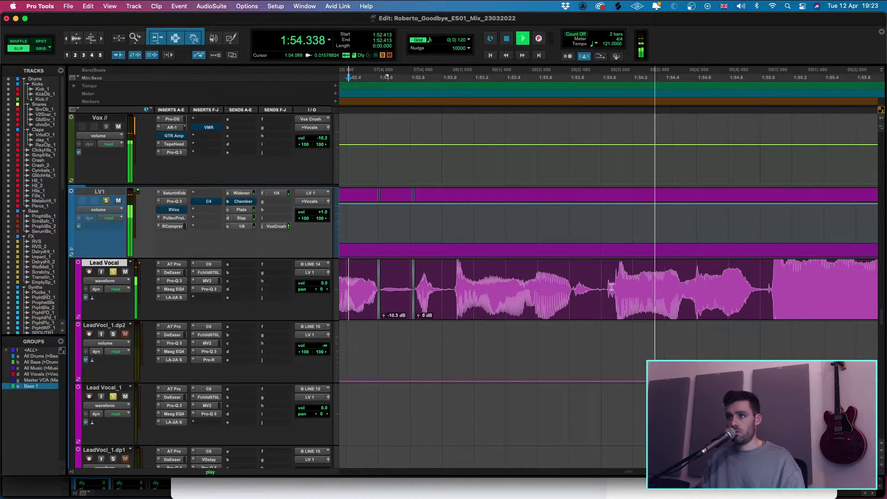
- Lower the clip gain of the Lead Vocal breath starting at 1:53.824 to -7.5 dB and play from 1:53.368
drag(605, 286, 576, 323)
click(544, 307)
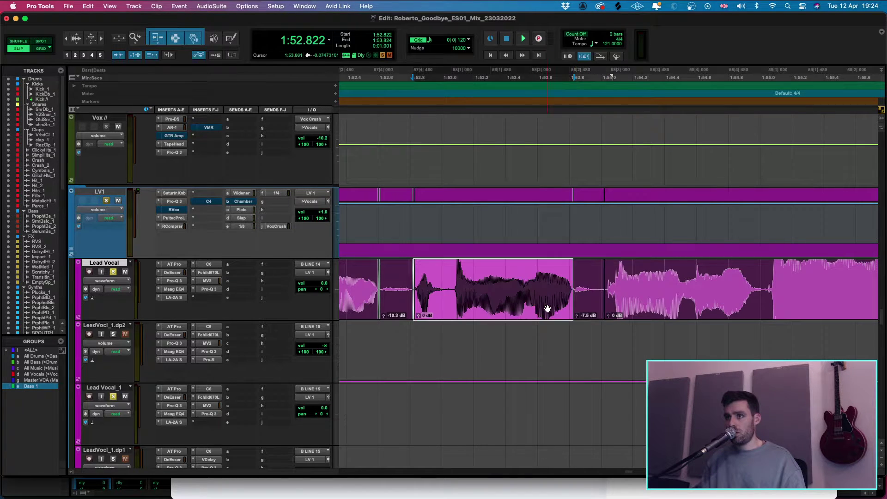
click(502, 271)
key(space)
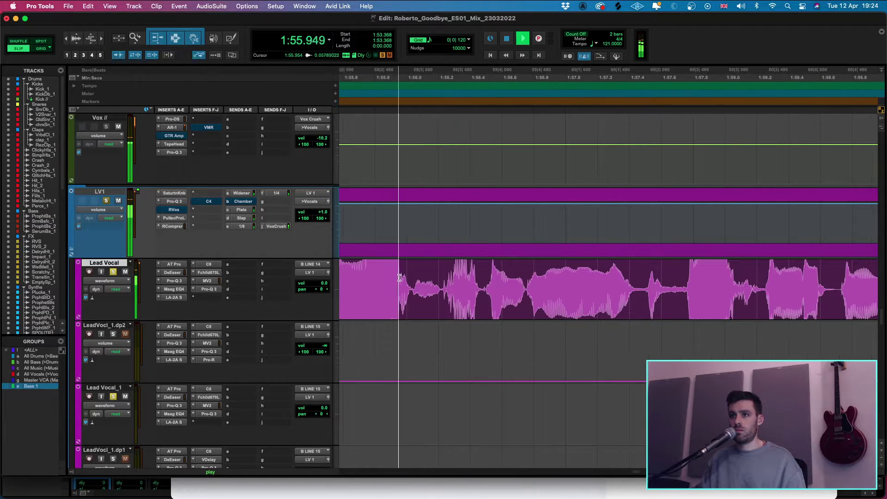
- Lower the clip gain of the Lead Vocal breath from 1:56.035 to 1:56.218, fade its edges, and play from just before it
key(space)
drag(441, 304, 416, 346)
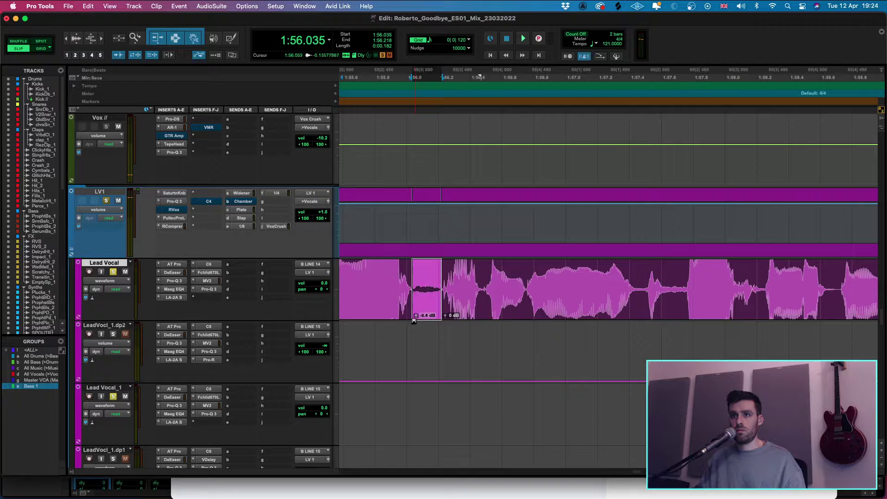
click(506, 298)
click(386, 275)
key(space)
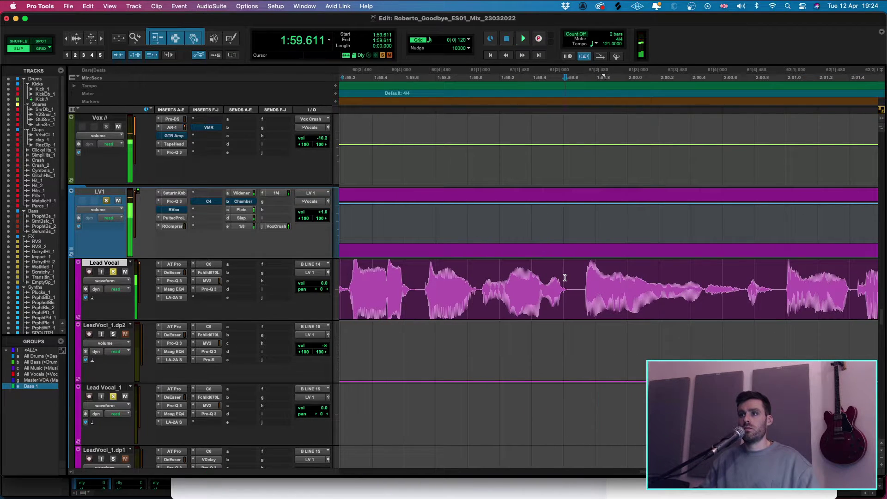
- Lower the Lead Vocal breath from 2:00.485 to 2:00.740 to -7.5 dB, fade its edges, and play from 2:00.270
key(space)
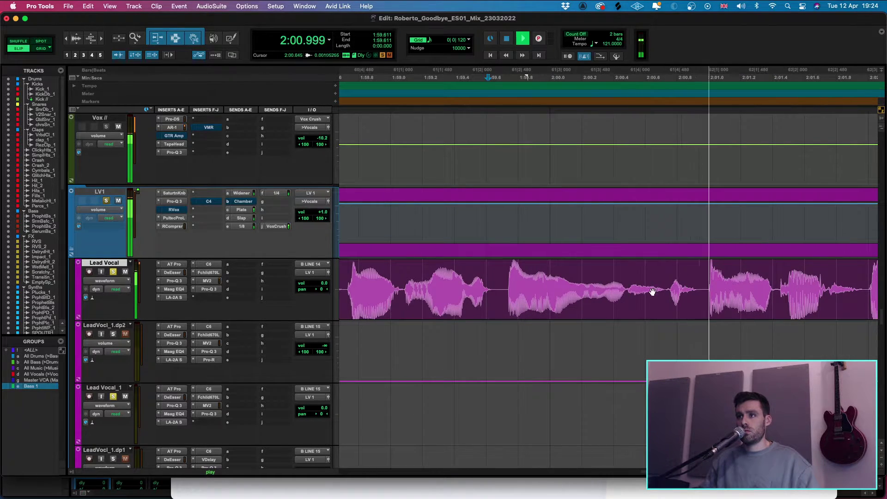
drag(669, 285, 633, 301)
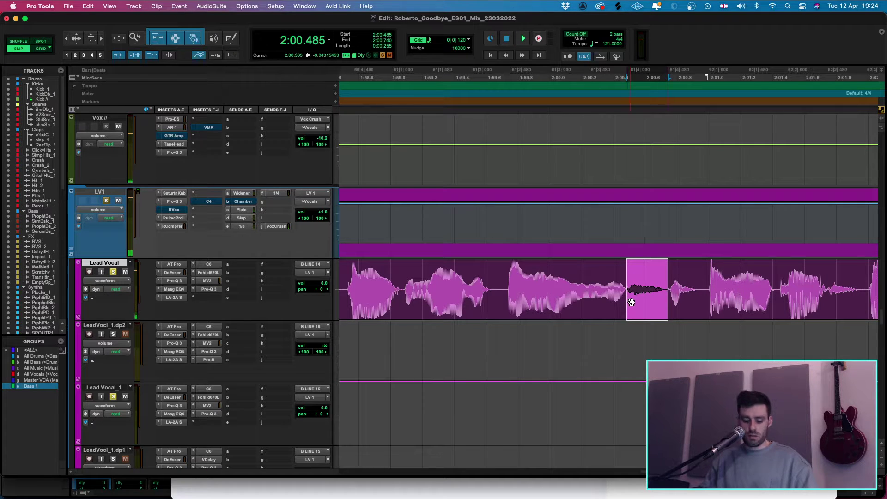
drag(631, 322, 631, 326)
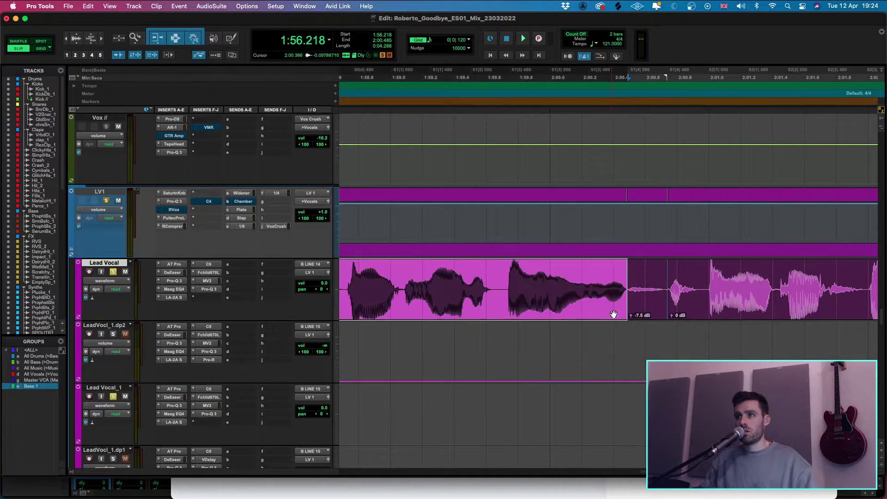
click(592, 280)
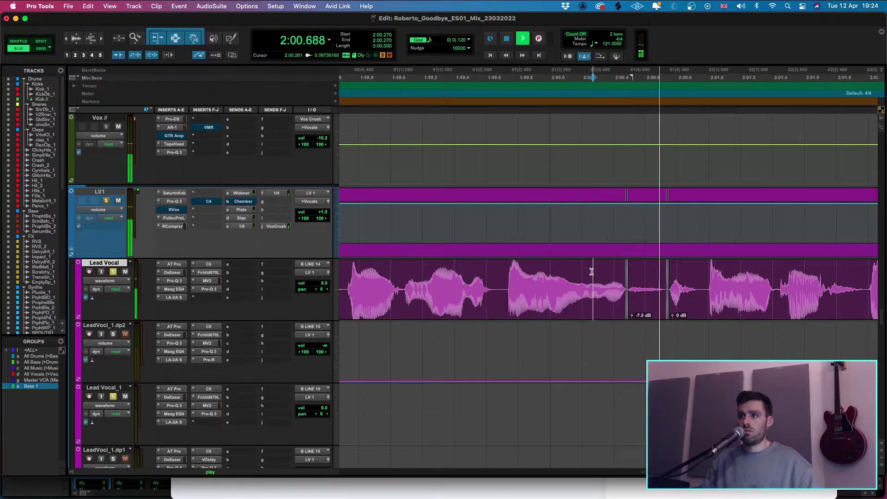
scroll(590, 267, down, 5)
- Lower the Lead Vocal breath from 2:01.745 to 2:01.974 to -8.5 dB and fade its edges
key(space)
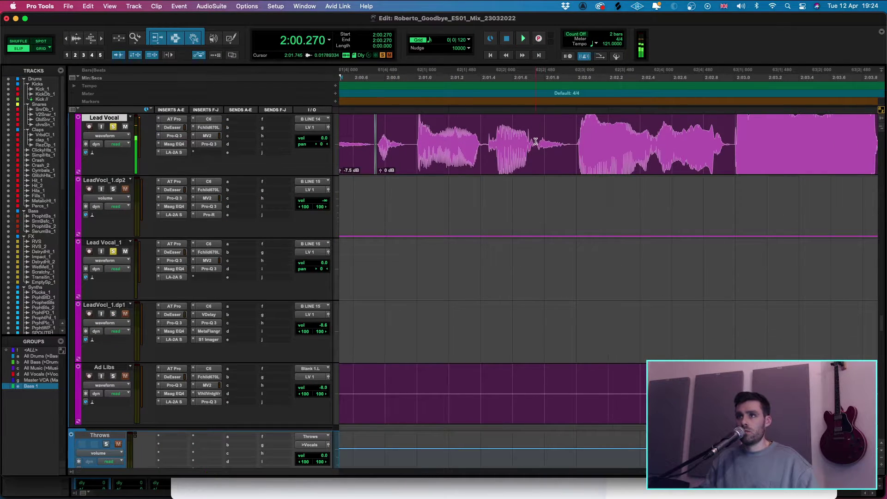
drag(535, 132, 553, 135)
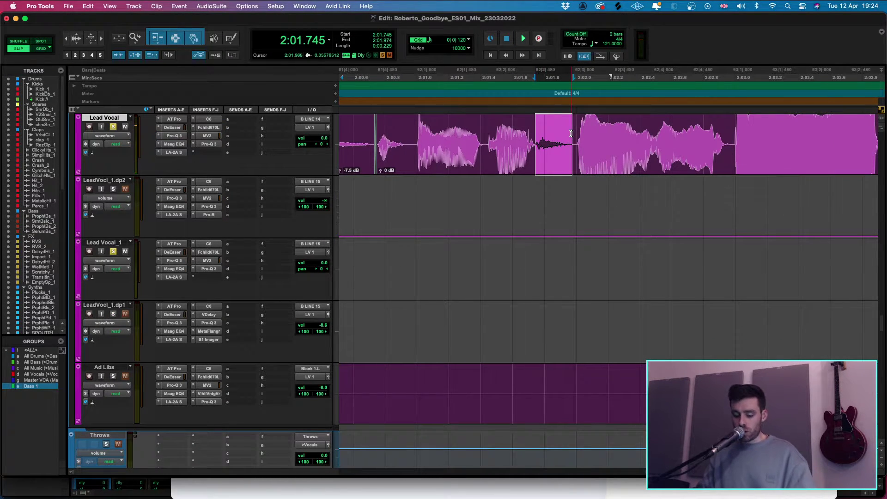
drag(538, 170, 540, 174)
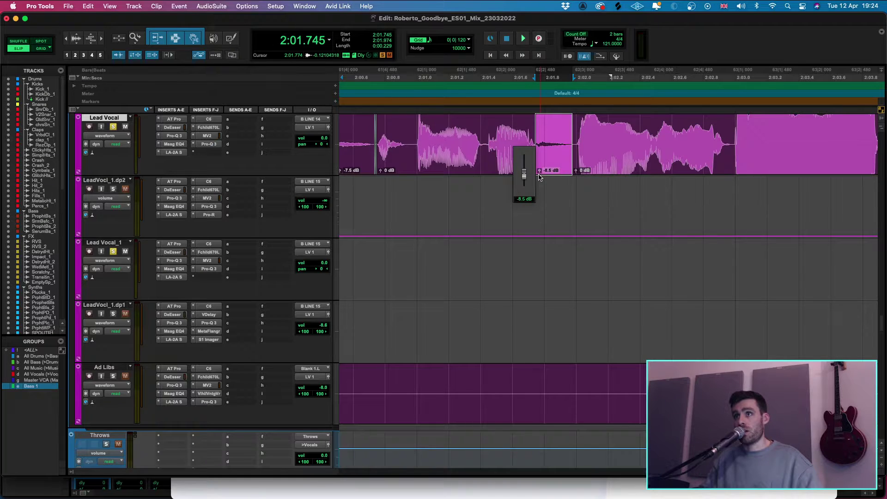
click(522, 167)
shift+click(595, 171)
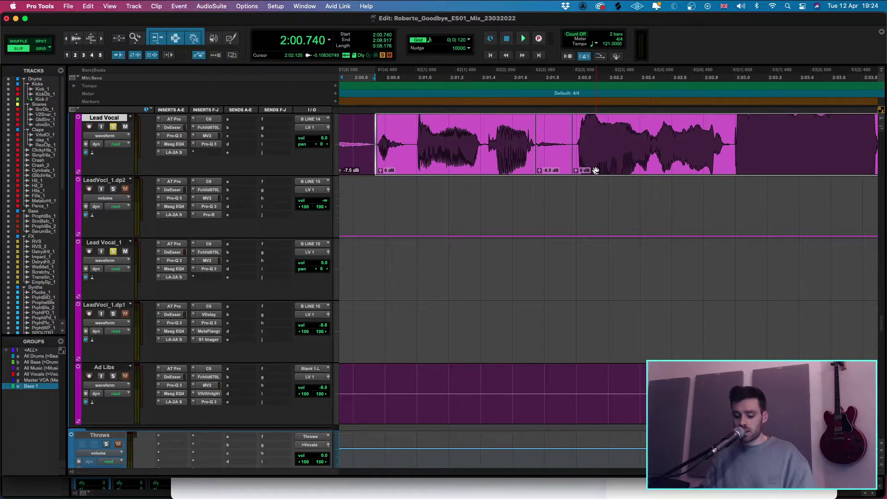
click(514, 125)
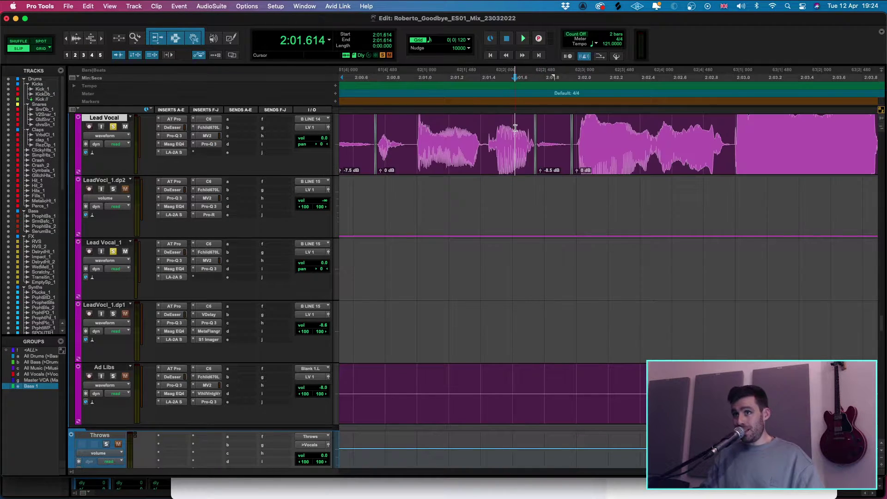
scroll(518, 127, down, 2)
scroll(580, 273, down, 1)
scroll(578, 283, up, 6)
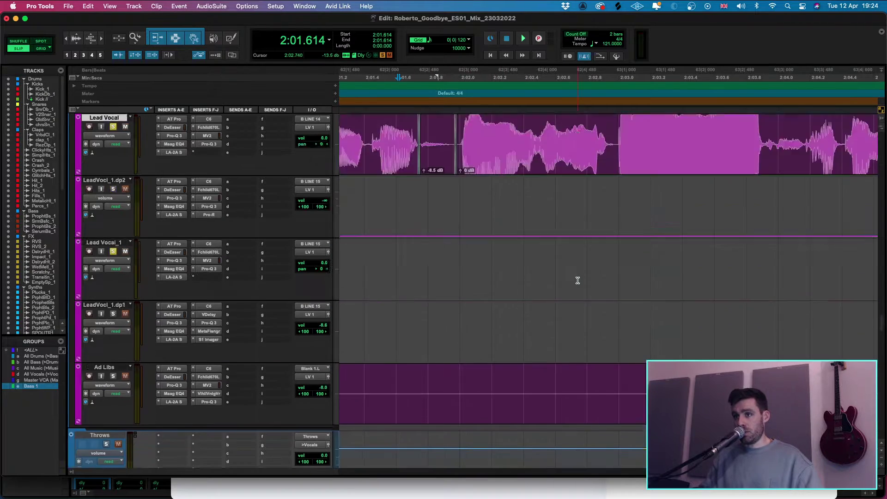
scroll(568, 278, down, 1)
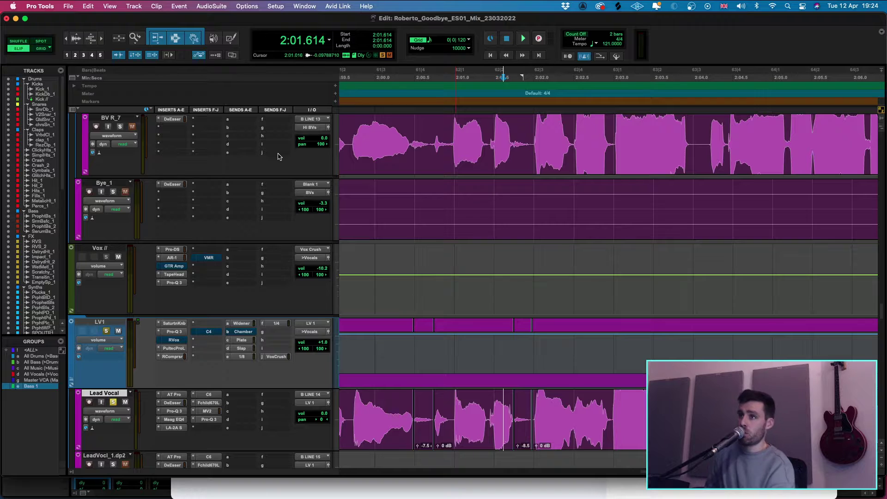
key(super+bracketleft)
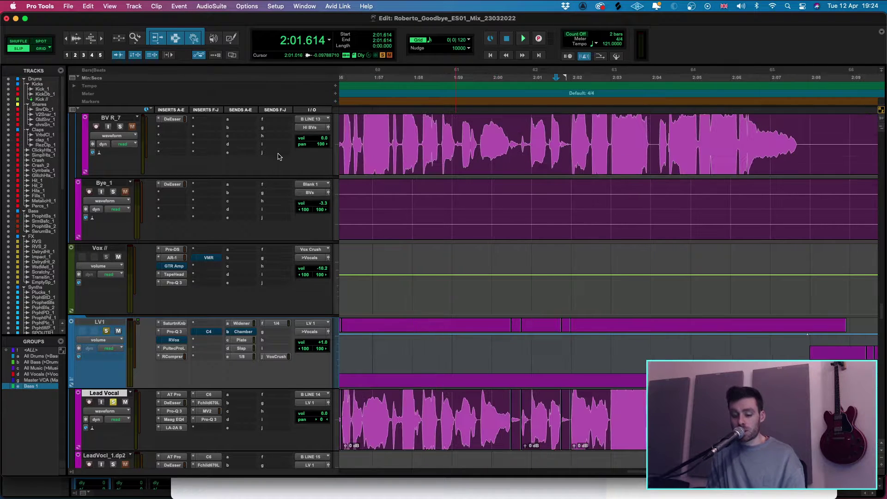
key(super+bracketleft)
scroll(555, 185, up, 5)
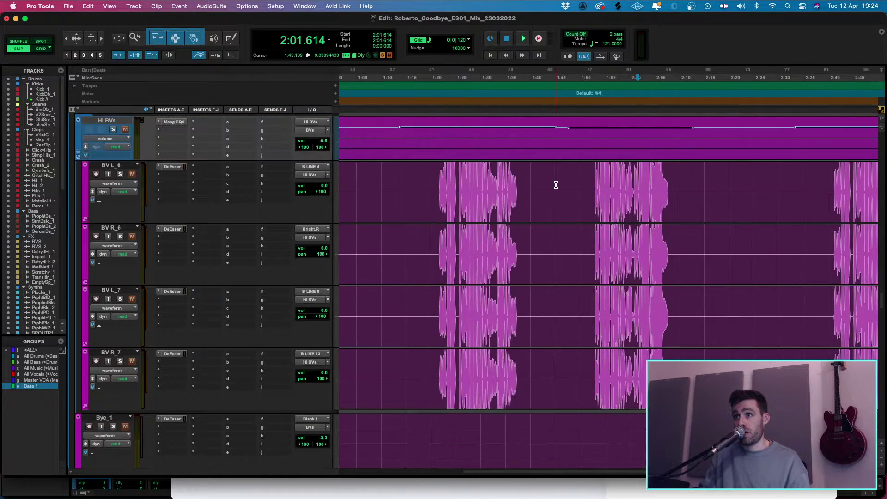
key(super+bracketleft)
scroll(555, 184, up, 10)
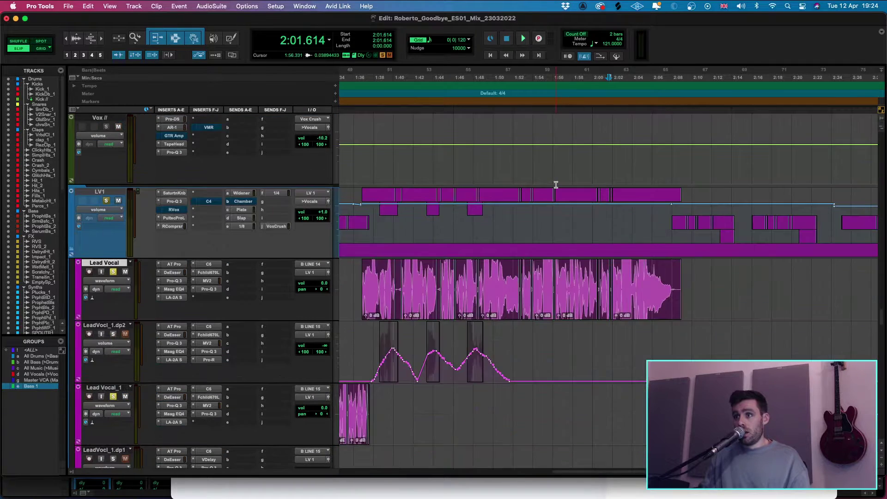
- Locate the Lead Vocal breath near 2:04 and play from 2:03.727 to hear it
click(646, 315)
key(super+bracketright)
key(super+bracketright)
key(super+bracketright)
key(super+bracketright)
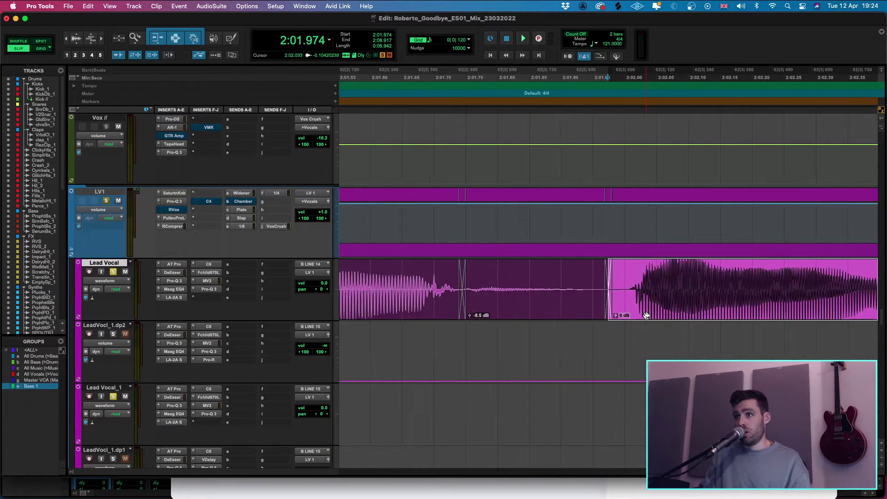
scroll(660, 309, right, 3)
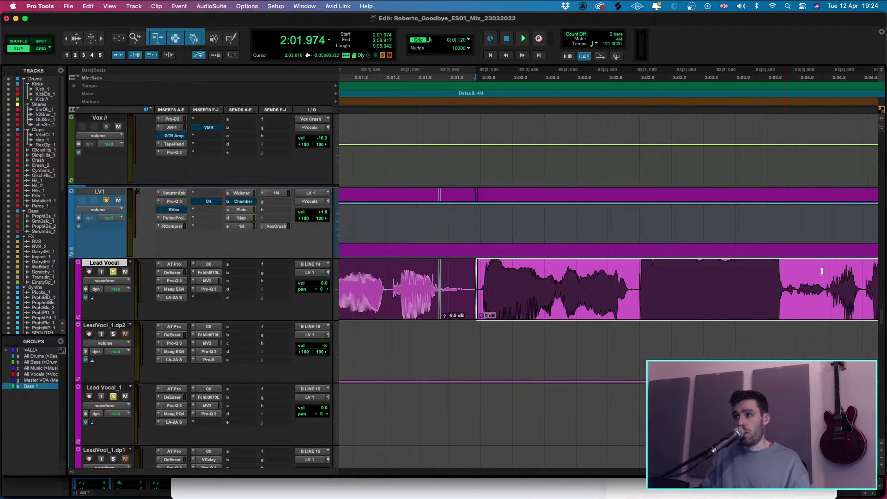
click(801, 276)
key(super+bracketright)
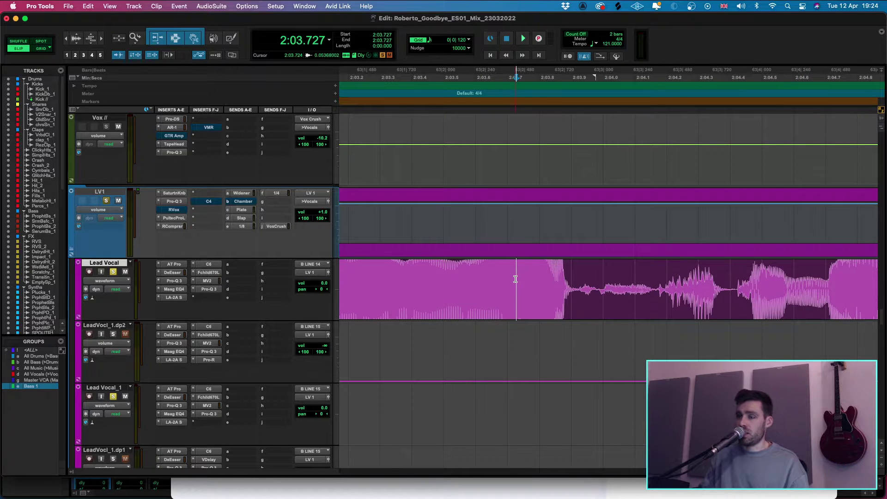
key(space)
key(space)
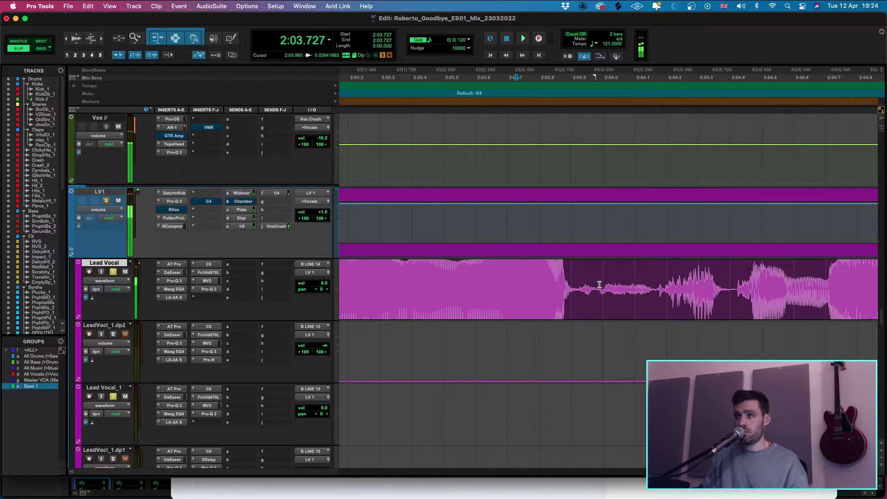
- Lower the Lead Vocal breath from 2:03.980 to 2:04.164 to -6.6 dB, fade its edges, and play from 2:03.834
drag(595, 277, 654, 276)
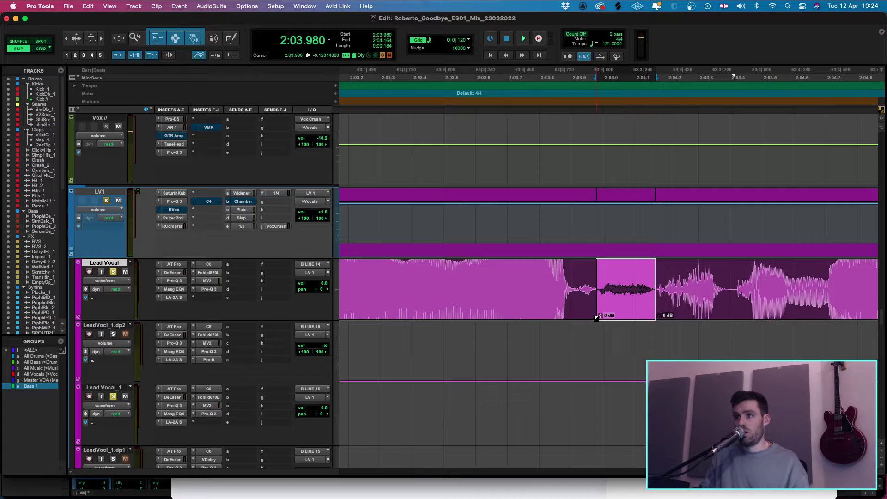
drag(600, 316, 601, 320)
click(583, 304)
shift+click(706, 302)
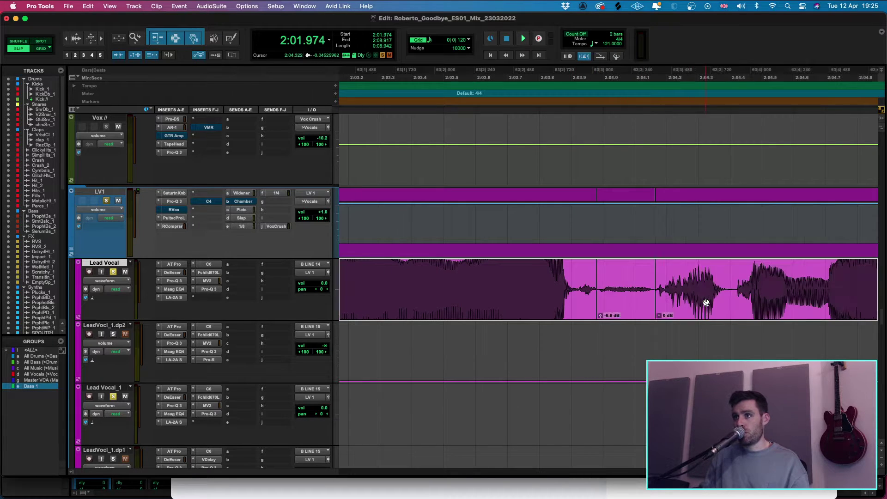
click(550, 278)
key(space)
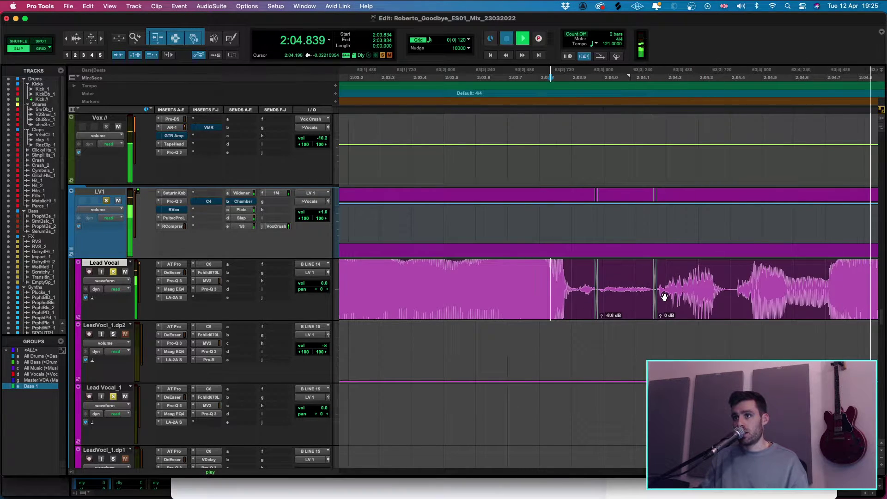
- Play the end of the last Lead Vocal clip from 2:07.599 and delete its silent tail after about 2:07.98
key(space)
key(r)
scroll(616, 295, right, 3)
scroll(731, 299, down, 2)
scroll(694, 281, right, 3)
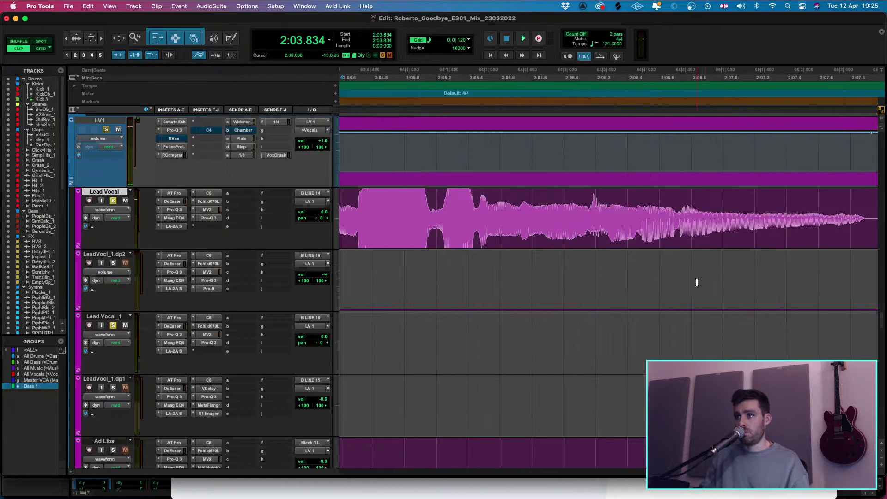
drag(870, 217, 713, 240)
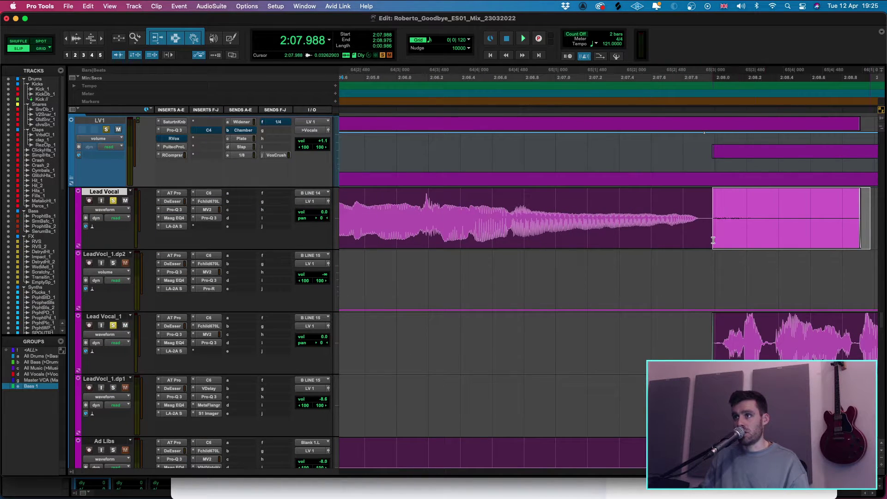
click(651, 208)
key(space)
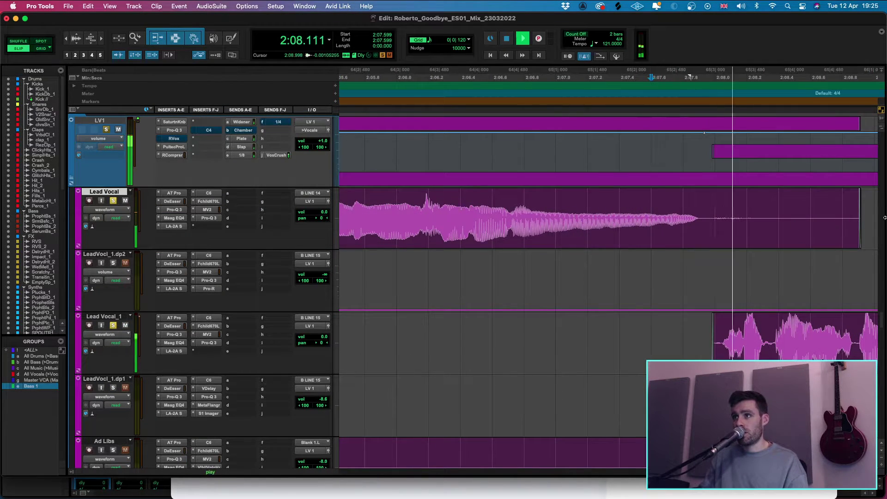
key(space)
drag(868, 215, 703, 228)
key(Delete)
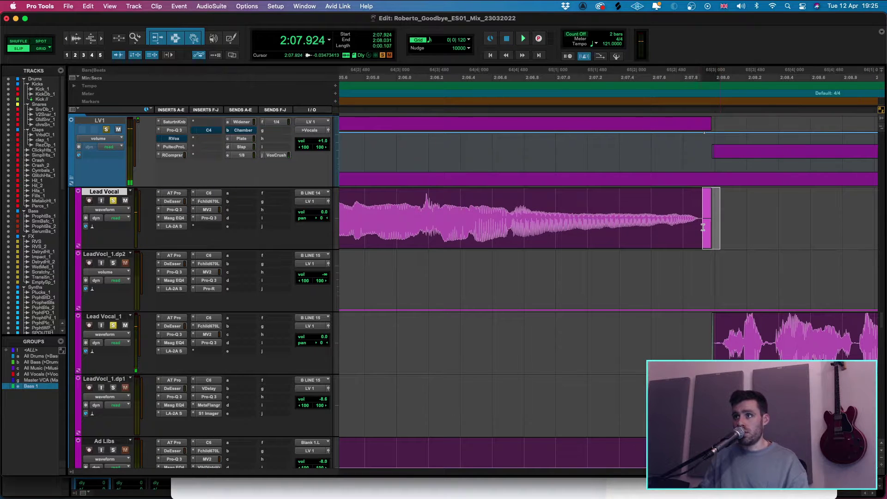
- Take Lead Vocal, Lead Vocal_1 and LV1 out of solo and play the full mix from the start of the song
key(super+bracketleft)
key(super+bracketleft)
key(super+bracketleft)
key(super+bracketleft)
key(super+bracketleft)
key(super+bracketleft)
key(super+bracketleft)
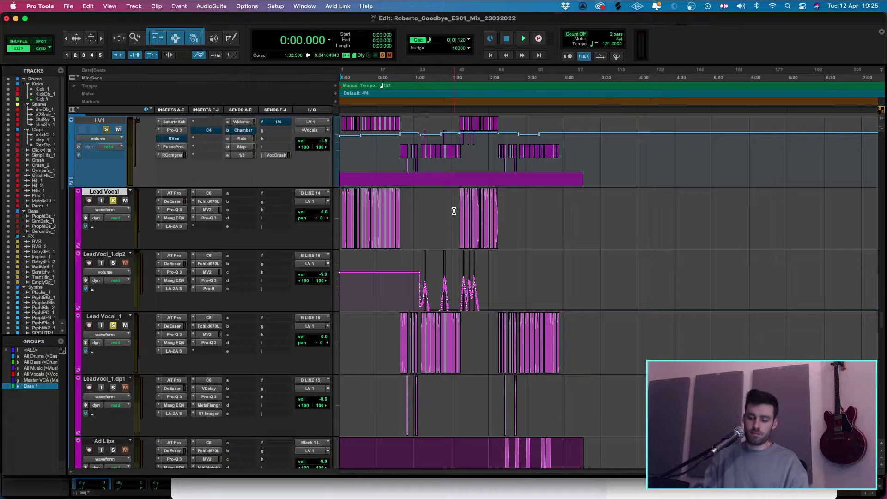
click(113, 326)
key(super+bracketright)
key(space)
key(super+bracketright)
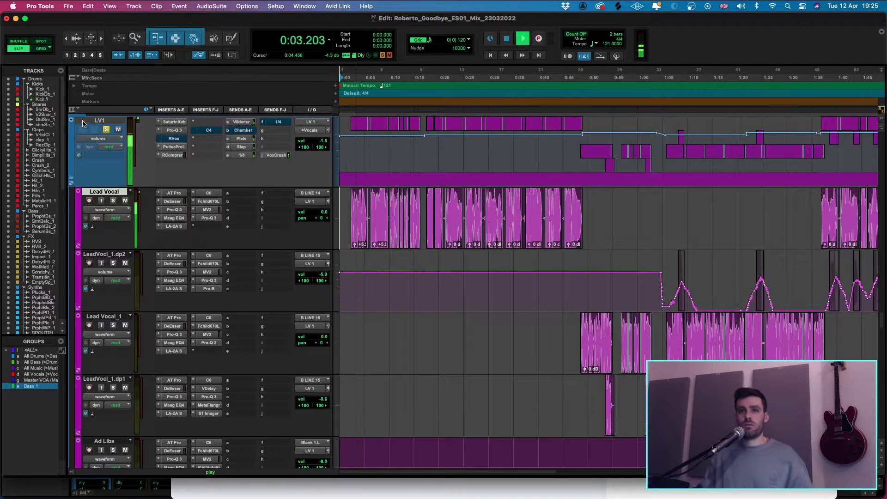
click(106, 130)
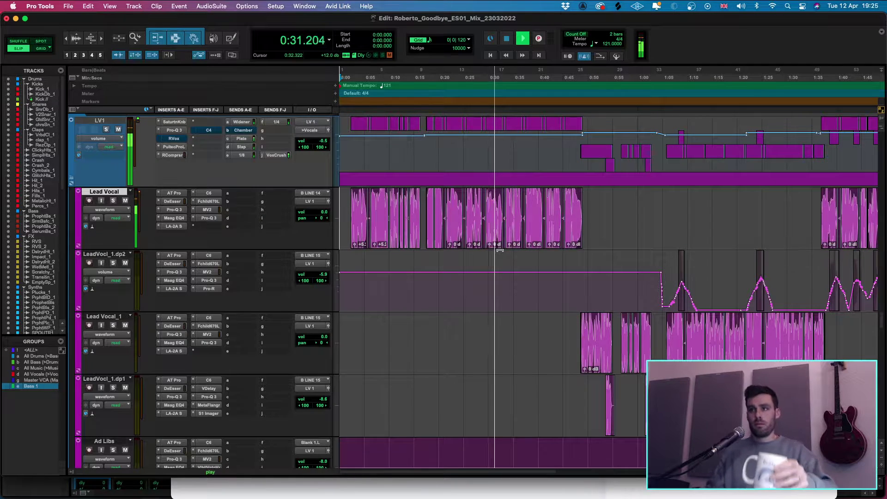
- Examine the handover from Lead Vocal to Lead Vocal_1 around 0:48 and the Lead Vocal_1 phrases up to 0:55 during playback
scroll(508, 249, right, 5)
scroll(510, 253, left, 3)
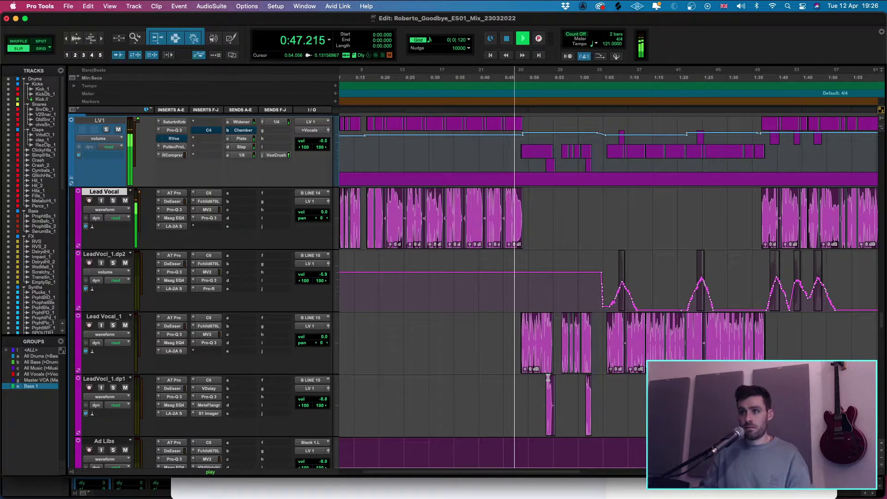
click(524, 390)
key(super+bracketright)
key(super+bracketright)
key(super+bracketright)
key(super+bracketright)
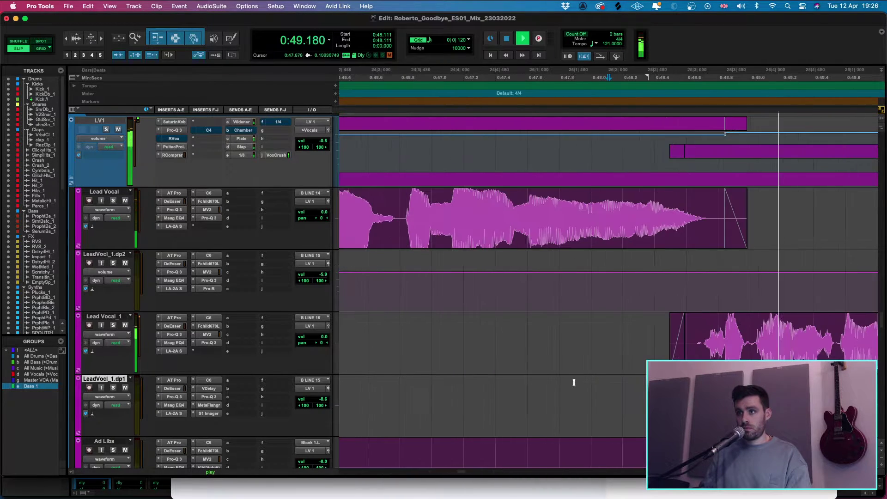
key(super+bracketleft)
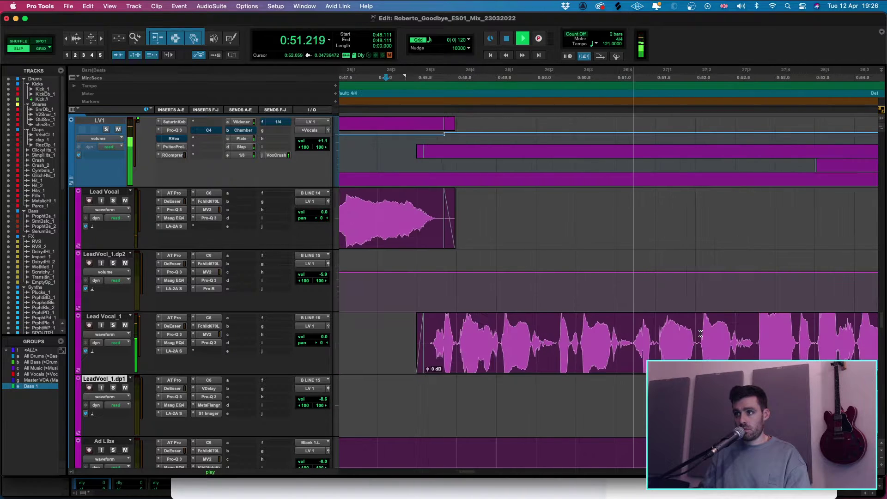
key(super+bracketleft)
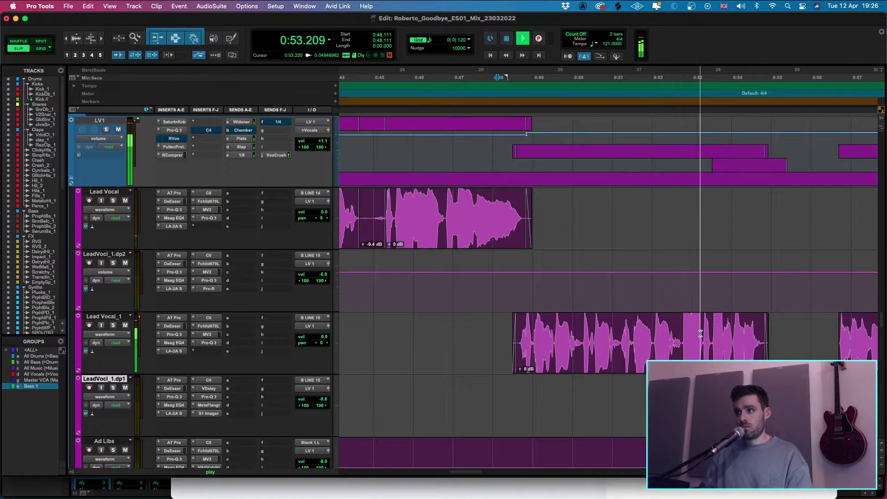
key(super+bracketright)
key(super+bracketright)
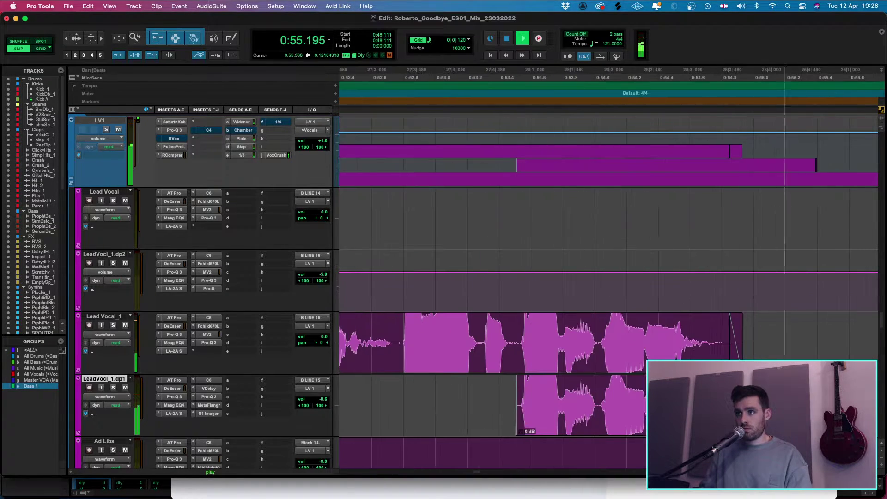
- Trim LeadVocl_1.dp1's end to match Lead Vocal_1 near 0:54.9, fade both ends, and play the following phrase from 0:57.213
drag(757, 342, 733, 342)
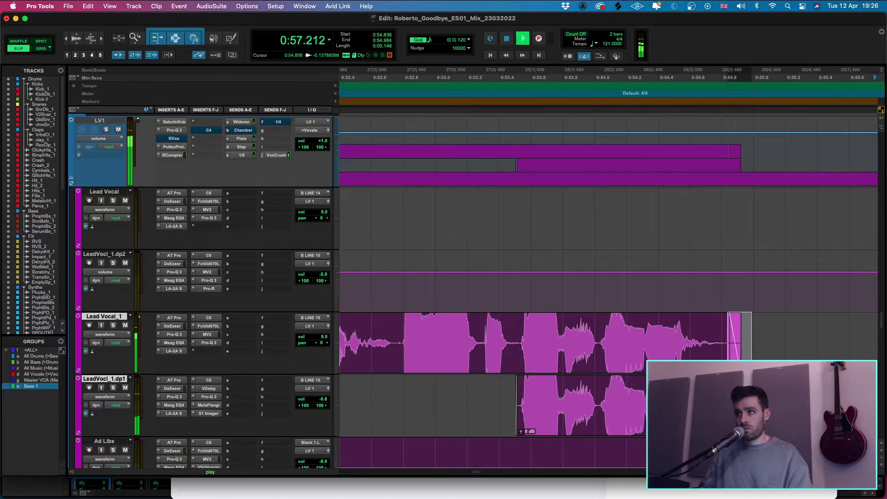
key(super+bracketleft)
key(super+bracketleft)
key(super+bracketleft)
click(693, 77)
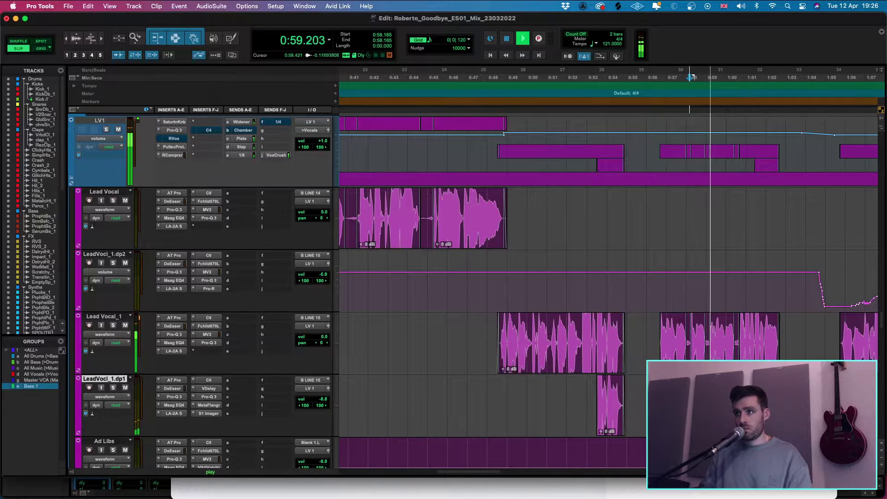
click(670, 332)
key(super+bracketright)
key(super+bracketright)
key(super+bracketright)
key(space)
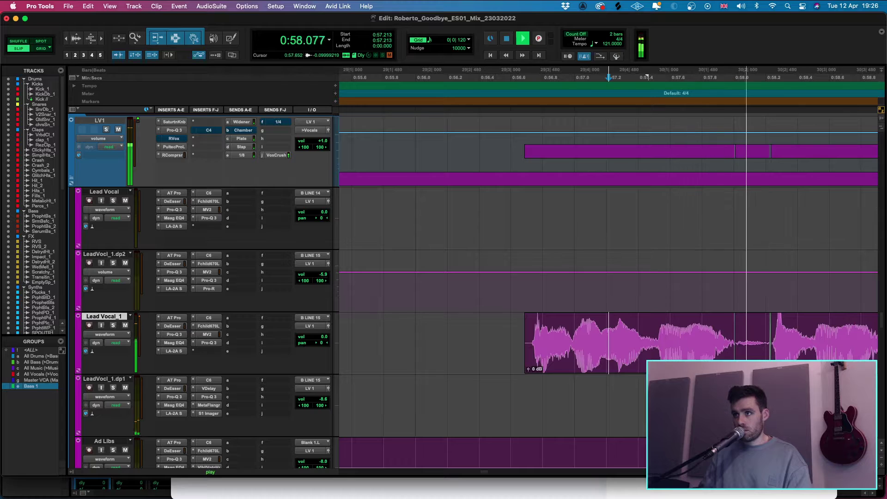
- Play the handover from Lead Vocal to Lead Vocal_1 in the full mix from 0:48.146
key(super+bracketleft)
key(super+bracketleft)
key(space)
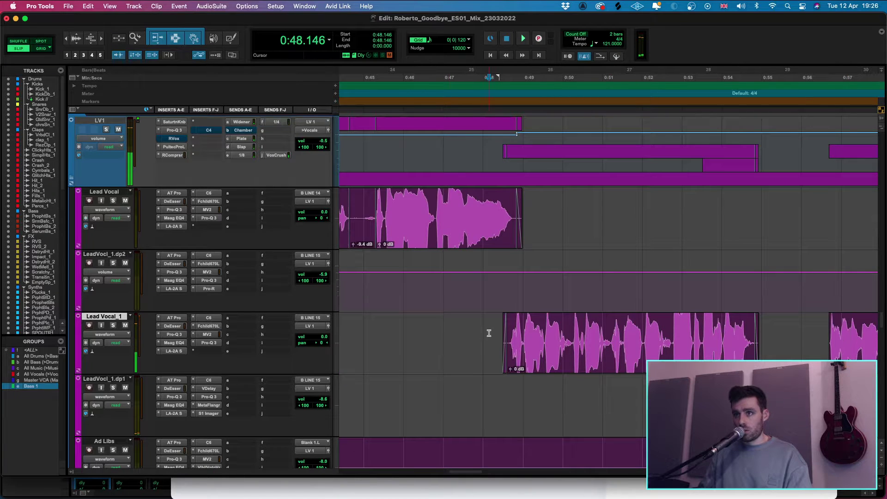
key(super+bracketright)
key(space)
key(super+bracketright)
key(super+bracketright)
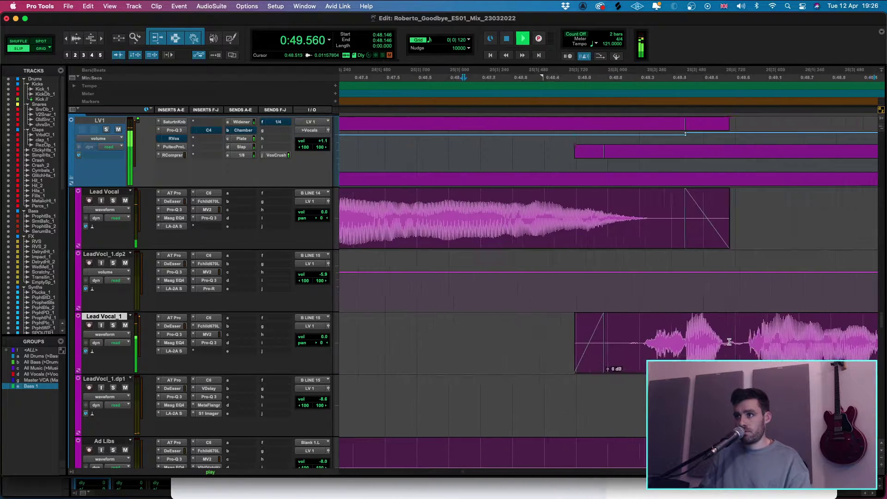
key(space)
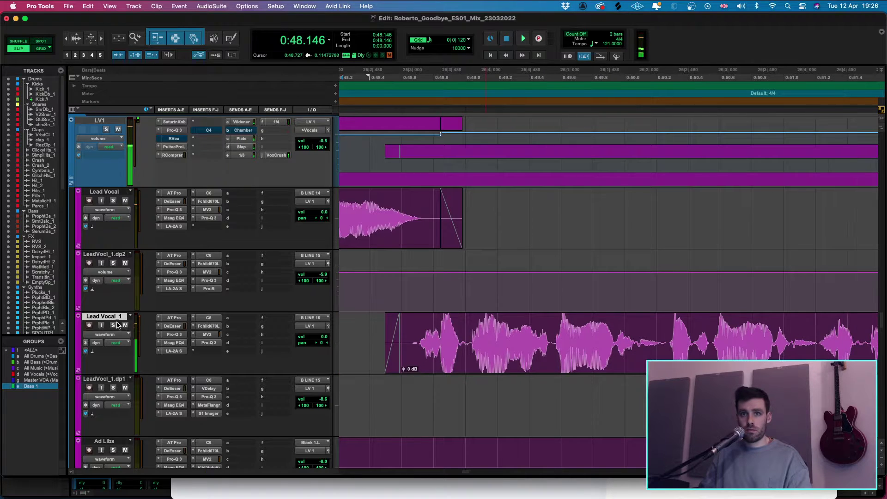
- Solo Lead Vocal_1 and lower its breath from 0:50.076 to 0:50.262 as a separate clip with faded edges
click(487, 339)
key(space)
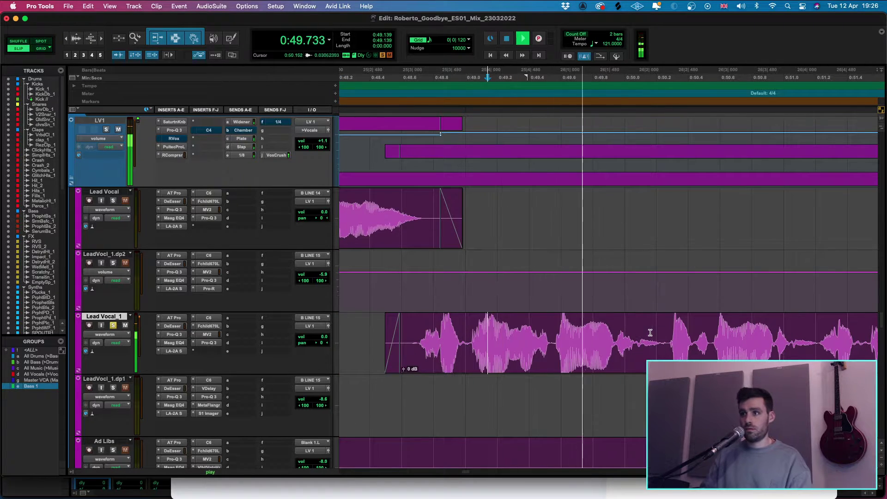
drag(636, 337, 666, 332)
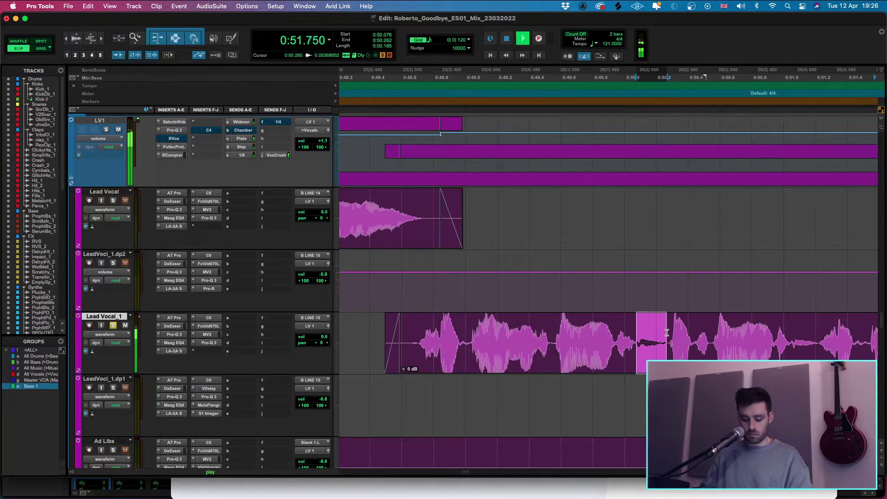
triple_click(628, 362)
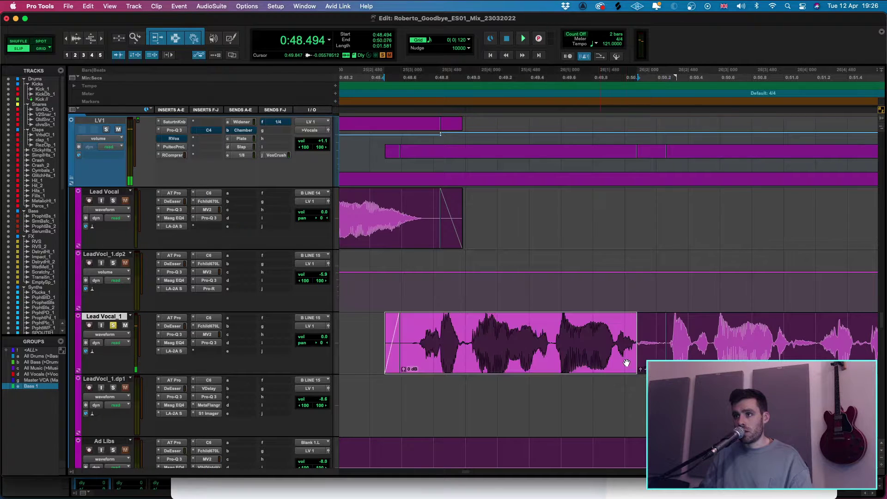
- Play on from 0:49.911 and lower the Lead Vocal_1 breath from 0:51.051 to about 0:51.21 to -7.5 dB with faded edges
click(610, 339)
key(space)
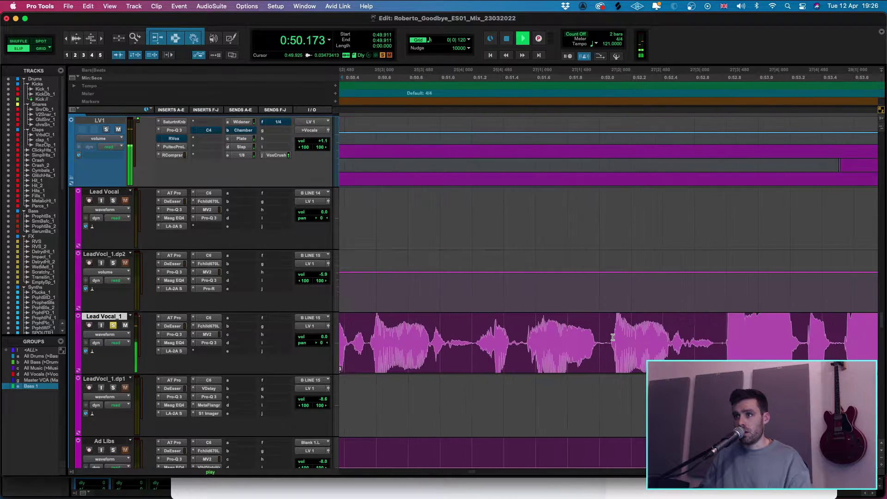
key(space)
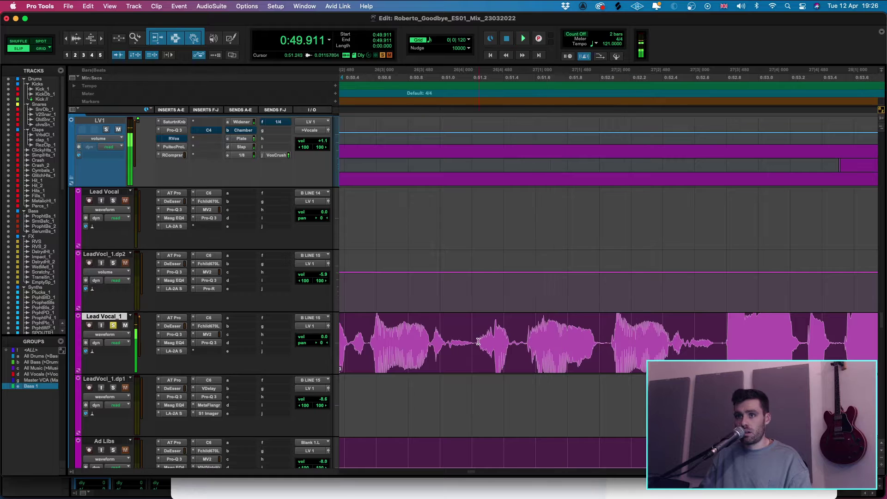
drag(473, 344, 451, 374)
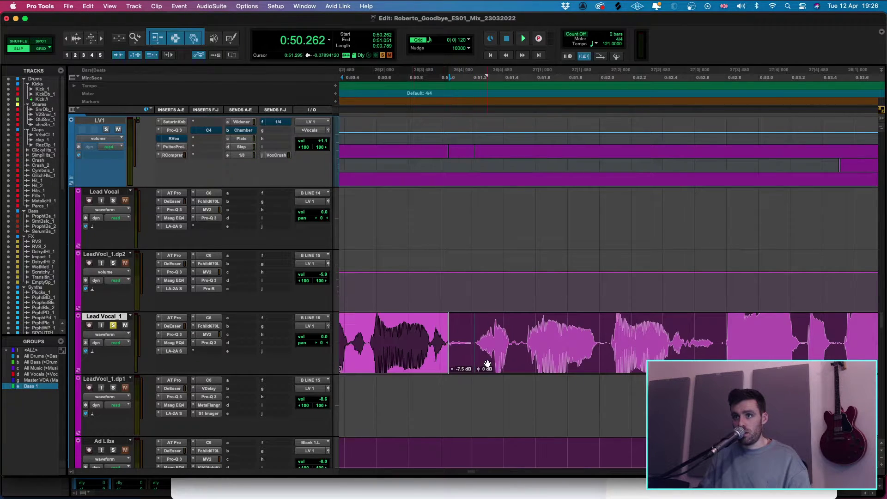
click(436, 332)
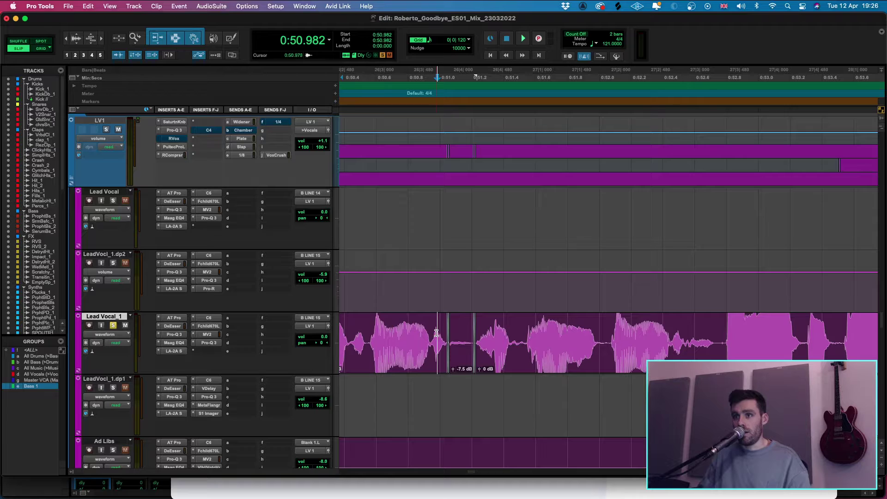
- Play from 0:51.948 and lower the Lead Vocal_1 breath from 0:52.543 to 0:52.761 to -8.5 dB with faded edges
click(594, 346)
key(space)
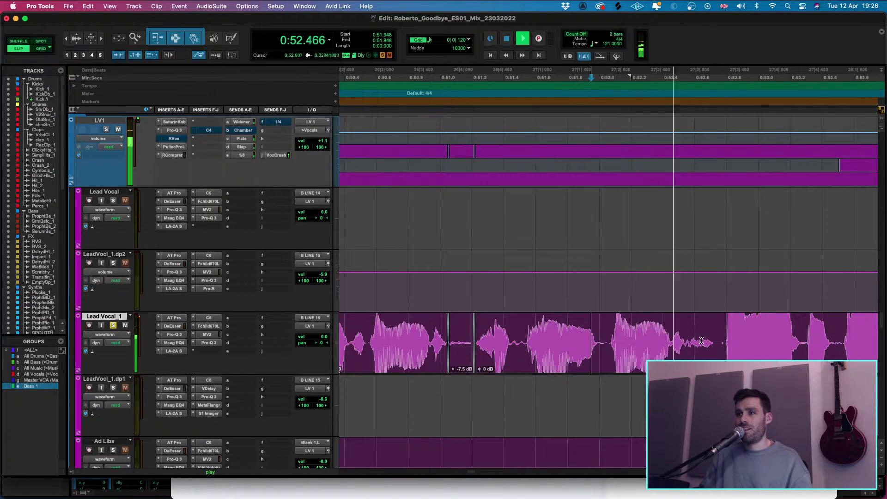
key(space)
drag(720, 344, 687, 356)
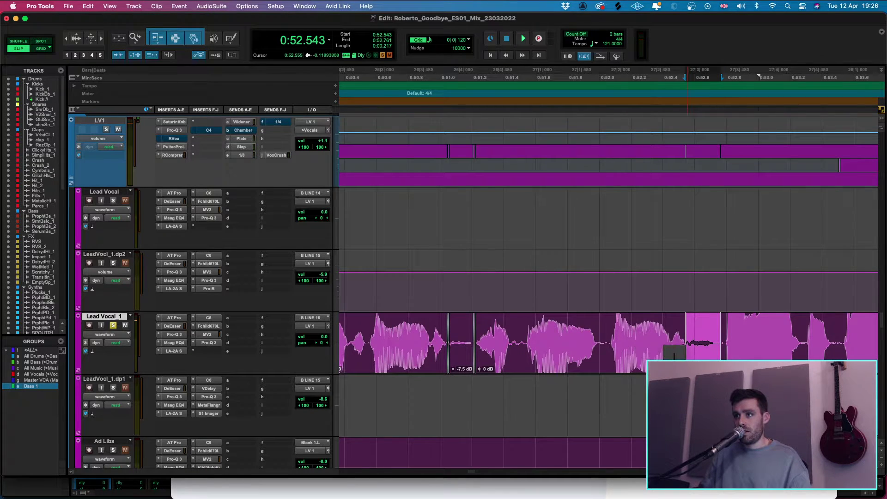
click(640, 356)
shift+click(778, 352)
- Delete the quiet sliver of Lead Vocal_1 after the breath, about 0:52.77 to 0:52.79, and fade in the next clip
click(706, 342)
key(super+bracketright)
key(super+bracketright)
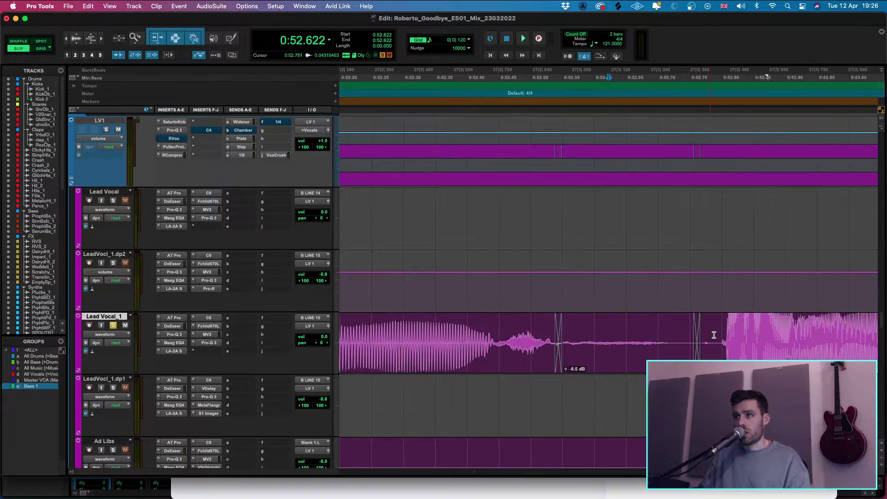
key(Delete)
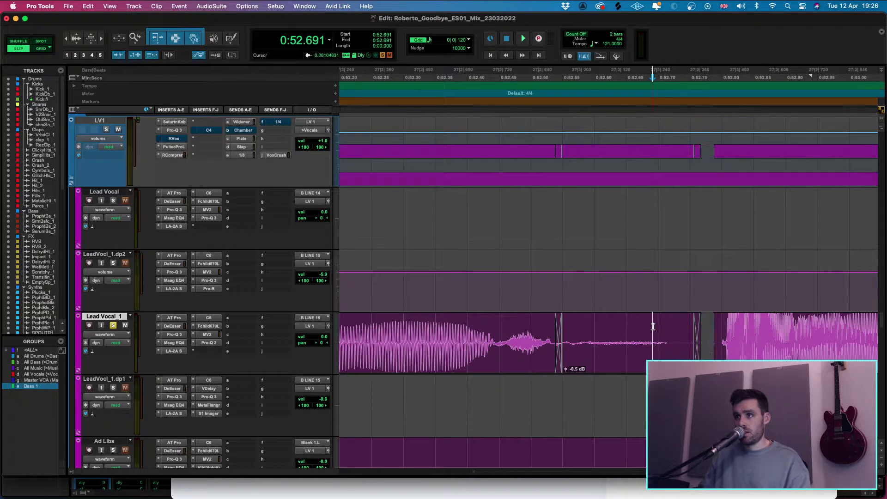
key(space)
- Play Lead Vocal_1 from 0:52.545 and select the ends of the Lead Vocal_1 and LeadVocl_1.dp1 phrases from 0:54.828 to 0:55.379
click(560, 318)
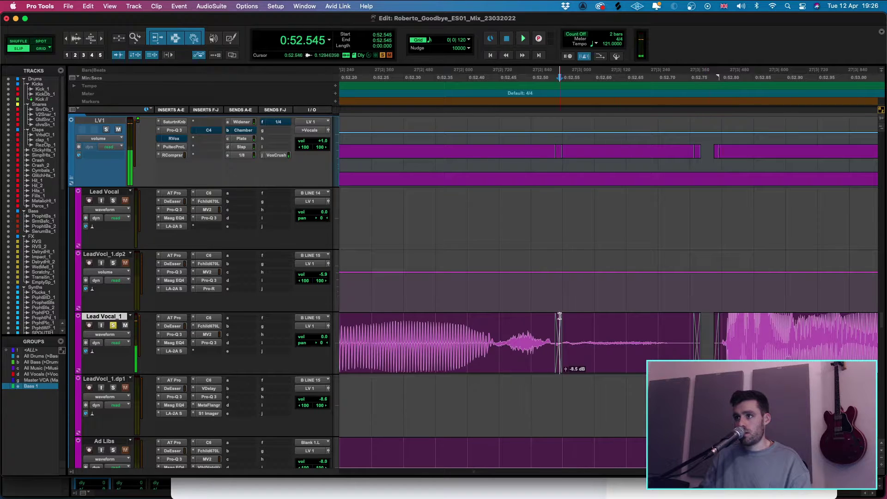
key(space)
key(super+bracketleft)
key(super+bracketleft)
key(super+bracketleft)
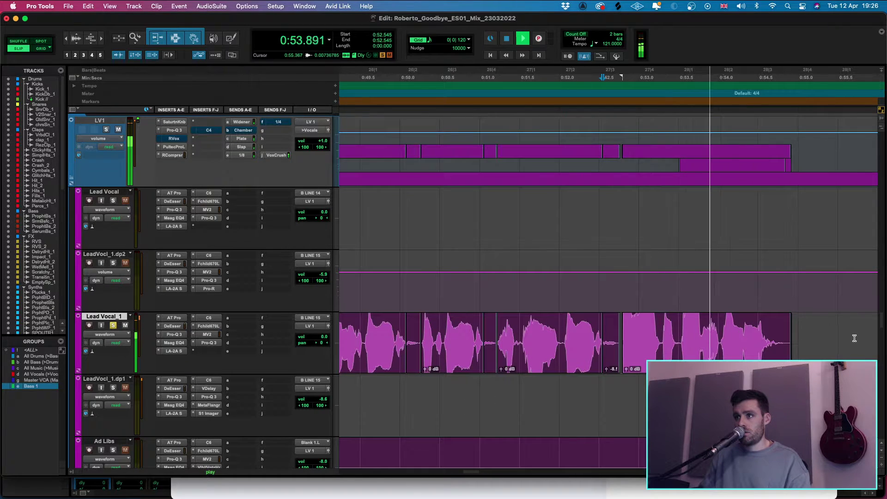
key(Down)
key(Up)
key(super+bracketleft)
key(super+bracketleft)
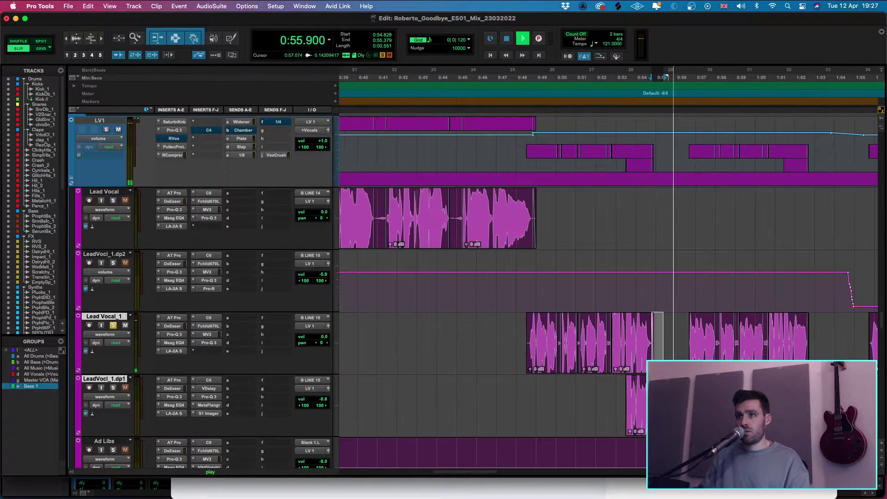
key(space)
- Select the start of the first Lead Vocal_1 clip from 0:48.413 to 0:48.529
click(526, 333)
key(super+bracketright)
key(super+bracketright)
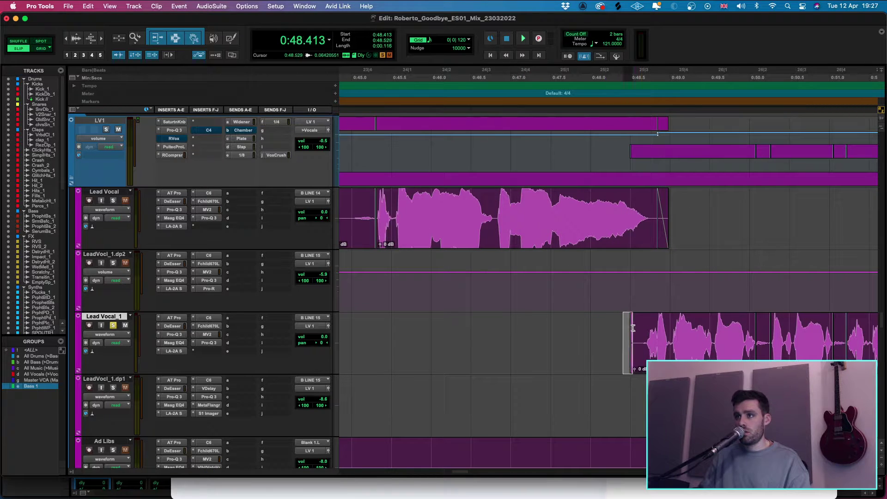
- Play from 0:57.028 and take Lead Vocal_1 out of solo to hear it in the full mix
key(super+bracketleft)
key(super+bracketleft)
key(super+bracketleft)
key(super+bracketleft)
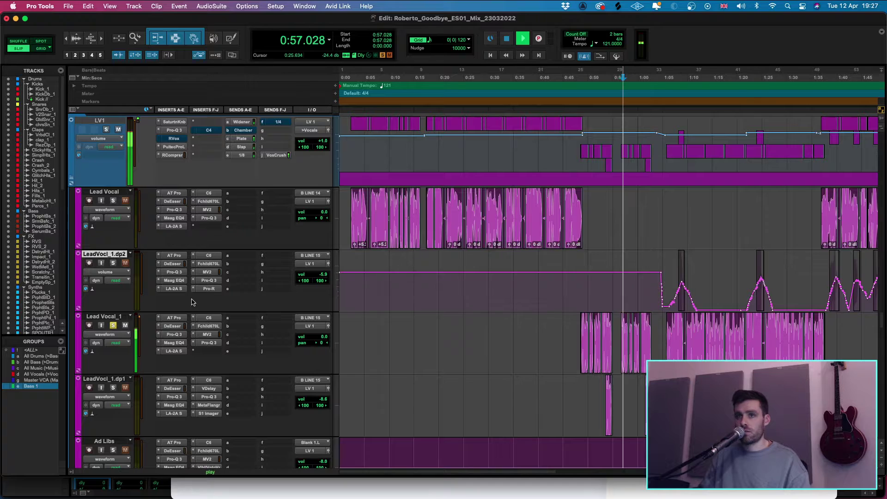
click(114, 325)
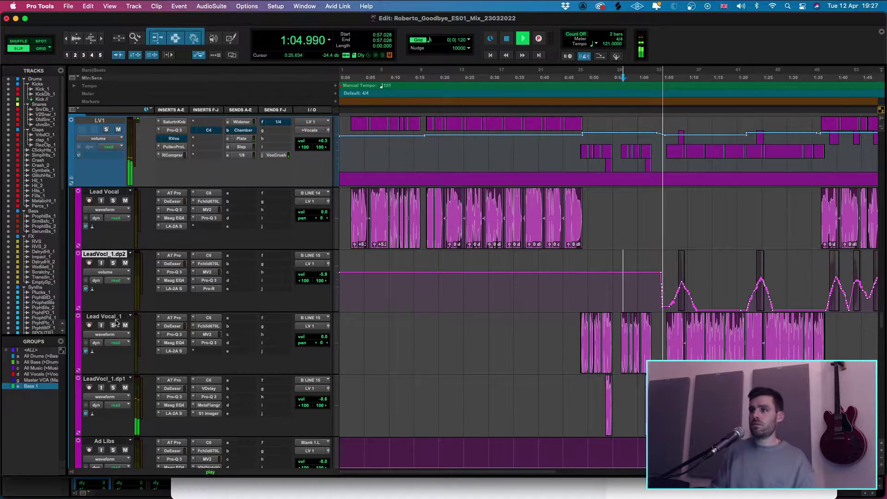
- Examine the lead vocal, double and Ad Libs tracks across the song while the full mix plays up to about 1:36
scroll(411, 394, right, 10)
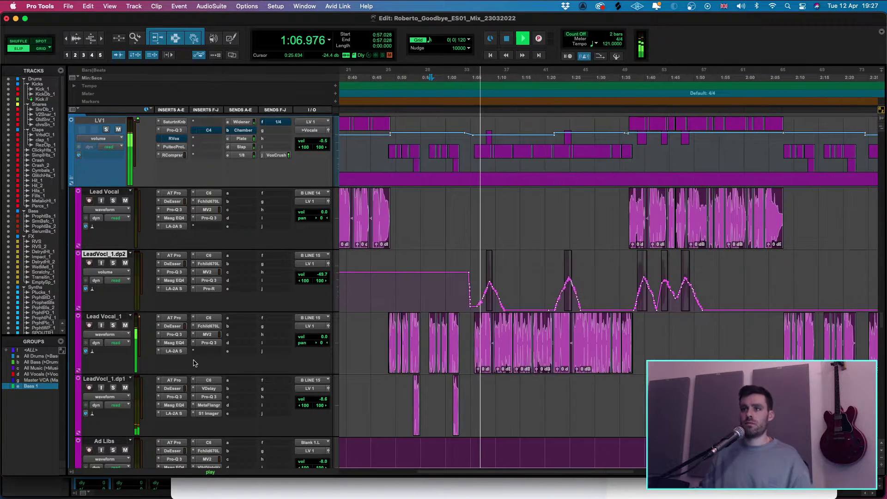
scroll(411, 394, up, 2)
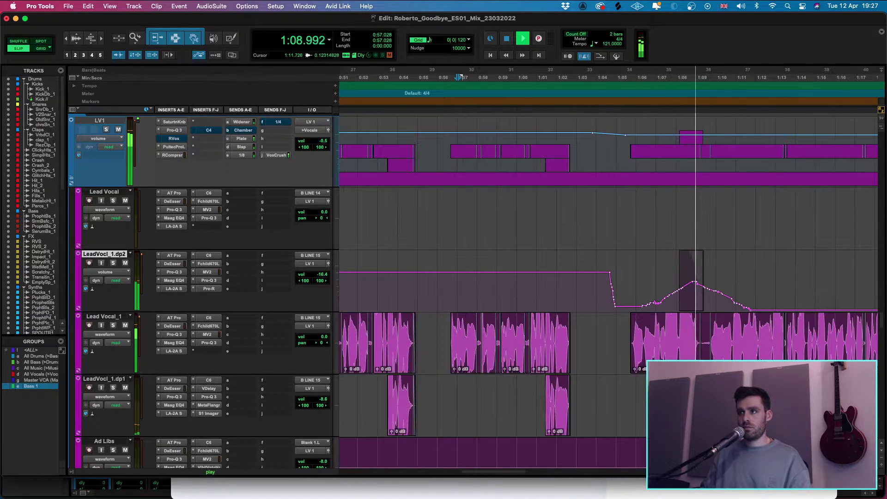
scroll(594, 352, down, 4)
scroll(595, 352, down, 5)
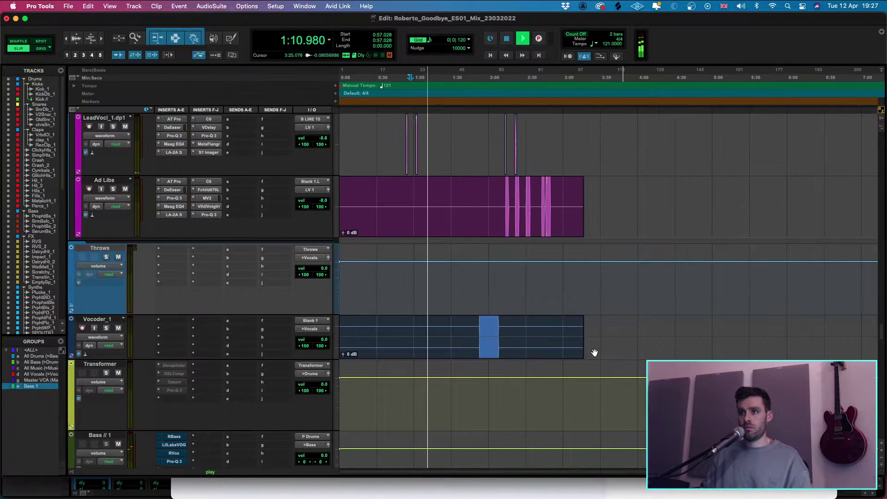
scroll(580, 303, up, 5)
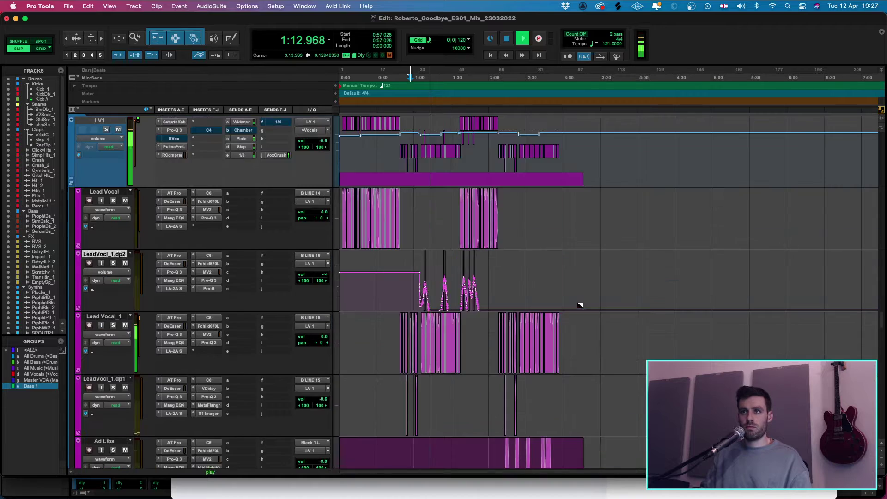
scroll(580, 303, down, 5)
scroll(580, 303, up, 5)
scroll(580, 304, up, 2)
scroll(580, 304, up, 2)
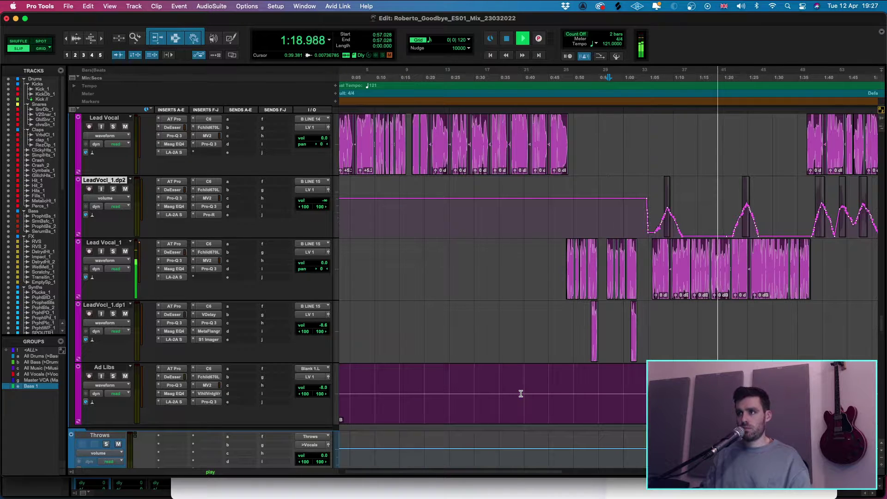
scroll(764, 319, up, 4)
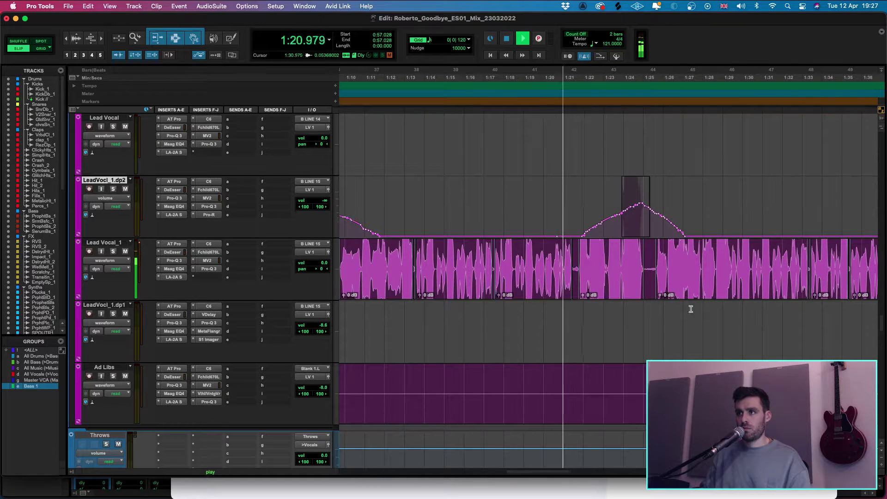
scroll(638, 297, down, 4)
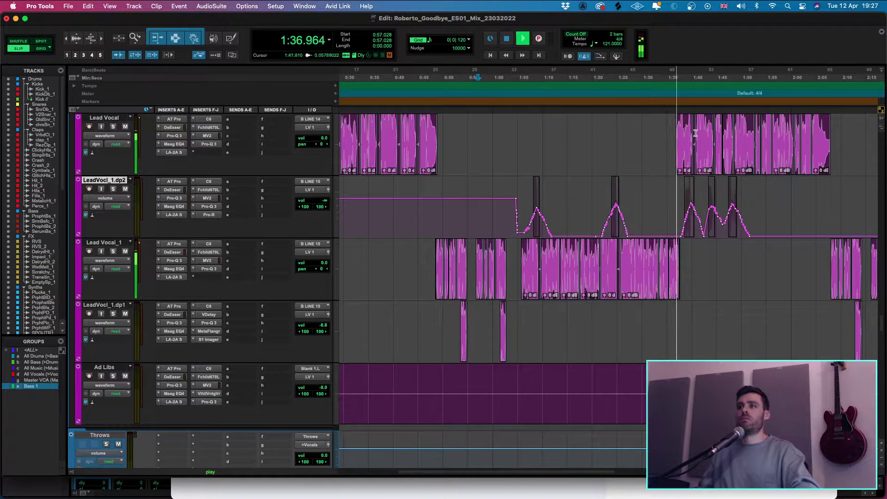
- Inspect the handover from Lead Vocal_1 to Lead Vocal around 1:37 and the LV1 bus during playback
click(666, 135)
scroll(670, 135, up, 5)
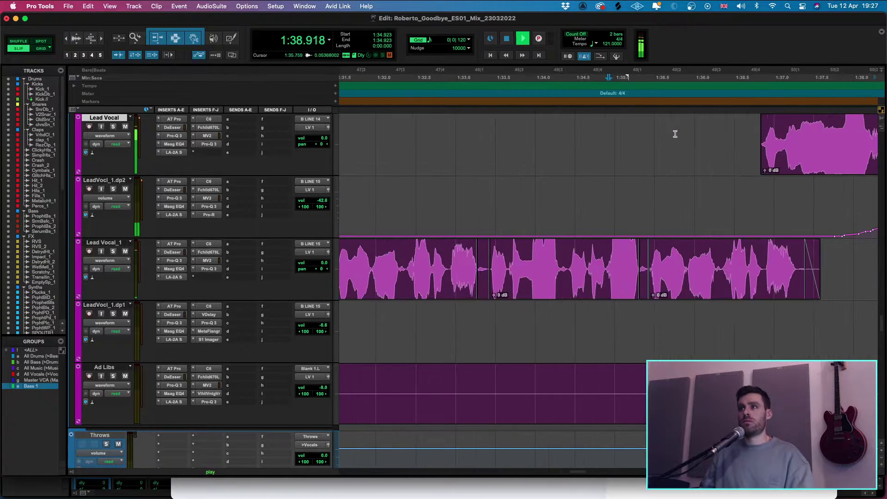
scroll(653, 134, down, 8)
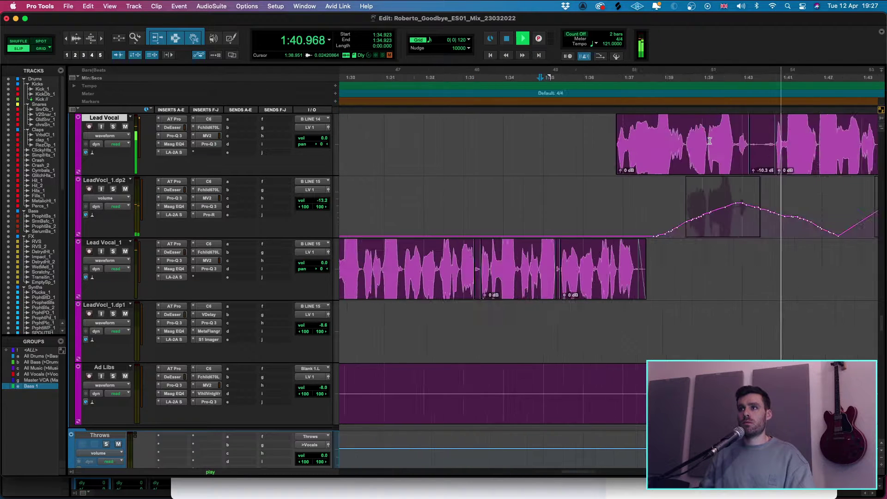
scroll(835, 164, right, 5)
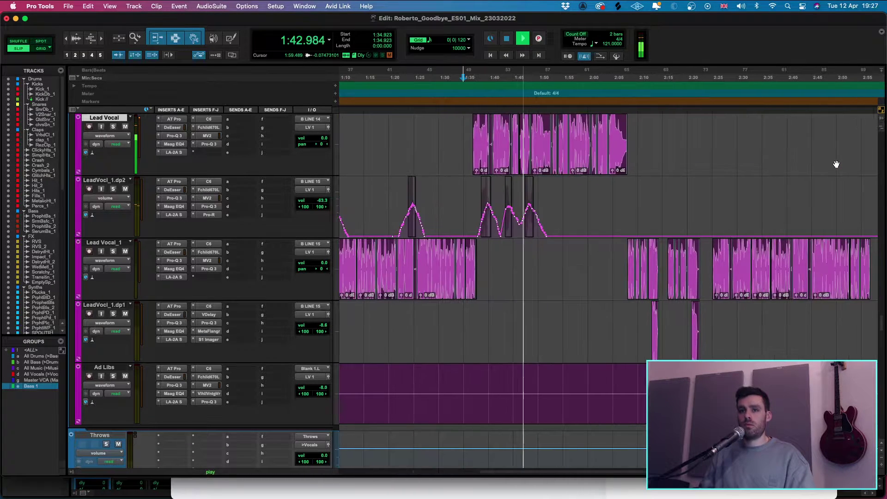
scroll(836, 164, up, 4)
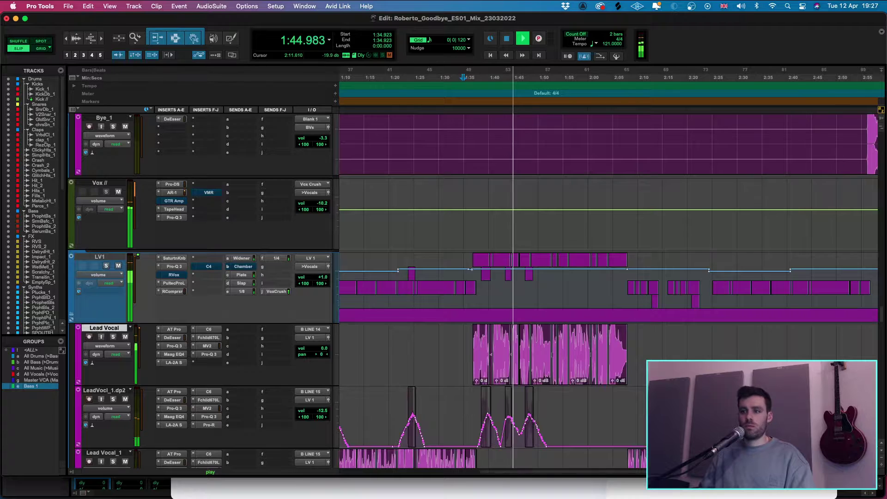
- Switch to the Mix window and bring the Vox //, LV1 and Lead Vocal channels into view
mouse_move(481, 481)
key(super+equal)
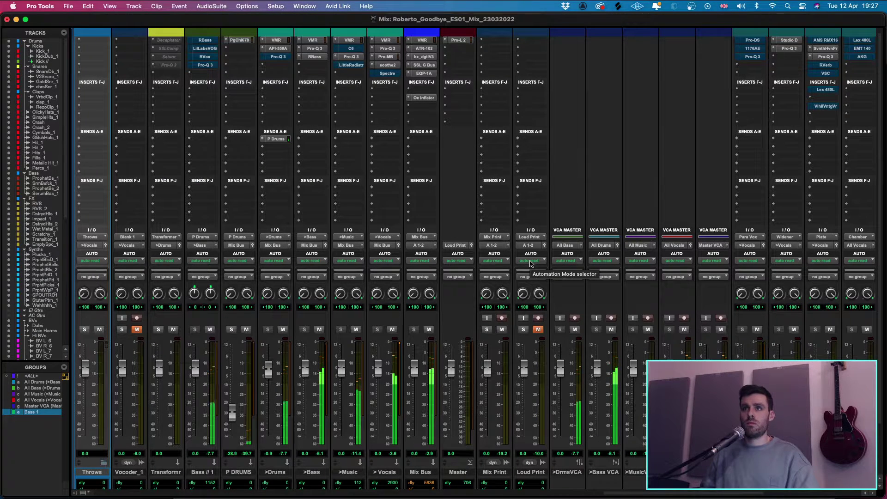
scroll(567, 276, left, 6)
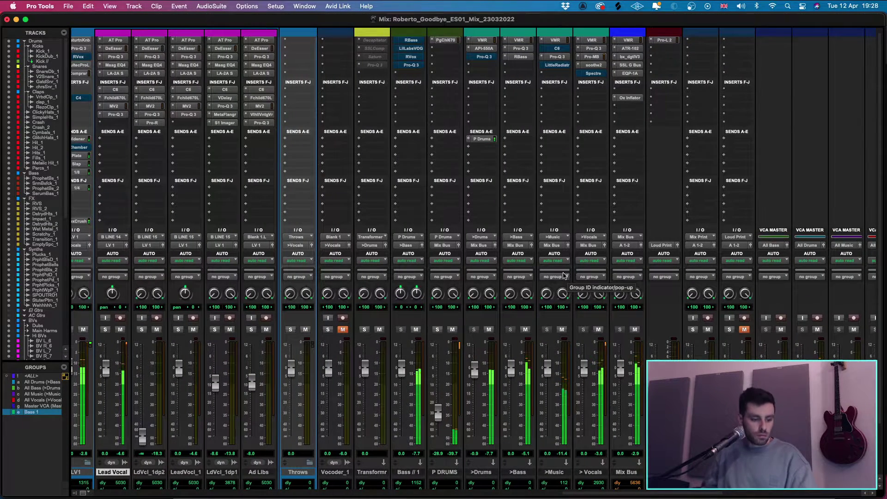
scroll(563, 276, left, 2)
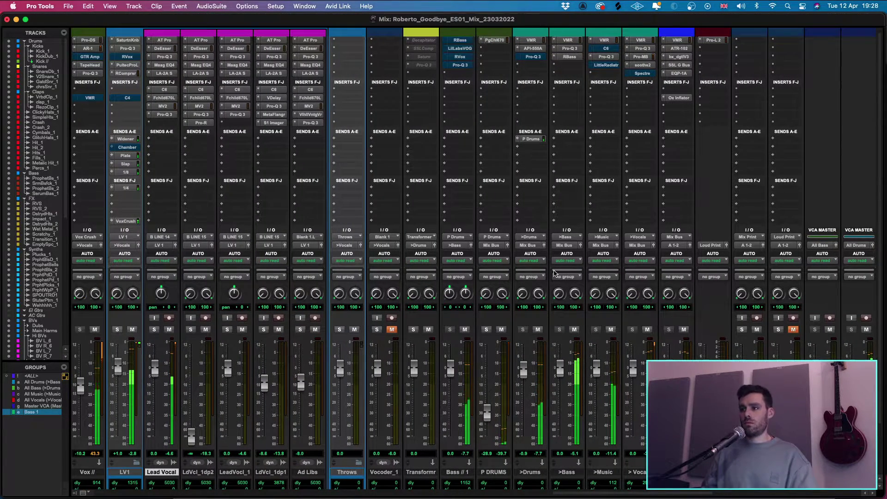
- Switch to the Edit window and remove the long silence before about 2:05 and after about 2:51 on the Ad Libs track
scroll(553, 273, left, 4)
scroll(548, 272, left, 5)
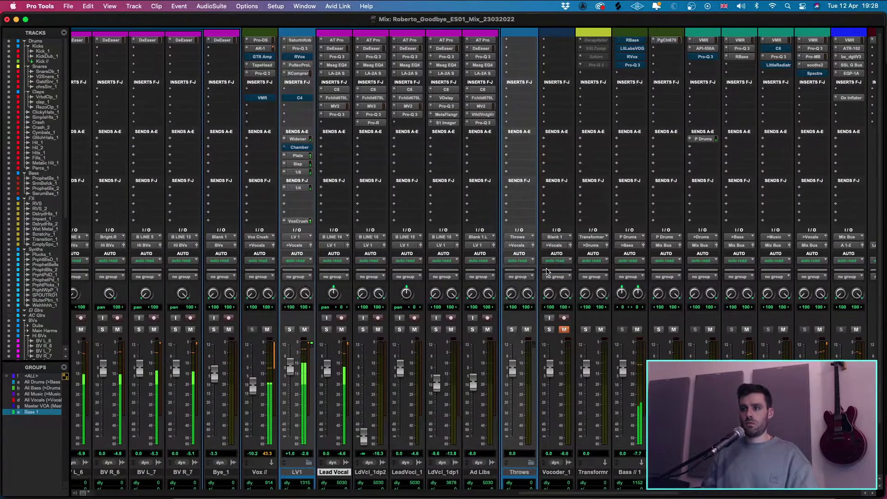
key(super+equal)
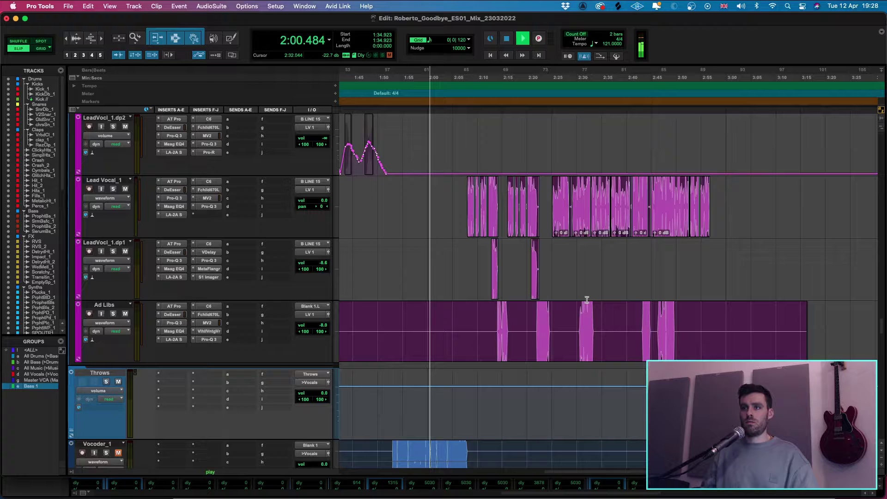
click(481, 319)
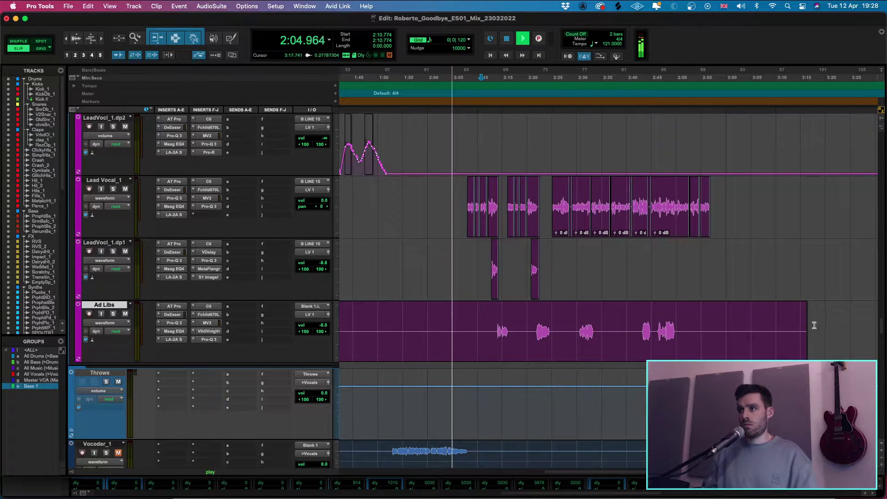
drag(806, 342, 684, 342)
key(r)
key(r)
key(r)
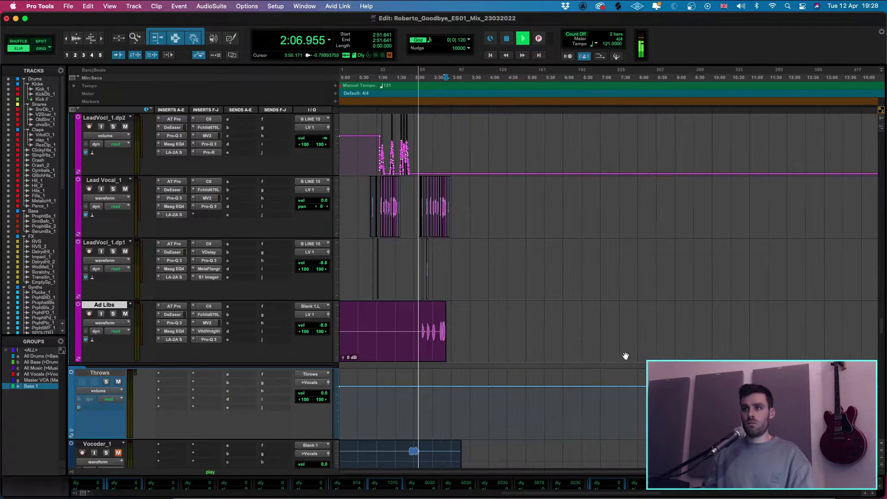
key(Delete)
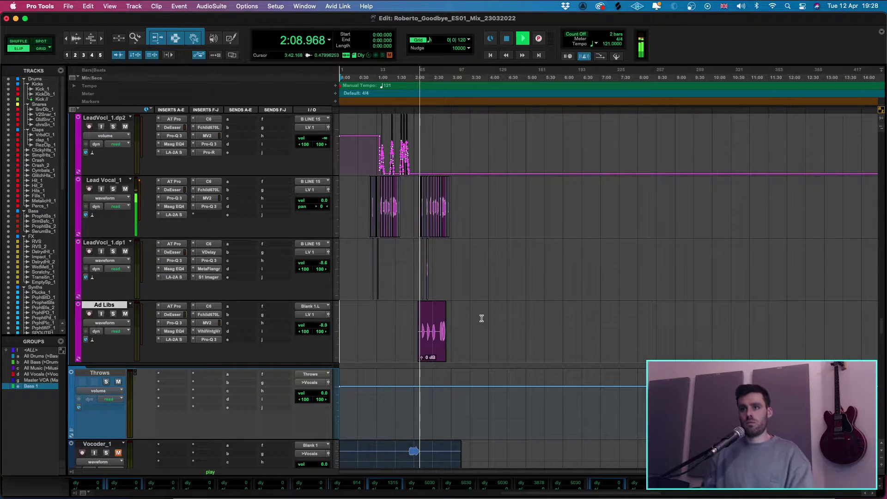
- Trim the remaining silence at the start of the Ad Libs clip up to just before the first phrase
click(481, 319)
key(t)
key(t)
key(t)
key(t)
scroll(530, 318, left, 15)
scroll(524, 316, left, 5)
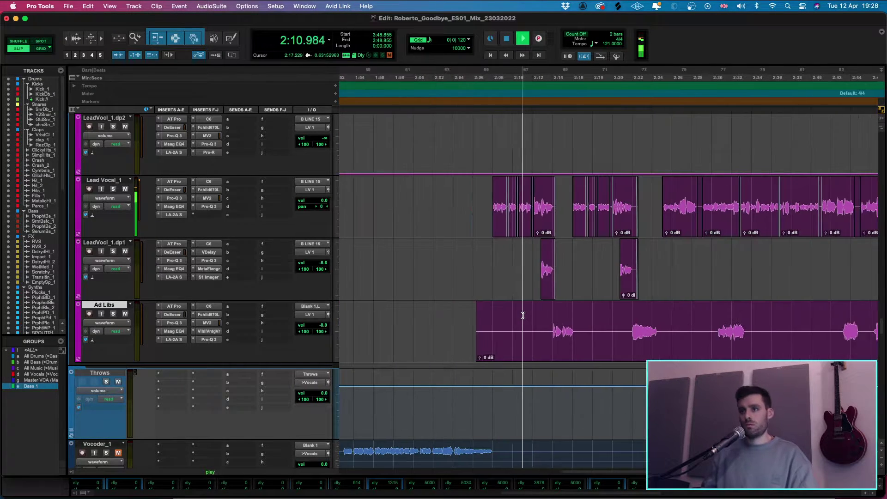
drag(440, 319, 543, 318)
key(Delete)
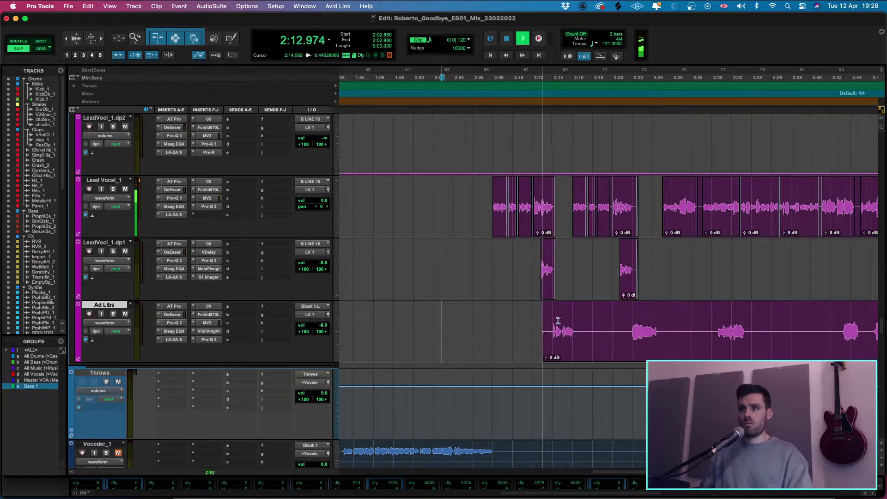
- Delete the silence between the first and second Ad Libs phrases and the silence following the second phrase
key(t)
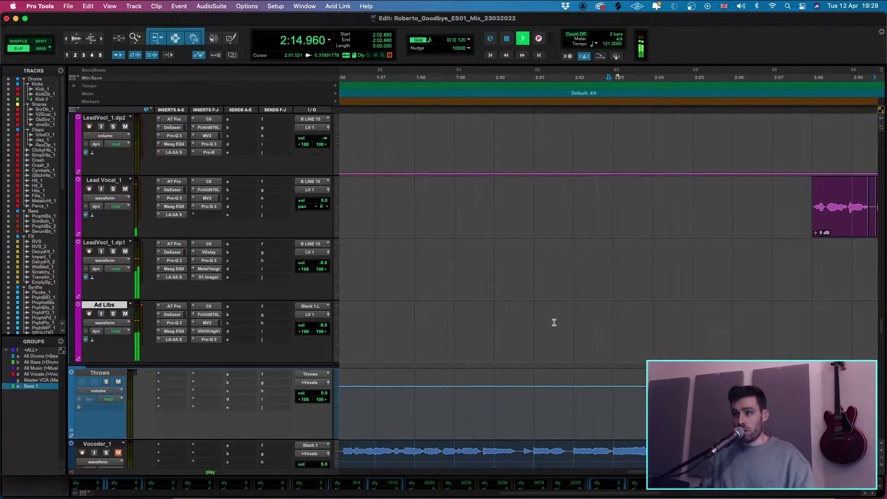
drag(725, 318, 627, 331)
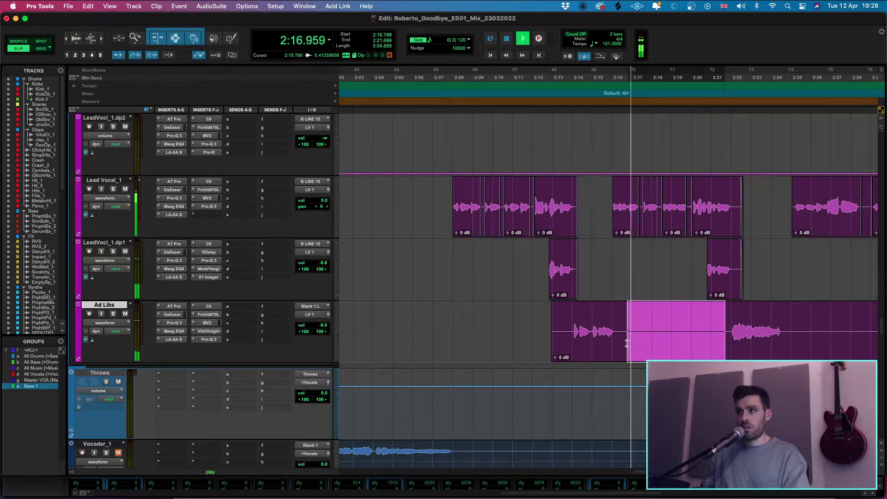
key(Delete)
drag(850, 333, 769, 345)
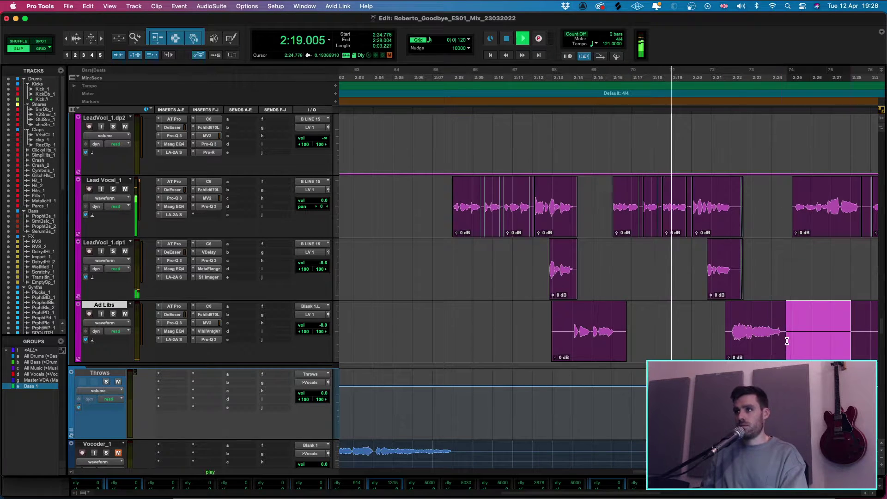
key(Delete)
- Delete the silence directly before and after the third Ad Libs phrase
drag(582, 327, 640, 330)
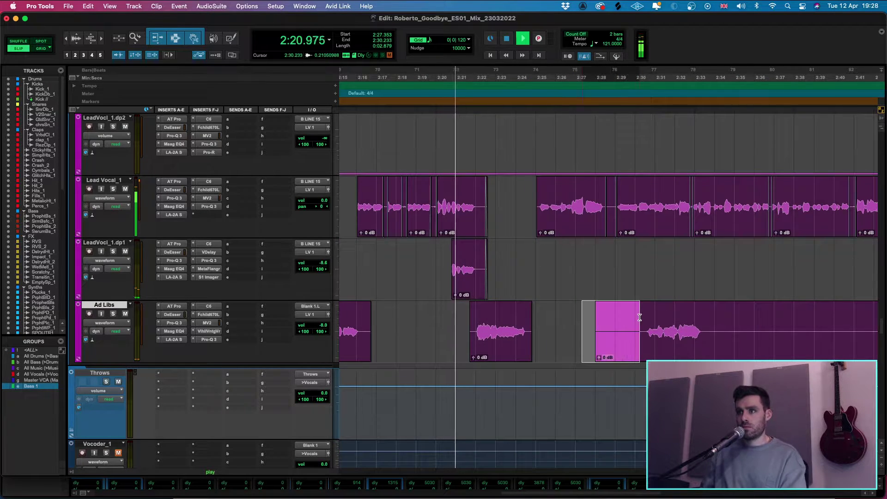
key(Delete)
drag(780, 318, 708, 332)
key(Delete)
key(super+bracketleft)
key(super+bracketleft)
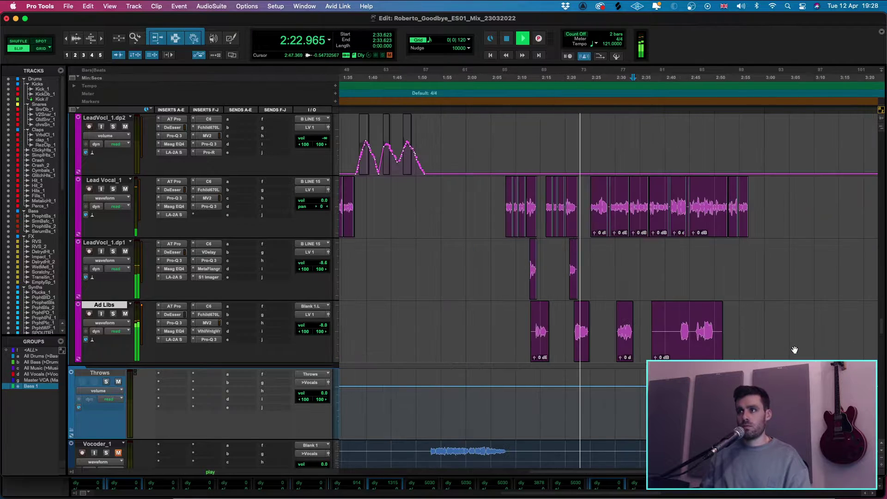
- Trim the silence before and after the last Ad Libs clip and save the session
drag(650, 319, 676, 318)
key(Delete)
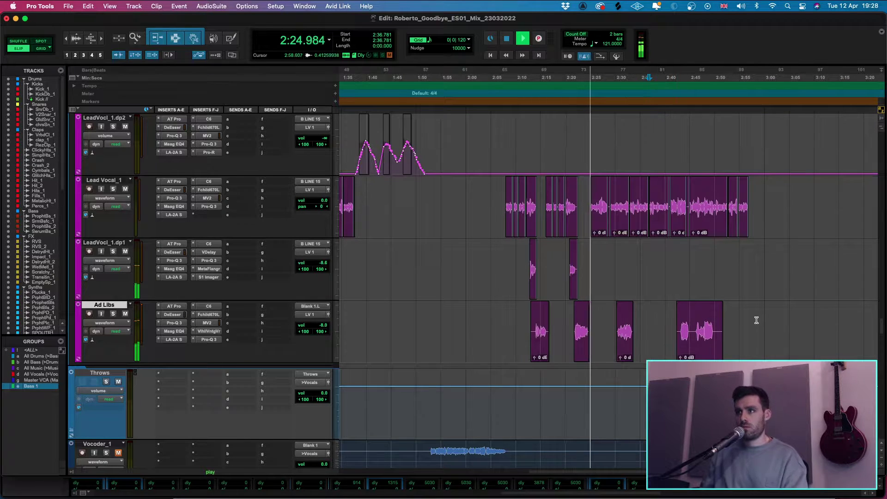
drag(757, 319, 719, 333)
key(Delete)
key(super+s)
- Review the trimmed Ad Libs clips against the lead vocal during playback and save the session again
key(super+bracketright)
key(super+bracketright)
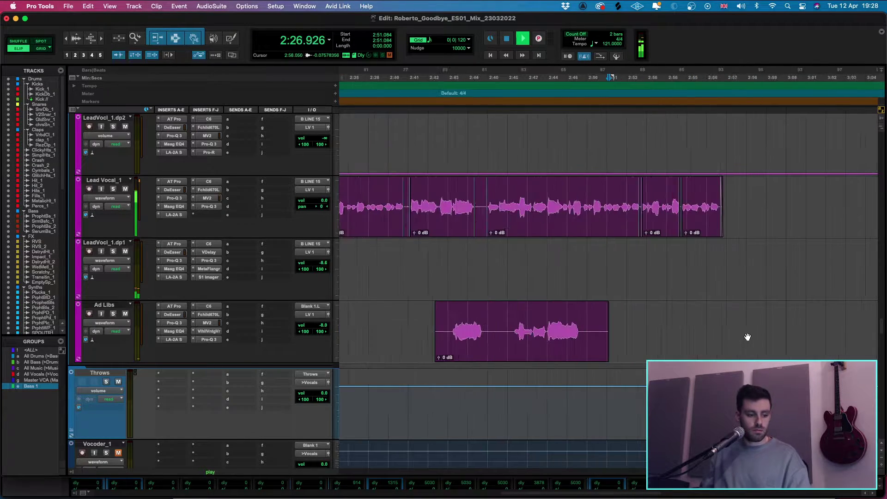
key(super+bracketleft)
key(super+bracketleft)
key(super+bracketright)
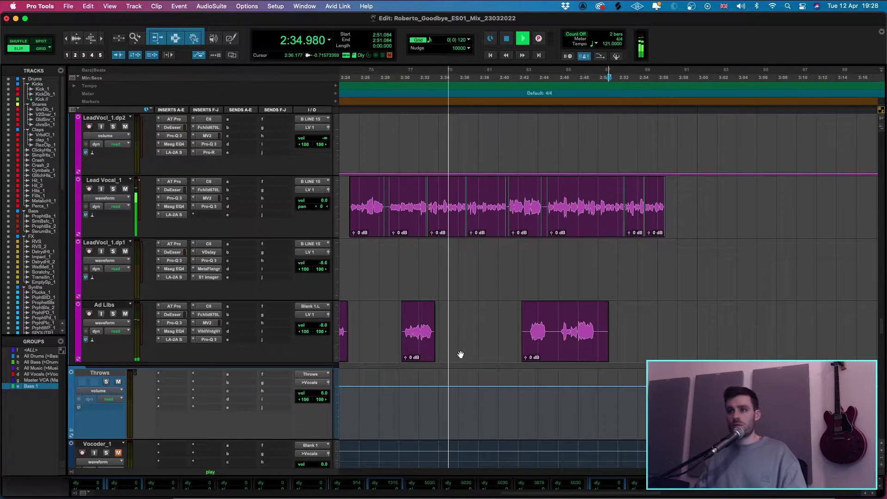
scroll(481, 327, left, 10)
scroll(481, 327, down, 3)
key(super+s)
scroll(482, 326, down, 3)
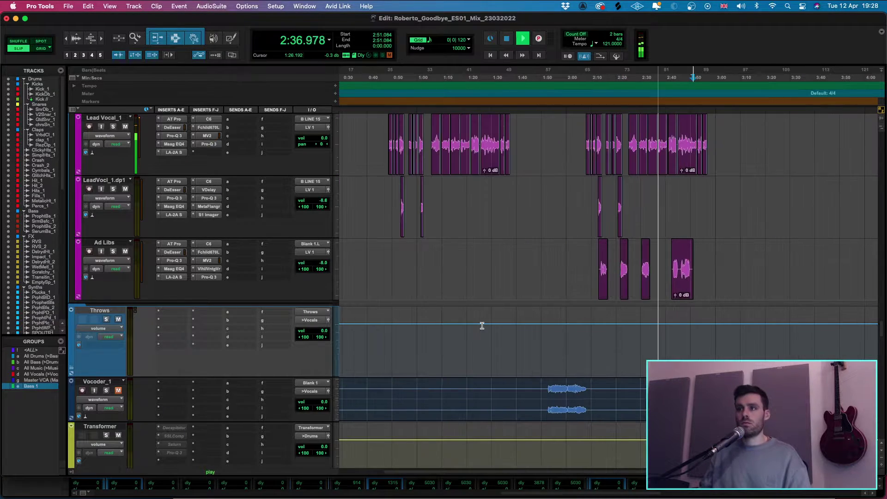
- Listen through the last Ad Libs phrases, place the edit cursor before the first clip at about 2:05, and stop playback
drag(719, 277, 582, 277)
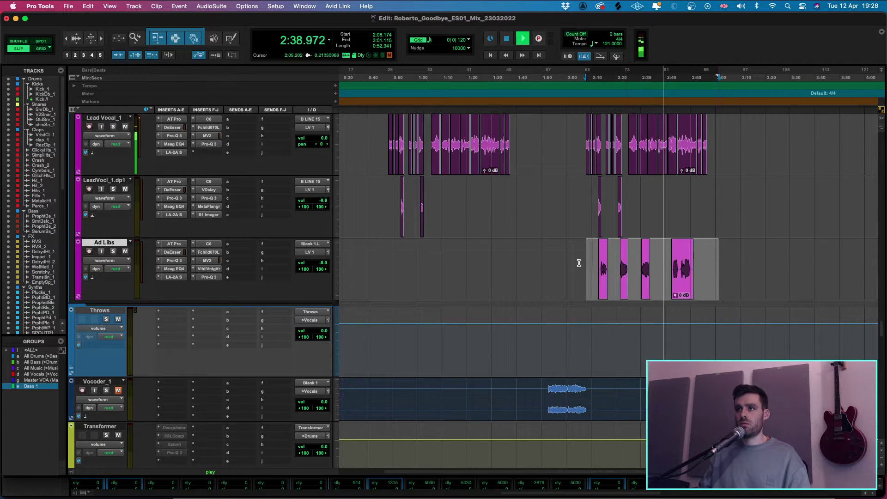
click(587, 291)
scroll(653, 288, up, 2)
scroll(652, 287, down, 2)
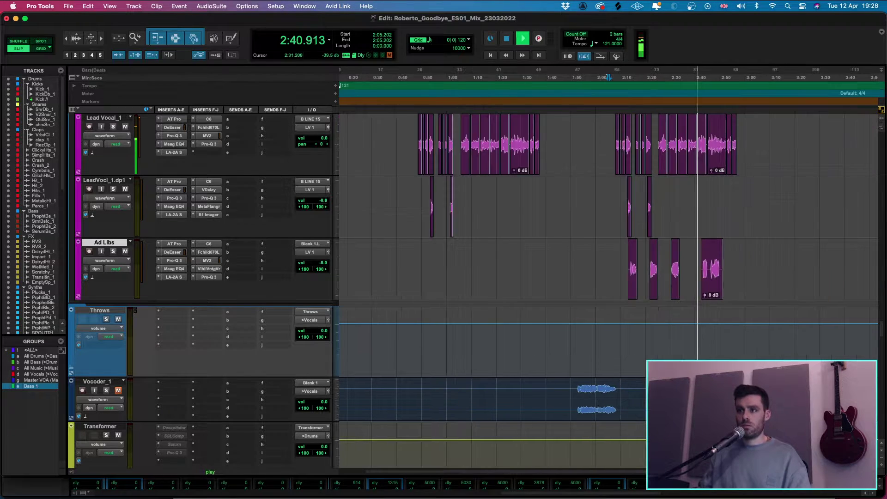
scroll(462, 277, up, 2)
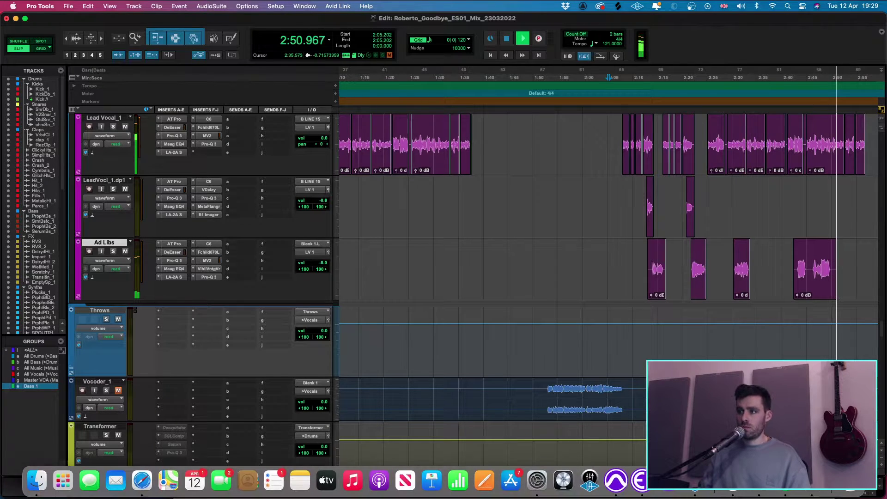
scroll(670, 249, right, 2)
key(r)
key(space)
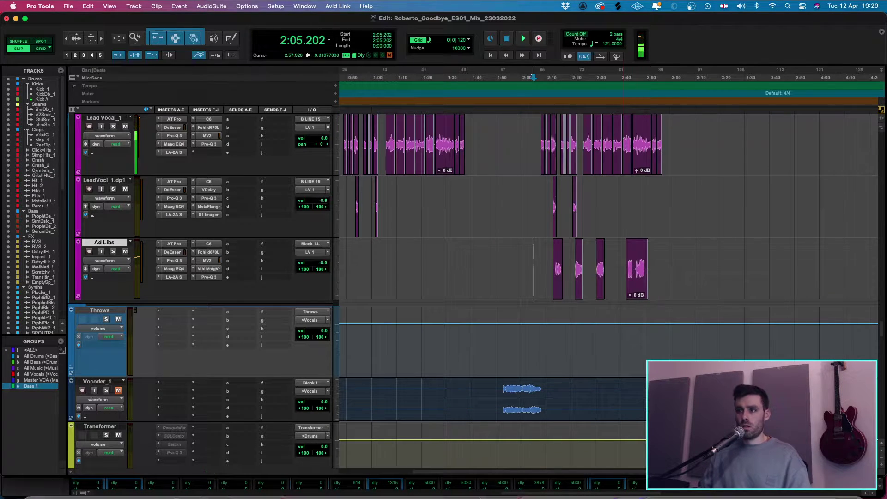
- Switch to the Filepass page in Safari, go to the client comment at marker 2:13, and return to Pro Tools
mouse_move(273, 496)
click(143, 492)
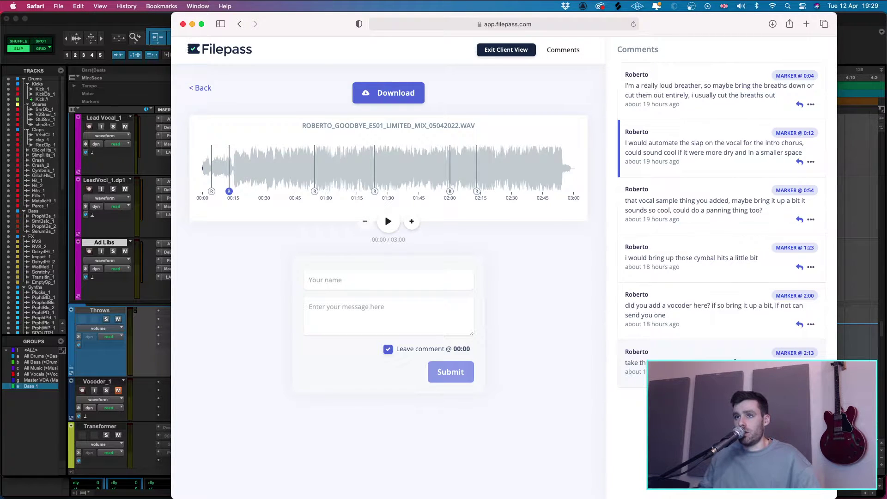
click(730, 356)
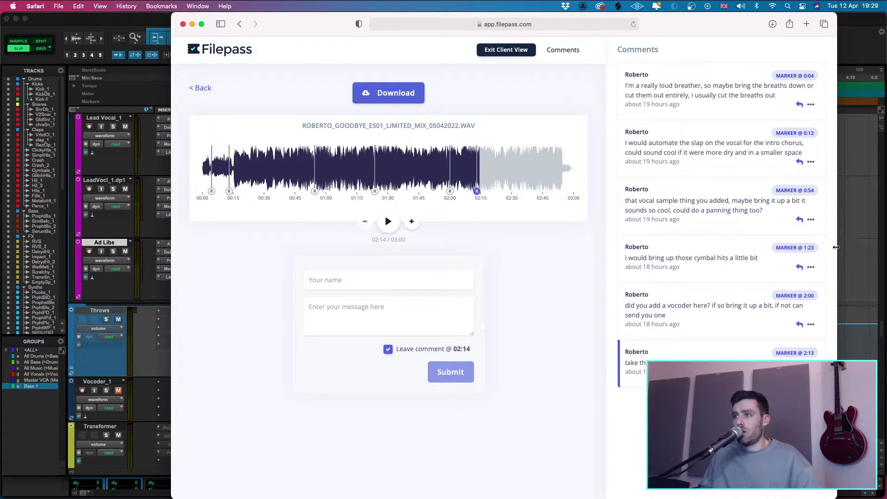
click(853, 254)
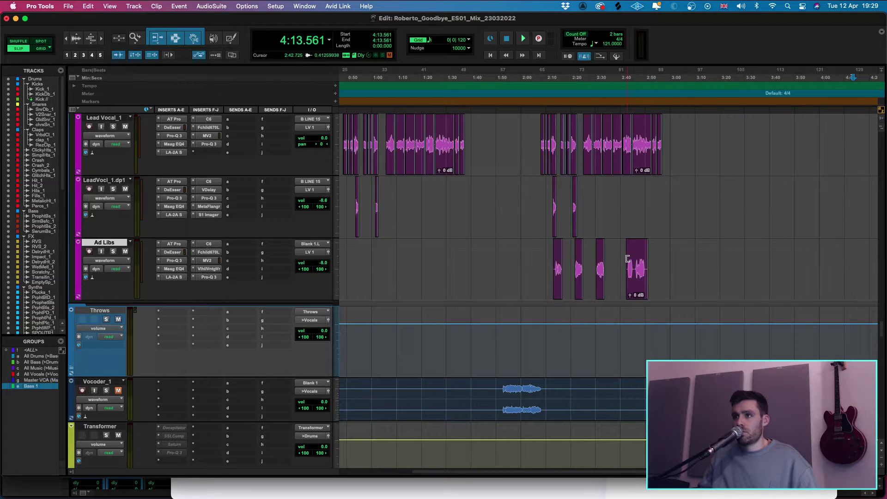
- Play the Ad Libs track from the last clip at about 2:42 and from the first clip at about 2:12
key(space)
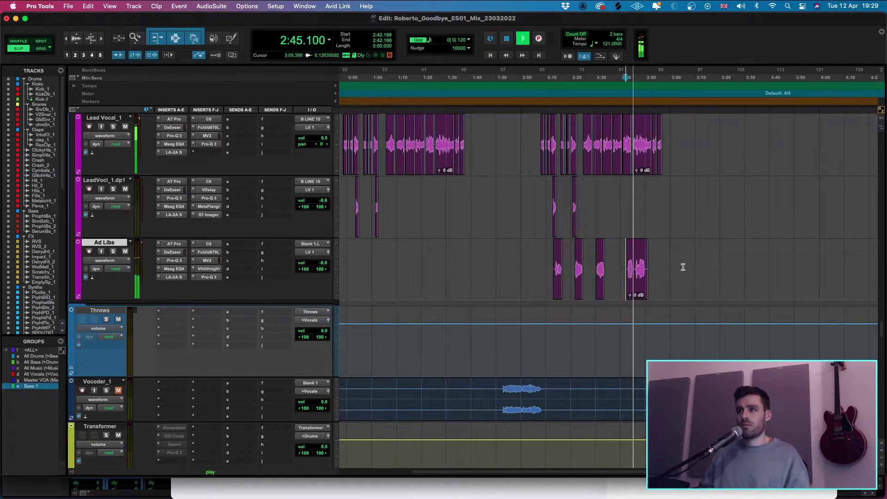
key(super+])
key(super+])
key(super+[)
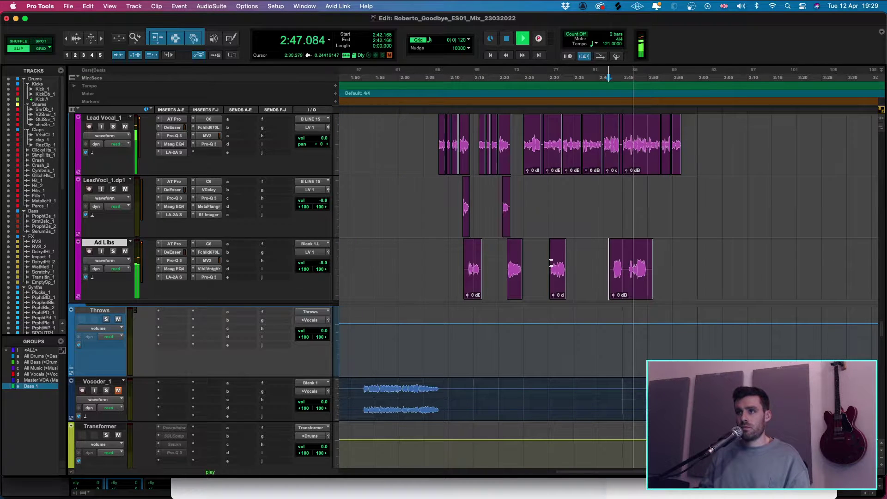
click(462, 262)
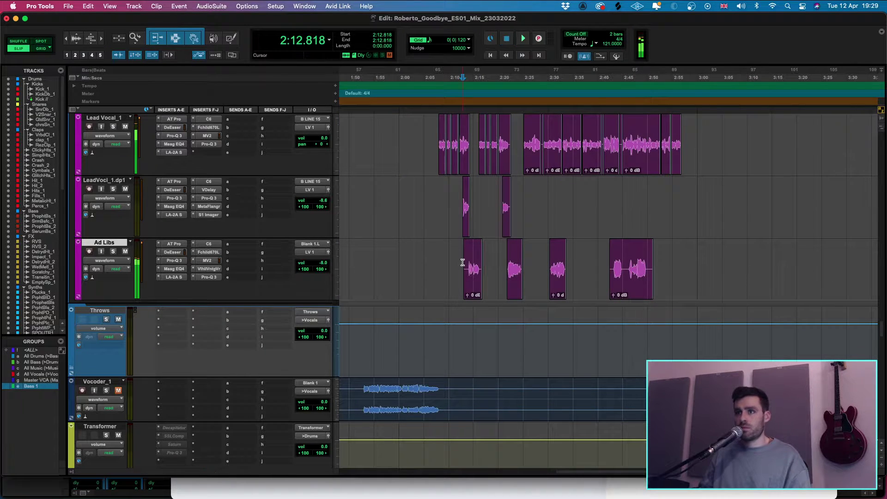
key(super+])
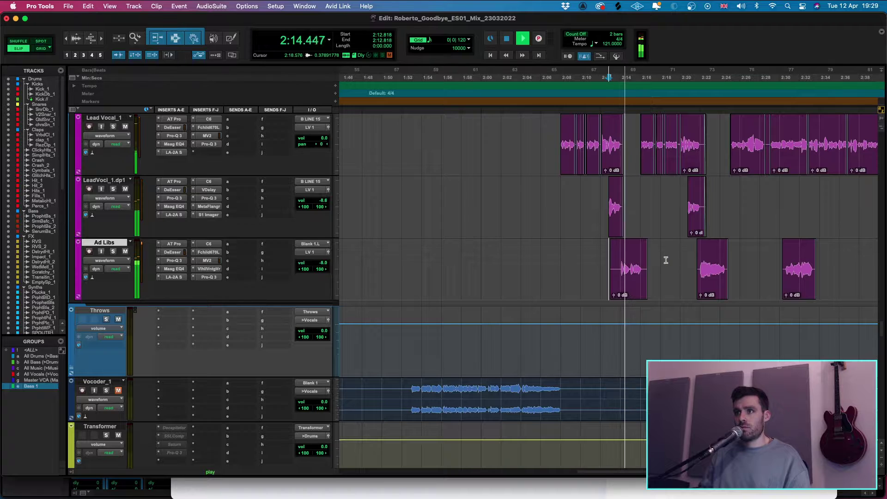
- Mute the first Ad Libs clip and play from just before it
drag(665, 261, 588, 269)
key(super+m)
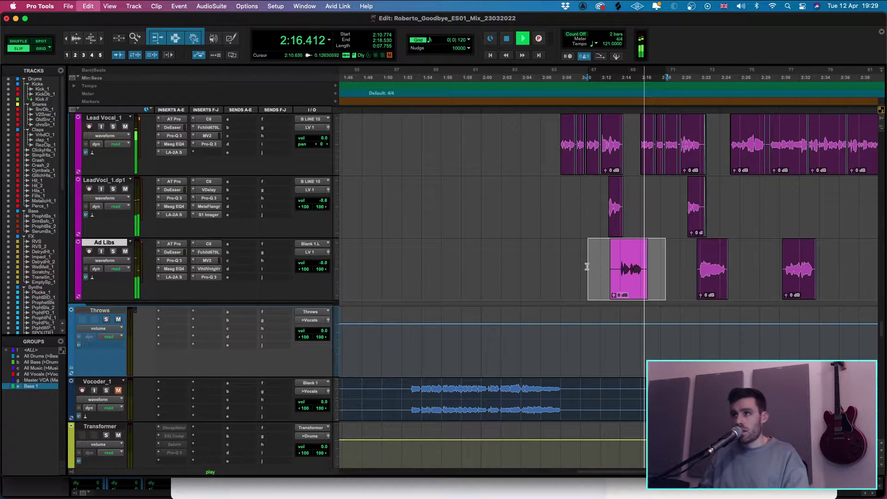
click(583, 265)
key(super+[)
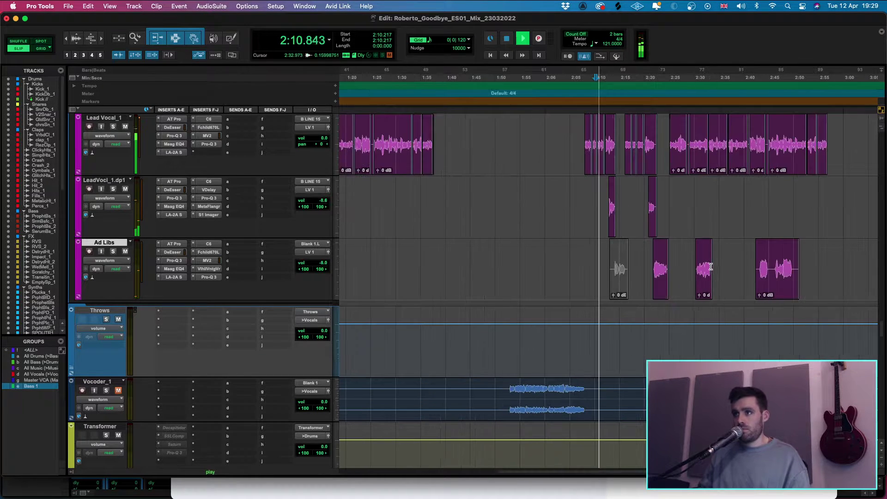
- Add a short fade-in to the start of the second Ad Libs clip, ending at about 2:21.8
click(842, 265)
drag(842, 265, 652, 267)
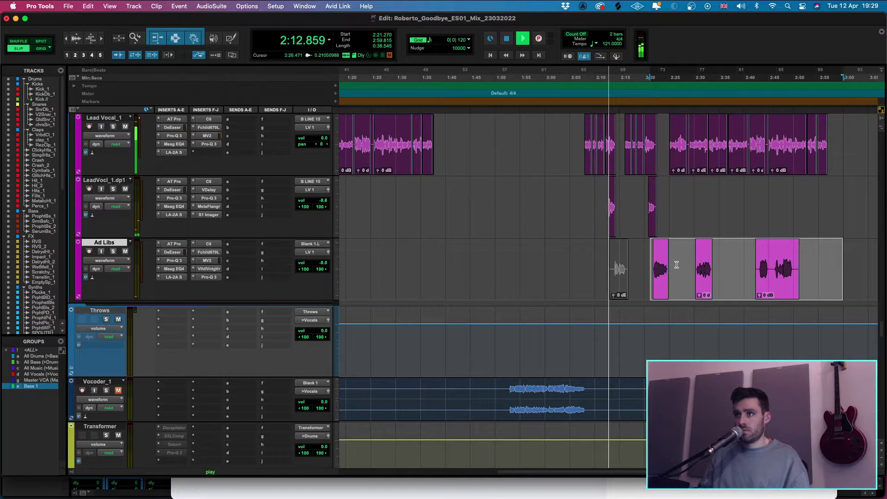
click(676, 265)
key(super+])
key(super+])
key(super+])
scroll(647, 263, left, 5)
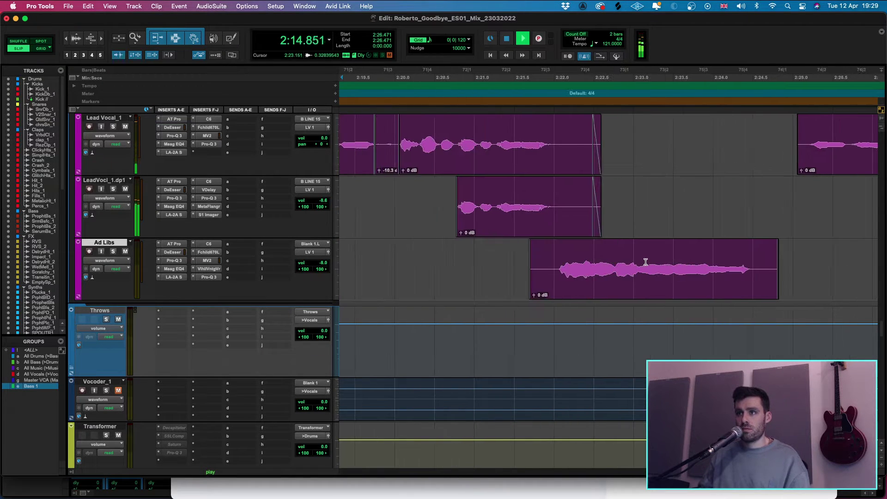
key(super+[)
shift+click(576, 260)
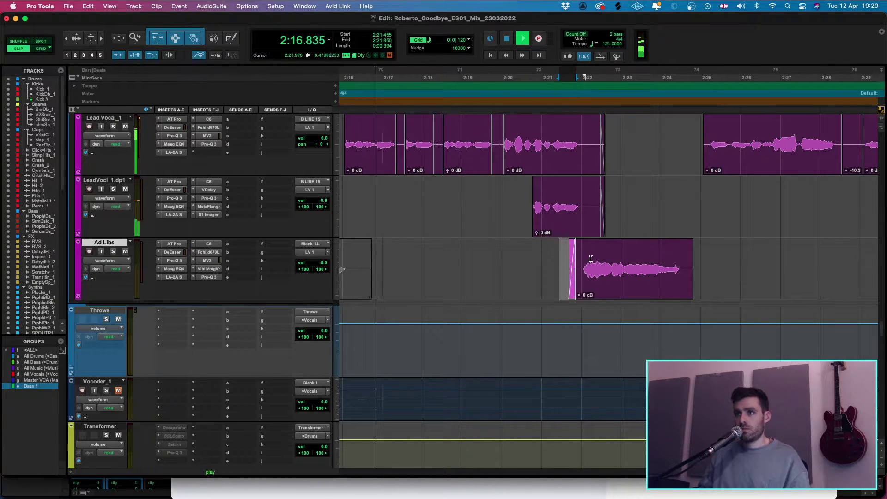
- Add short fades to both ends of the third Ad Libs clip and a fade-out at the second clip's end
key(super+[)
key(super+[)
key(super+])
key(super+])
key(super+])
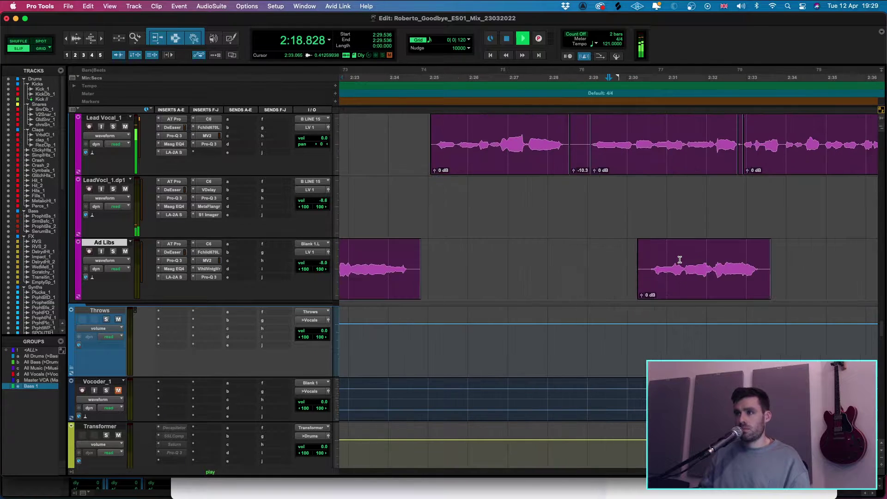
drag(659, 257, 686, 249)
key(super+[)
key(super+[)
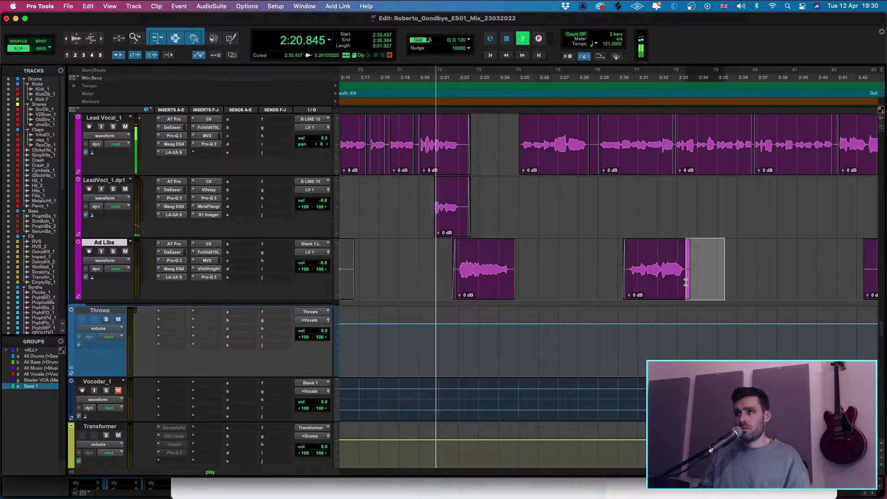
drag(532, 253, 514, 254)
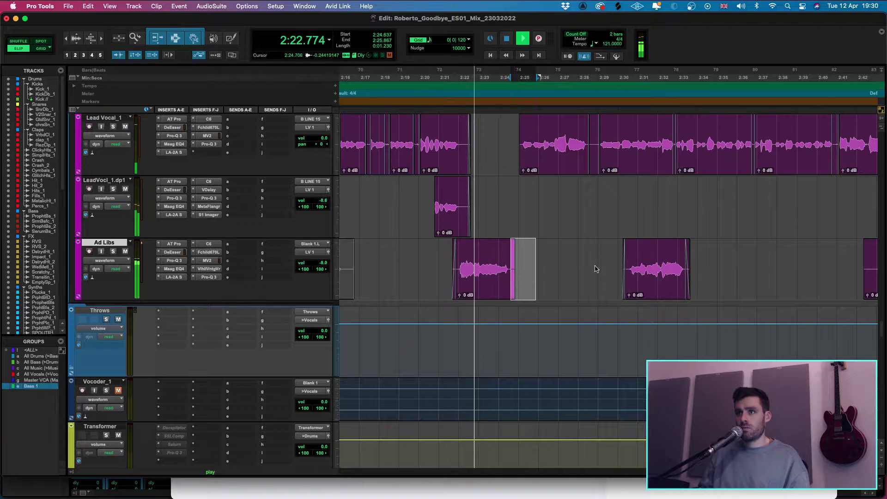
drag(692, 257, 702, 259)
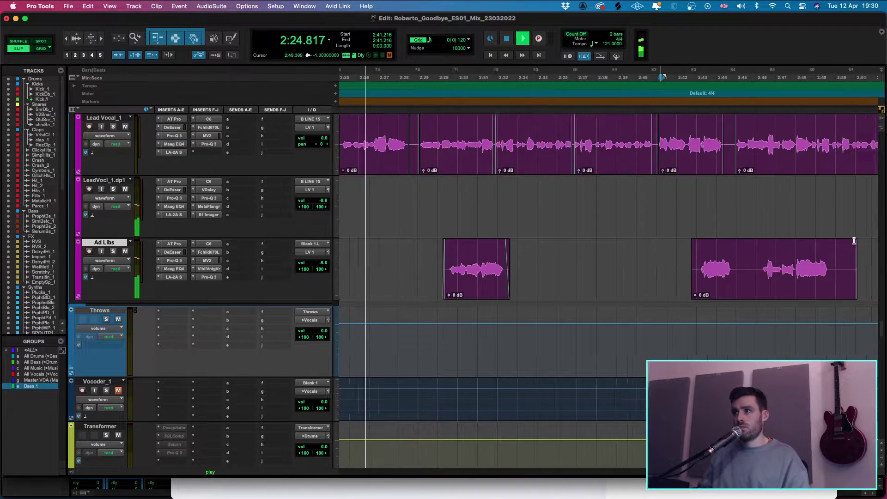
- Remove the silent section between about 2:45 and 2:46 from the last Ad Libs clip and select the two remaining parts
drag(767, 270, 677, 286)
click(666, 283)
key(s)
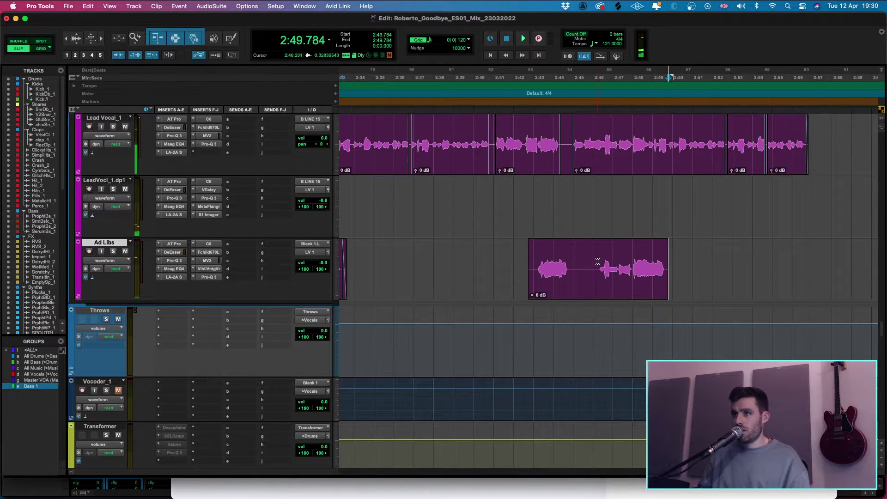
drag(596, 262, 575, 273)
key(Delete)
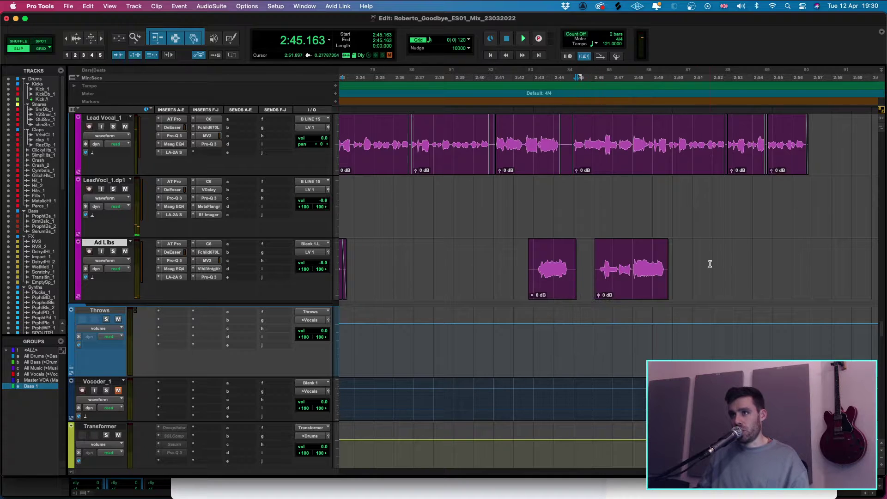
drag(712, 264, 514, 276)
key(r)
key(r)
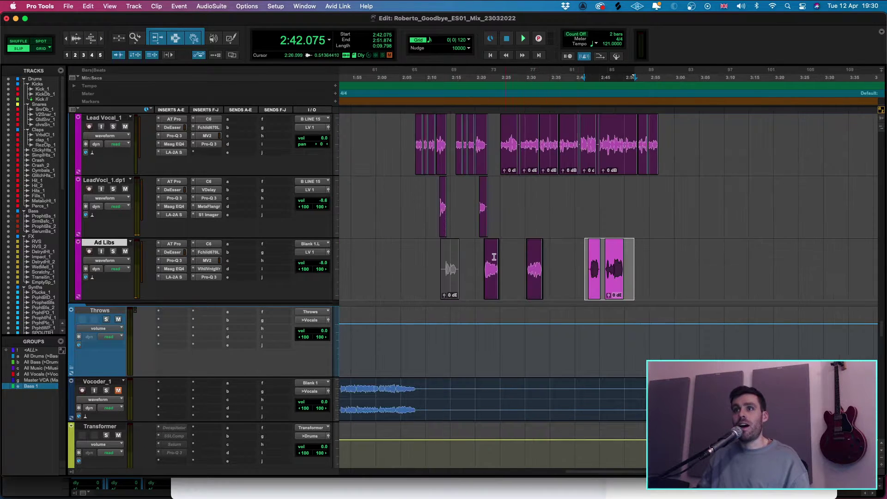
click(466, 255)
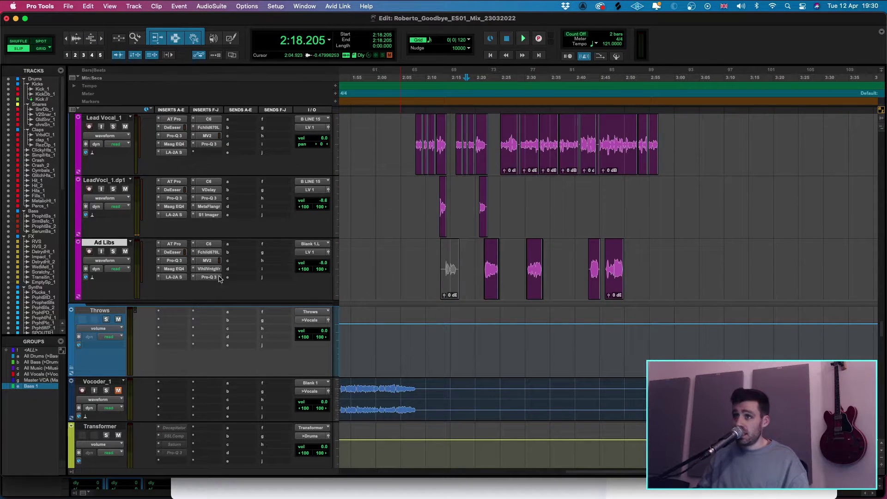
- Review the client's comments on the Filepass page in Safari and return to Pro Tools
scroll(560, 222, left, 10)
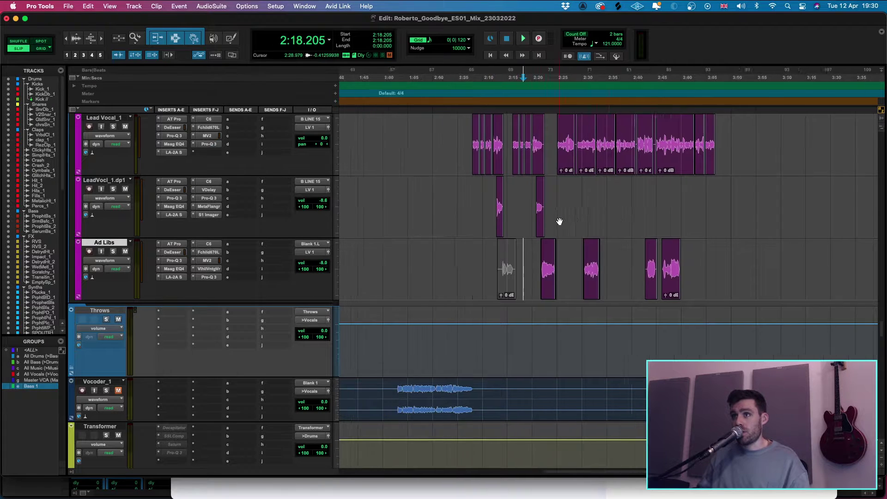
scroll(570, 221, up, 3)
scroll(576, 226, left, 3)
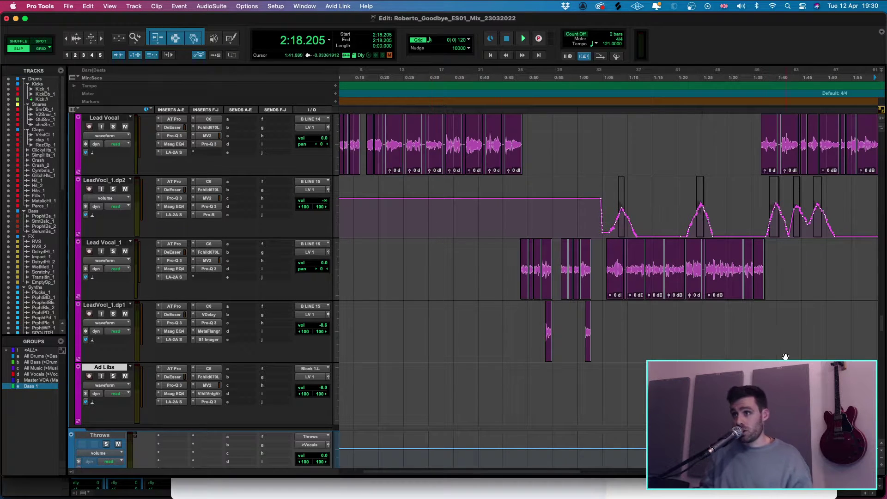
scroll(784, 357, right, 5)
mouse_move(2, 494)
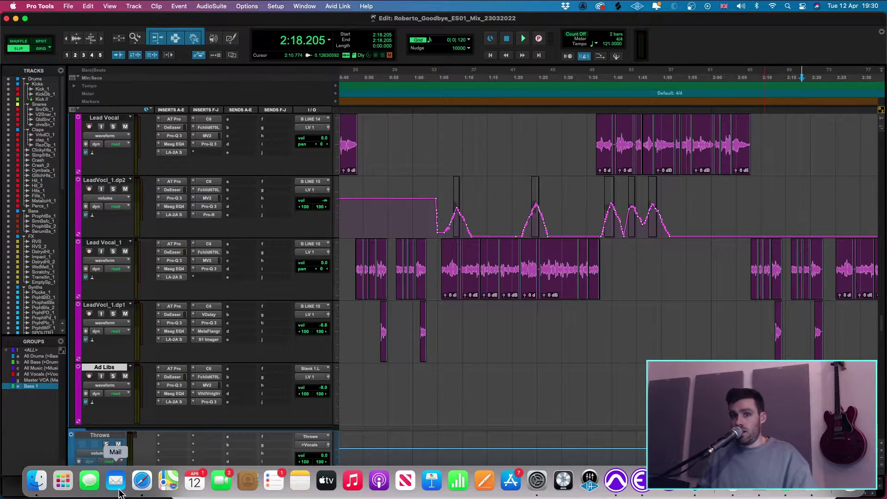
click(135, 488)
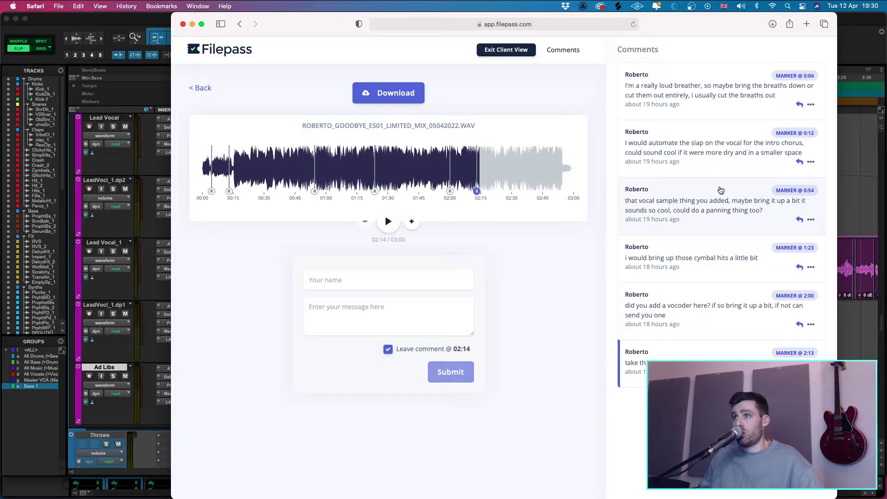
click(848, 167)
- Play the Lead Vocal intro from about 0:01.9, recheck the client's Filepass comments in Safari, and return to Pro Tools
scroll(385, 210, up, 5)
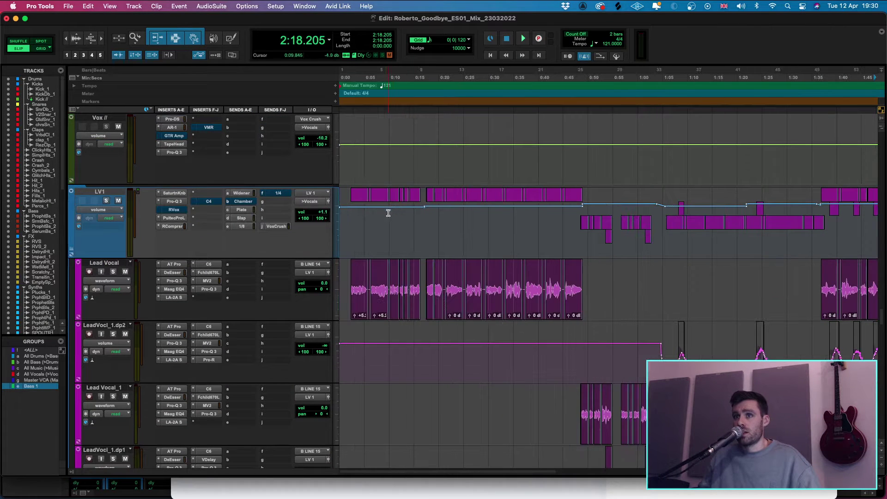
key(super+bracketright)
key(space)
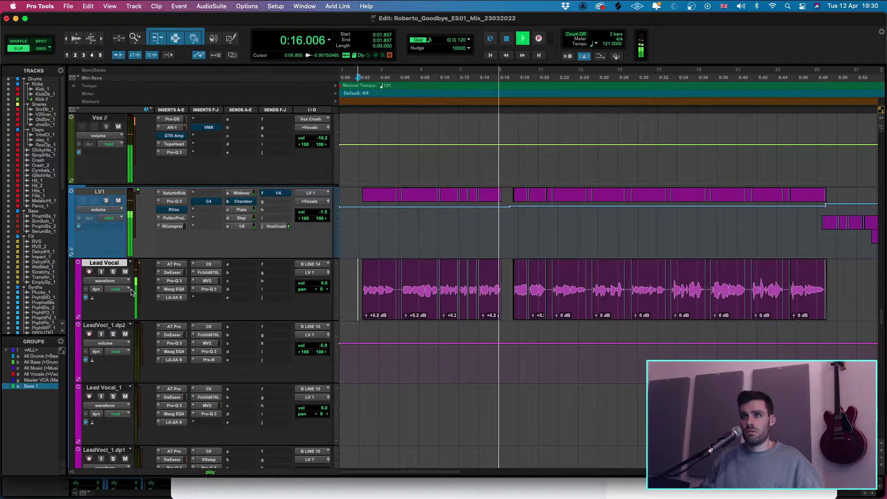
key(space)
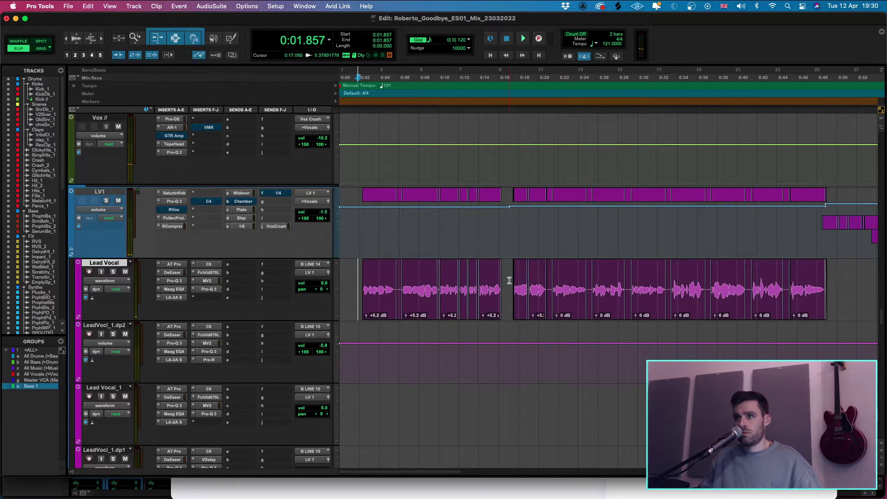
click(721, 493)
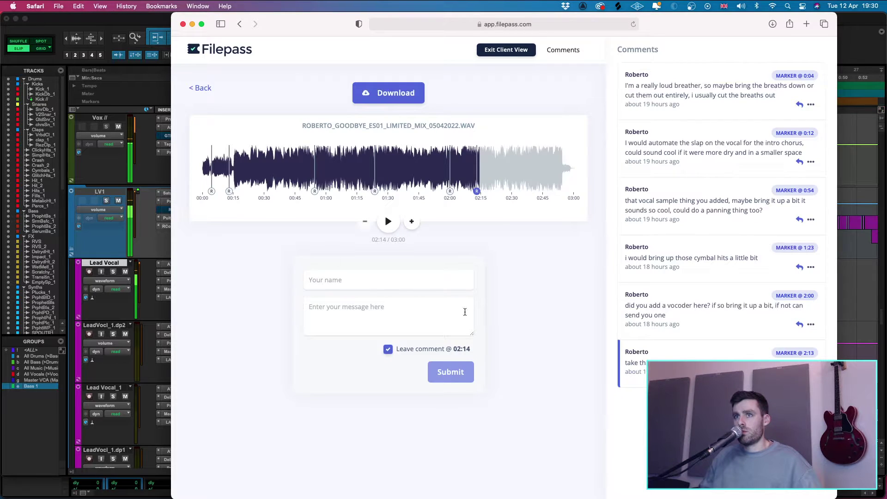
click(22, 469)
key(space)
- Show the mute automation of LV1's Plate send and mute it from 0:00 to about 0:16.8
drag(508, 287, 317, 279)
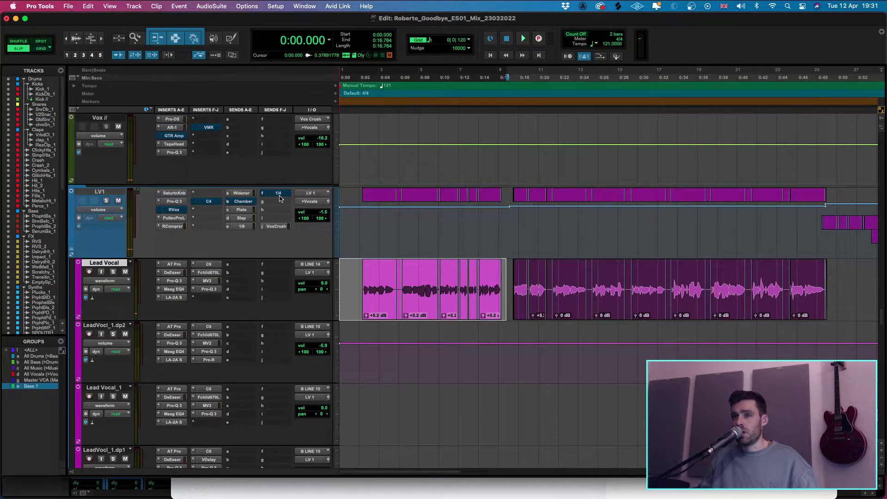
click(71, 253)
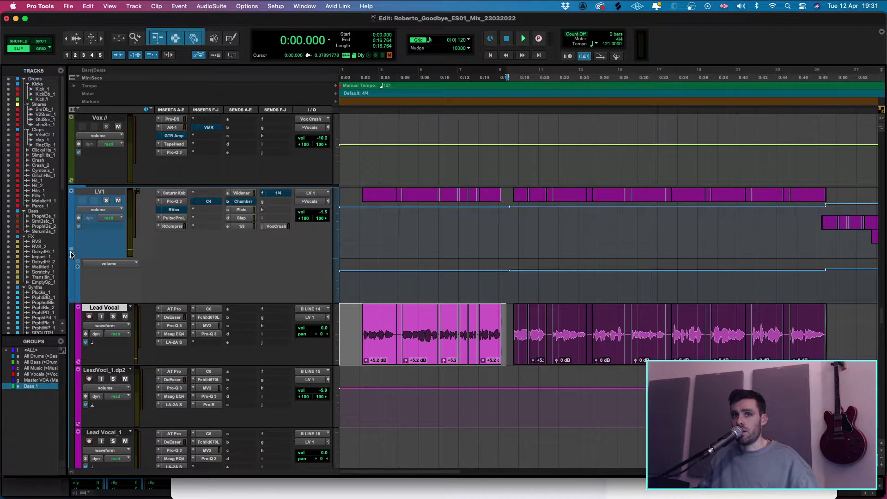
click(93, 265)
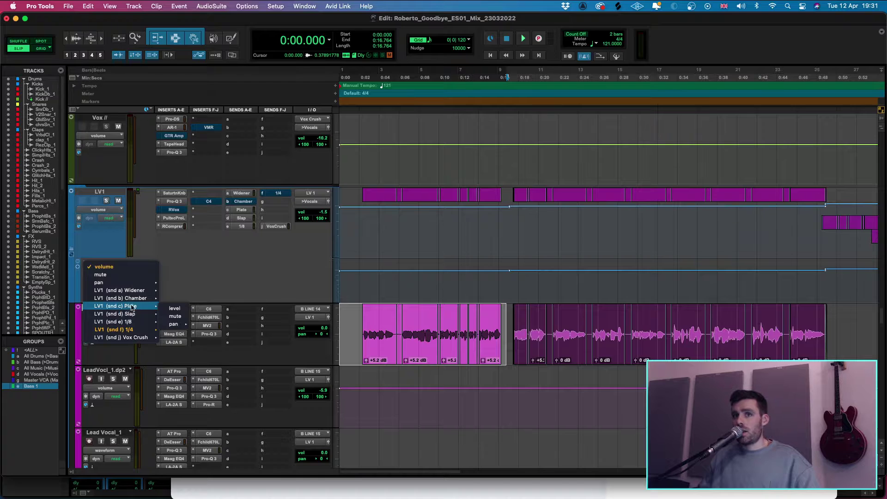
mouse_move(136, 308)
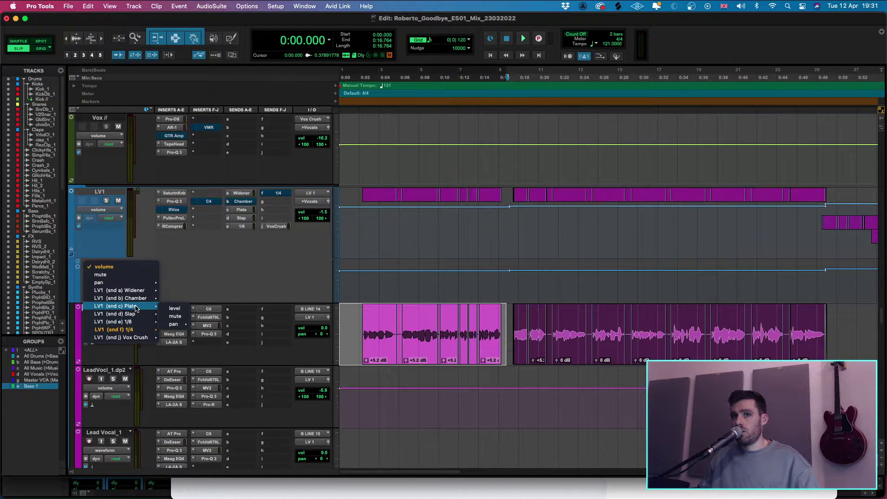
click(174, 316)
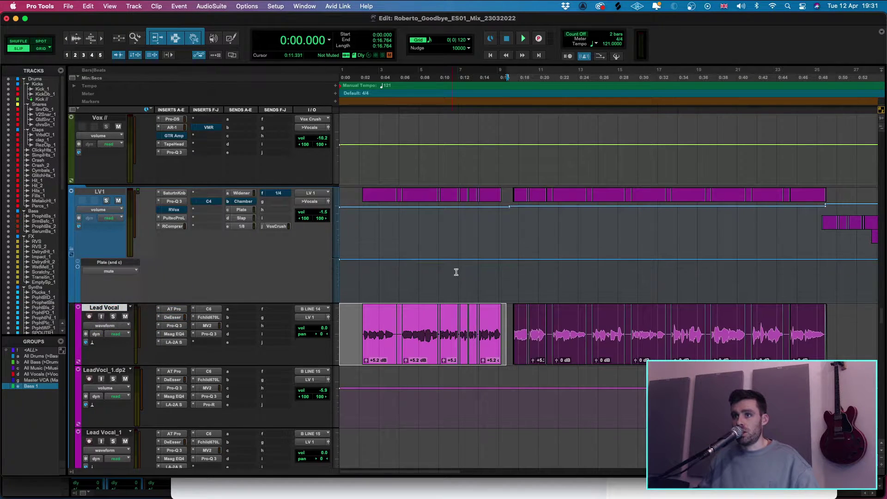
key(p)
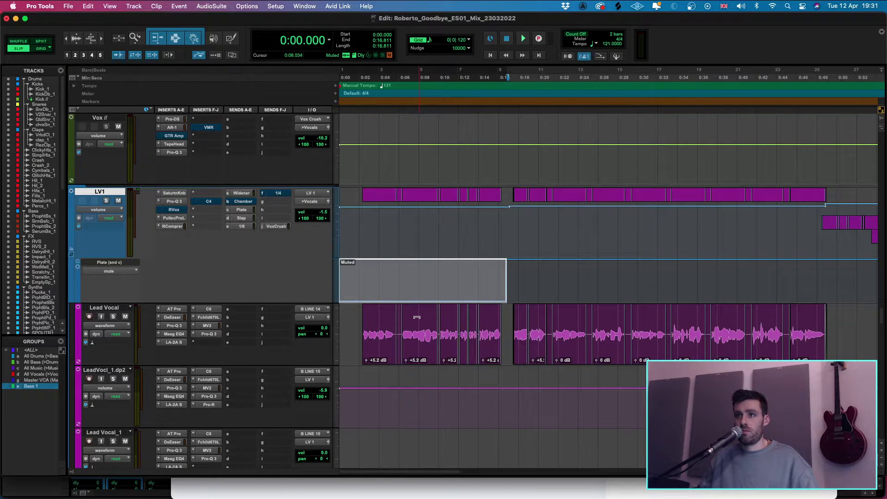
- Play the intro from about 0:03.4 and compare it with the Plate send's mute automation off and on
click(374, 277)
key(space)
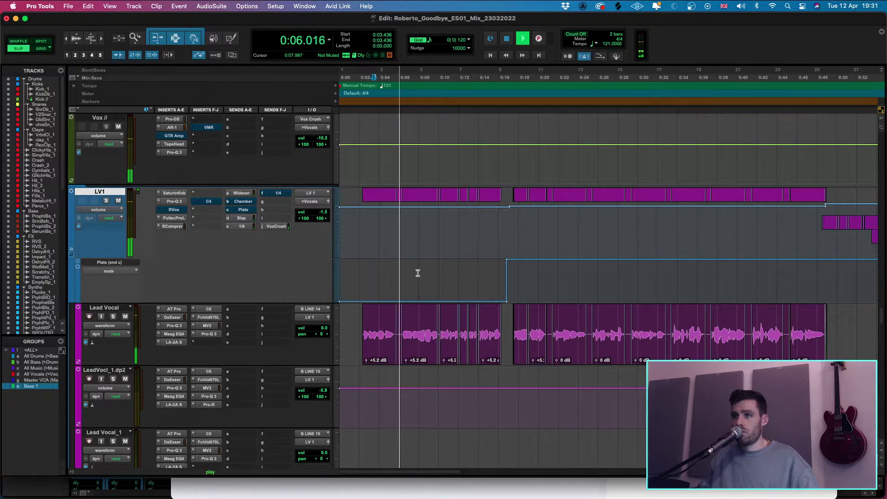
click(457, 261)
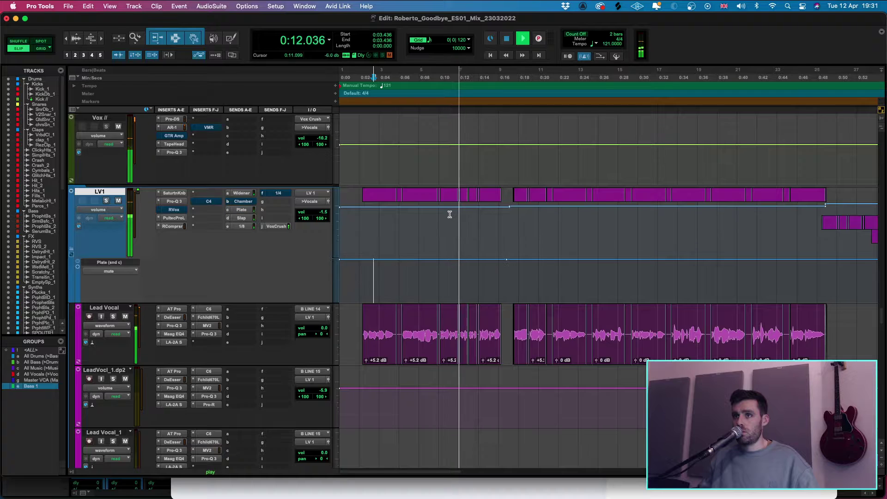
click(466, 261)
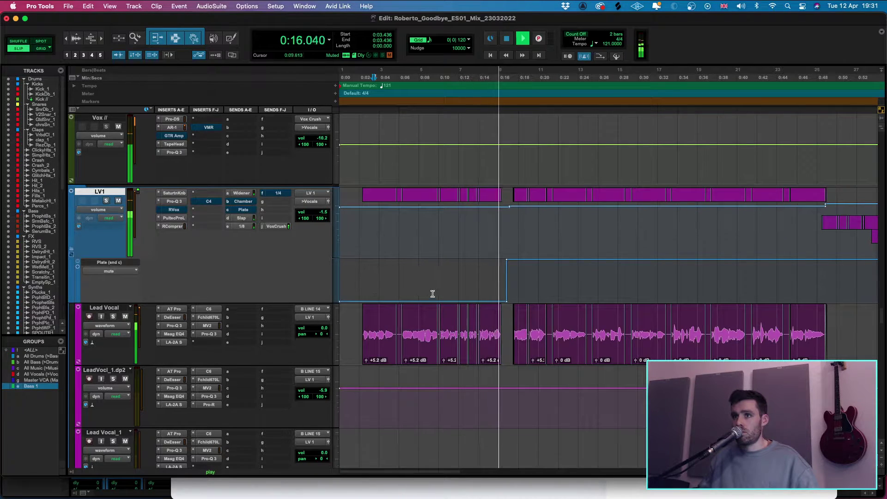
key(space)
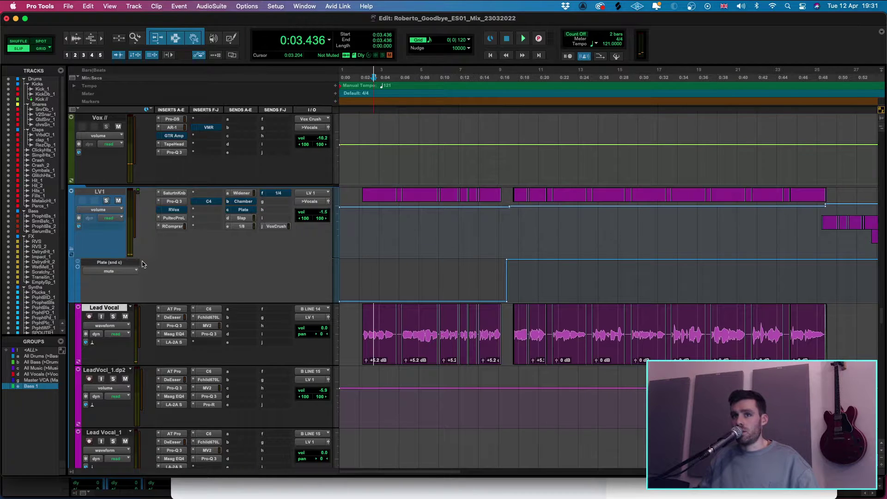
- Duplicate the Lead Vocal track once with inserts, sends and group assignments, leaving out playlists and automation
right_click(103, 308)
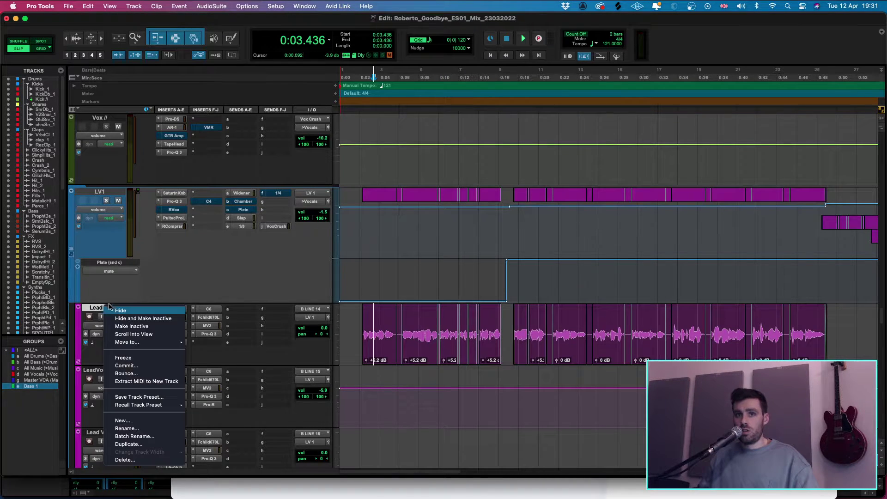
click(147, 444)
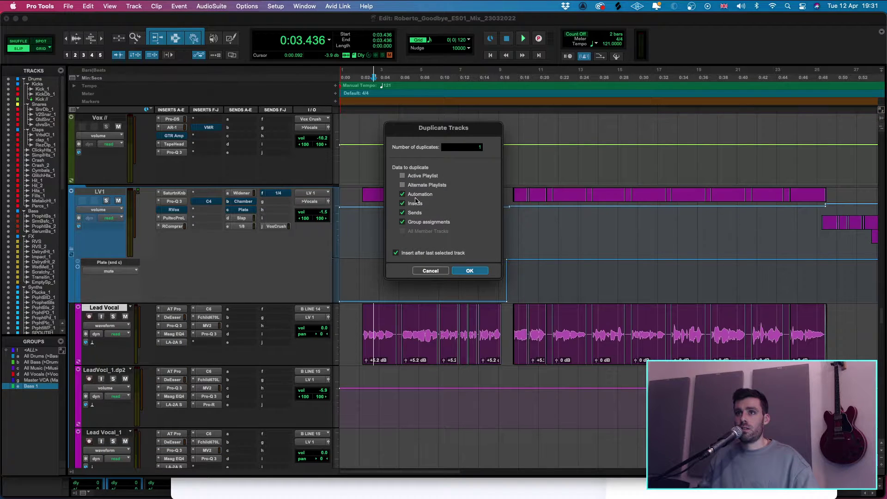
click(469, 270)
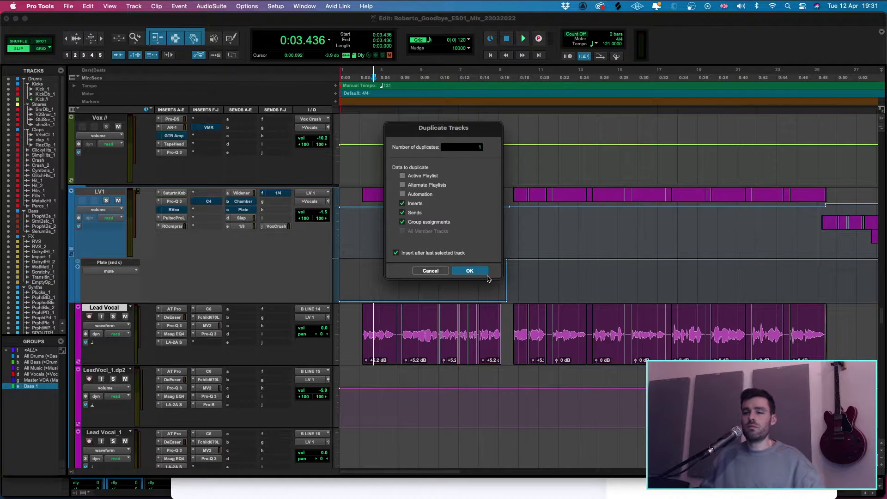
click(485, 272)
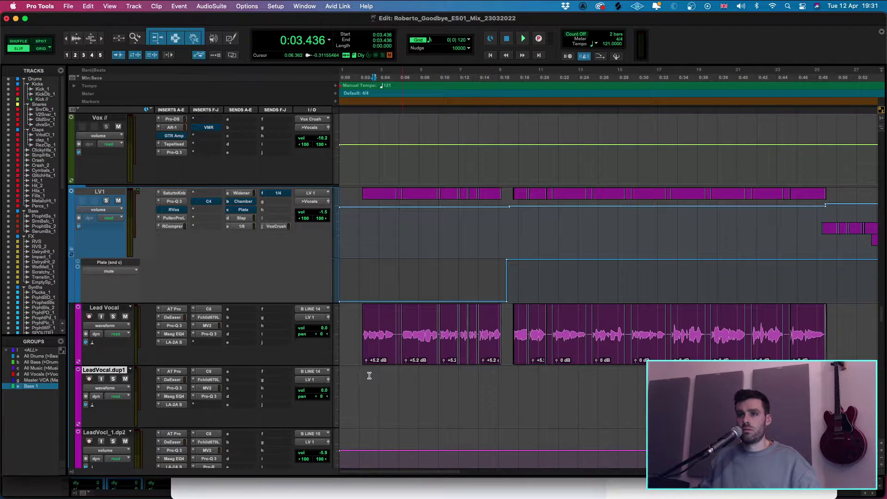
- Move the intro clips between about 0:01 and 0:17 from the Lead Vocal track onto the duplicate track below
key(space)
click(417, 356)
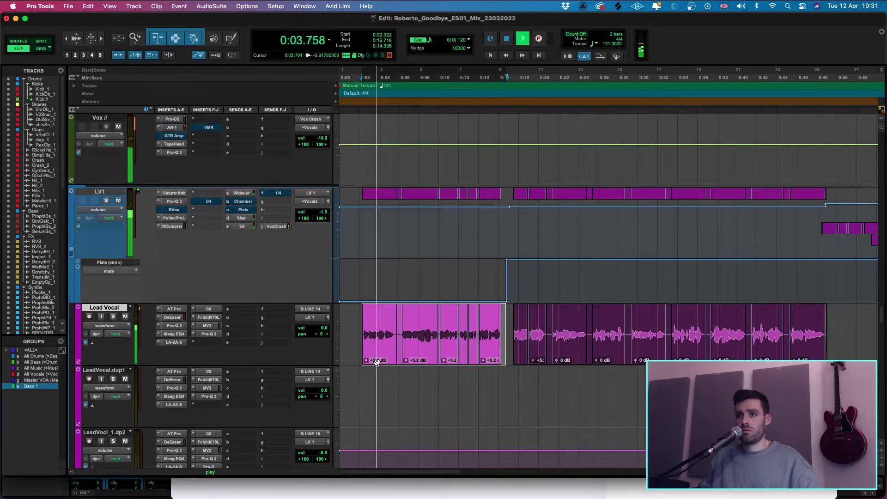
click(474, 374)
drag(506, 329, 350, 329)
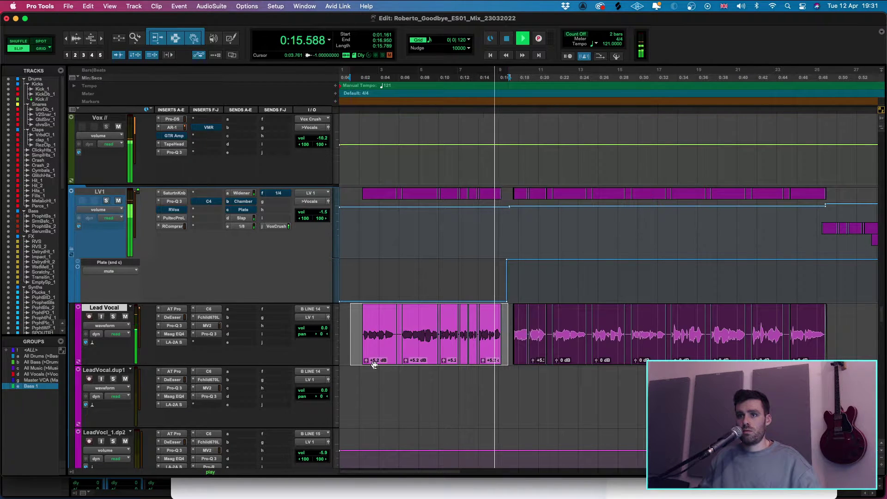
drag(383, 361, 382, 379)
- Solo the duplicate lead vocal track and play its intro clips from about 0:03.3
click(372, 391)
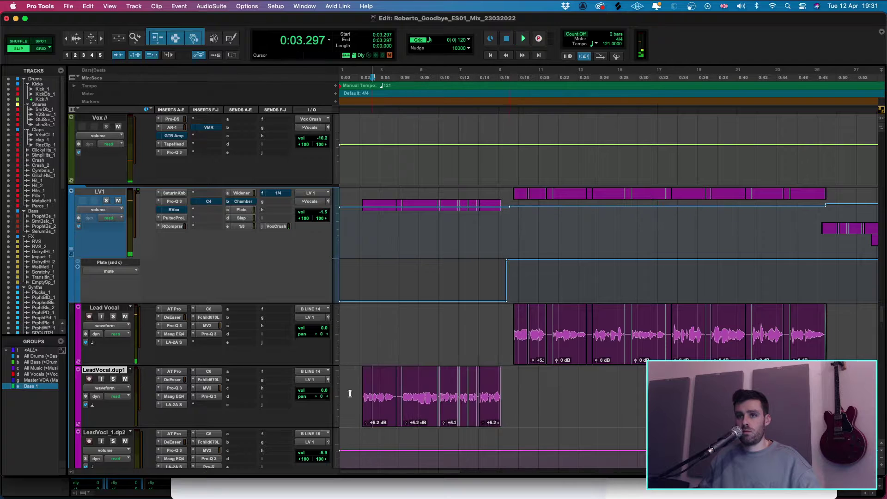
click(113, 379)
click(209, 404)
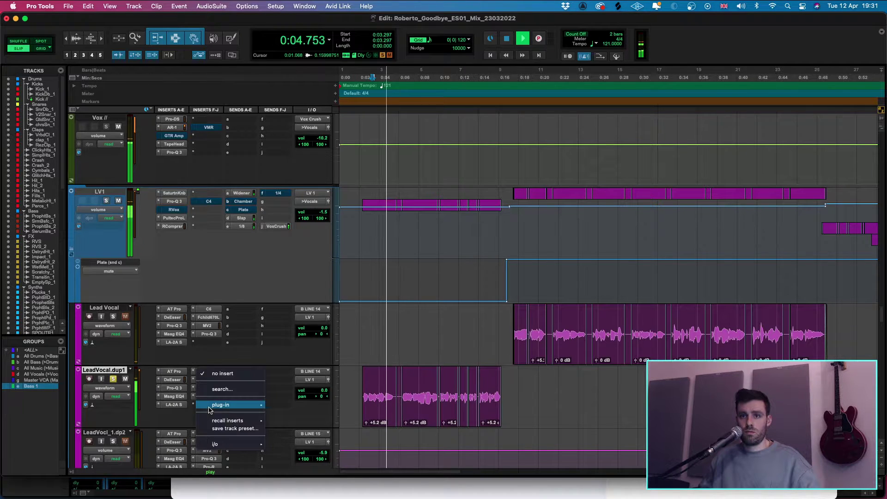
key(Escape)
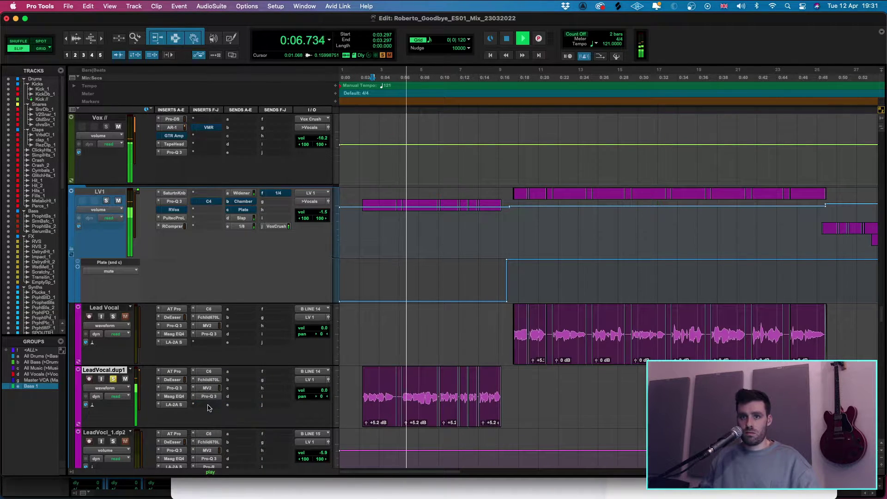
- Insert ValhallaVintageVerb (mono/stereo) on the duplicate lead vocal track and load its Drum Air preset from Ambiences
click(208, 404)
text(valha)
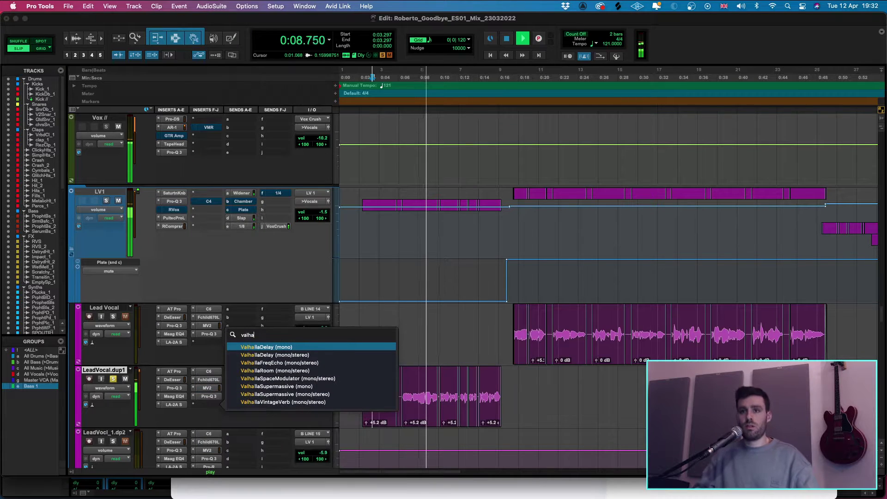
click(324, 406)
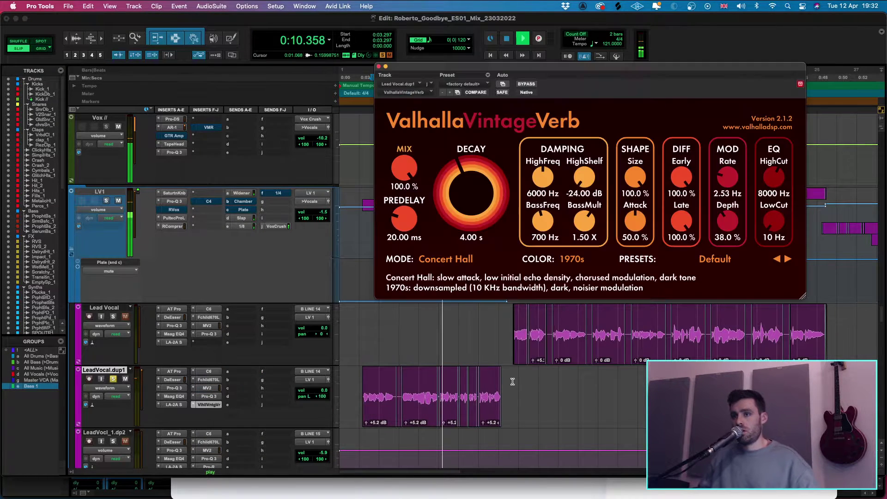
key(space)
click(714, 259)
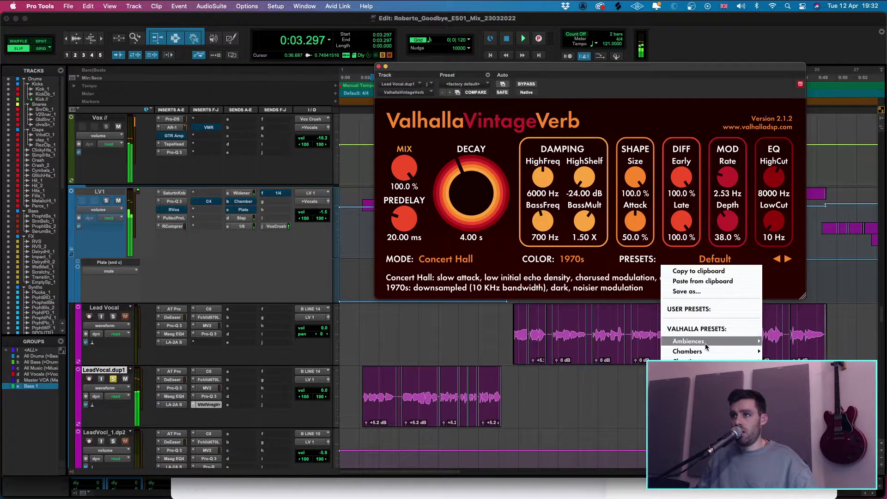
mouse_move(703, 342)
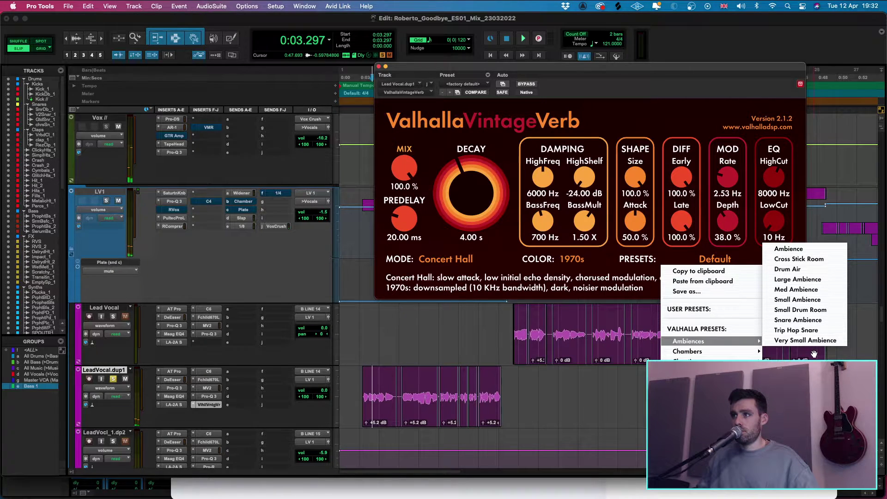
click(787, 269)
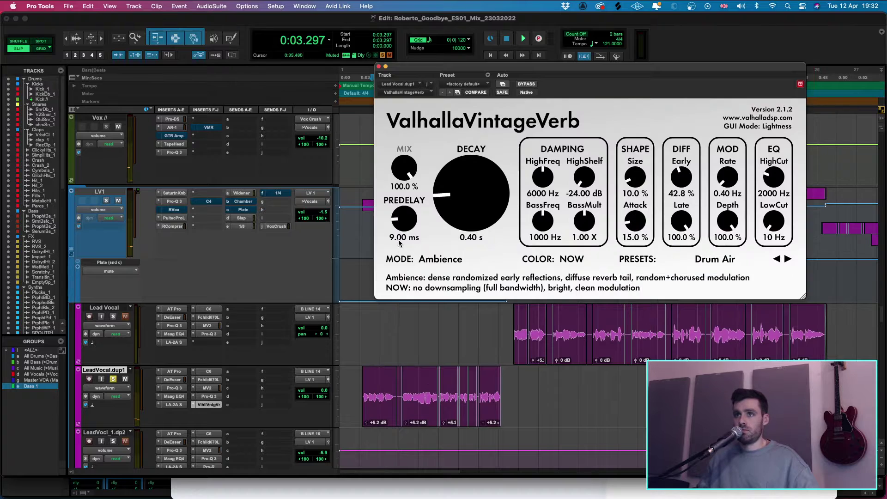
- Lower the reverb's mix to about 12.8 % while playing the intro and comparing it with the Lead Vocal from about 0:18
key(space)
mouse_move(405, 167)
mouse_down()
mouse_move(407, 187)
mouse_move(405, 144)
mouse_move(402, 178)
mouse_up()
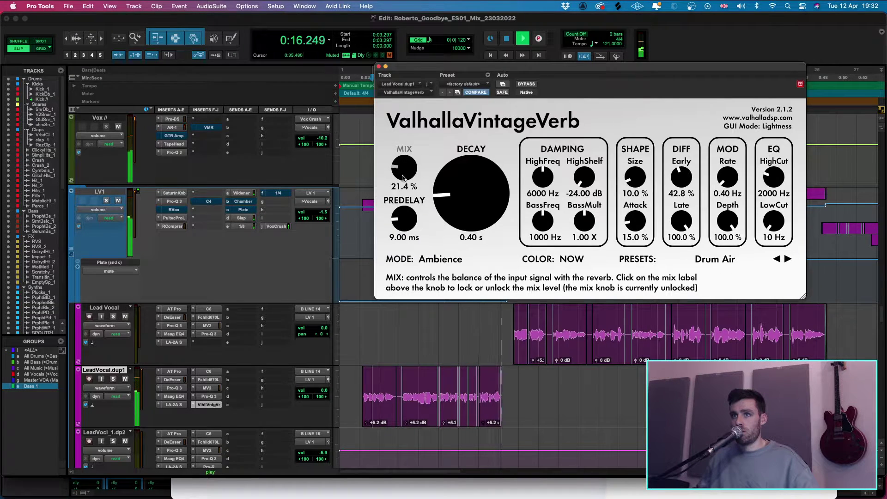
click(517, 383)
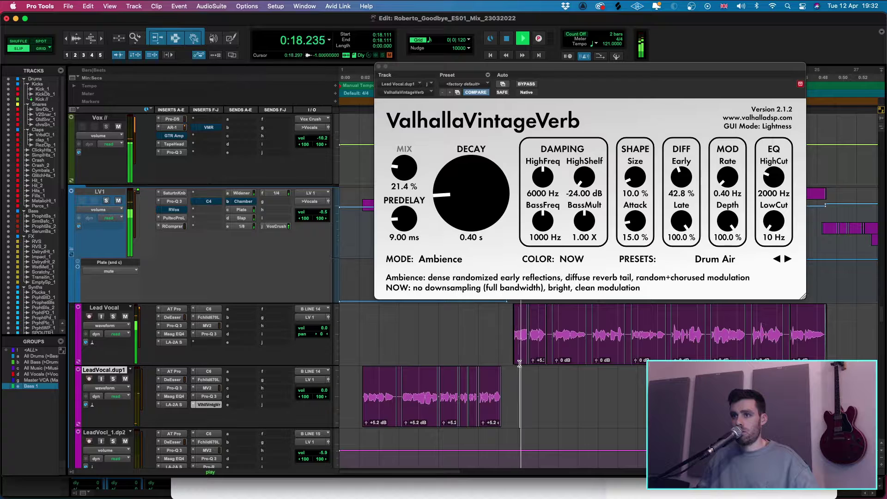
key(space)
click(358, 374)
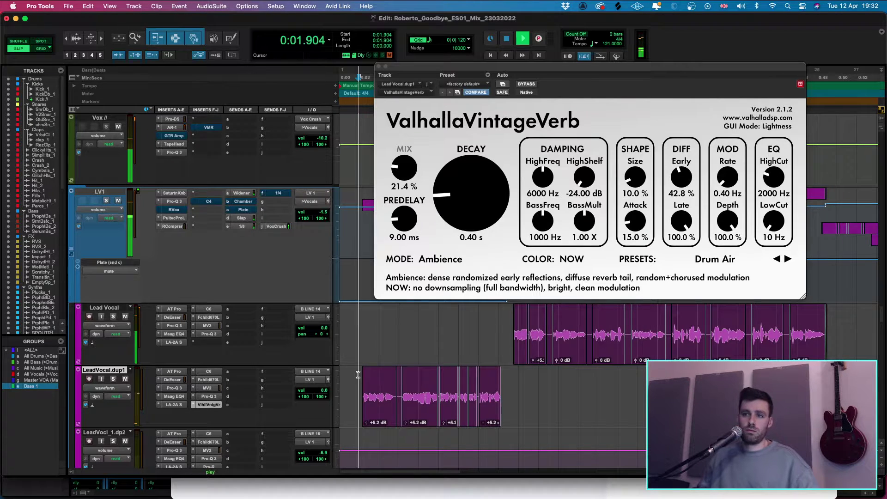
key(space)
drag(398, 170, 399, 172)
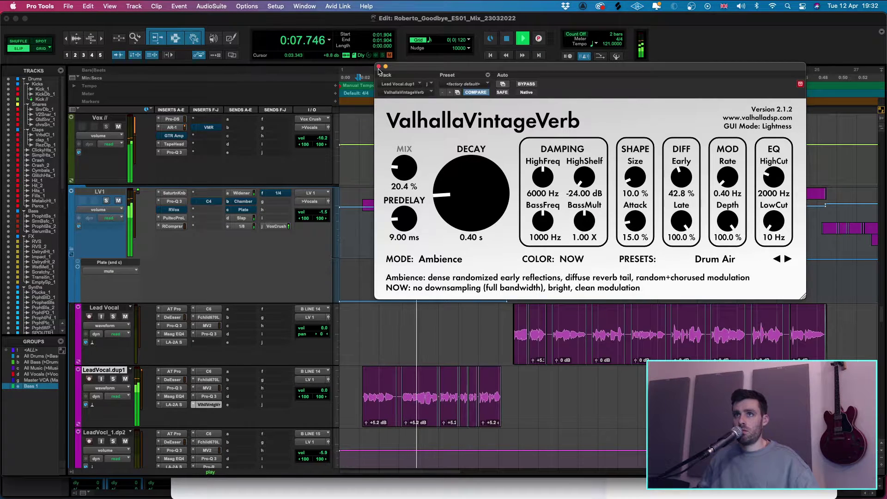
click(411, 179)
drag(412, 180, 387, 268)
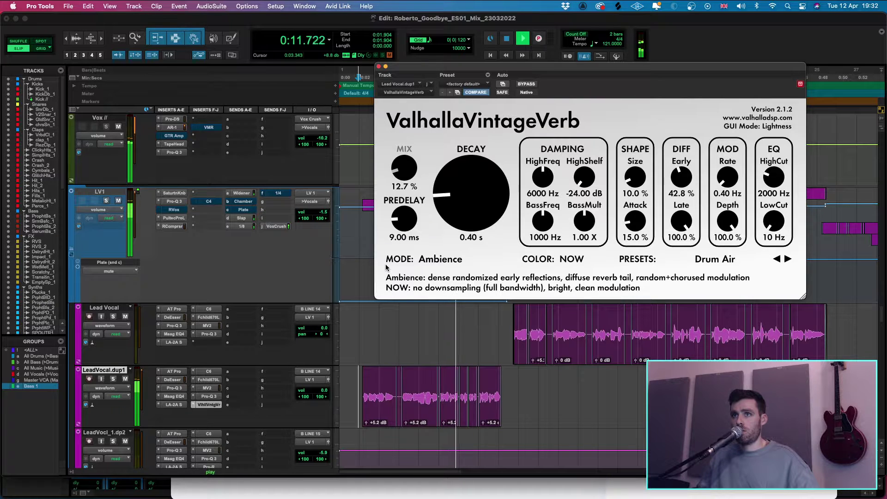
click(378, 66)
key(space)
- Reopen the reverb on the duplicate lead vocal track and select its intro clips between about 0:02 and 0:20
drag(546, 391, 350, 388)
click(208, 405)
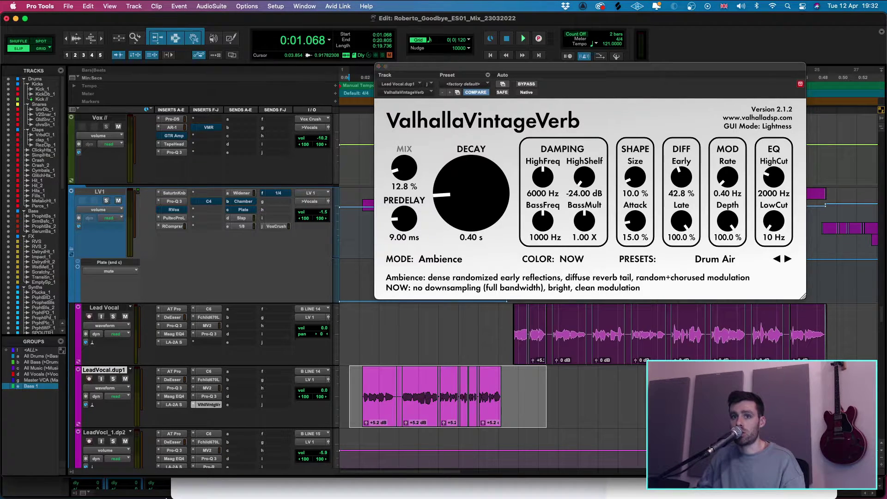
click(525, 389)
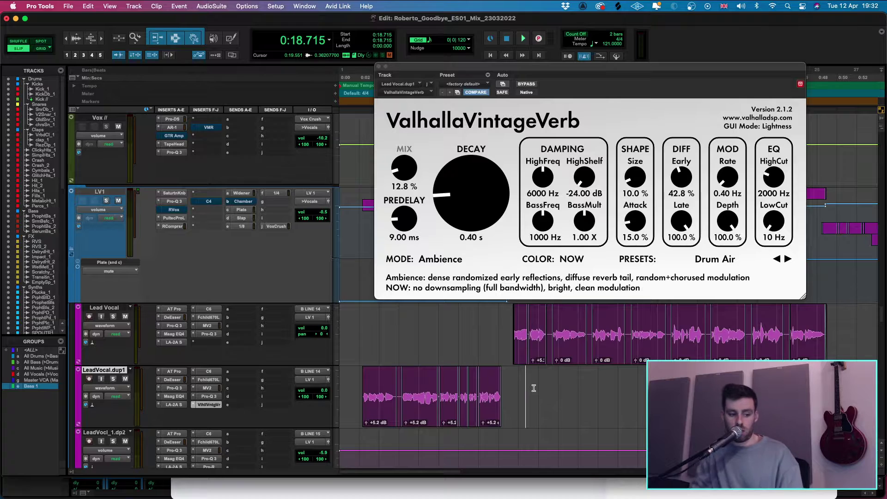
drag(534, 396, 366, 396)
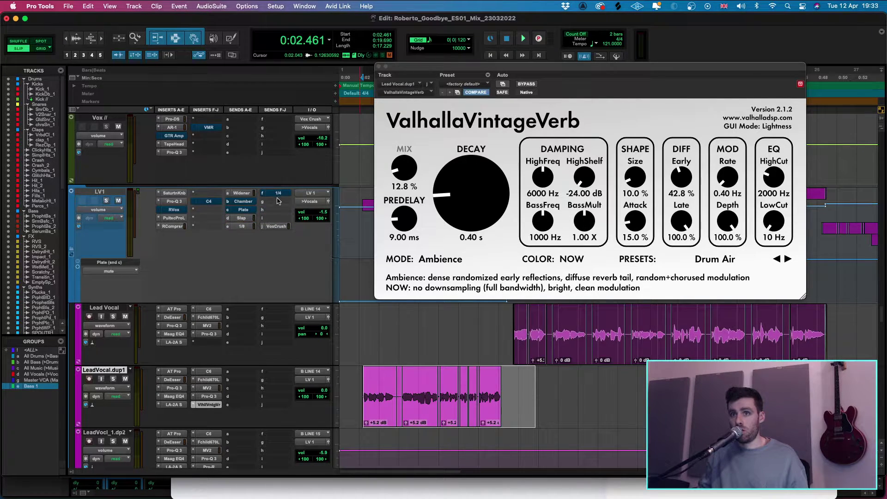
- Shift LV1's 1/4 send to slot g, 1/8 to slot f and Slap to slot e, freeing slot d
drag(277, 202, 275, 195)
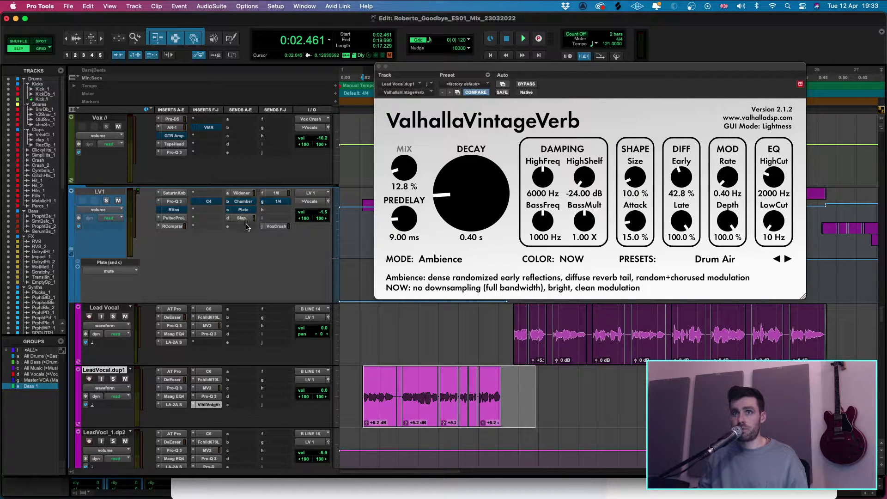
drag(246, 230, 246, 230)
click(238, 222)
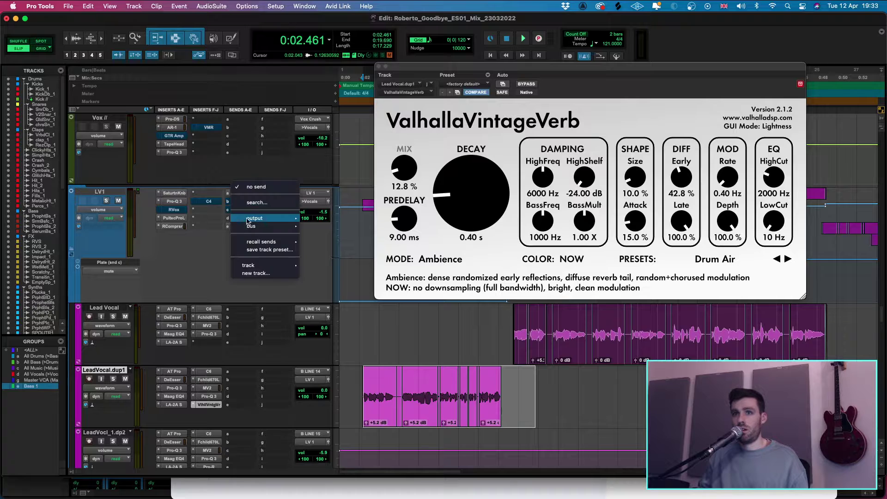
click(77, 225)
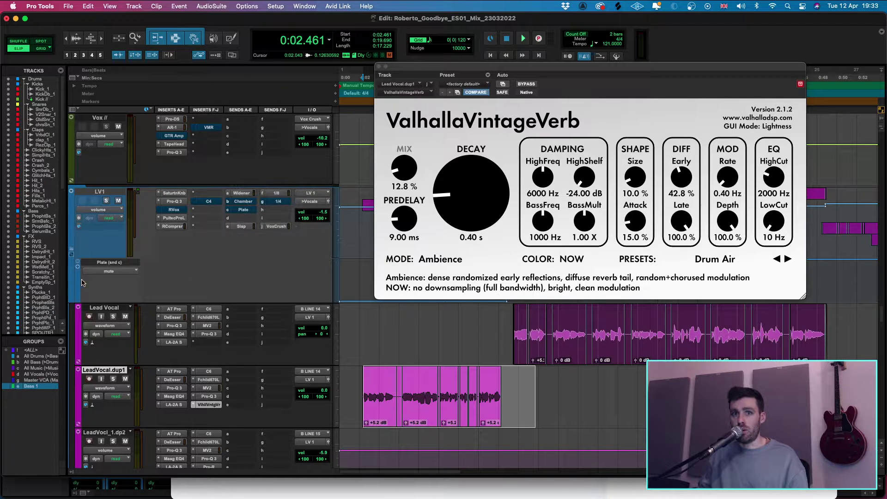
- Close the reverb plug-in and examine the effect return channels in the mixer
key(super+equal)
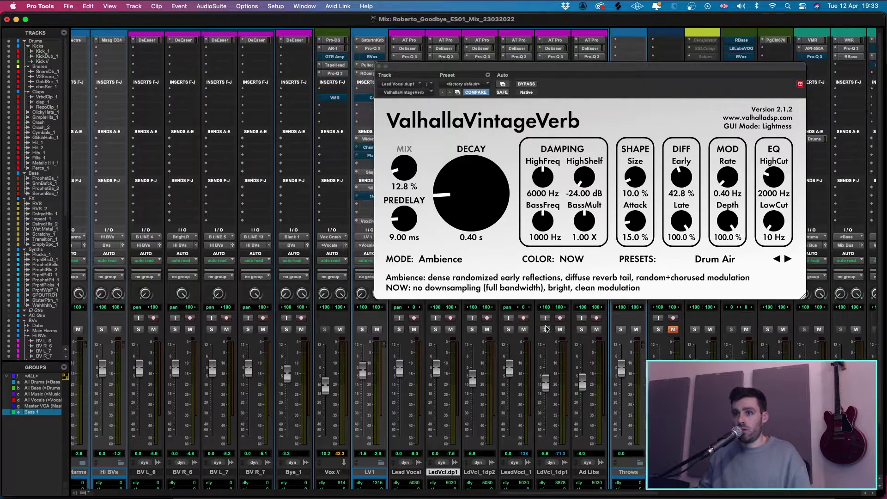
click(379, 66)
scroll(581, 409, right, 10)
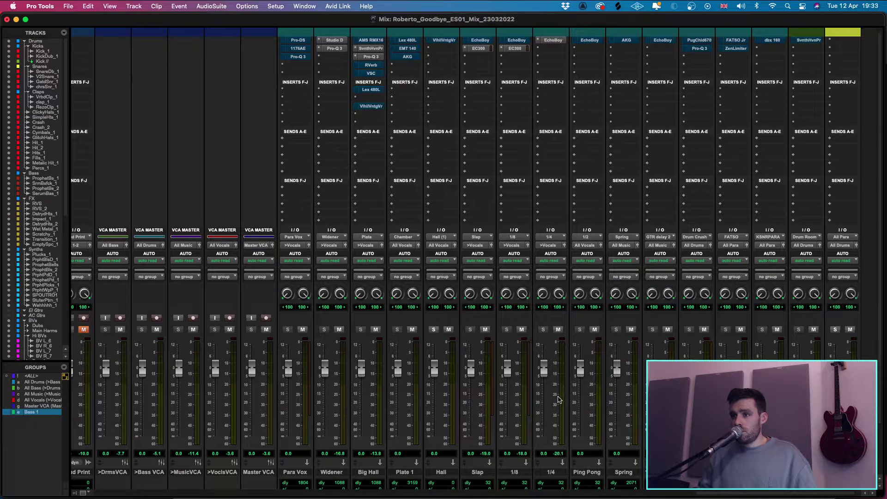
scroll(550, 393, left, 2)
key(super+equal)
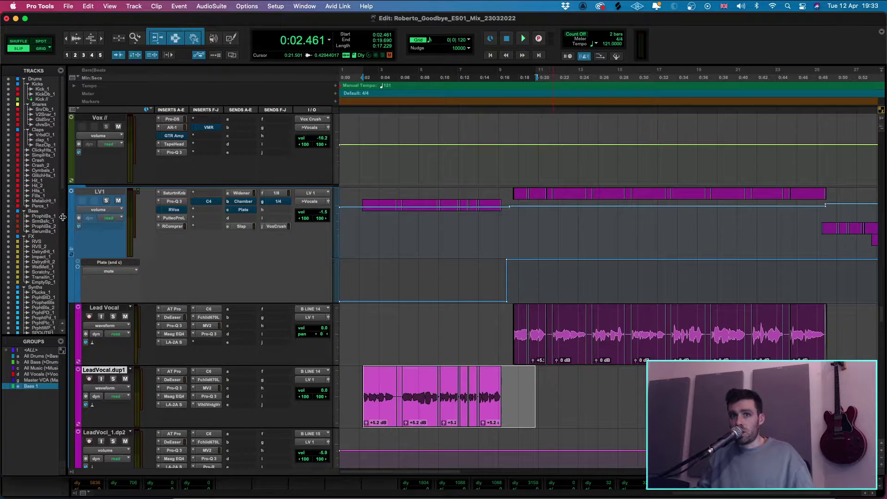
- Create one mono Aux Input track named Room Verb directly below LV1
click(99, 191)
key(super+shift+n)
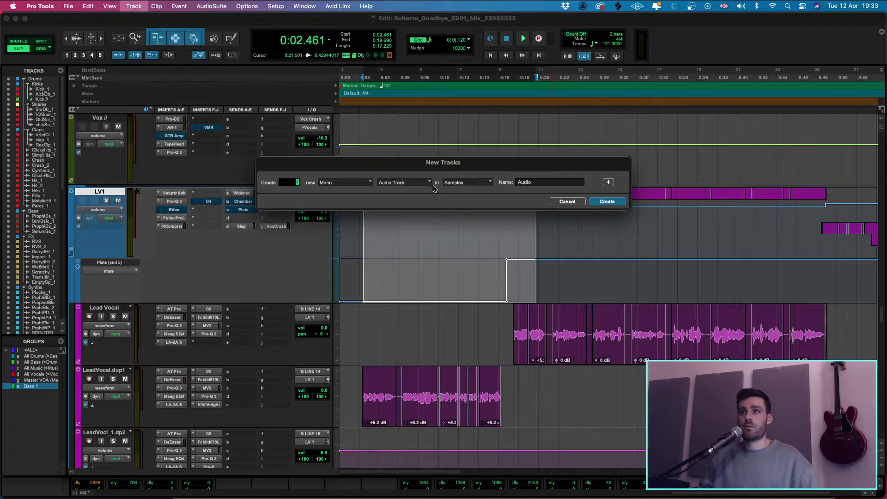
click(411, 183)
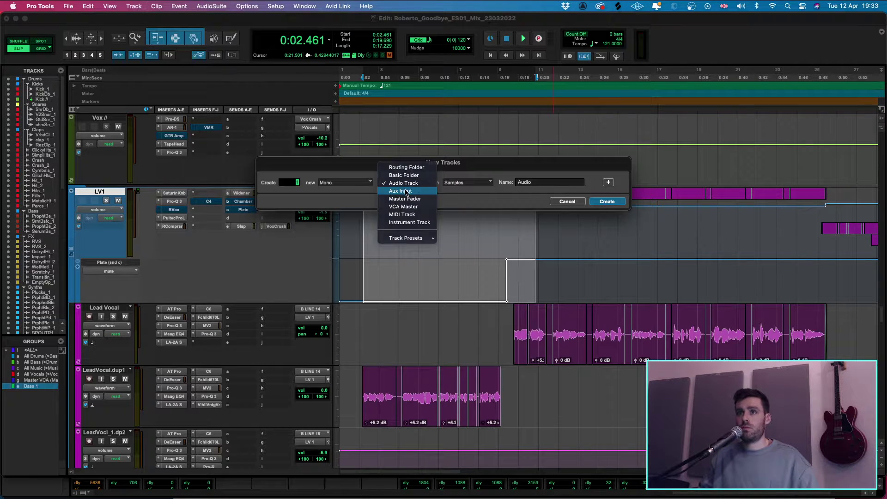
click(406, 192)
click(407, 183)
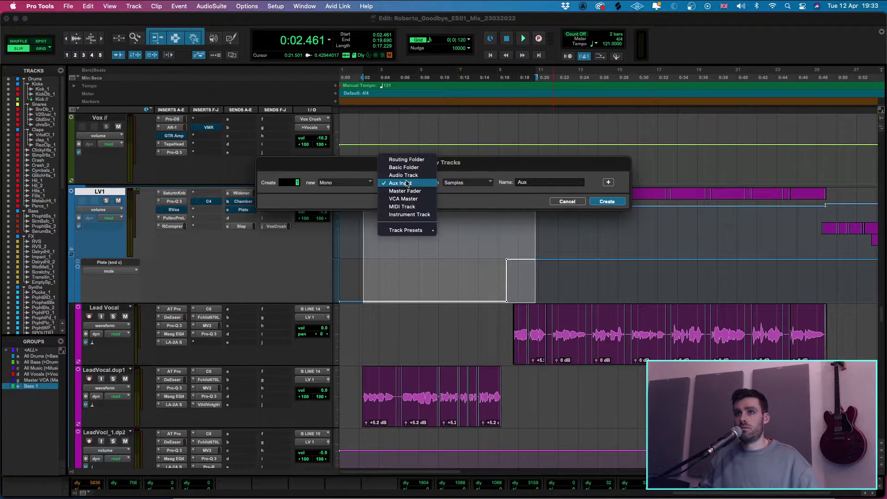
click(405, 184)
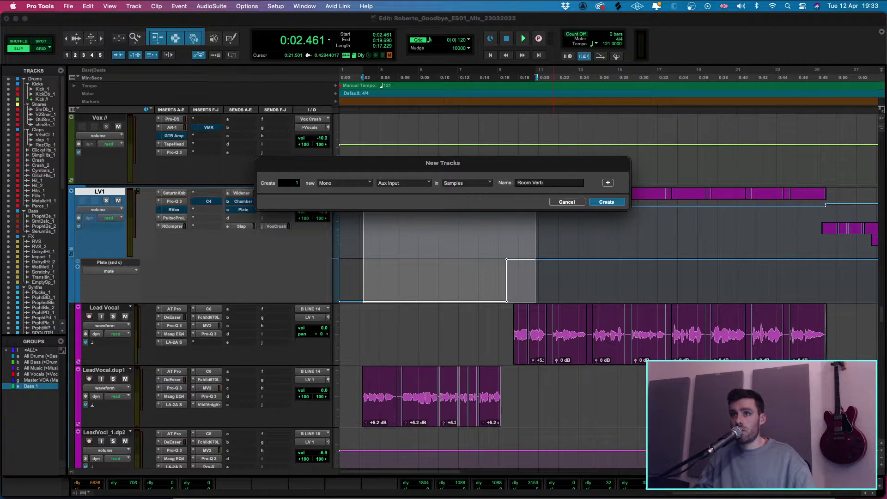
key(Return)
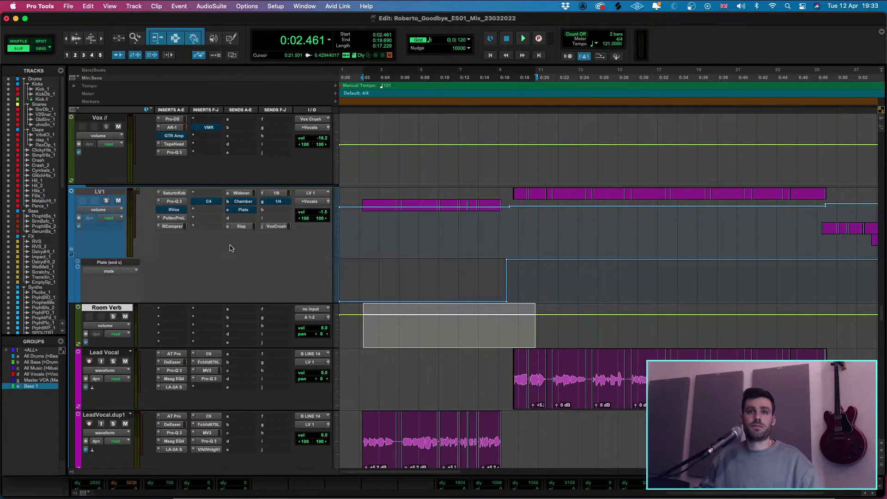
- Route the Room Verb track's output to the >Vocals stereo bus
click(315, 317)
mouse_move(319, 325)
mouse_move(379, 335)
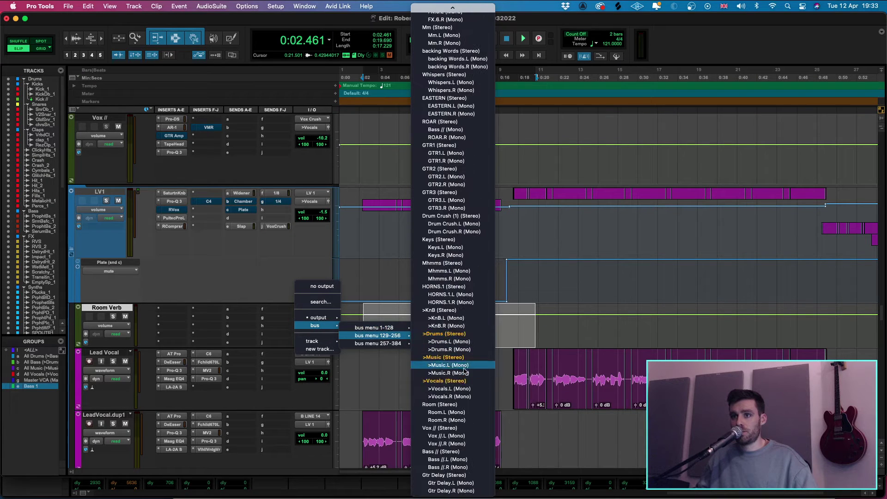
click(118, 340)
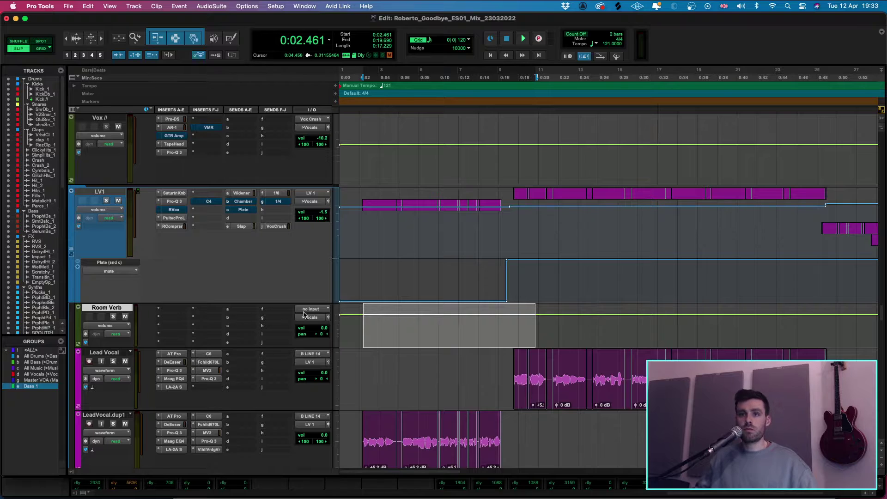
- Set the Room Verb track's input to the >KnB.L mono bus
click(305, 309)
mouse_move(316, 317)
mouse_move(372, 319)
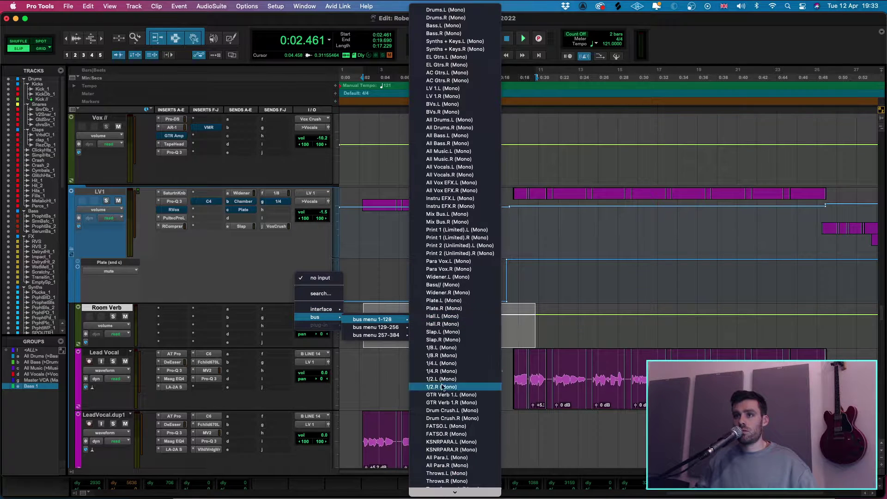
scroll(442, 415, down, 3)
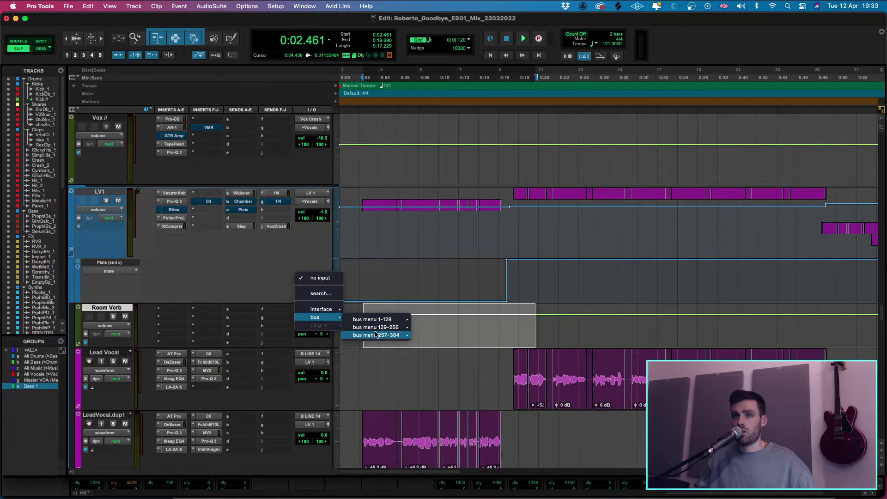
scroll(446, 439, down, 2)
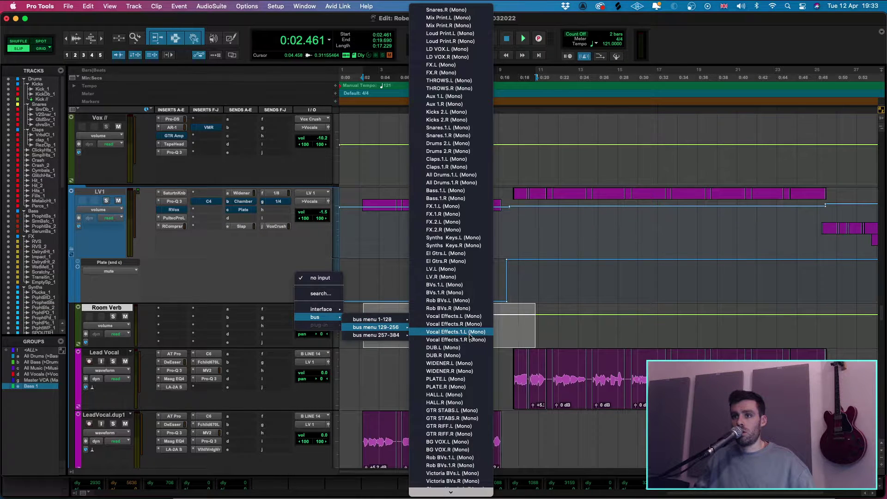
scroll(472, 340, down, 5)
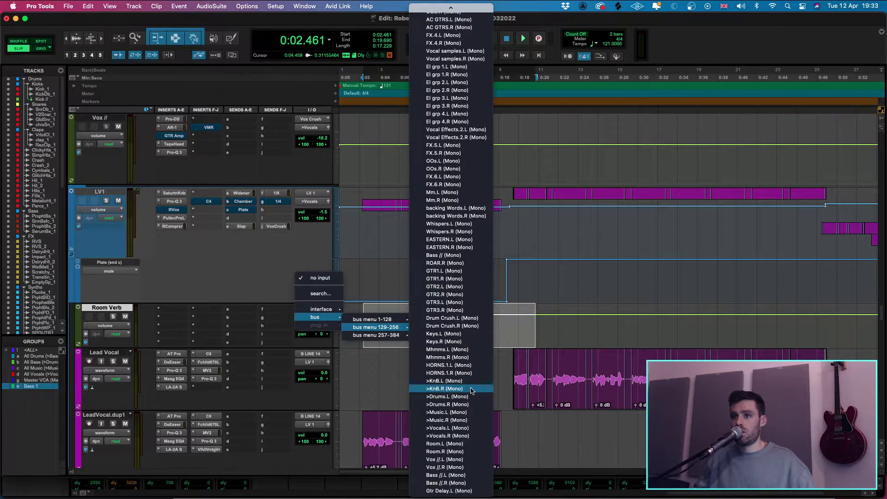
click(456, 381)
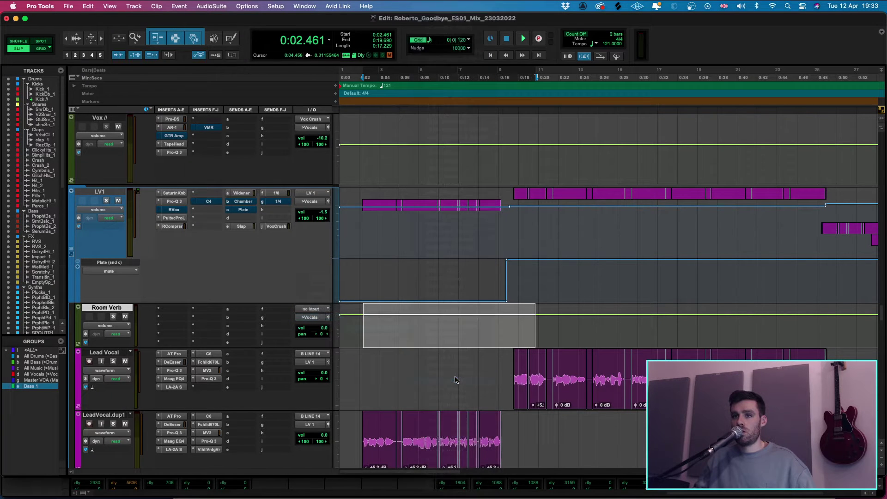
- Rename the Room Verb track's input bus to Room Verb
right_click(309, 310)
click(323, 326)
text(R)
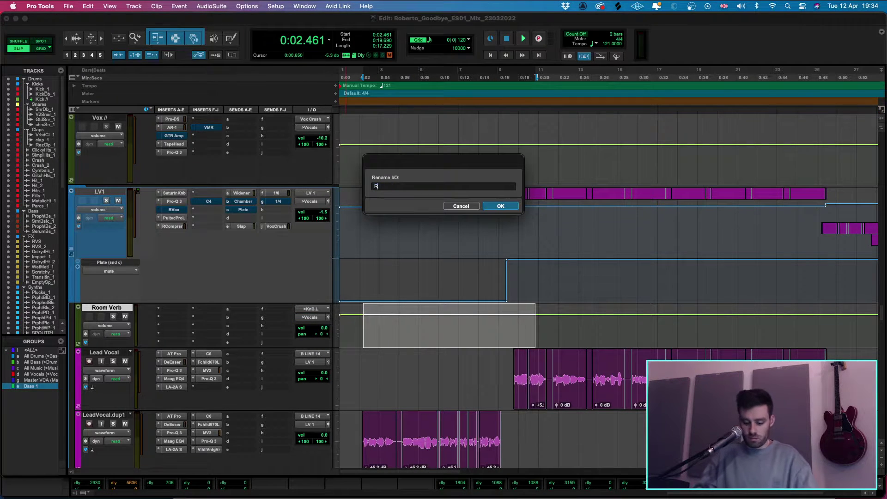
text(oom Verb)
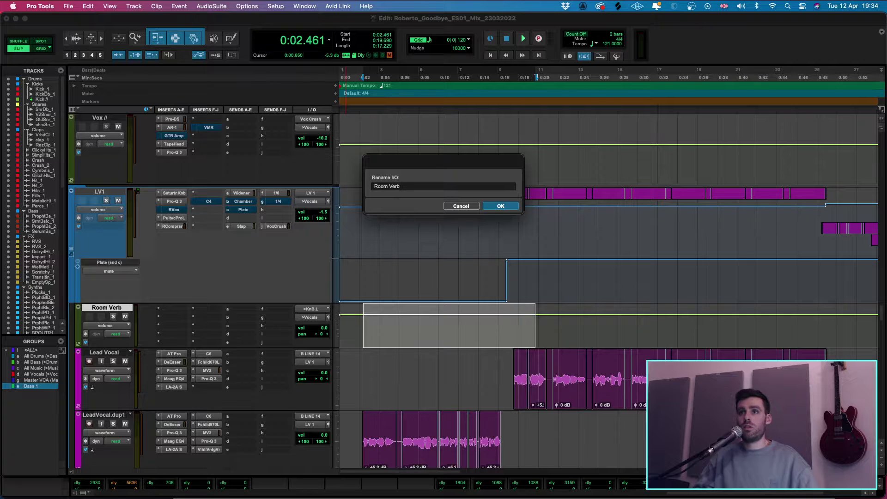
key(Return)
- Play the intro clips on the duplicate lead vocal track from about 0:02
scroll(351, 277, down, 5)
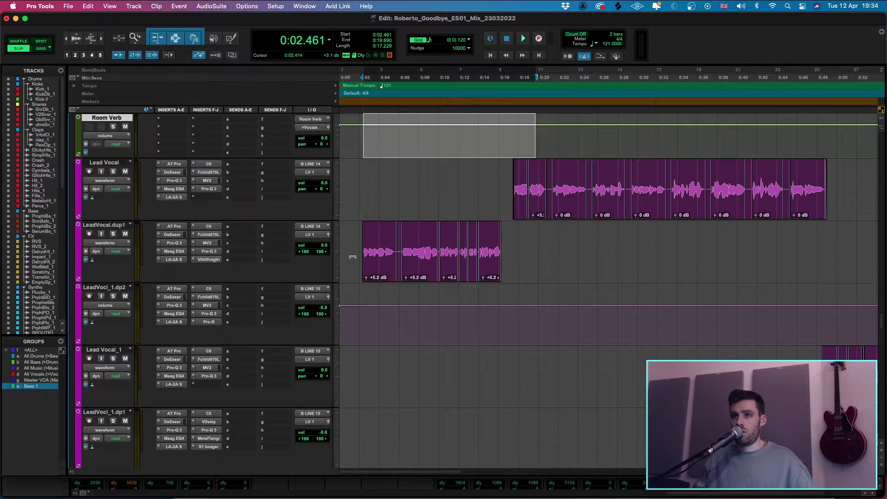
click(359, 243)
key(space)
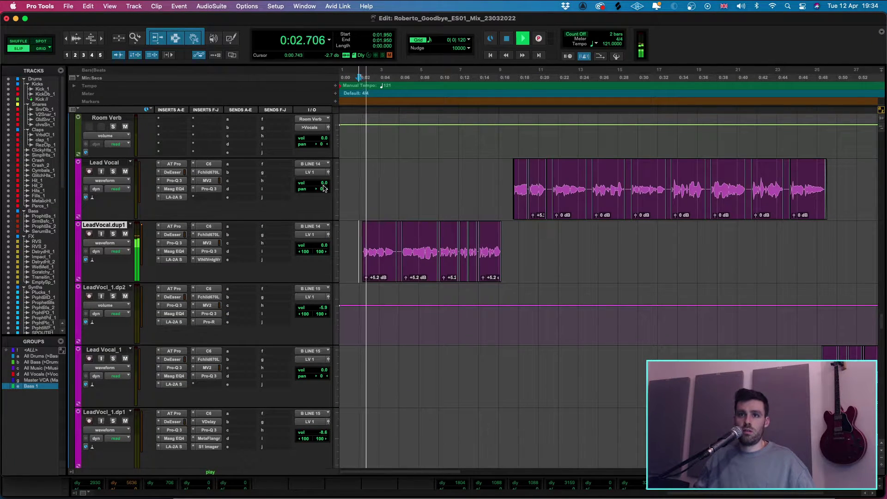
- Open the ValhallaVintageVerb insert on the LeadVocal.dup1 track, turn its reverb setting down slightly during playback, and stop playback
click(215, 259)
mouse_move(404, 170)
mouse_down()
mouse_move(409, 153)
mouse_move(396, 179)
mouse_up()
click(378, 66)
scroll(337, 367, up, 5)
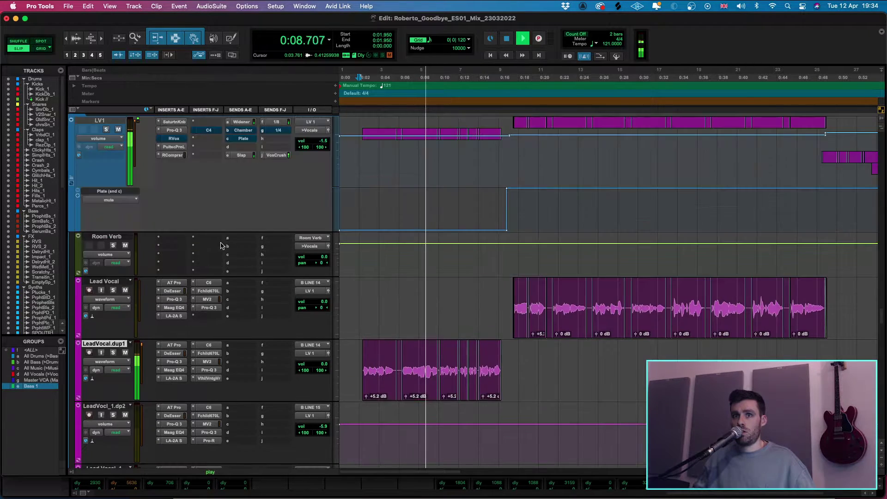
key(space)
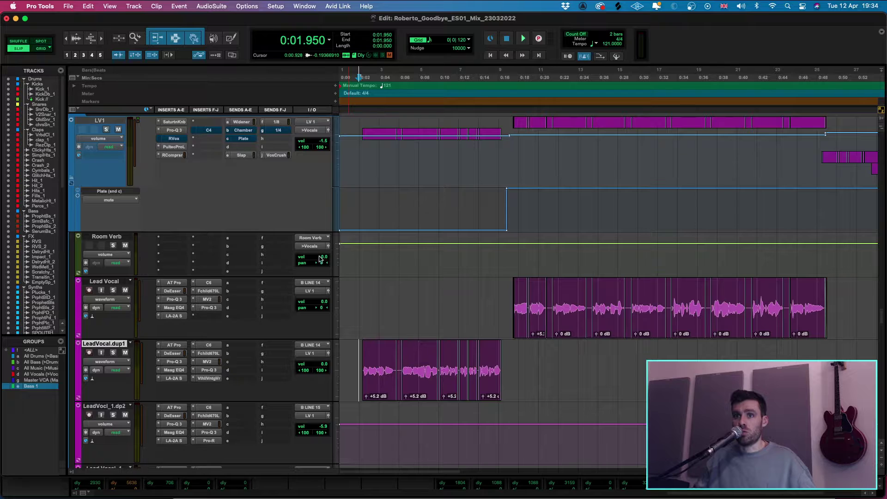
- Insert the Seventh Heaven Professional (mono/stereo) reverb in the first insert slot of the Room Verb track
click(176, 239)
click(191, 221)
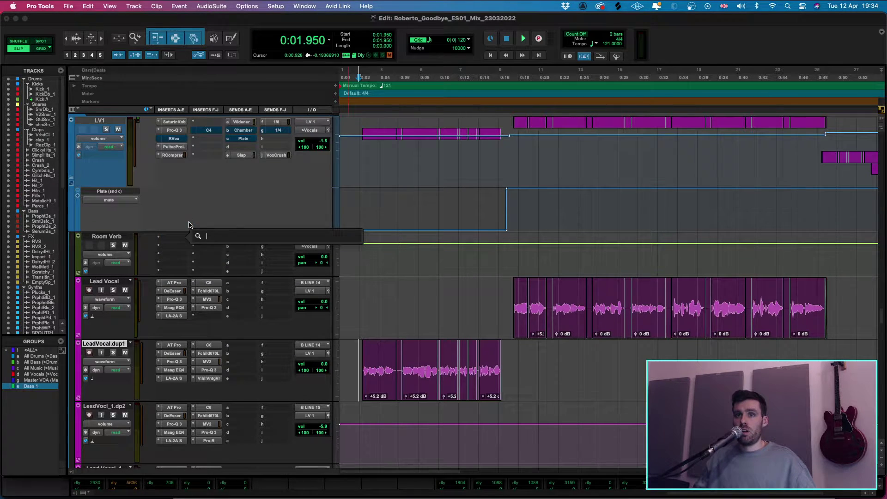
click(168, 238)
mouse_move(189, 237)
mouse_move(254, 264)
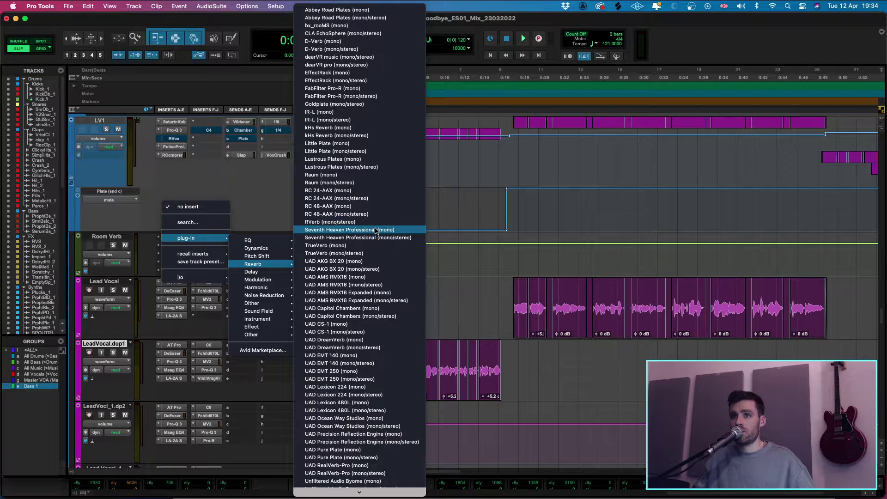
scroll(348, 355, down, 3)
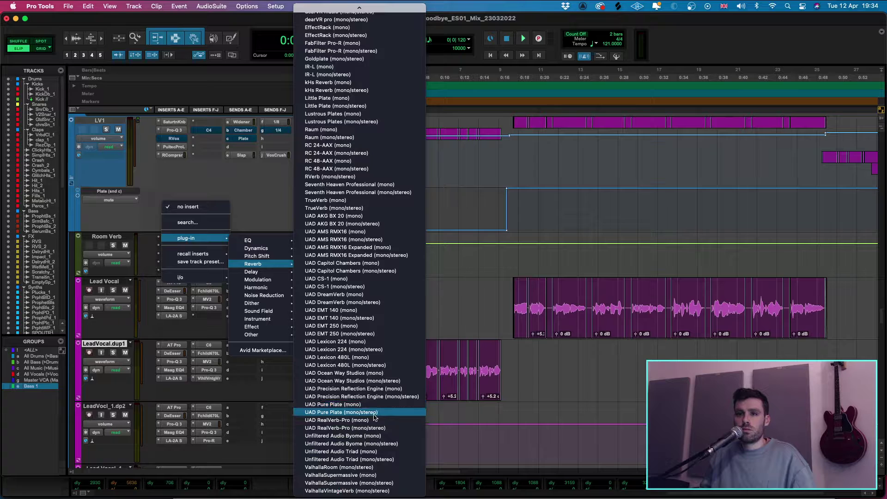
click(359, 192)
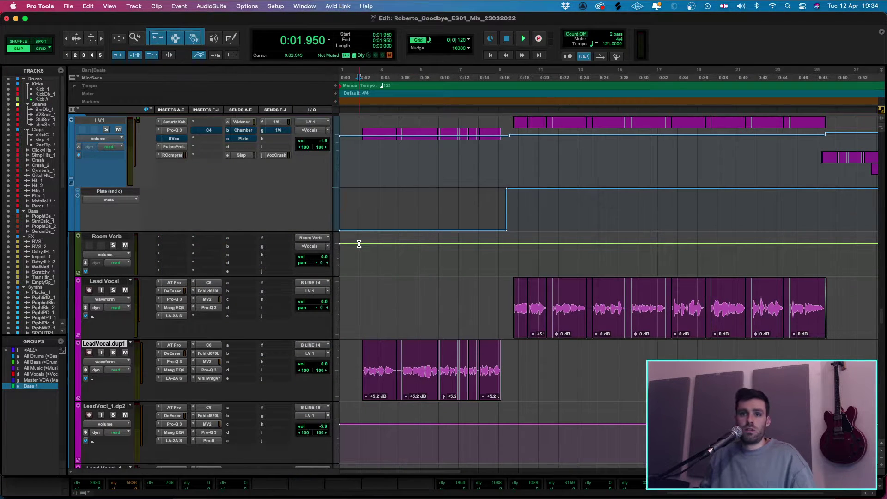
- Load the 17 Small Vox Room preset from the Rooms 1 bank in Seventh Heaven
click(612, 153)
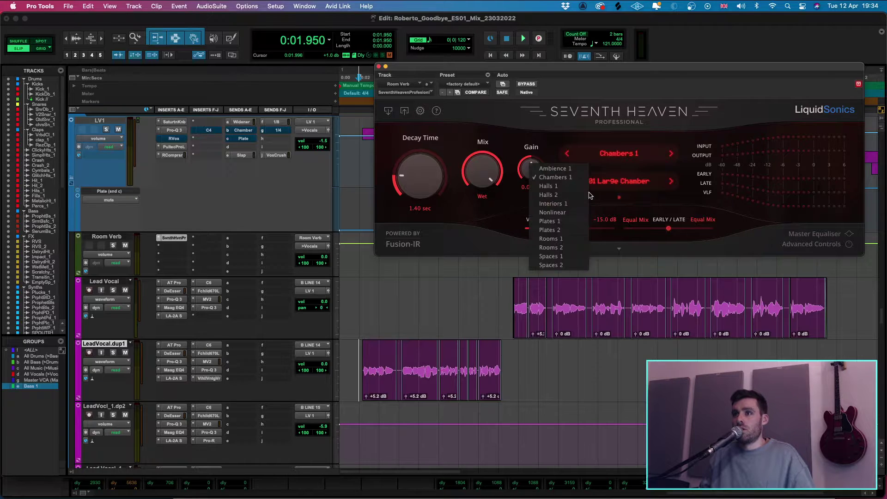
click(549, 239)
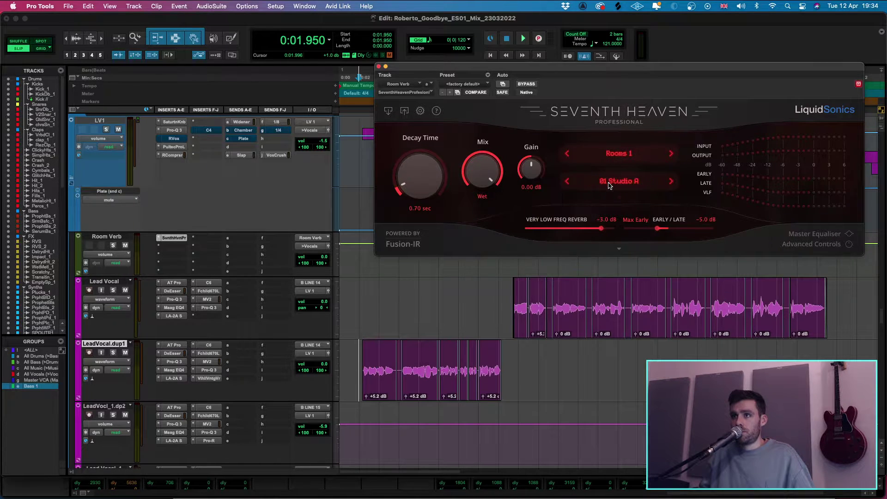
click(612, 184)
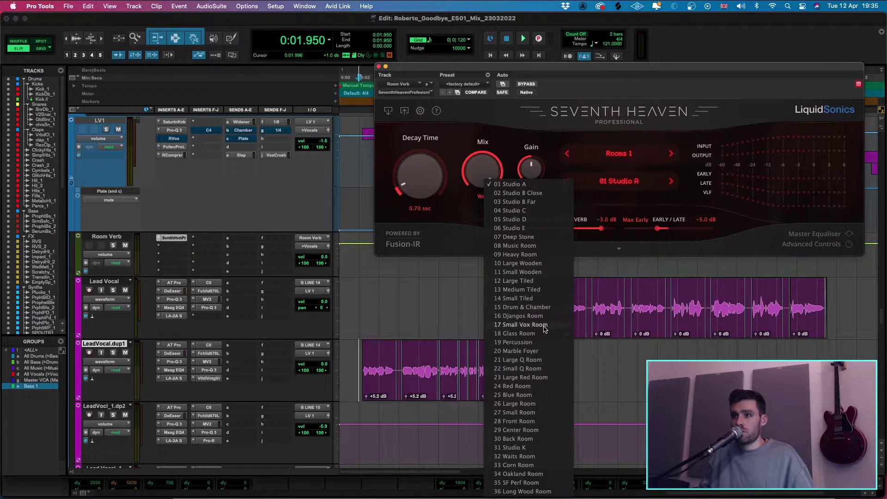
click(520, 325)
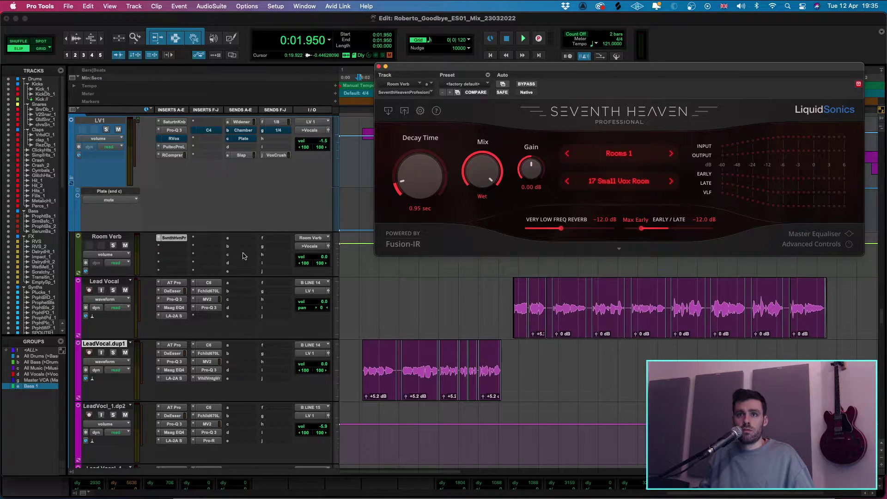
- Add a send from the LV1 track's slot d to the Room Verb (Mono) bus
click(259, 156)
text(roo)
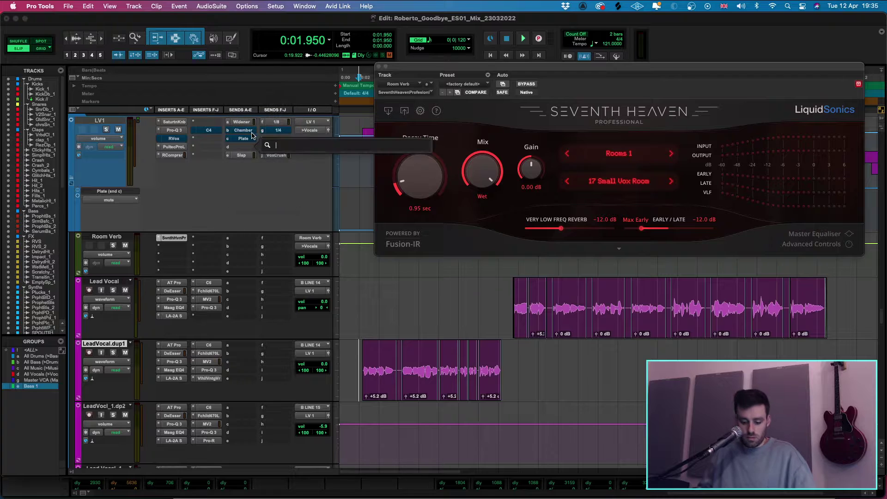
text(m)
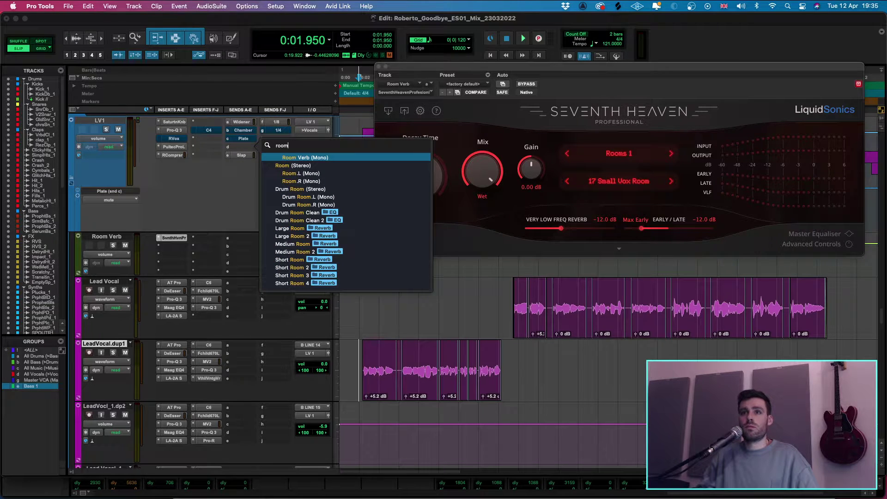
key(Return)
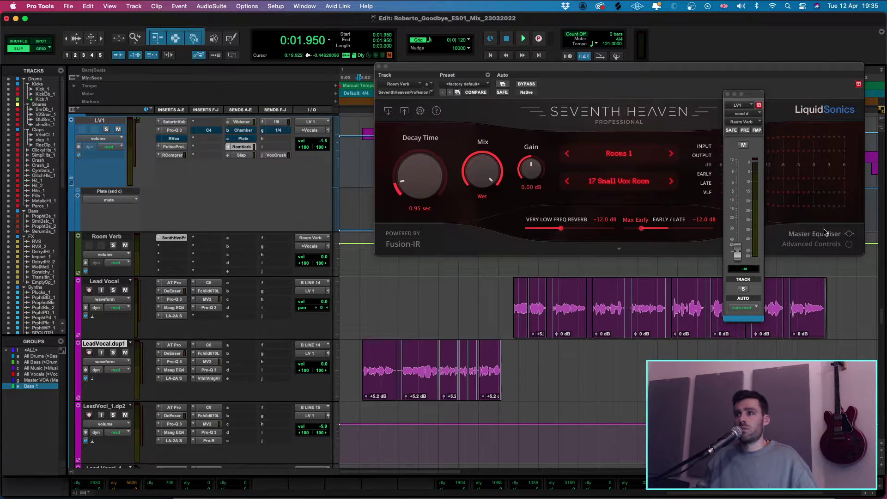
- Raise LV1's Room Verb send to about -5.2 dB during intro playback, and listen to the Lead Vocal clips from 0:17.368
key(space)
drag(737, 252, 738, 190)
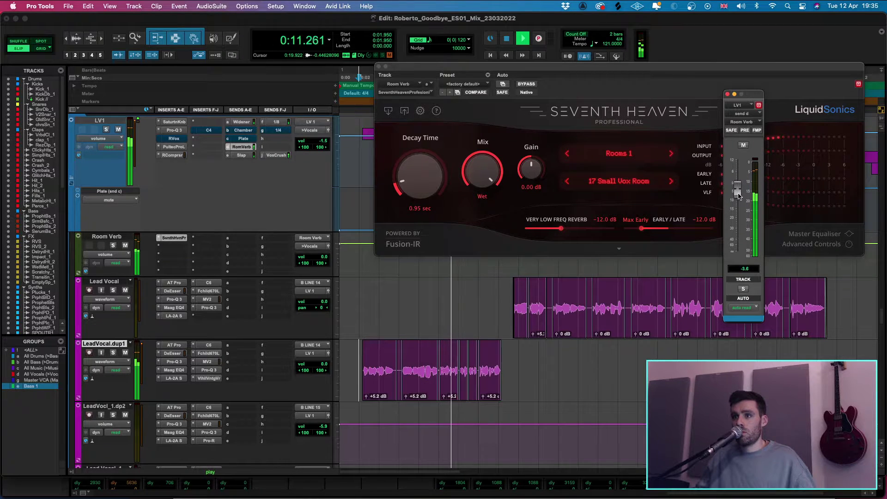
click(512, 296)
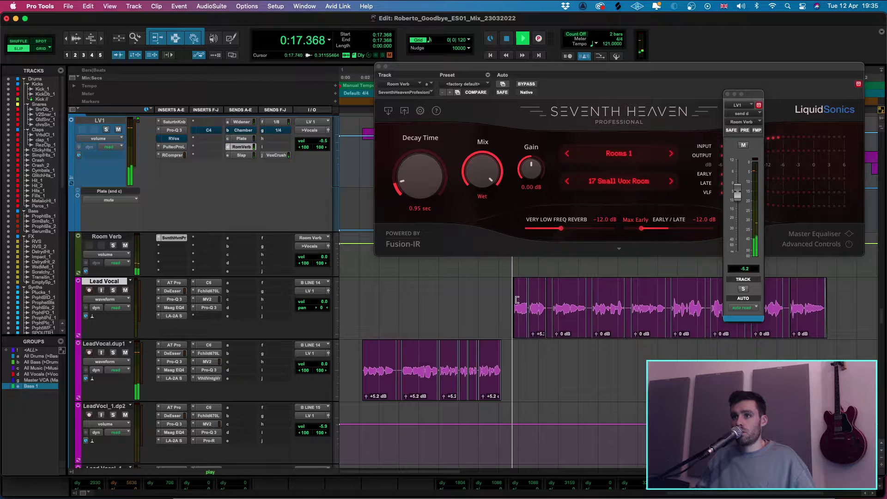
key(space)
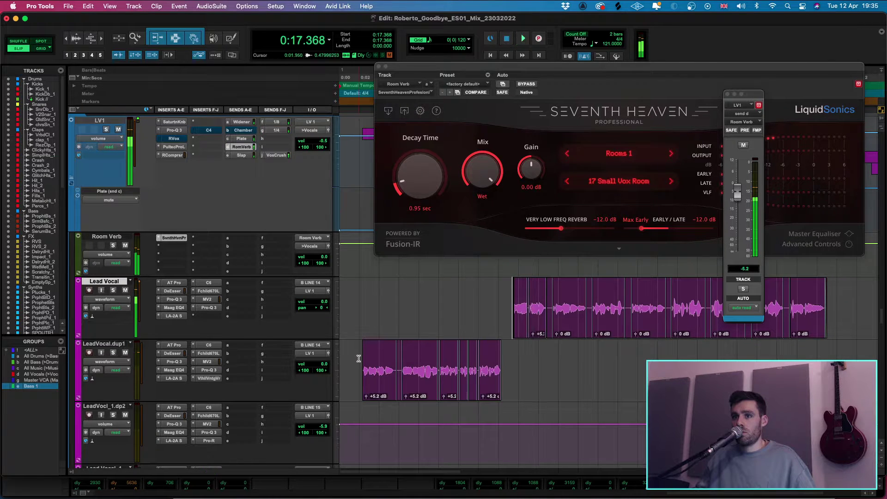
- Replay the duplicate vocal's intro clips, lower LV1's Room Verb send to about -11.3 dB, and compare with the send muted
click(359, 365)
key(space)
drag(737, 193, 738, 207)
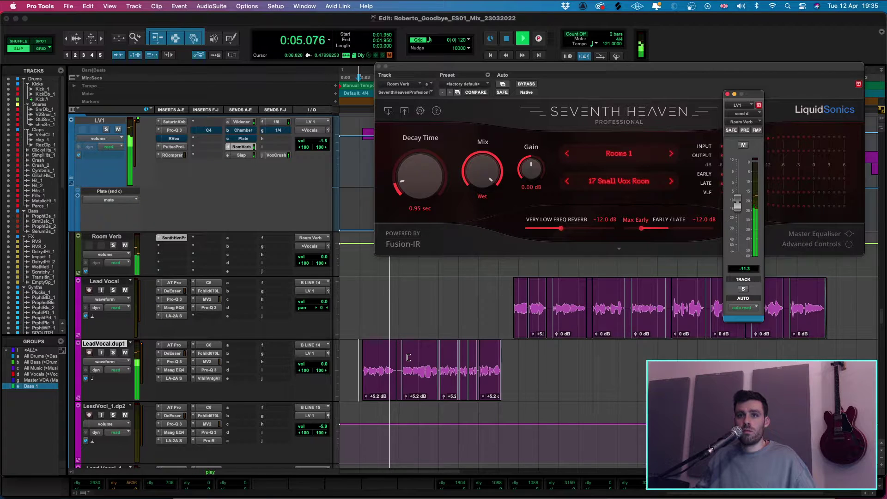
super+click(241, 147)
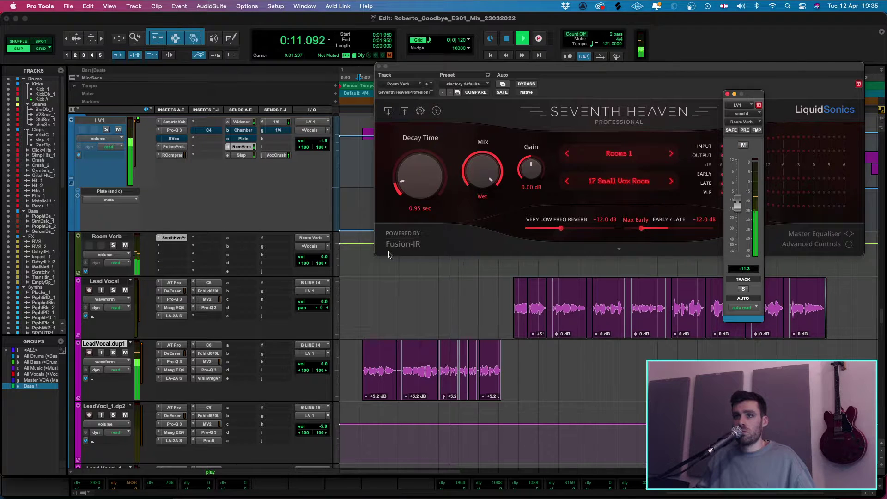
- Insert the TAL-Chorus-LX plug-in after the Seventh Heaven reverb on the Room Verb track
click(171, 245)
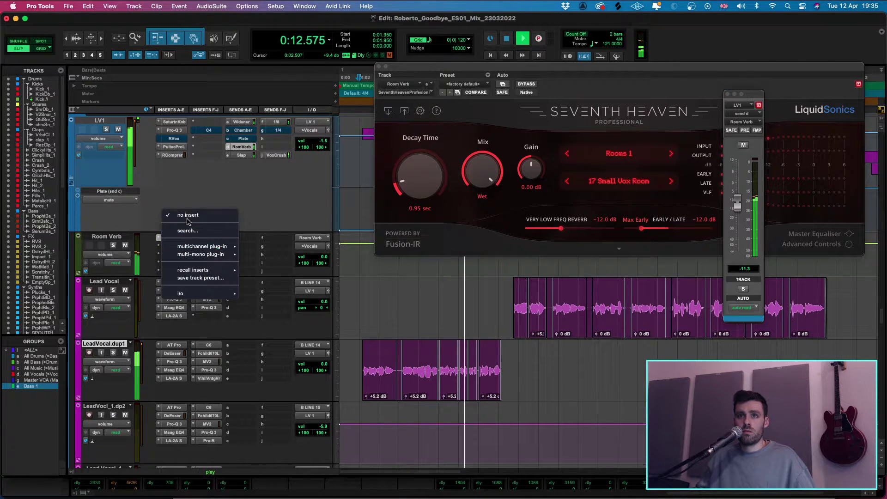
click(210, 193)
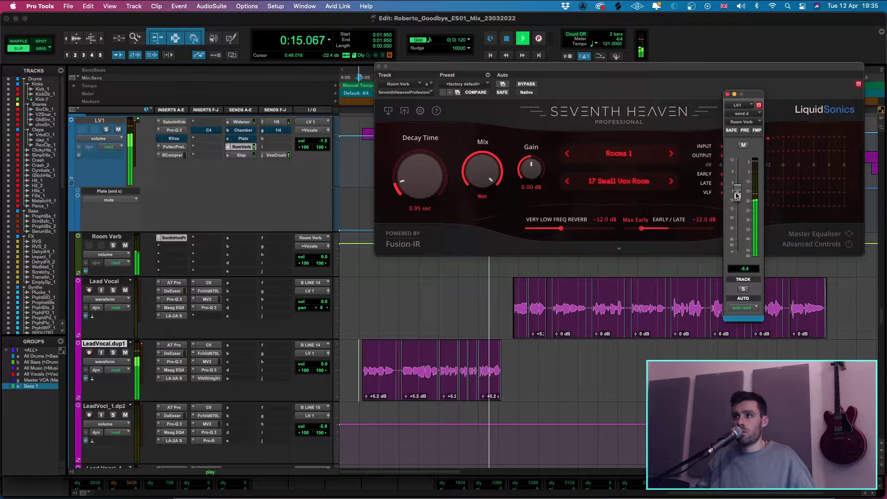
click(180, 249)
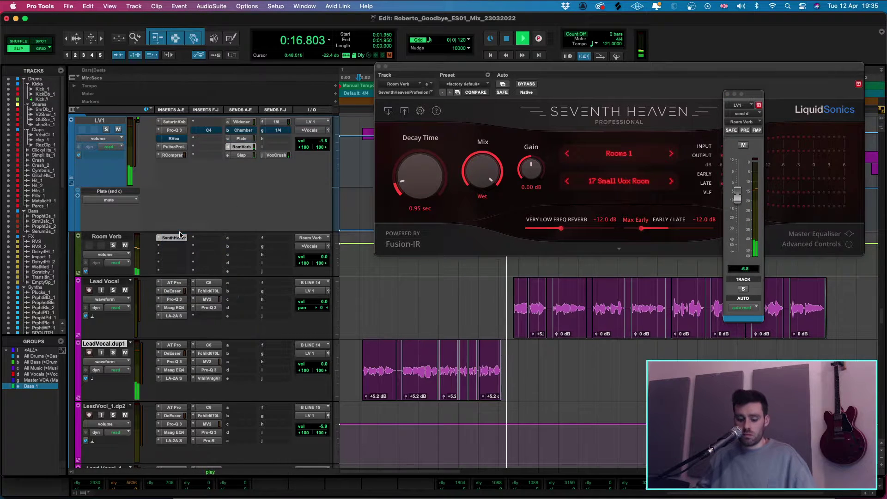
text(tal)
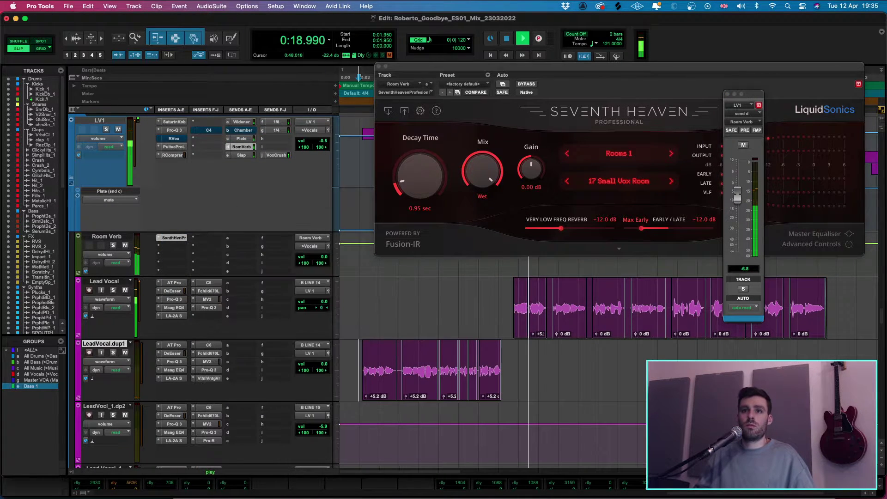
key(Return)
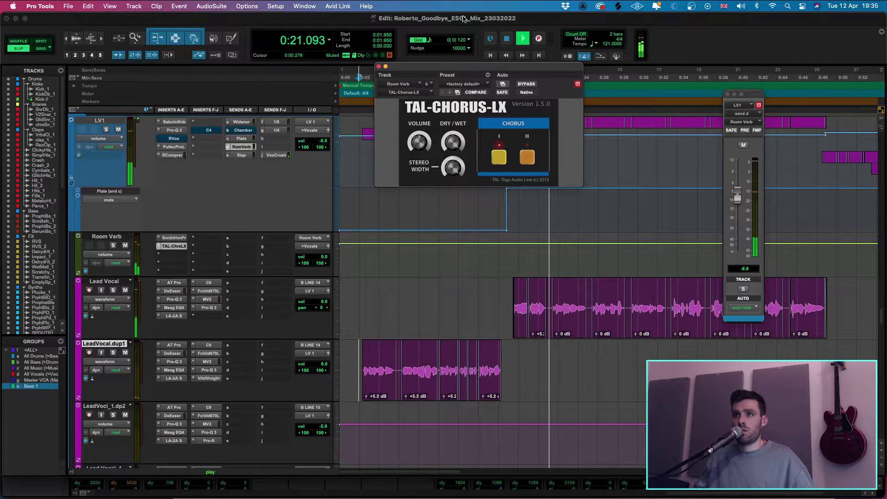
- Replay the intro to audition the chorus on the reverb, and set LV1's Room Verb send to about -13.1 dB
key(space)
key(space)
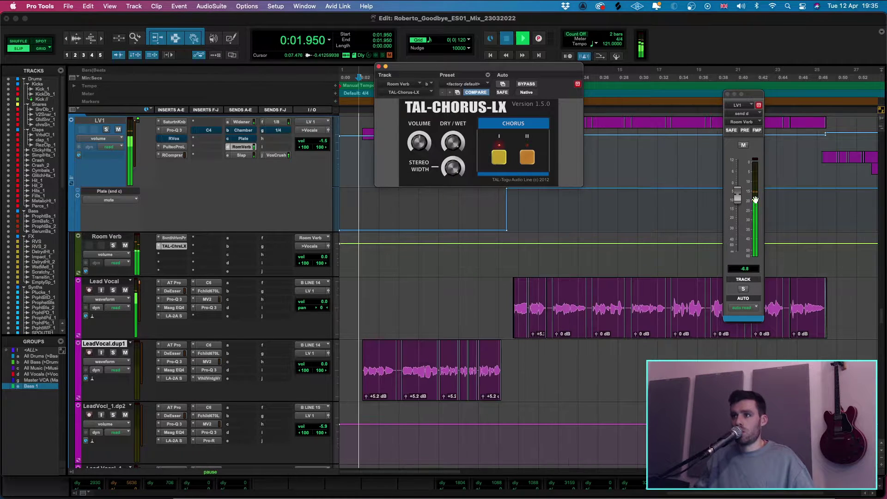
click(174, 246)
click(174, 245)
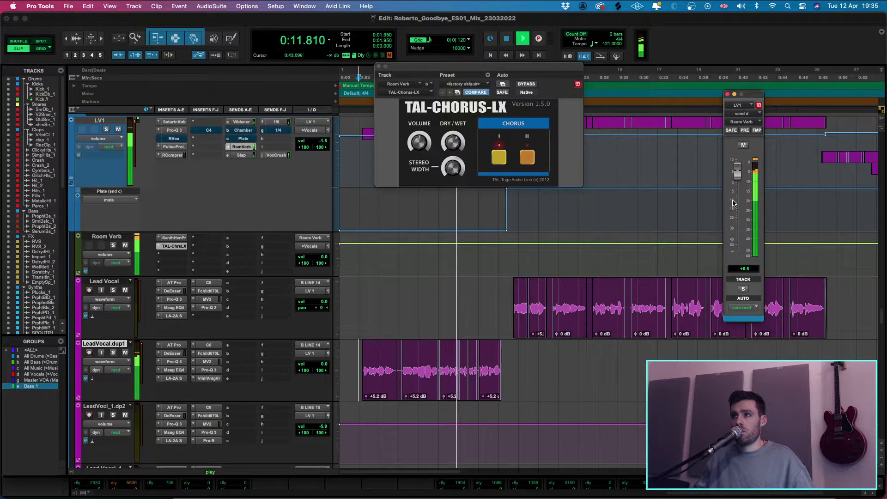
drag(737, 172, 736, 211)
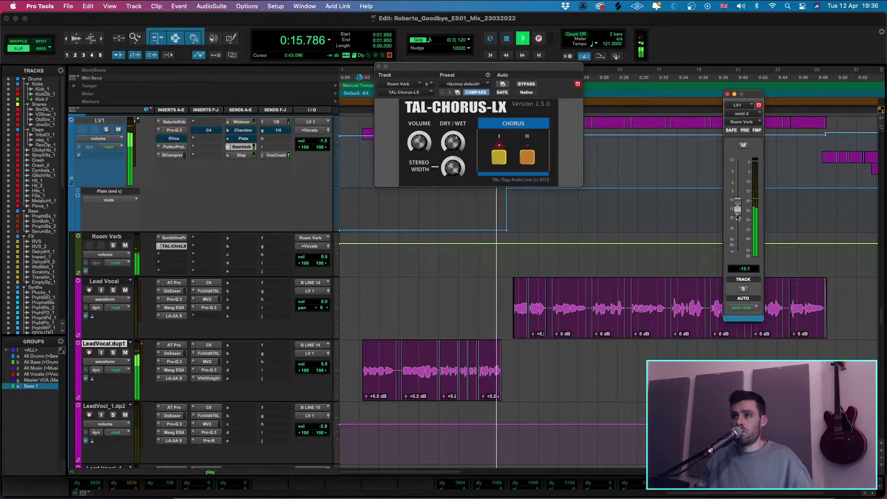
click(356, 353)
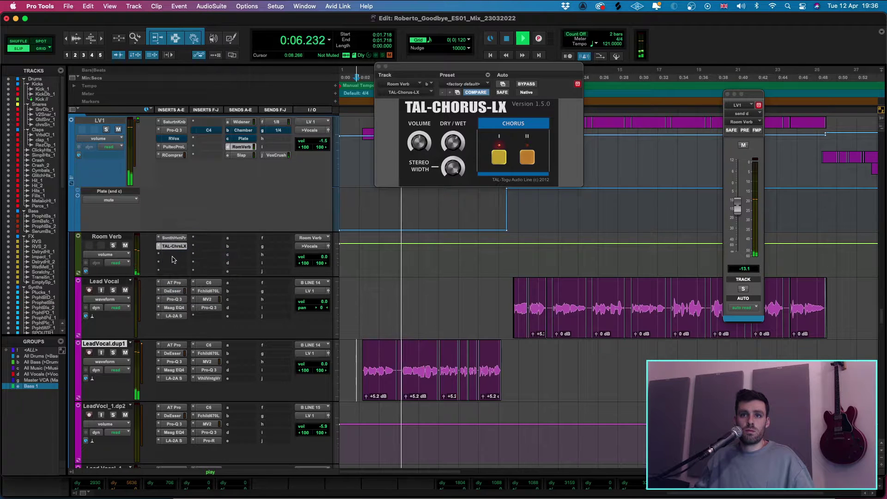
- Insert a FabFilter Pro-Q 3 (stereo) after the chorus on the Room Verb track
click(189, 245)
text(fab)
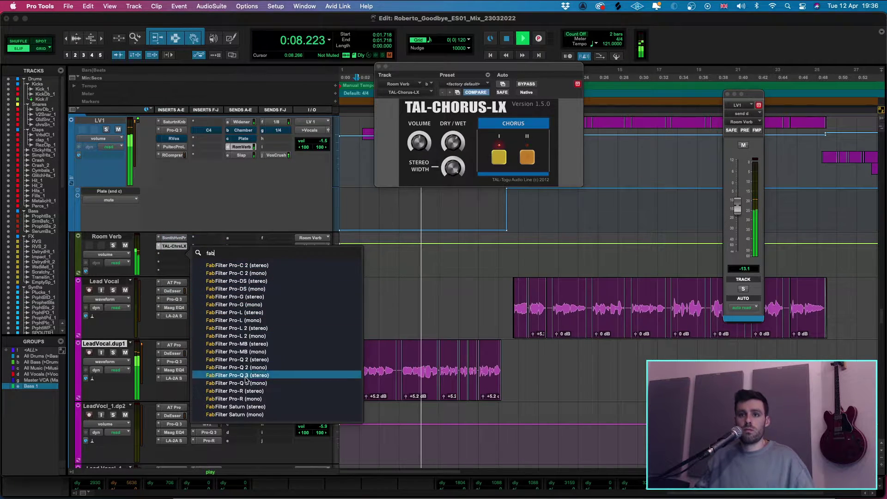
click(233, 374)
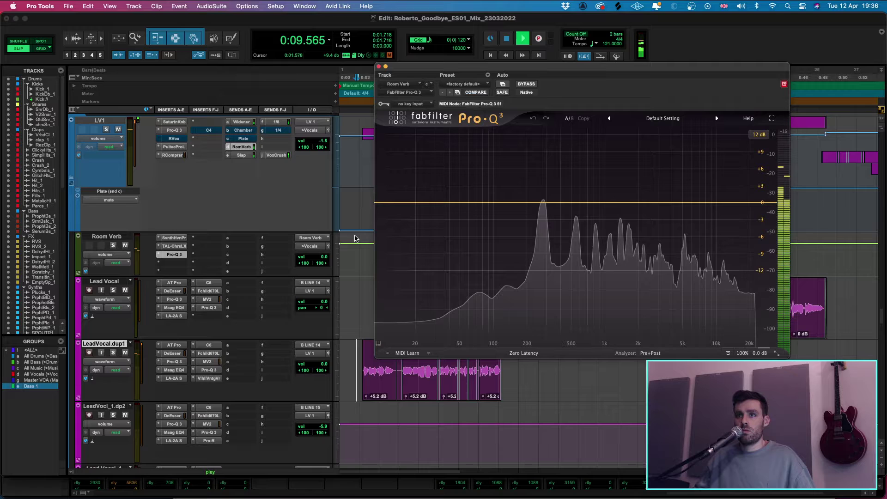
- Add a 12 dB/oct low cut at about 93 Hz and a high cut near 20 kHz to the Room Verb EQ
click(389, 202)
drag(390, 202, 487, 203)
click(753, 202)
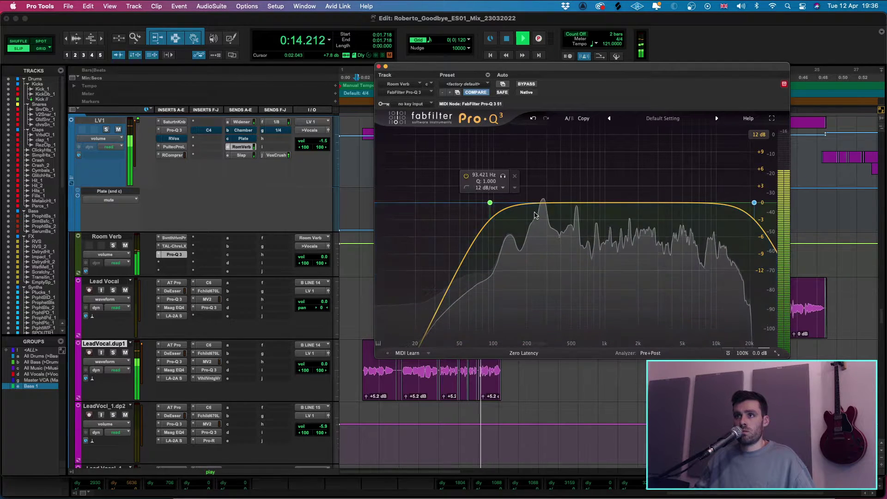
- Find the resonance around 280 Hz with a boosted bell band, and make it a gentle cut with a Q of about 1.39
drag(480, 194, 547, 132)
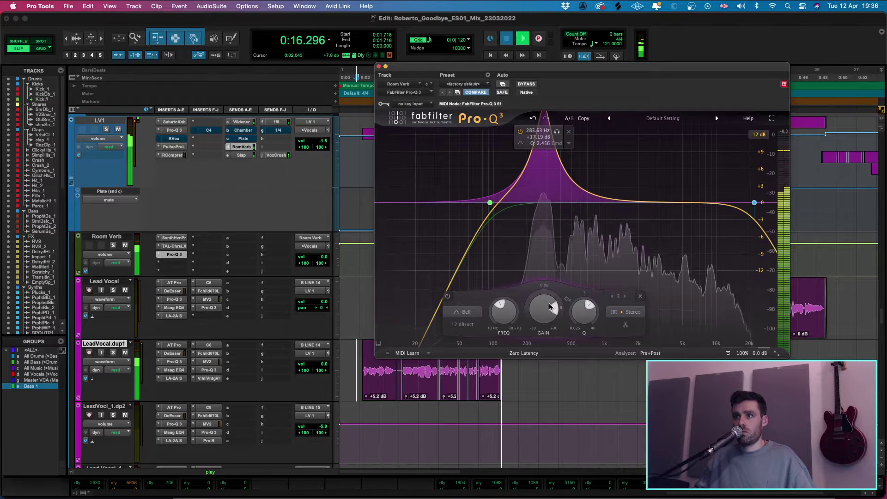
drag(550, 306, 553, 225)
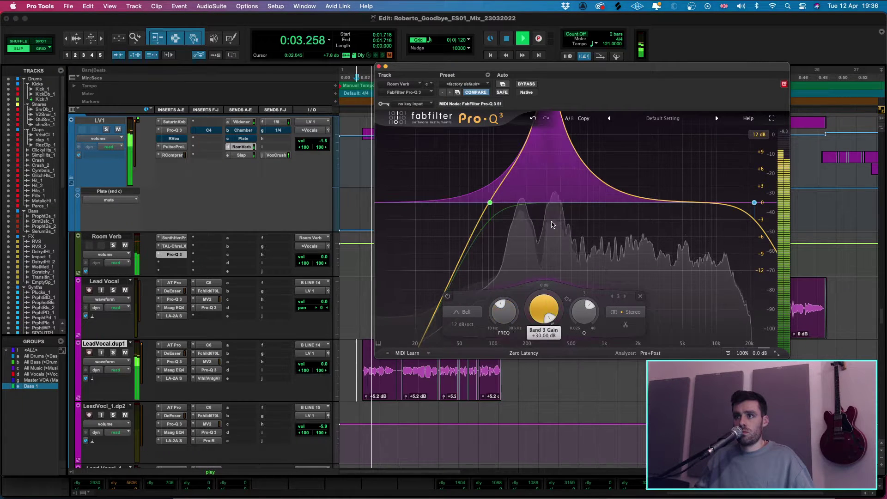
drag(504, 311, 536, 352)
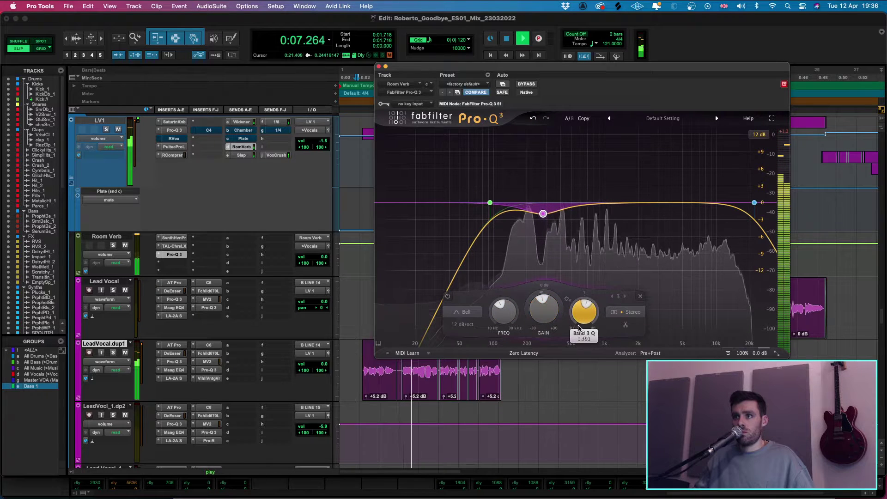
- Try a louder volume on the Room Verb track, and return it to 0.0 dB
drag(325, 259, 324, 250)
alt+click(323, 253)
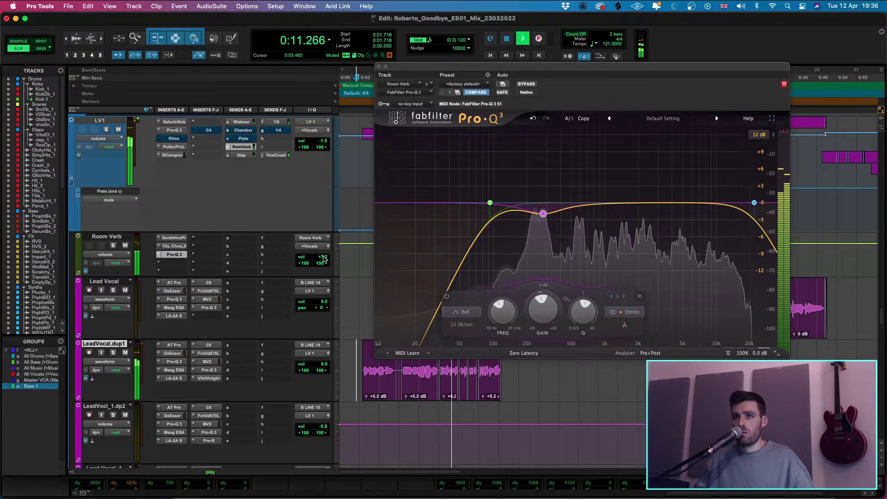
click(379, 67)
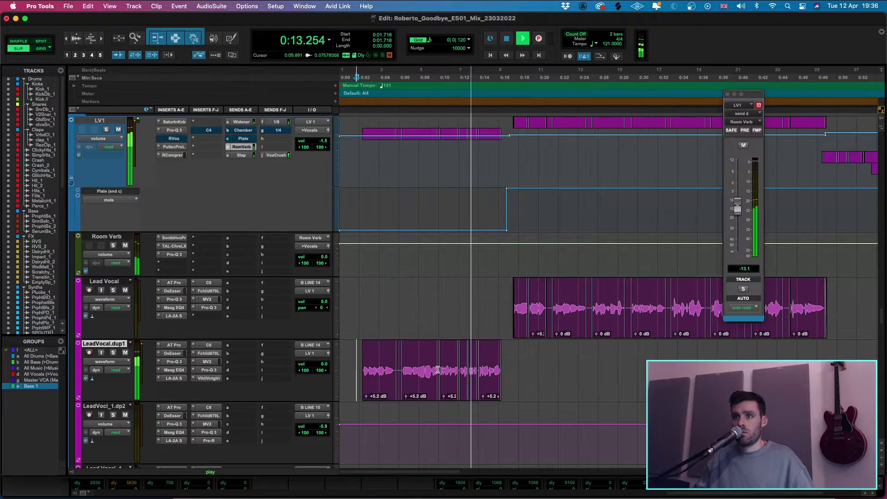
- Add a short fade-in at the very start of the first LeadVocal.dup1 intro clip
click(360, 362)
key(t)
key(t)
key(t)
key(space)
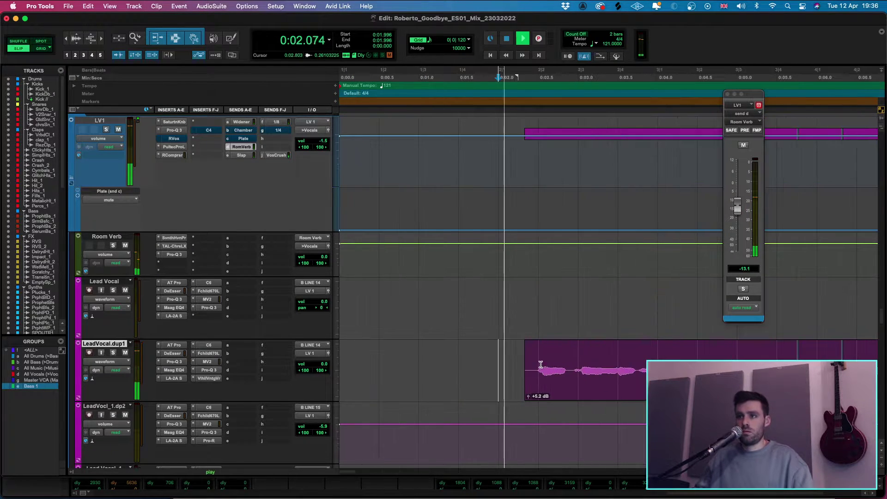
drag(521, 360, 533, 360)
key(f)
key(r)
key(r)
key(r)
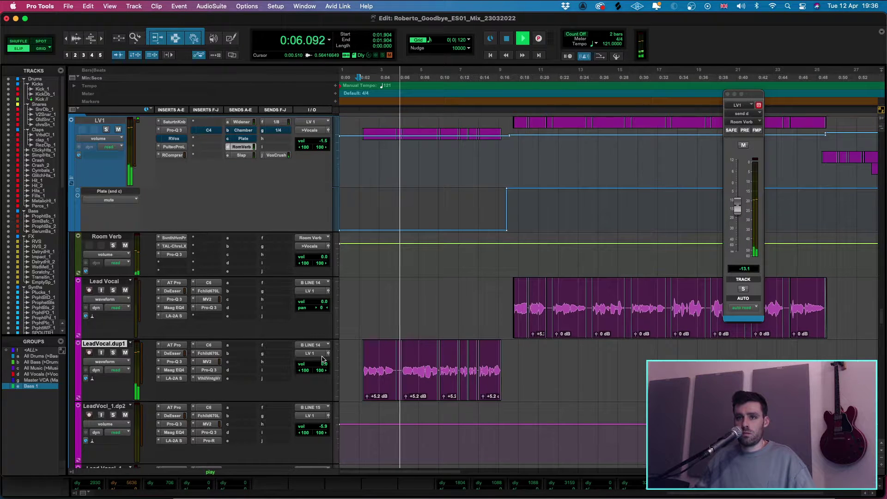
- Compare the intro vocal's reverbs during playback, and lower the ValhallaVintageVerb mix on LeadVocal.dup1 to 12.7 %
ctrl+super+click(244, 147)
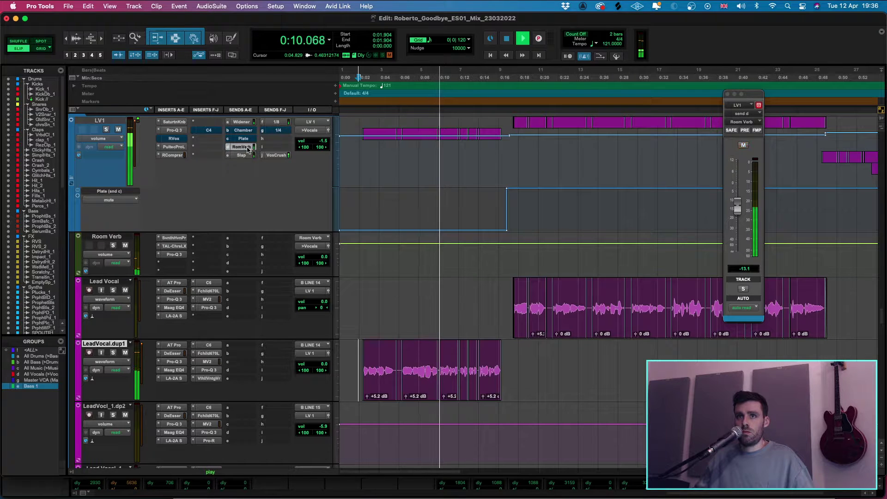
click(209, 378)
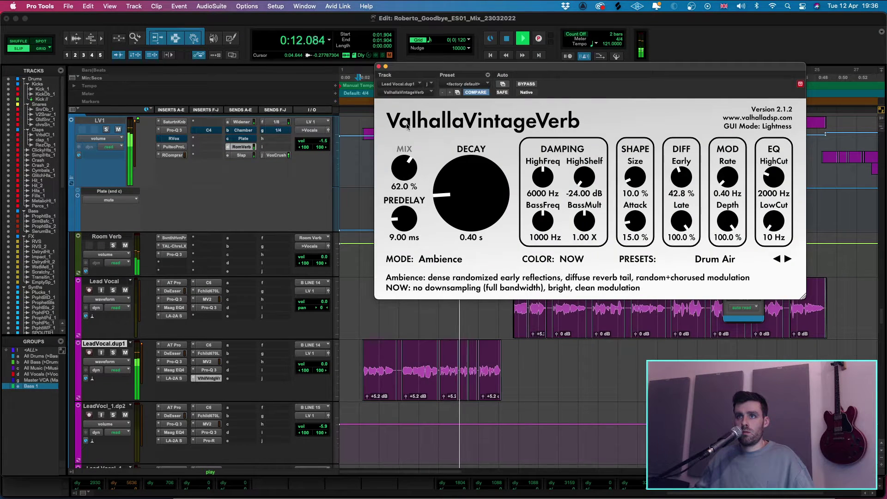
drag(406, 163, 405, 156)
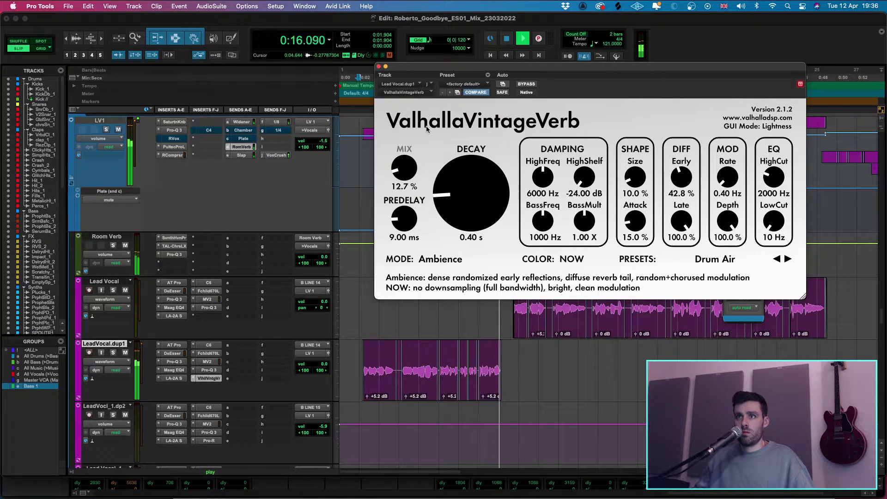
click(378, 67)
key(space)
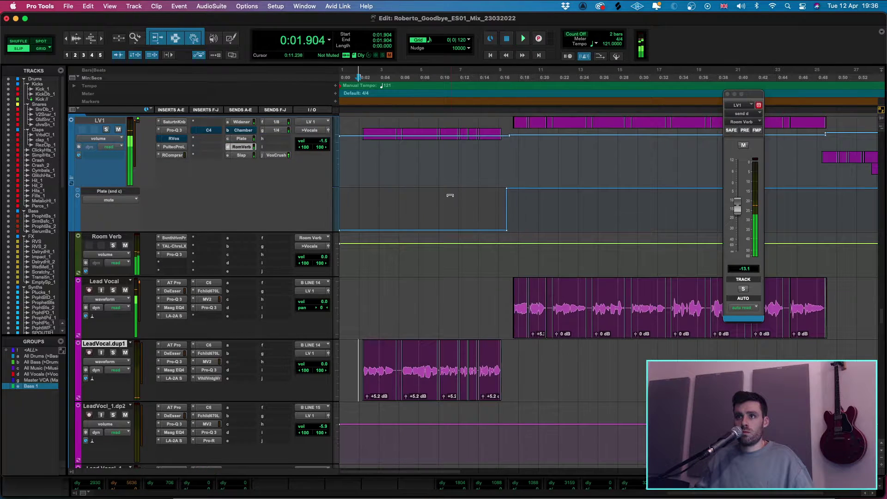
- Remove the intro mute from LV1's Plate send and lower the send's level automation from the start to about 0:16.9 instead
key(space)
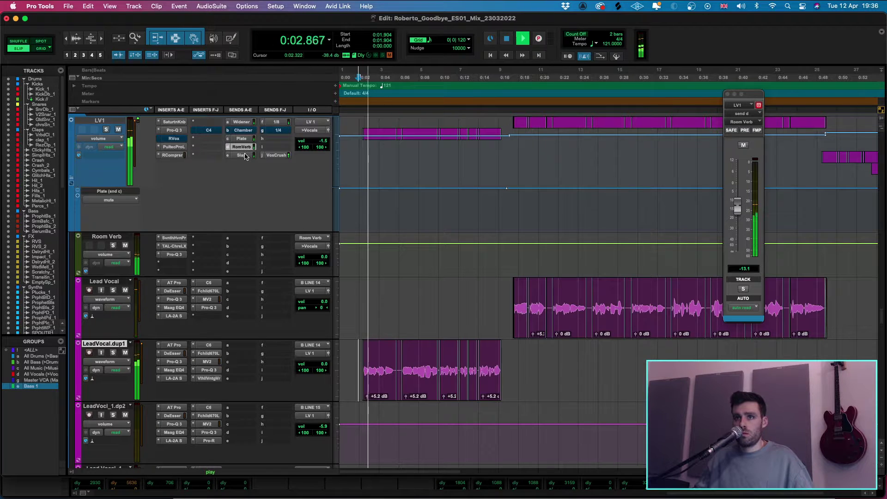
click(109, 204)
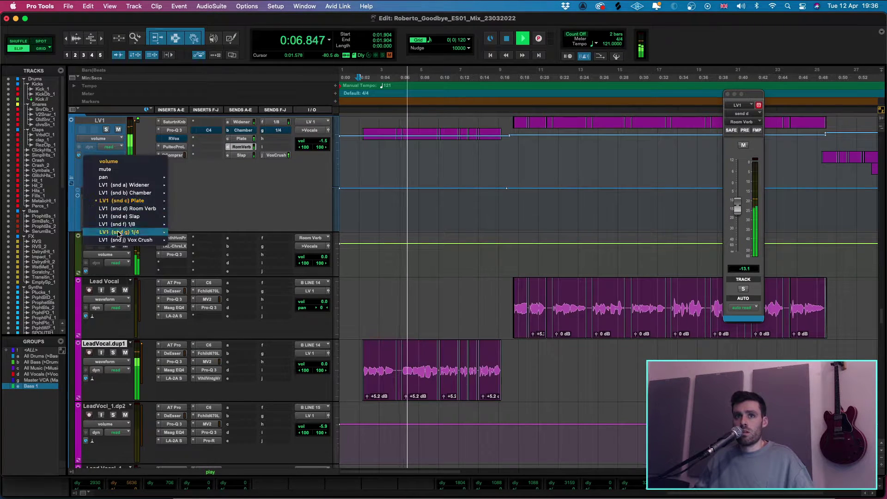
click(181, 202)
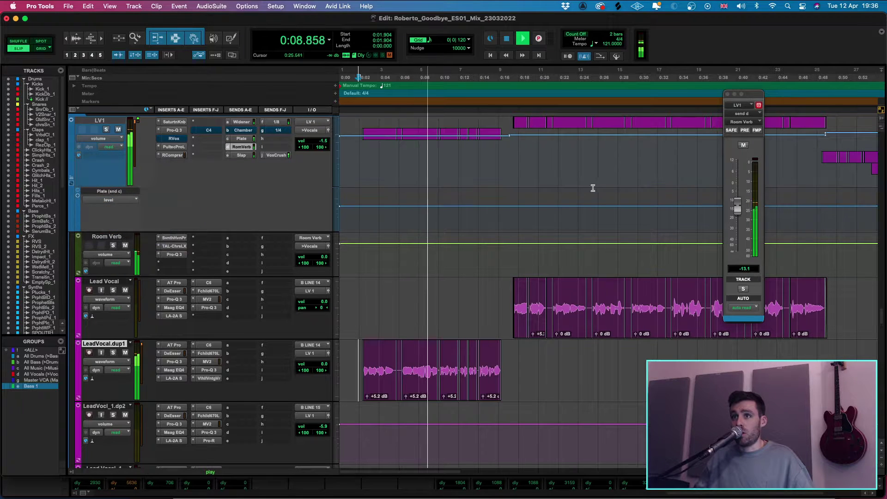
click(510, 209)
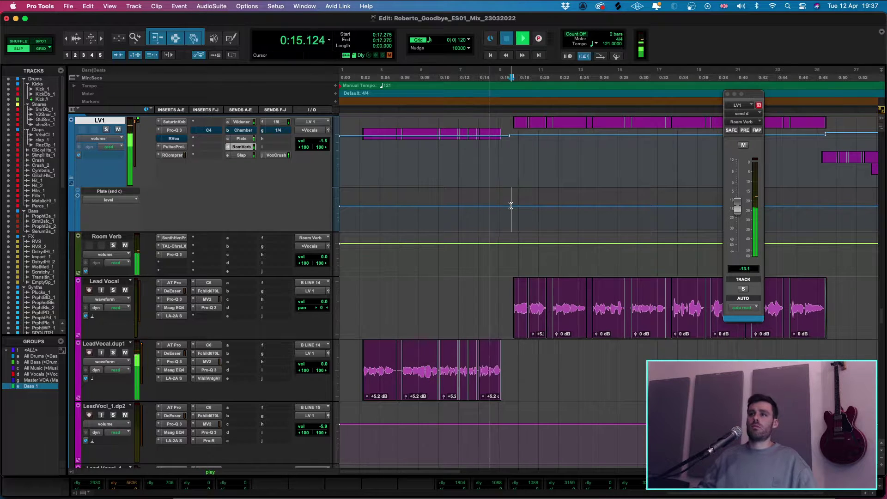
key(space)
drag(509, 210, 298, 221)
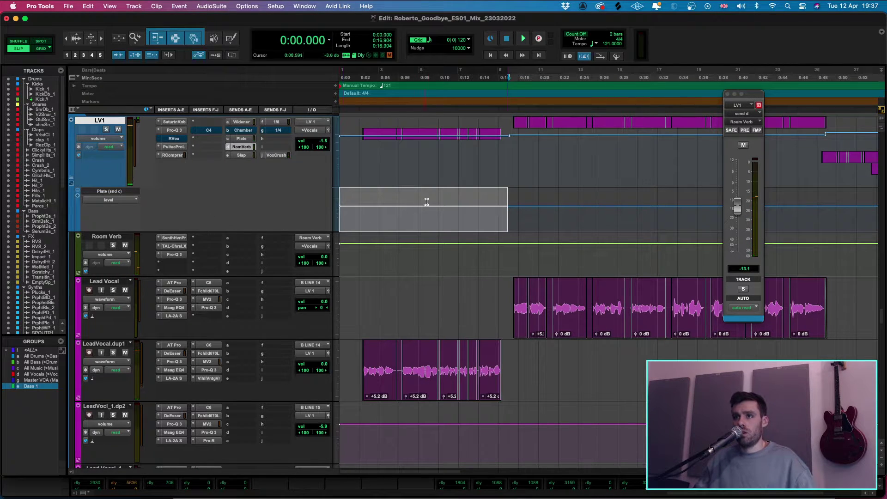
drag(428, 203, 426, 210)
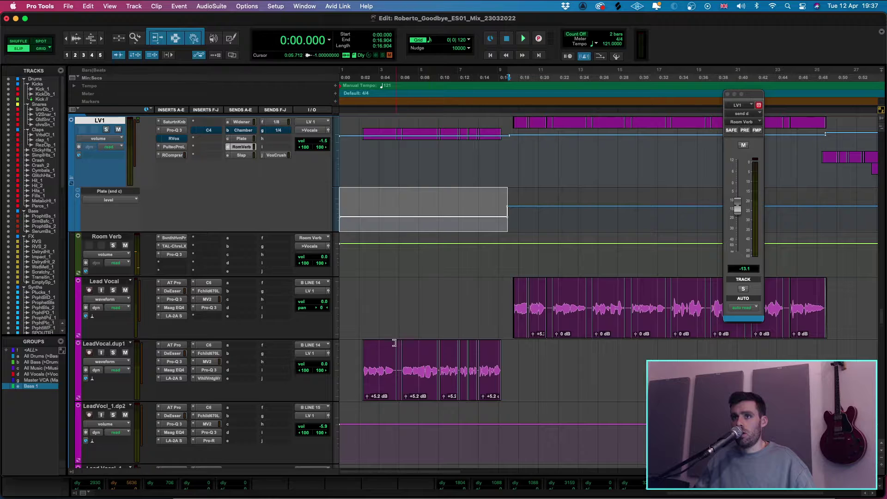
- Solo LV1 and compare the intro vocal on LeadVocal.dup1 with the start of the Lead Vocal section at about 0:17
click(361, 369)
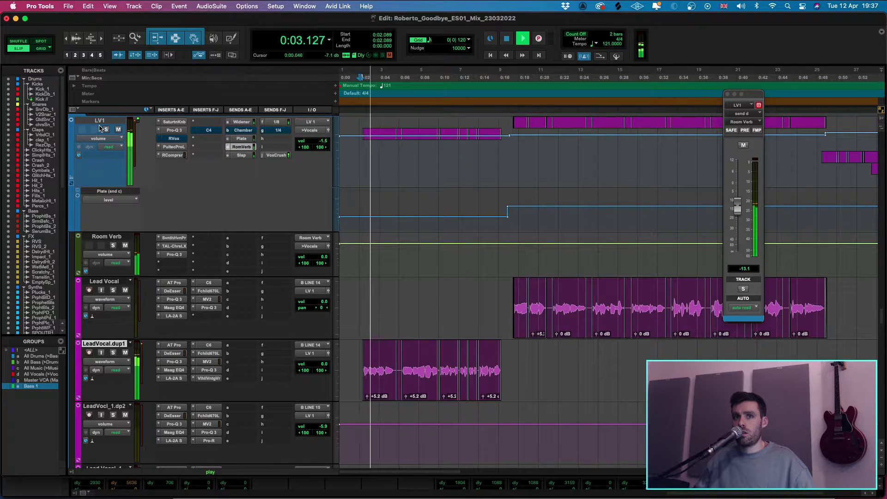
key(shift+s)
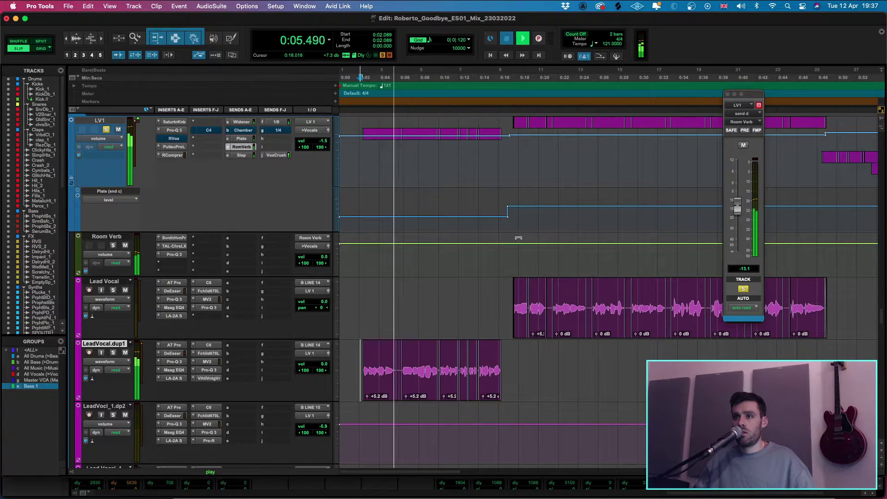
key(space)
click(510, 286)
key(space)
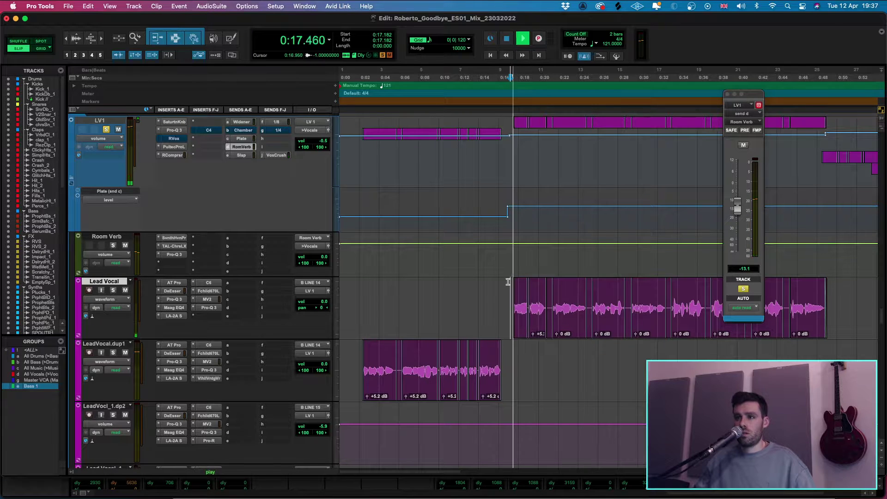
key(space)
click(361, 366)
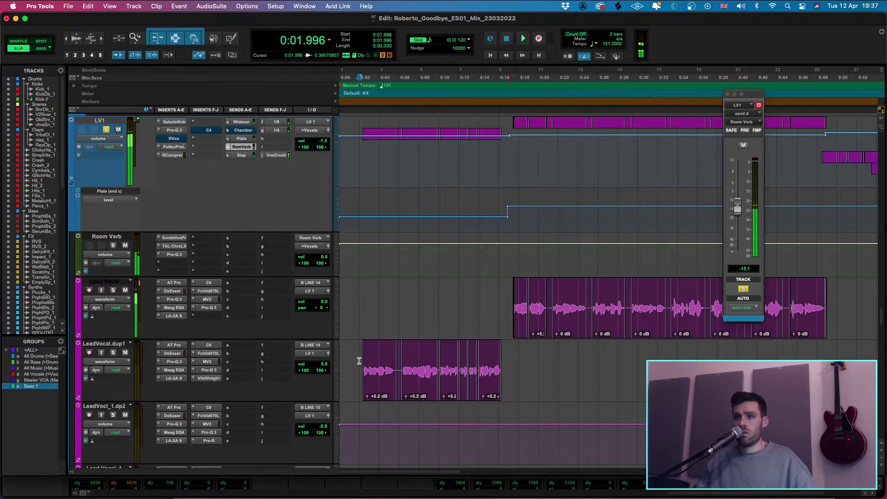
key(space)
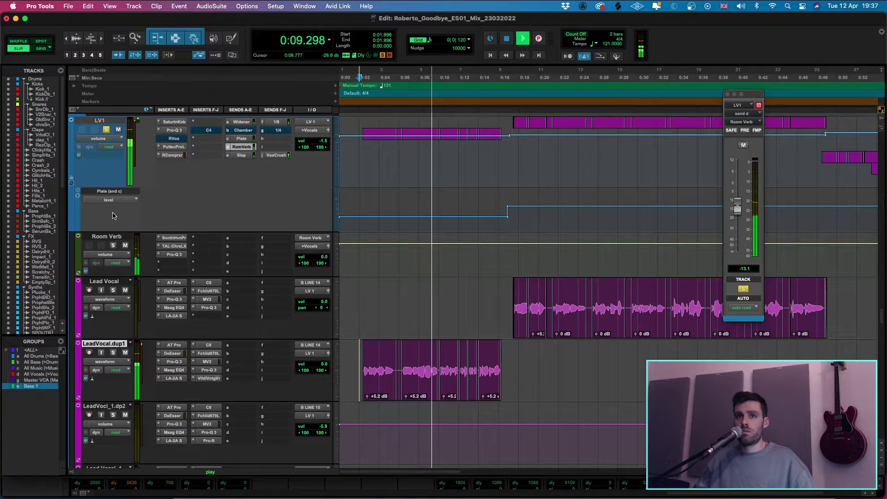
- Try a higher level automation for LV1's Slap send across the intro, and return it to its original level
click(109, 191)
mouse_move(125, 227)
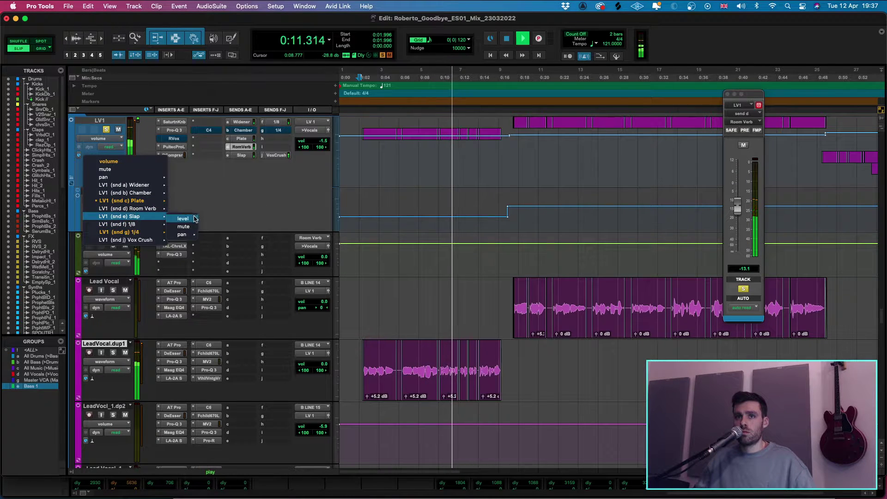
click(183, 219)
drag(510, 214, 340, 215)
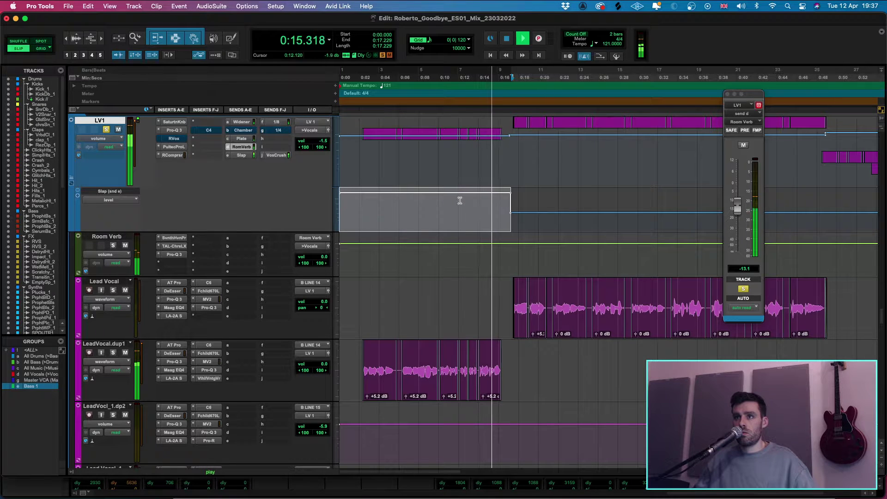
drag(460, 195, 456, 200)
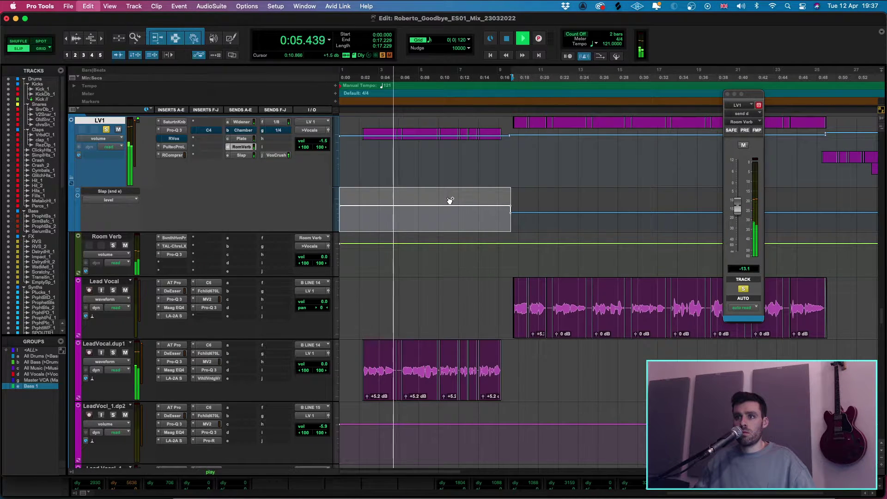
drag(450, 200, 450, 200)
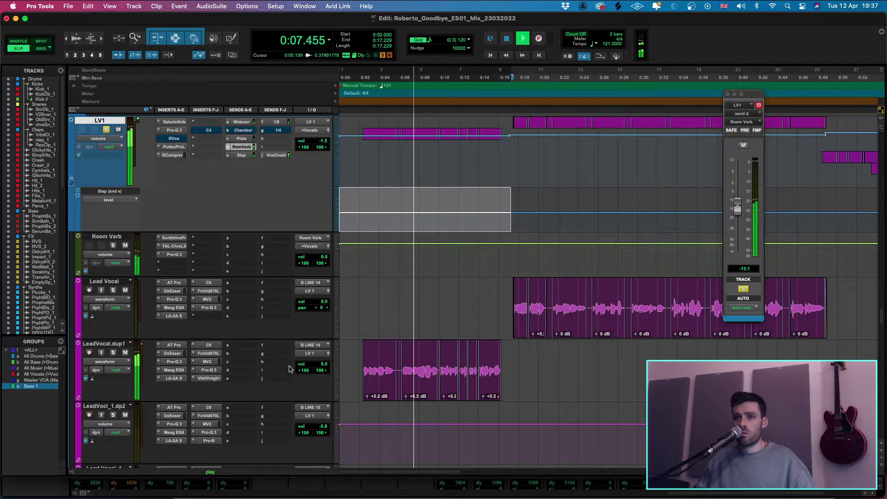
click(539, 370)
key(space)
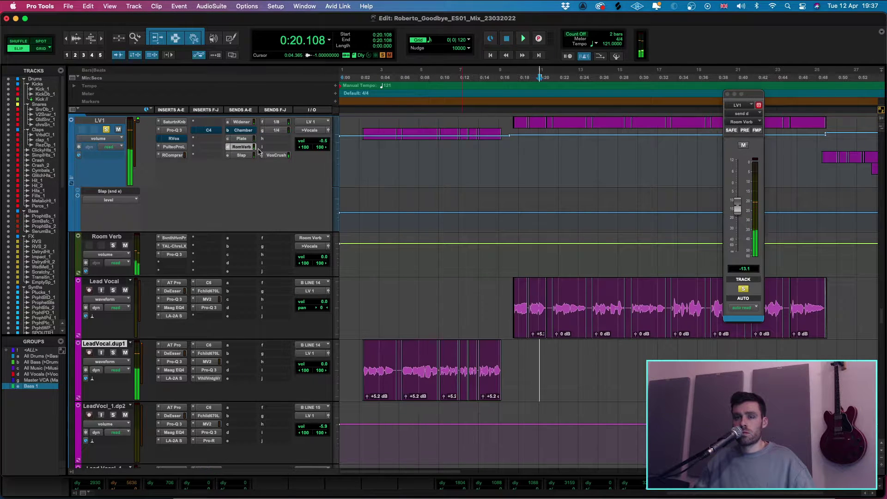
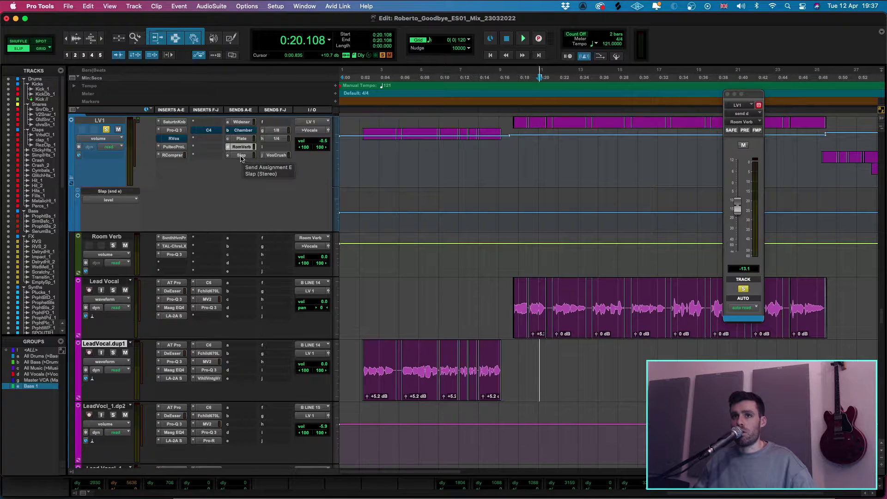
- Move LV1's Slap, 1/8 and 1/4 sends one slot down to free send e, and create a stereo Aux Input track named Width
drag(277, 129, 273, 133)
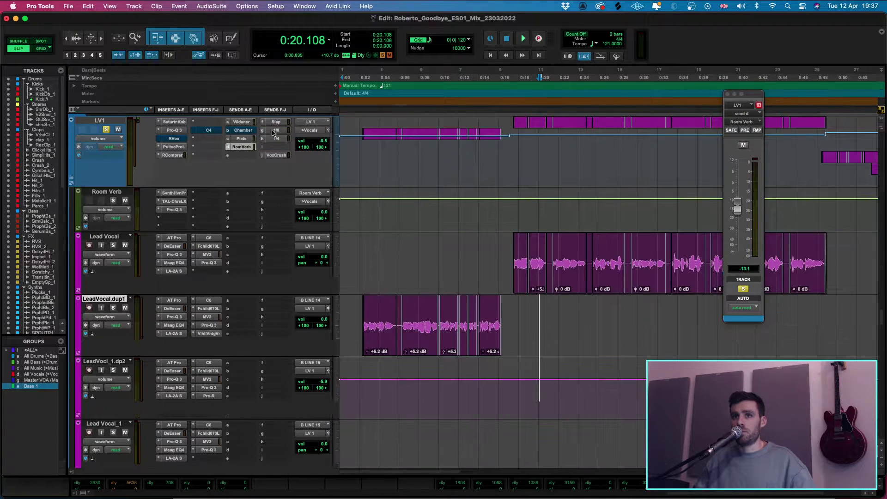
key(super+shift+n)
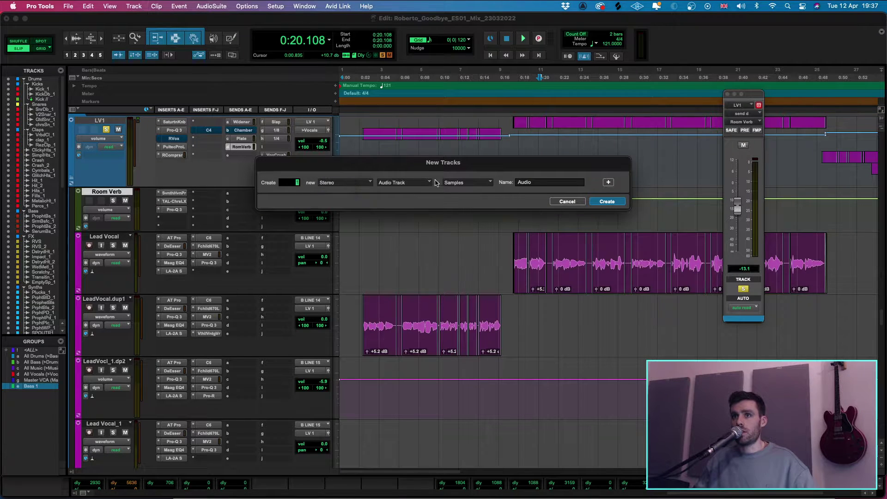
click(429, 182)
click(395, 190)
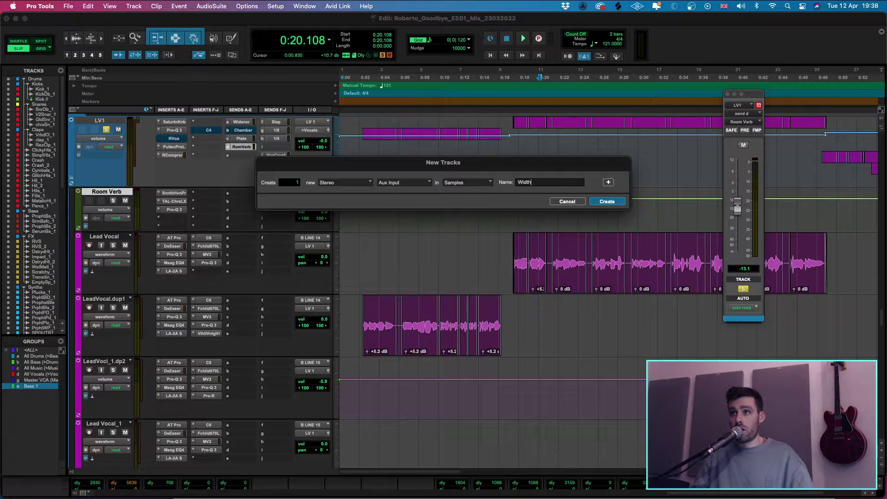
key(Return)
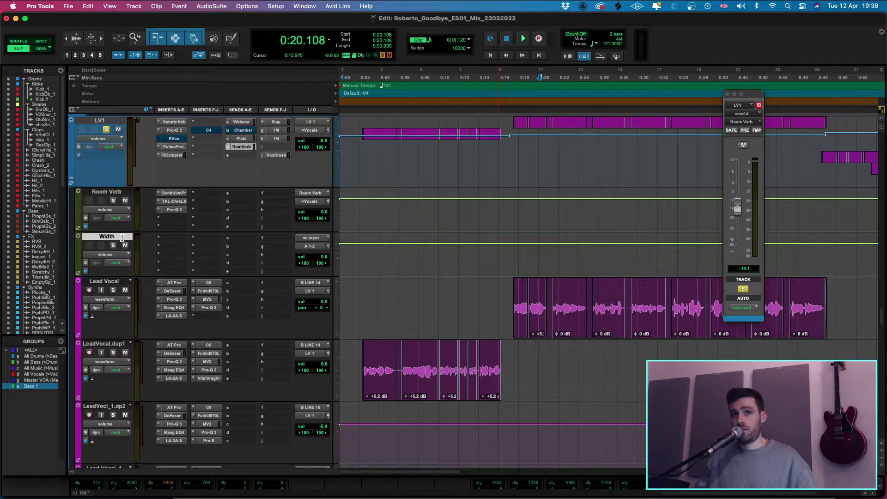
- Insert the Soundtoys EffectRack (stereo) in the first insert slot of the Width track
click(176, 237)
text(effec)
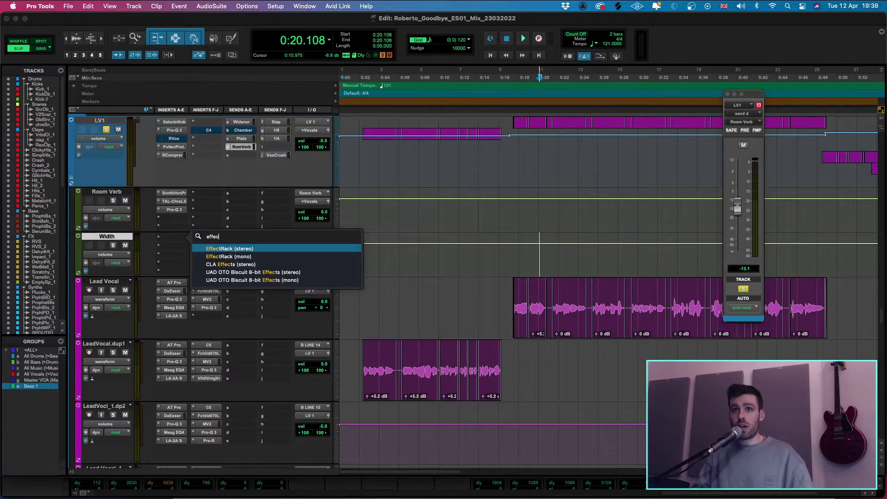
key(Escape)
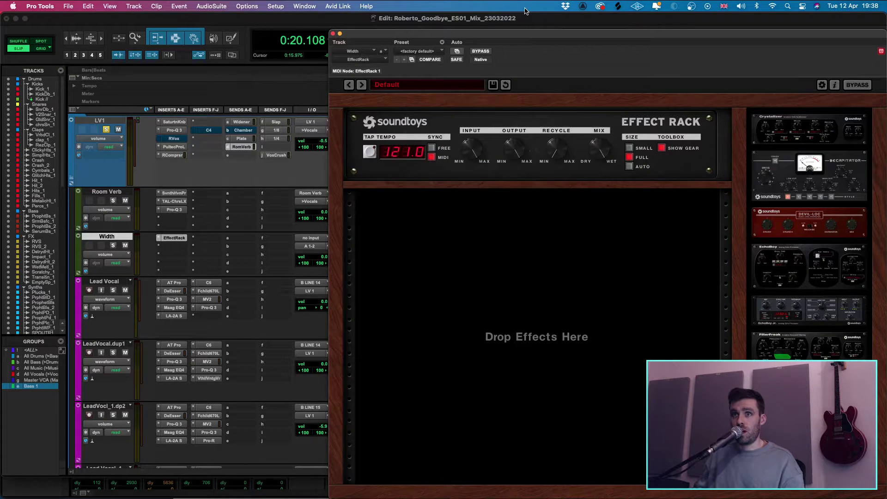
- Route the Width track's output to the >Vocals bus
click(321, 251)
mouse_move(314, 254)
mouse_move(377, 264)
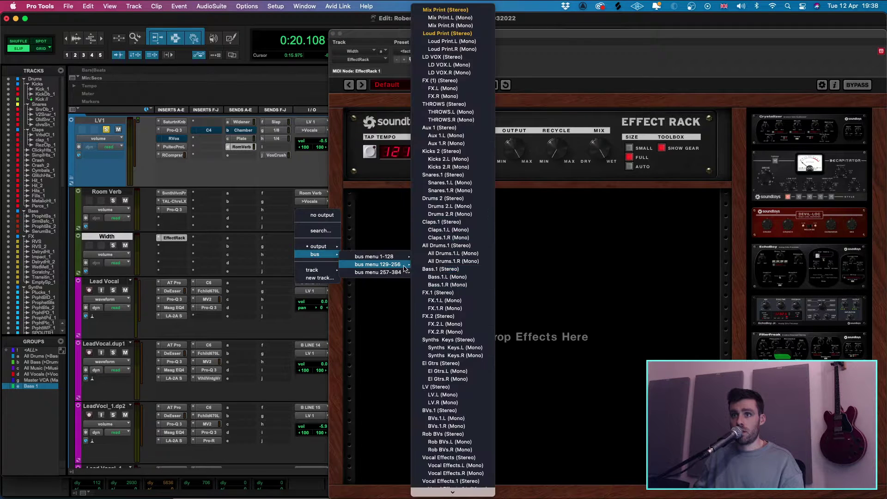
scroll(459, 348, down, 5)
- Set the Width track's input to the GTR Riffs stereo bus and rename that bus Width
click(271, 216)
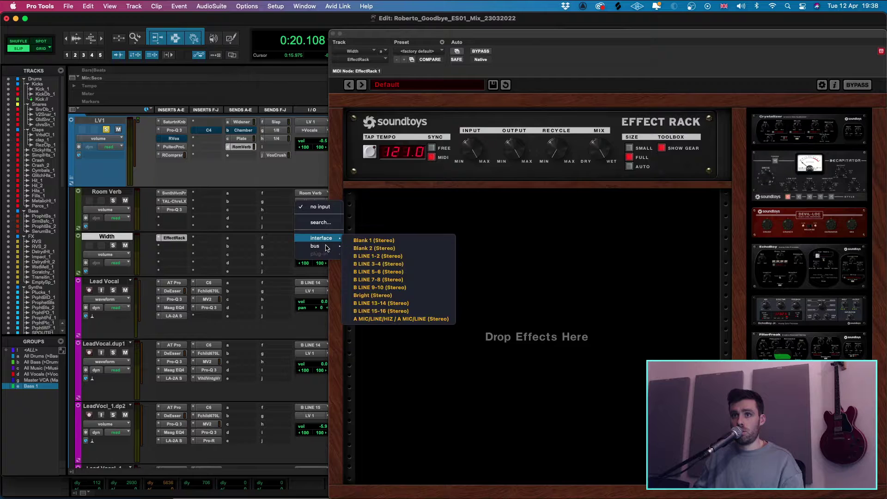
mouse_move(335, 248)
mouse_move(387, 264)
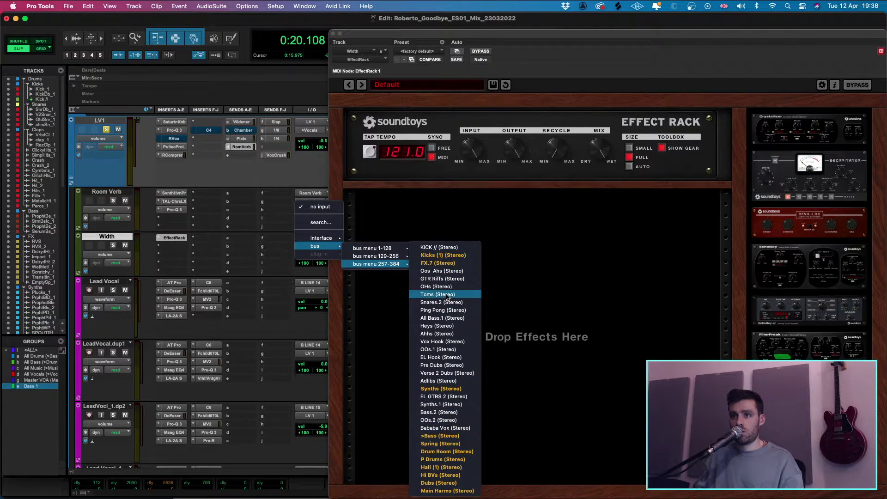
click(277, 231)
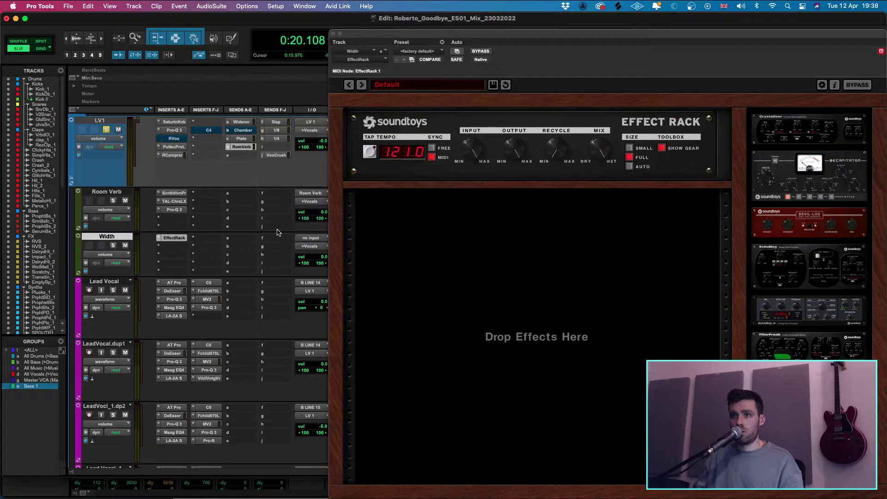
right_click(308, 240)
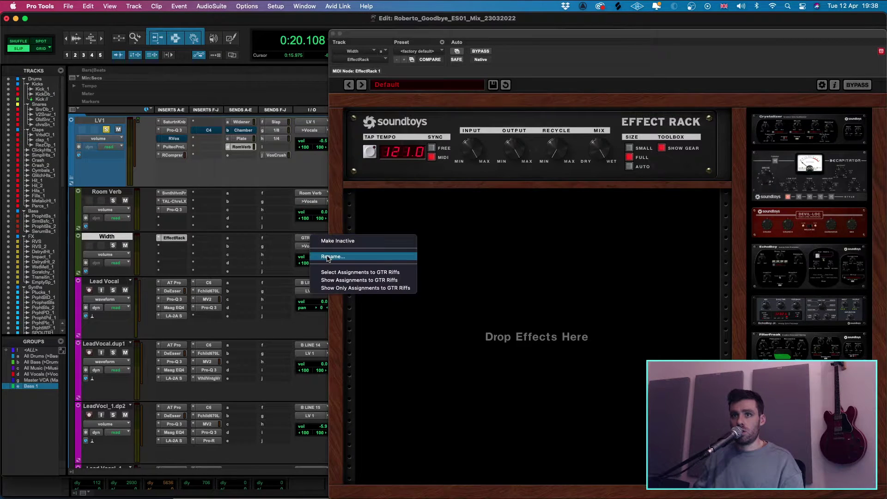
click(321, 257)
text(Width)
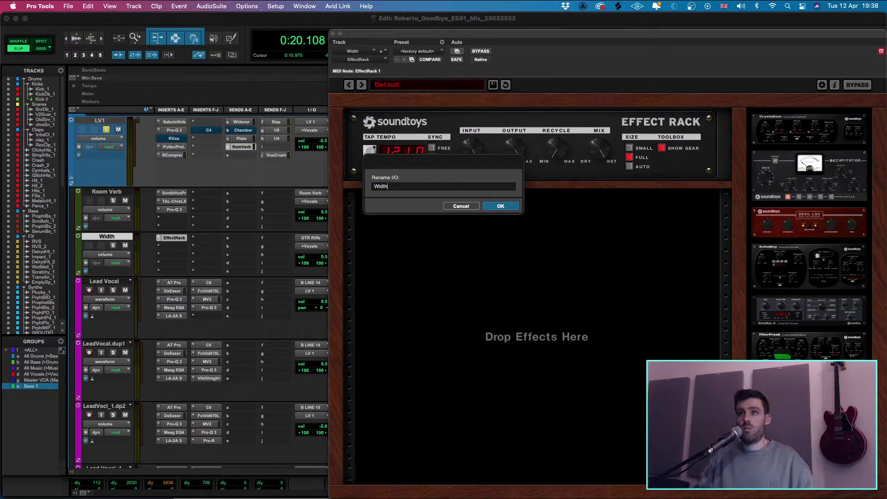
key(Return)
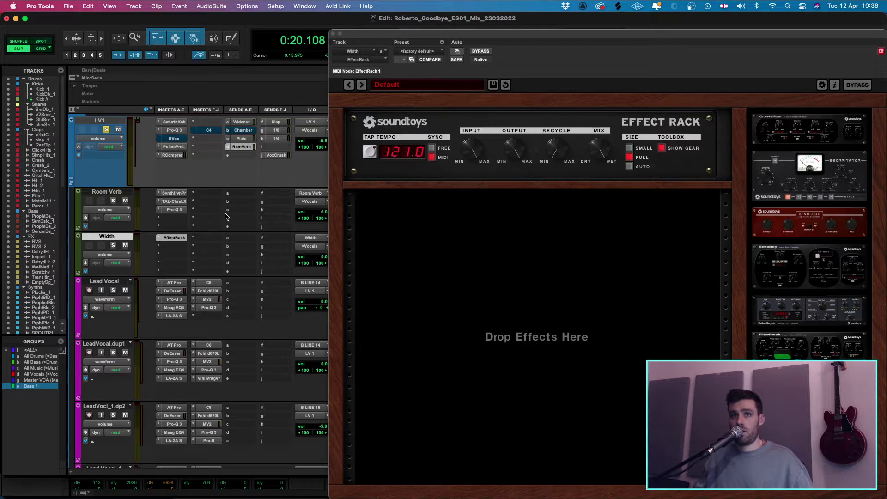
- Assign LV1's send e to the Width (Stereo) bus
click(239, 156)
text(wid)
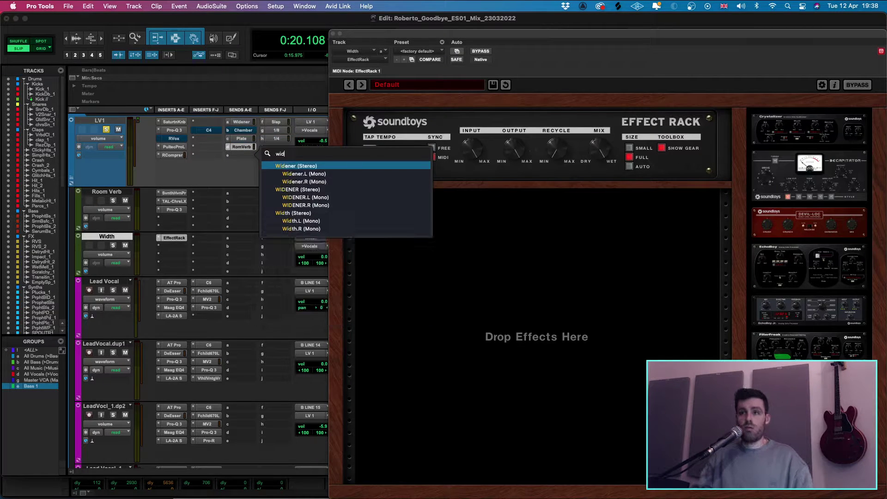
text(th)
key(Return)
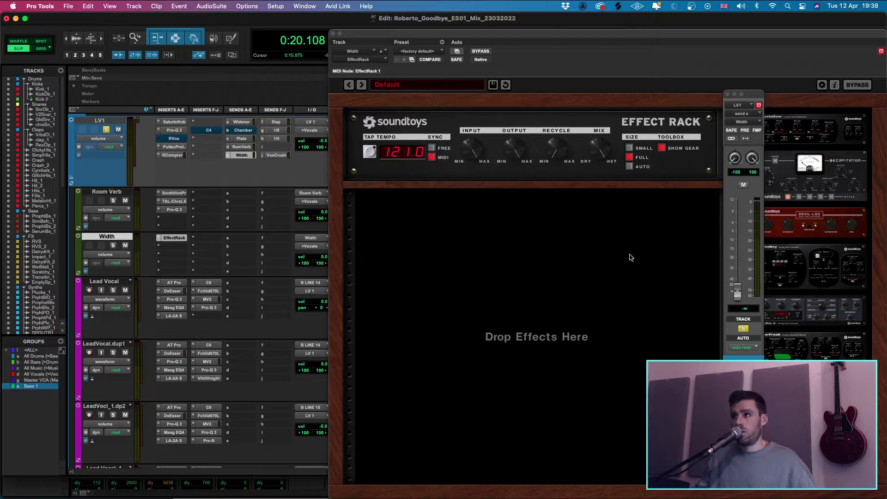
- Try the CE-1 Double Boy chorus preset in the EffectRack during playback, with LV1's Width send at +2.6 dB
click(444, 87)
mouse_move(397, 109)
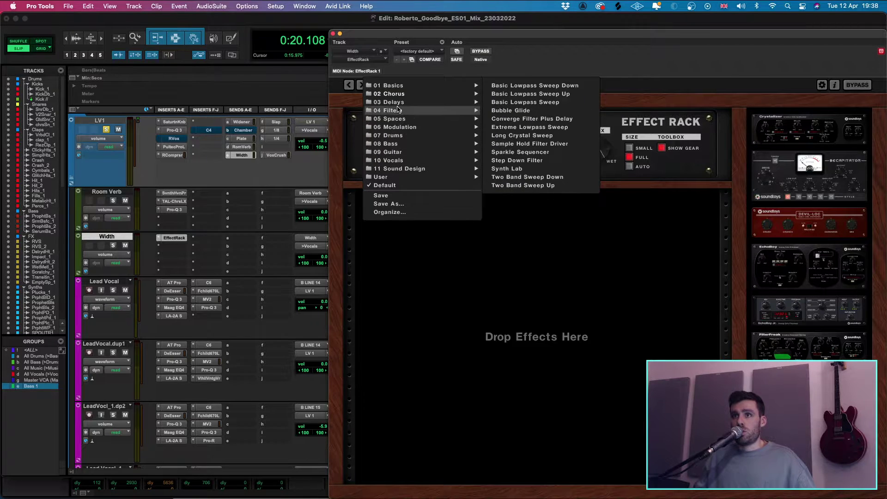
mouse_move(393, 94)
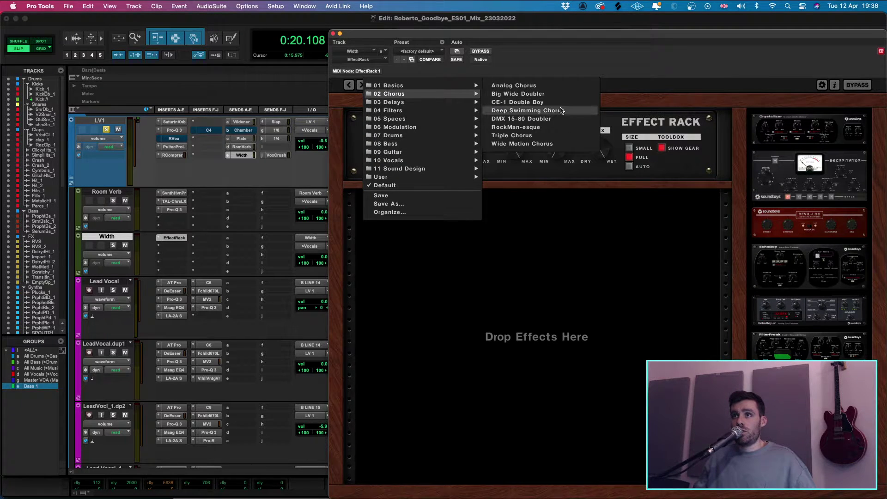
key(Return)
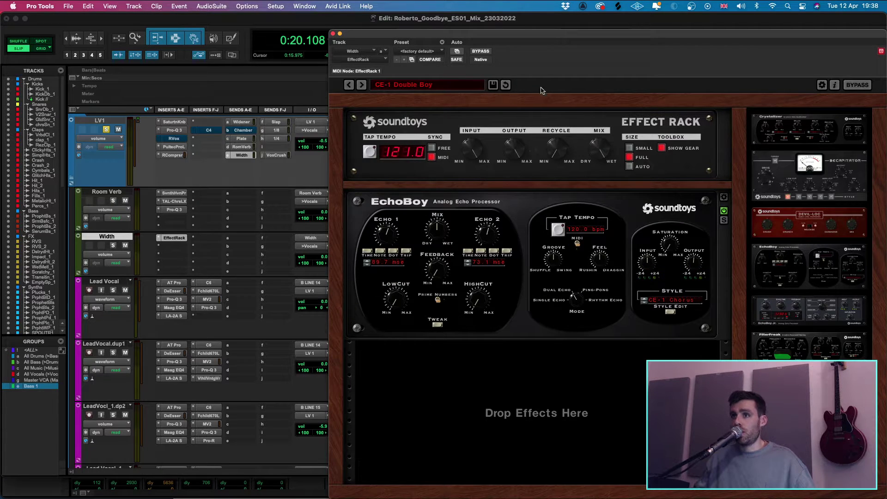
drag(529, 44, 346, 87)
key(space)
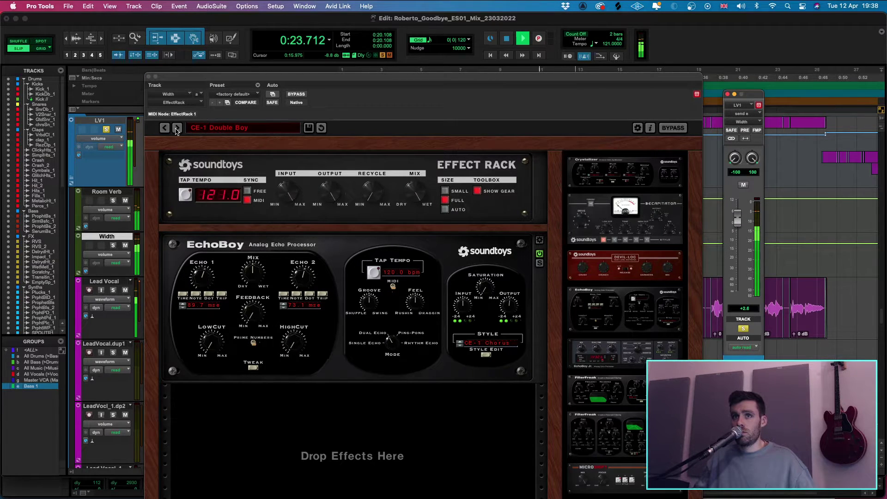
- Audition the Super Compressed Double and Super Compressed Slap vocal presets in the EffectRack, varying LV1's Width send level
click(194, 133)
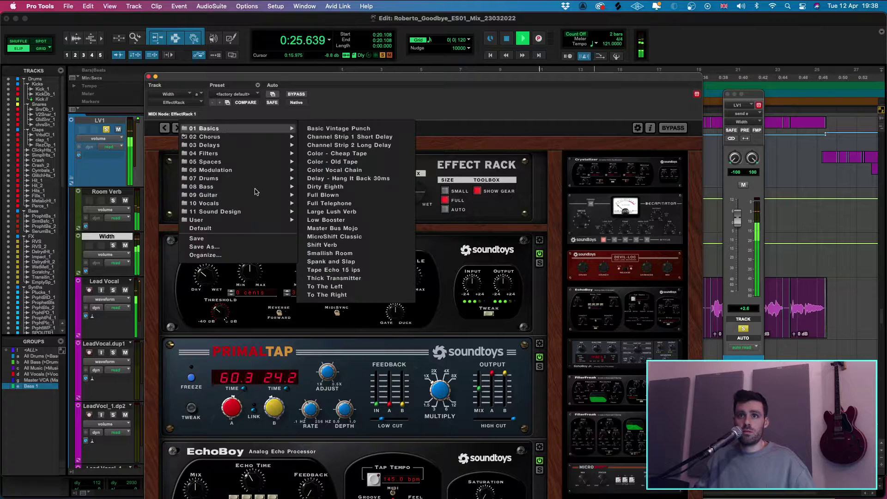
mouse_move(222, 204)
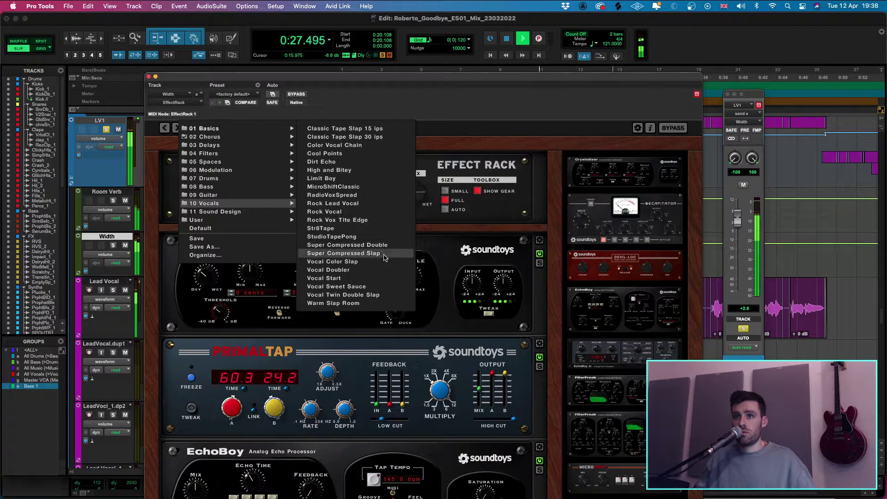
click(372, 245)
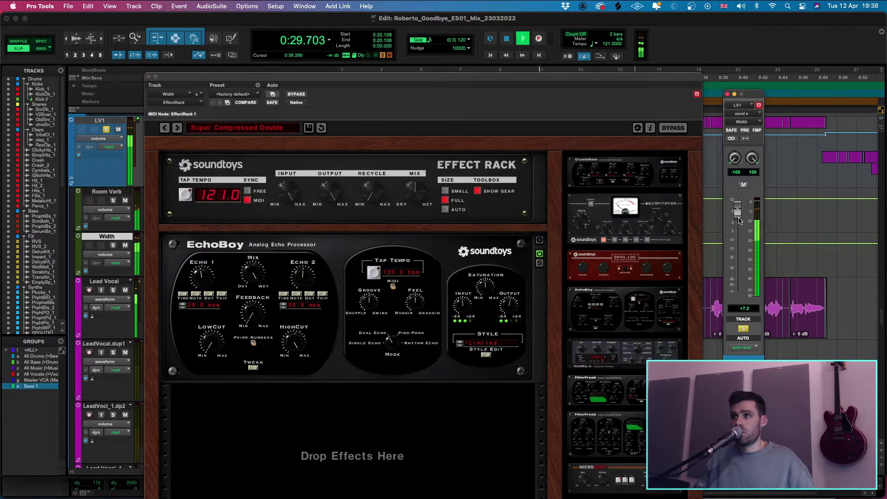
click(178, 128)
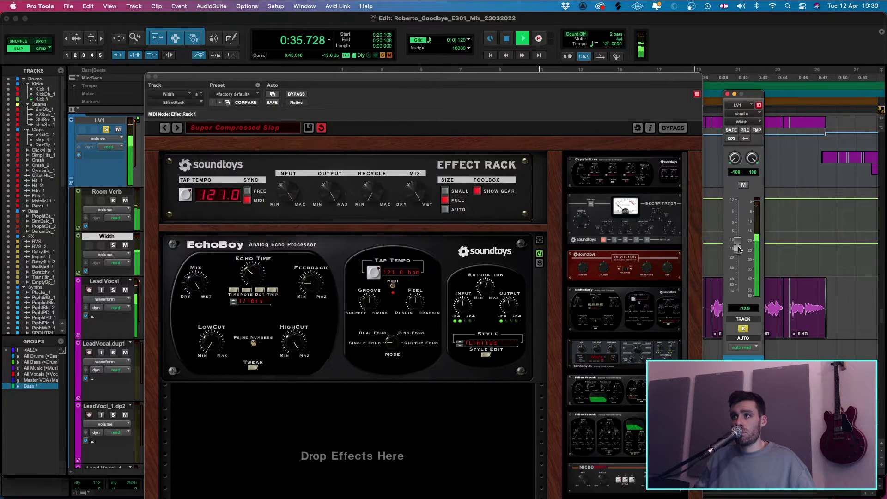
- Try the Vocal Doubler preset with LV1's Width send at -4.6 dB and an adjusted EchoBoy HighCut
click(224, 128)
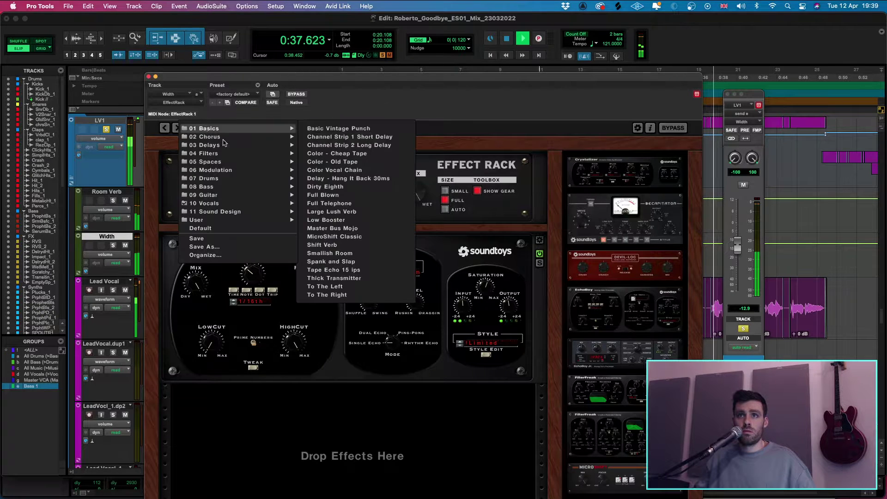
mouse_move(242, 203)
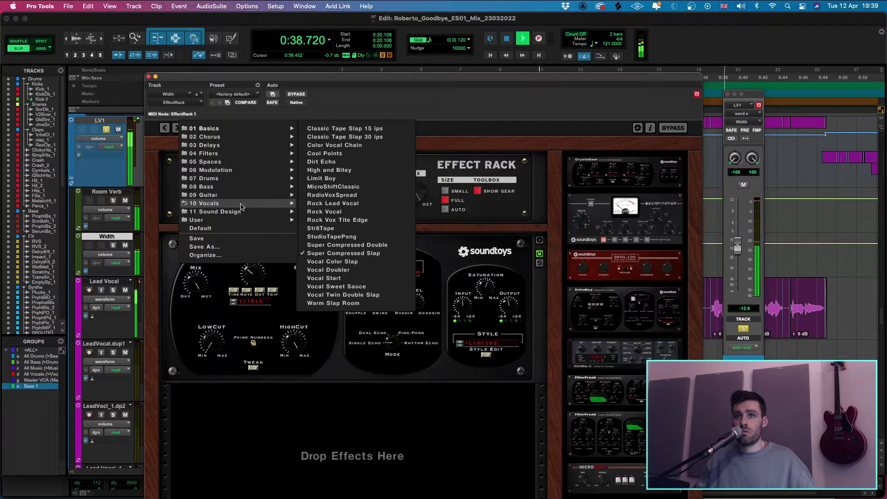
click(365, 270)
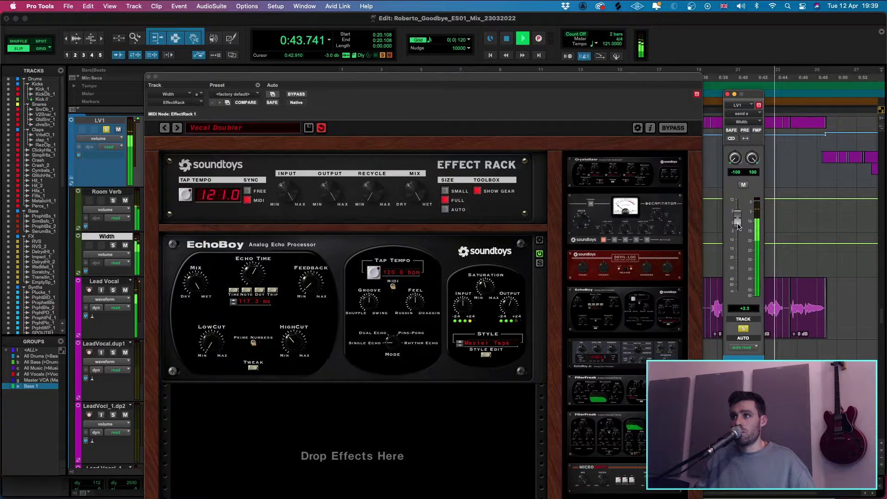
drag(737, 221, 737, 232)
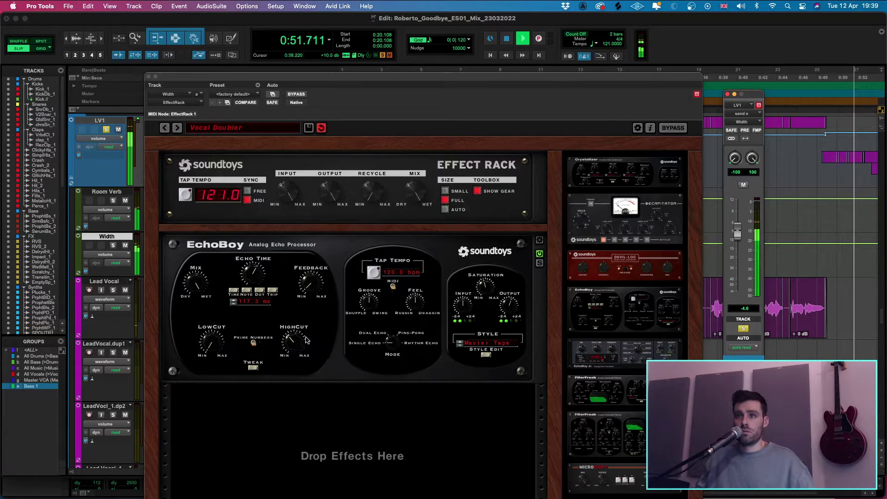
click(294, 363)
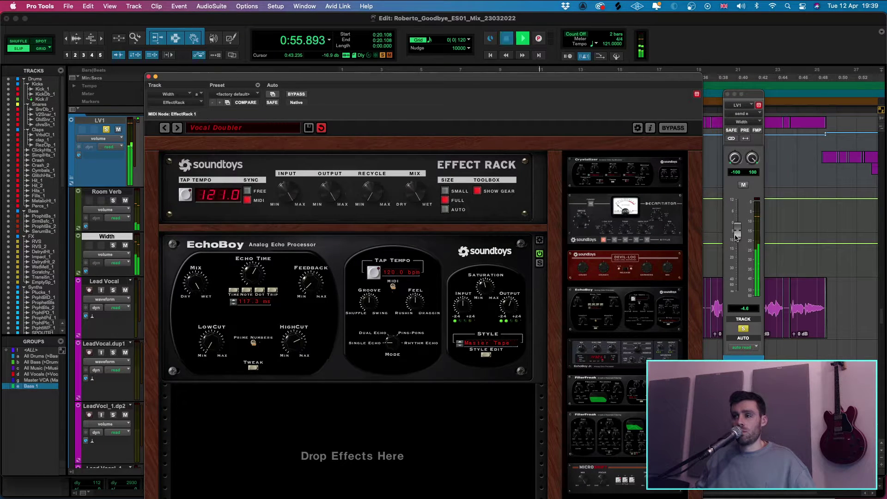
- Play the intro vocal, take LV1 out of solo, and set its Width send to -10.2 dB in the full mix
drag(412, 90, 745, 358)
key(space)
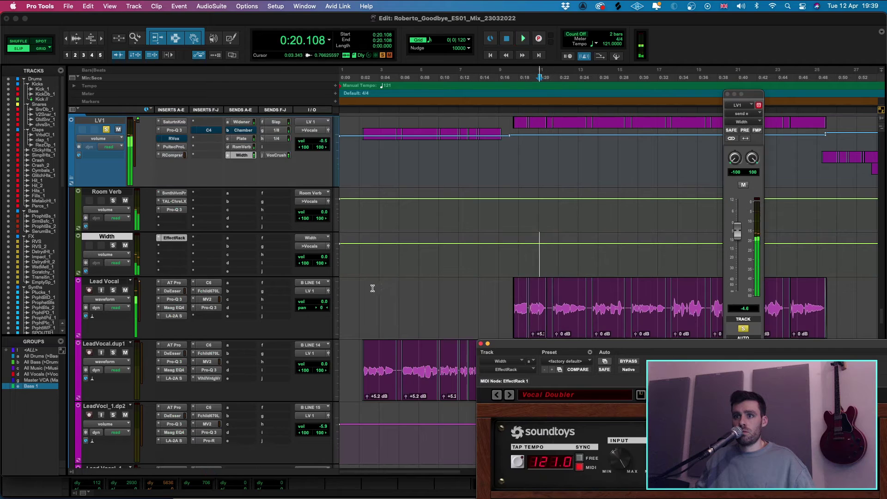
key(space)
mouse_move(737, 240)
mouse_down()
mouse_move(737, 223)
mouse_move(737, 231)
mouse_up()
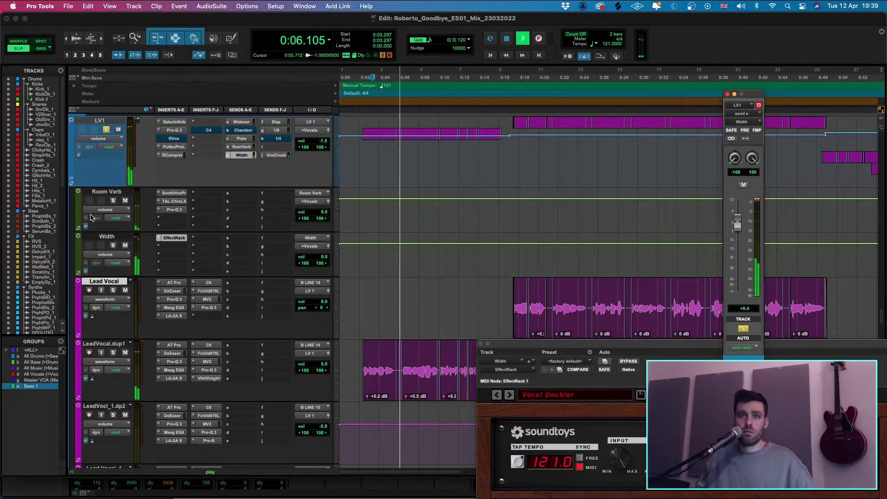
click(106, 129)
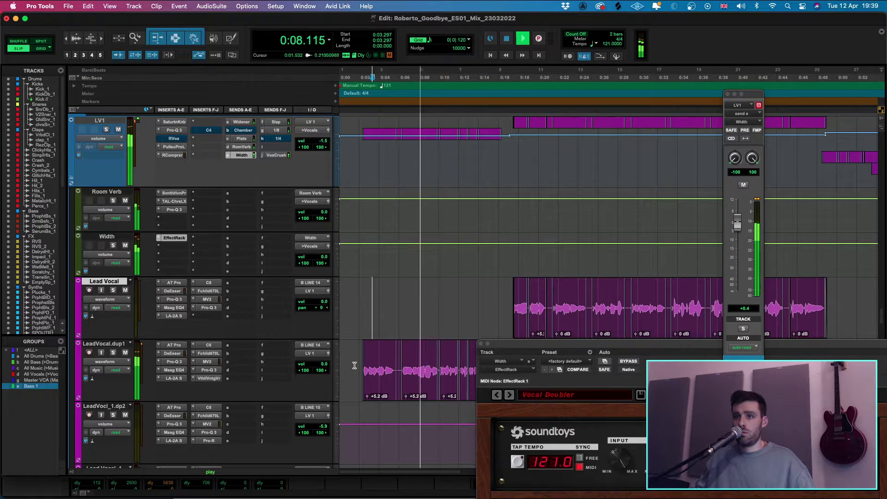
drag(737, 223, 737, 243)
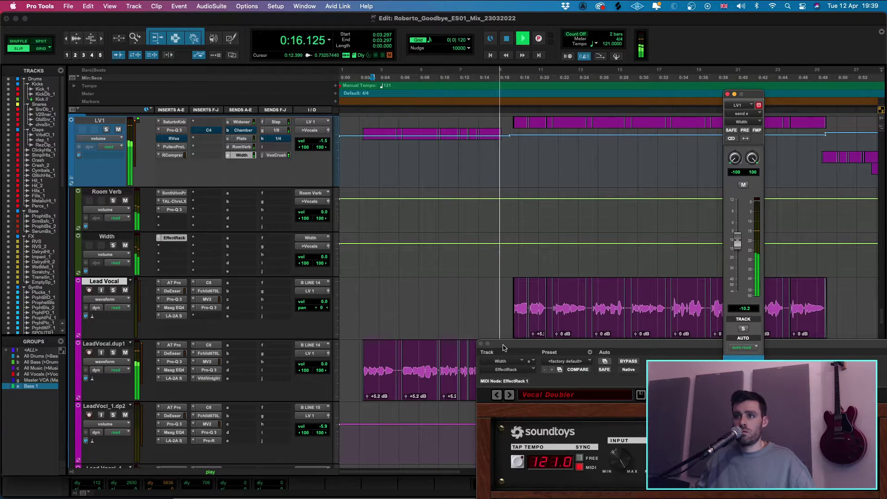
- Replay the intro from just before the vocal and try LV1's Width send at -3.8 dB
drag(503, 348, 491, 394)
key(space)
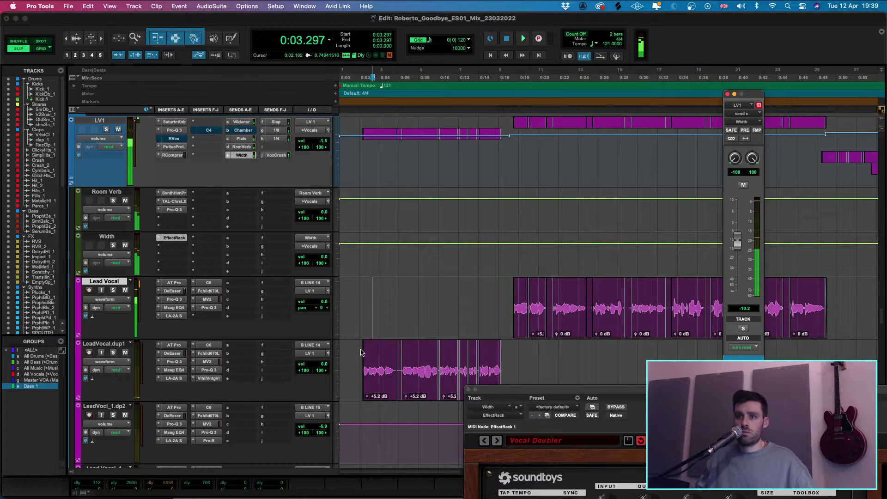
click(361, 357)
key(space)
drag(737, 241, 741, 211)
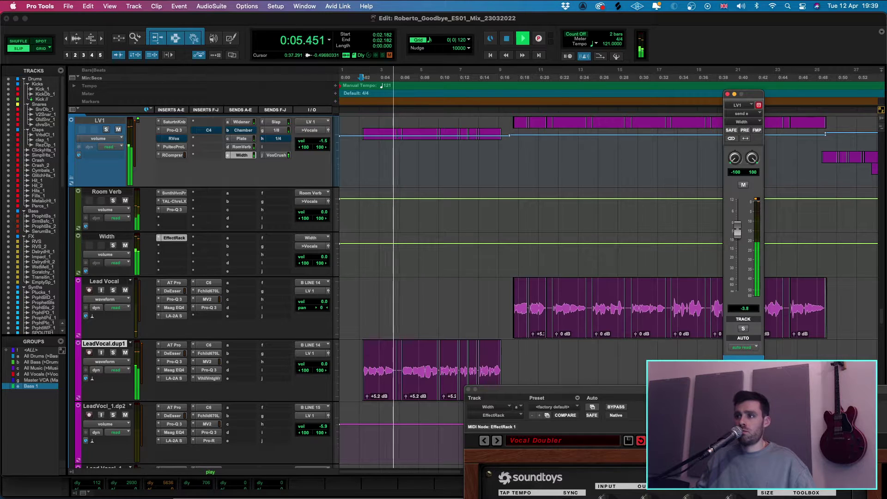
- Load the Warm Slap Room vocal preset in the EffectRack and audition it with LV1's Width send at +3.3 dB
drag(696, 389, 443, 112)
key(space)
click(298, 167)
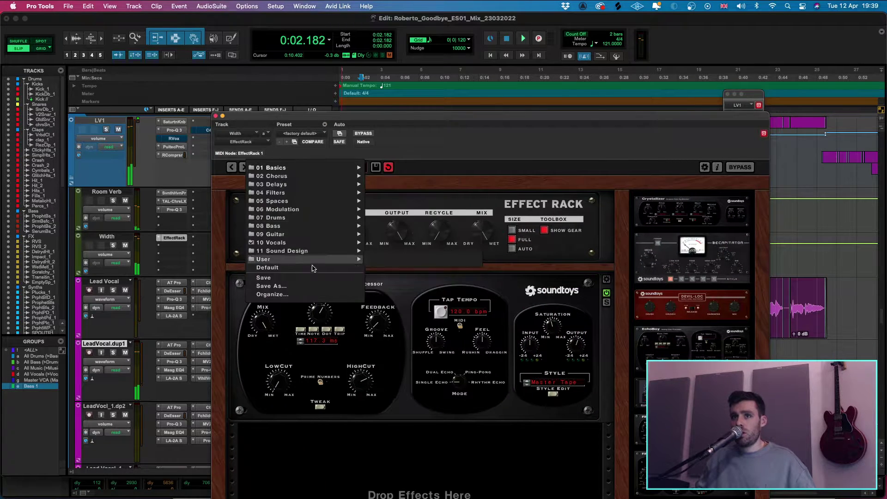
mouse_move(318, 243)
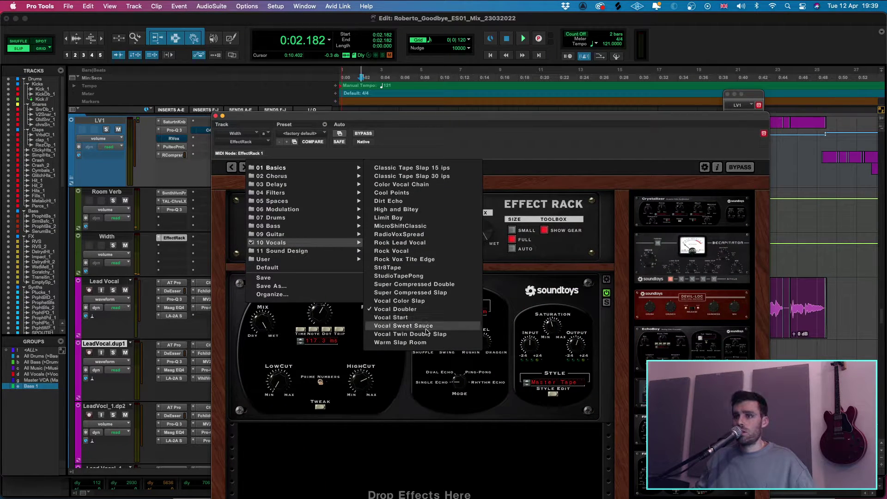
click(425, 342)
key(space)
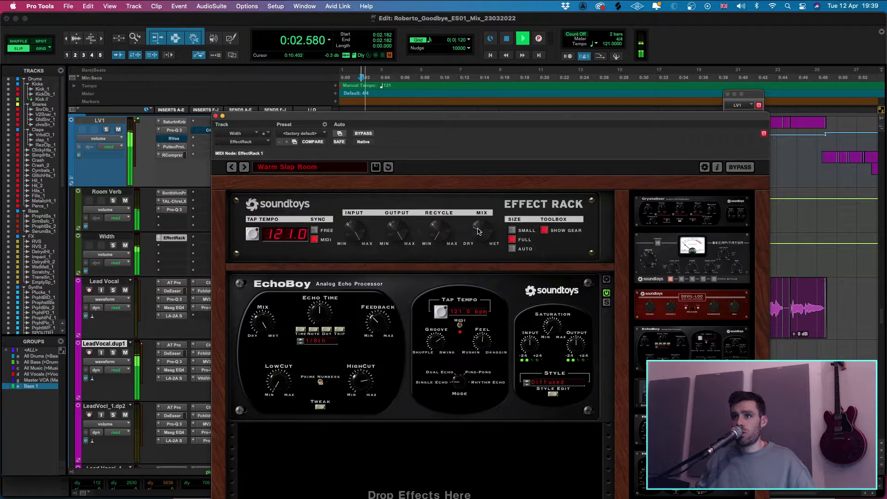
drag(517, 119, 476, 74)
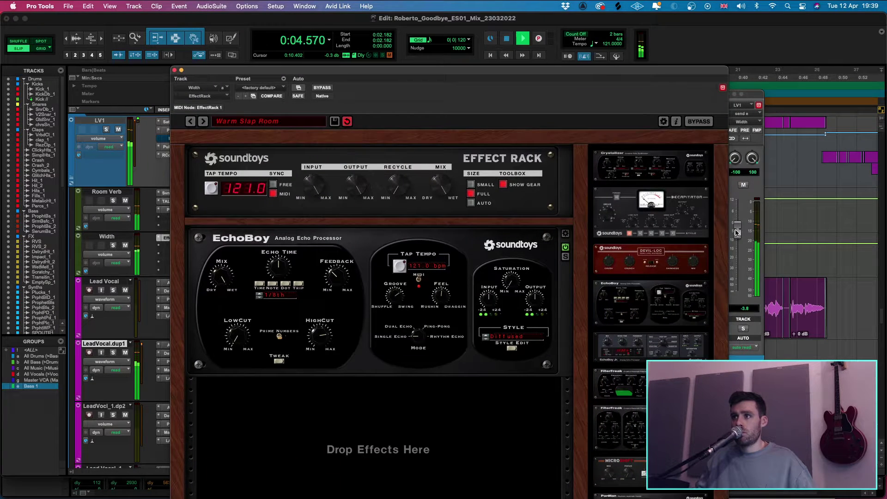
drag(737, 232, 736, 221)
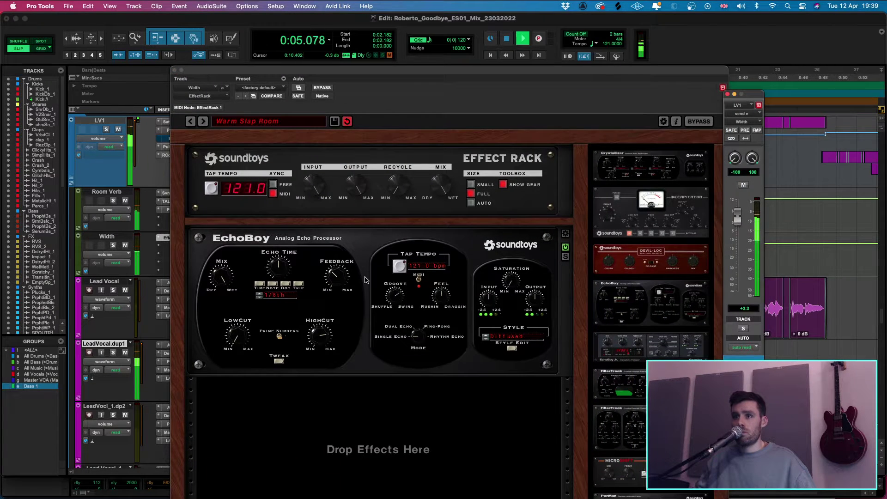
- Compare the Vocal Twin Double Slap preset, lower LV1's Width send to -8.4 dB, and return to Warm Slap Room
click(194, 122)
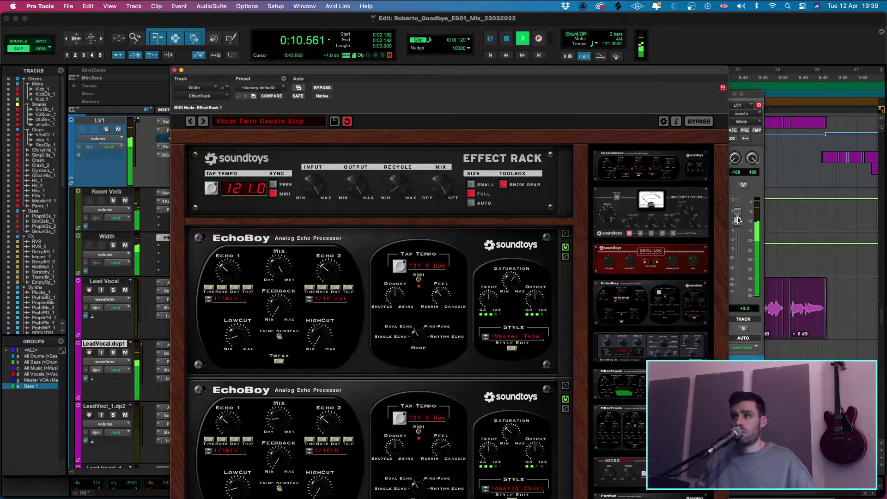
drag(738, 220, 739, 241)
click(203, 121)
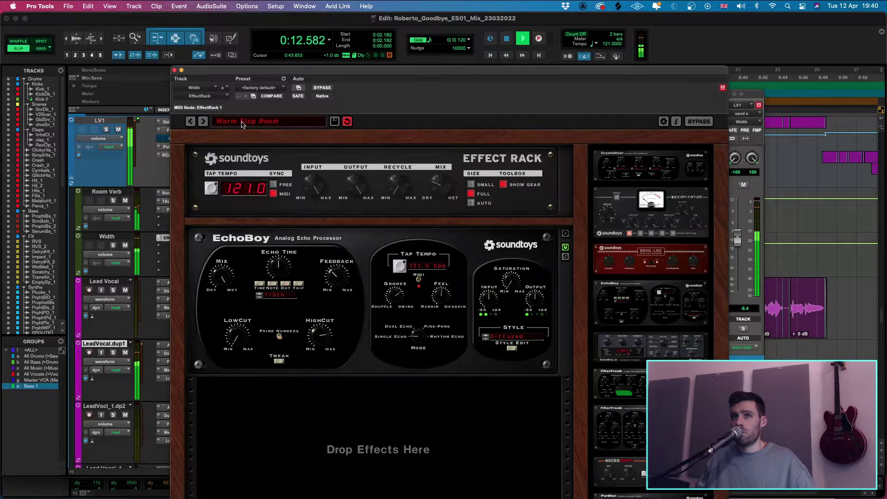
- Load the Vocal Color Slap preset in the EffectRack and audition the intro with LV1's Width send at +6.5 dB
click(263, 122)
mouse_move(261, 201)
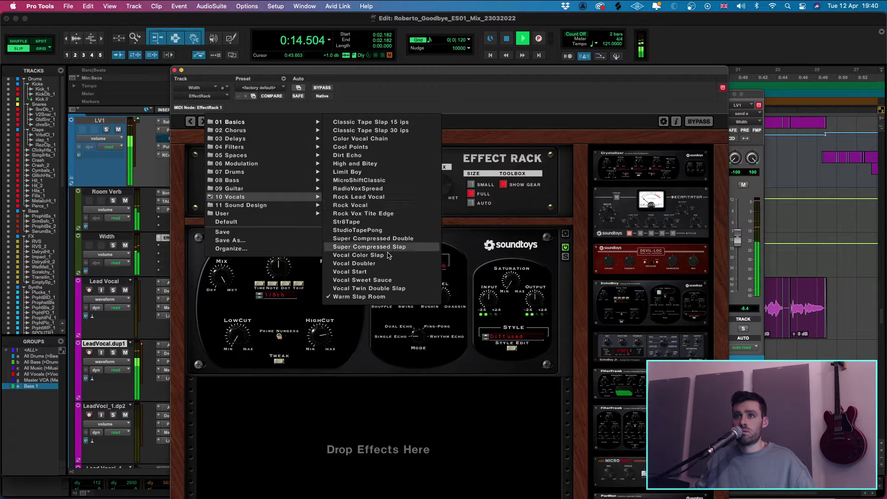
click(357, 255)
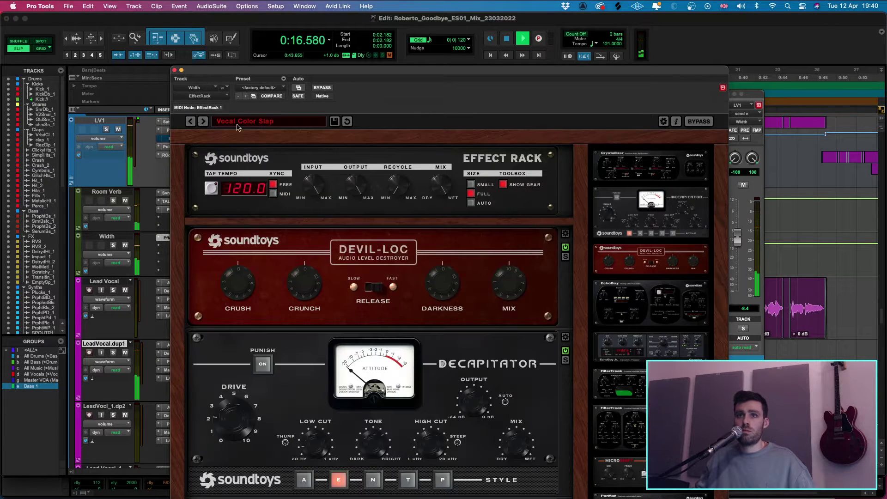
drag(738, 245, 737, 220)
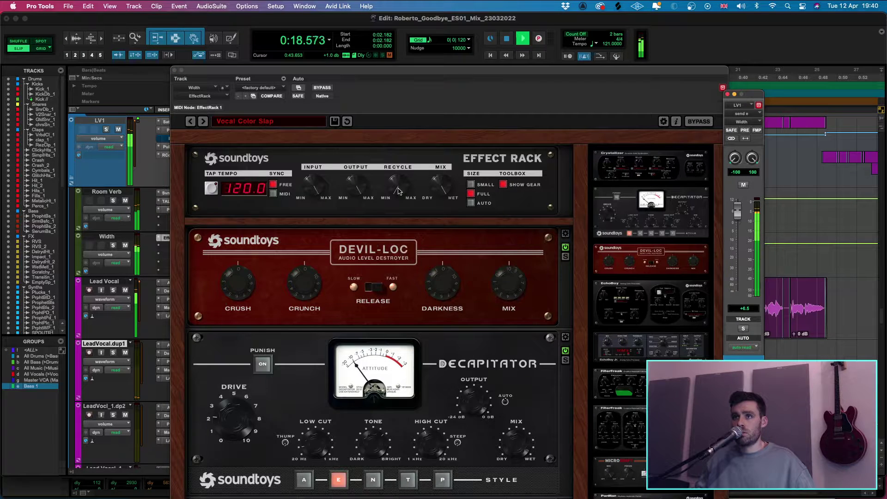
click(451, 156)
key(space)
key(space)
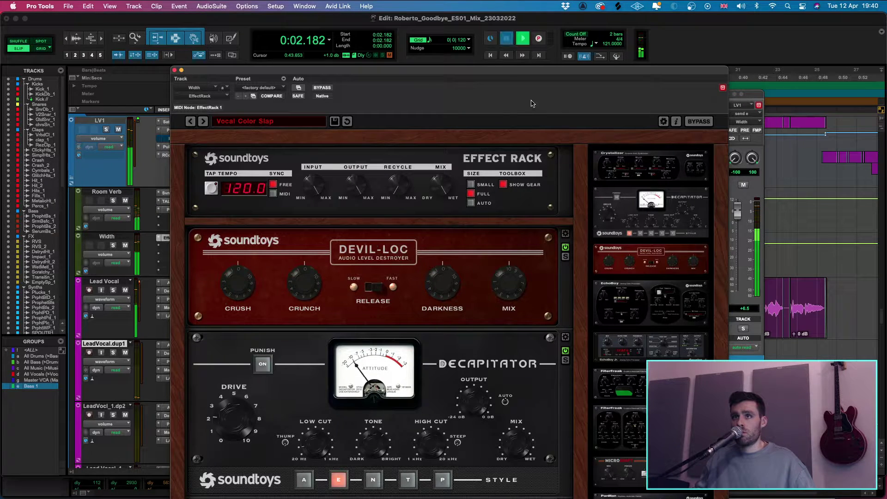
drag(505, 75, 558, 115)
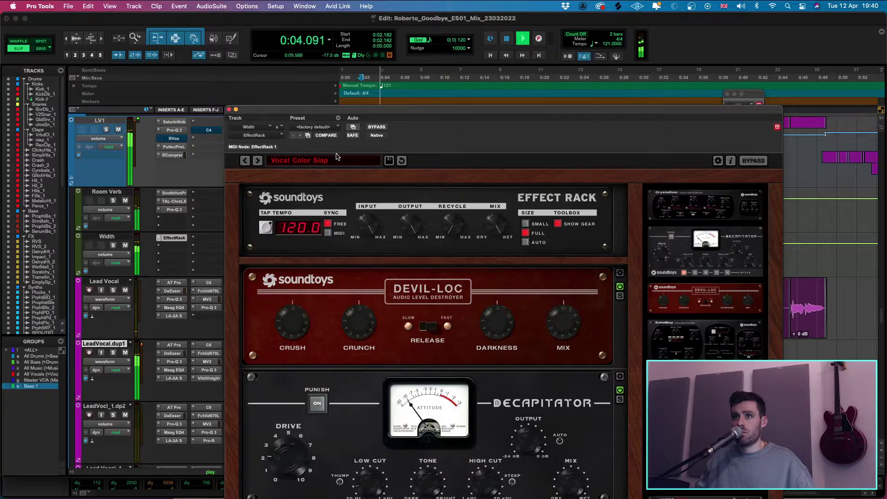
- Try the Cool Small Space preset from the Spaces category on the intro with LV1's Width send at -5.4 dB
click(338, 157)
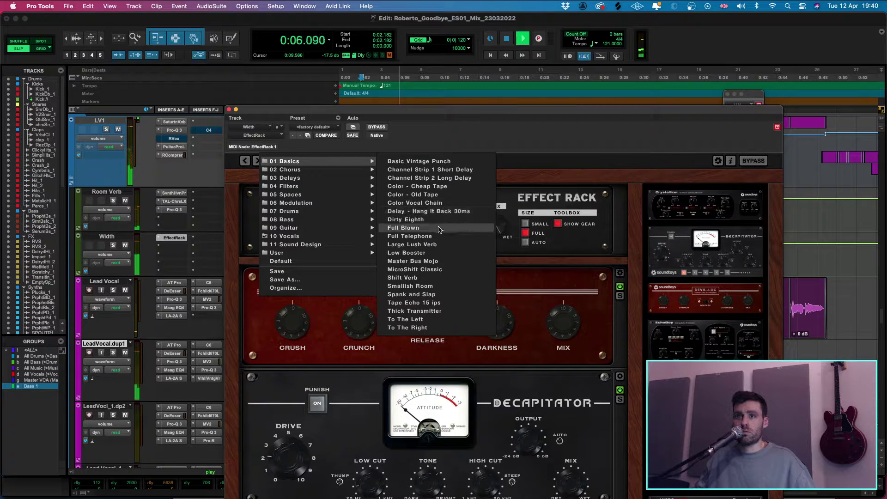
mouse_move(290, 197)
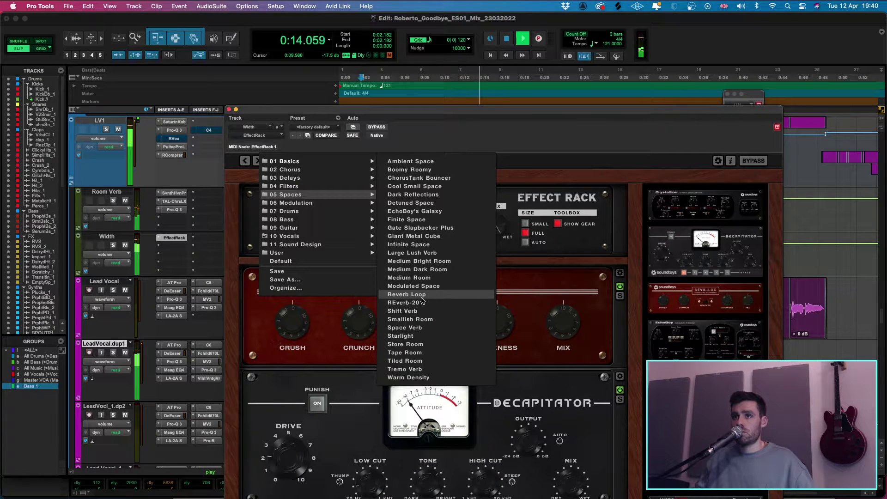
click(417, 186)
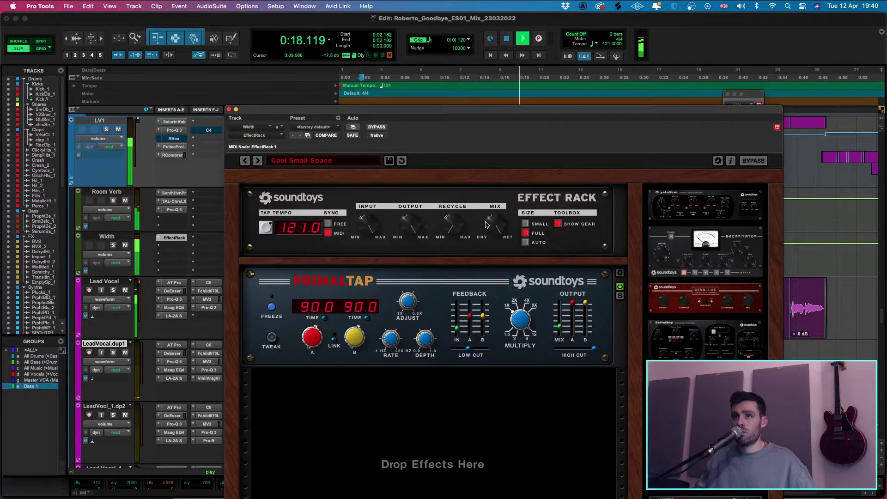
key(space)
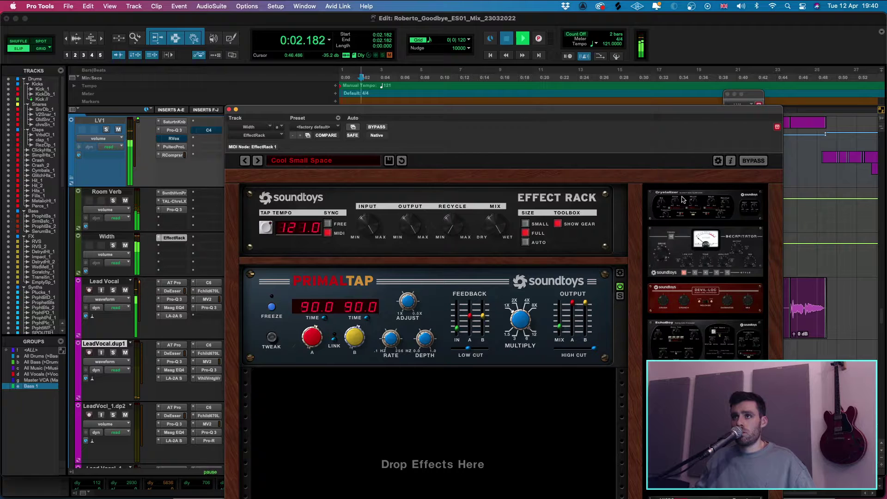
key(space)
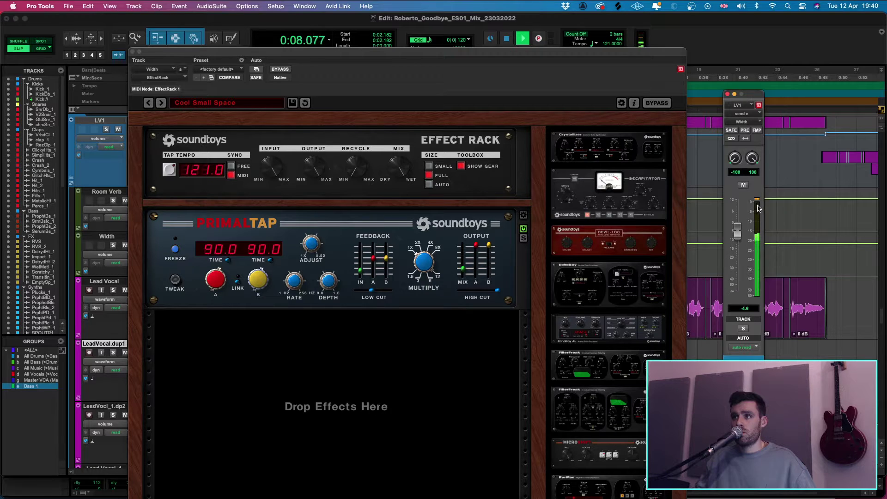
drag(738, 222, 738, 223)
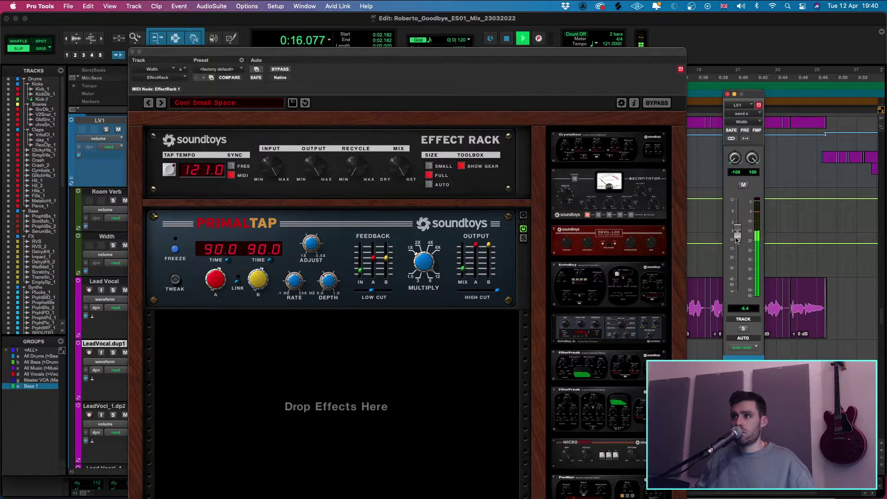
key(space)
- Switch to the Filepass page in Safari and reread the client's 0:12 note about the intro vocal, leaving the page when done
click(197, 102)
mouse_move(189, 178)
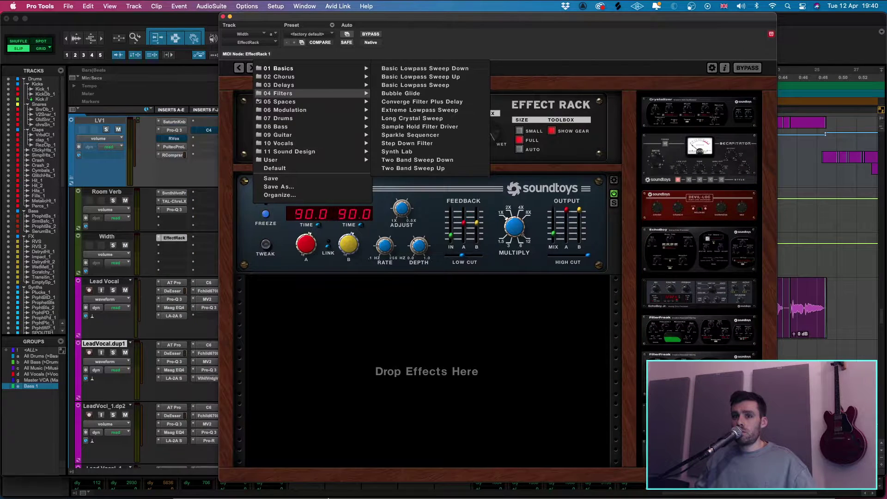
click(136, 483)
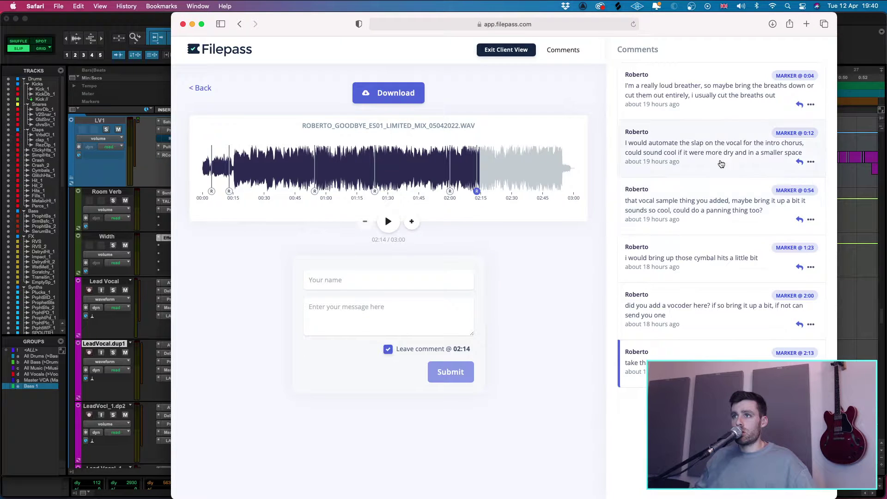
click(192, 25)
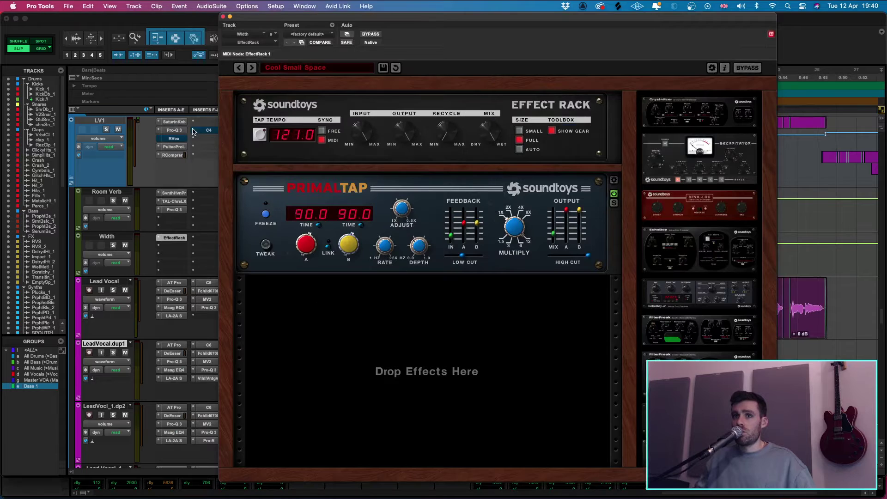
- Audition the Gate Slapbacker Plus preset in the EffectRack, and load the Vocal Twin Double Slap preset in its place
click(322, 69)
mouse_move(292, 101)
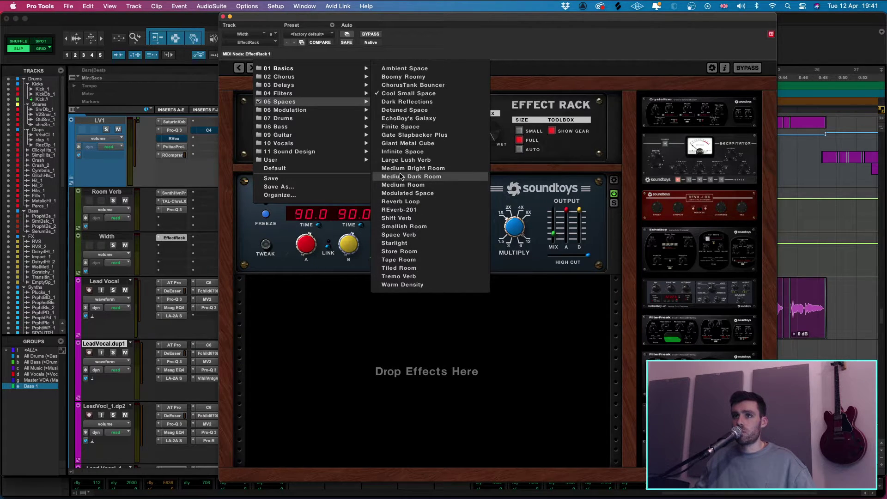
click(414, 134)
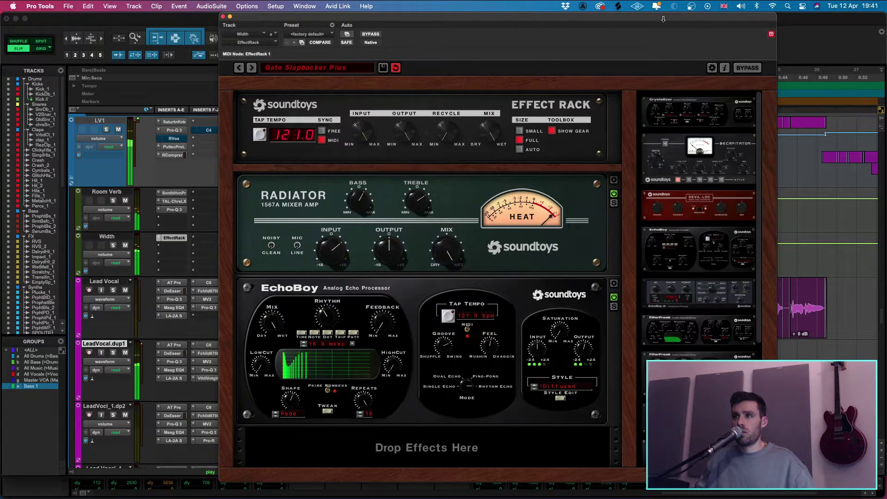
drag(503, 59, 531, 62)
click(341, 73)
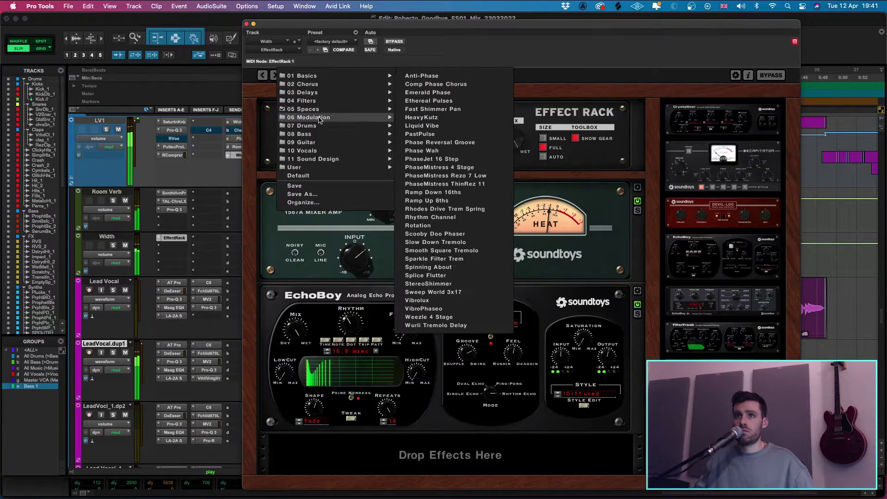
mouse_move(321, 152)
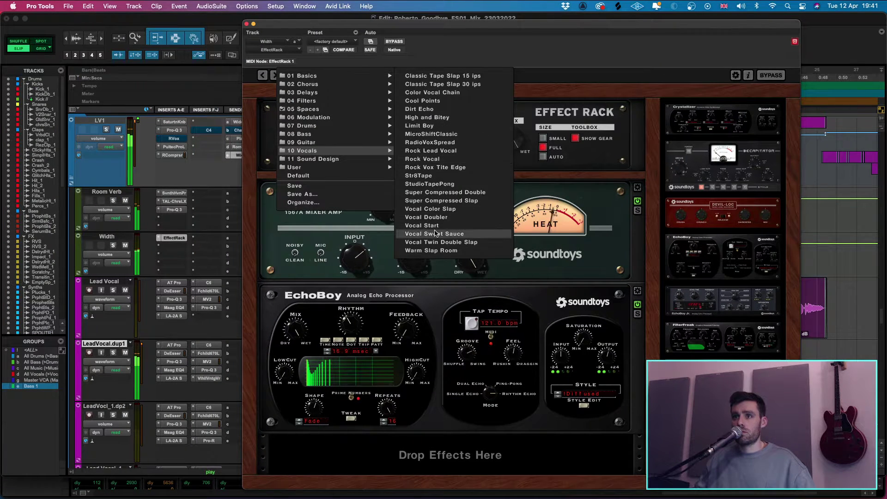
click(479, 248)
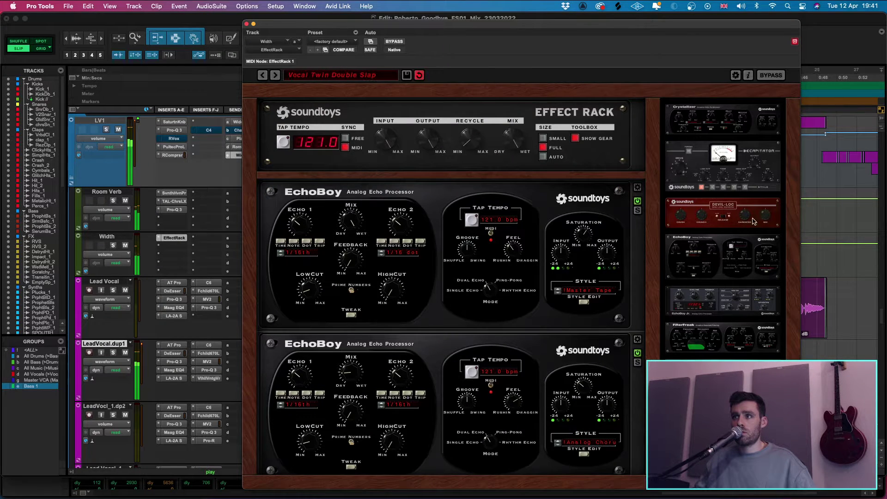
- Bypass the EffectRack on the Width track and insert the stereo VerbSuite Classics reverb below it
super+click(172, 239)
click(172, 249)
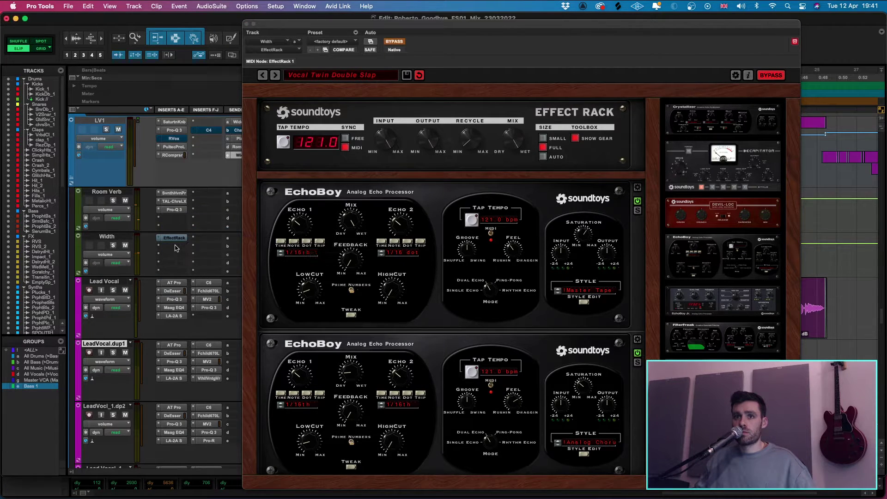
mouse_move(261, 272)
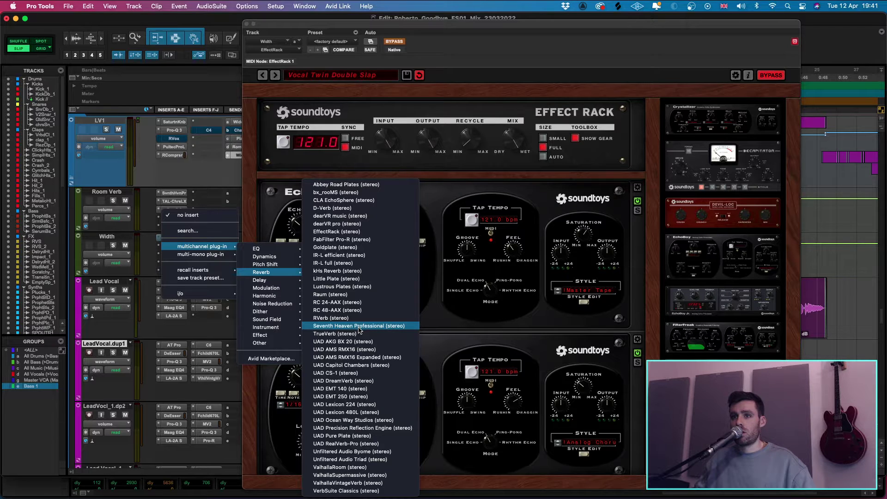
click(361, 491)
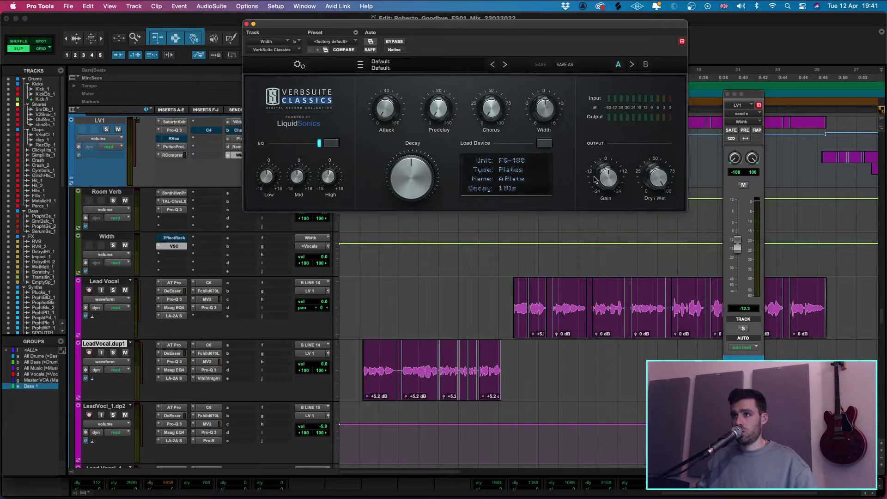
- Search the VerbSuite Classics devices for "Bathro" and load the FG-480 Post Amb Bathroom reverb
click(518, 184)
click(638, 221)
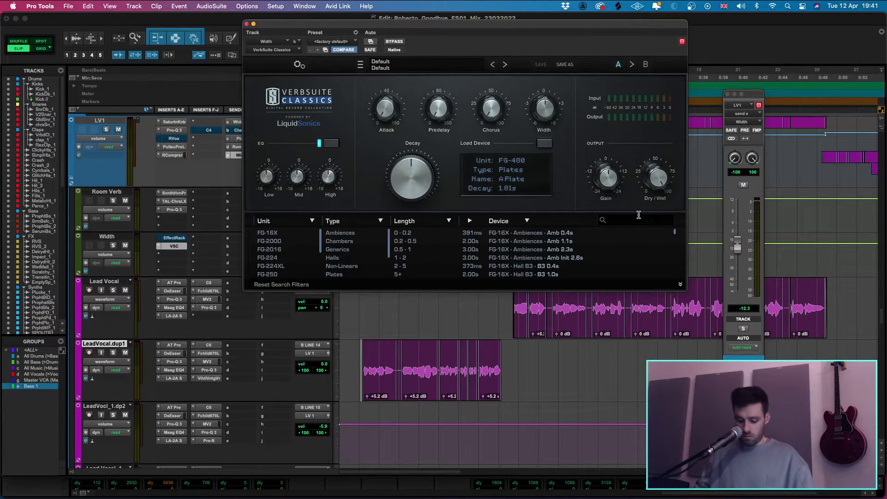
text(Bathro)
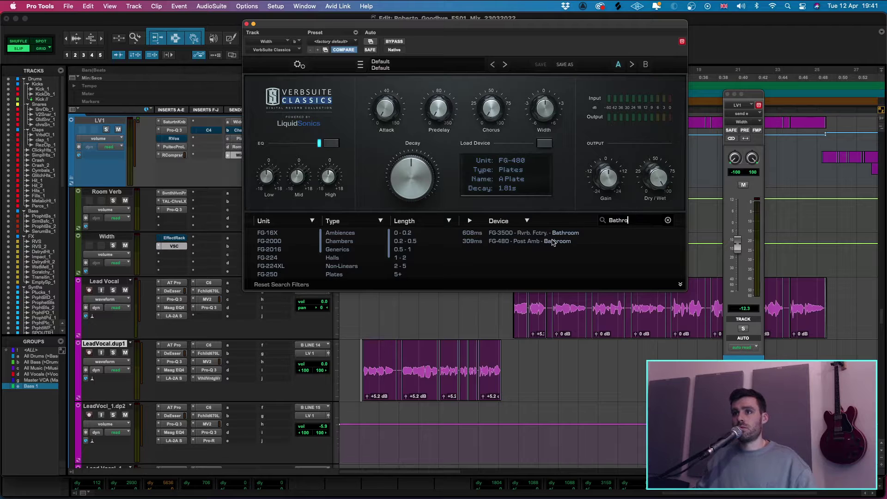
click(558, 241)
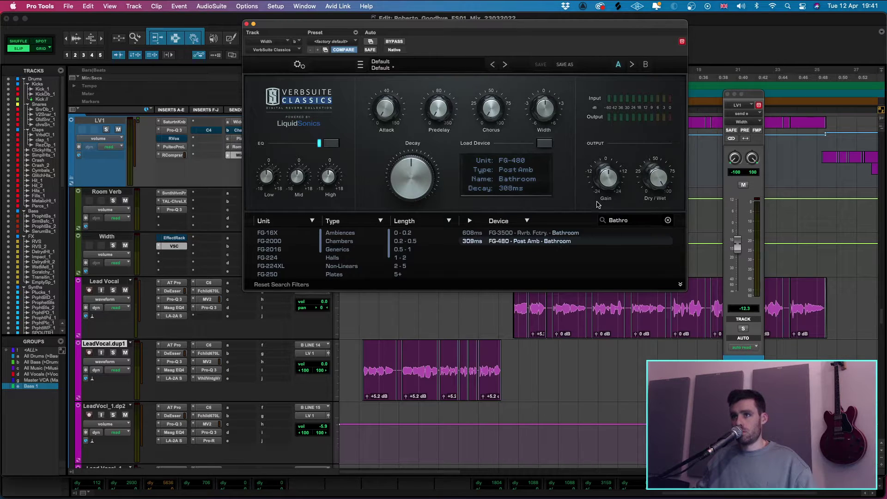
- Play the intro and compare the FG-3500 Rvrb. Fctry. Bathroom with the FG-480 Bathroom, returning to the FG-480
key(space)
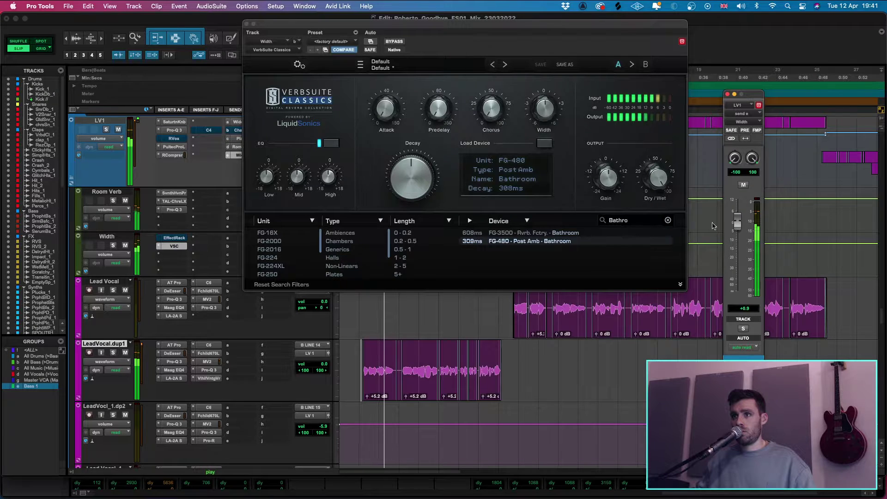
click(562, 235)
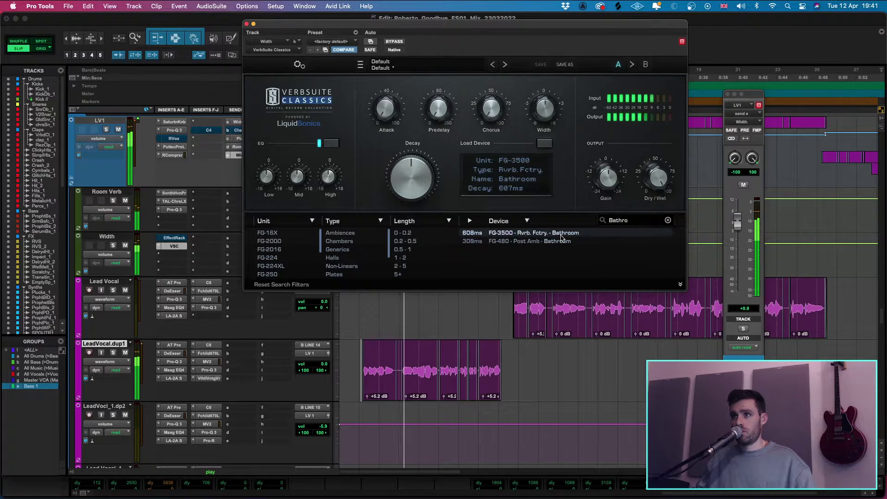
click(572, 242)
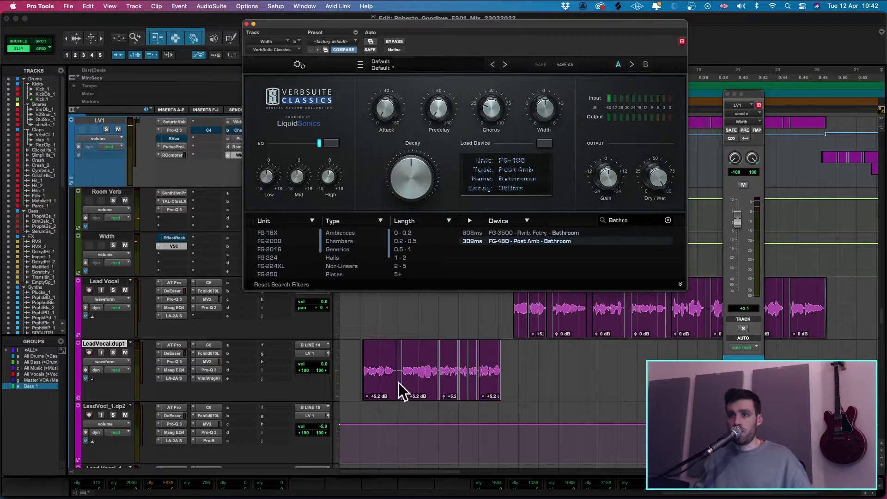
key(space)
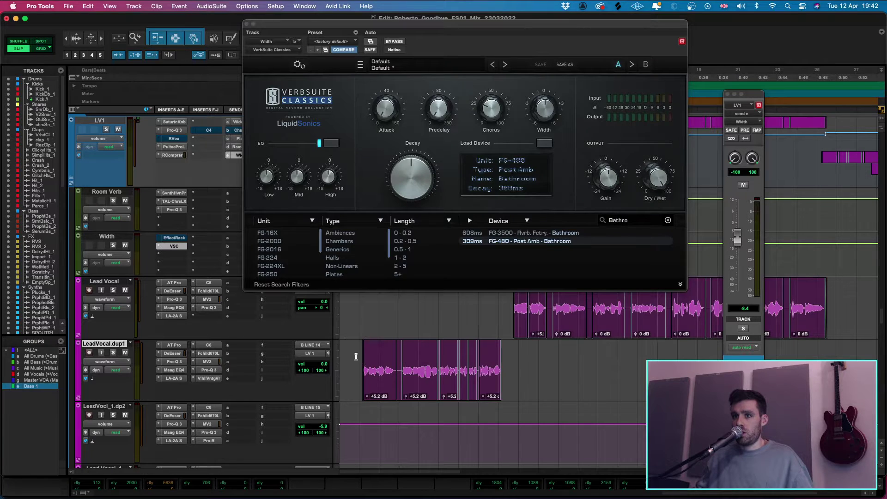
- Replay the intro, pull LV1's Width send fully down, raise it to -8.9 dB, and close the reverb window
key(space)
drag(737, 245, 730, 338)
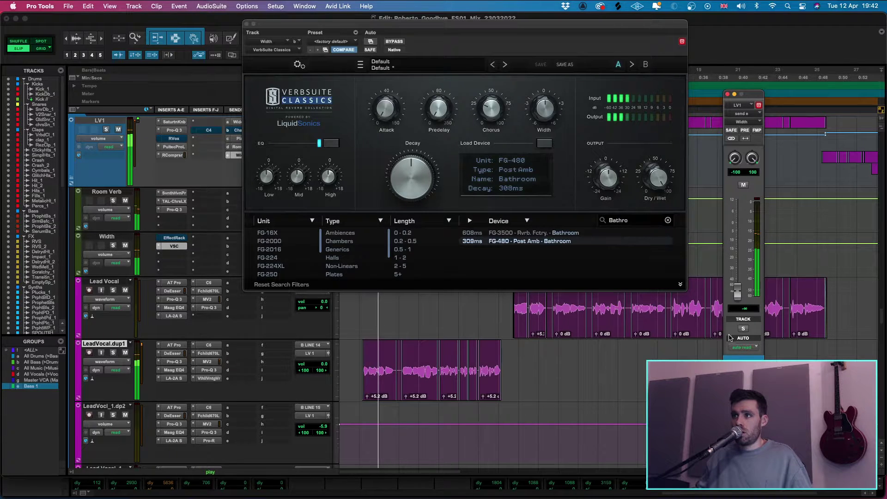
drag(737, 297, 738, 222)
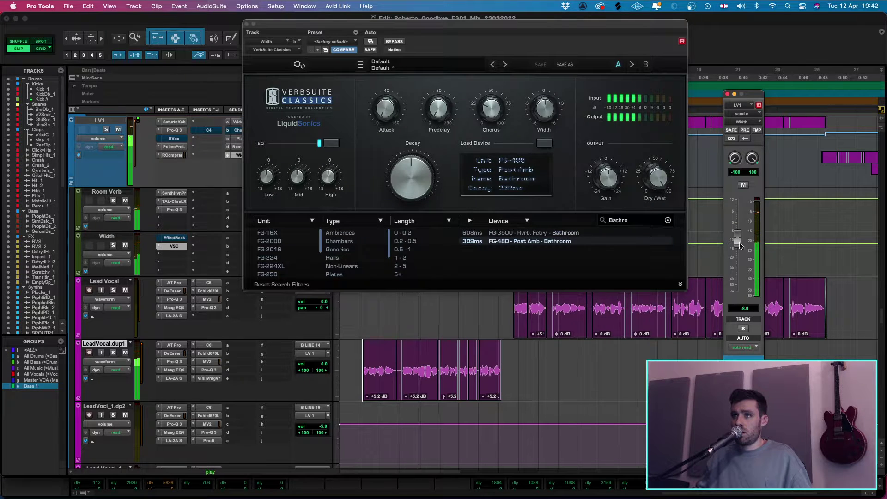
click(247, 24)
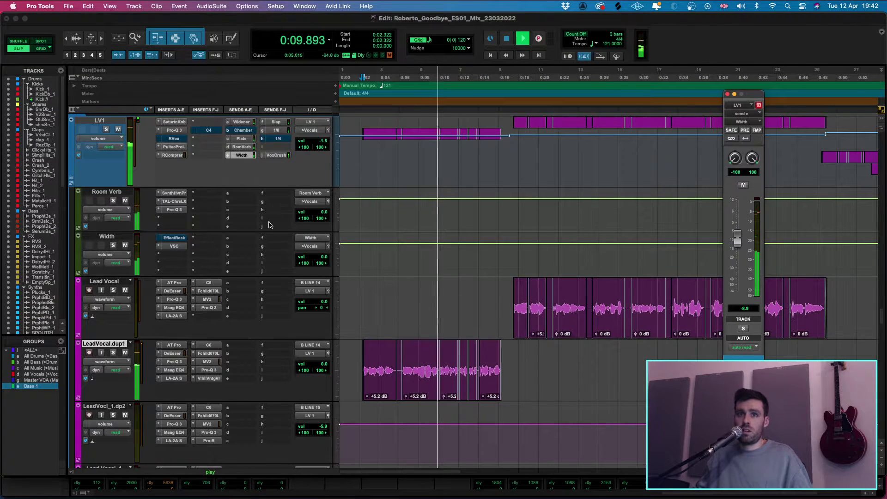
- Insert the Wider plug-in after VerbSuite Classics on the Width track and raise its width to 170%
click(177, 257)
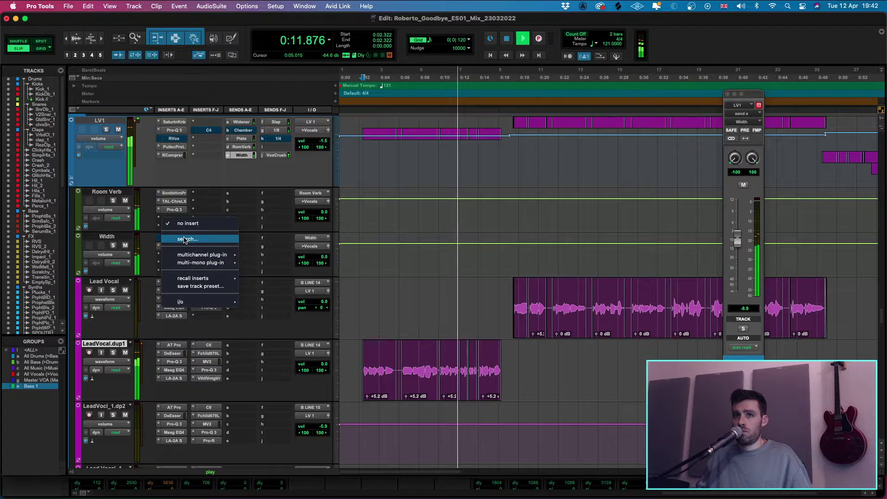
text(wider)
key(Return)
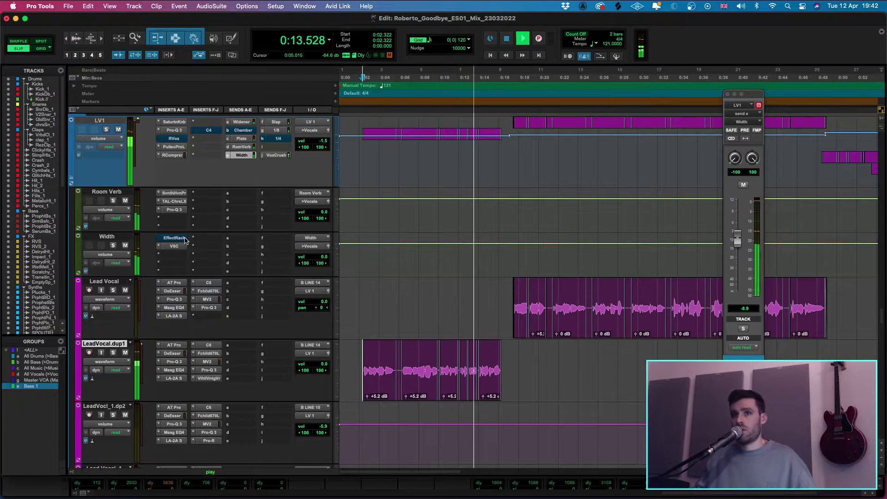
drag(410, 133, 406, 4)
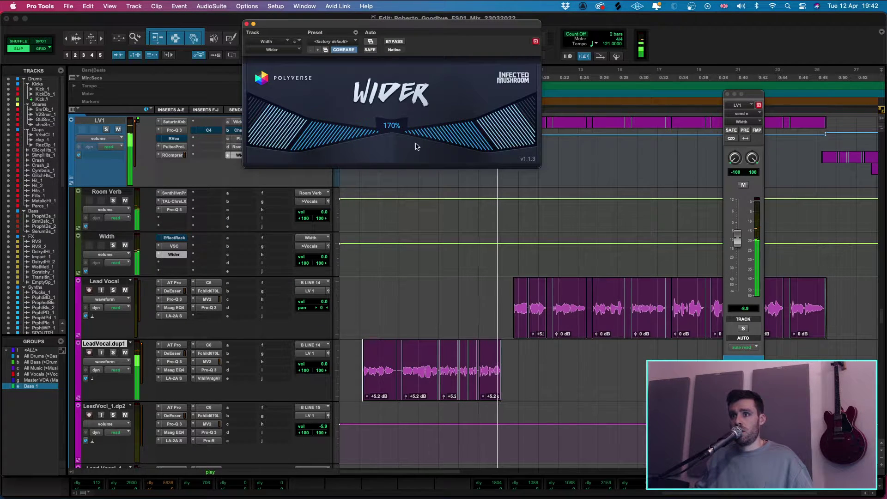
- Reduce the Wider width to 80%, set LV1's Width send to -9.7 dB, and close the plug-in window
drag(738, 209, 736, 227)
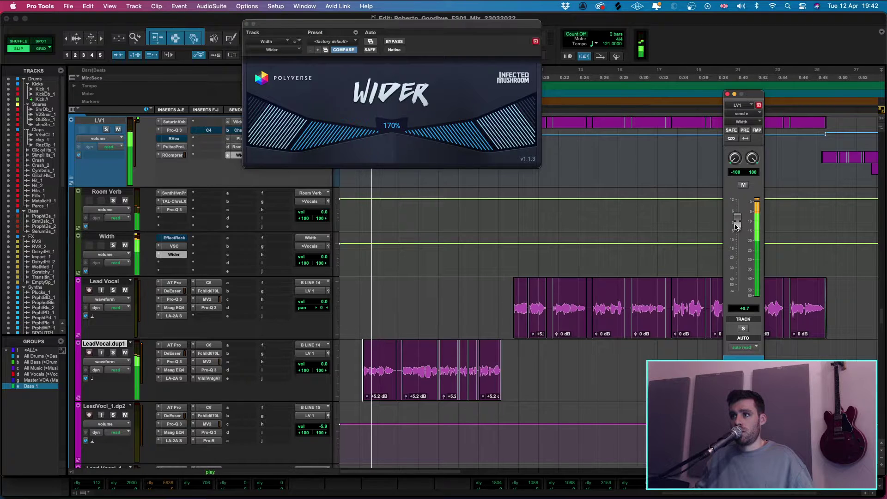
drag(392, 125, 390, 188)
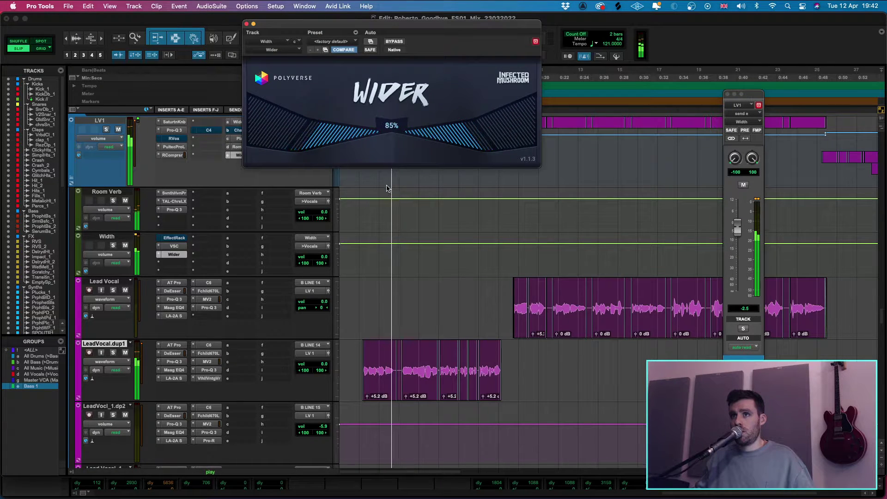
drag(736, 238, 737, 245)
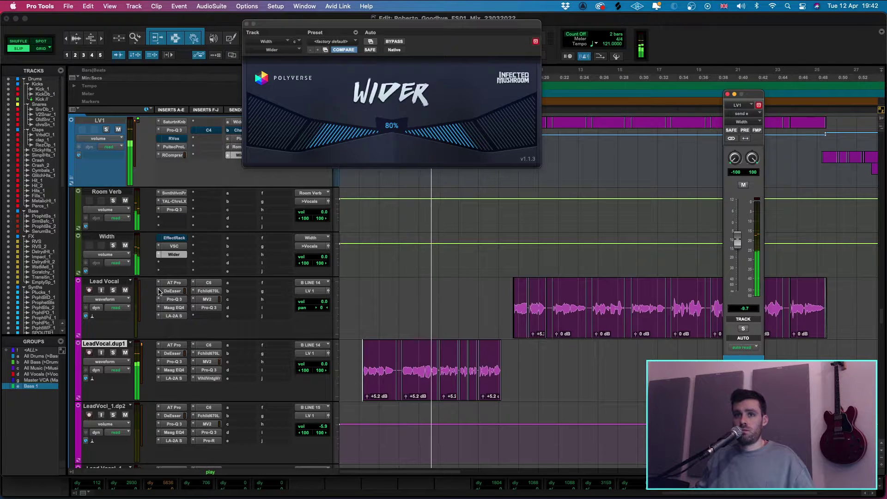
click(246, 24)
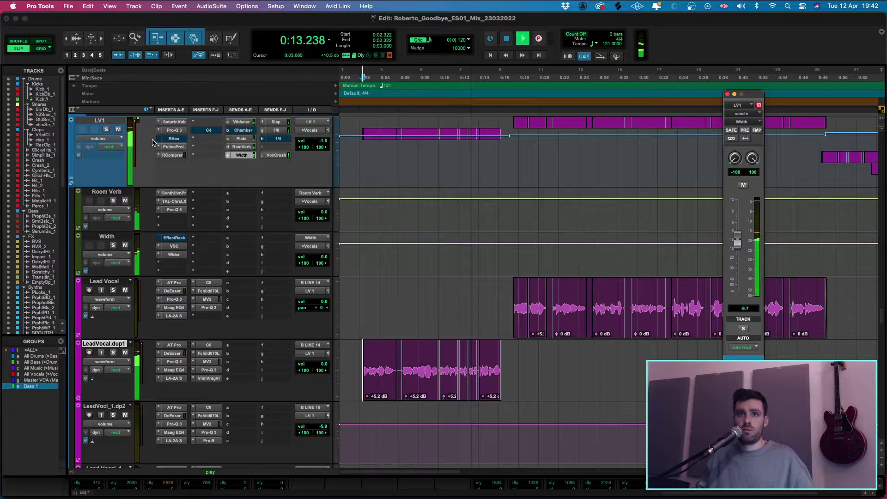
- Lower LV1's volume automation over the intro to about -3.6 dB
click(99, 138)
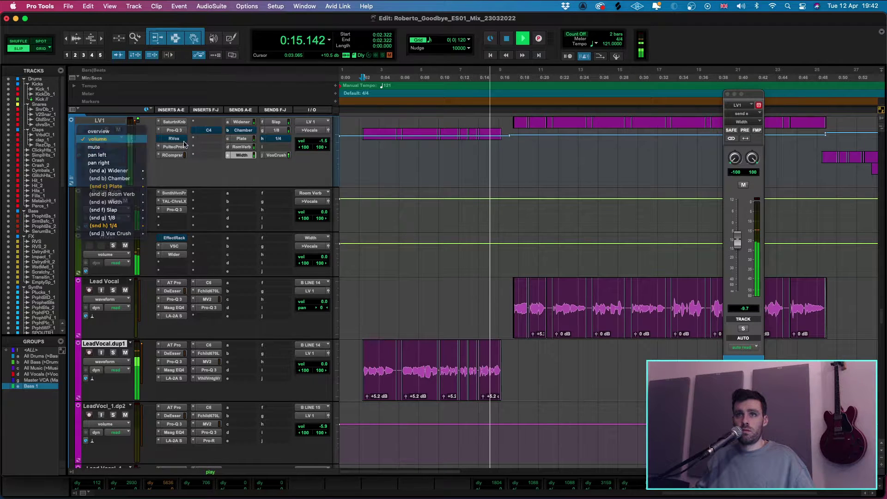
click(97, 139)
drag(477, 128, 476, 132)
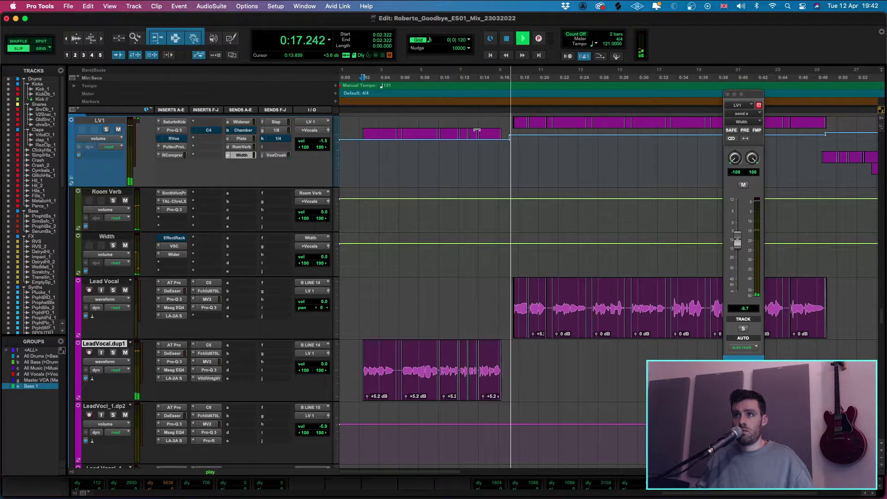
- Replay the intro and check the ValhallaVintageVerb settings on the LeadVocal.dup1 track
click(363, 166)
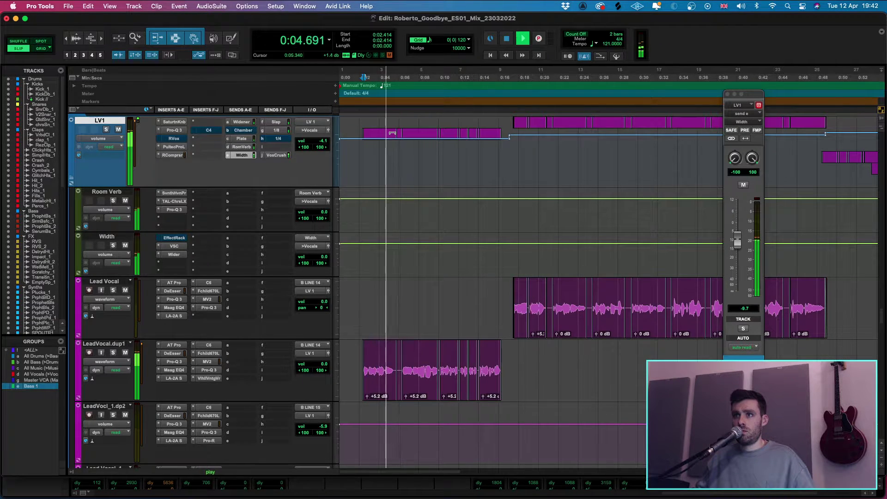
click(209, 378)
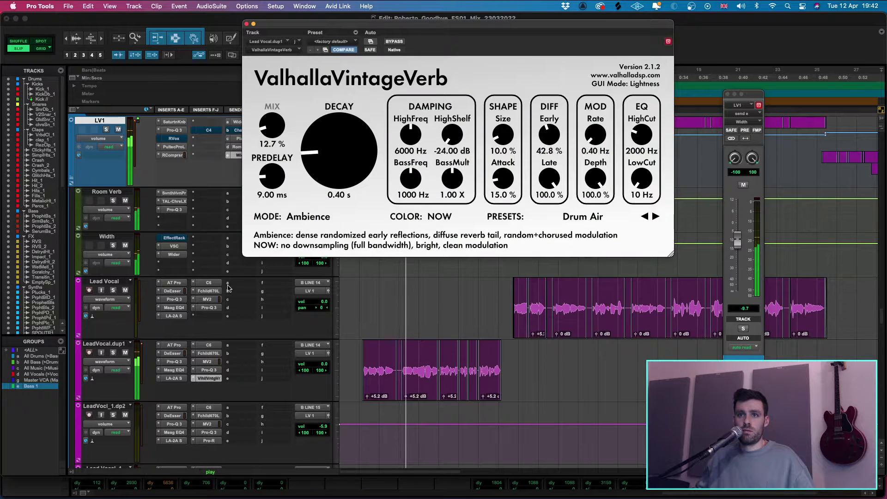
click(247, 24)
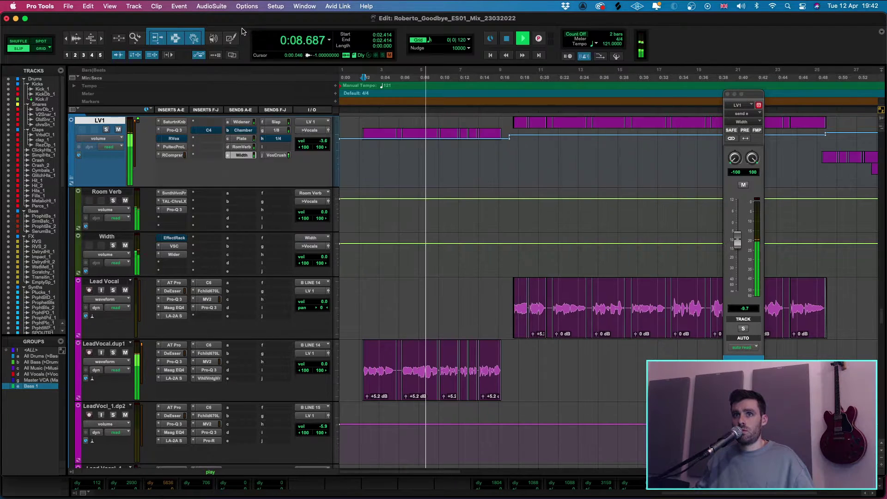
mouse_move(736, 249)
mouse_down()
mouse_move(736, 236)
mouse_move(736, 250)
mouse_up()
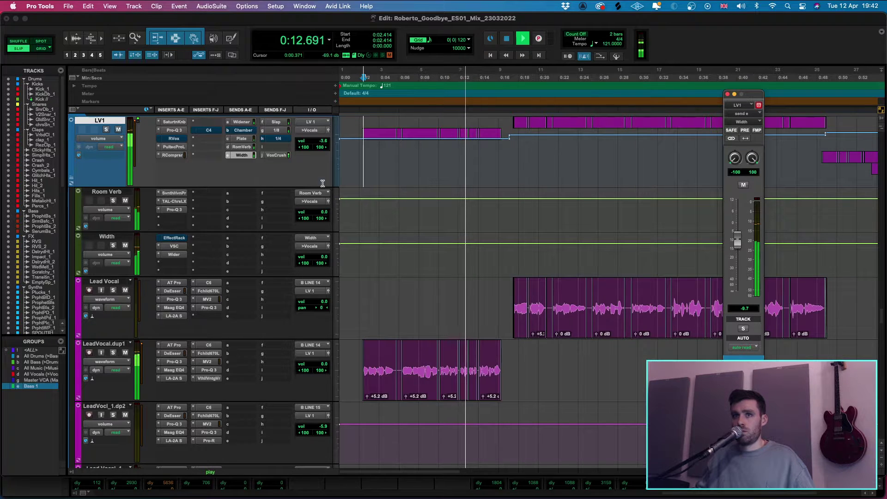
- Raise LV1's Room Verb send to about -9.9 dB, replay the intro, and check the Room Verb track's first insert
click(241, 147)
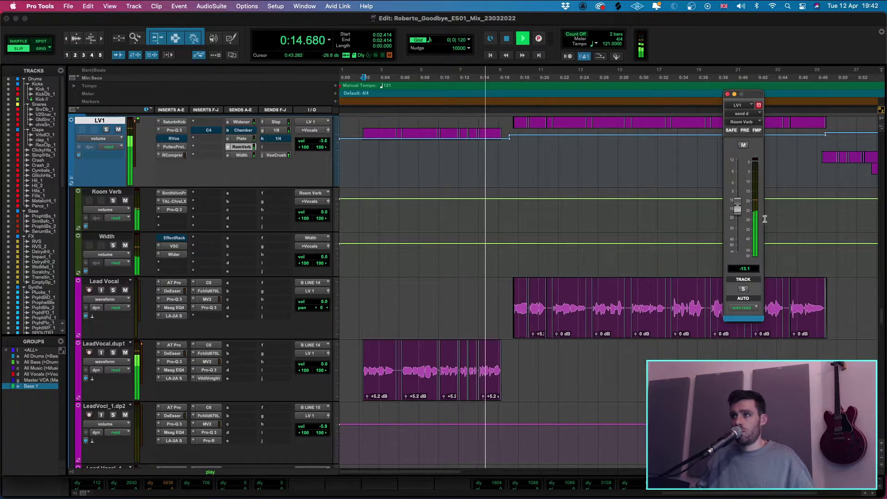
mouse_move(737, 208)
mouse_down()
mouse_move(738, 185)
mouse_move(737, 212)
mouse_up()
key(space)
key(space)
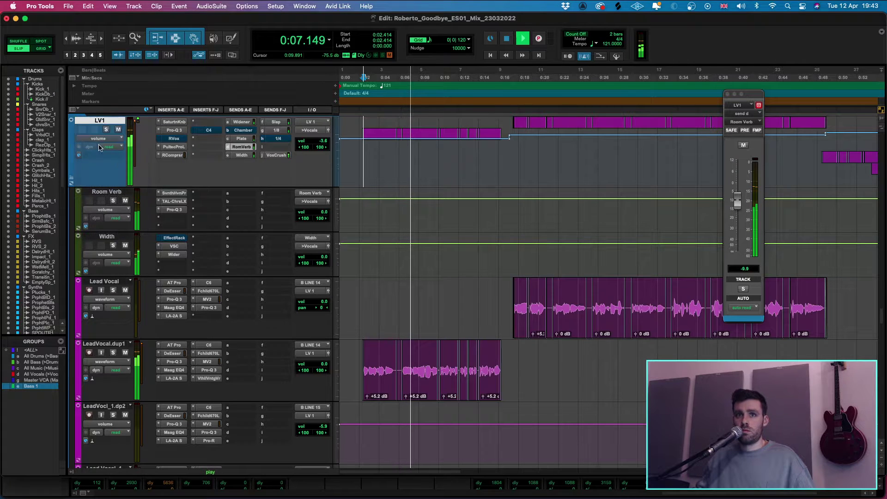
click(174, 193)
click(246, 24)
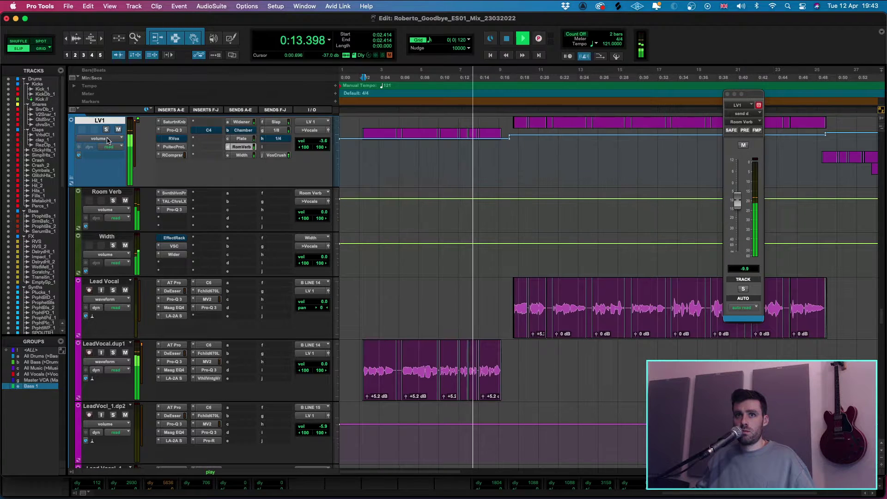
- Display the Room Verb send's mute automation on LV1
click(103, 138)
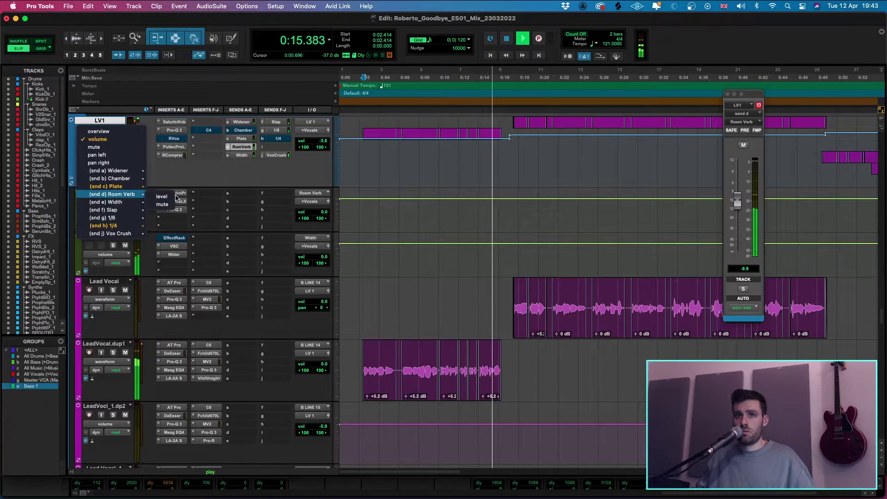
click(518, 169)
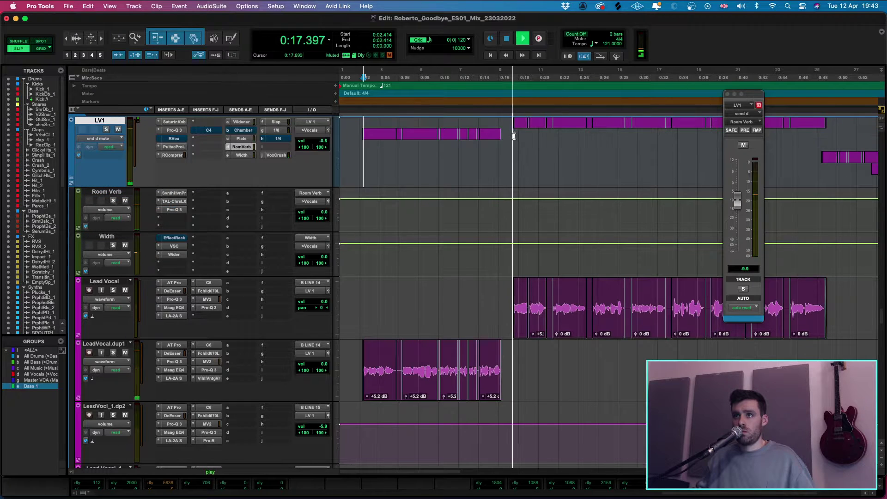
drag(509, 146, 494, 147)
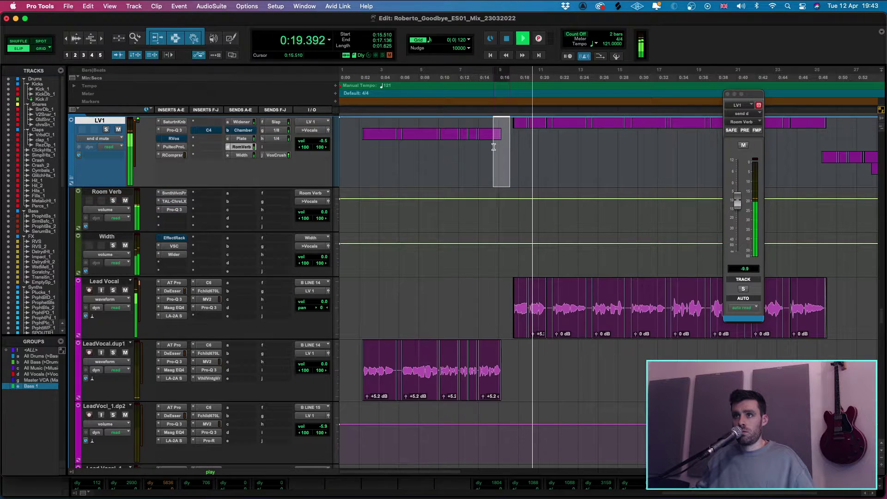
key(shift+Return)
click(576, 144)
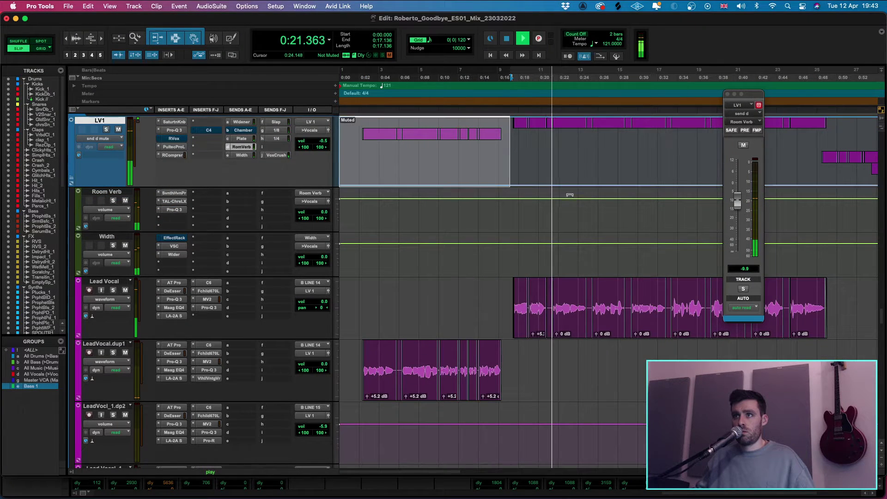
click(467, 136)
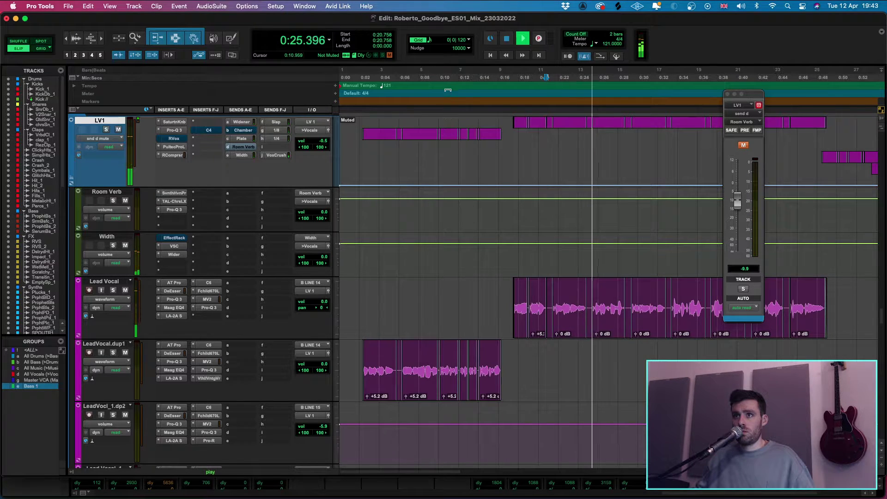
click(559, 120)
click(498, 128)
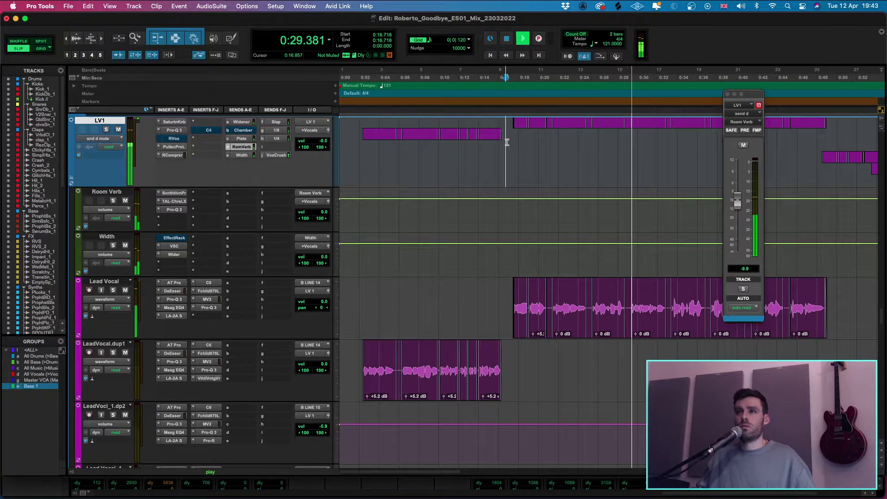
- Mute LV1's Room Verb send from the end of the intro at about 0:16.7 to the end of the song
drag(499, 130, 527, 139)
key(super+bracketleft)
key(super+bracketleft)
key(super+bracketleft)
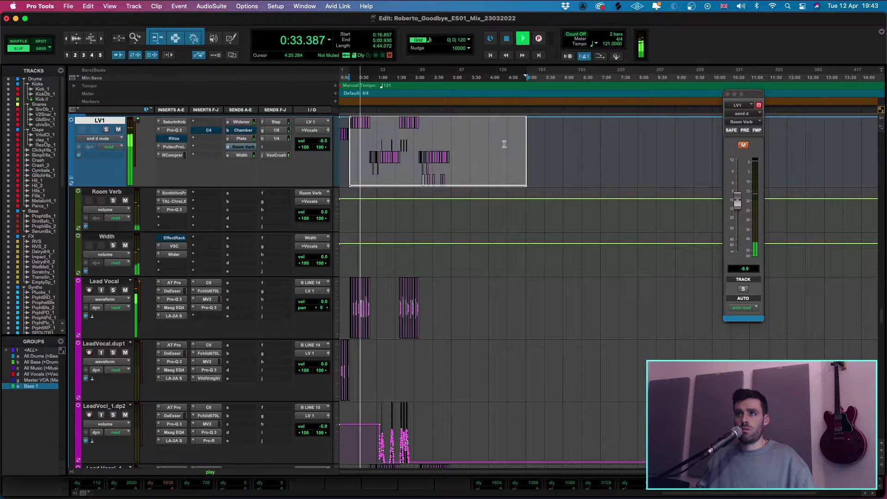
click(510, 144)
key(super+bracketright)
key(super+bracketright)
key(super+bracketright)
key(super+bracketright)
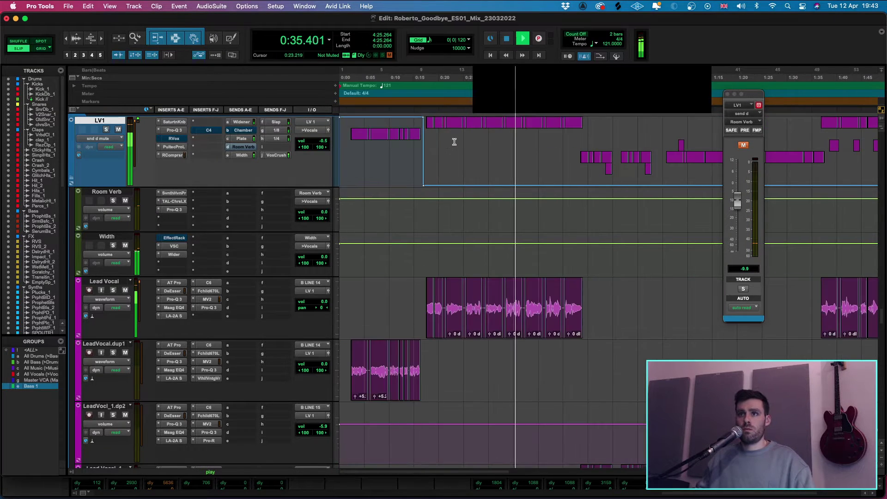
click(459, 134)
key(super+bracketright)
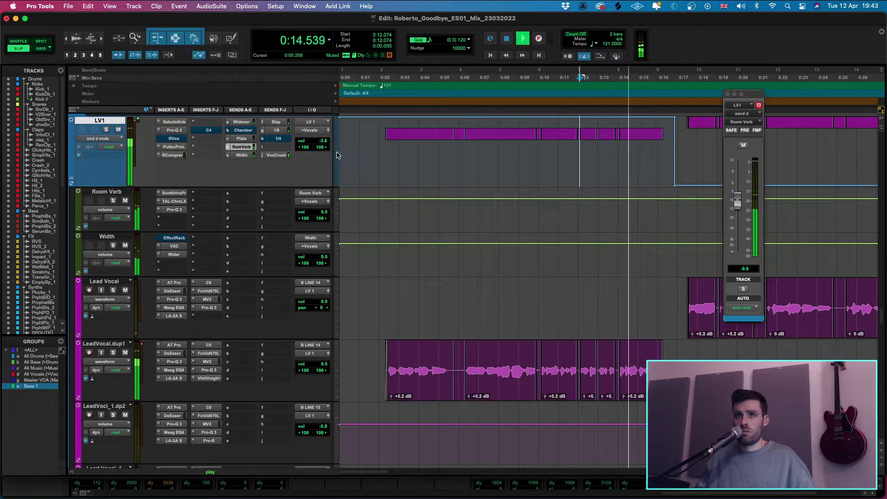
- Display LV1's Width send mute automation and mute the send everywhere after the intro, leaving it active during the intro
click(96, 141)
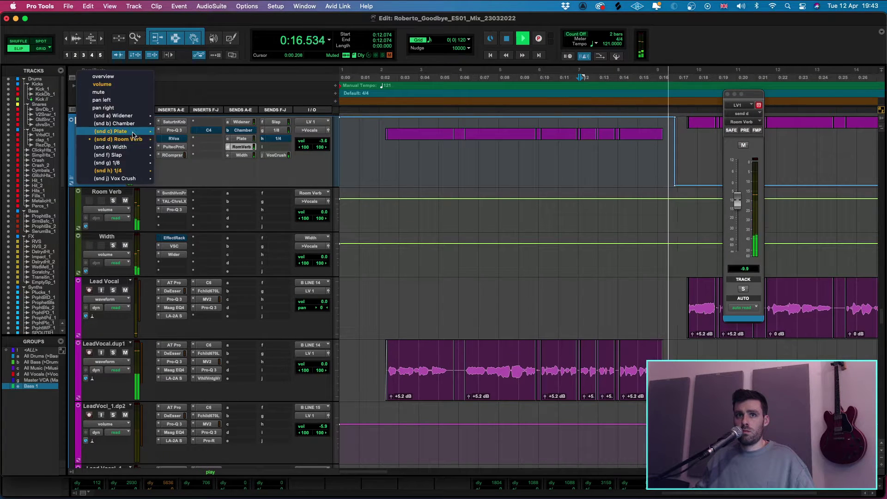
mouse_move(130, 149)
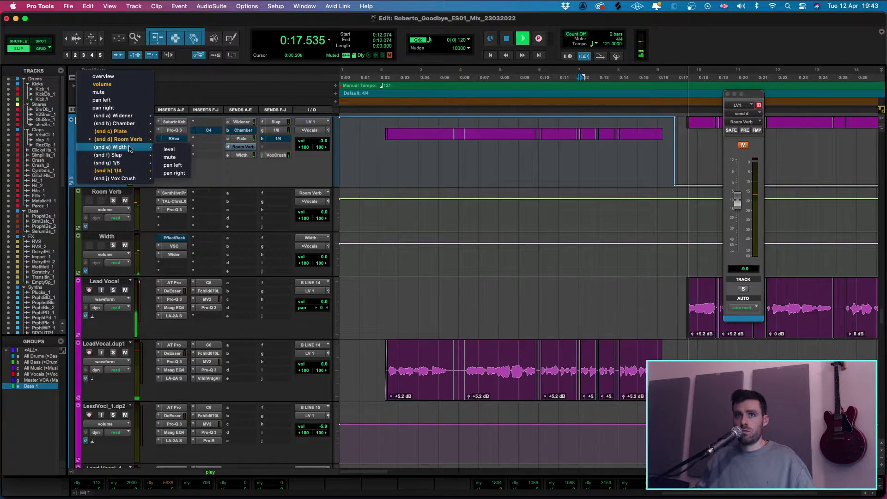
click(169, 157)
drag(674, 136, 340, 130)
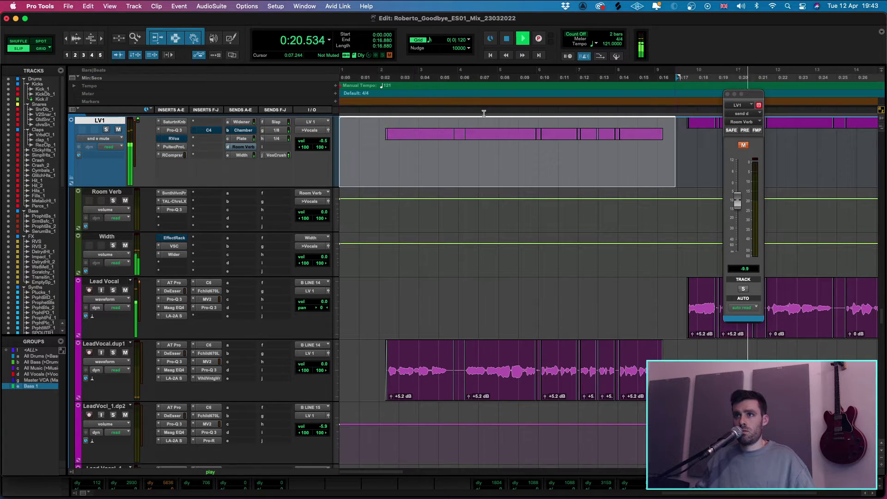
click(460, 152)
key(space)
key(r)
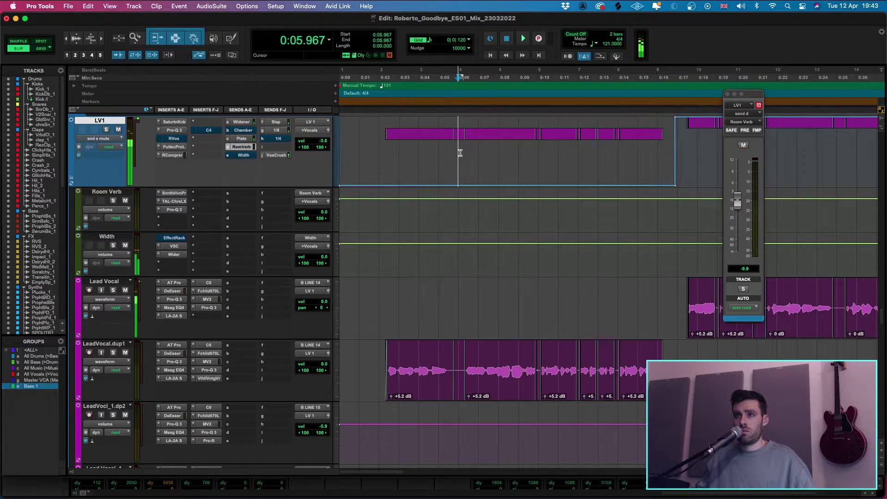
key(r)
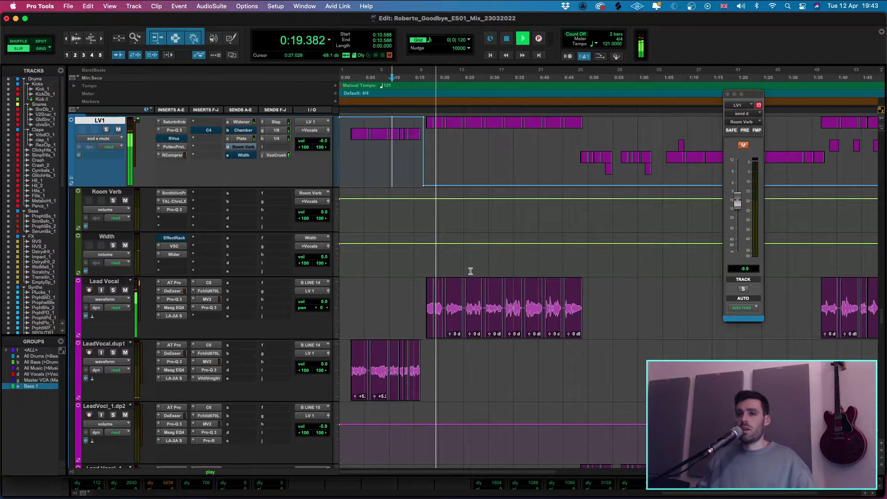
- Replay from the start of the intro vocal and switch LV1's track view back to volume automation
click(349, 298)
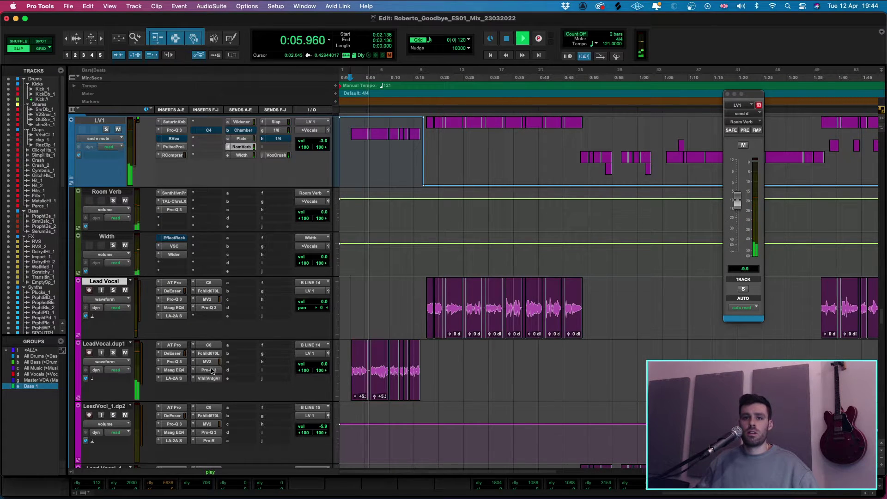
mouse_move(233, 496)
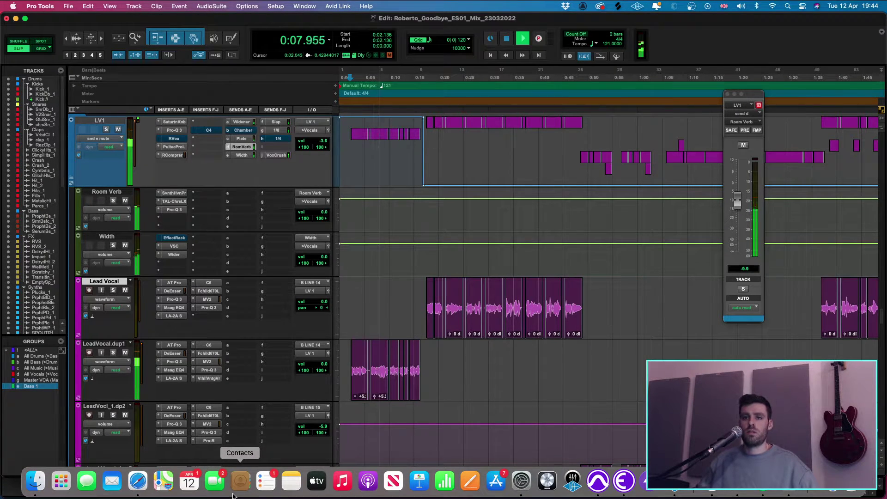
click(119, 139)
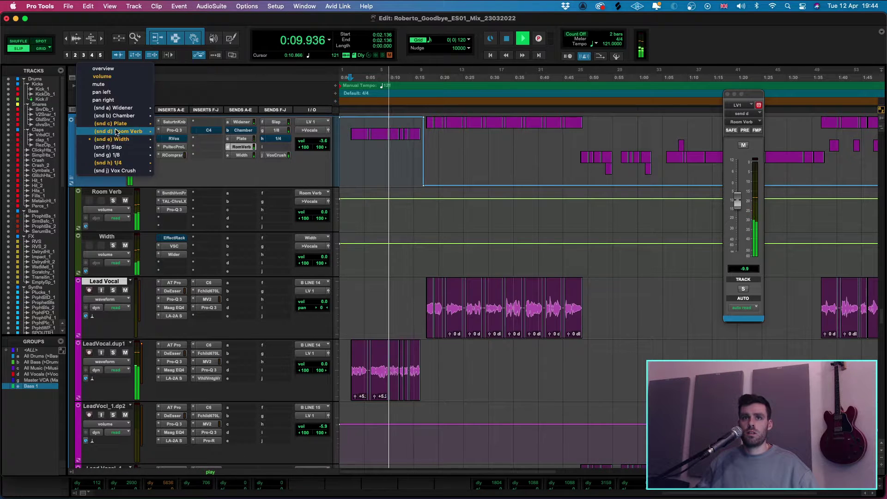
click(103, 76)
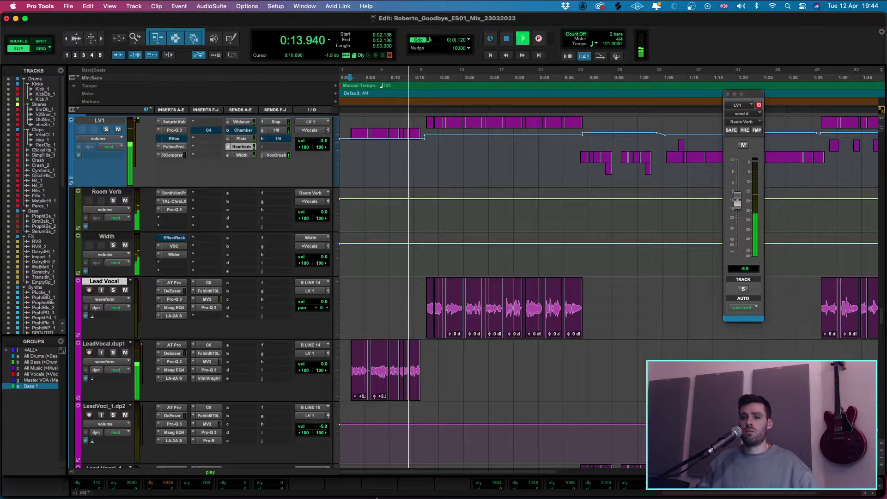
- Review the client's remaining revision comments on Filepass in Safari, stopping the Pro Tools playback
click(147, 482)
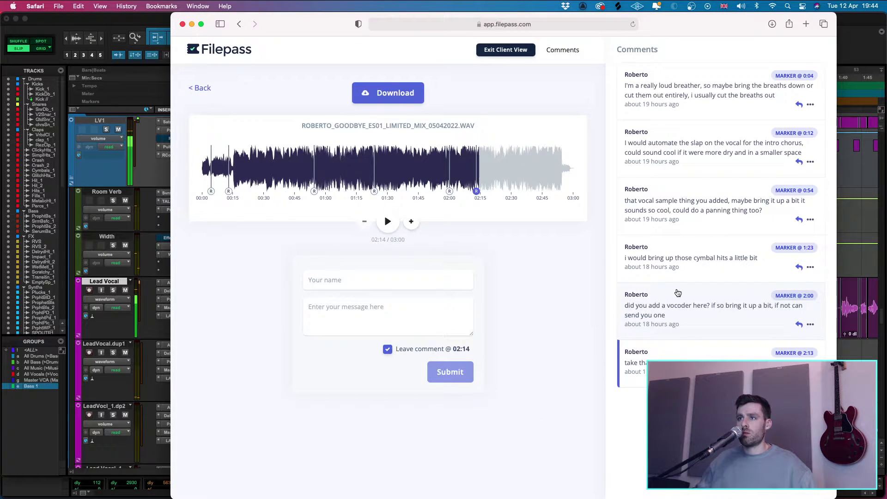
click(26, 411)
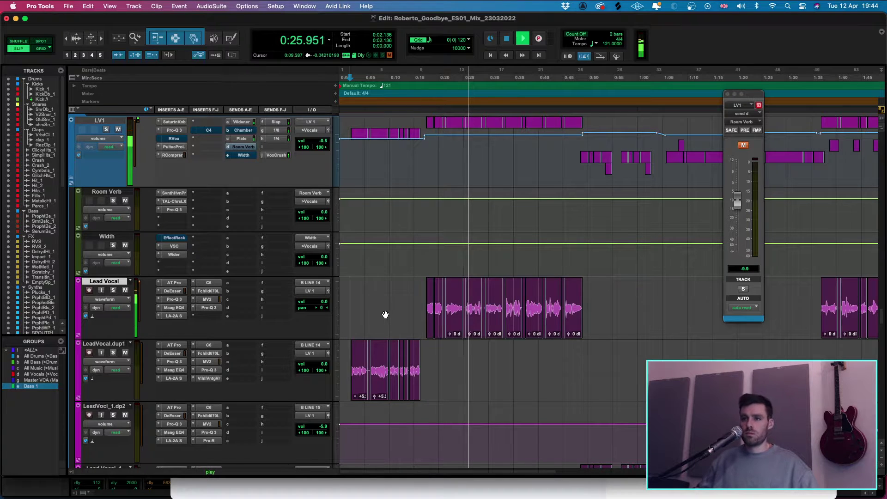
key(space)
mouse_move(274, 494)
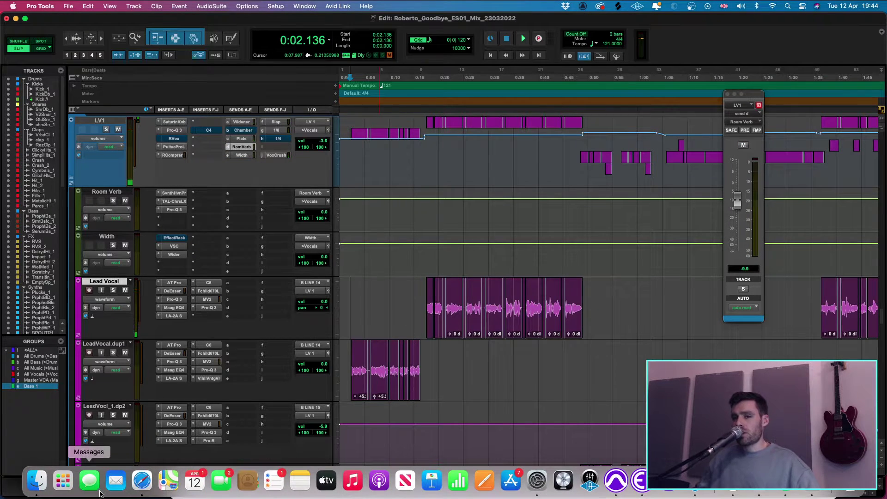
click(142, 481)
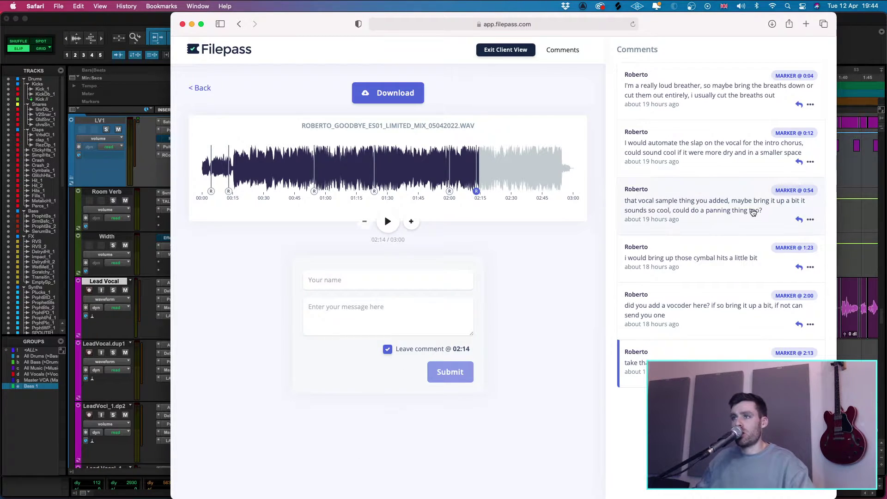
- Play the mix from the client's 0:54 vocal sample comment on Filepass, and play the Pro Tools session from about 1:05
click(699, 210)
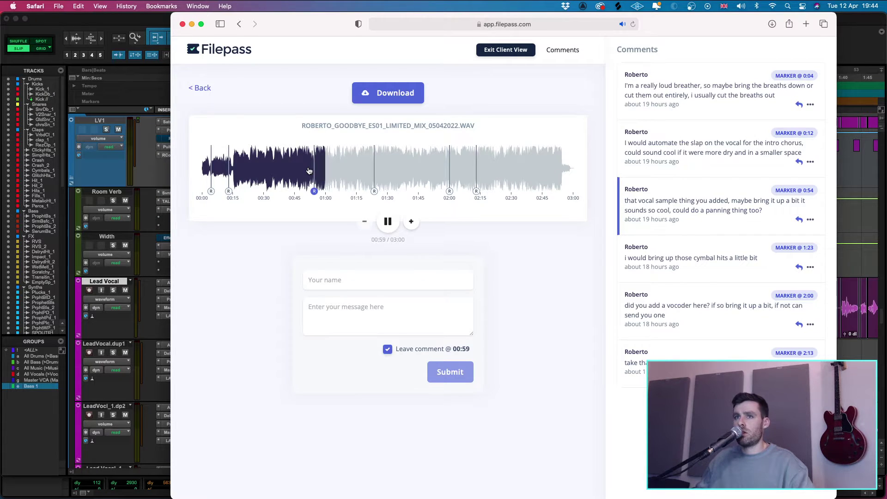
click(69, 394)
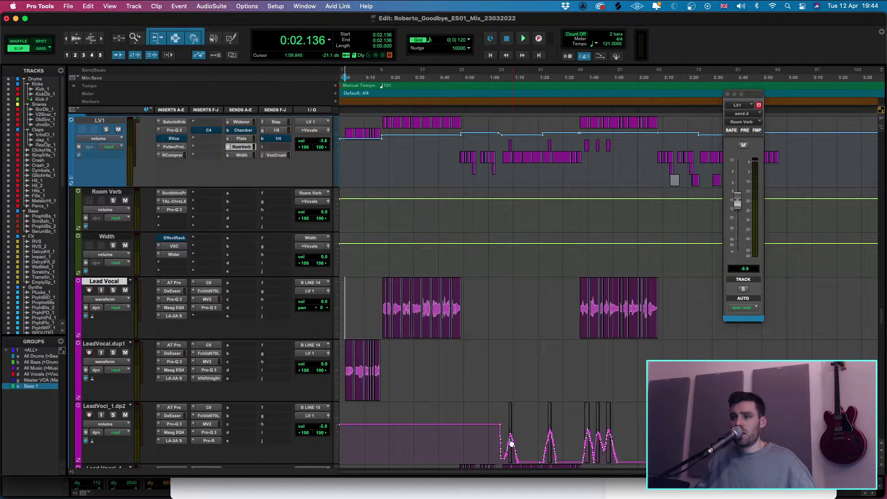
click(501, 430)
key(space)
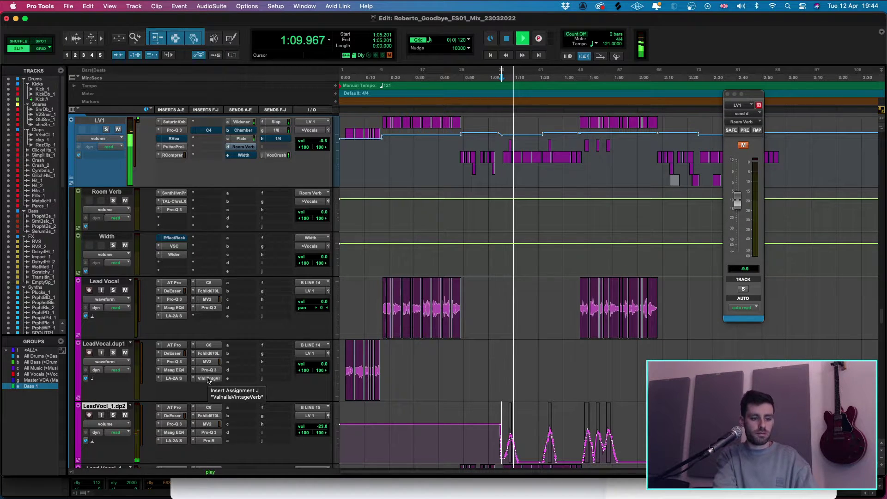
click(111, 425)
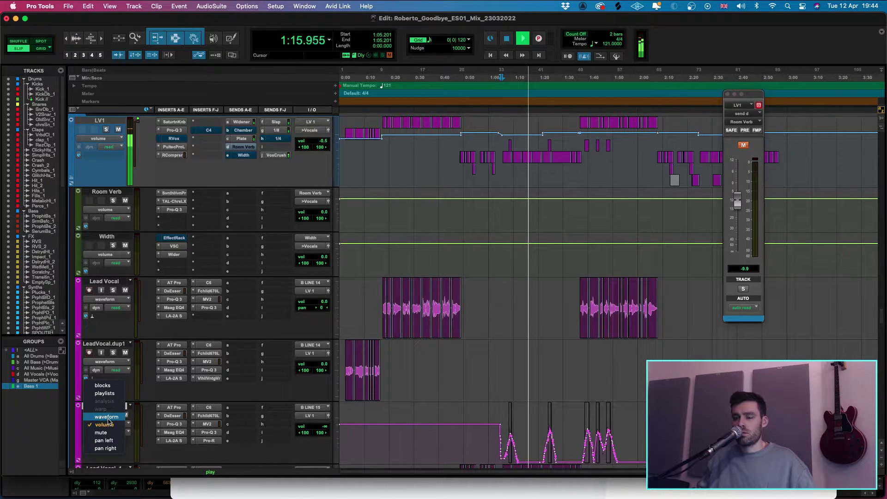
click(427, 432)
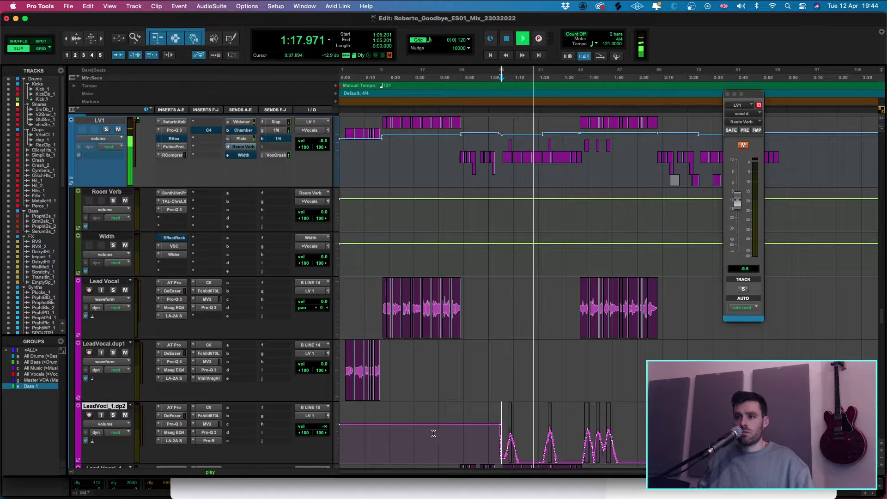
key(super+bracketleft)
key(super+bracketright)
key(super+bracketright)
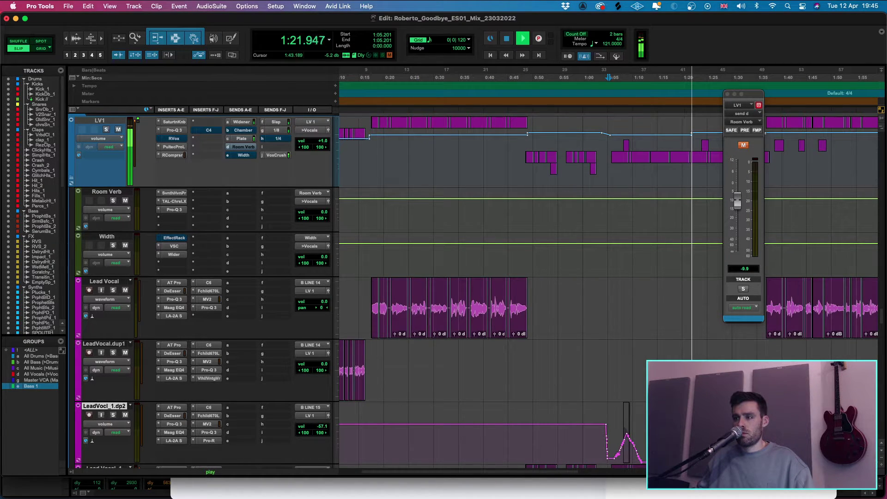
key(super+bracketleft)
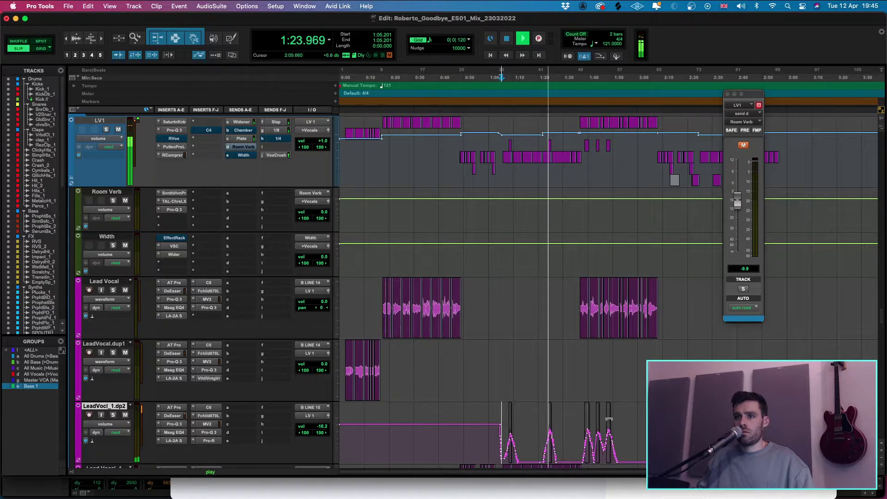
- Raise the volume automation of LeadVocl_1.dp1 to -7.4 dB, auditioning the vocal sample from about 0:51
scroll(526, 424, down, 6)
click(468, 264)
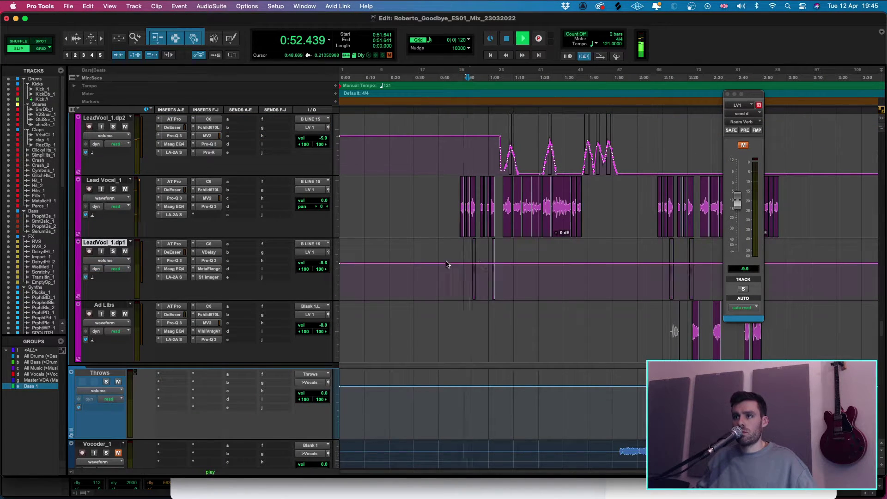
key(ctrl+minus)
drag(546, 244, 545, 243)
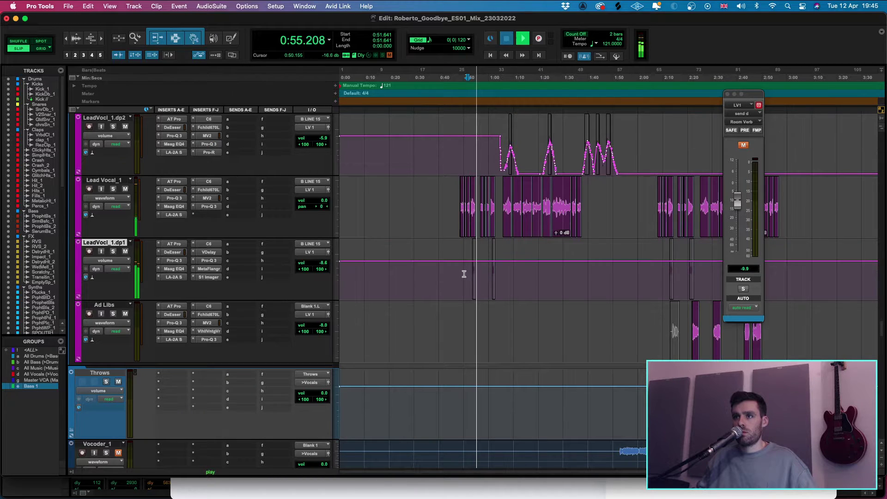
click(464, 272)
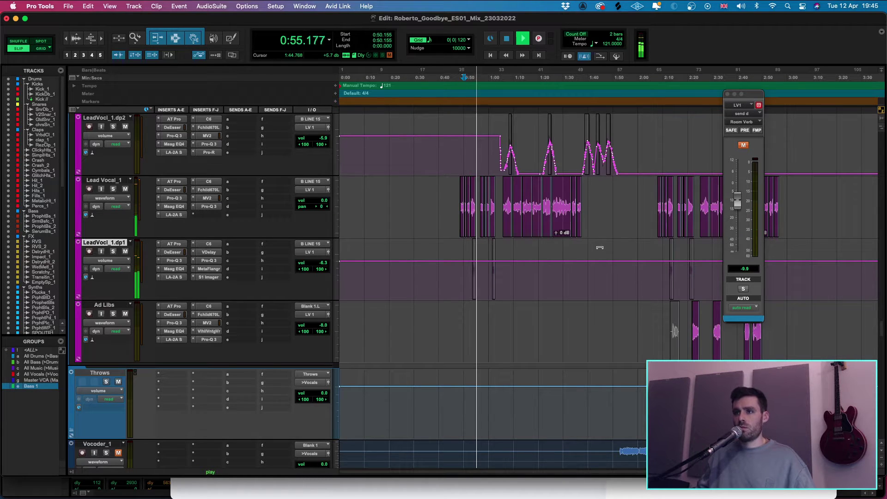
click(466, 279)
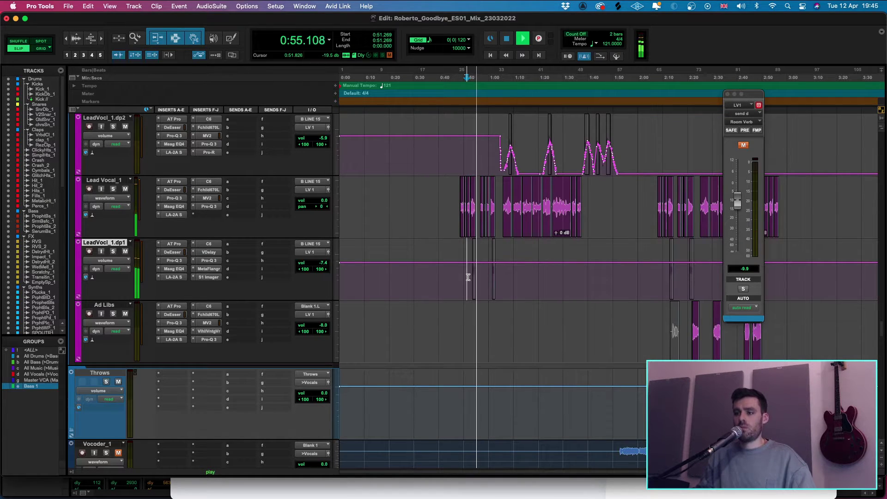
- Recheck the client's 0:54 comment on Filepass in Safari, return to Pro Tools and stop playback
mouse_move(650, 496)
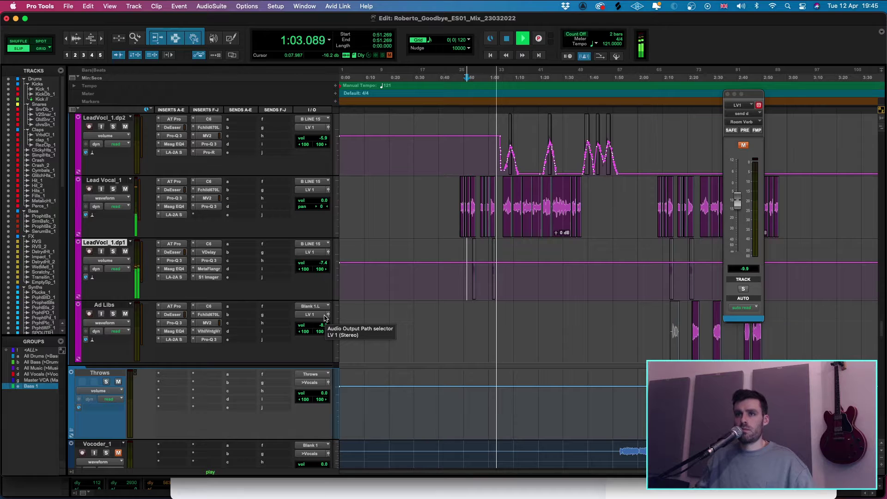
click(154, 487)
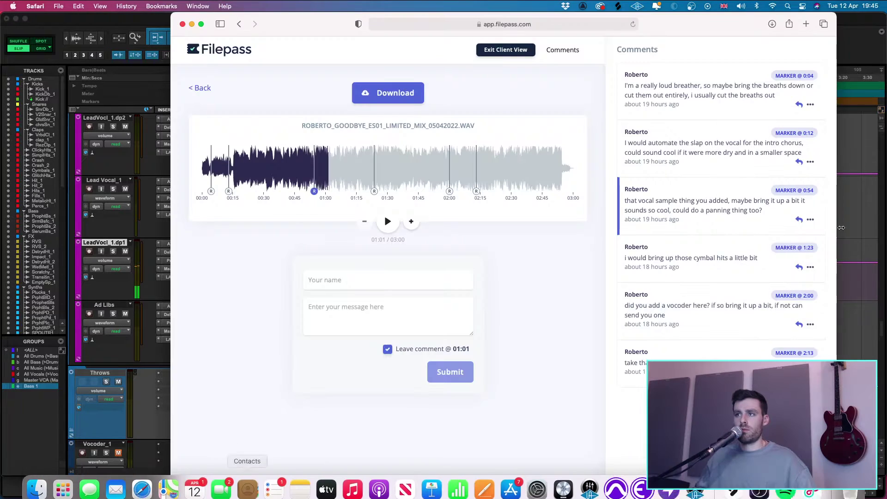
click(77, 394)
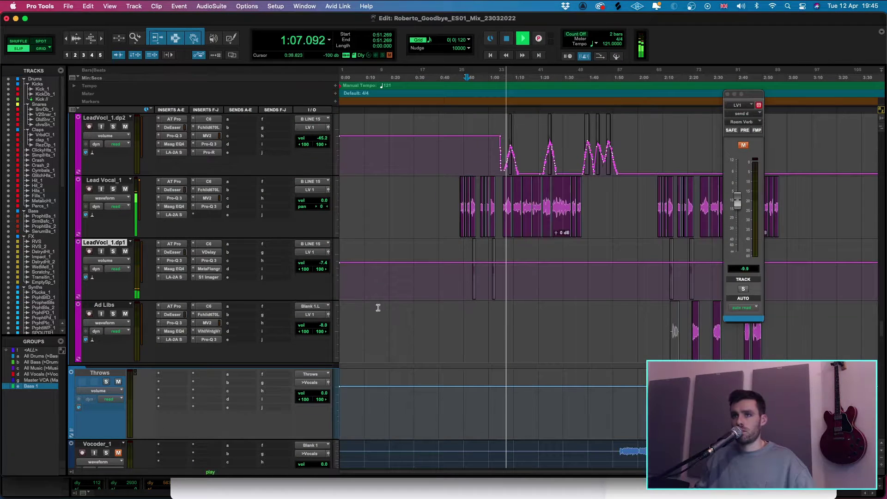
key(space)
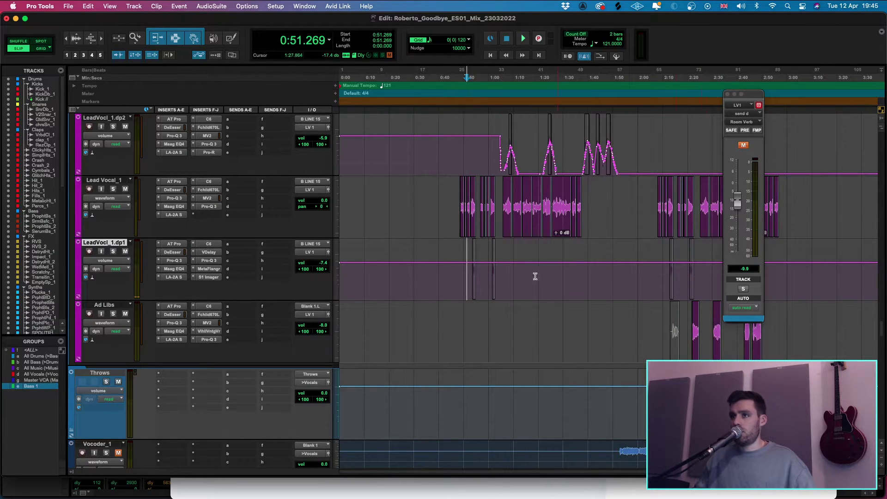
- Remove the DeEsser from LeadVocl_1.dp1 and shift its other inserts to free a slot before S1 Imager
key(super+bracketright)
key(super+bracketright)
key(super+bracketleft)
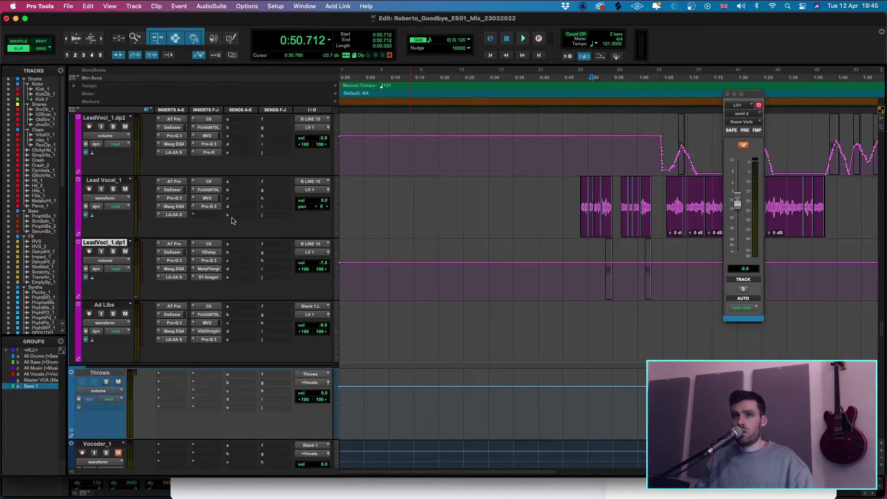
click(209, 261)
click(246, 24)
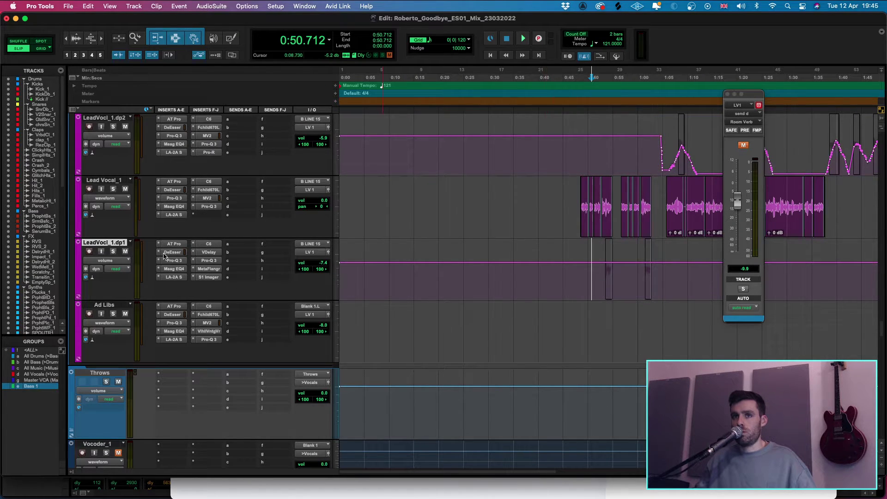
click(192, 215)
key(Escape)
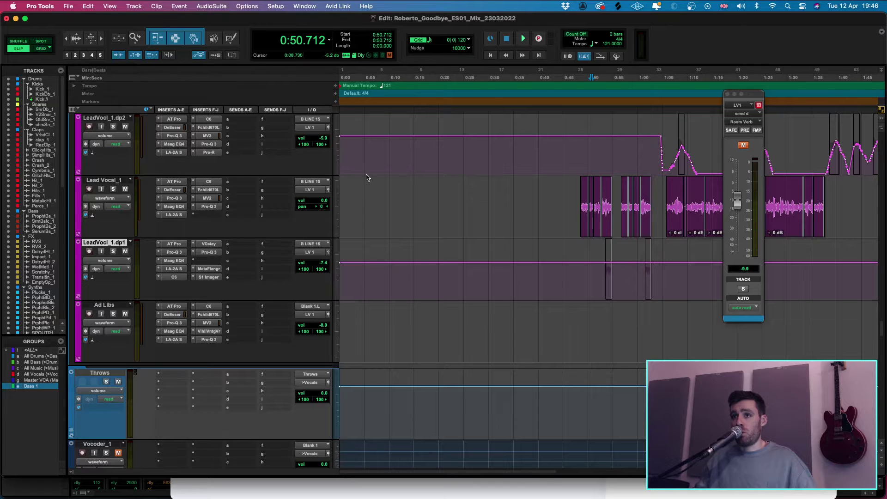
click(246, 25)
- Insert the PanMan plug-in in the free slot before S1 Imager on LeadVocl_1.dp1
click(209, 269)
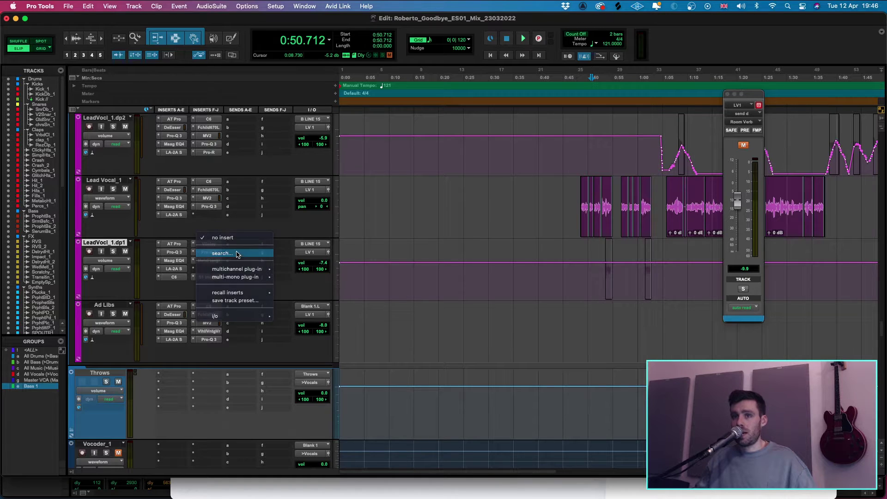
text(panman)
key(Return)
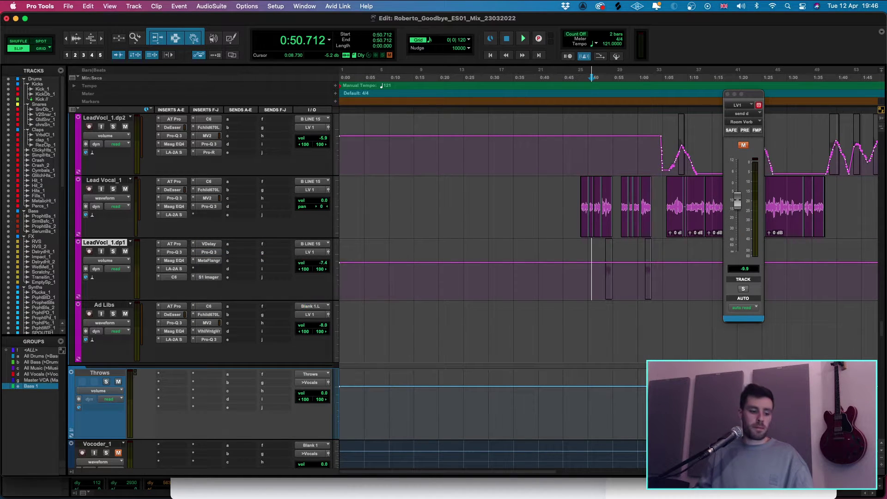
- Adjust PanMan's Smoothing and Rate during playback of the vocal sample, and try the two-way LFO direction before returning to the left one
key(space)
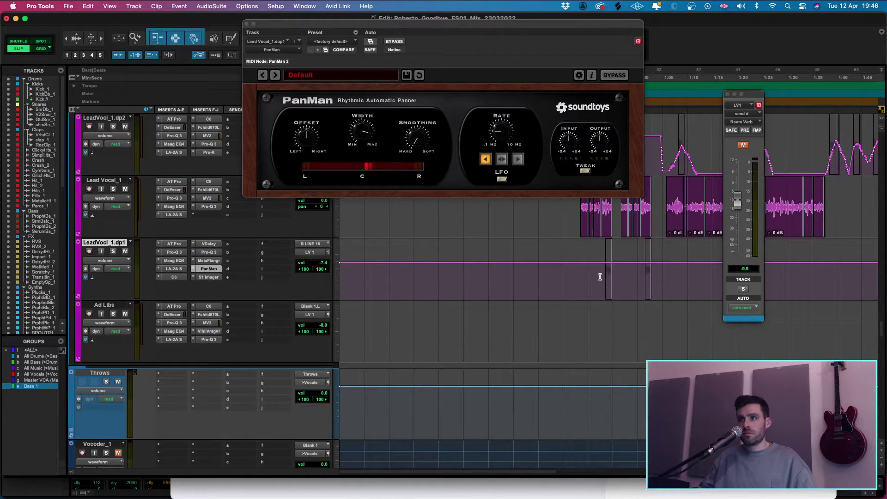
mouse_move(416, 138)
mouse_down()
mouse_move(413, 106)
mouse_move(418, 137)
mouse_up()
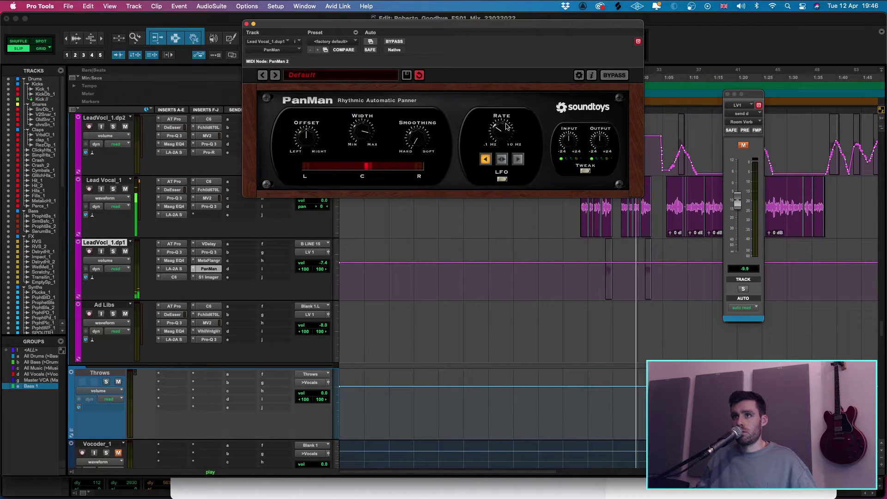
mouse_move(506, 137)
mouse_down()
mouse_move(509, 109)
mouse_move(503, 128)
mouse_up()
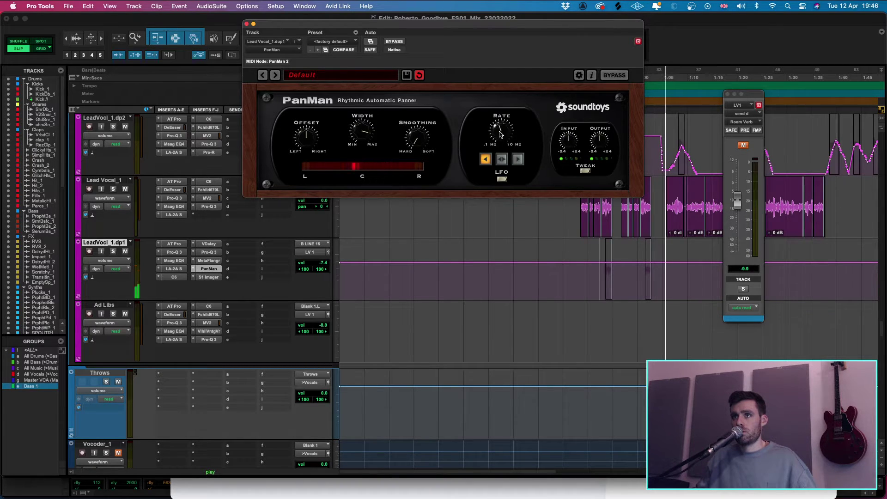
click(502, 159)
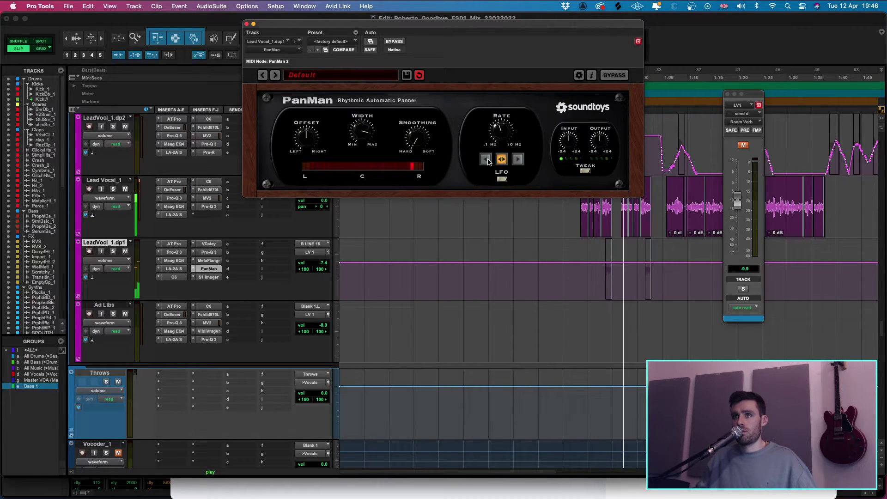
click(487, 160)
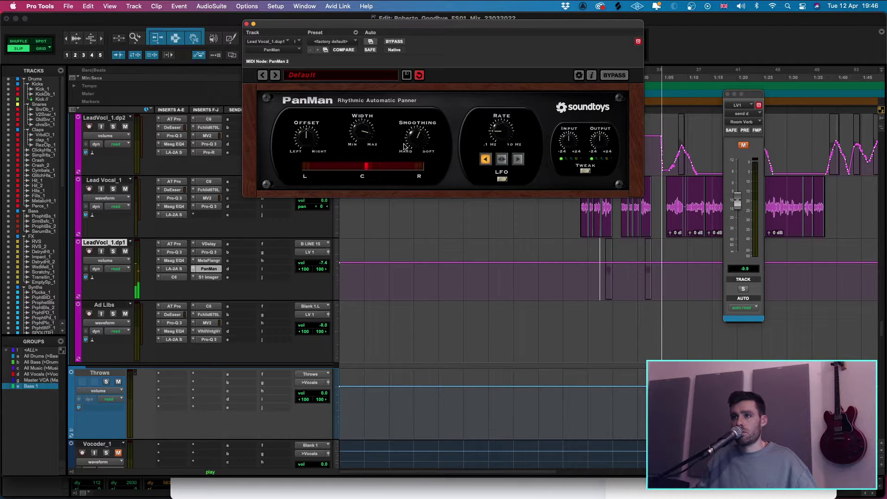
- Fine-tune PanMan's Smoothing while replaying the vocal sample from just before its first clip
click(597, 268)
key(space)
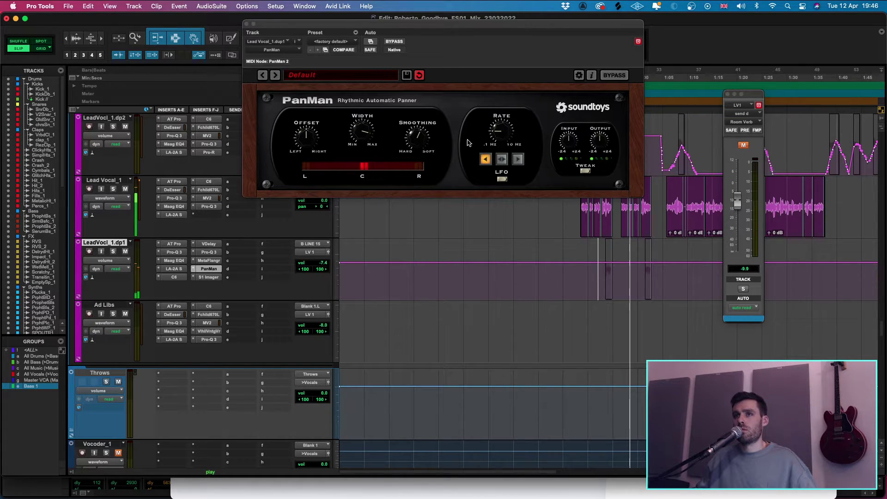
drag(419, 134, 421, 140)
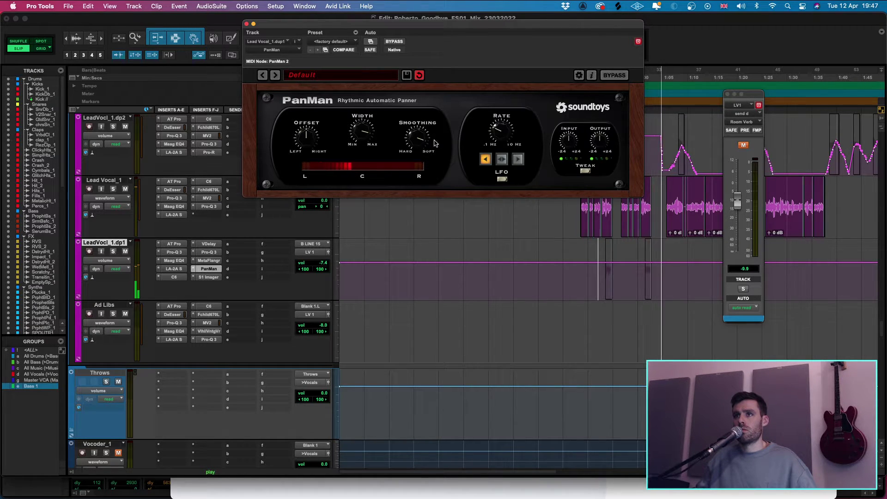
key(space)
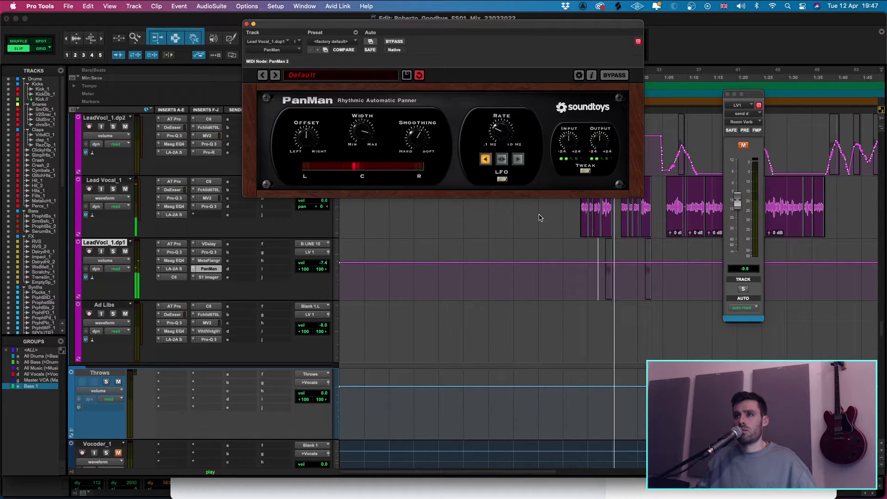
key(space)
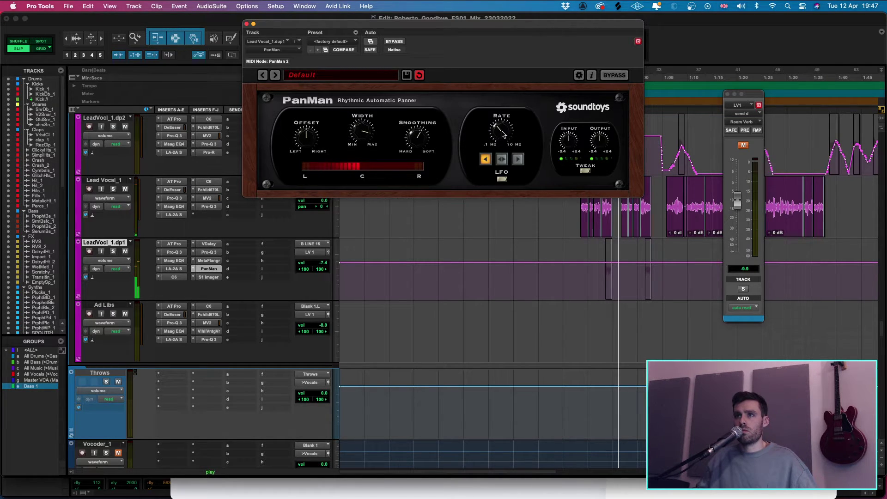
key(space)
- Set PanMan's LFO to the two-way direction and audition the panned vocal sample repeatedly in context
click(588, 270)
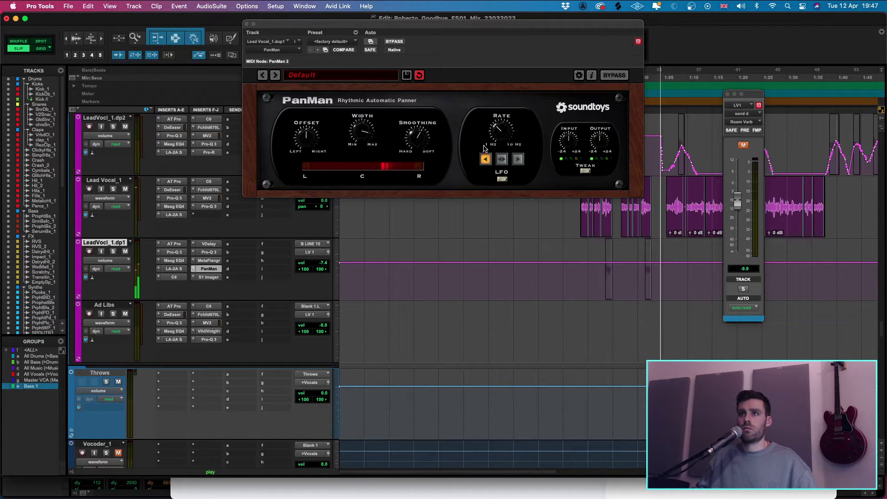
click(502, 159)
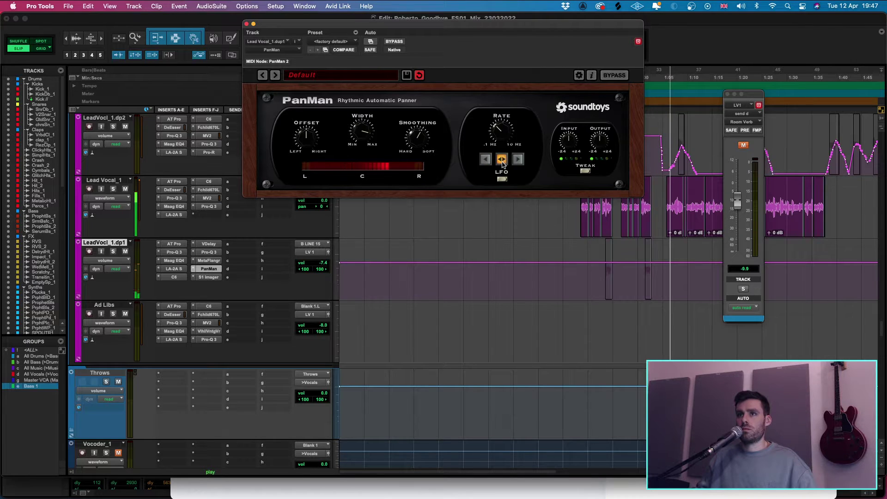
click(589, 273)
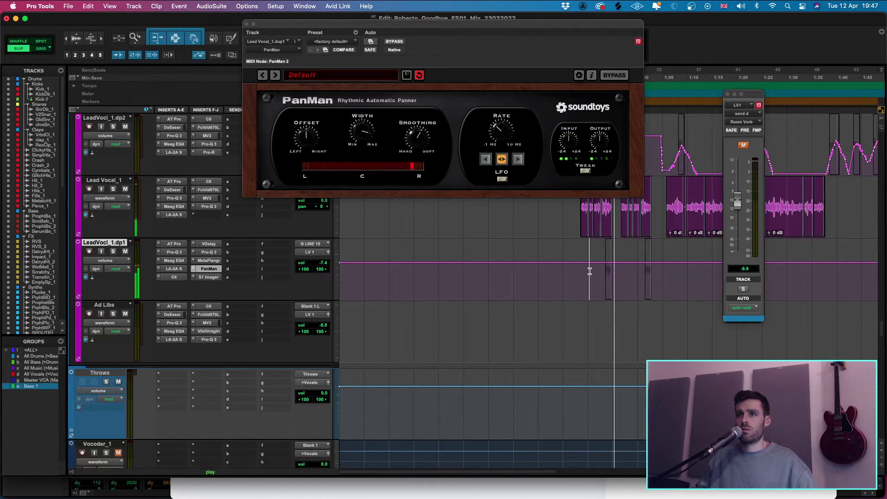
click(589, 271)
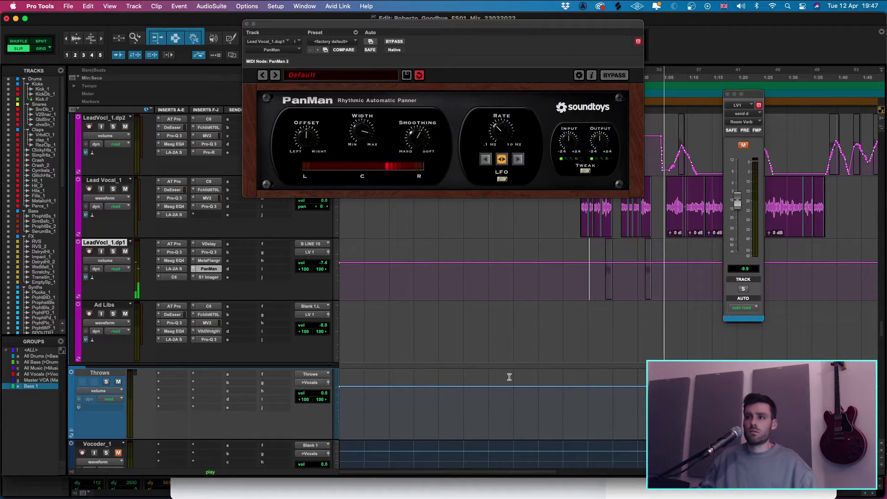
click(589, 298)
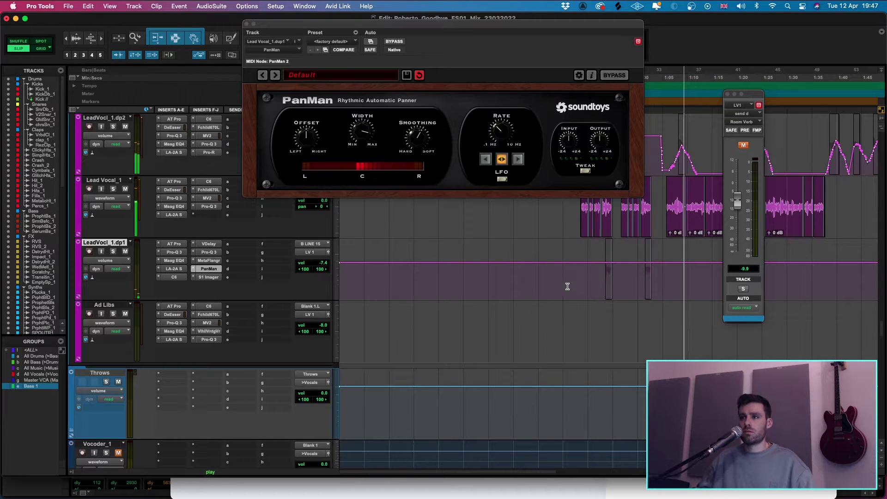
key(space)
key(space)
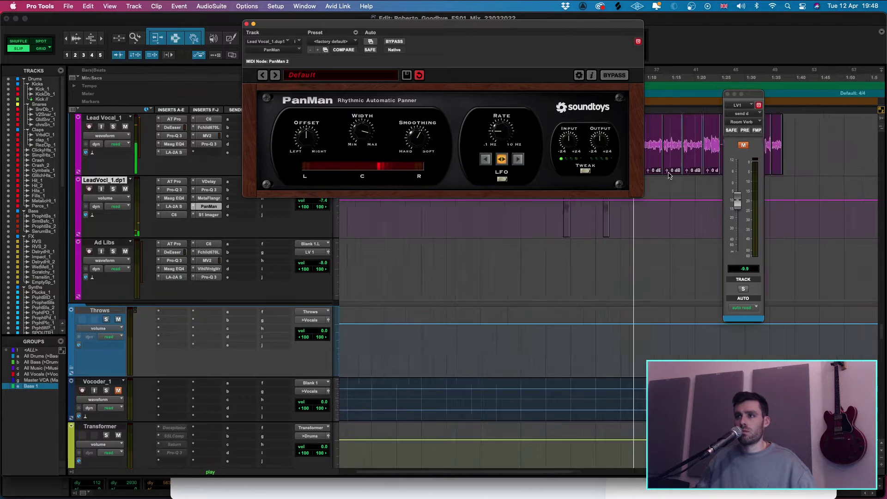
- Close the PanMan plug-in window, show the whole song timeline in the Edit window, and stop playback
scroll(668, 175, right, 5)
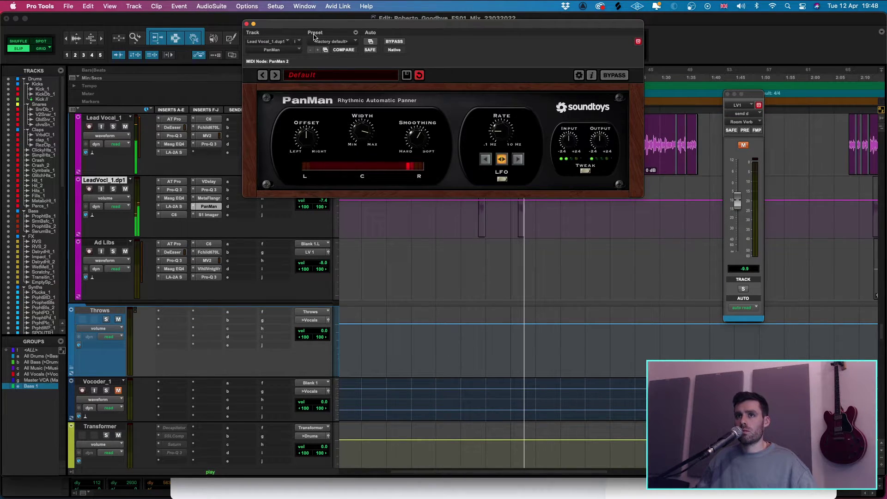
click(246, 23)
key(alt+a)
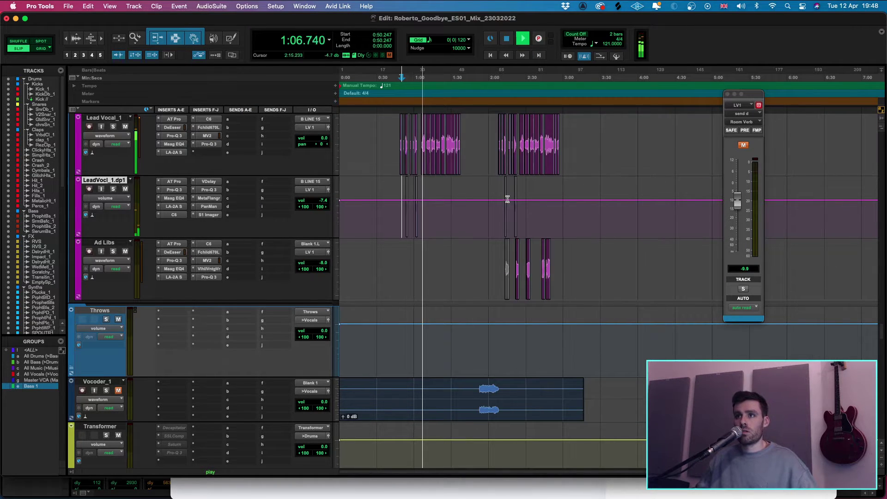
key(space)
- Switch to Filepass to review the client's 1:23 comment about the cymbal hits, and return to the Pro Tools Edit window
key(super+Tab)
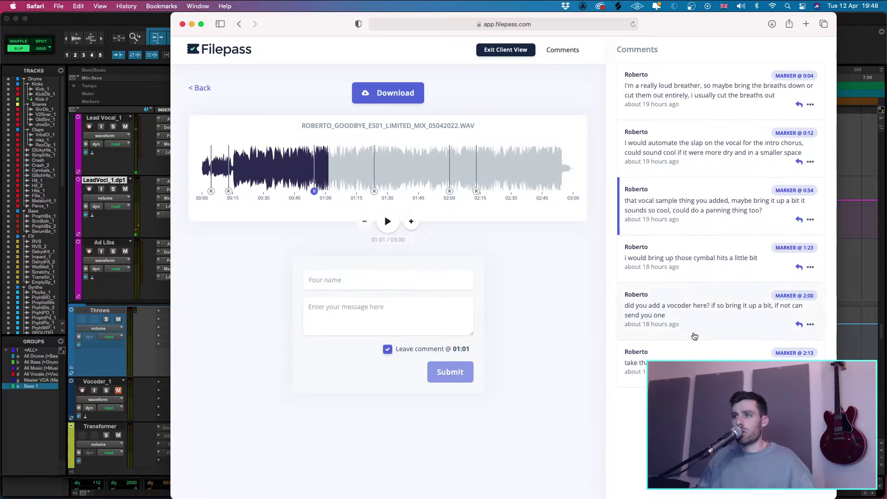
click(717, 271)
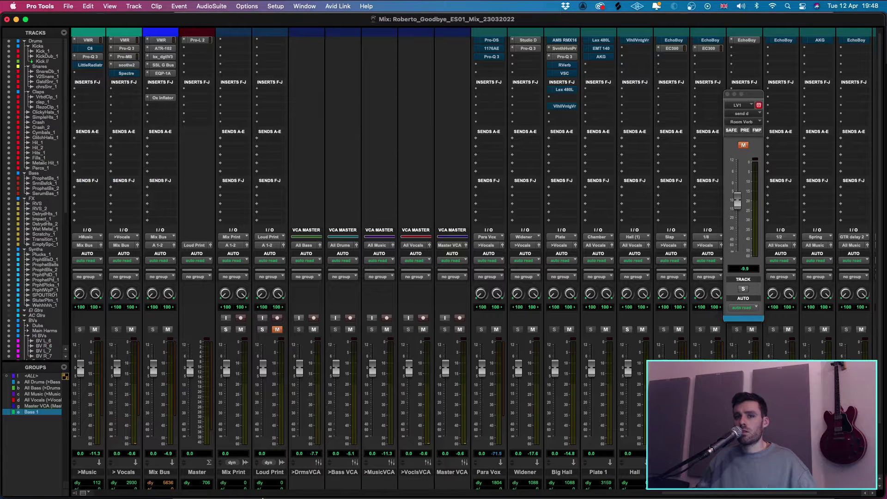
mouse_move(262, 498)
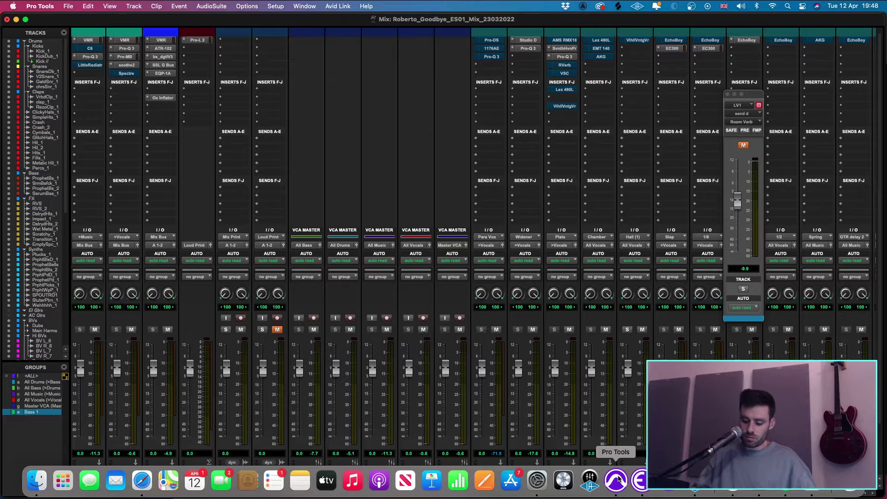
key(super+equal)
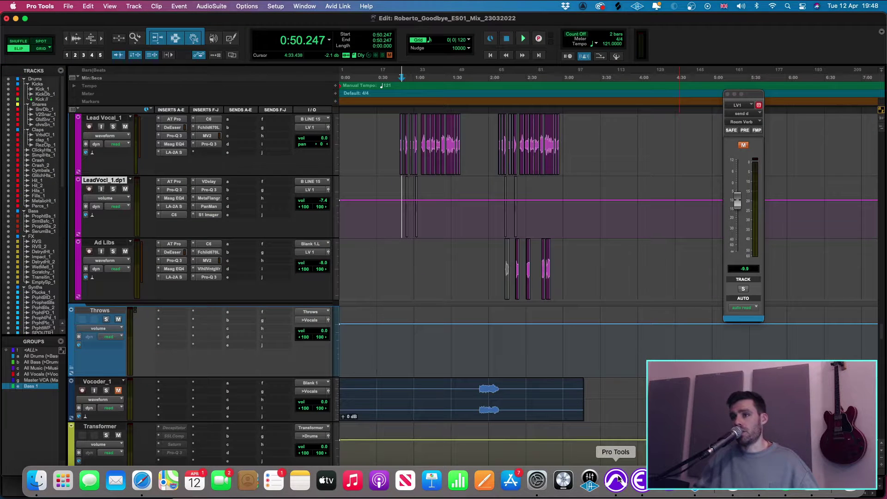
- Locate the crash and cymbal tracks among the drums and play the section from about 1:20
click(476, 266)
scroll(481, 272, down, 15)
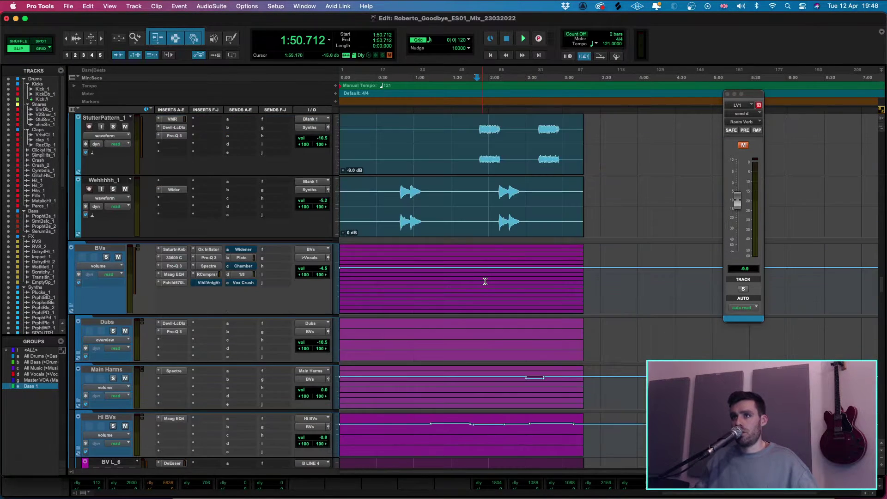
scroll(485, 281, up, 15)
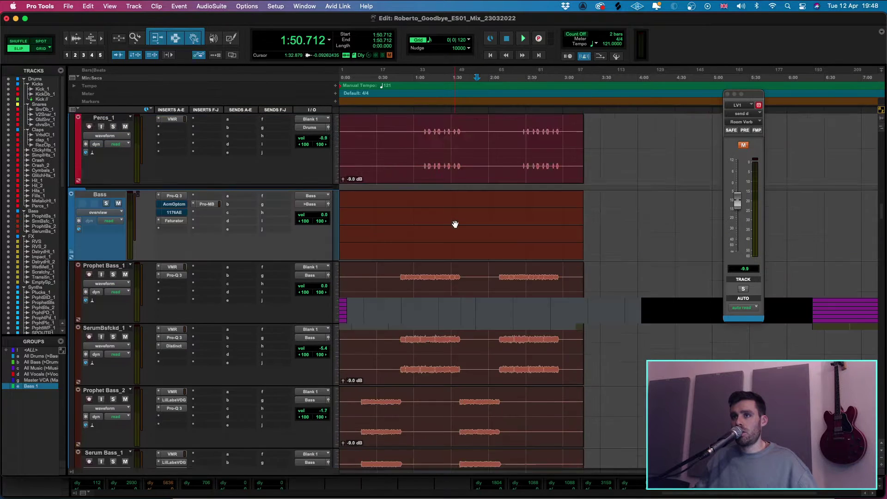
scroll(454, 224, down, 3)
click(399, 199)
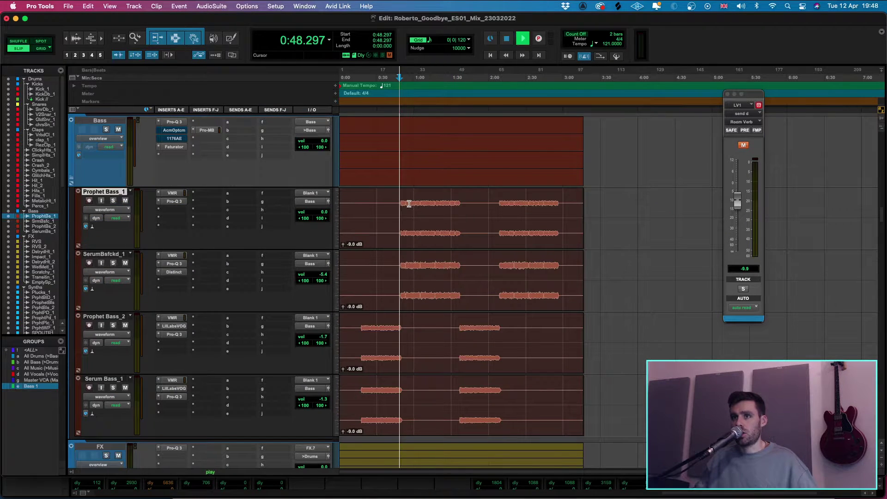
key(space)
scroll(411, 203, up, 15)
scroll(457, 296, up, 5)
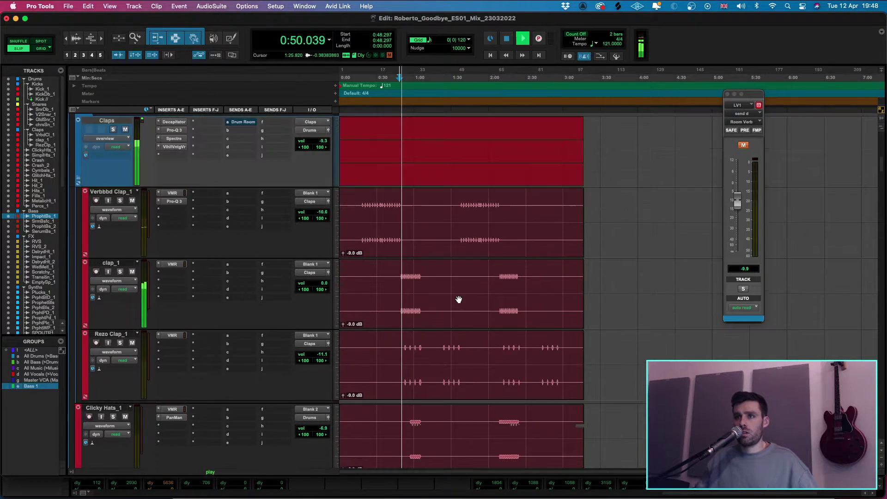
key(space)
click(439, 407)
key(space)
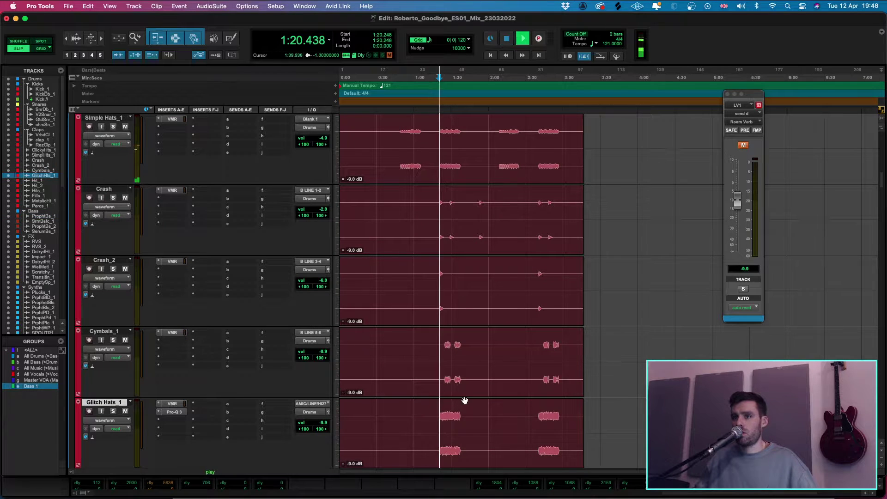
scroll(463, 400, down, 5)
scroll(449, 346, up, 5)
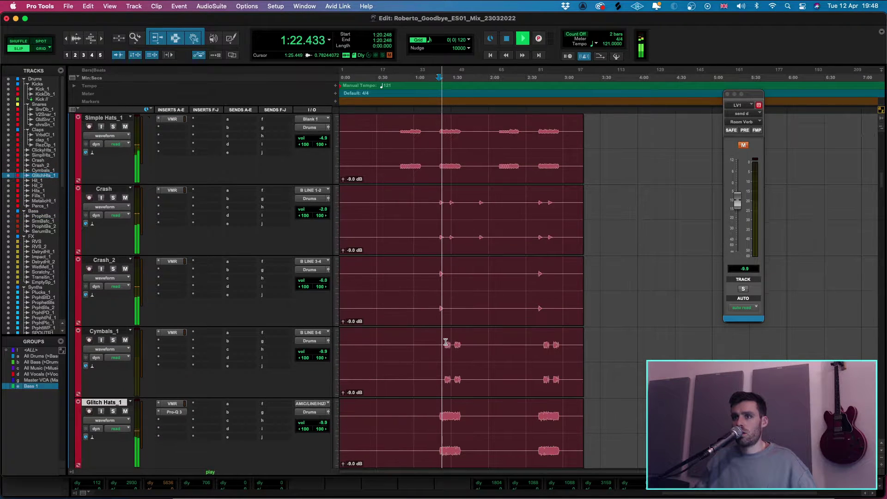
- Solo Cymbals_1 briefly to identify its hits, and replay from just before its first clip with the full mix
click(111, 332)
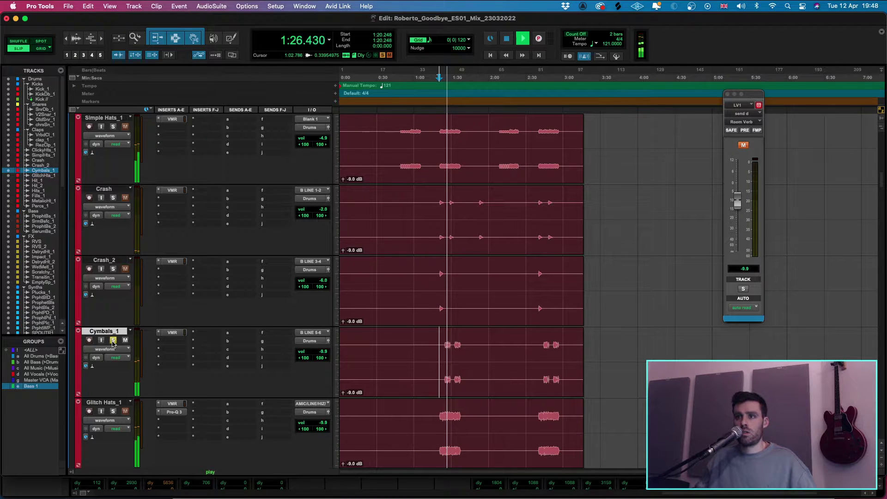
click(113, 340)
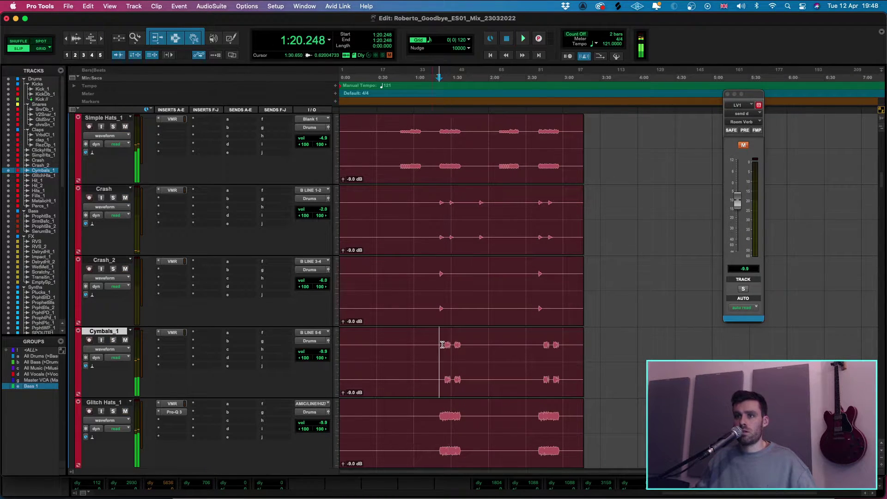
click(442, 362)
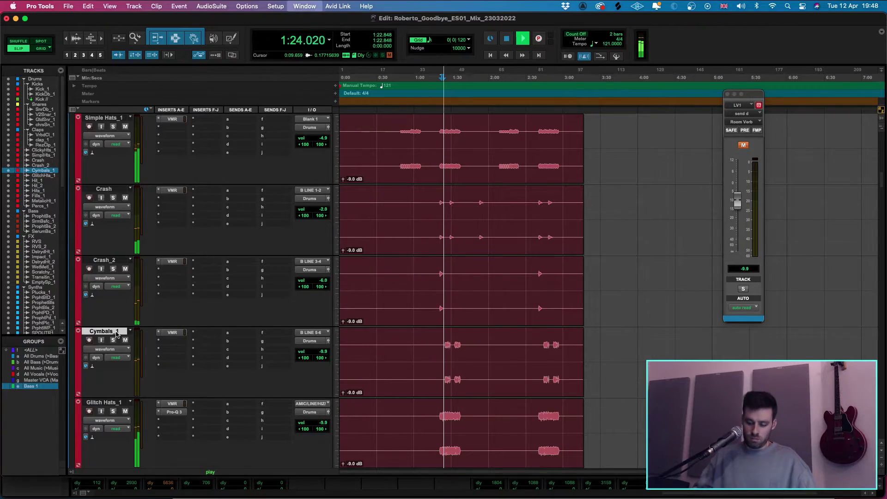
- Raise the Cymbals_1 track volume to -7.9 dB during playback
key(super+equal)
scroll(291, 329, left, 5)
scroll(291, 329, left, 10)
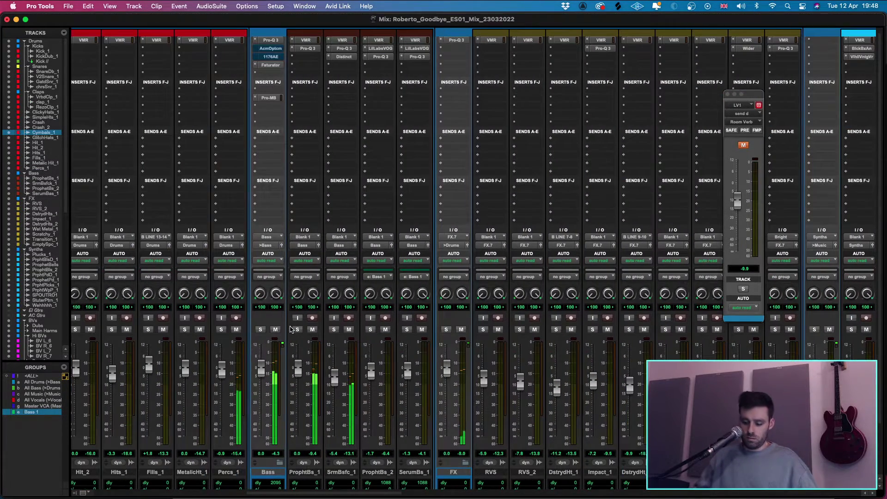
key(super+equal)
click(322, 353)
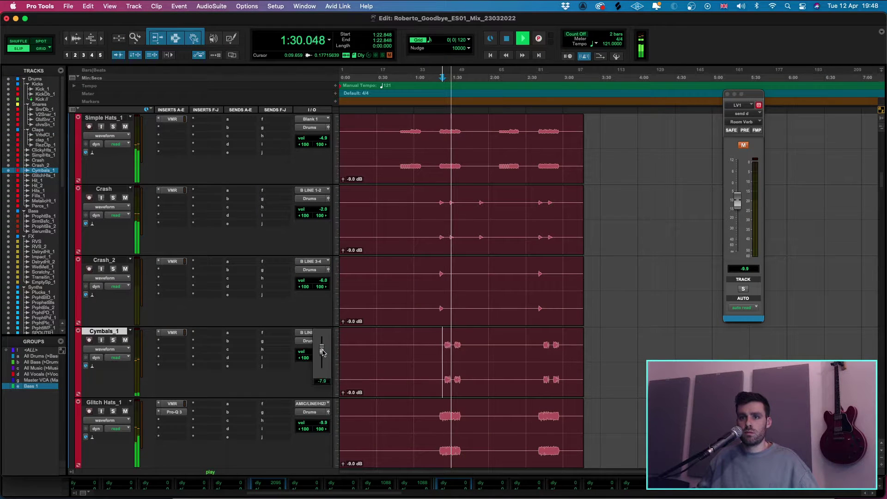
drag(322, 353, 323, 353)
click(324, 353)
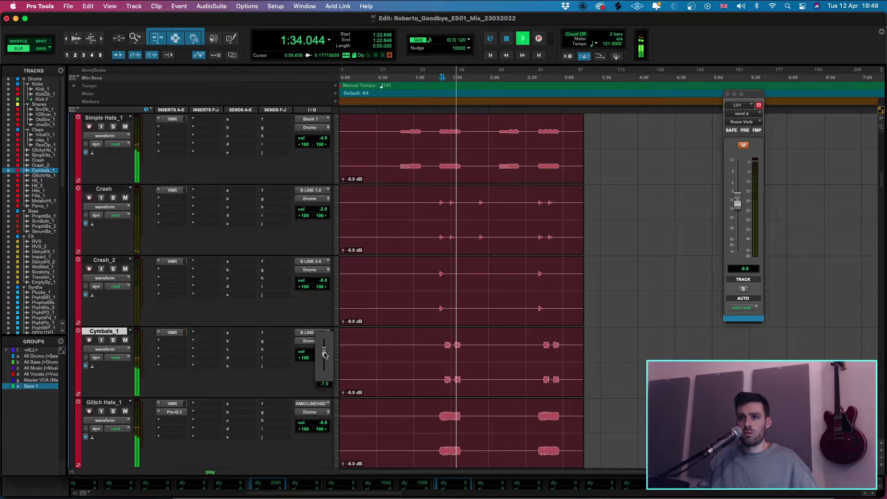
- Raise the Crash track volume to 0.0 dB and audition the cymbal section in context from about 1:19.5
key(space)
click(438, 201)
key(space)
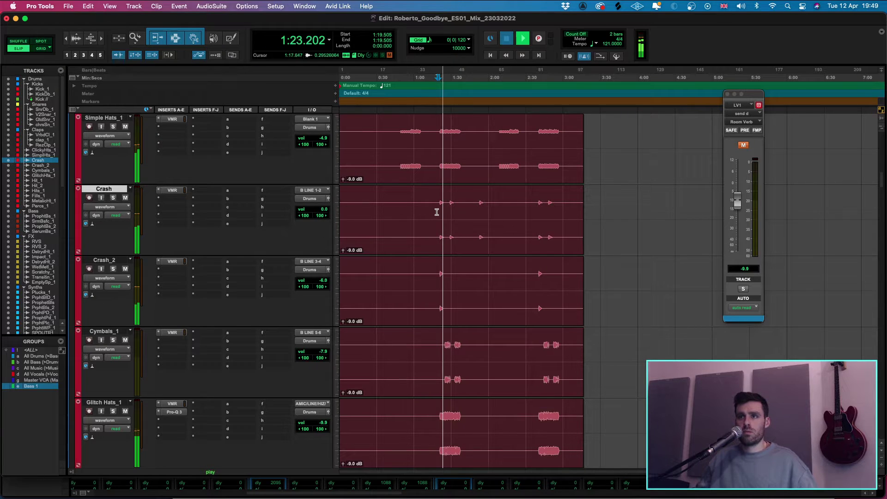
key(space)
key(space)
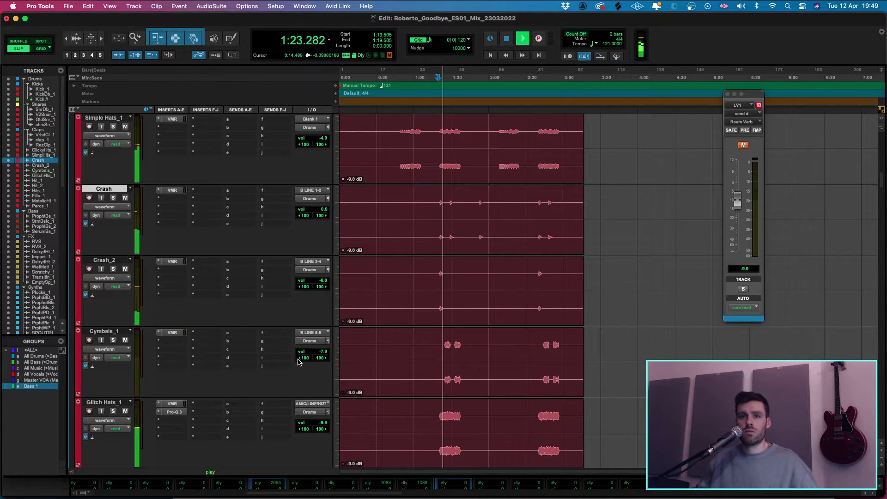
scroll(310, 365, down, 2)
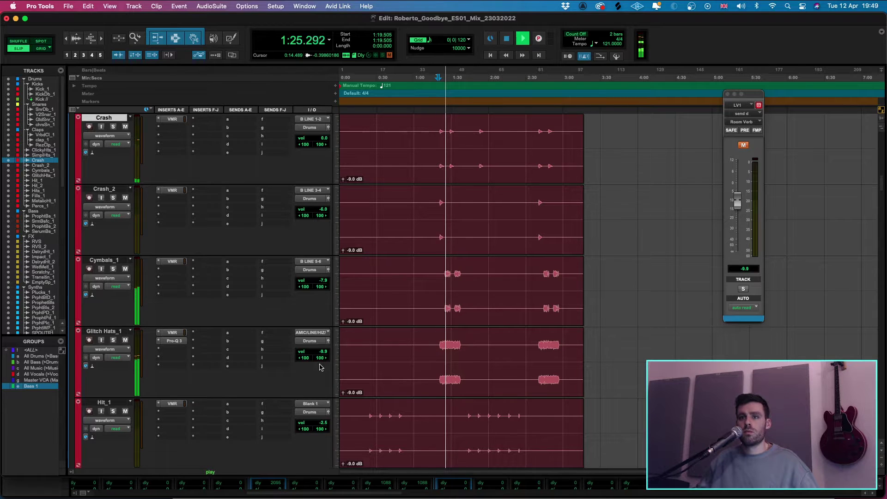
click(321, 283)
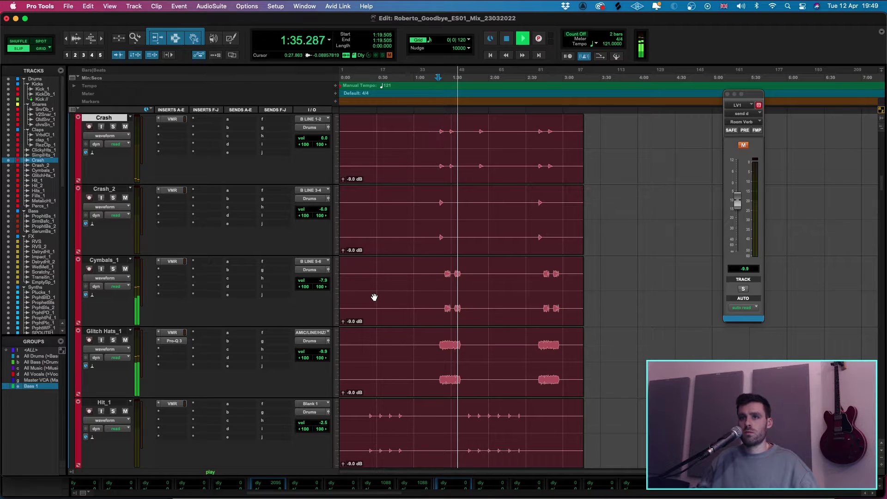
key(space)
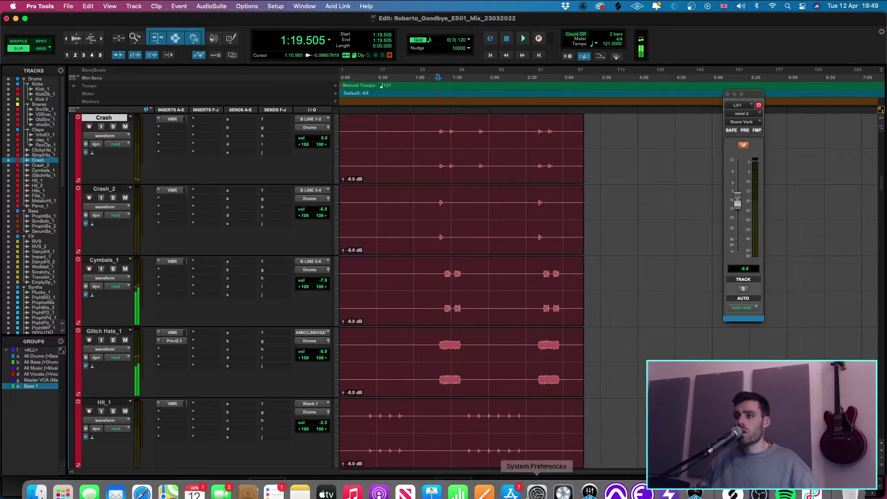
- Review the client's 2:00 vocoder comment in Filepass, and locate the Vocoder_1 track's clip in the Pro Tools session
click(142, 487)
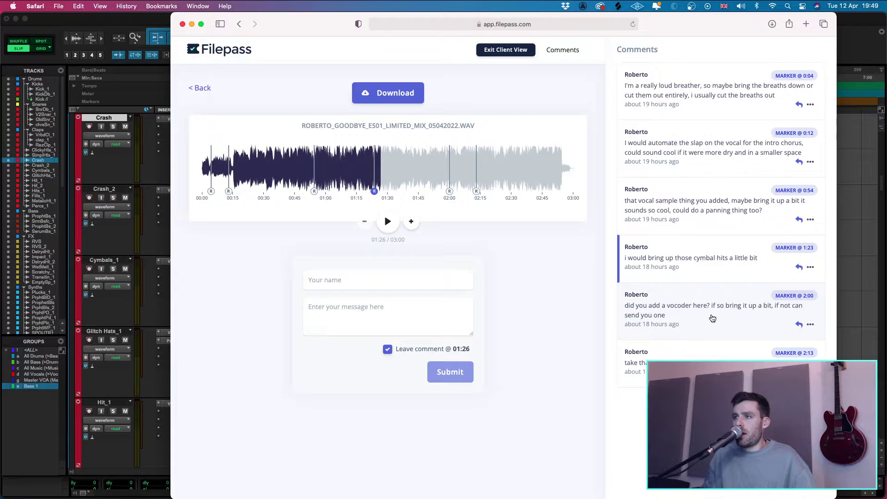
click(20, 442)
scroll(378, 384, down, 15)
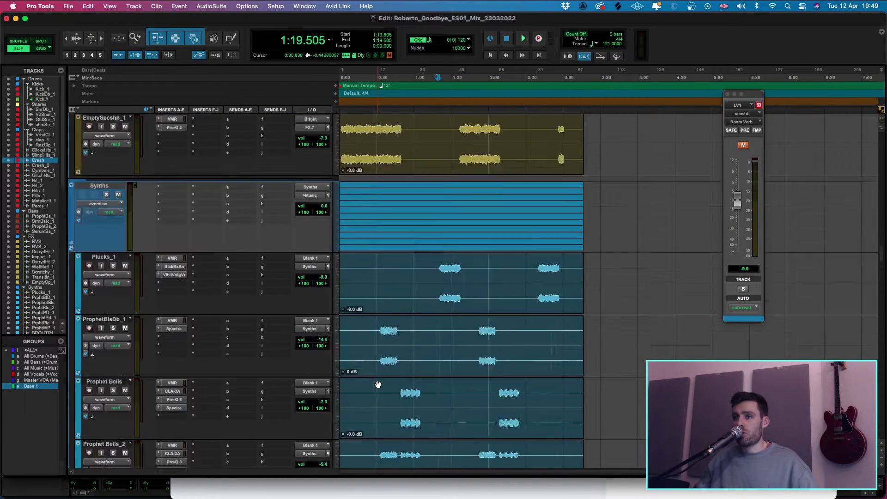
scroll(378, 384, down, 20)
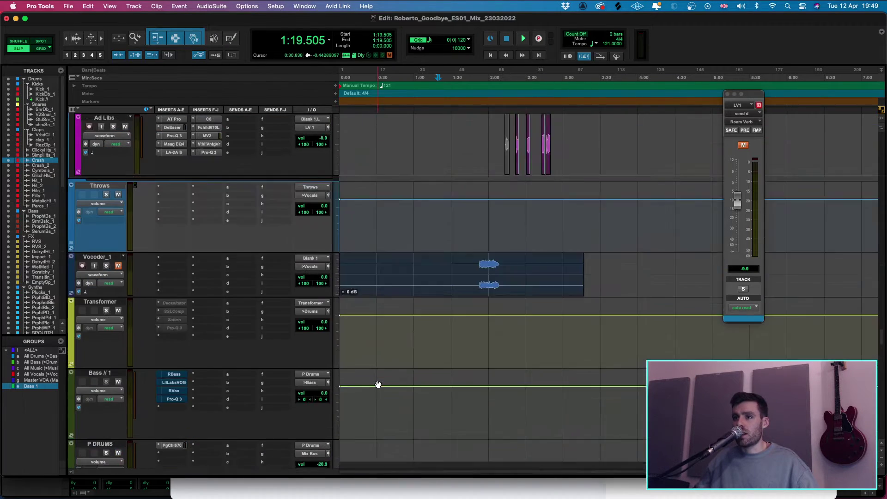
scroll(377, 384, down, 3)
click(483, 191)
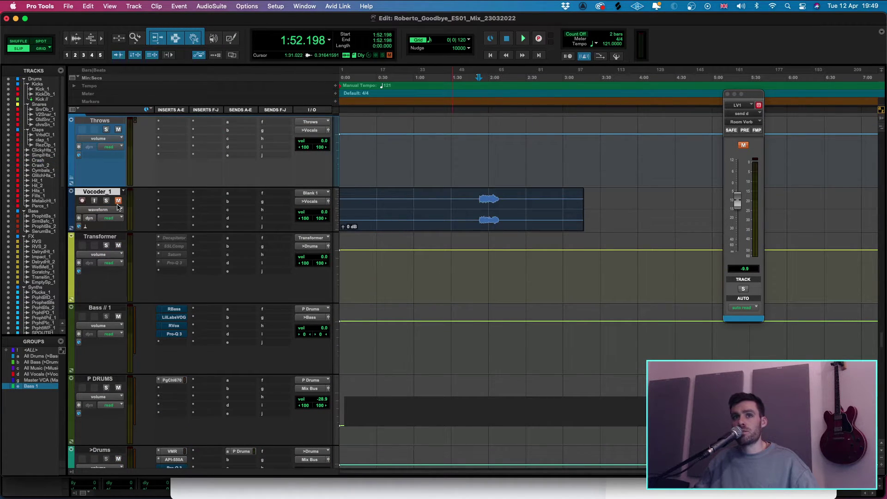
- Unmute Vocoder_1, audition it alone and in the full mix from about 1:50, and set its volume to -1.3 dB
click(106, 200)
key(space)
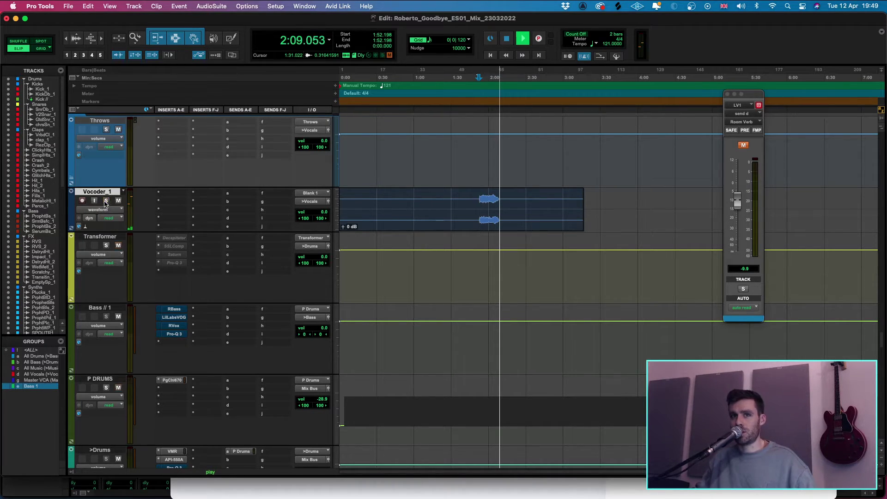
key(space)
key(space)
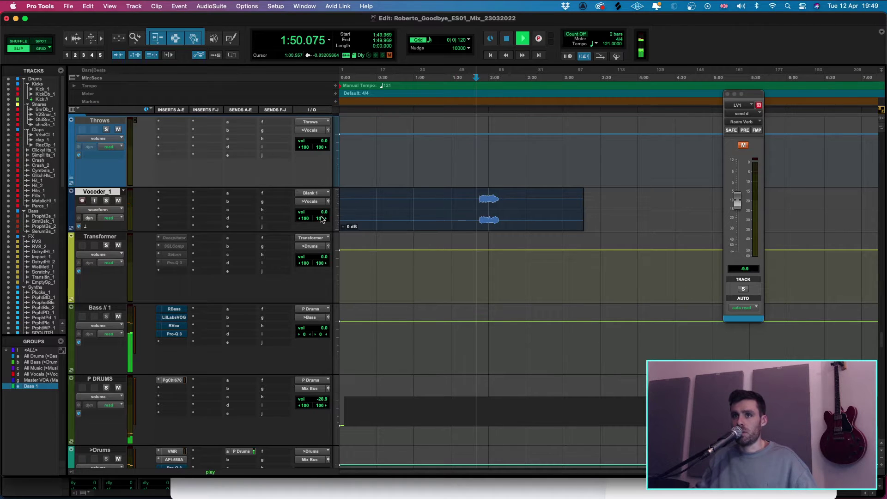
drag(316, 215, 323, 211)
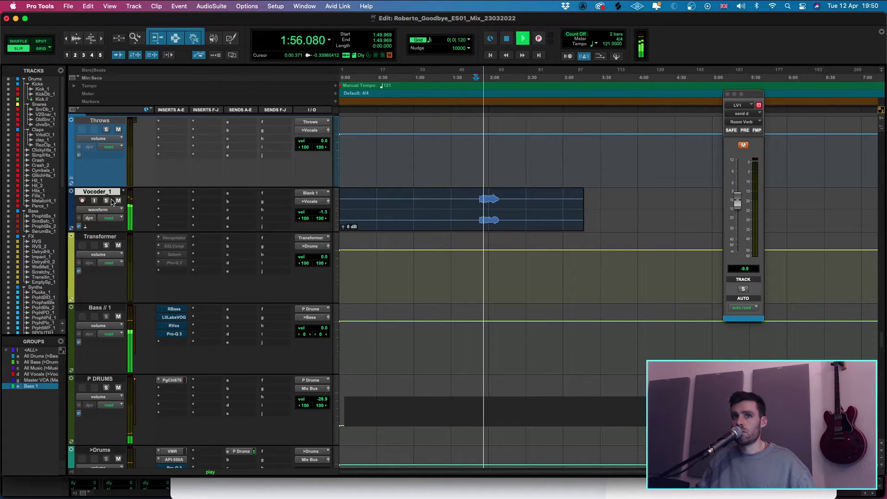
- Solo Vocoder_1 and insert the stereo FabFilter Pro-Q 2 plug-in in its first insert slot
click(106, 200)
click(177, 193)
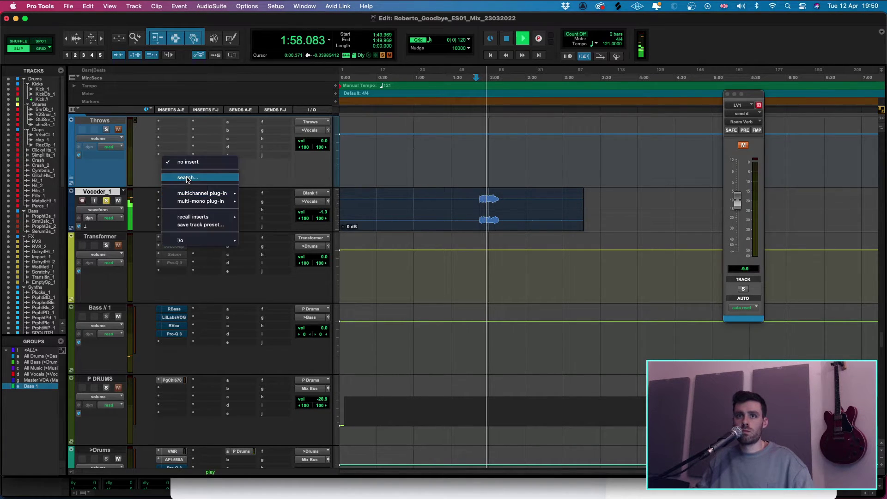
click(186, 178)
text(fab)
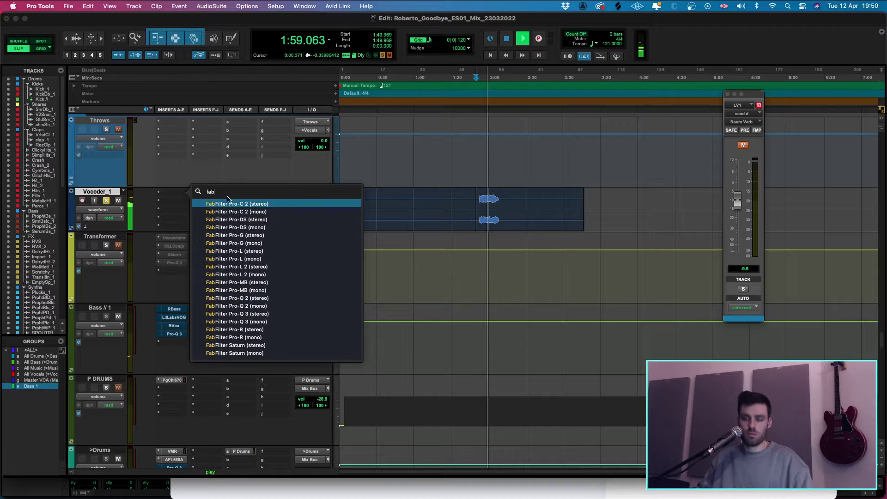
click(262, 298)
- In Pro-Q 2 on Vocoder_1, try a low cut at about 115 Hz and a 15.59 dB bell boost near 516 Hz, viewed at 12 dB range
click(276, 156)
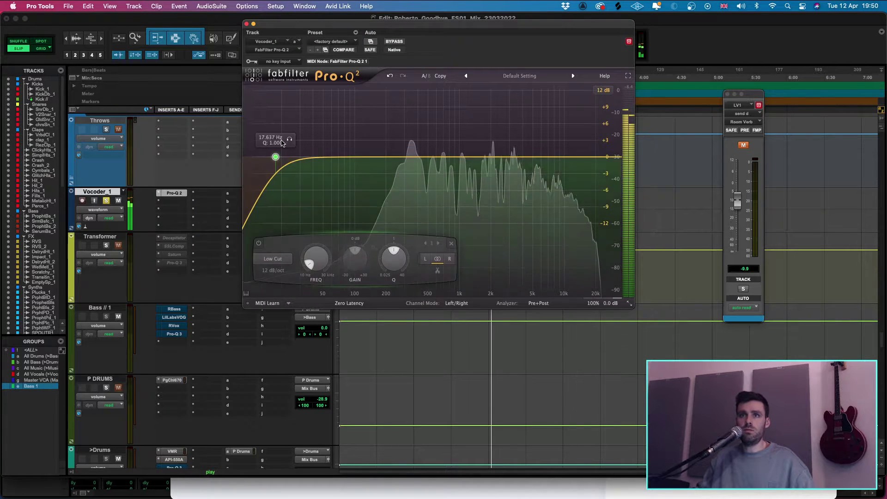
drag(276, 156, 360, 157)
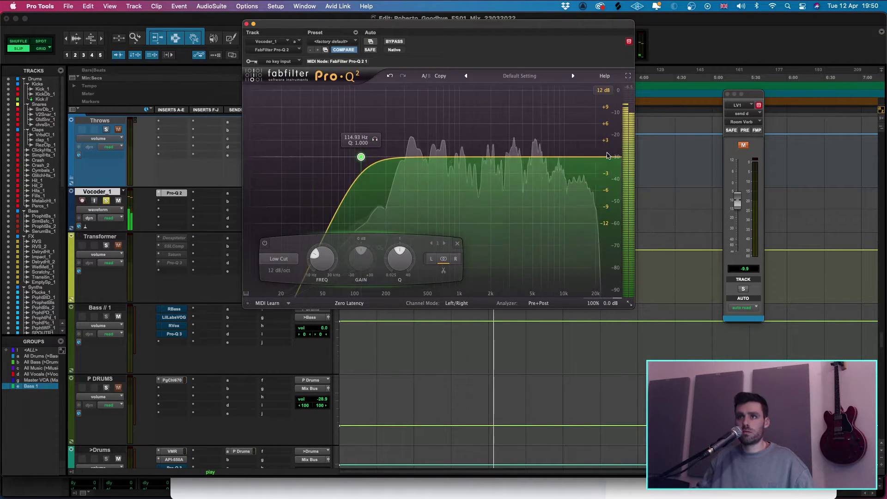
drag(449, 156, 429, 122)
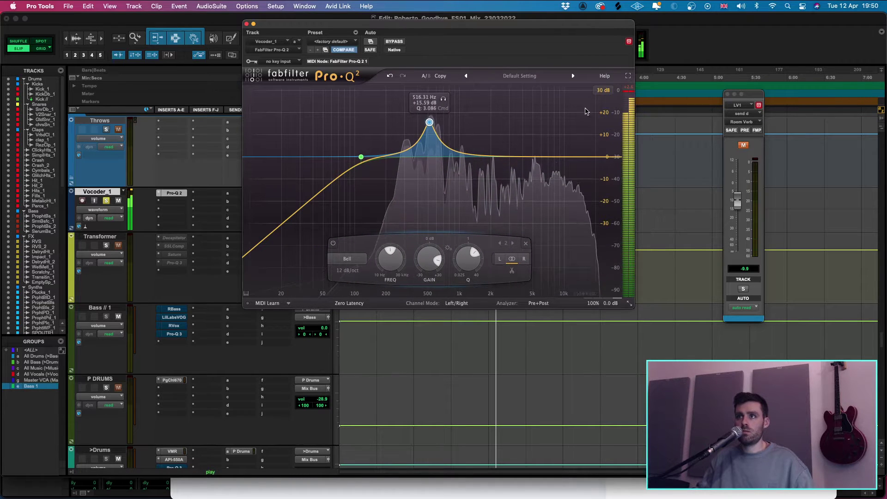
click(603, 89)
click(607, 124)
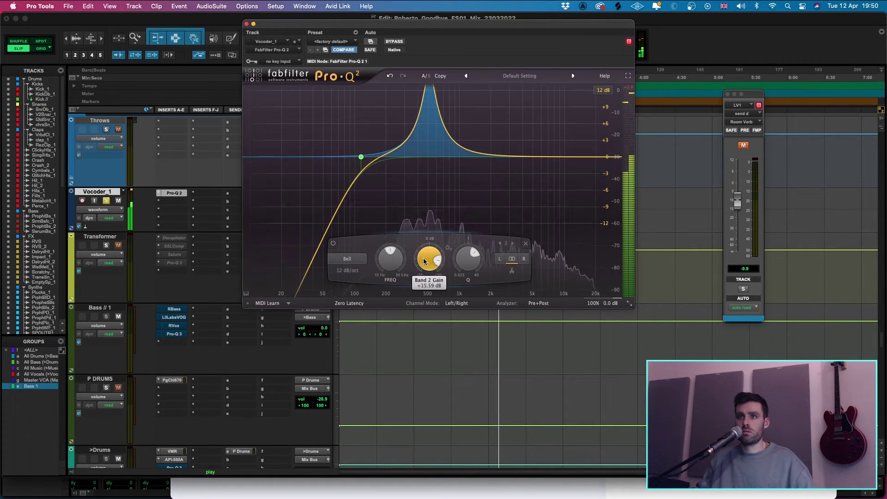
key(space)
- Replace the Pro-Q 2 insert on Vocoder_1 with the stereo FabFilter Pro-Q 3
click(160, 193)
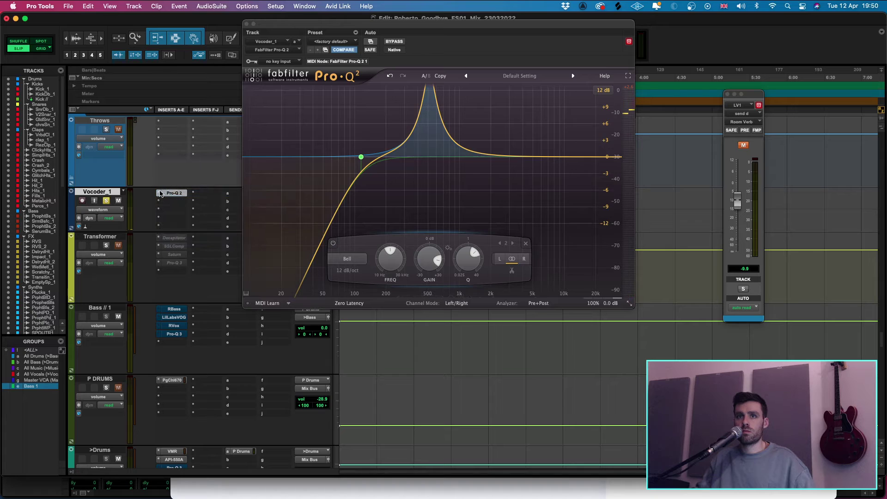
click(160, 194)
text(fabfil)
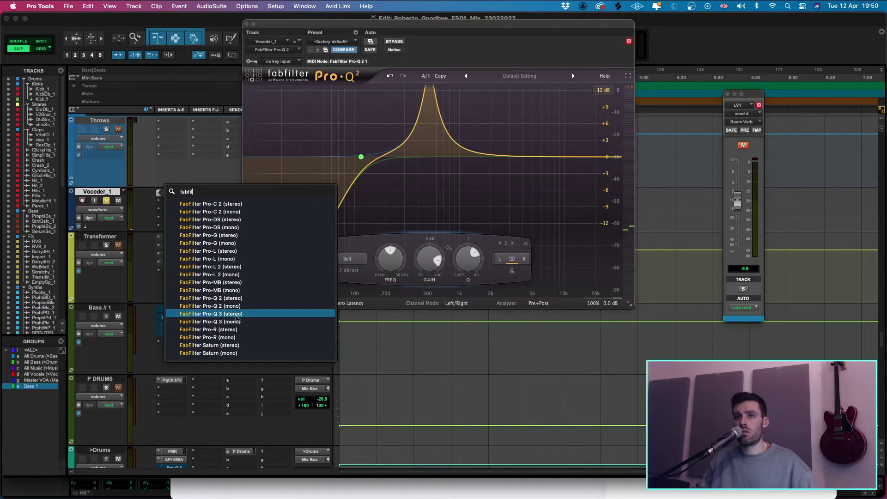
key(Escape)
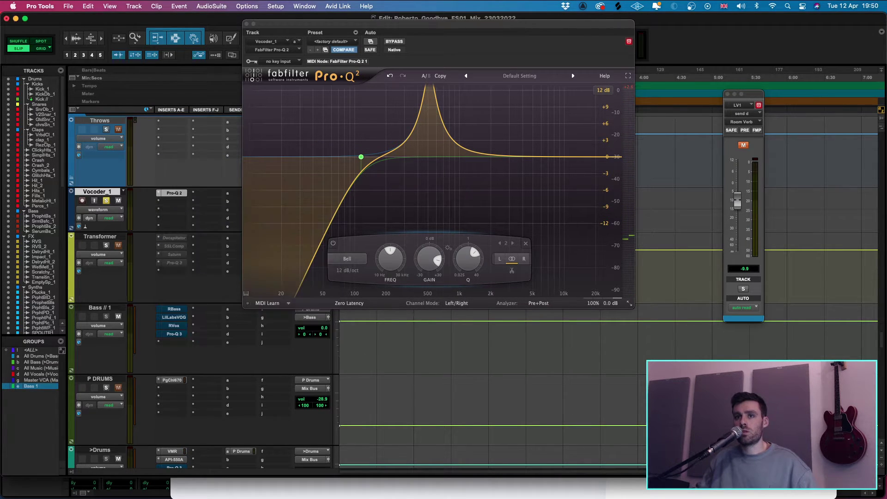
- Add a 24 dB/oct low cut at about 13 Hz in Pro-Q 3 and audition the vocoder, with the plug-in window moved clear of the transport
double_click(263, 164)
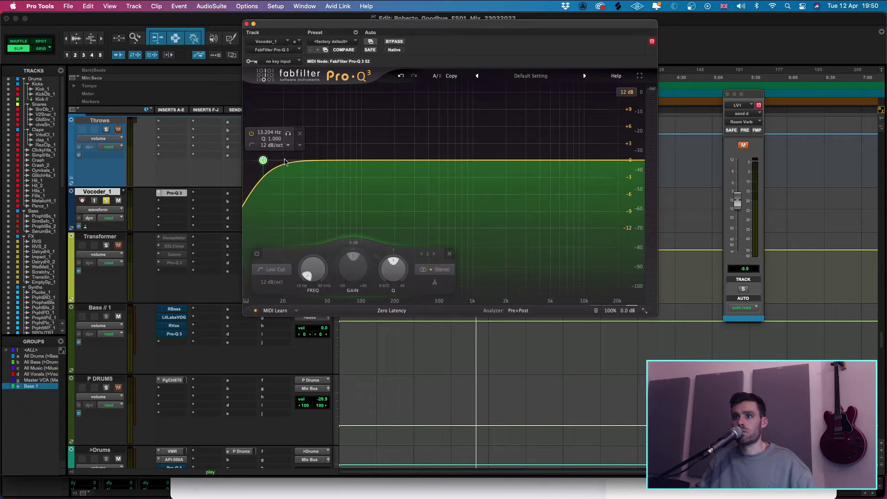
scroll(289, 165, up, 1)
key(space)
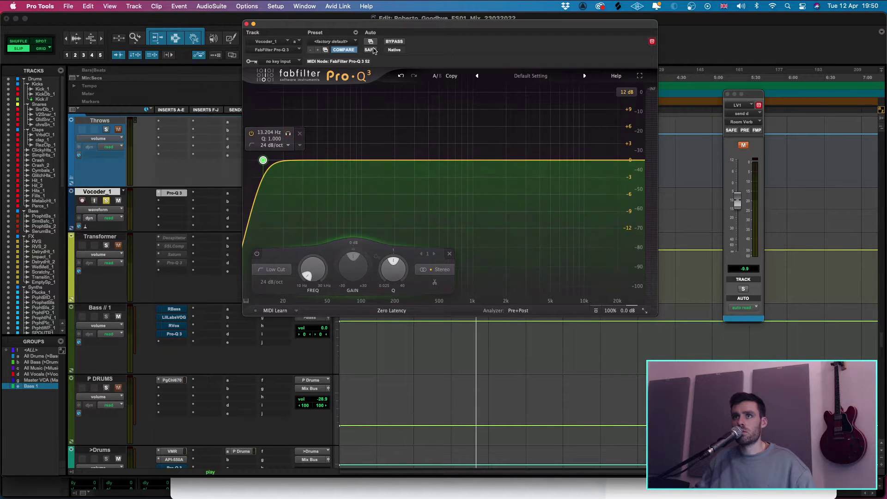
drag(384, 24, 388, 133)
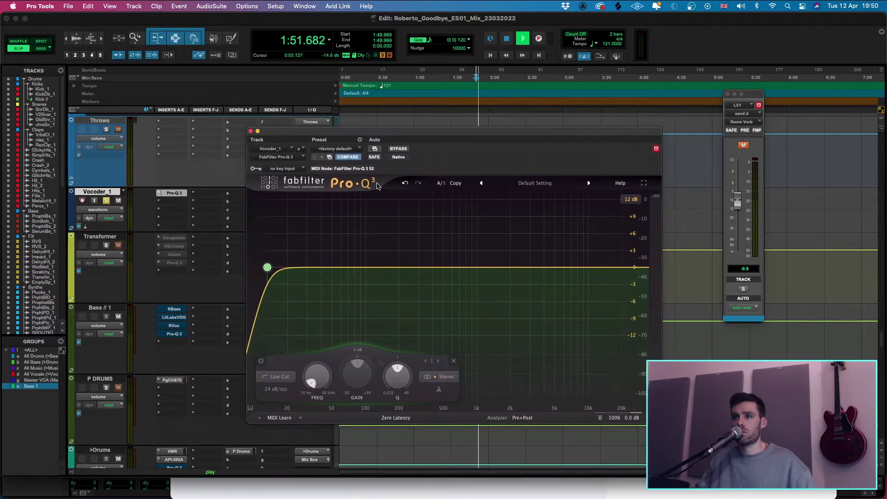
- Move the Vocoder_1 EQ's low cut to about 104 Hz and add a wide bell cut of about 2.8 dB near 398 Hz
drag(465, 144, 468, 161)
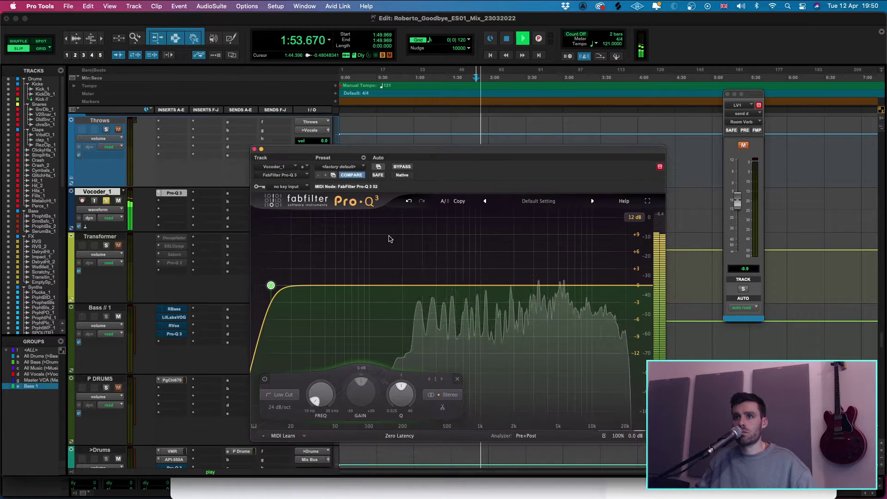
drag(271, 285, 371, 284)
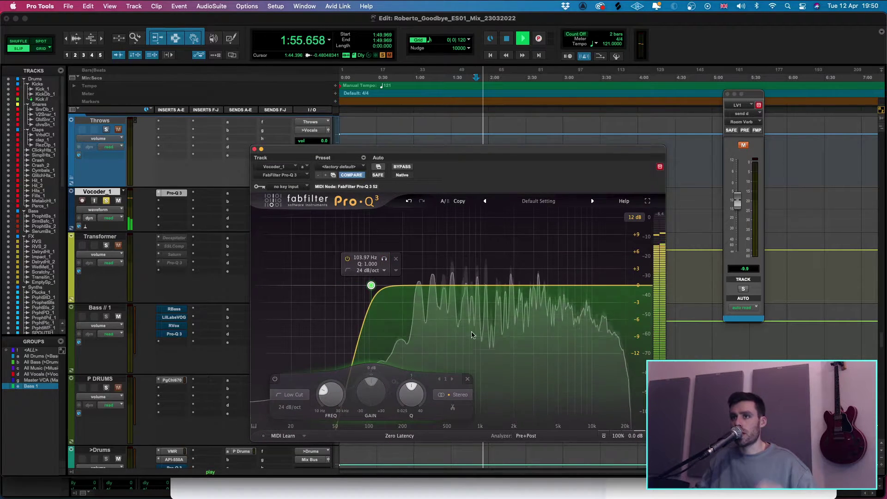
drag(446, 259, 448, 214)
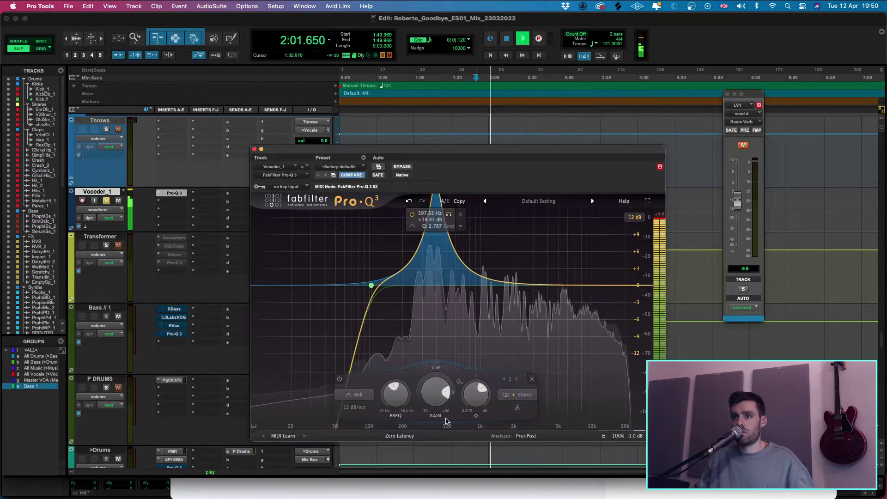
drag(436, 392, 429, 472)
key(space)
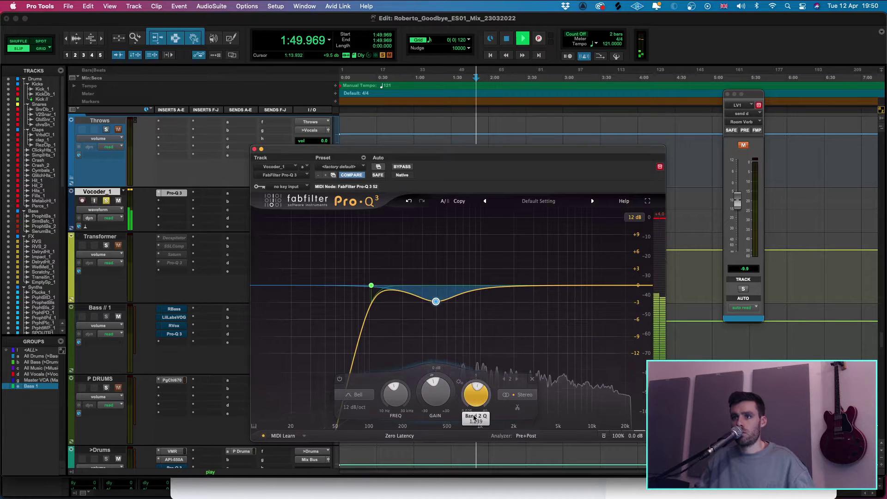
- Add an 18 dB/oct high cut at the upper end of the Vocoder_1 EQ, around 21.6 kHz
click(629, 286)
key(space)
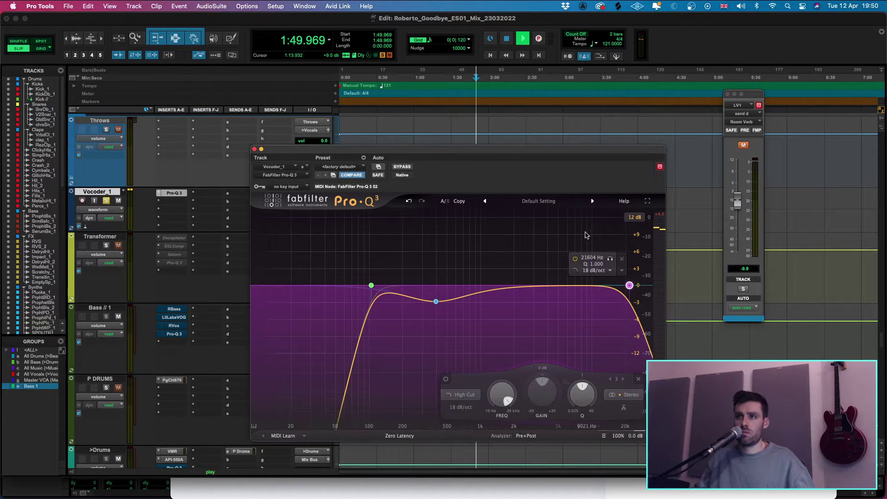
key(space)
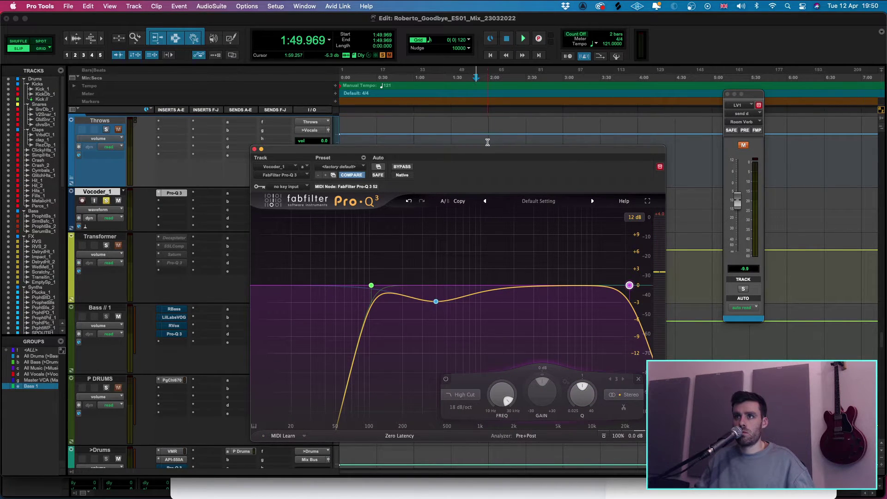
- Play from about 1:59, lower the high cut to about 13 kHz and add a narrow bell cut of about 5 dB near 3 kHz
click(487, 142)
key(space)
drag(610, 259, 549, 219)
drag(538, 392, 472, 399)
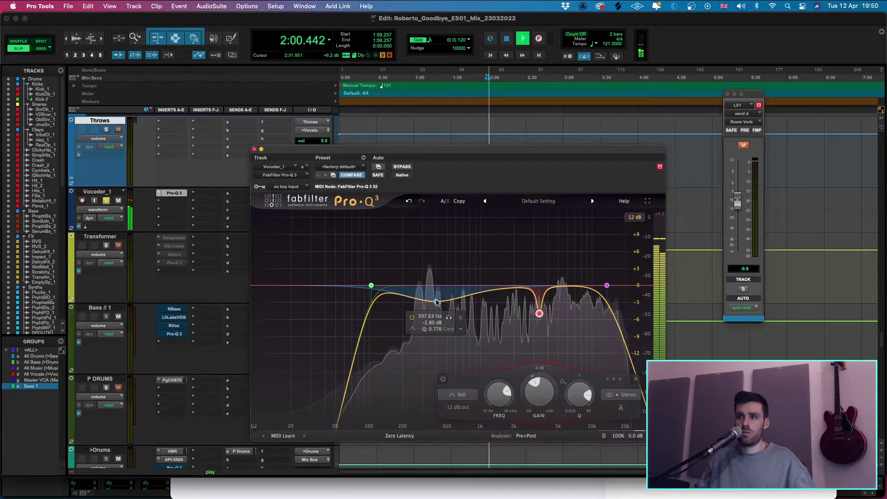
- Add a bell cut of about 2 dB near 650 Hz, make the band near 400 Hz dynamic, and close the EQ
drag(437, 302, 481, 211)
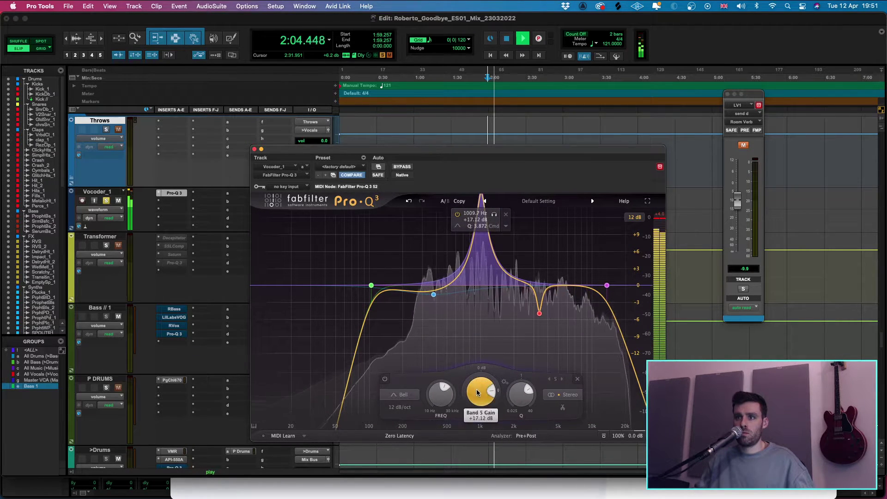
drag(441, 392, 462, 464)
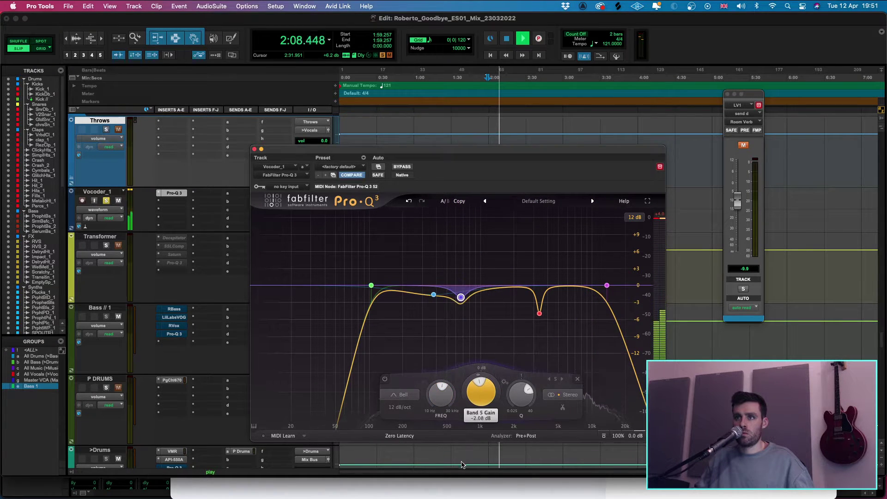
right_click(433, 294)
click(451, 321)
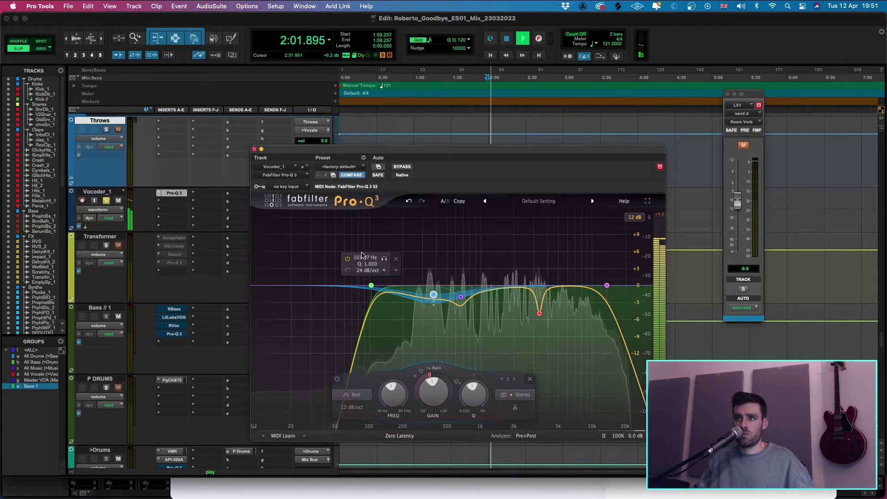
click(254, 150)
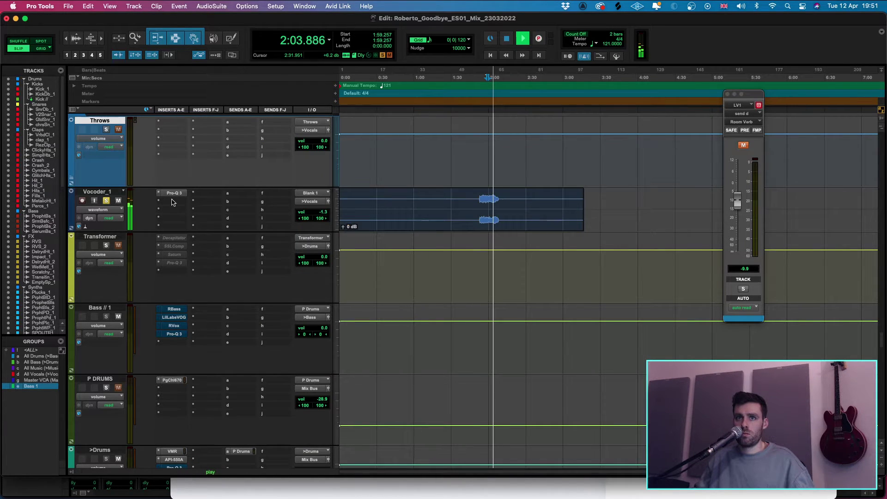
click(172, 202)
key(Escape)
click(172, 200)
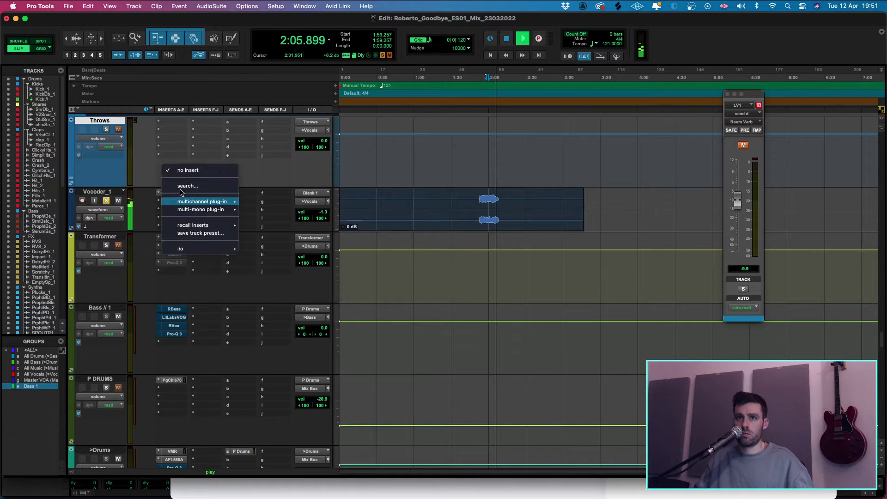
key(Escape)
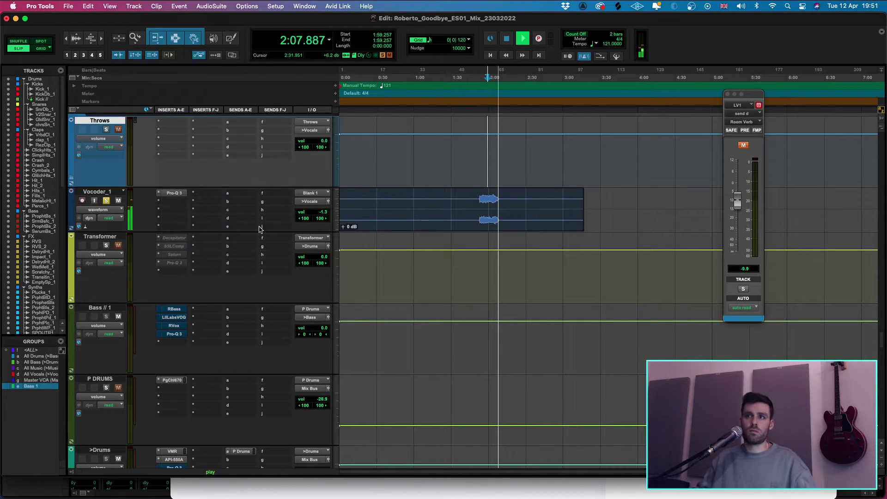
- Insert TAL-Chorus-LX (stereo) after the EQ on the Vocoder_1 track and adjust its dry/wet mix
key(space)
key(super+bracketright)
key(super+bracketright)
key(space)
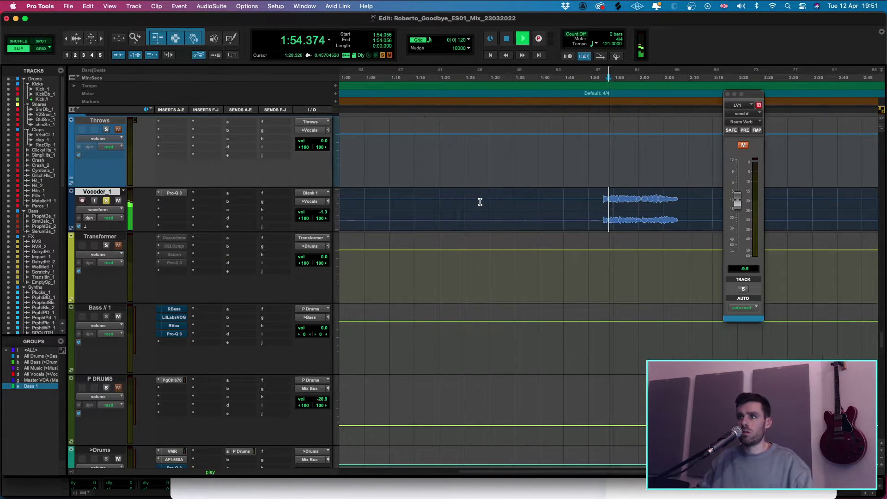
click(171, 202)
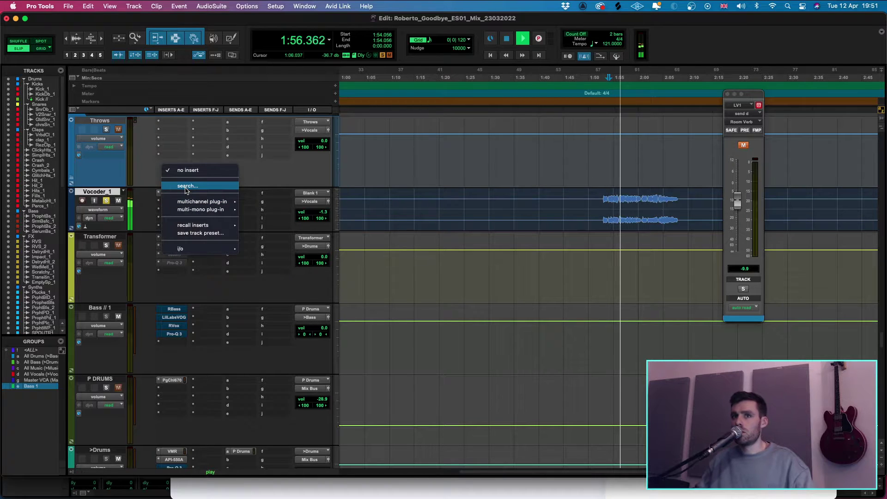
click(185, 187)
text(tal)
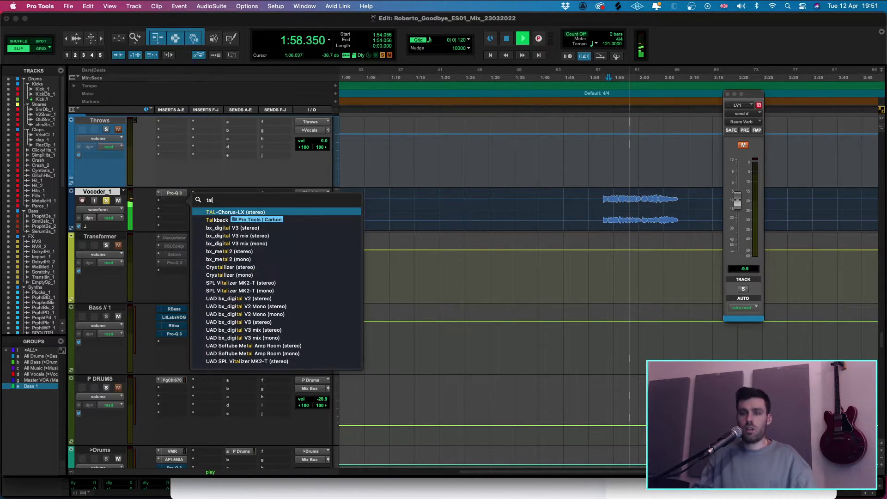
click(222, 212)
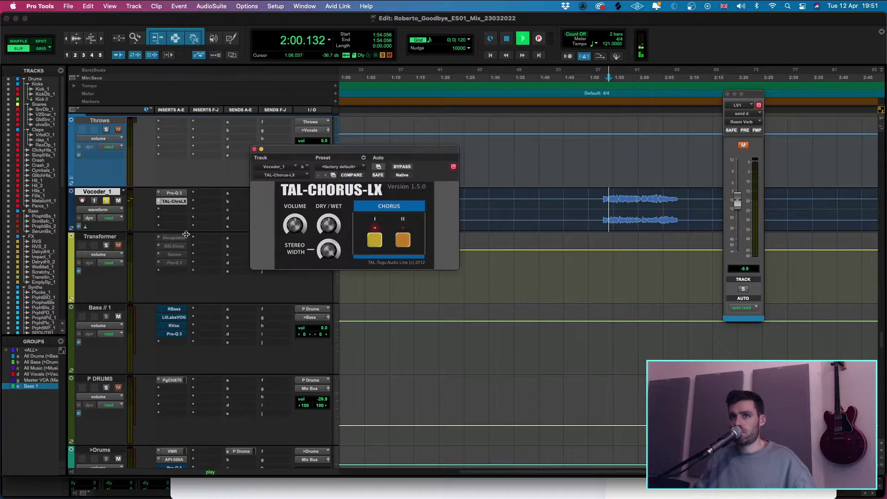
drag(329, 224, 336, 221)
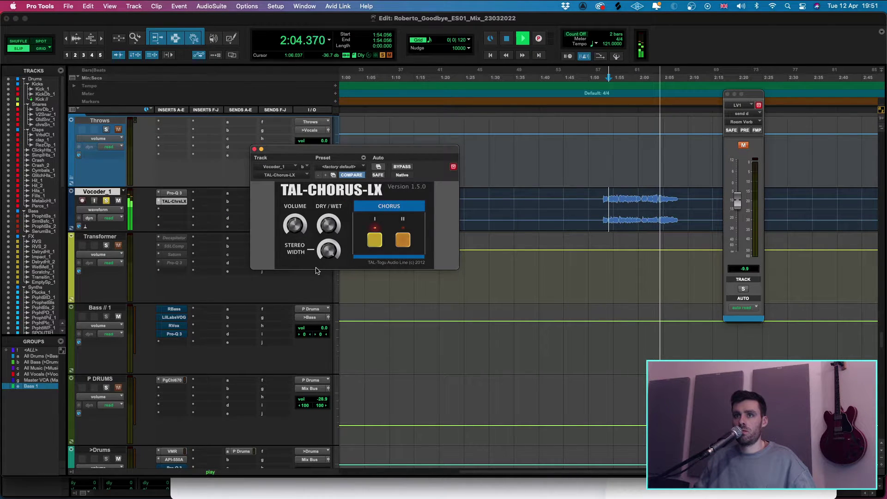
- Insert the Wider plug-in after the chorus on Vocoder_1 and set its width to 97%
click(184, 198)
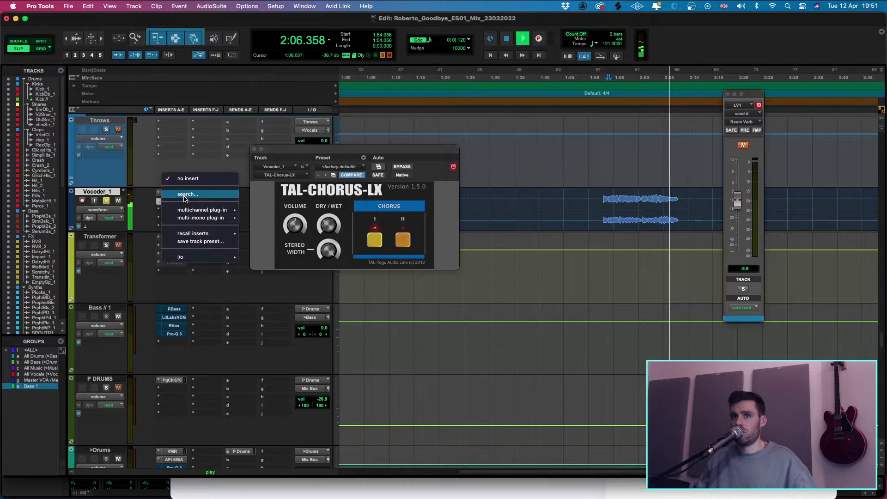
click(174, 209)
click(319, 215)
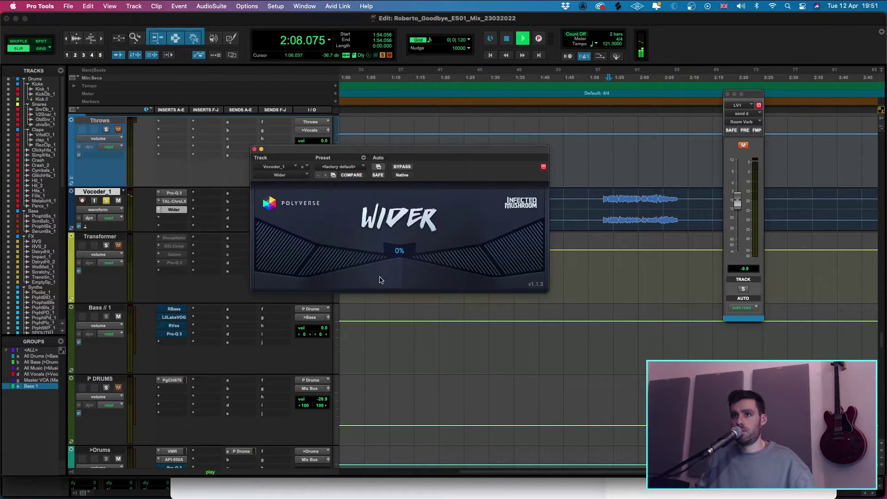
drag(401, 252, 401, 217)
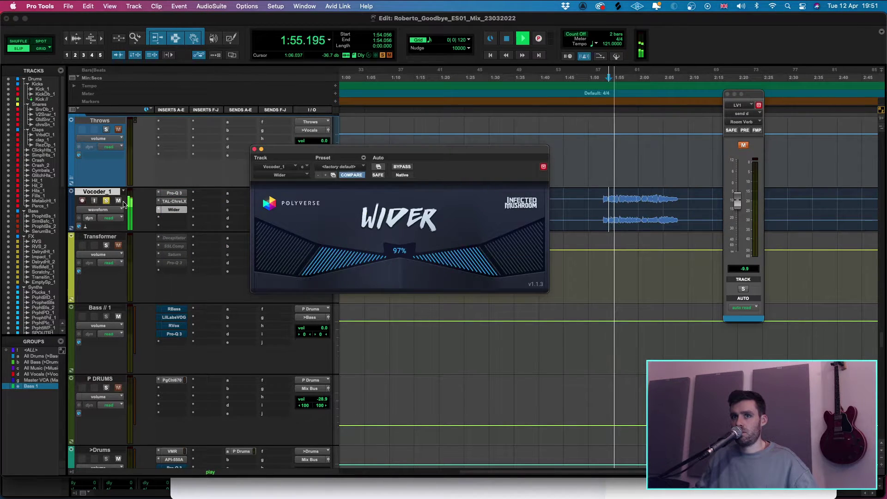
- Unsolo Vocoder_1, close the Wider plug-in and set the track's volume to -5.3 dB
click(106, 200)
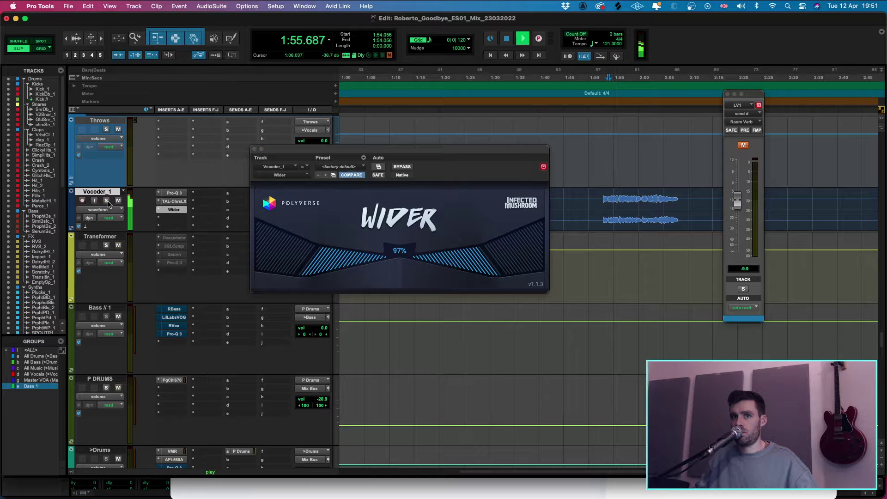
click(254, 149)
drag(322, 212, 322, 220)
click(322, 215)
drag(322, 214, 321, 212)
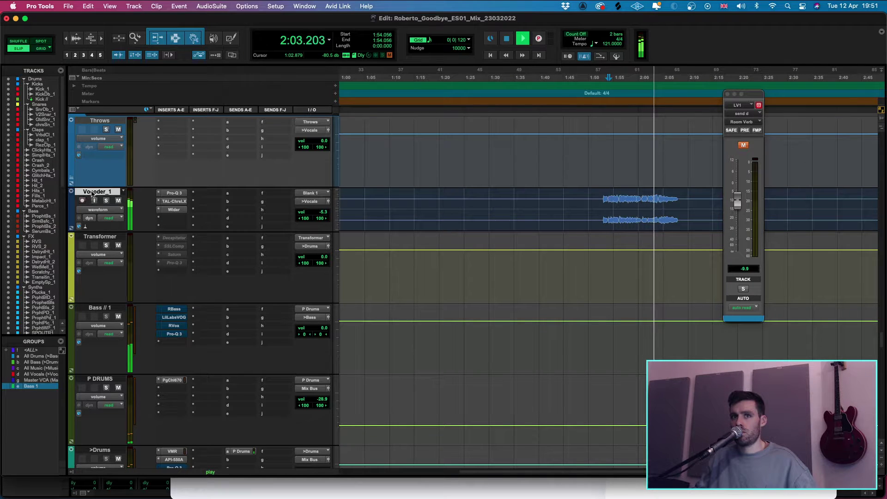
- Solo Vocoder_1, add a stereo Plate send in its first send slot and set the send level to -15.3 dB
scroll(287, 268, up, 15)
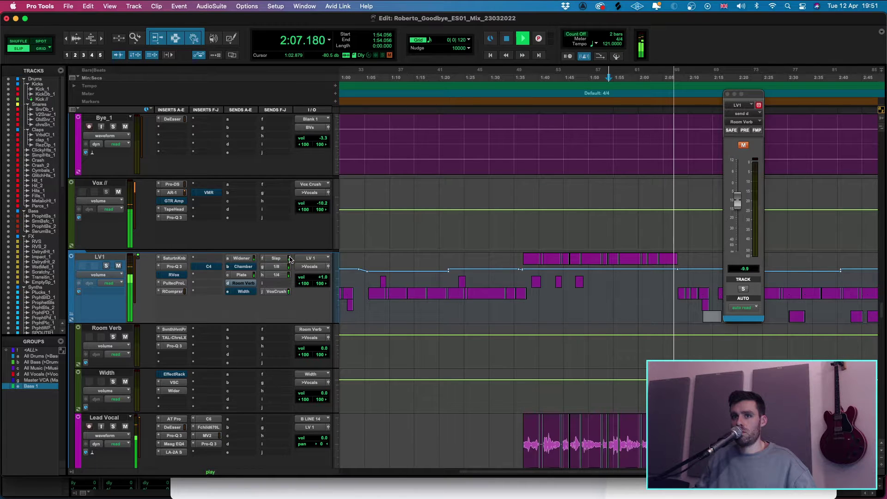
scroll(309, 297, down, 3)
scroll(310, 297, down, 10)
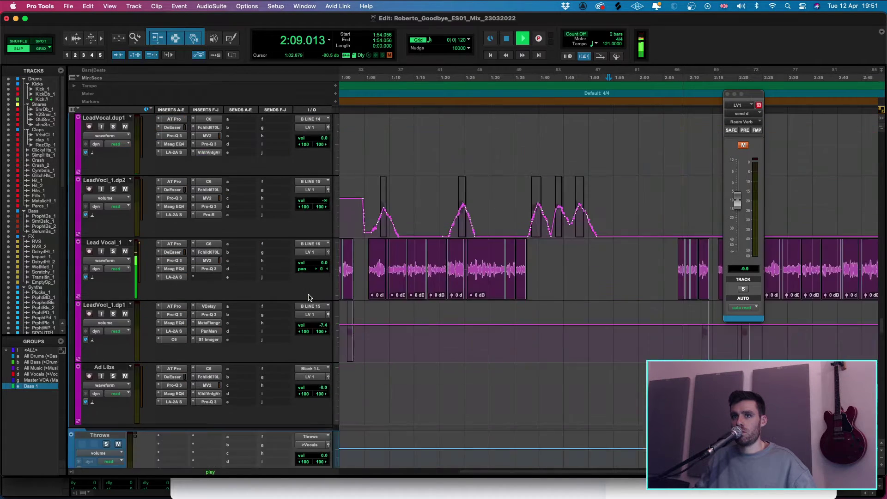
key(space)
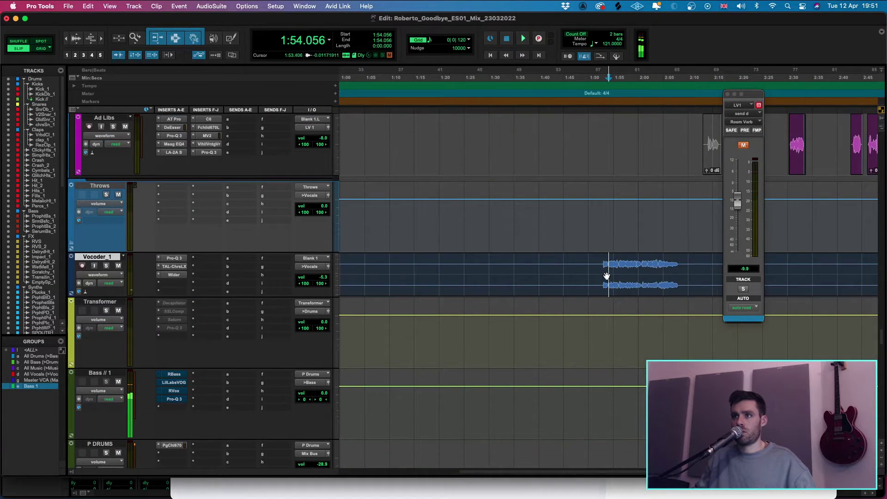
key(space)
key(shift+s)
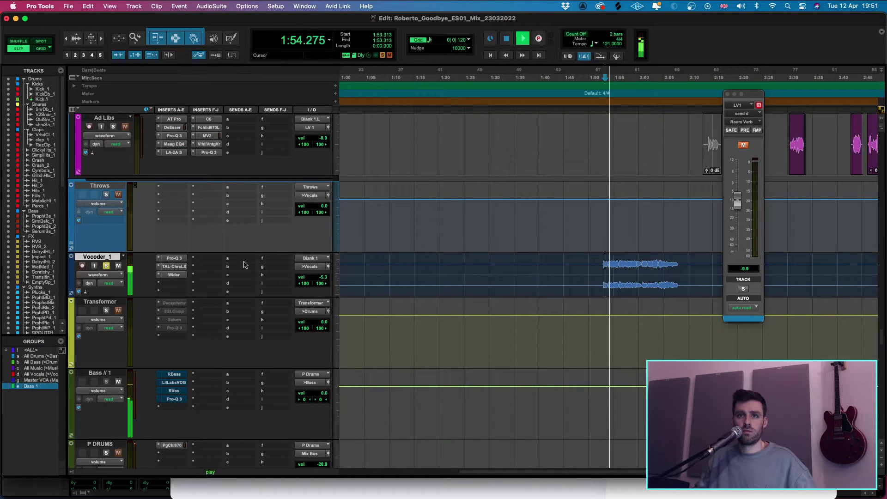
click(234, 260)
text(plate)
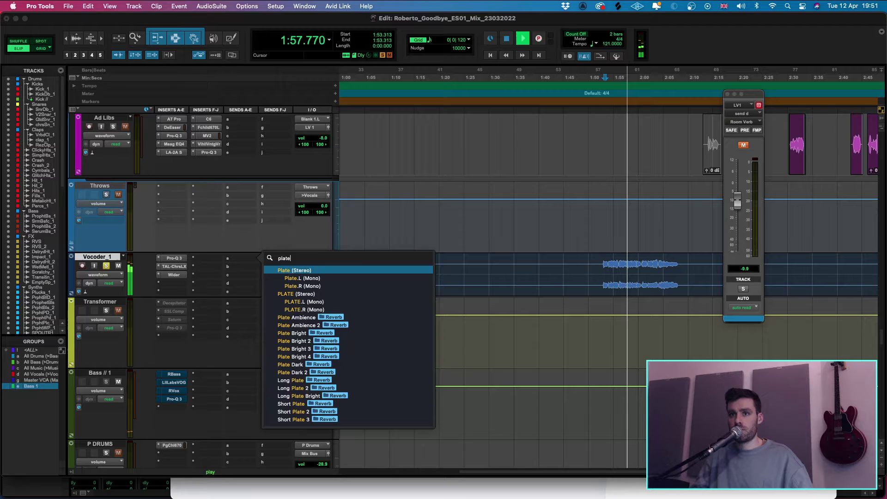
key(Return)
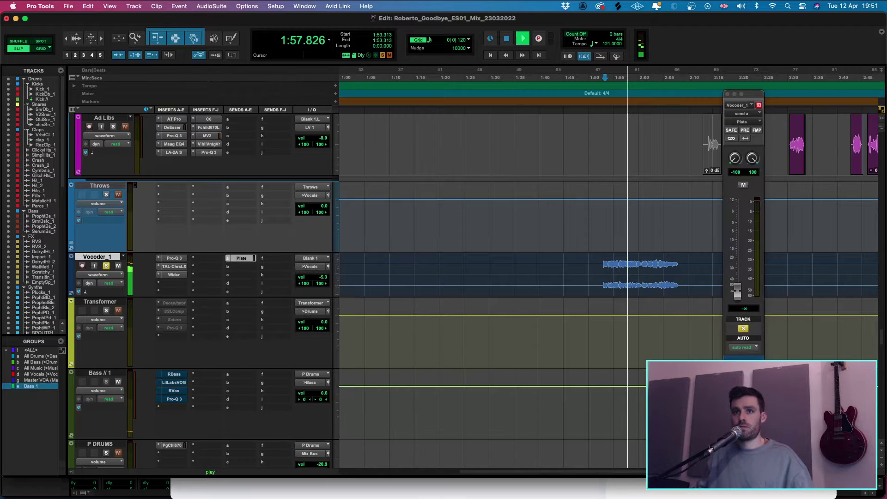
drag(737, 291, 738, 253)
- Unsolo Vocoder_1, play the mix from about 1:48 and set the track's volume to -6.6 dB
click(106, 266)
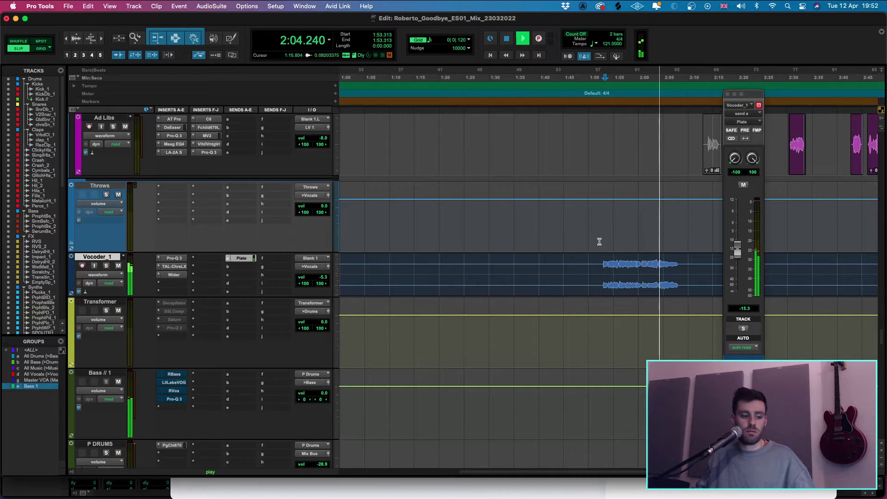
click(578, 263)
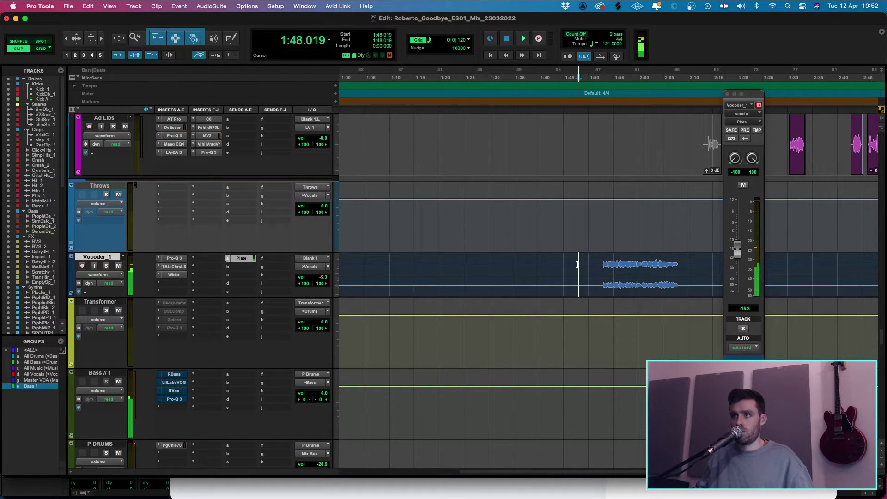
key(space)
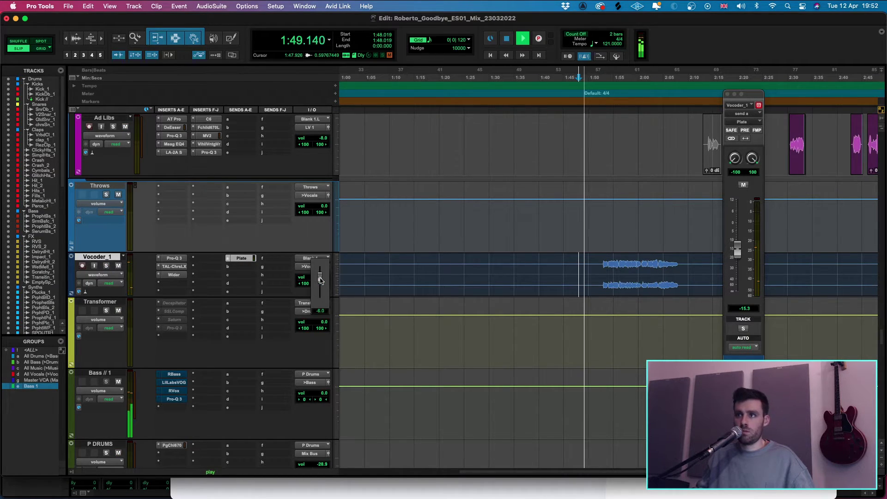
drag(321, 277, 320, 285)
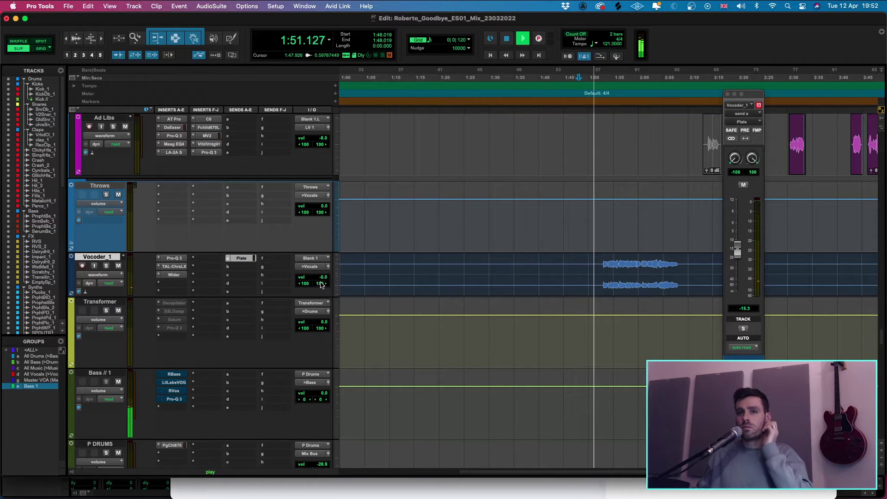
click(320, 285)
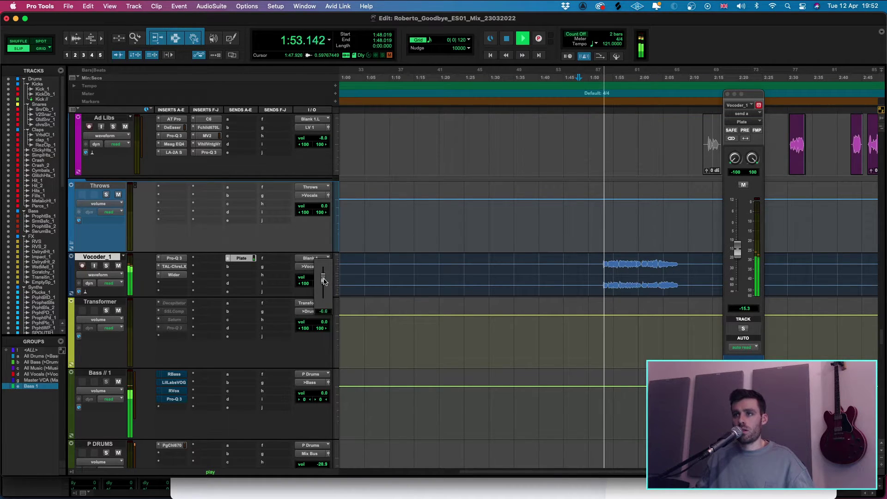
drag(324, 281, 324, 281)
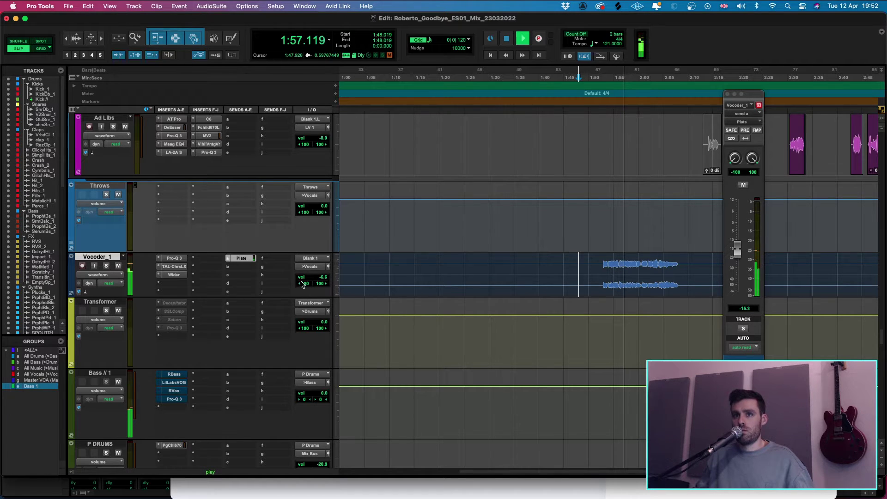
- Adjust Vocoder_1's volume during playback and check the settings of its TAL-Chorus-LX plug-in
drag(324, 281, 324, 283)
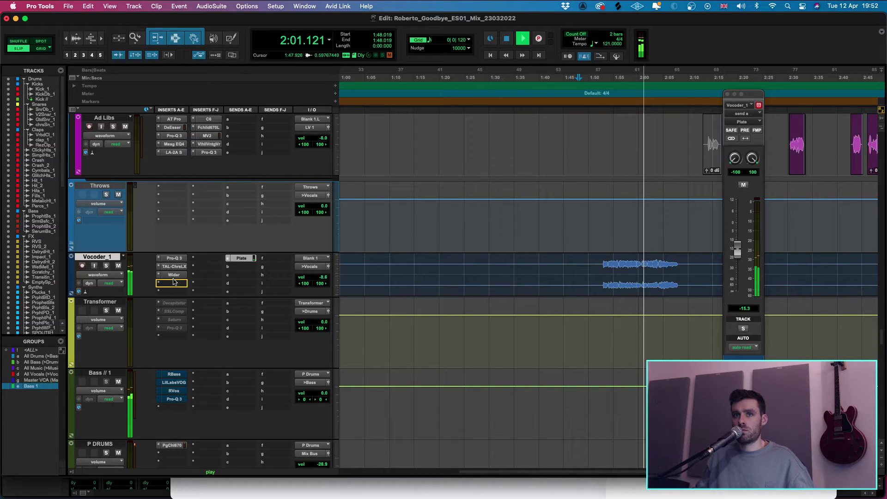
click(174, 267)
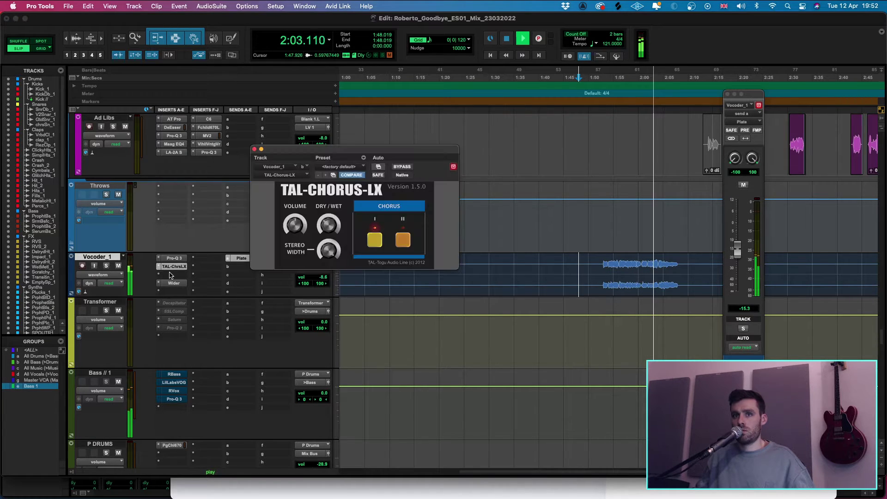
click(255, 150)
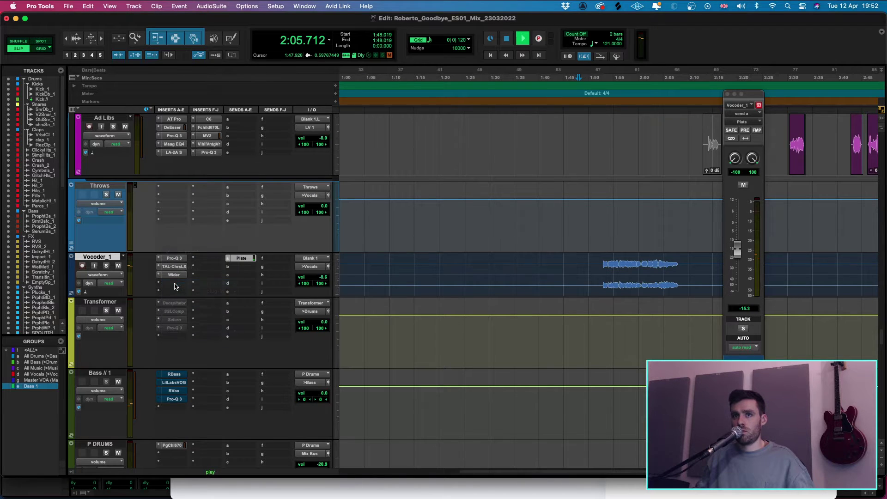
- Try the NS1 noise suppressor after Wider on Vocoder_1, raising its suppression to about 24
click(174, 282)
text(ns1)
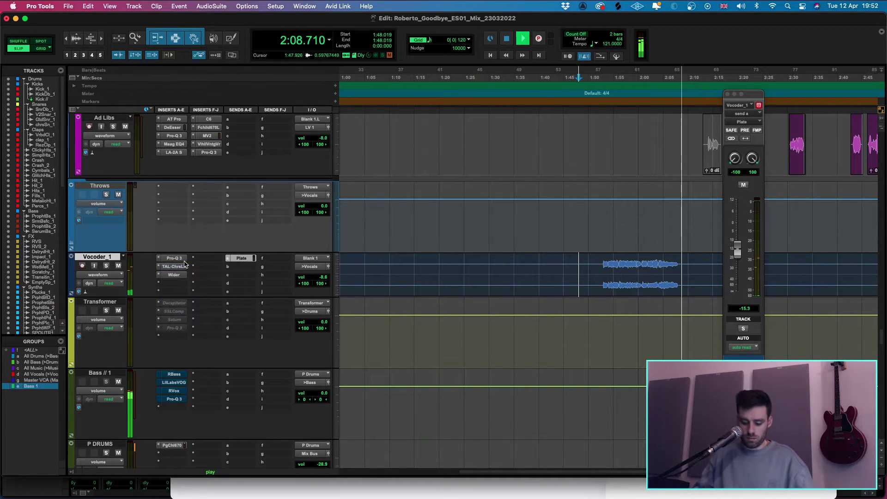
key(Return)
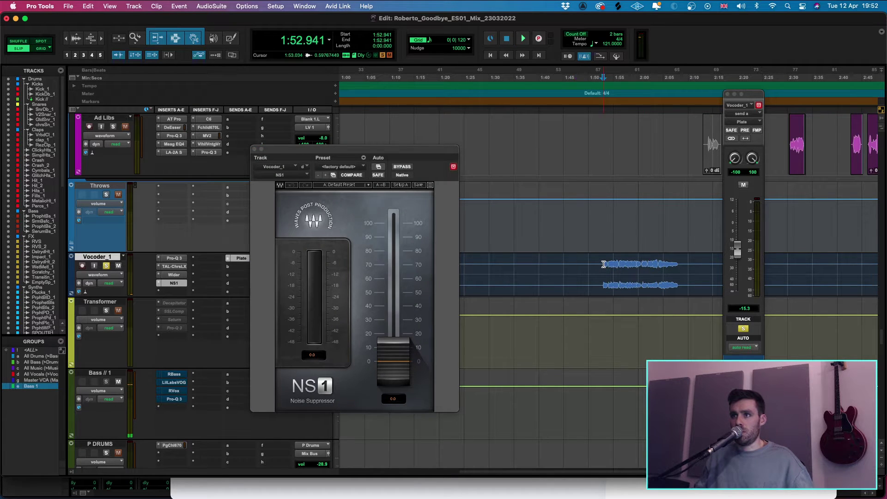
drag(400, 381, 400, 345)
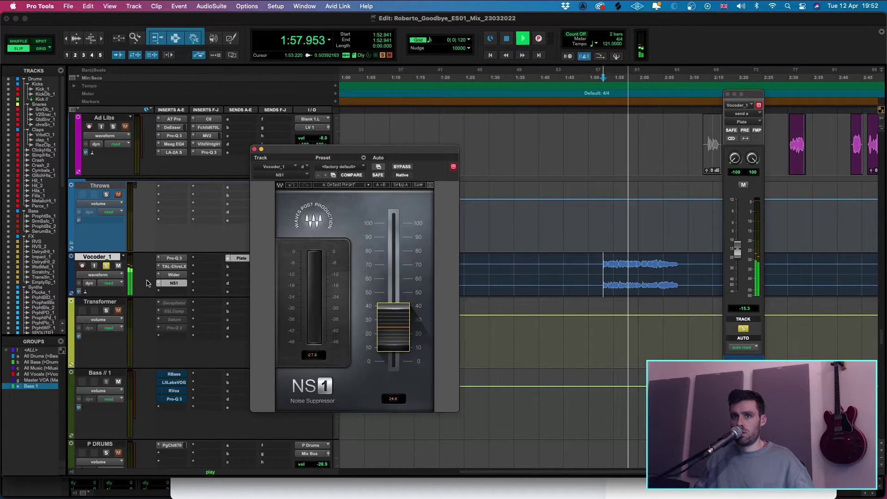
- Stop playback and put the stereo SPL Transient Designer Plus in Vocoder_1's fourth insert slot, replacing NS1
key(space)
click(172, 283)
click(174, 268)
text(trsa)
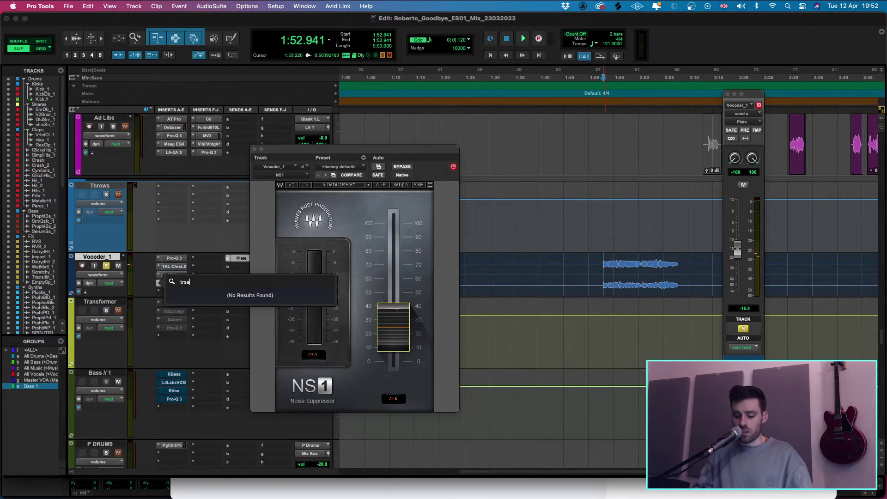
key(BackSpace)
text(ans)
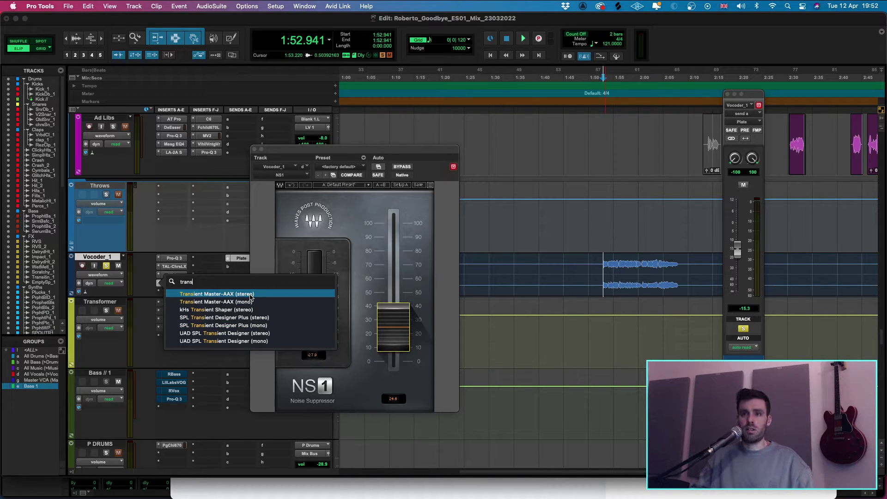
key(Escape)
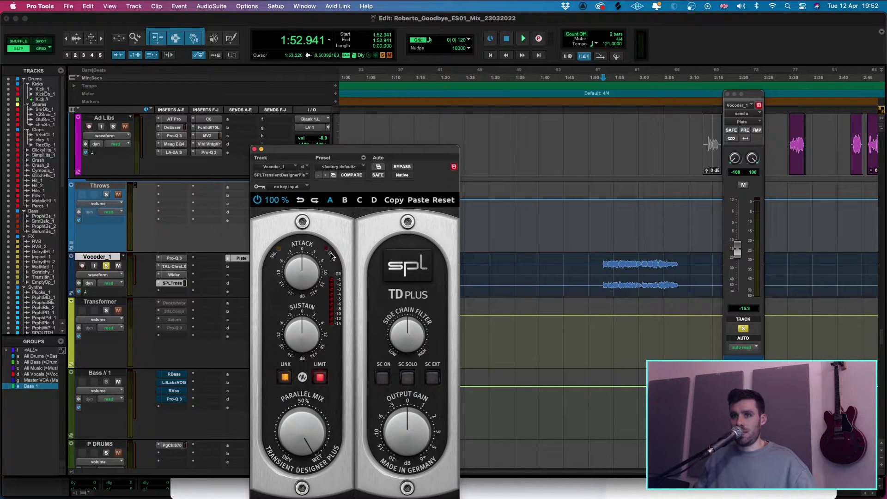
- Play the soloed Vocoder_1 from about 1:51, raising the Transient Designer's attack and lowering its sustain
click(594, 264)
key(space)
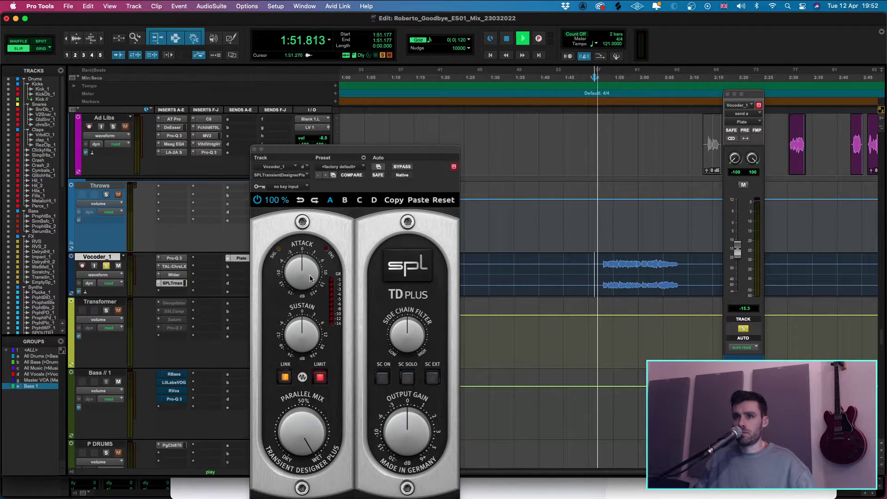
drag(306, 275, 306, 269)
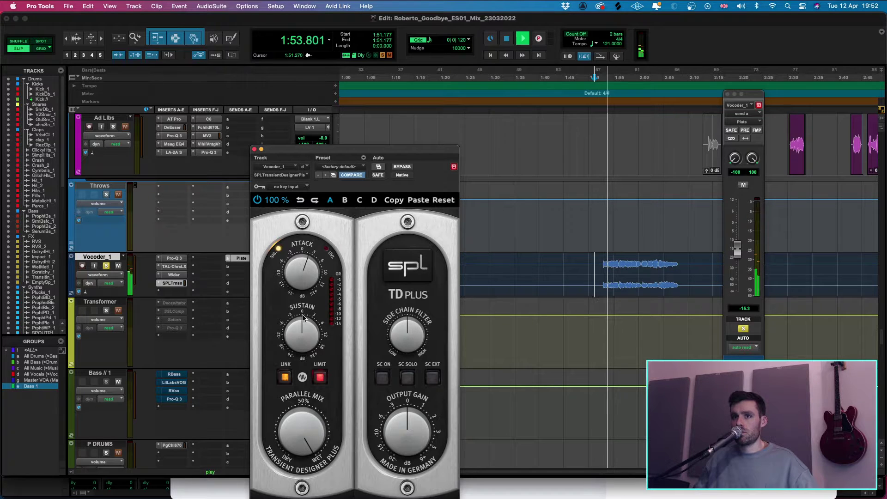
drag(302, 324, 298, 325)
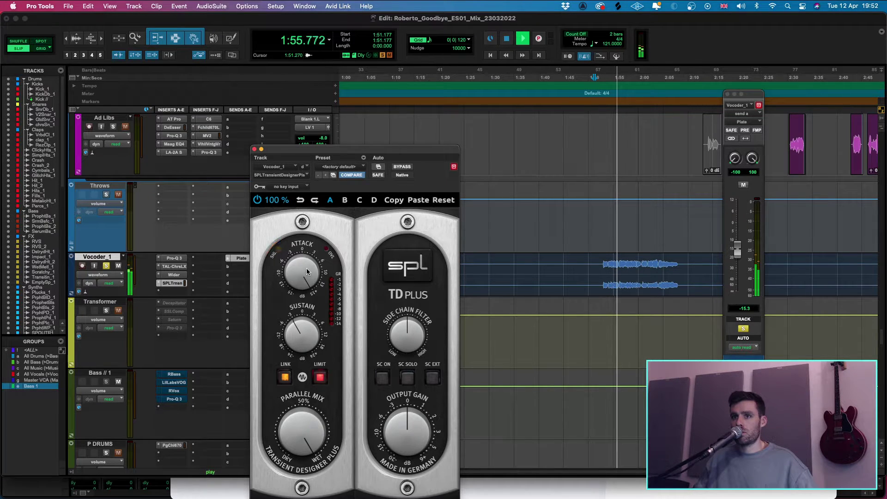
drag(306, 274, 306, 267)
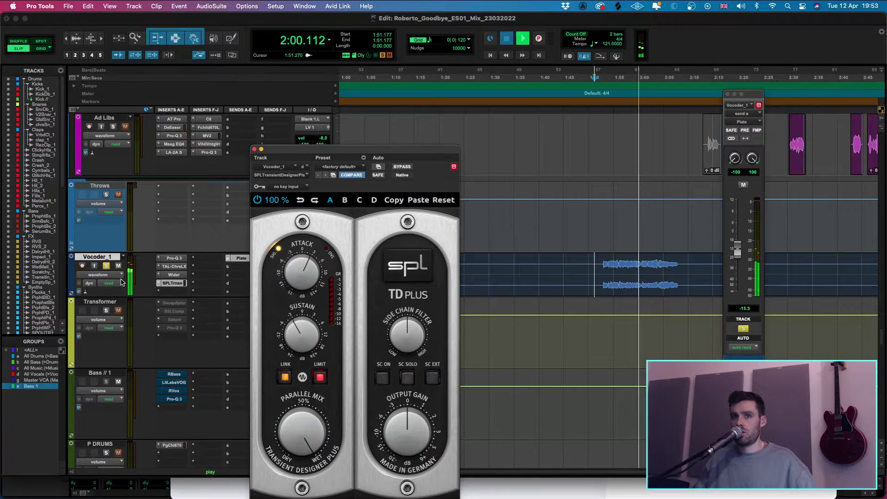
- Unsolo Vocoder_1, close the Transient Designer and Plate send windows, and set the track's volume to -8.6 dB during playback
key(space)
click(106, 265)
key(space)
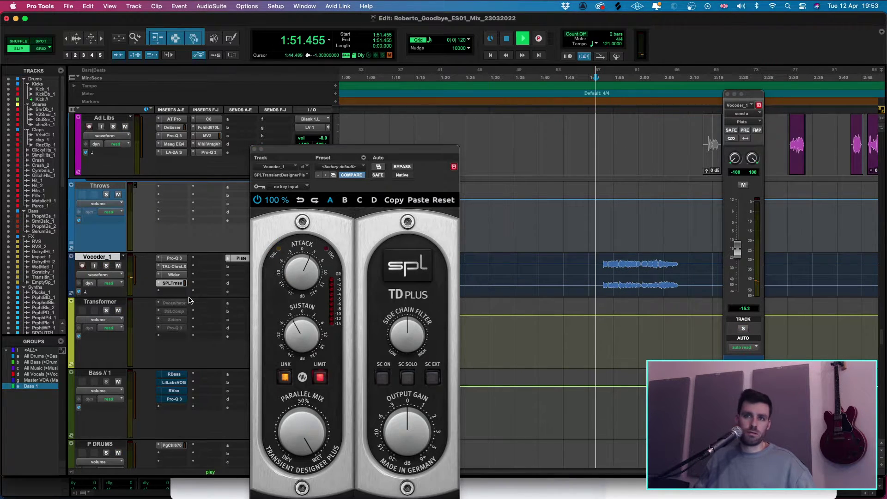
click(254, 149)
click(321, 279)
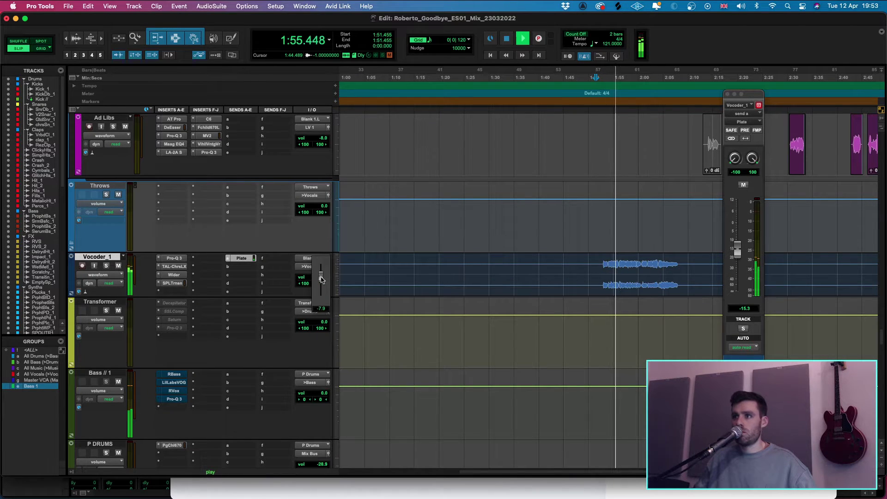
click(727, 94)
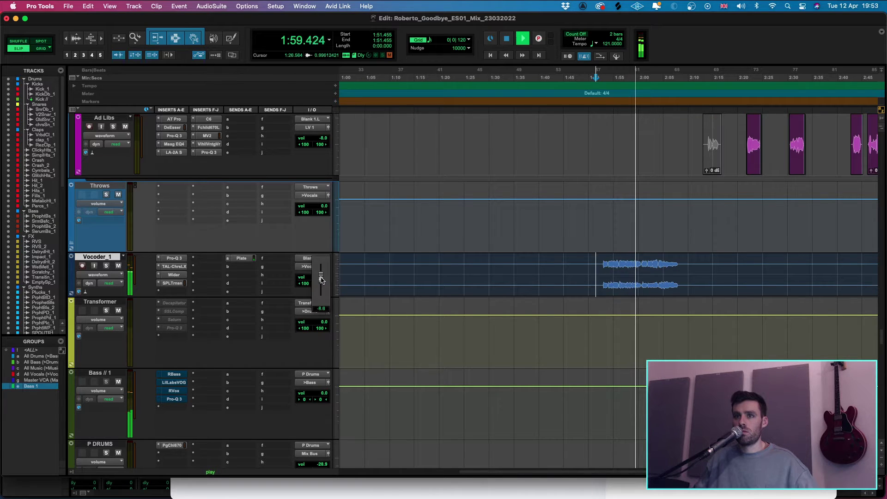
mouse_move(378, 497)
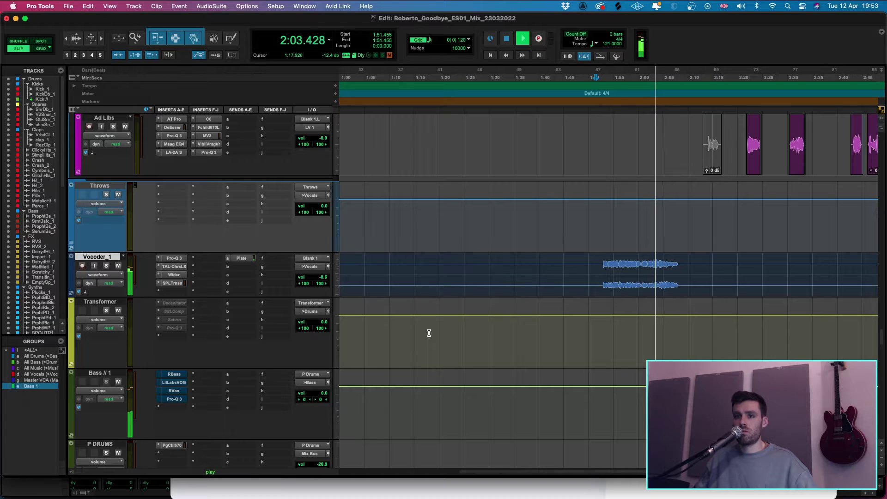
click(323, 279)
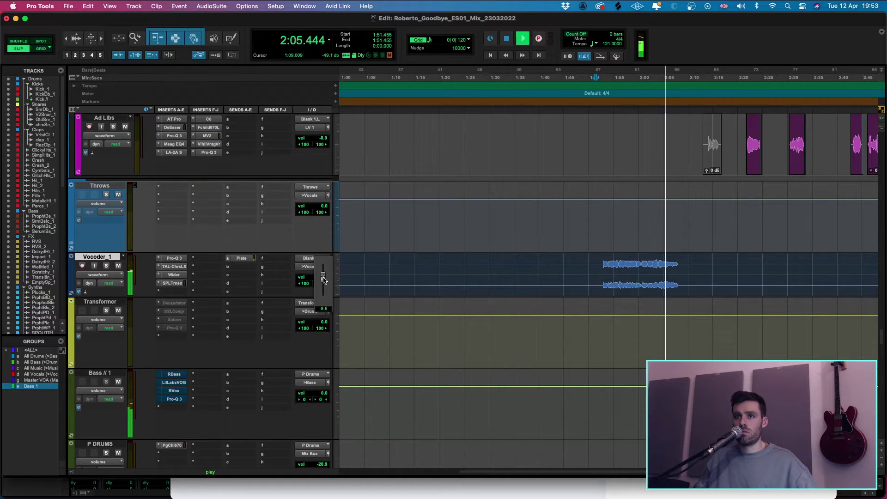
- Check the client's mix comments on Filepass in Safari and return to Pro Tools at about 1:46
click(145, 492)
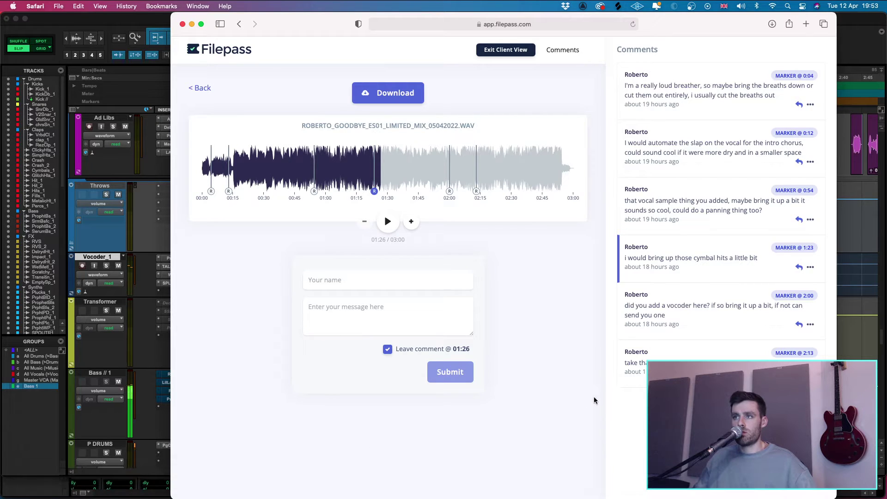
key(super+Tab)
click(572, 271)
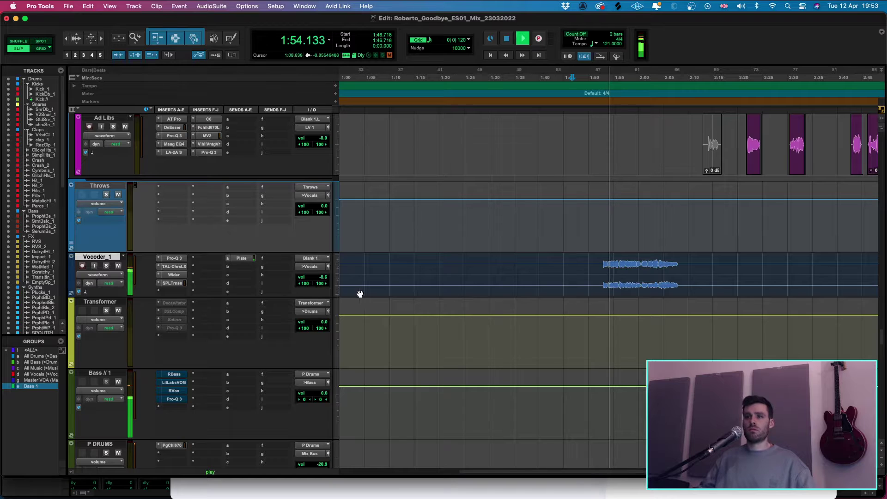
- Set Vocoder_1's volume to -7.3 dB and save the session
click(324, 280)
drag(325, 279, 324, 277)
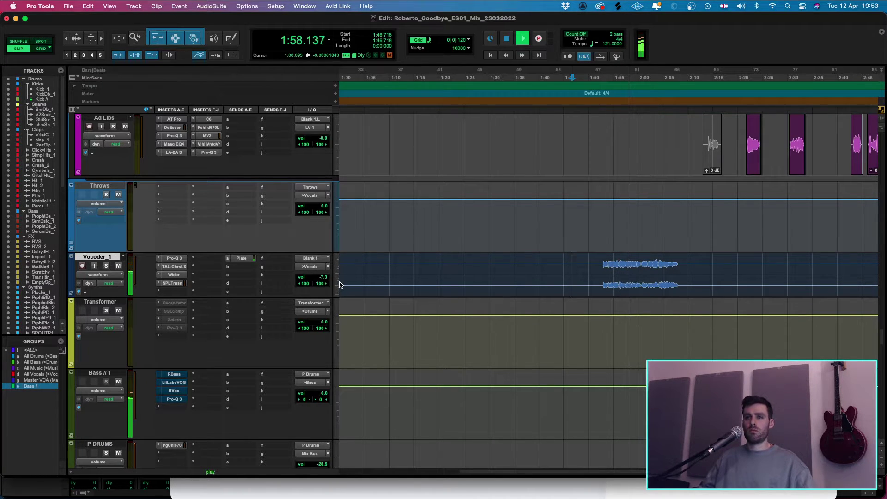
key(super+s)
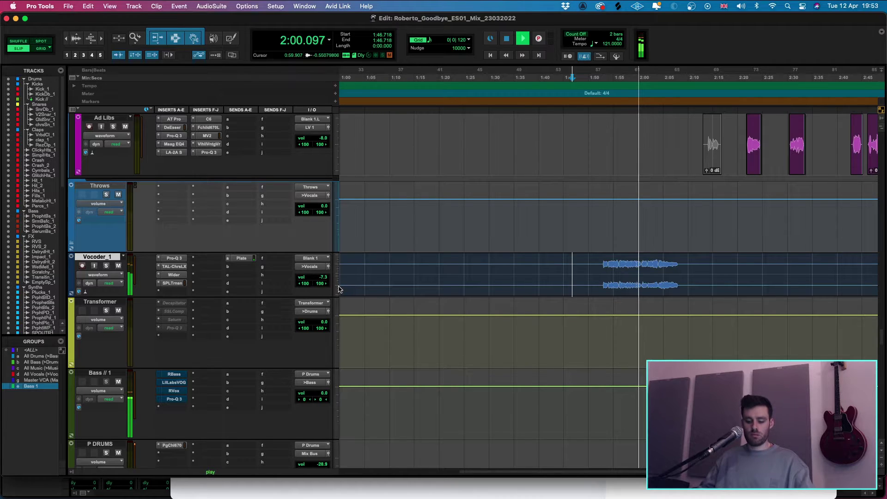
- Look through the lead vocal tracks across the song and inspect the PanMan plug-in on LeadVocl_1.dp1
key(super+bracketleft)
key(super+bracketleft)
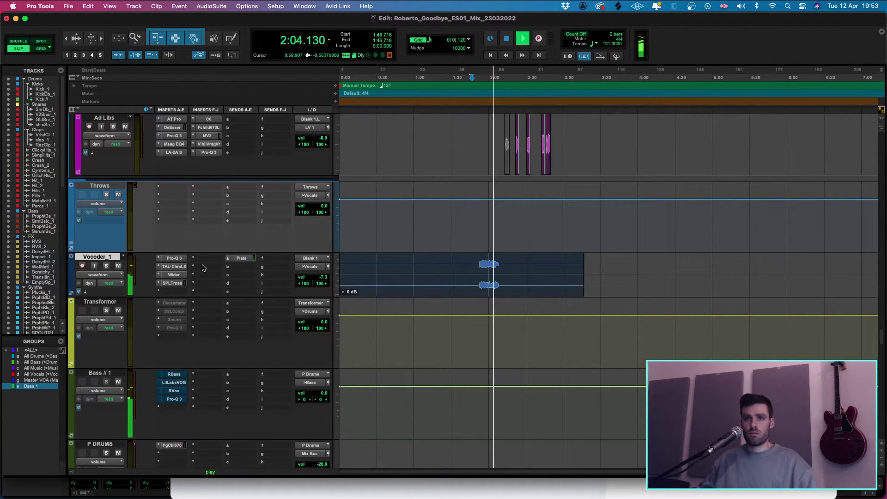
scroll(202, 267, up, 3)
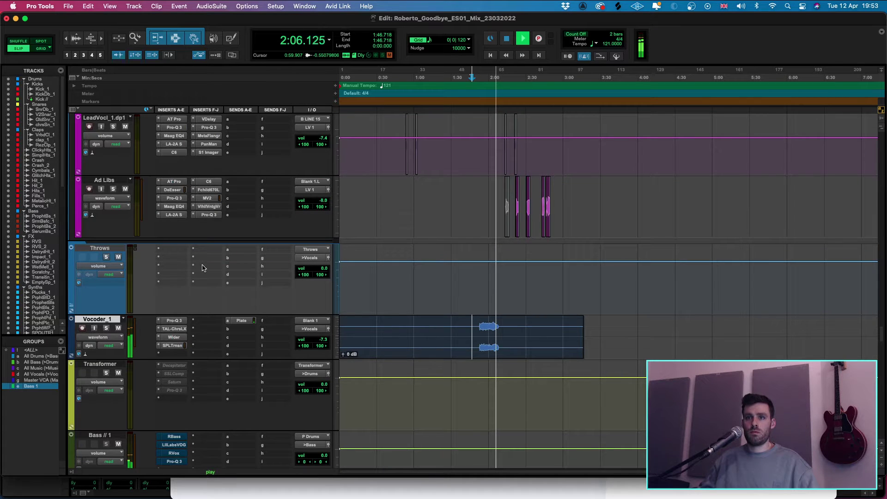
scroll(210, 295, up, 10)
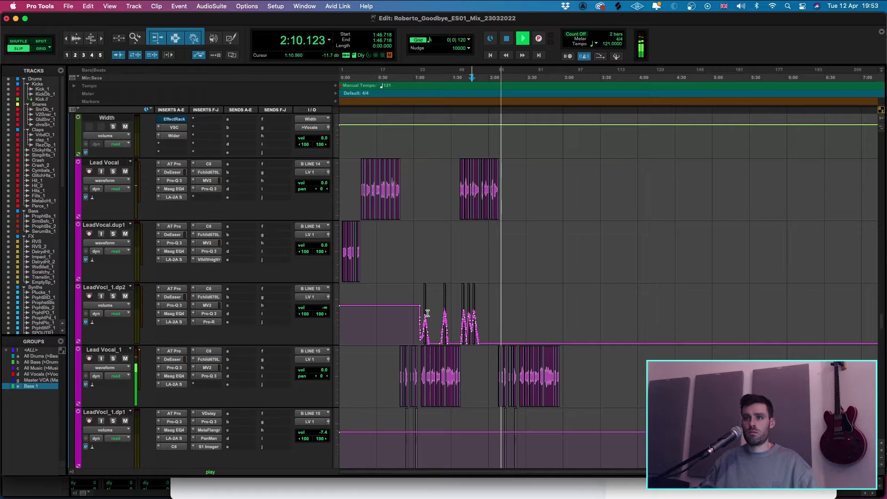
scroll(480, 305, up, 5)
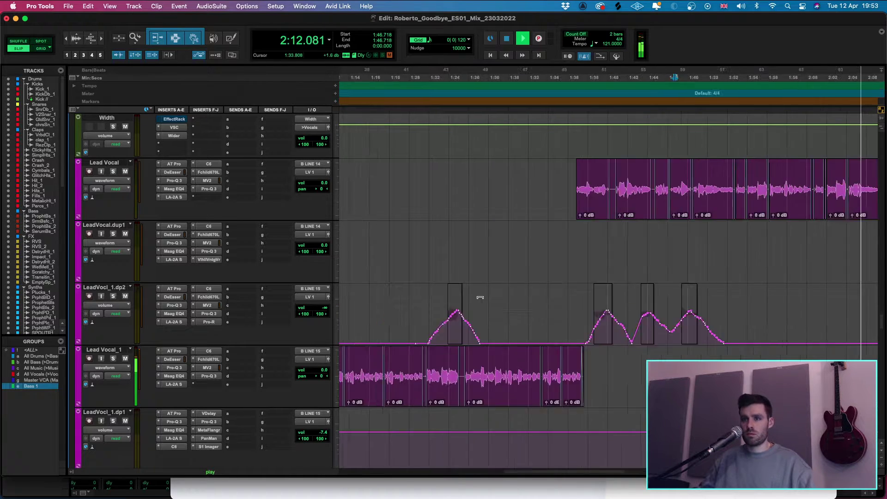
scroll(480, 298, left, 10)
scroll(577, 350, down, 5)
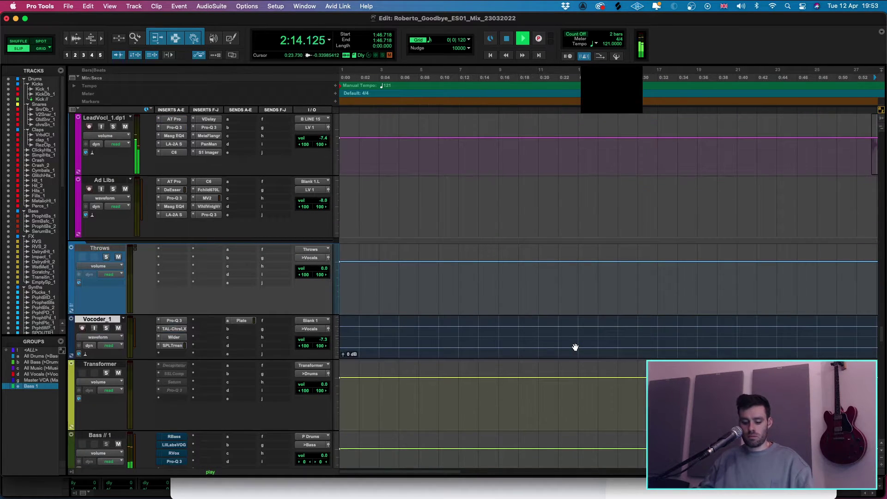
scroll(575, 346, down, 5)
scroll(574, 332, up, 5)
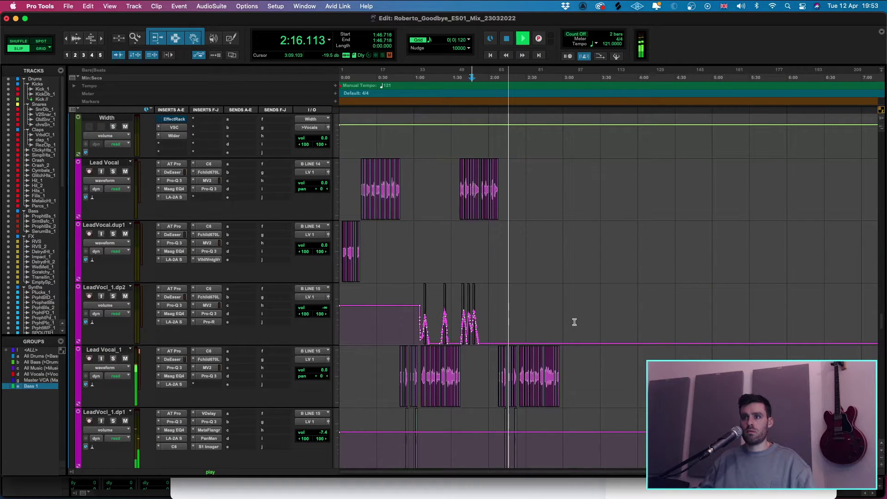
scroll(574, 322, down, 5)
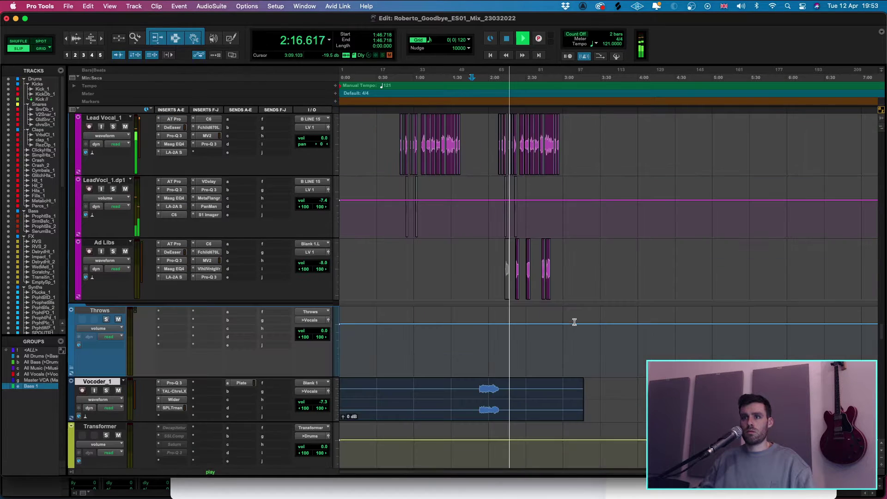
click(212, 208)
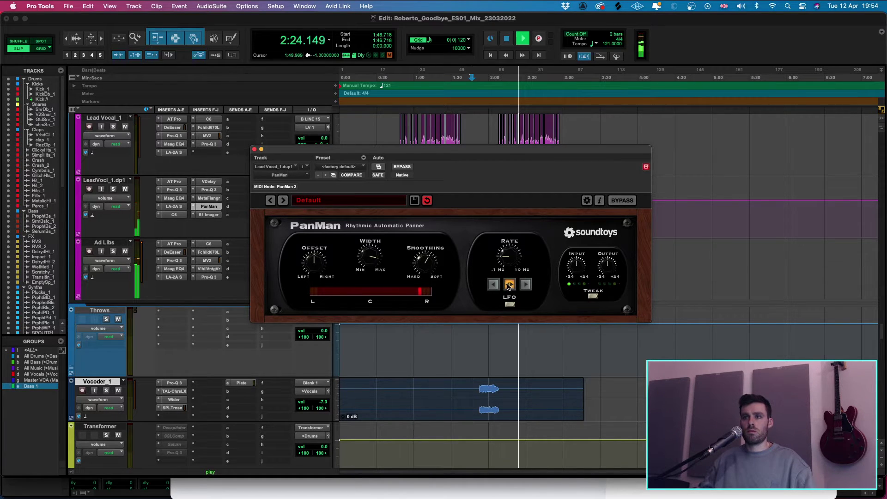
click(254, 149)
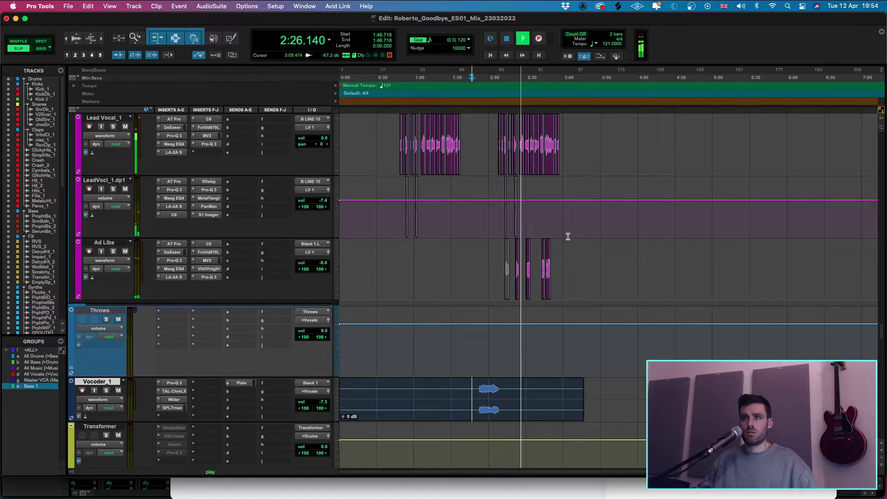
- Stop playback, place the cursor at about 0:51 and switch LeadVocl_1.dp1 to waveform view
key(super+bracketright)
key(super+bracketright)
scroll(514, 241, left, 10)
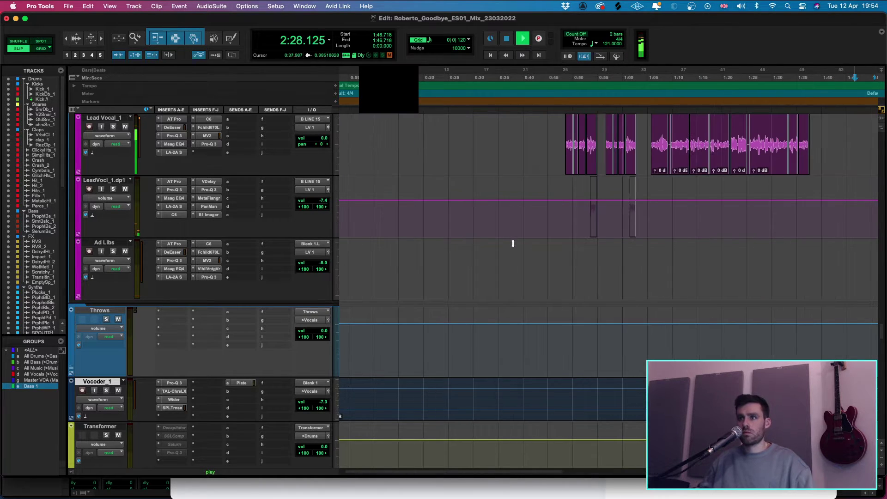
key(space)
click(577, 204)
click(92, 199)
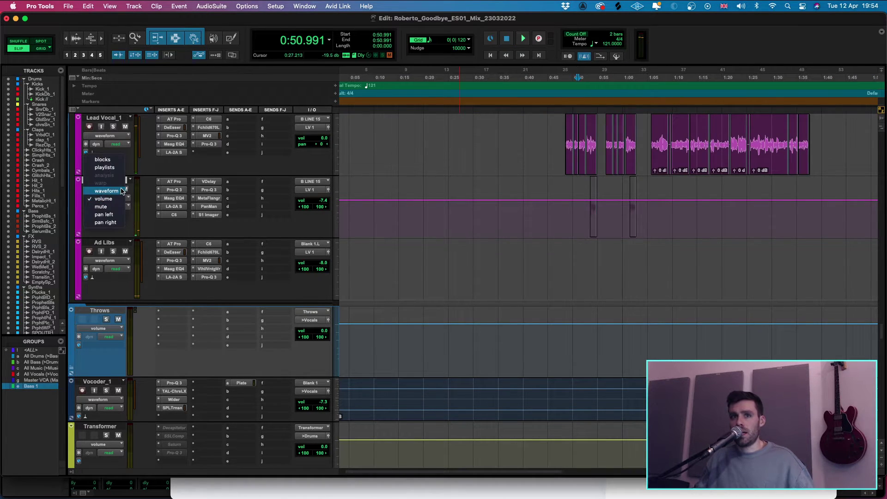
click(121, 191)
click(204, 199)
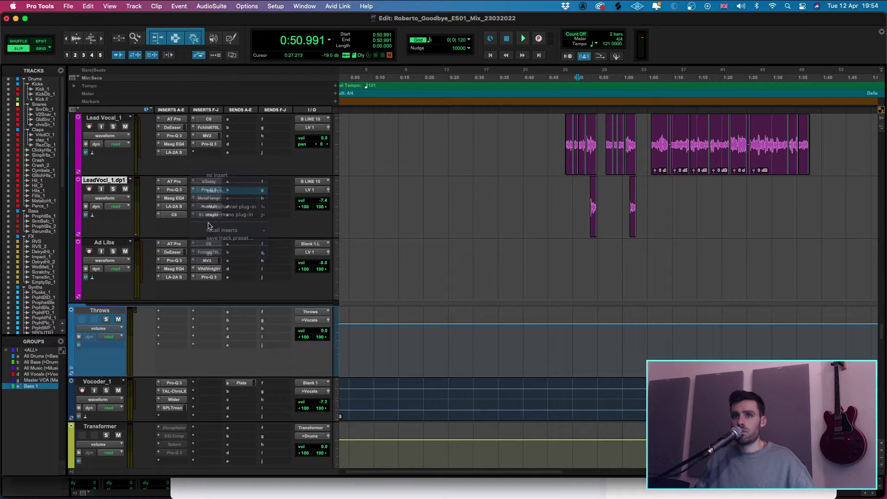
click(208, 190)
click(257, 206)
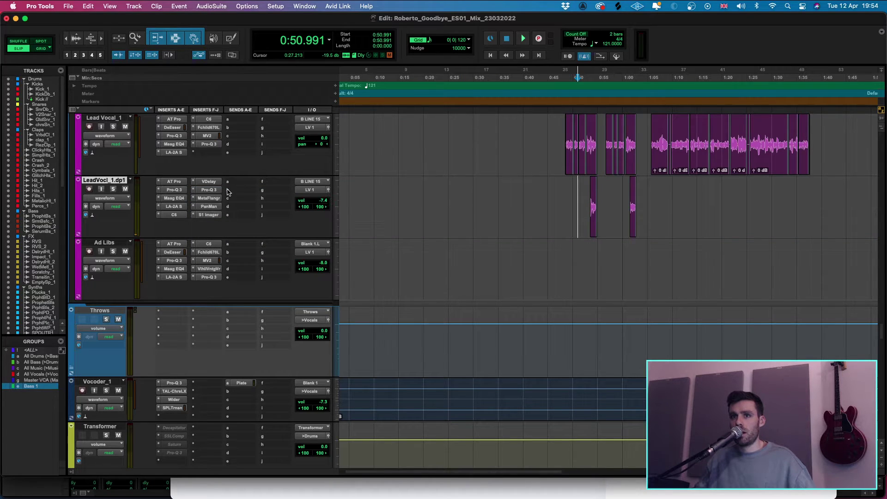
- Replace PanMan on LeadVocl_1.dp1 with a fresh factory-default PanMan instance, searching for it with "pan"
click(216, 207)
click(217, 194)
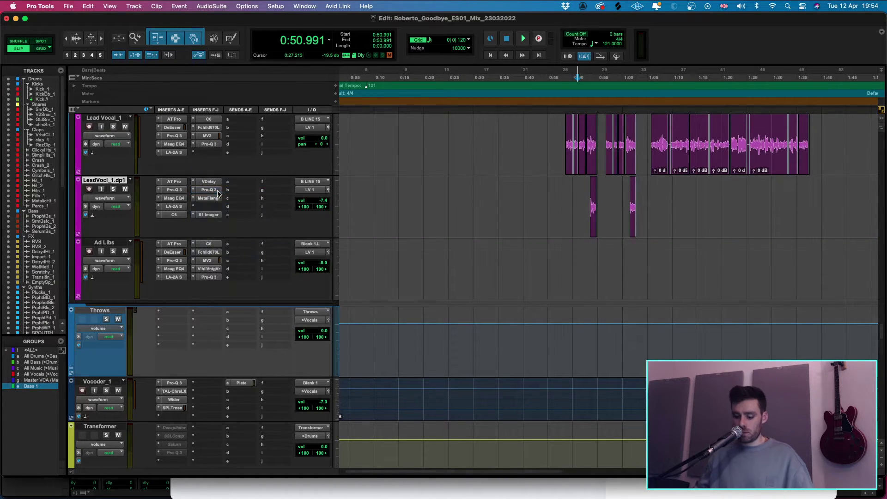
text(pan)
key(Return)
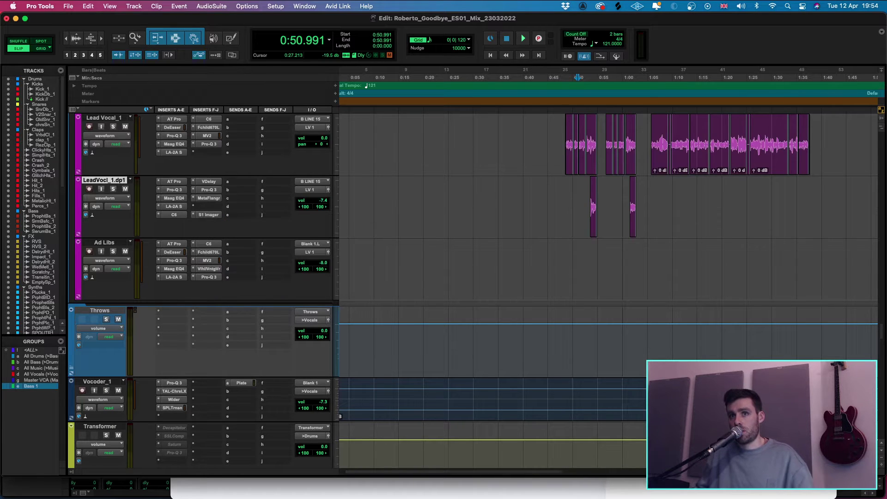
drag(491, 158, 365, 209)
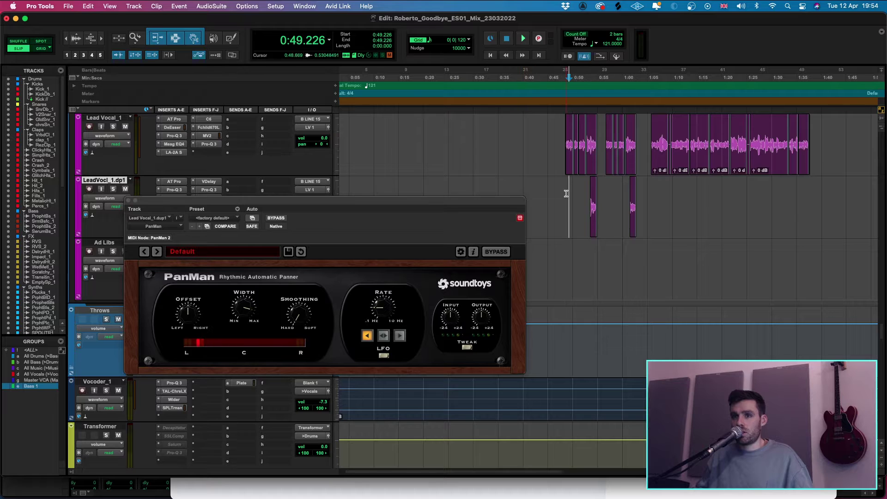
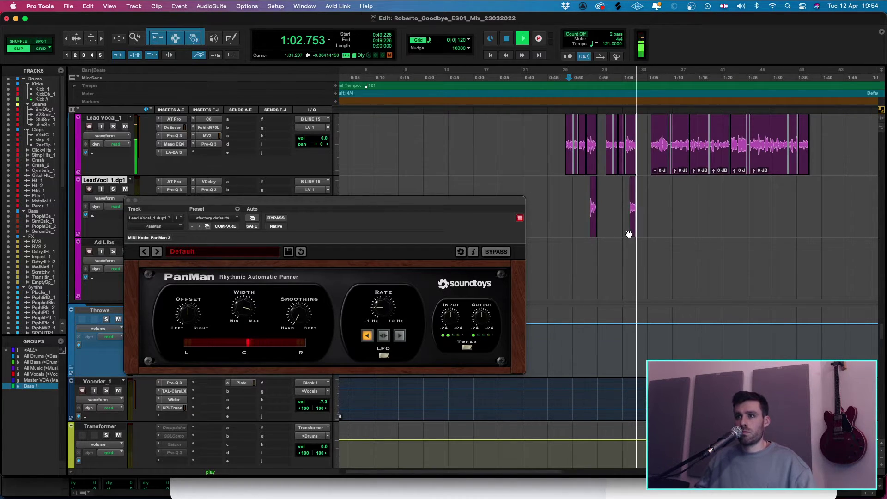
- Audition the panned vocal sample, move the playback start to about 2:09 for the second occurrence, and close PanMan
key(super+bracketleft)
key(super+bracketleft)
key(super+bracketright)
drag(201, 203, 428, 294)
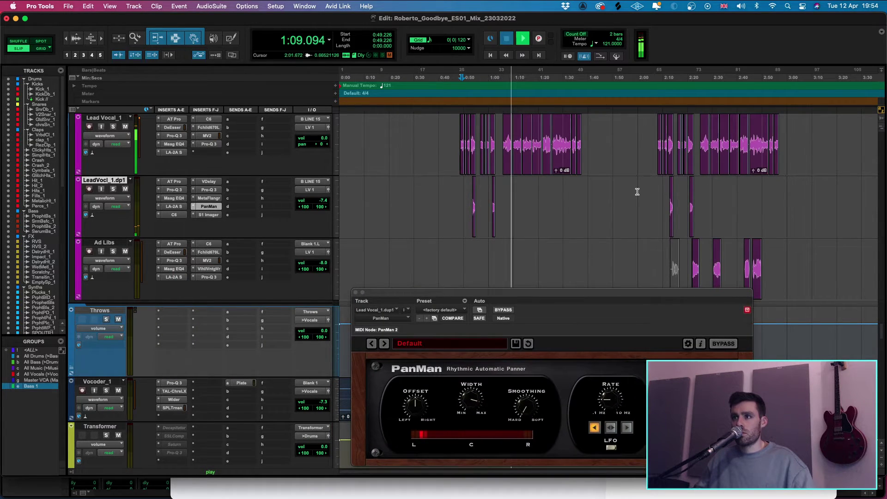
click(661, 191)
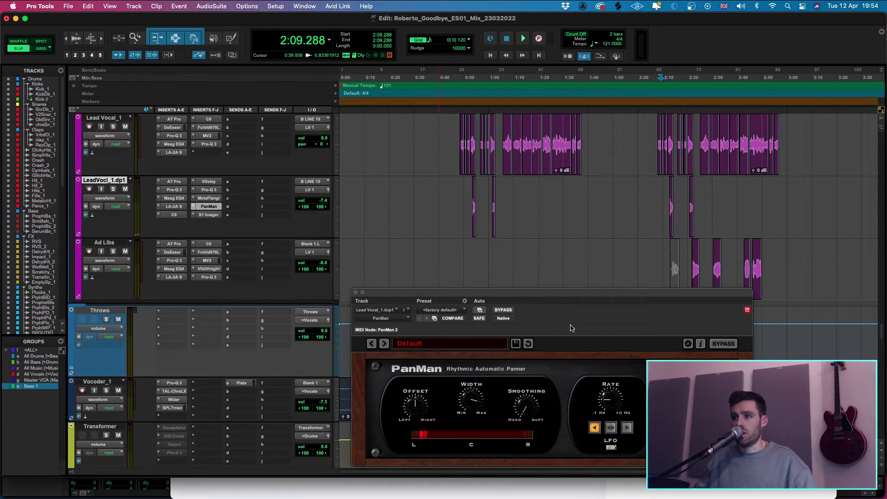
key(space)
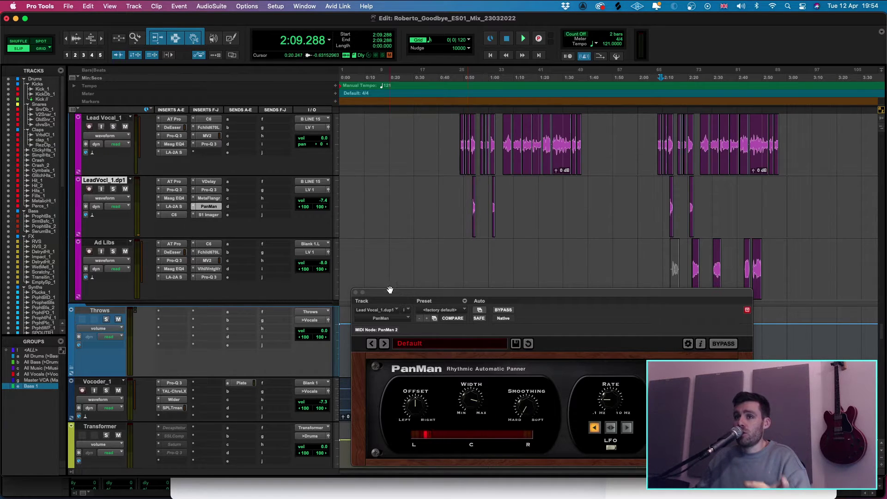
click(355, 293)
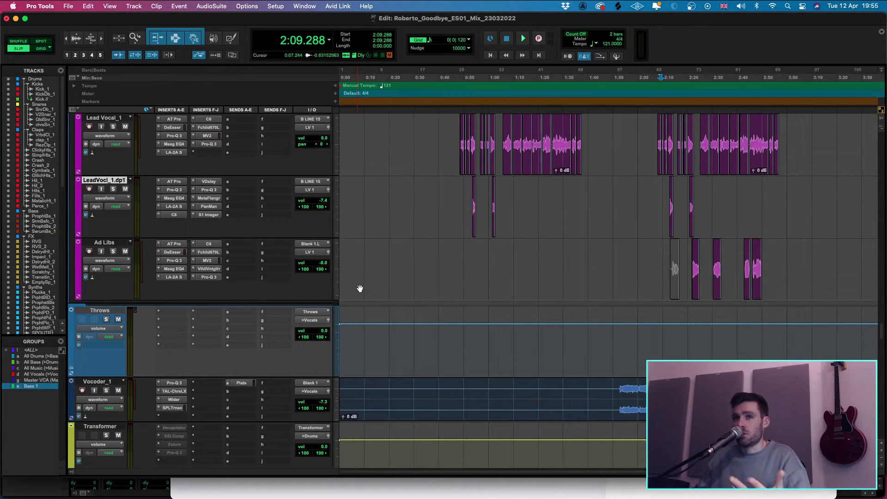
- Place the cursor at about 0:03, check the client's comments on Filepass in Safari and return to Pro Tools to hear the intro vocal
scroll(361, 288, up, 8)
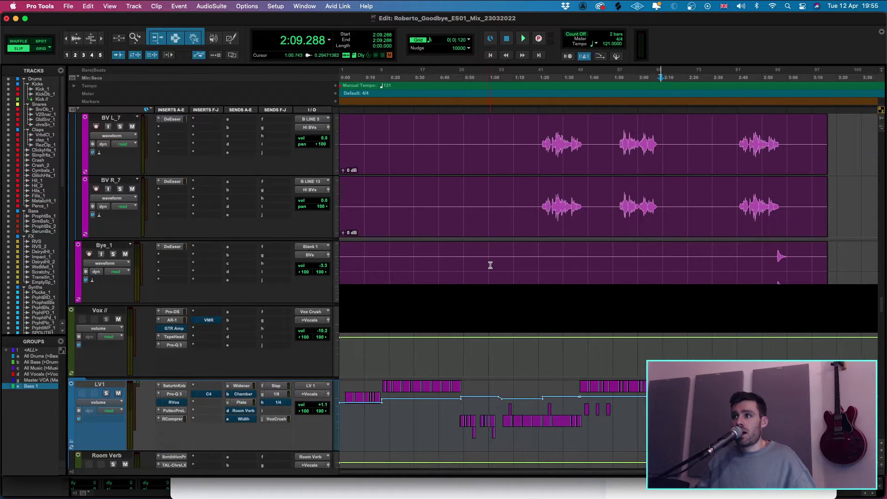
scroll(490, 265, down, 6)
click(347, 296)
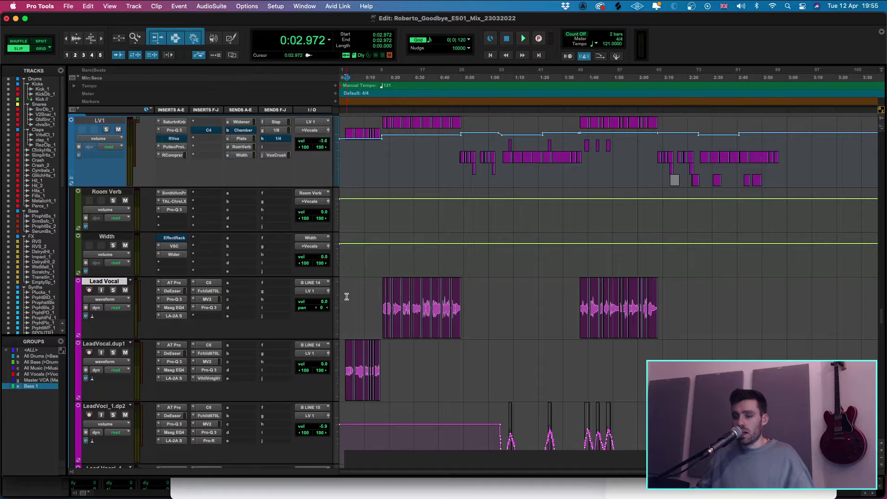
click(141, 486)
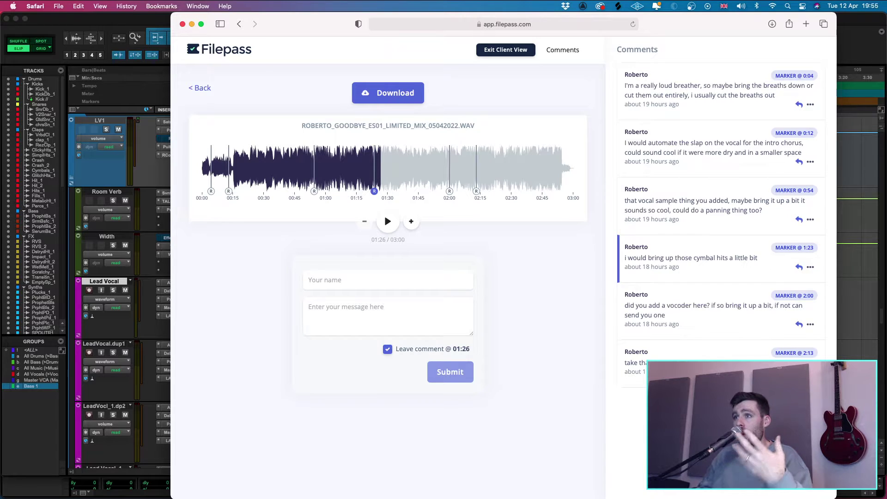
click(116, 481)
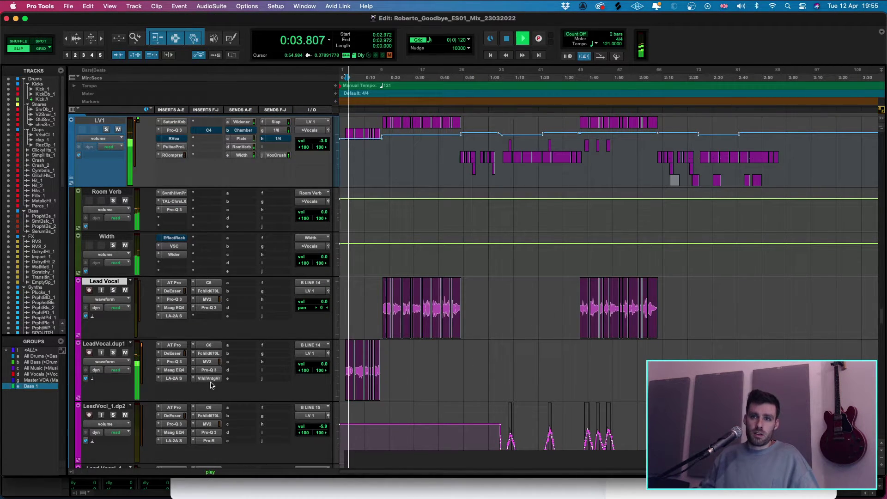
scroll(506, 387, down, 2)
scroll(507, 387, up, 3)
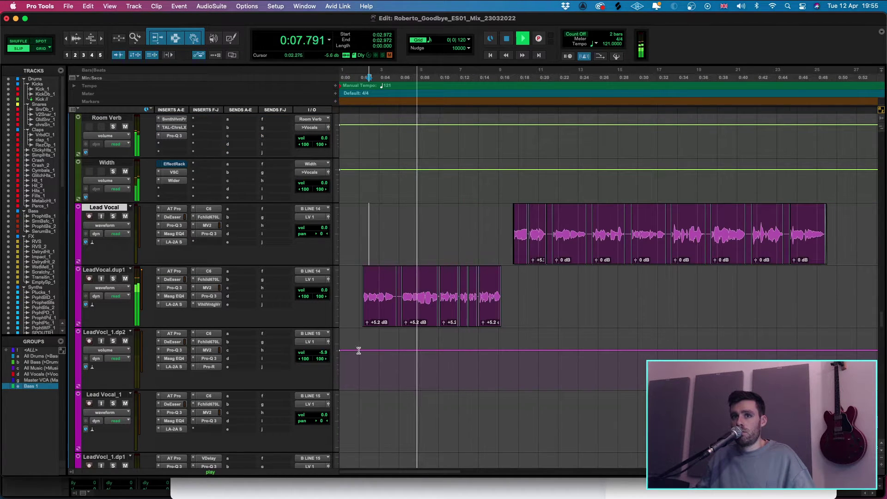
- Set LV1's Width send level to -10.5 dB and replay the intro from about 0:03
scroll(223, 313, up, 5)
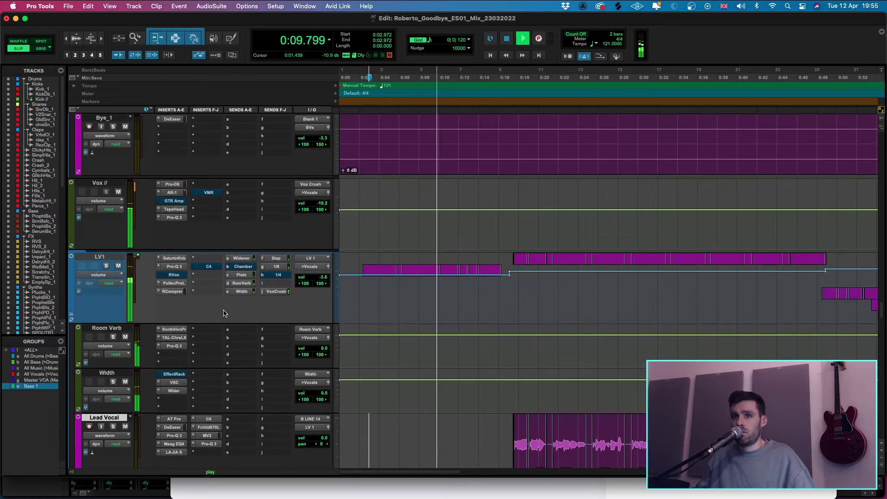
click(242, 290)
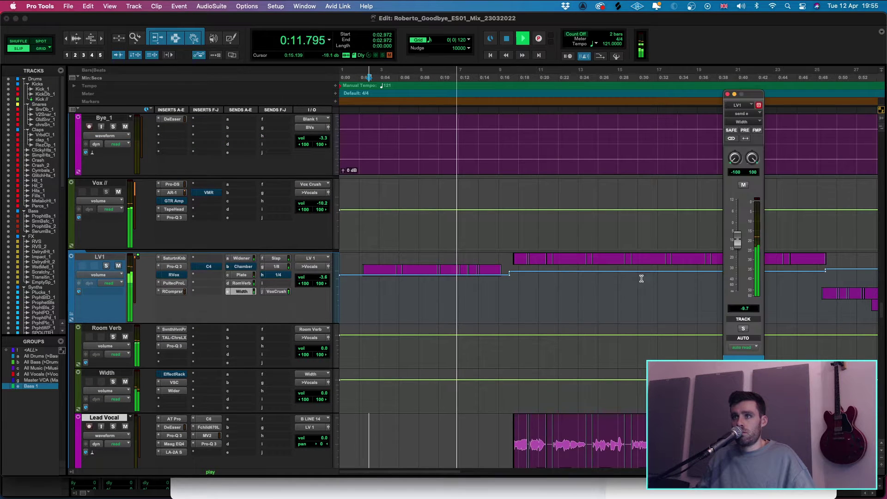
mouse_move(737, 241)
mouse_down()
mouse_move(737, 208)
mouse_move(737, 246)
mouse_up()
click(222, 304)
key(space)
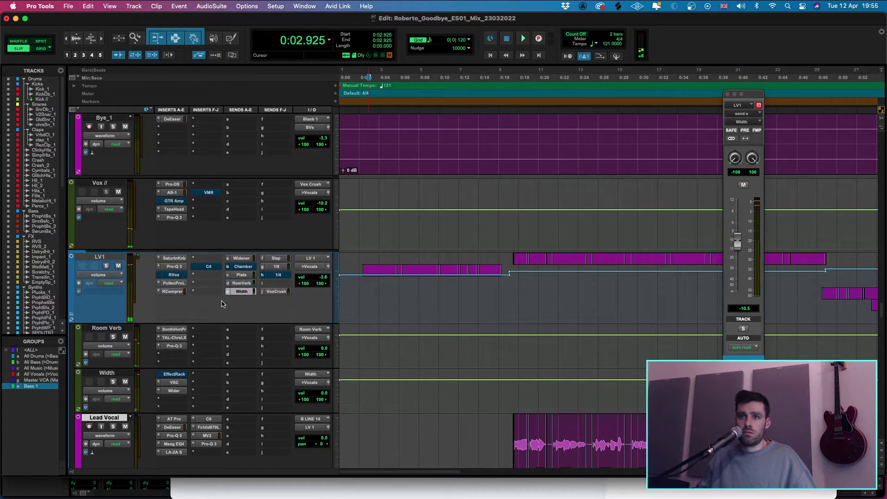
key(space)
- Open LV1's Plate send, display its level automation on the track and replay the intro from about 0:03.5
click(242, 275)
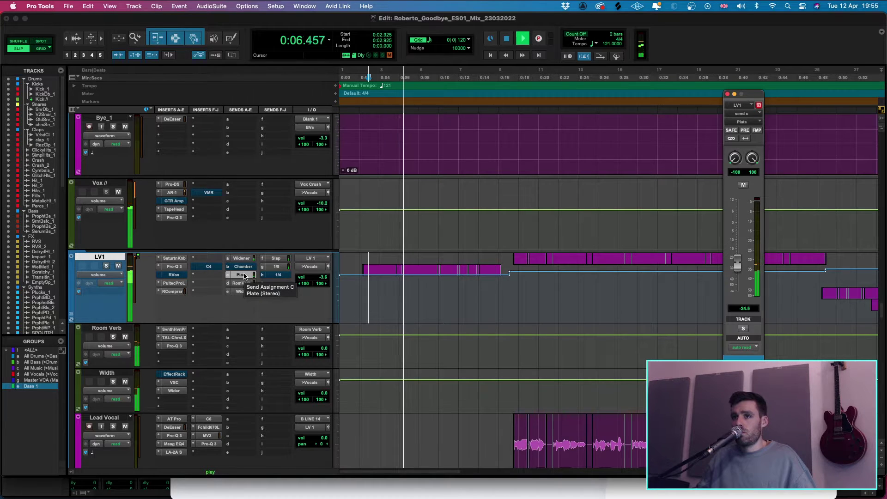
click(99, 274)
mouse_move(121, 324)
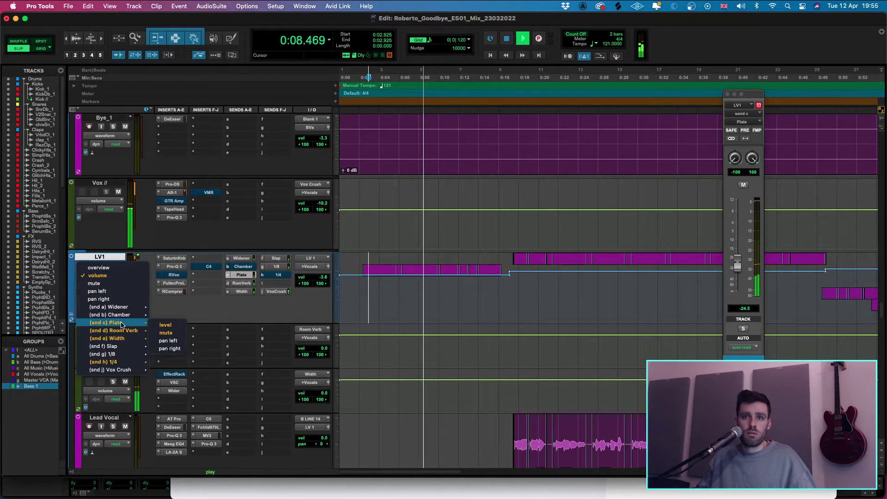
click(165, 325)
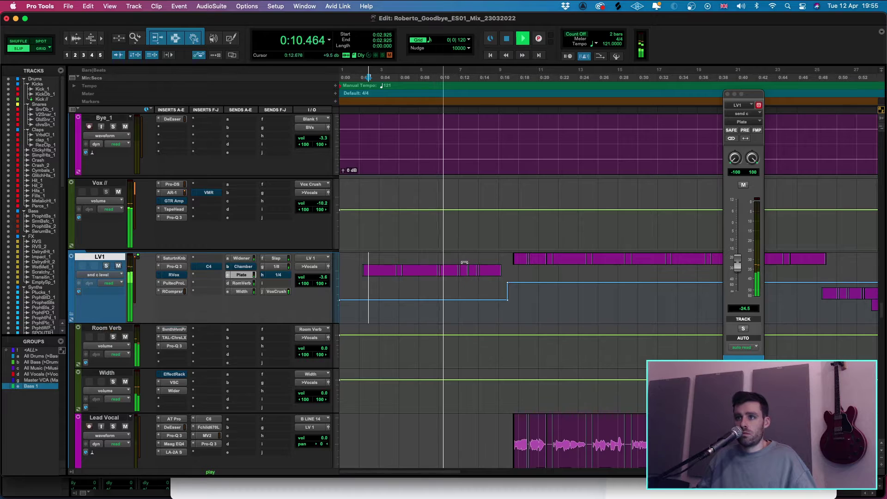
drag(447, 254, 435, 276)
click(374, 307)
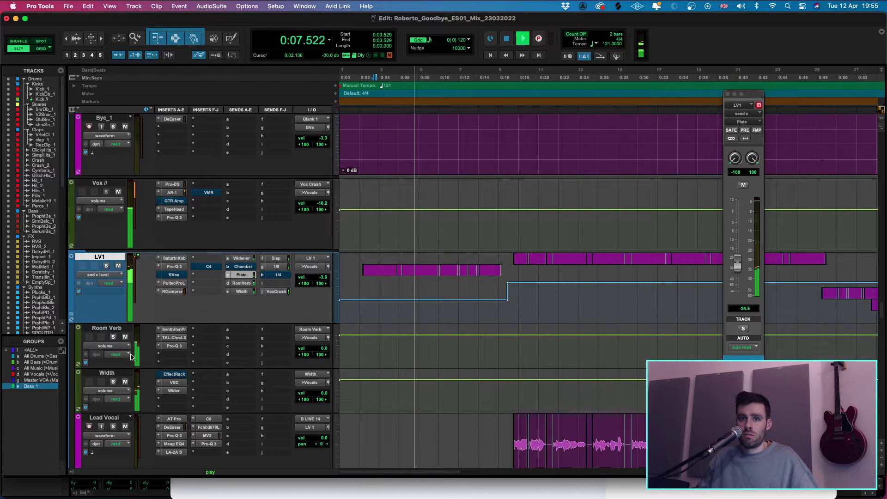
- Mute and unmute the Width and Room Verb tracks in turn to hear the intro vocal without each
click(107, 372)
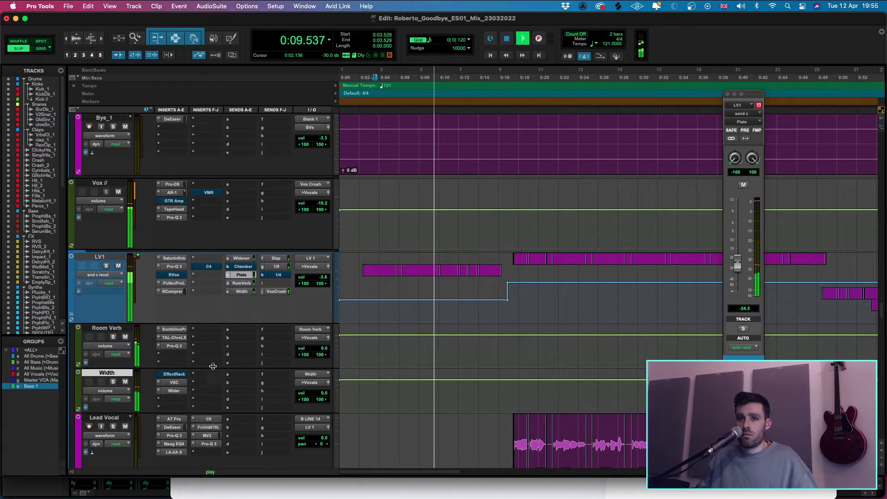
click(125, 381)
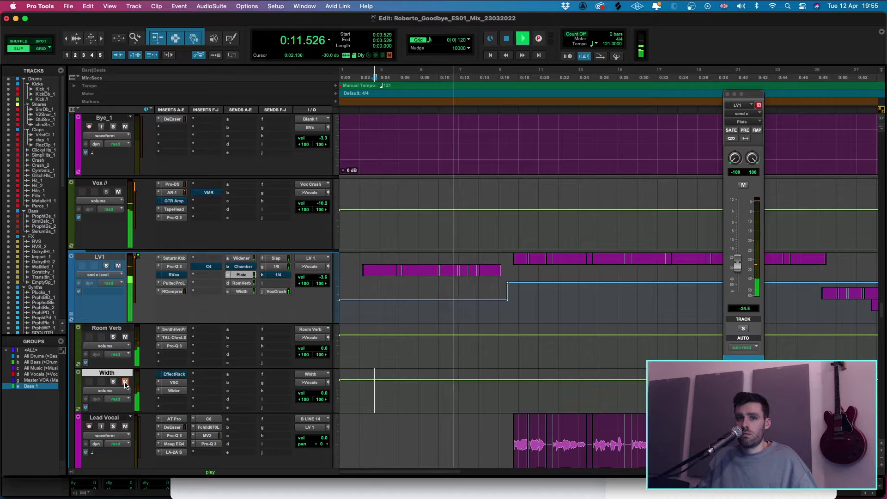
click(125, 381)
click(125, 336)
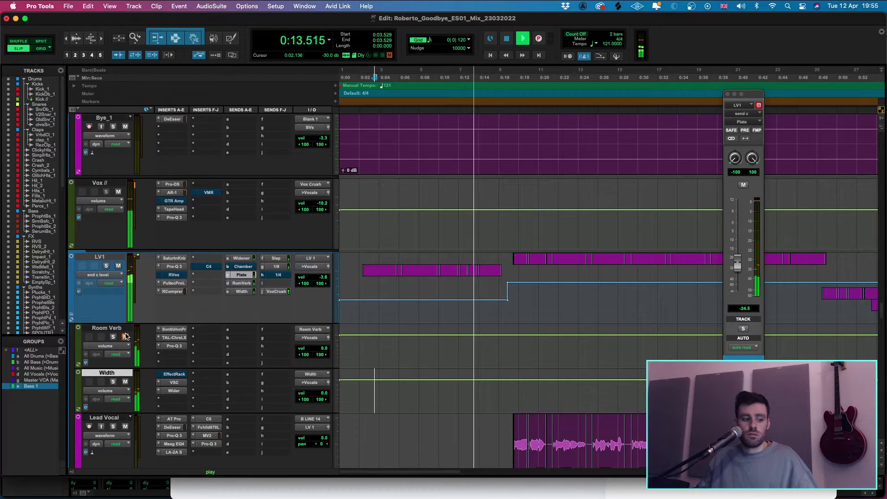
click(124, 336)
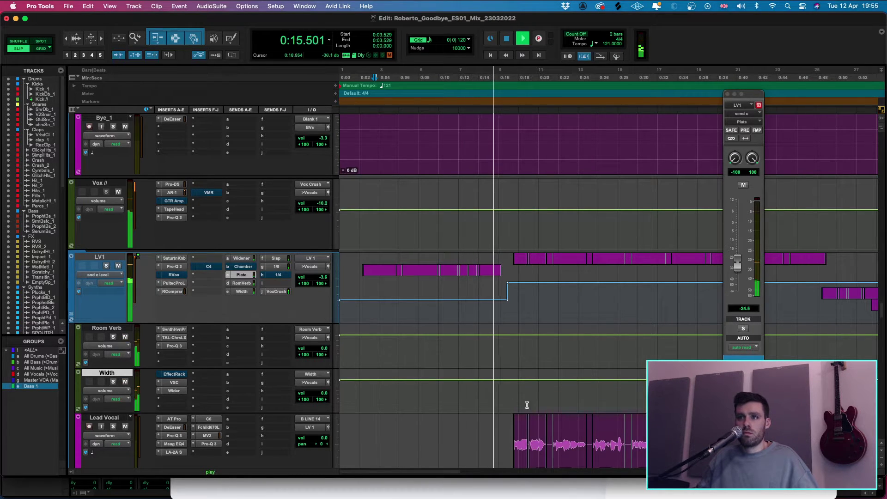
- Inspect LV1's Plate send automation change at about 0:17 and look over the vocal, Vocoder_1 and drum tracks below
scroll(527, 405, down, 2)
click(511, 387)
key(super+bracketright)
key(super+bracketright)
key(super+bracketright)
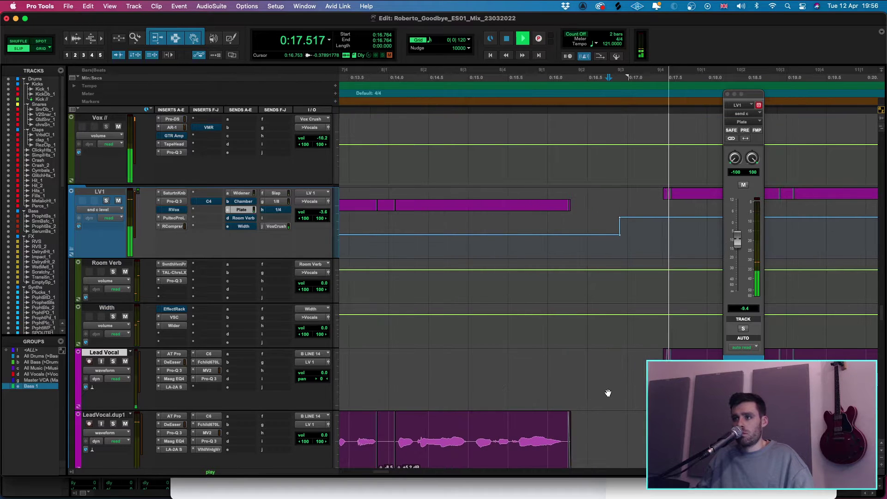
key(super+bracketleft)
key(super+bracketleft)
key(super+bracketleft)
key(super+bracketleft)
key(super+bracketleft)
key(super+bracketleft)
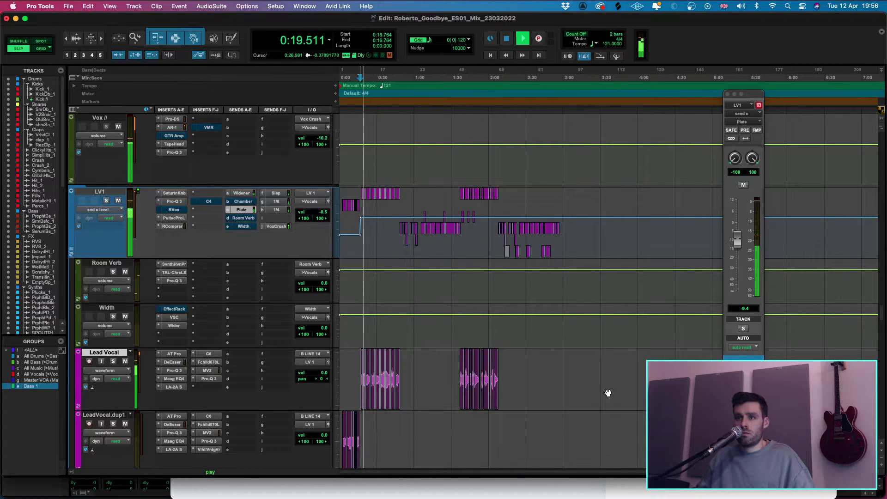
scroll(510, 378, down, 8)
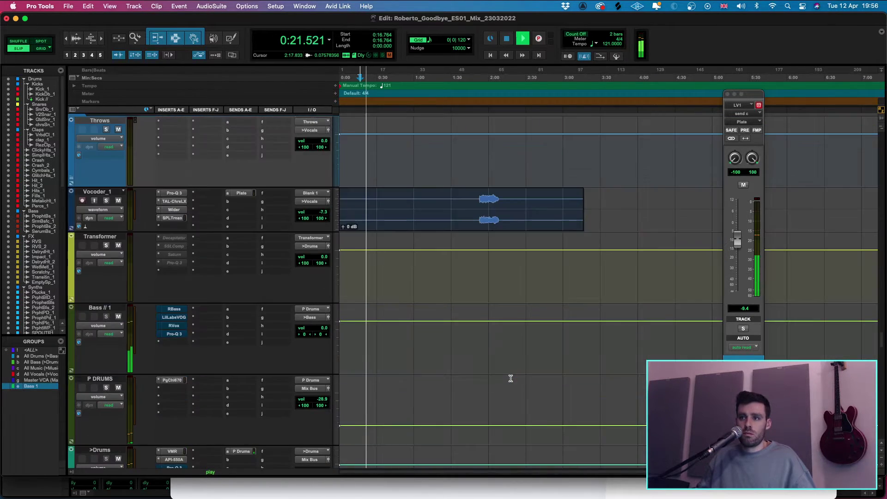
scroll(511, 378, down, 4)
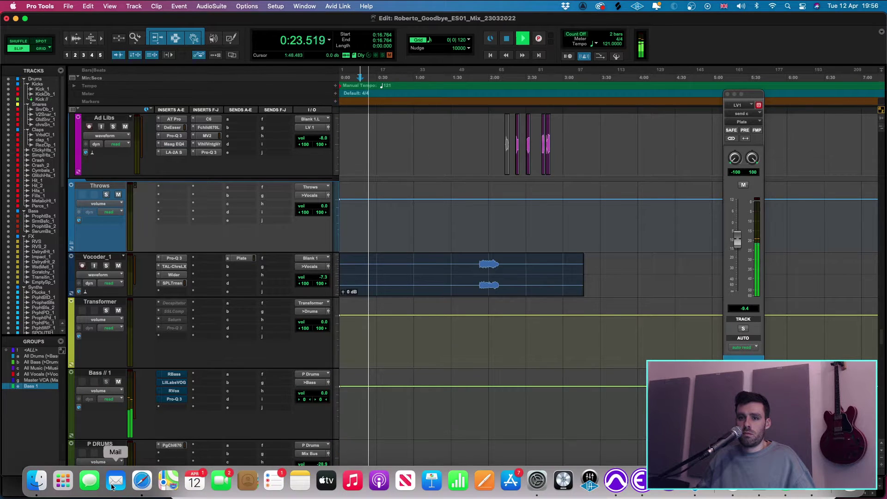
- Recheck the client's comments on Filepass in Safari, return to Pro Tools, stop playback and open LV1's Slap send
click(142, 481)
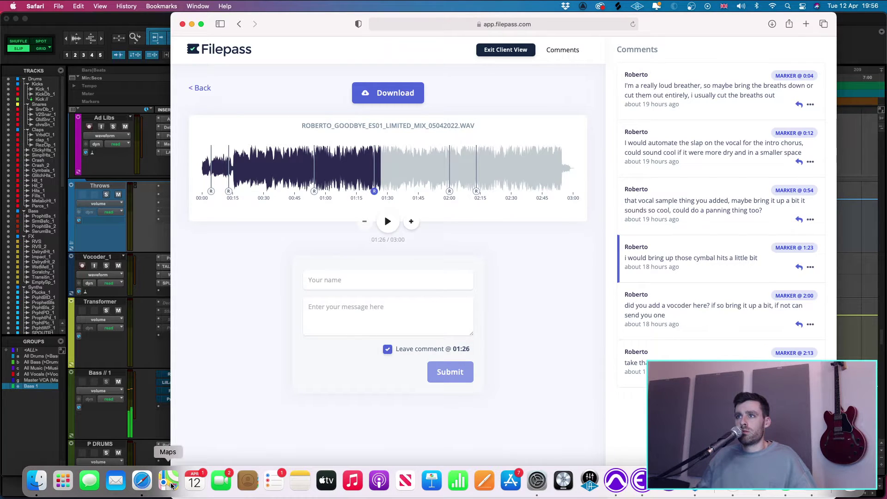
click(41, 456)
scroll(379, 377, up, 10)
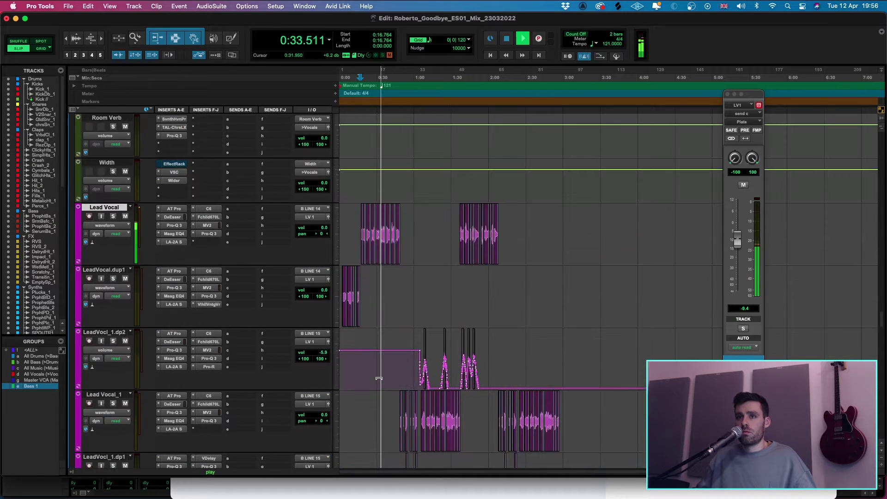
scroll(379, 378, down, 3)
key(super+bracketright)
key(super+bracketright)
scroll(357, 348, down, 3)
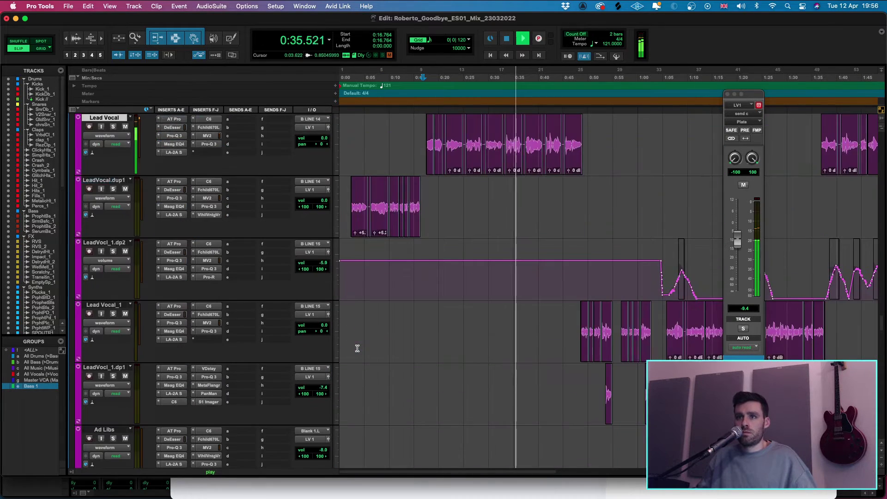
scroll(217, 231, up, 4)
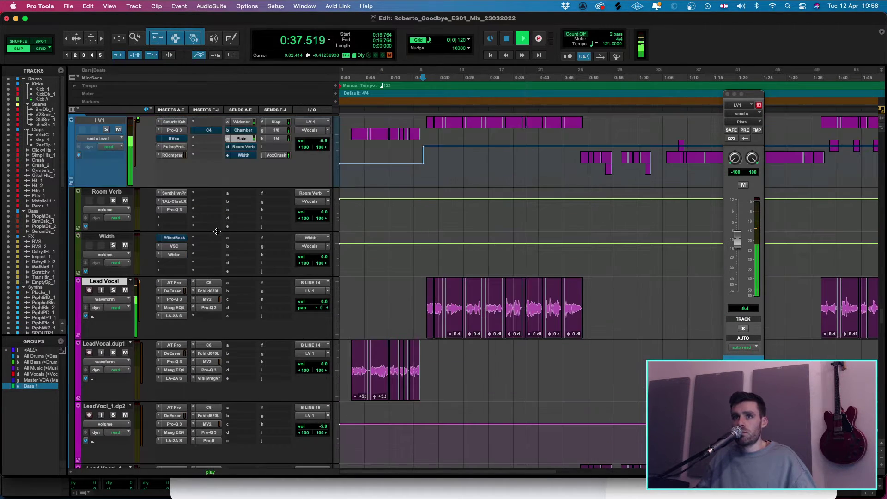
key(space)
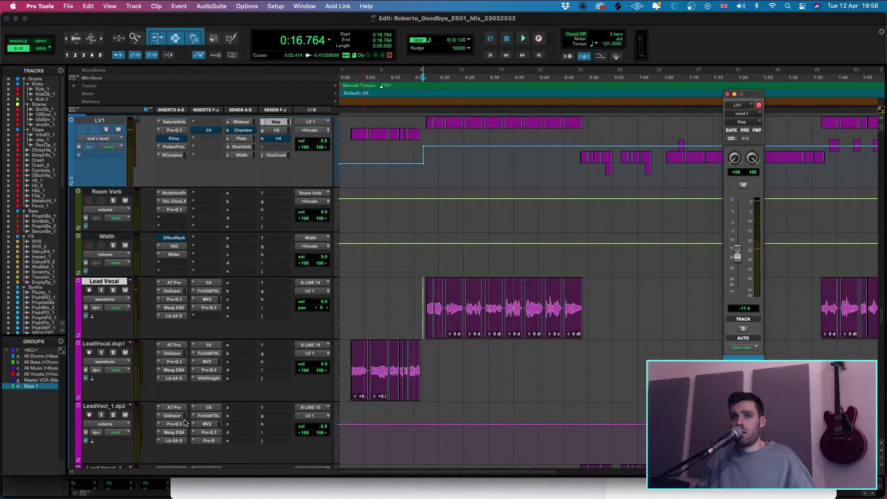
click(112, 363)
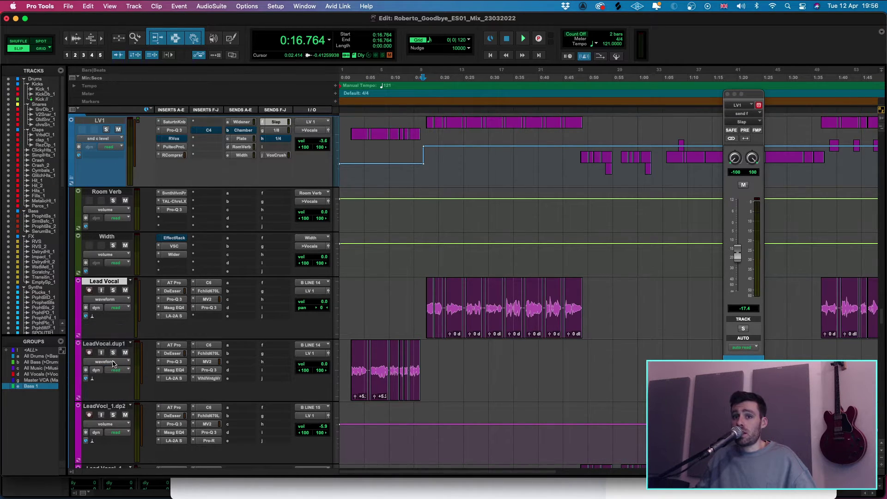
click(154, 389)
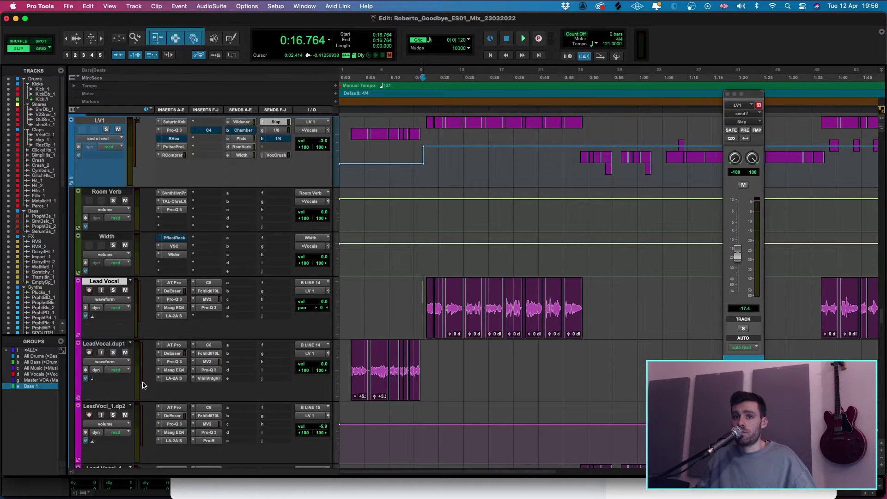
- Display the level automation of LV1's Slap send across the intro
click(77, 399)
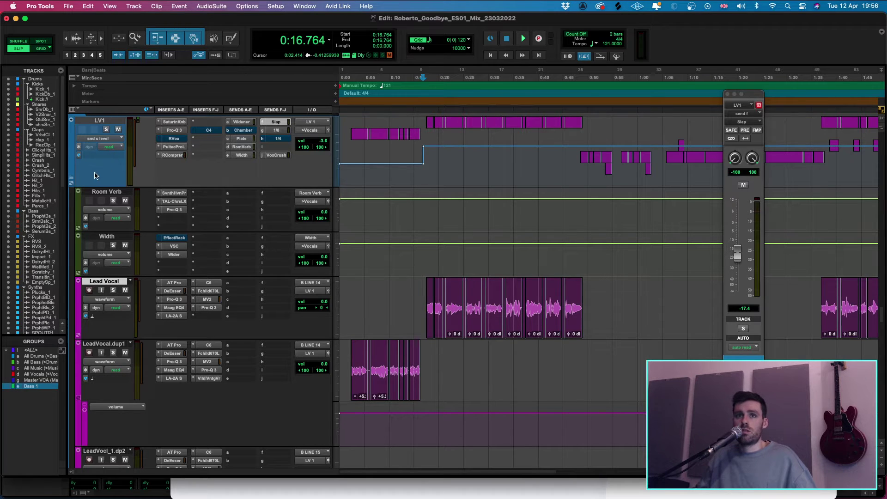
click(115, 139)
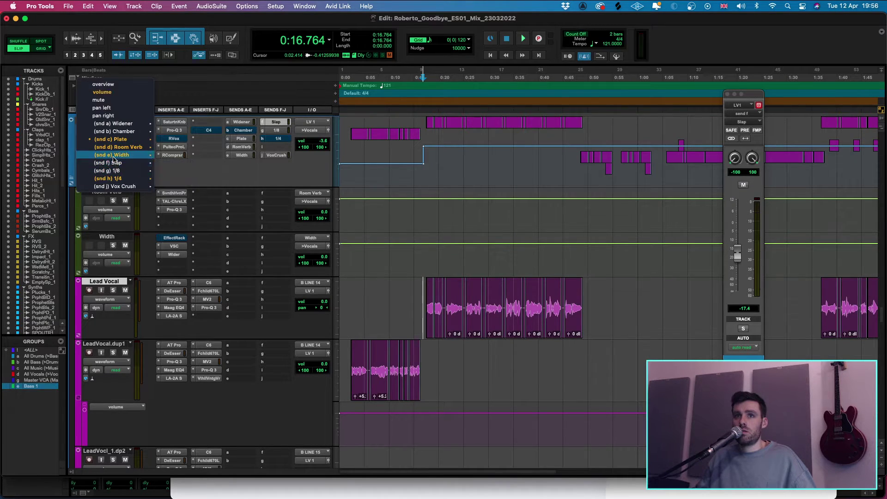
click(169, 166)
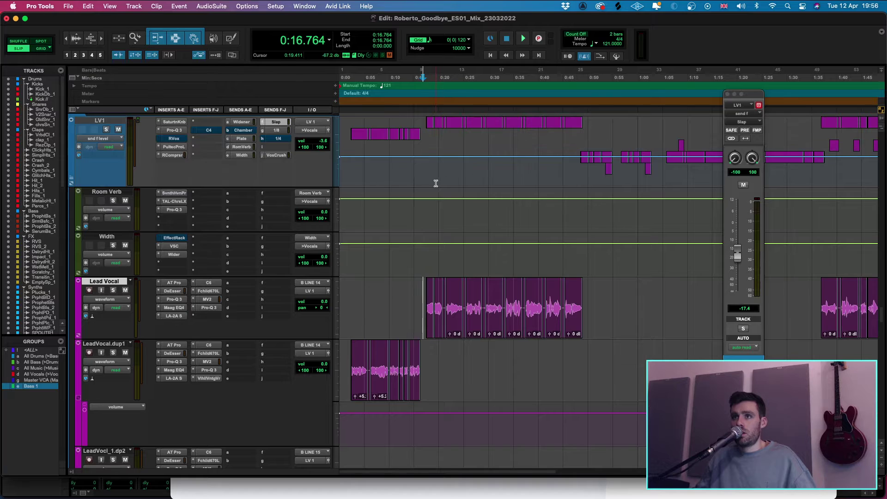
key(super+bracketright)
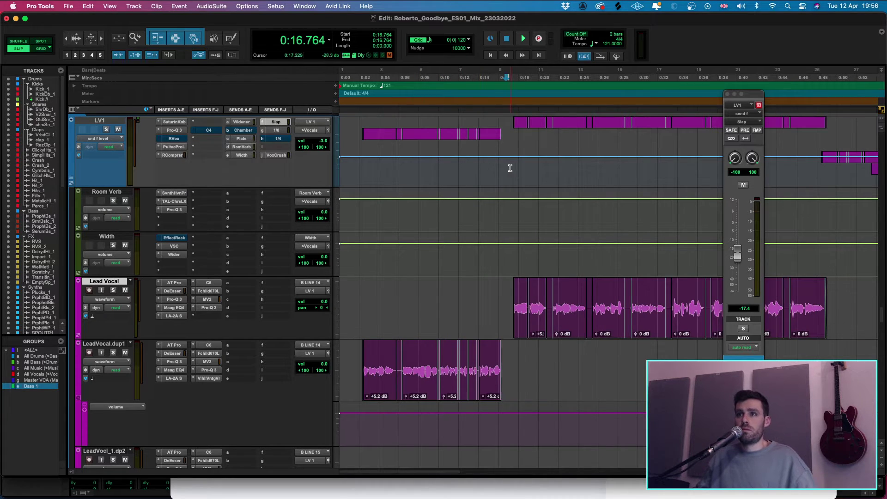
- Try raising the Slap send level automation over the intro up to about 0:17 and audition it from about 0:03.8
drag(510, 168, 246, 182)
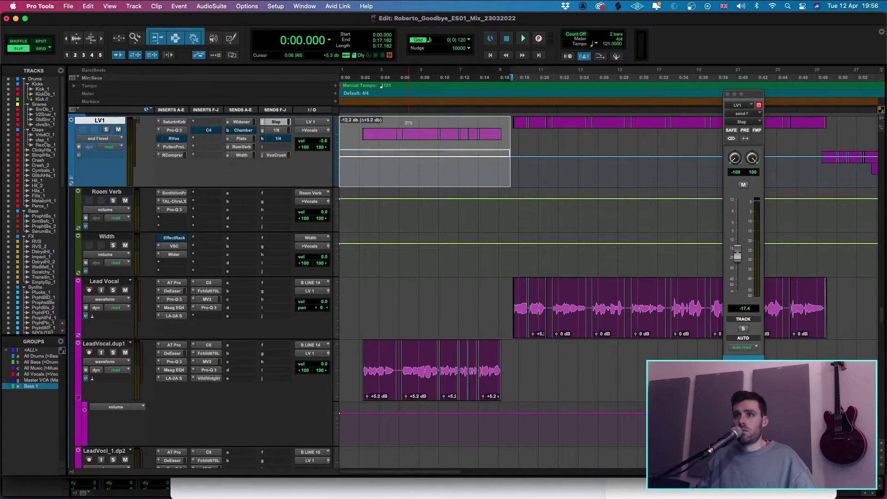
drag(408, 122, 407, 121)
key(space)
click(377, 154)
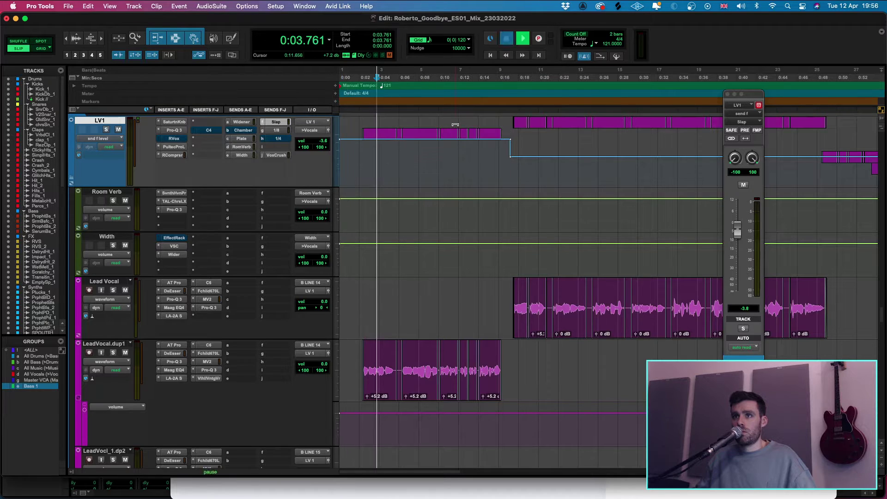
drag(455, 125, 452, 133)
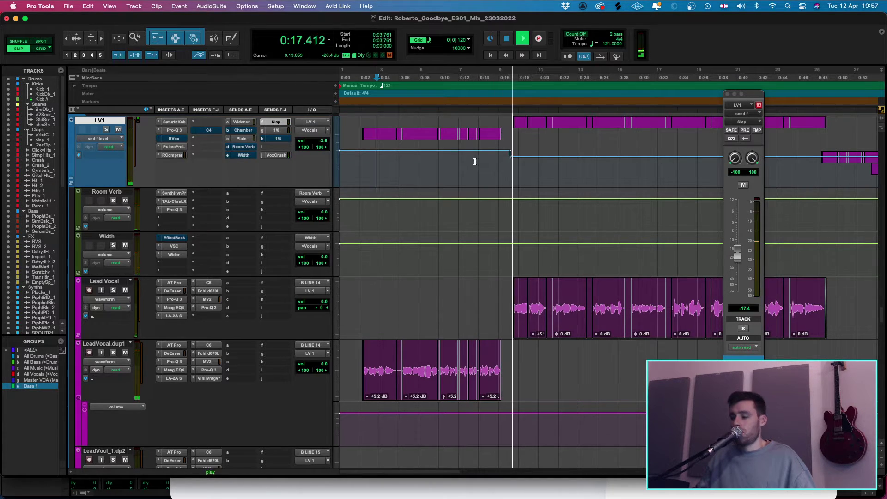
drag(474, 161, 477, 163)
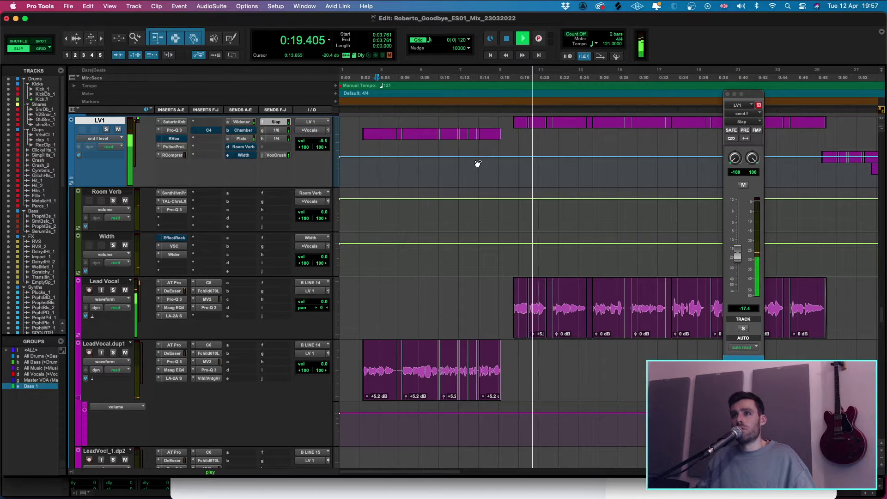
key(space)
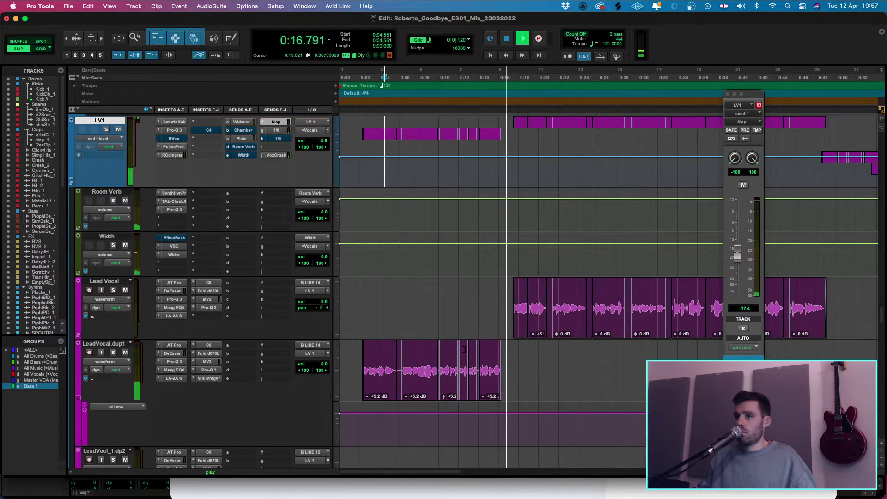
- Duplicate the LeadVocal.dup1 track once with its inserts, sends and group assignments, without its playlists or automation
click(104, 343)
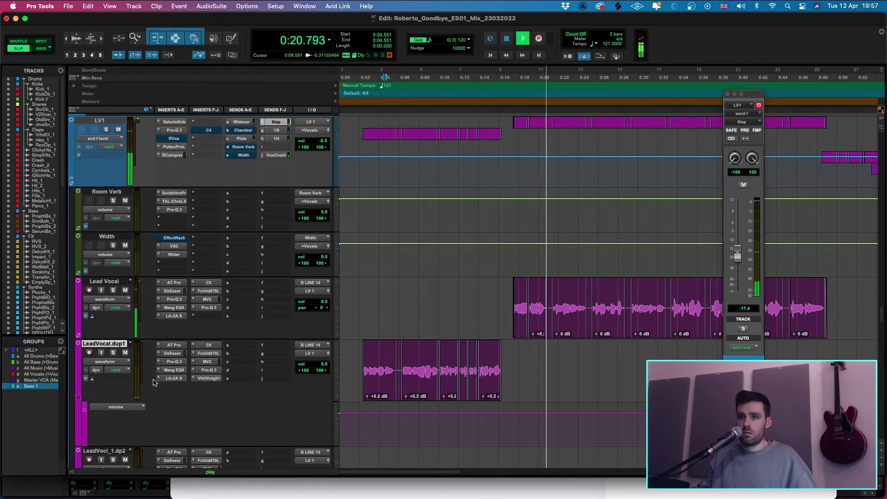
key(space)
click(77, 398)
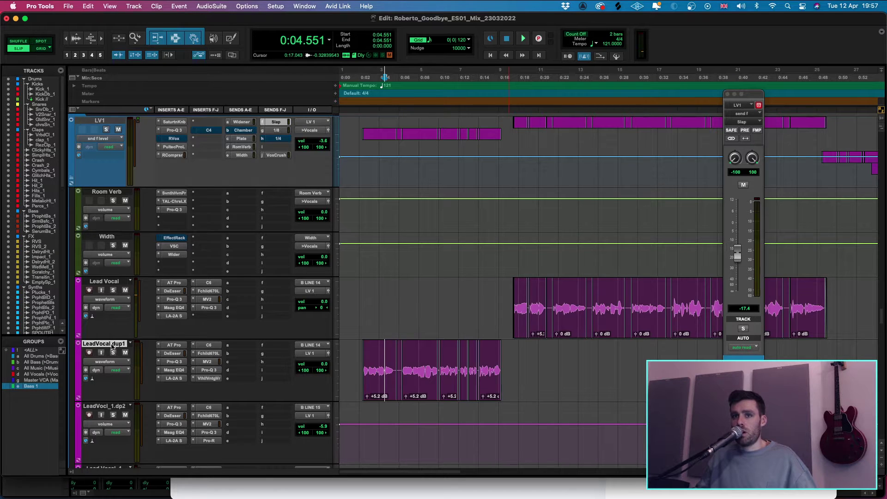
right_click(112, 345)
click(137, 475)
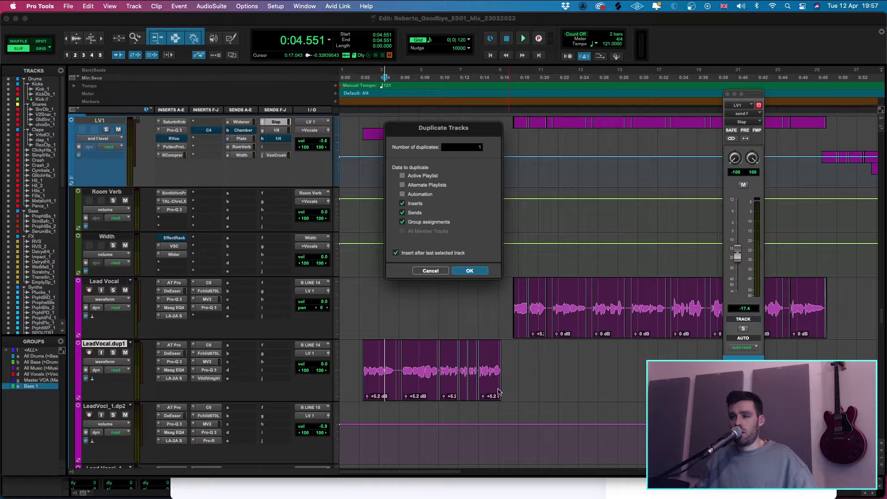
key(Return)
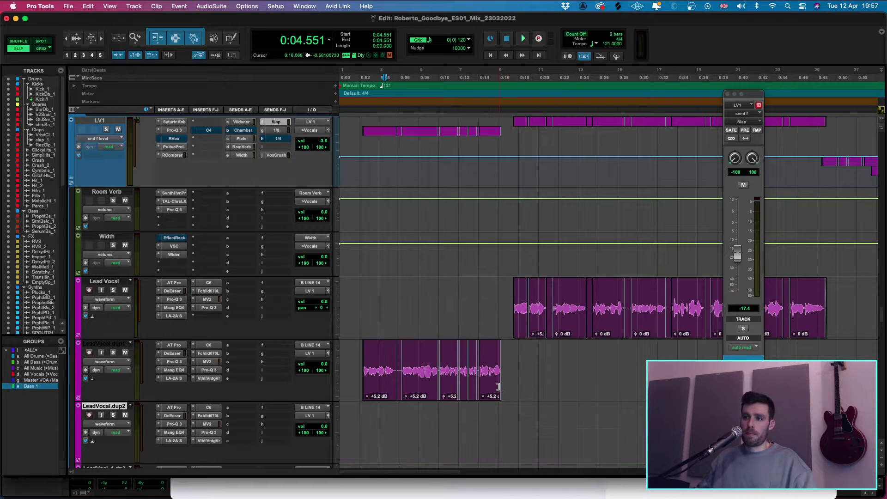
- Copy the last intro vocal word at about 0:15.5 from LeadVocal.dup1 onto LeadVocal.dup2 and play back from just before it
key(super+bracketright)
key(space)
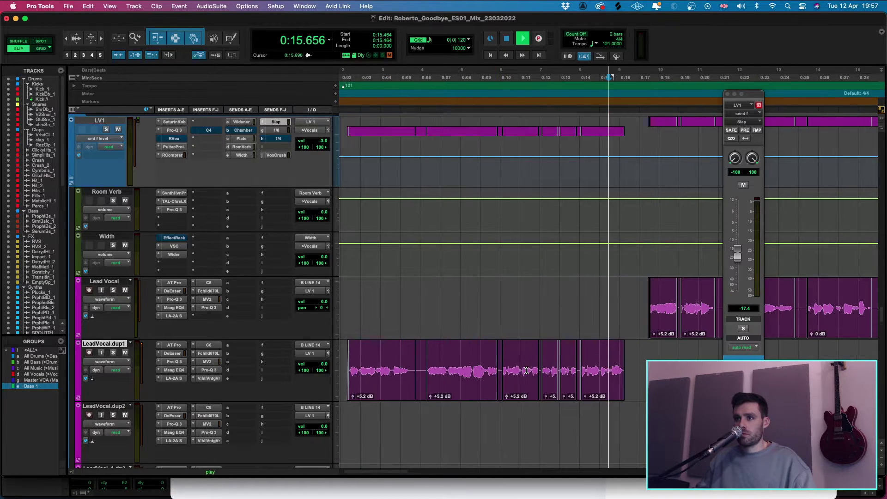
key(super+bracketright)
key(super+bracketright)
drag(572, 369, 476, 406)
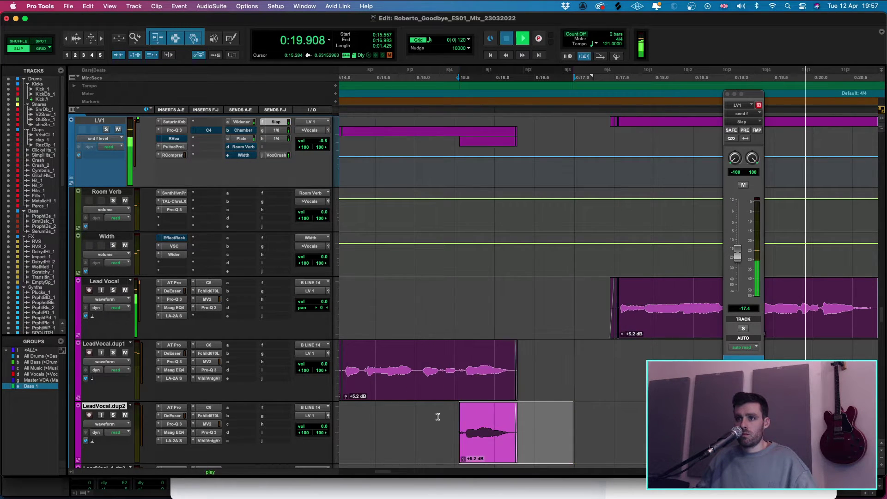
click(435, 432)
key(space)
key(space)
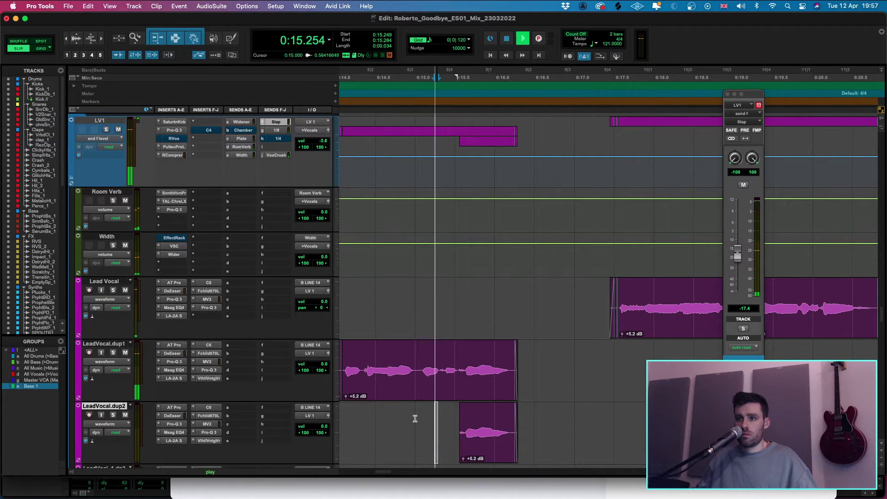
key(space)
- Remove the DeEsser from LeadVocal.dup2 and shift the remaining plug-ins up, leaving an empty insert before ValhallaVintageVerb
scroll(206, 287, down, 5)
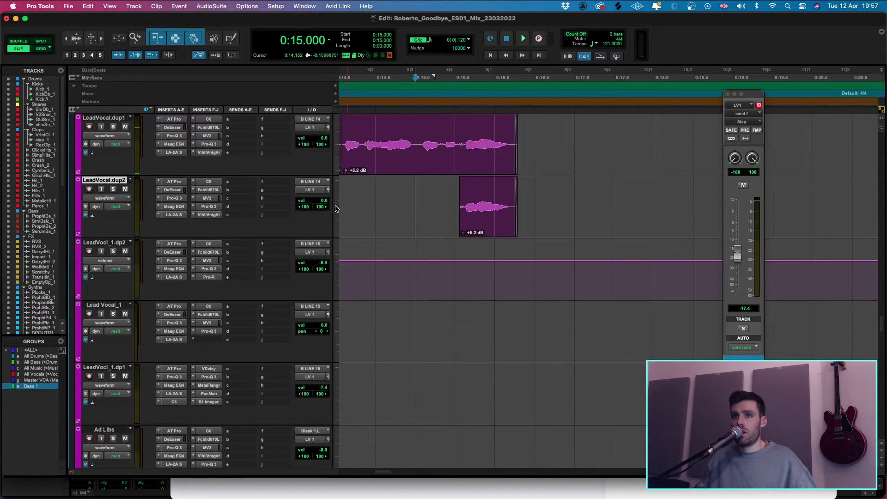
click(159, 191)
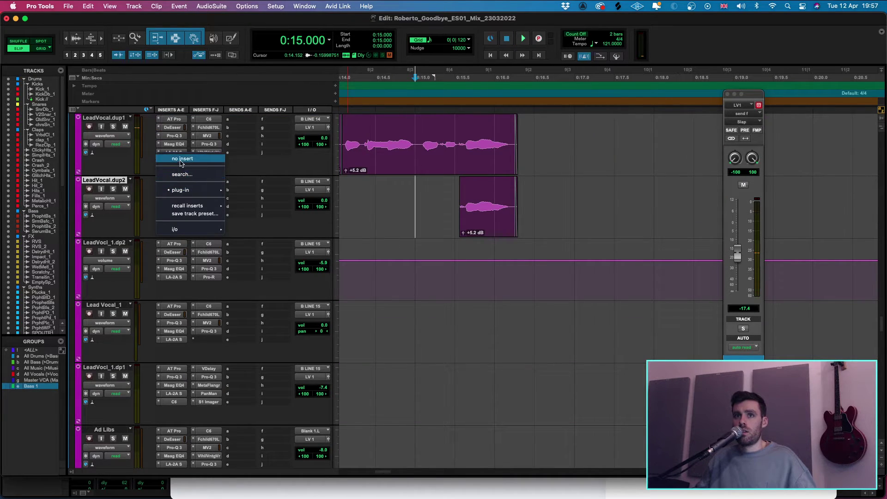
click(173, 198)
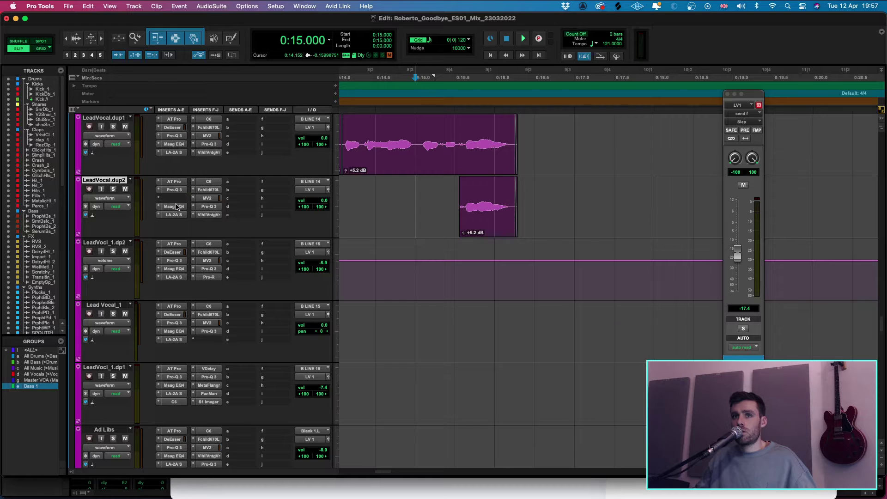
click(176, 206)
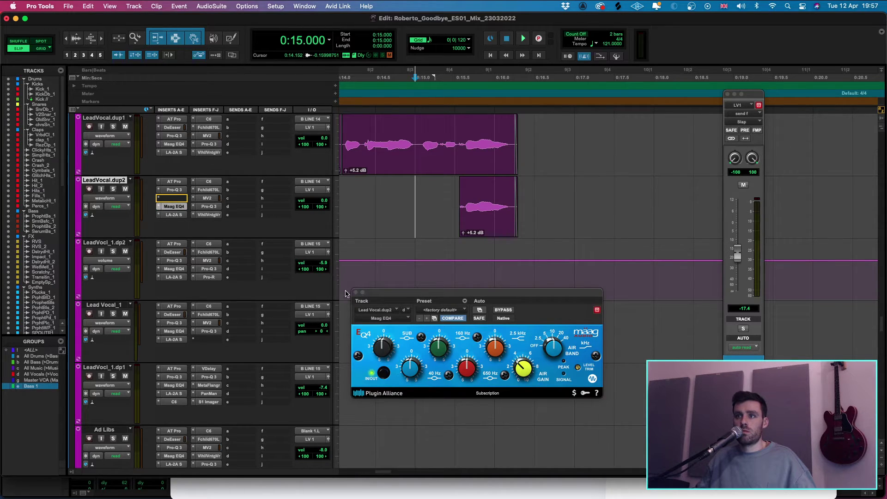
drag(174, 205, 173, 198)
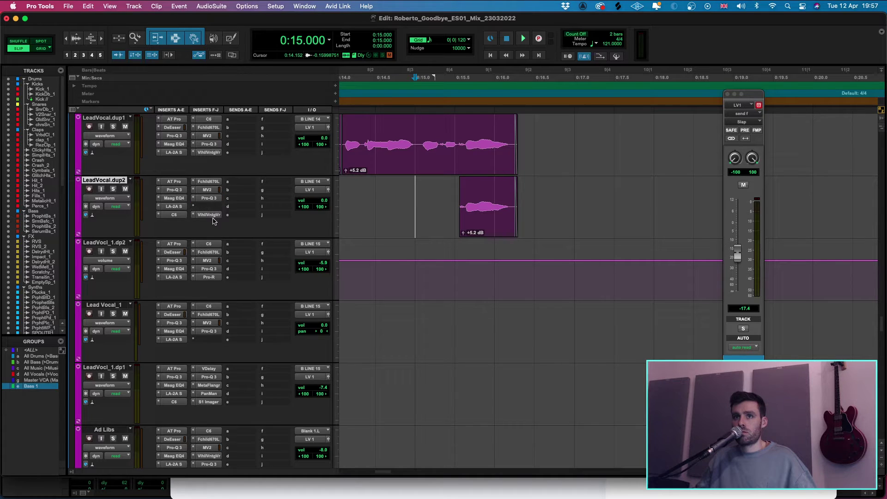
- Bypass the ValhallaVintageVerb on LeadVocal.dup2 and insert ValhallaDelay (mono/stereo) in the empty slot before it
click(192, 216)
click(209, 212)
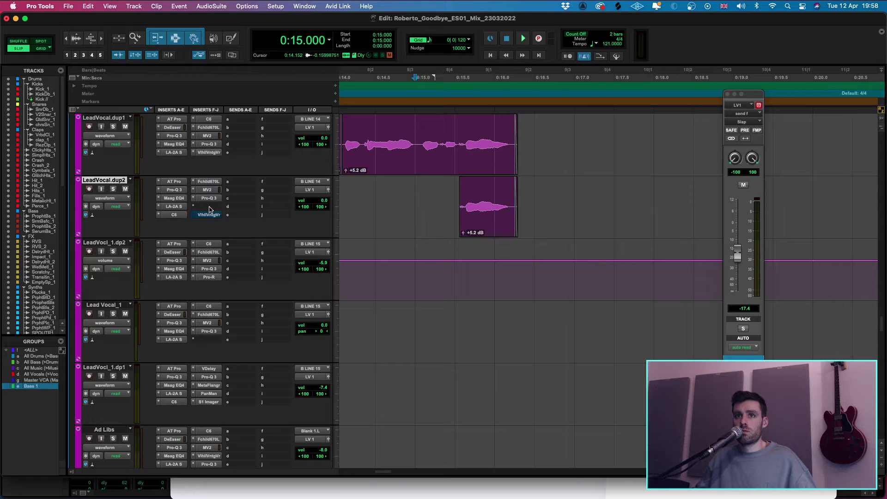
click(209, 208)
text(valha)
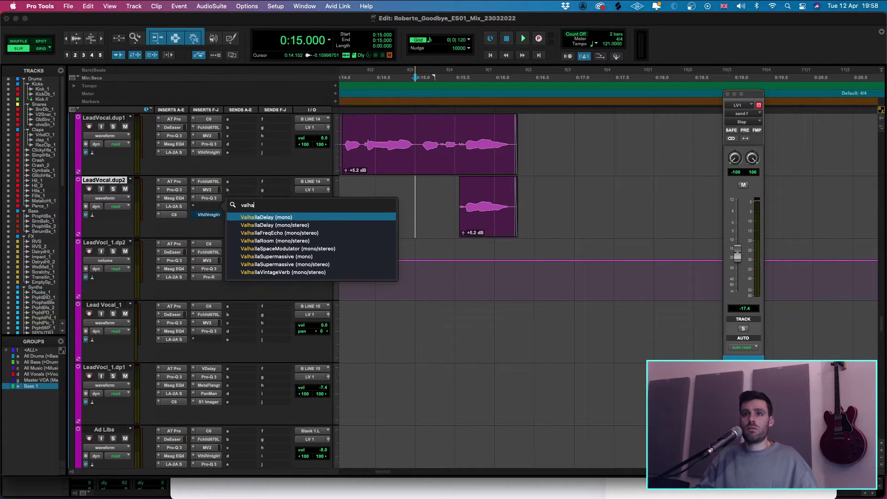
click(286, 225)
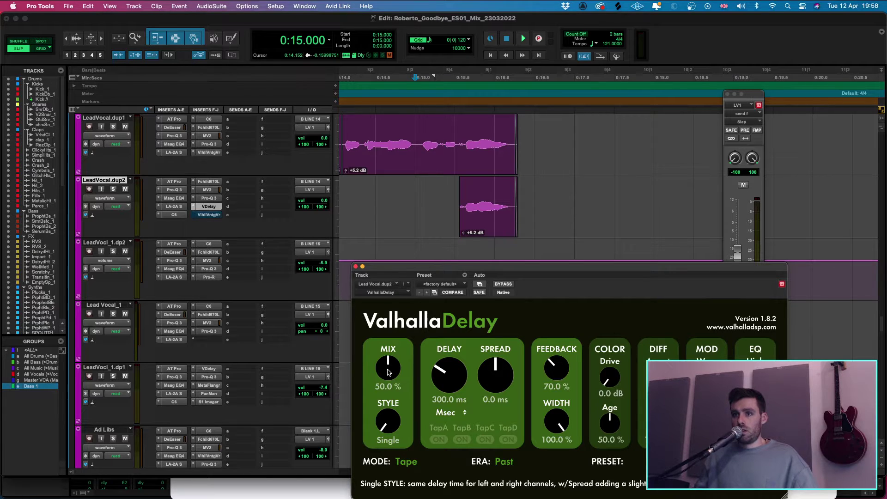
- Set ValhallaDelay's style to Dual, both delay times to 1/4 note and the feedback to 42%
drag(391, 436, 390, 395)
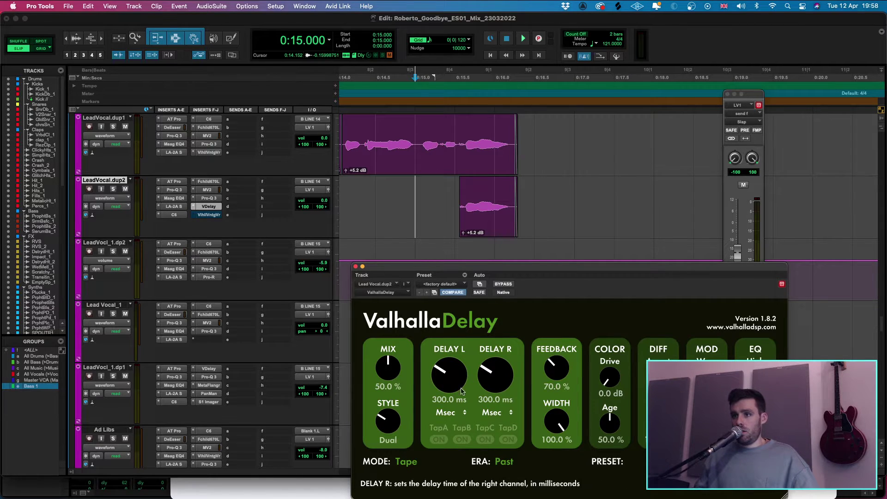
click(438, 413)
click(447, 431)
click(494, 412)
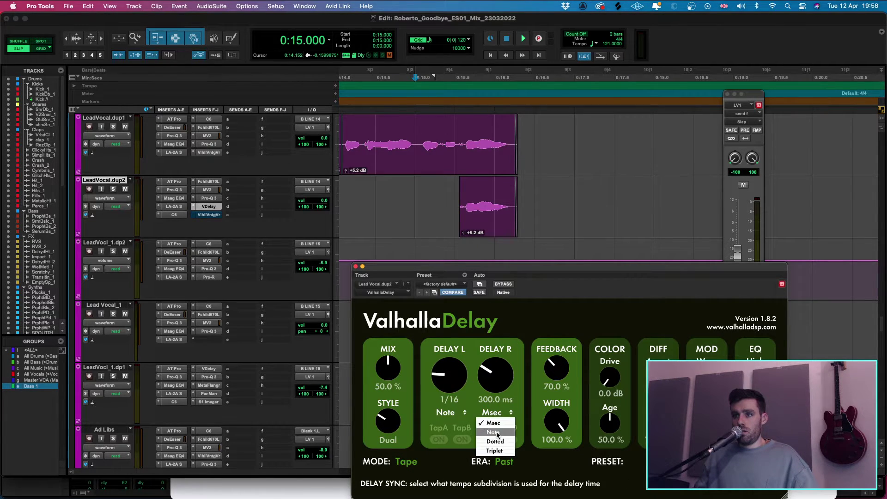
click(494, 432)
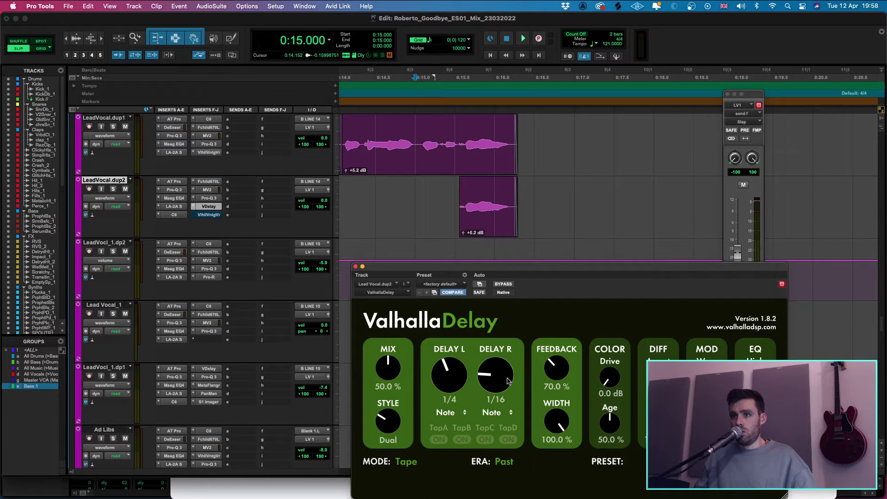
drag(508, 379, 508, 367)
drag(555, 383, 554, 387)
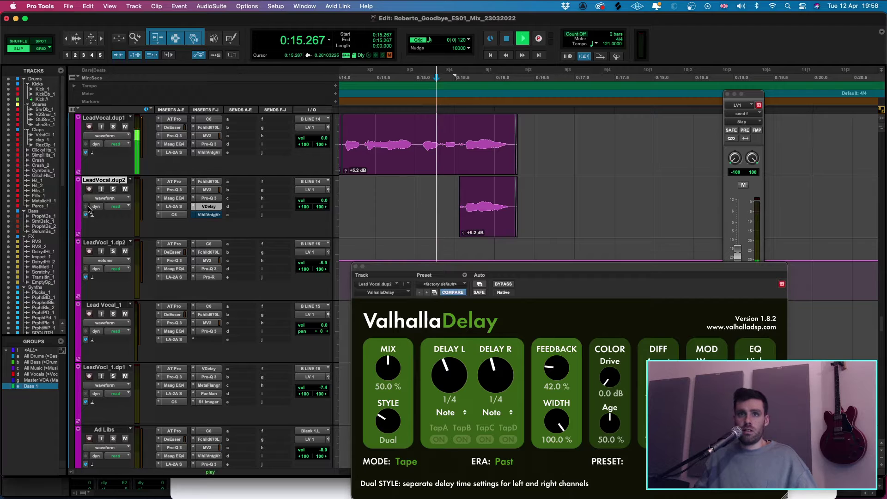
- Audition the delayed word, set the delay's mix to 100% and LeadVocal.dup2's volume to -9.2 dB
key(space)
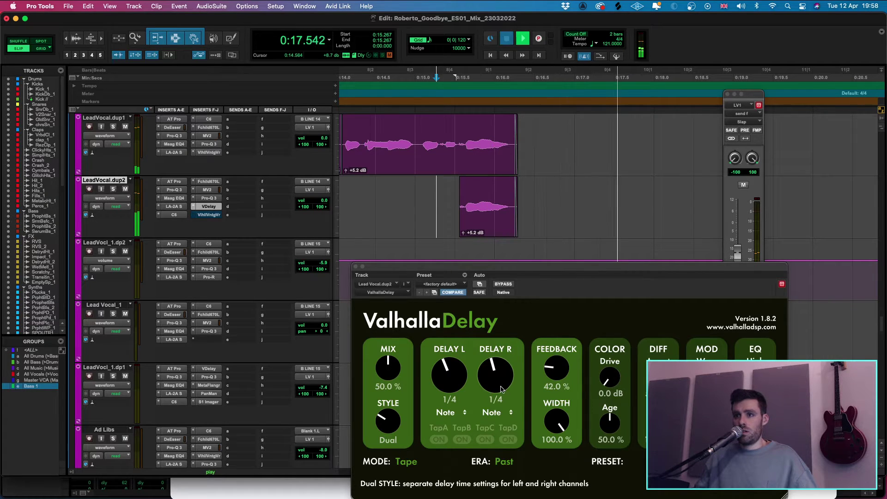
key(space)
drag(388, 369, 388, 342)
key(space)
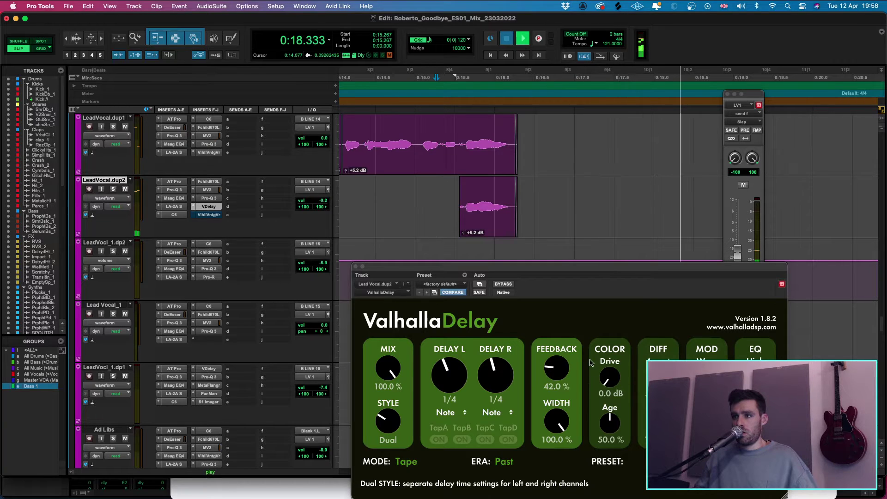
- Replay the delayed word and set ValhallaDelay's Drive to 11.7 dB
key(space)
key(space)
drag(609, 377, 620, 277)
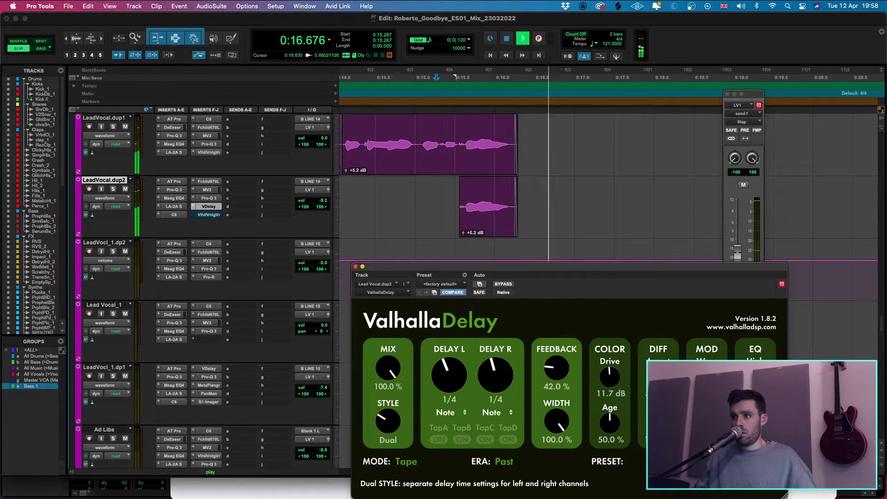
key(space)
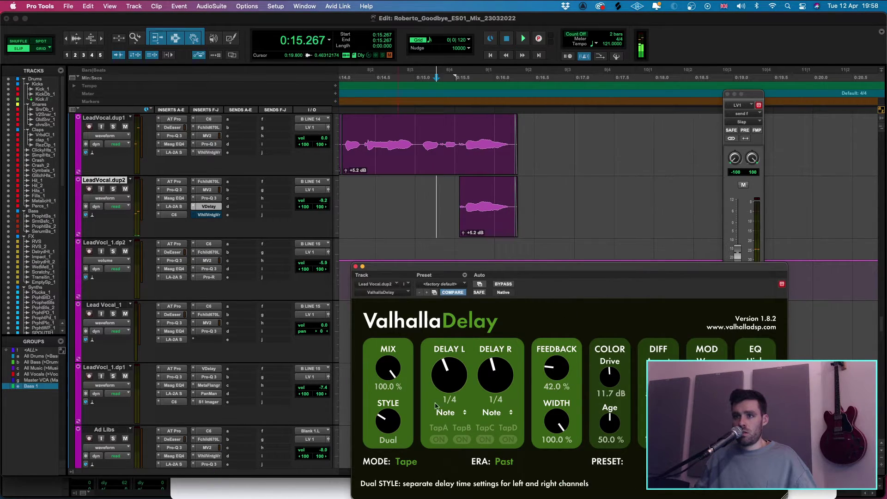
- Set both ValhallaDelay times to 1/2 note and replay the vocal from about 0:14.1
key(space)
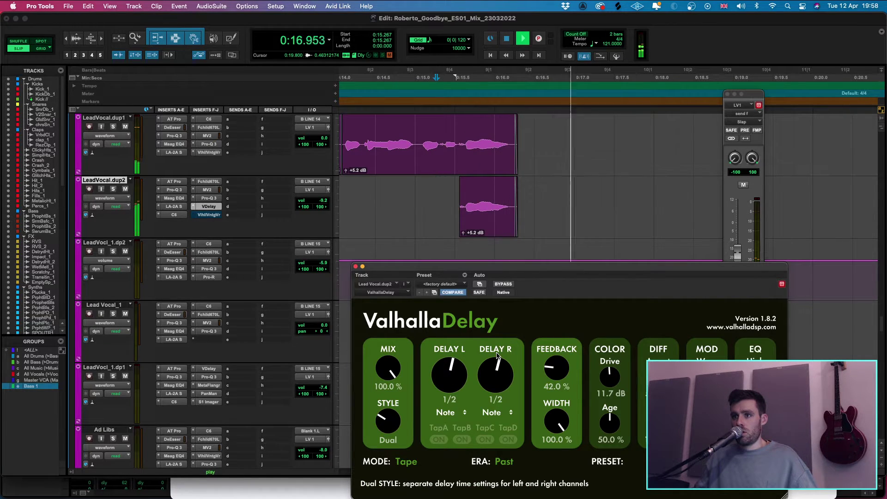
click(346, 191)
key(space)
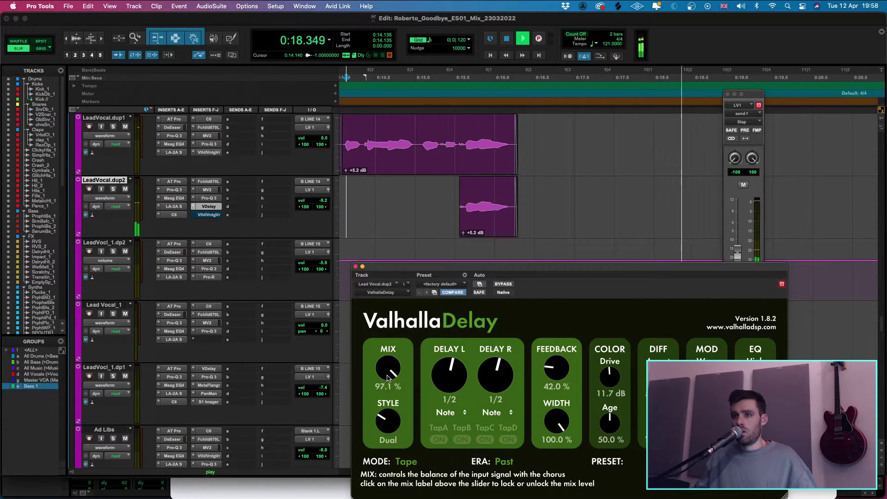
- Set ValhallaDelay's mix to 22.4% and replay the end of the intro vocal
drag(388, 368, 379, 464)
key(space)
key(space)
scroll(386, 226, left, 8)
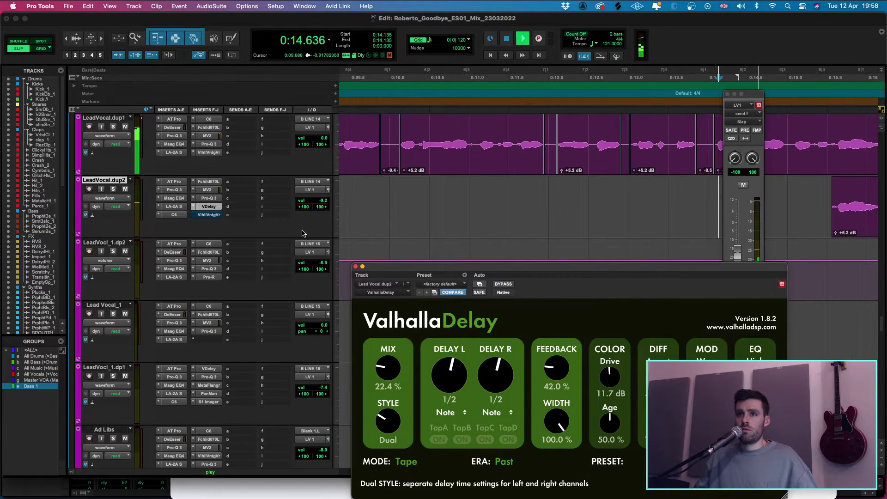
- Replay the end of the intro vocal from about 0:14.1 and set LeadVocal.dup2's volume to -5.9 dB
key(r)
key(r)
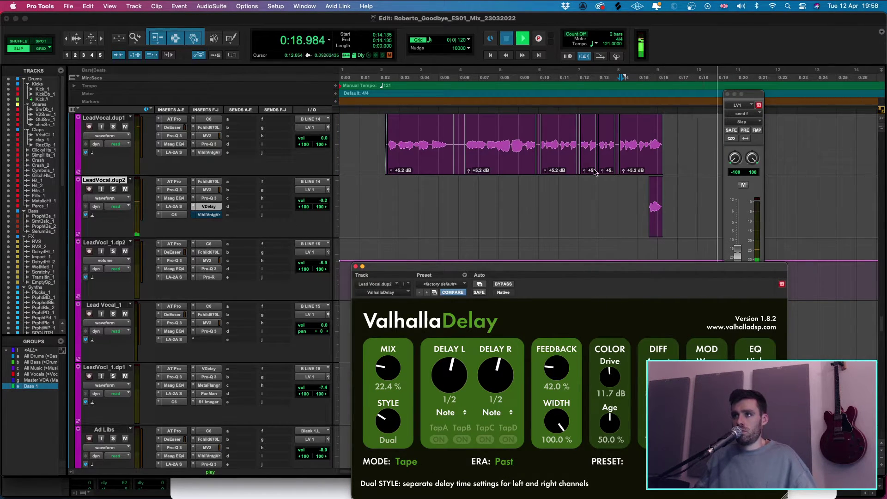
key(space)
click(619, 195)
key(space)
drag(314, 200, 321, 208)
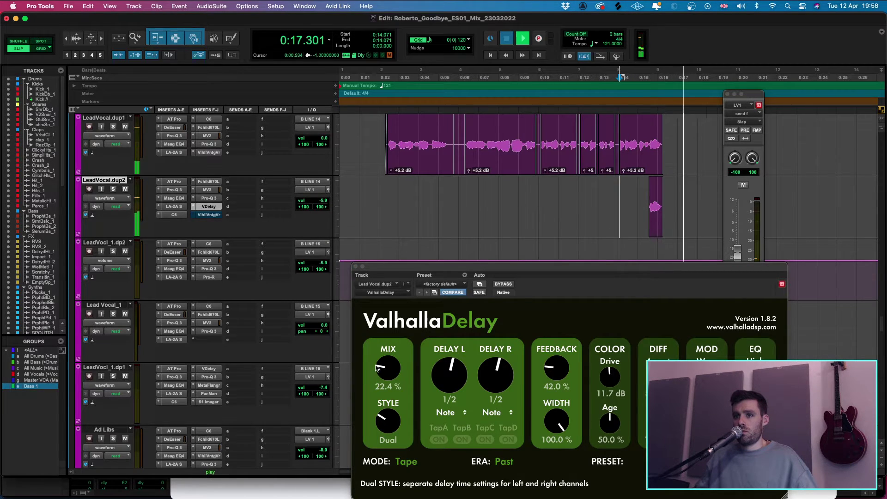
- Set ValhallaDelay's mix to 100% and its feedback to 40.8% while replaying the delayed word
key(space)
key(space)
click(711, 355)
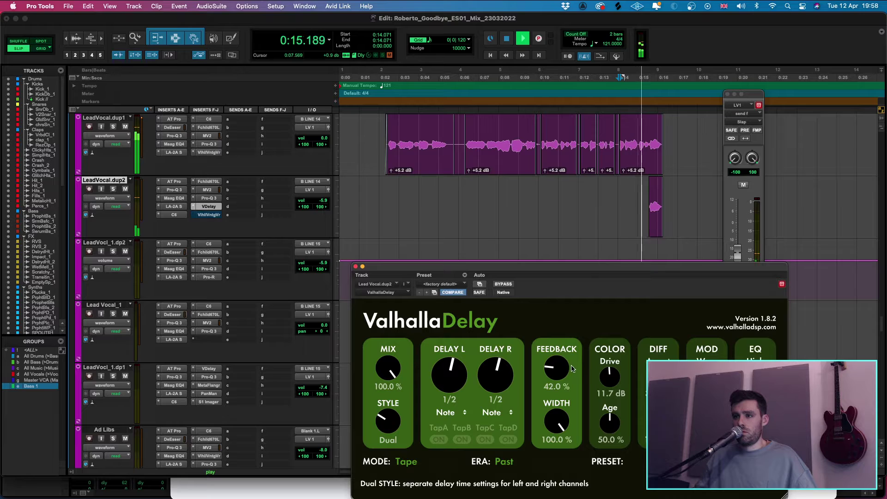
drag(572, 368, 567, 370)
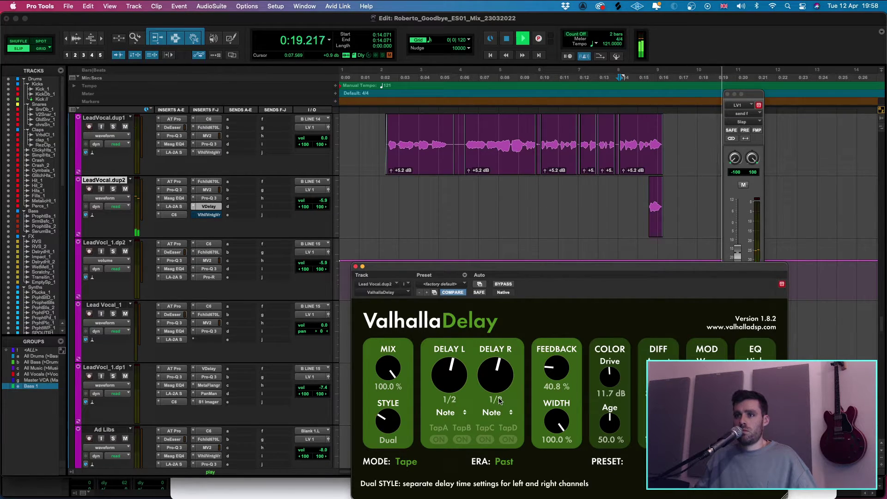
- Set both ValhallaDelay times to 1/1 note and switch the delay mode to Ghost
drag(502, 370, 504, 367)
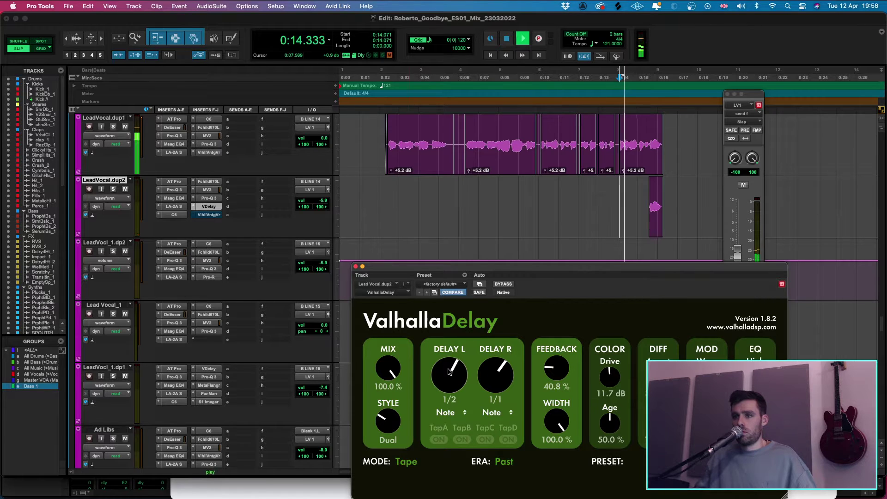
drag(449, 371, 449, 368)
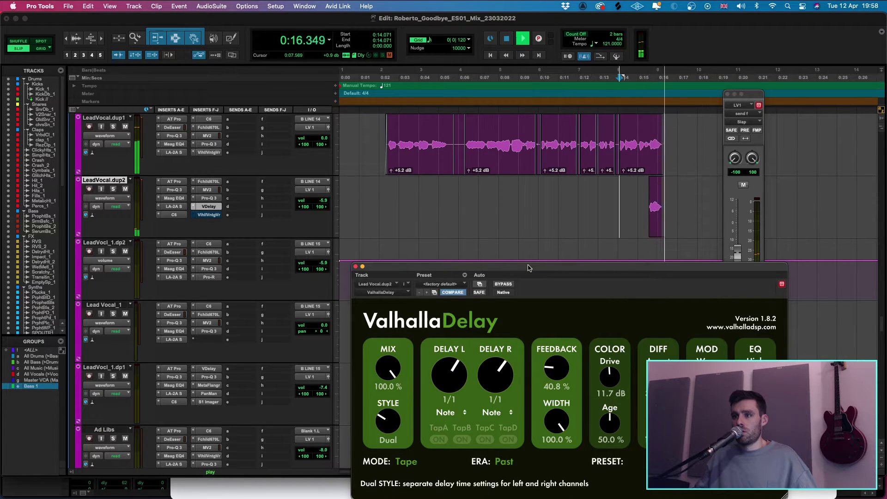
click(406, 461)
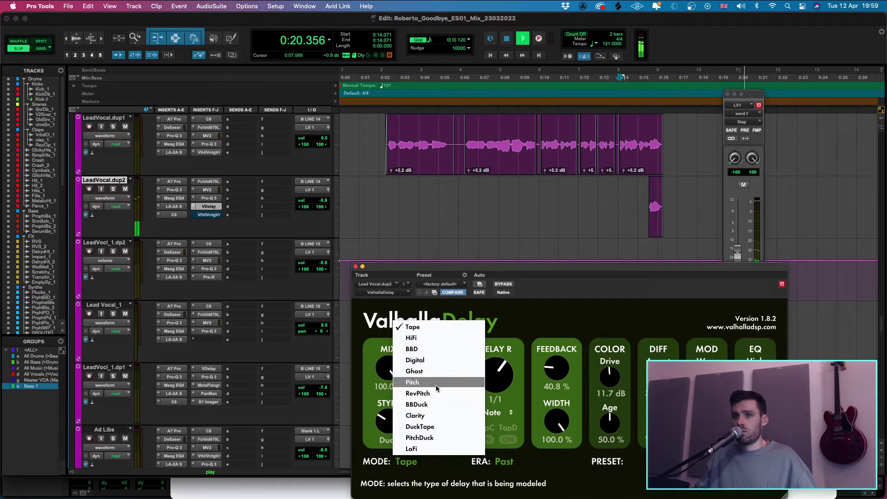
click(428, 372)
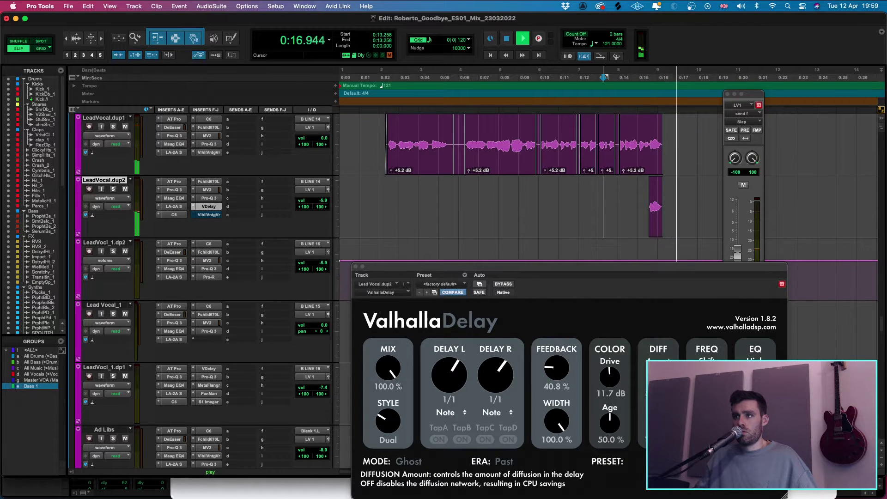
- Set LeadVocal.dup2's volume to -7.2 dB and replay the intro vocal from about 0:12.8
drag(322, 203, 336, 235)
key(space)
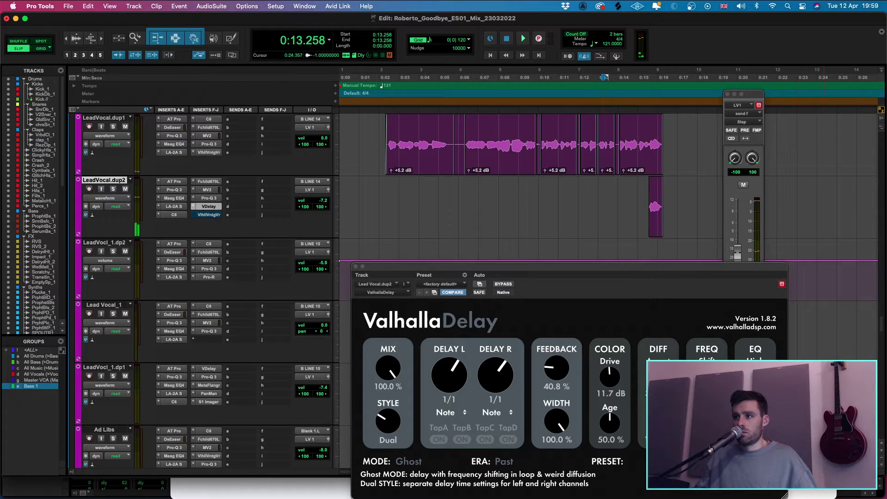
click(537, 190)
key(space)
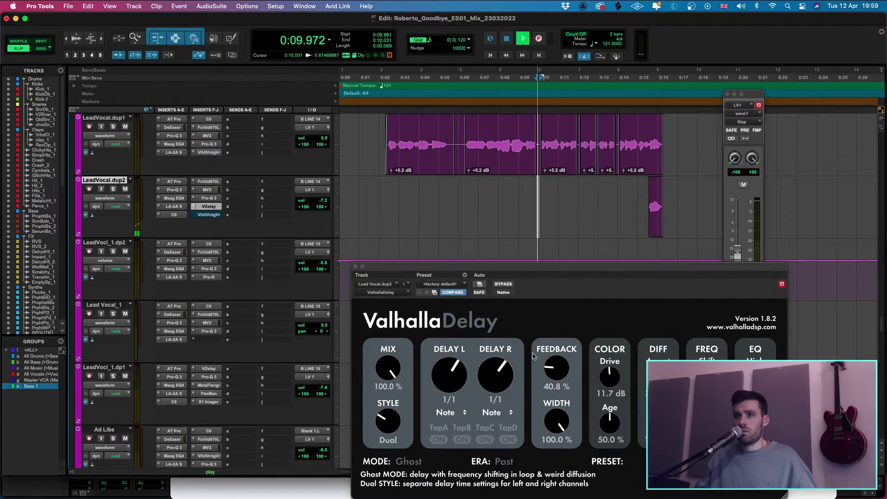
click(593, 188)
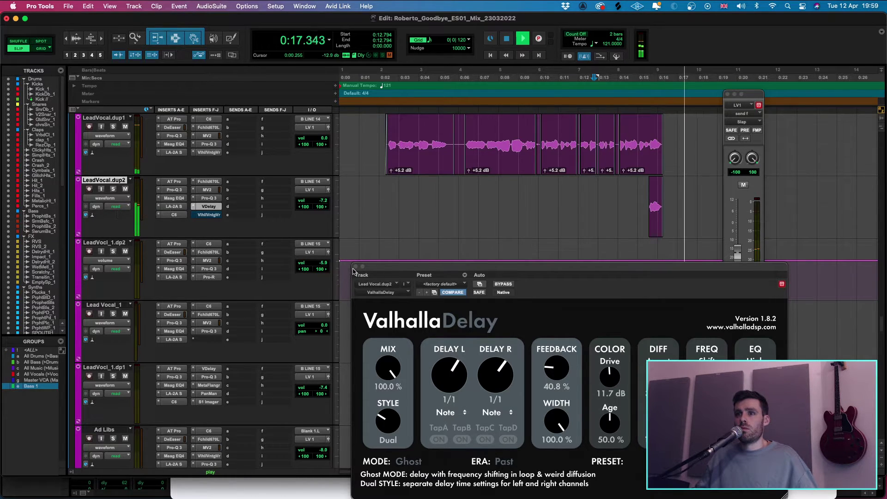
- Set both ValhallaDelay times to 1/2 note and replay the delayed word
drag(497, 376, 451, 386)
key(space)
key(space)
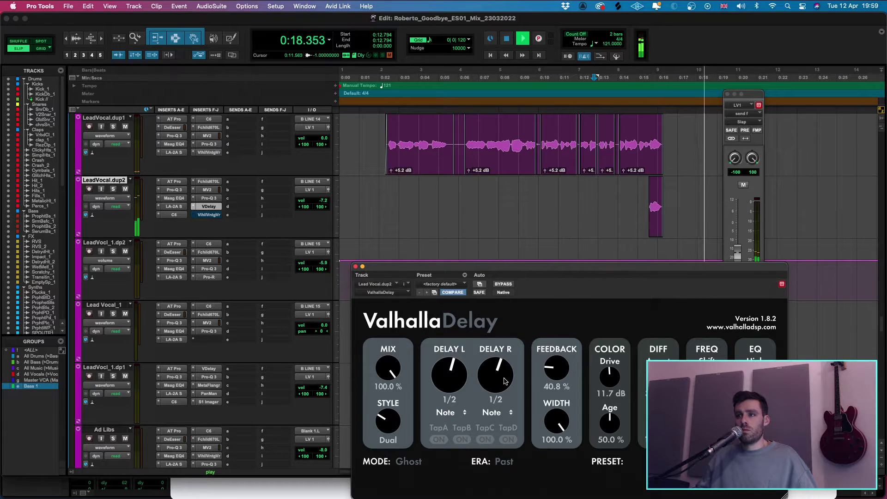
- Try ValhallaDelay's feedback at 0%, set it to 31.0% and replay the vocal
drag(552, 373, 552, 406)
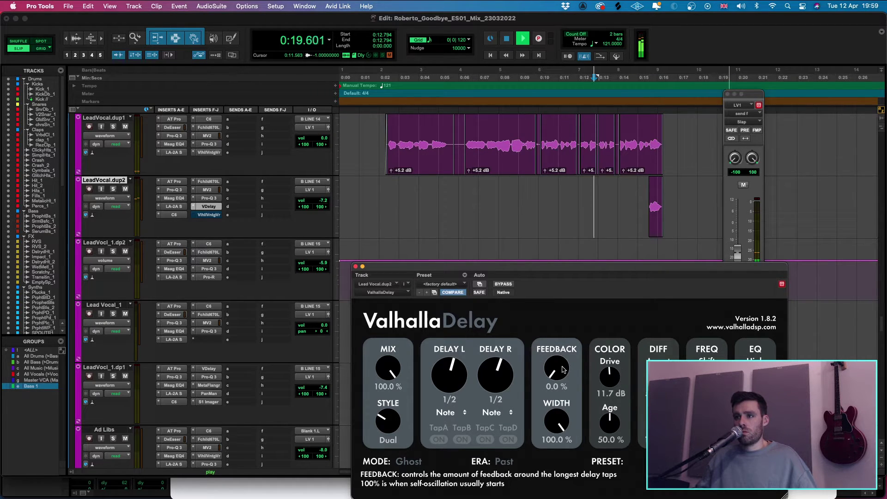
drag(560, 375, 566, 351)
key(space)
key(space)
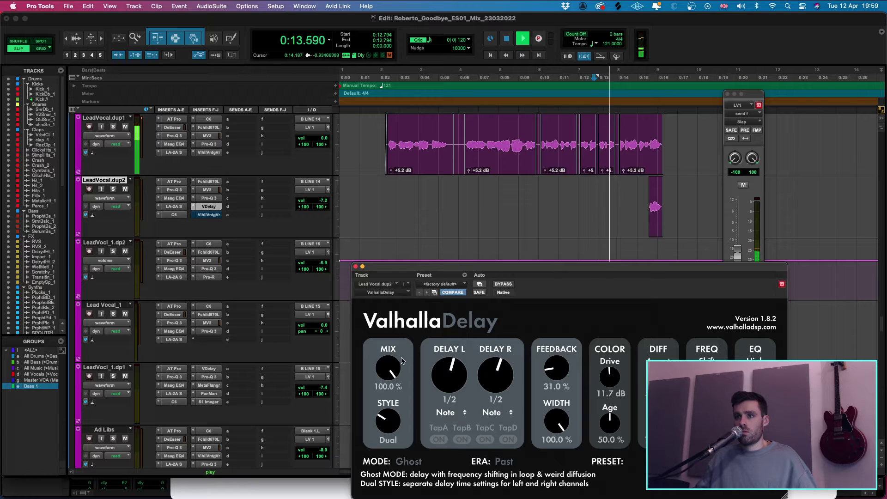
- Audition the delayed word with the existing ValhallaVintageVerb on LeadVocal.dup2, and remove that reverb from the track
click(322, 201)
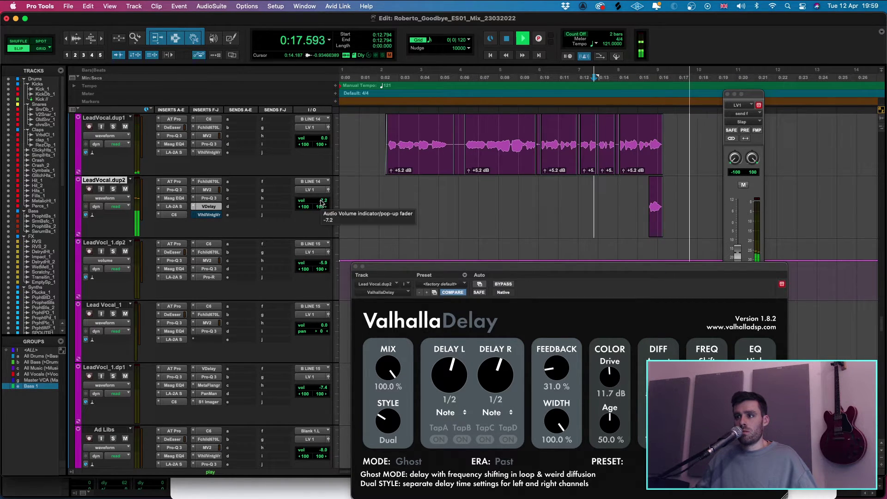
click(209, 206)
click(208, 215)
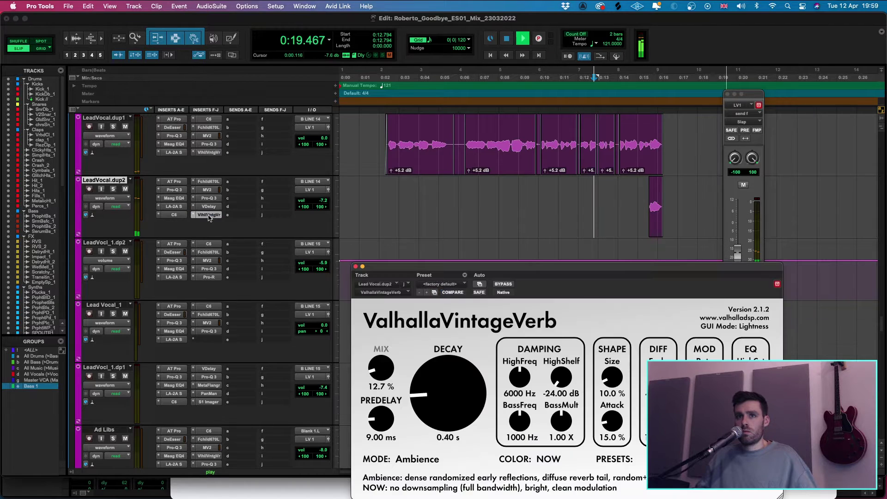
key(space)
key(space)
click(194, 216)
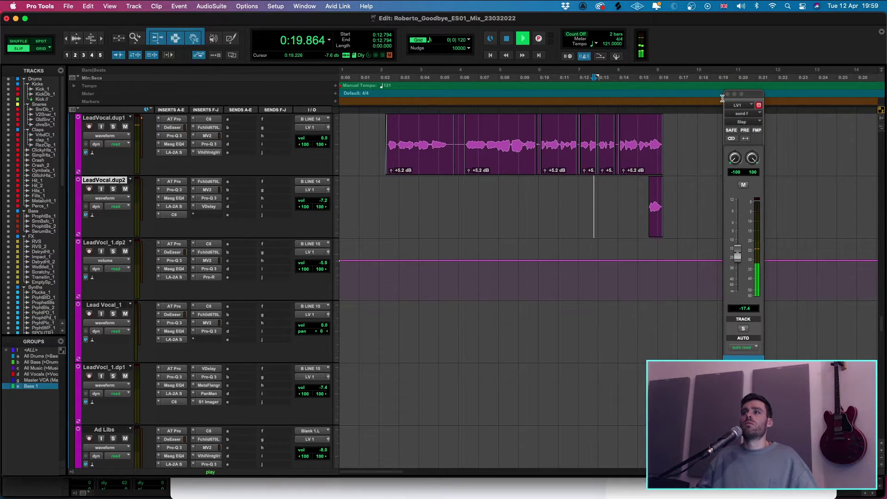
- Insert a new stereo ValhallaVintageVerb after the delay on LeadVocal.dup2
click(207, 218)
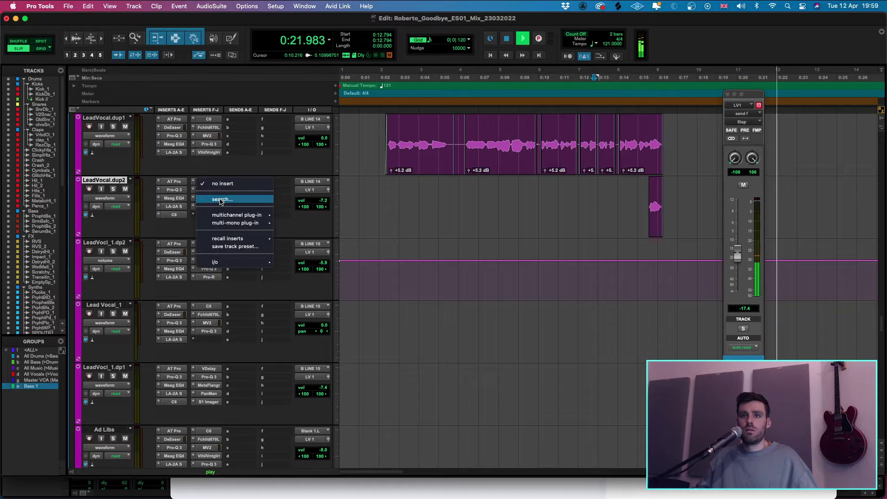
click(217, 199)
text(va)
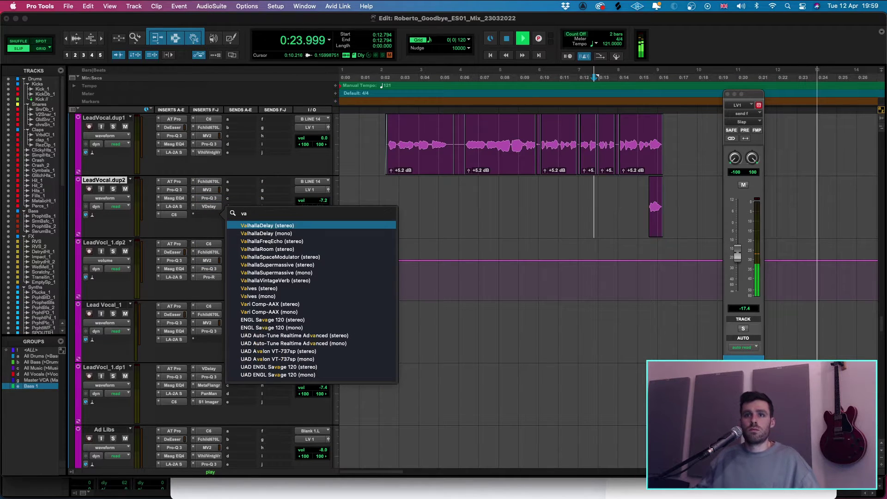
key(Down)
key(Down)
click(286, 280)
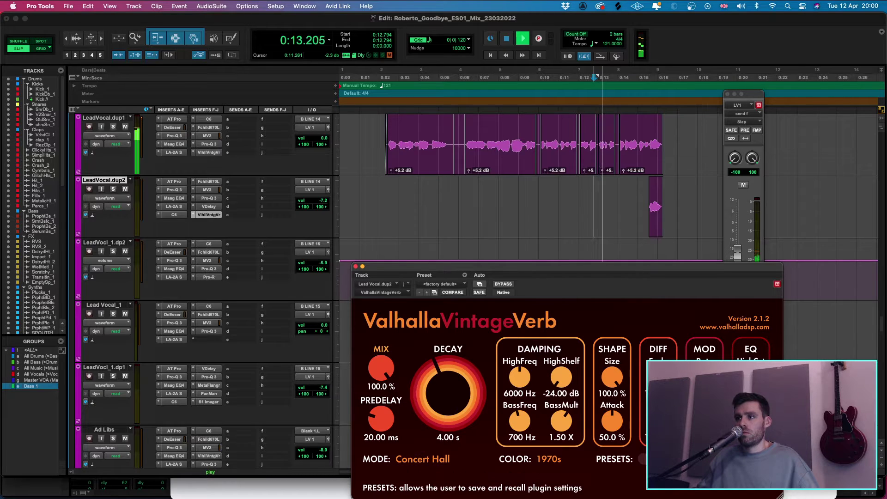
- Try a Concert Hall preset in ValhallaVintageVerb, and load a Chaotic Hall preset with a 5.26 s decay instead
click(642, 459)
mouse_move(665, 376)
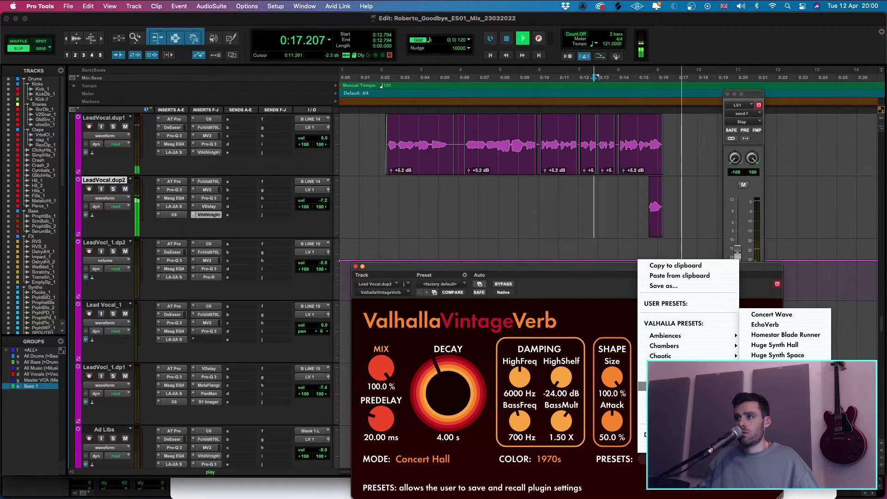
click(771, 314)
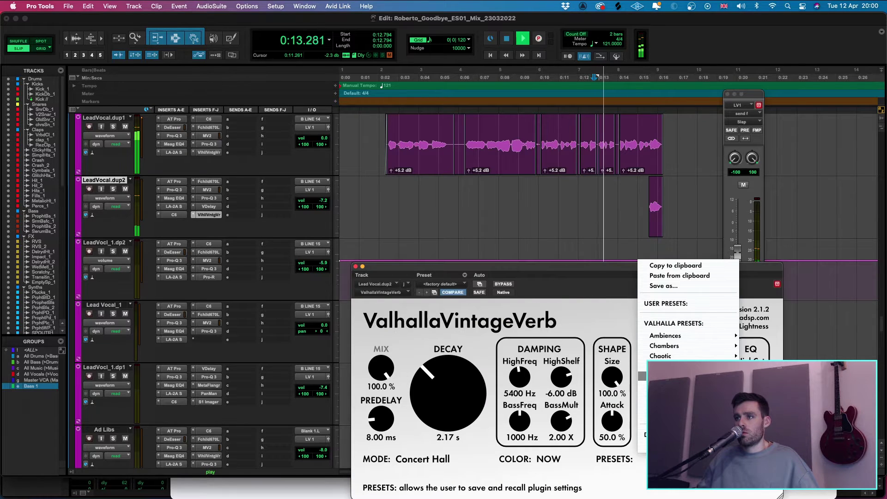
mouse_move(665, 356)
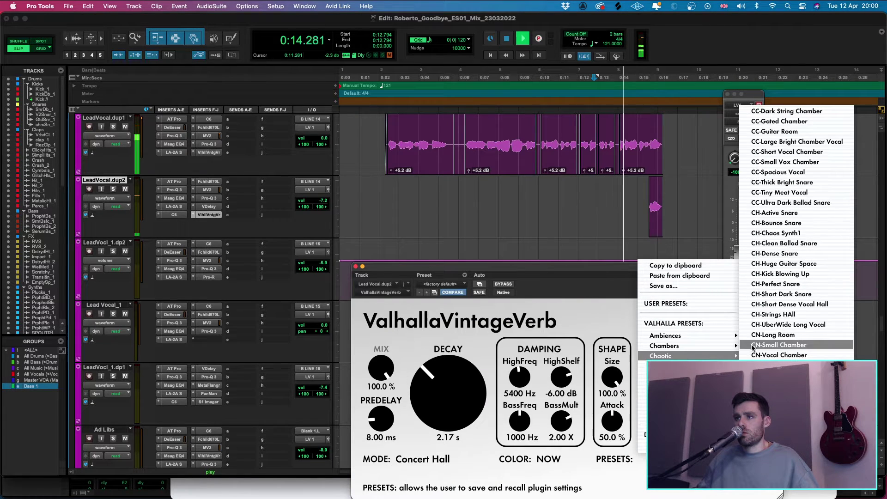
click(775, 233)
- Set ValhallaVintageVerb's mix to 14.5% while the delayed word plays
scroll(448, 393, down, 5)
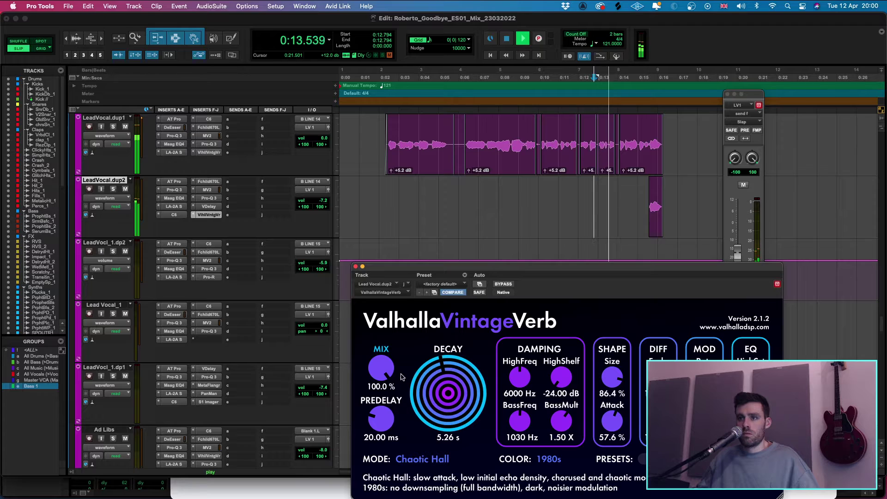
scroll(381, 368, down, 10)
scroll(377, 360, up, 2)
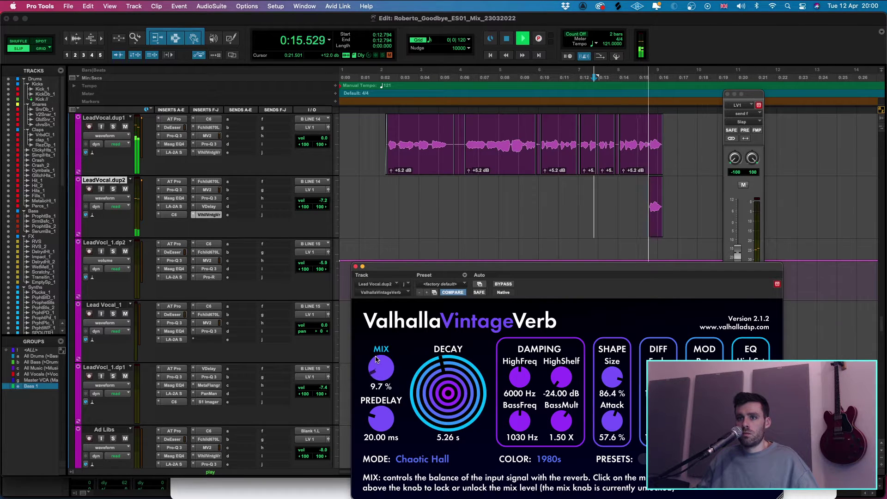
scroll(377, 367, up, 4)
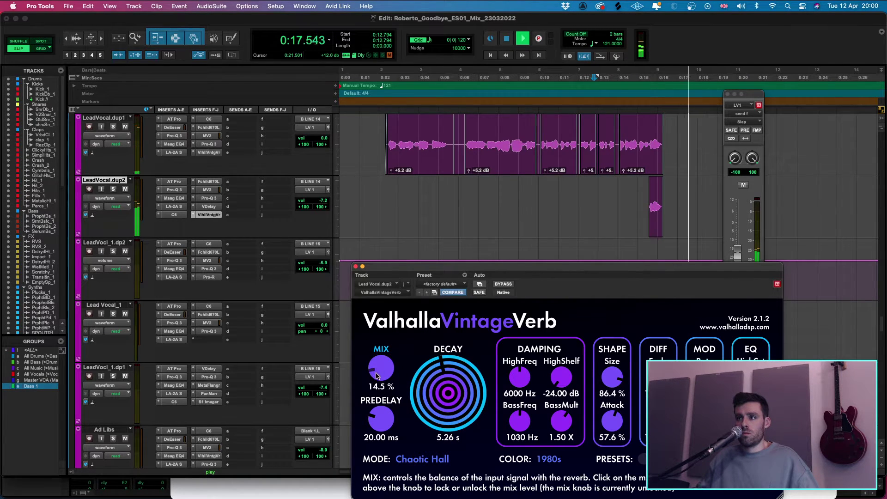
- Compare the word without reverb, and set ValhallaVintageVerb's mix to 17.3% and its predelay to 41.40 ms
key(space)
scroll(380, 369, down, 3)
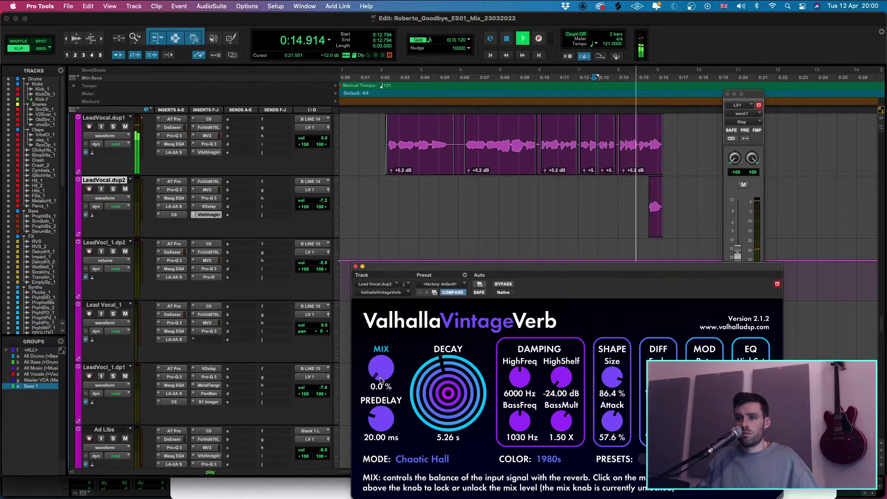
scroll(381, 418, up, 5)
scroll(381, 367, up, 8)
mouse_move(382, 342)
mouse_down()
mouse_move(380, 324)
mouse_move(380, 354)
mouse_up()
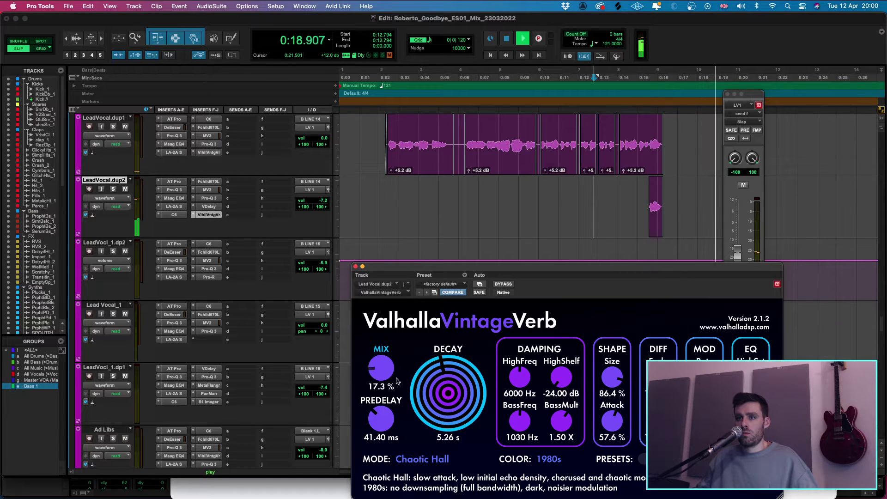
- Set ValhallaVintageVerb's predelay to 103.28 ms and its mix to 0.0%, replay the word and stop playback
key(space)
mouse_move(383, 419)
mouse_down()
mouse_move(385, 402)
mouse_move(375, 396)
mouse_move(380, 341)
mouse_move(381, 406)
mouse_up()
key(space)
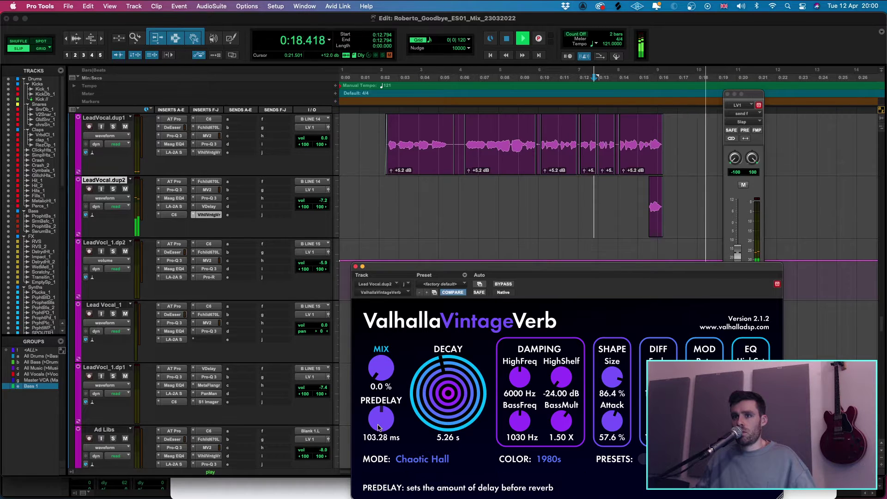
key(space)
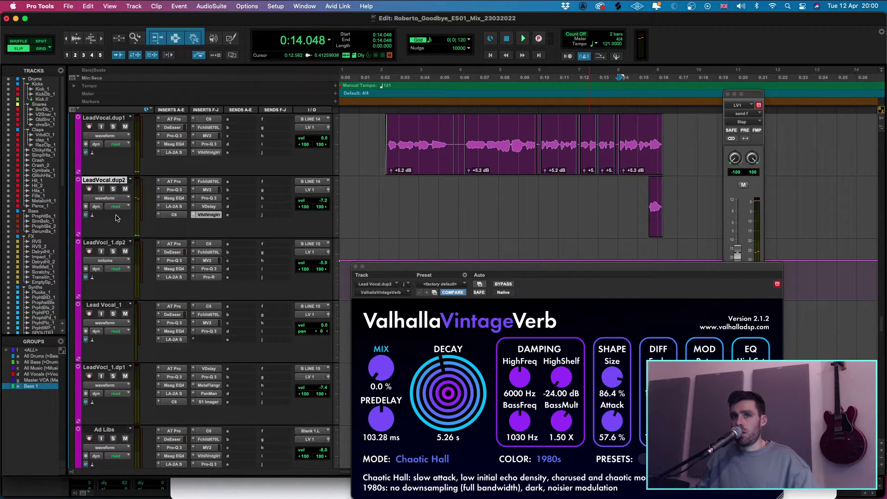
- Enable automation for ValhallaVintageVerb's Mix parameter on LeadVocal.dup2
click(477, 285)
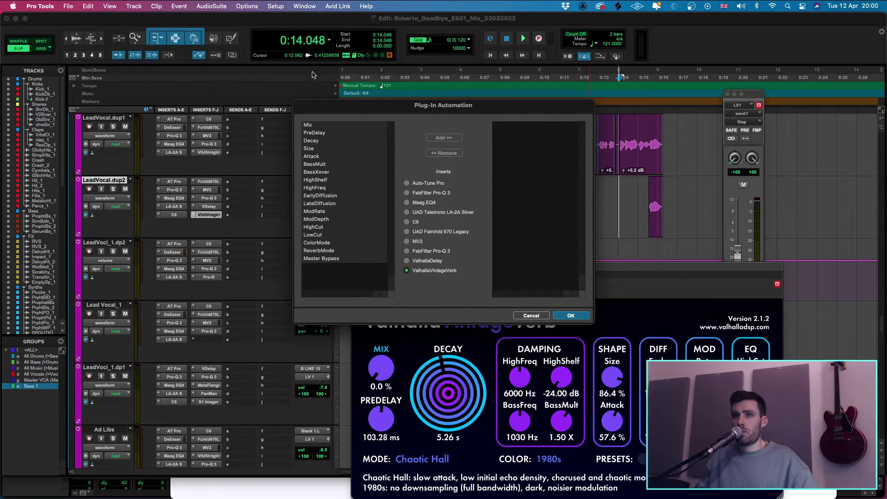
click(321, 126)
click(443, 138)
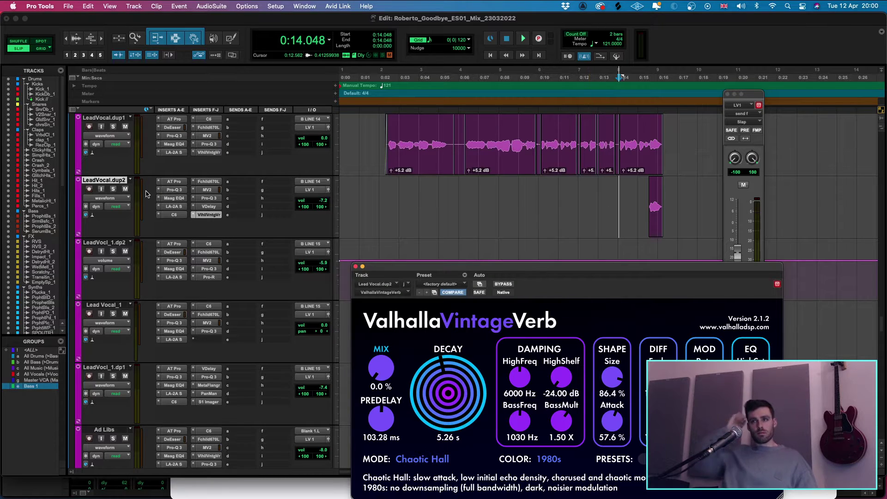
- Switch LeadVocal.dup2's track view from the waveform to the ValhallaVintageVerb Mix automation
click(106, 197)
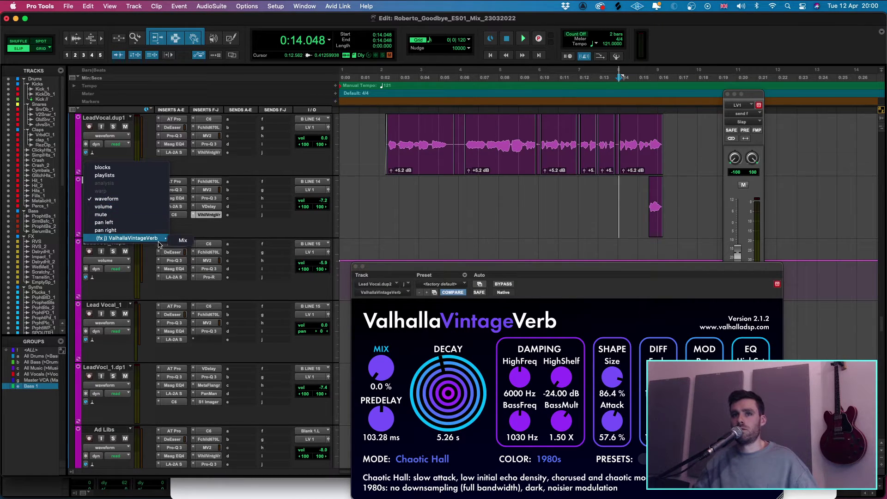
click(193, 241)
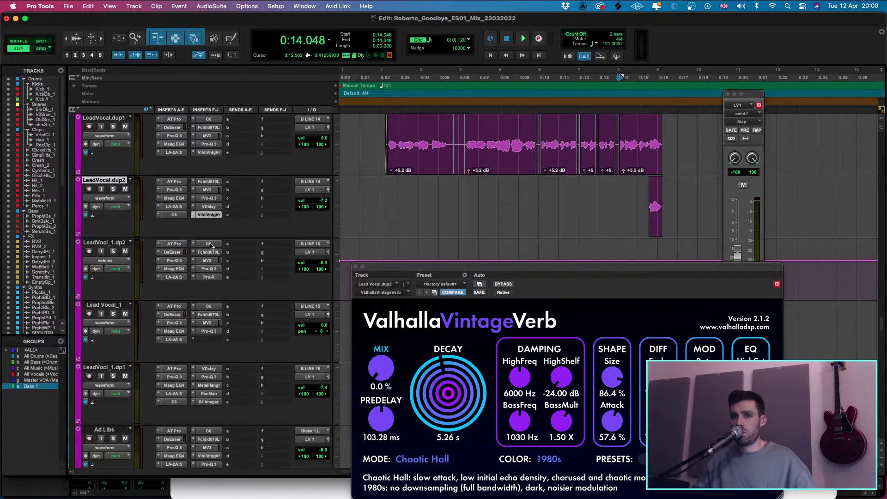
click(125, 217)
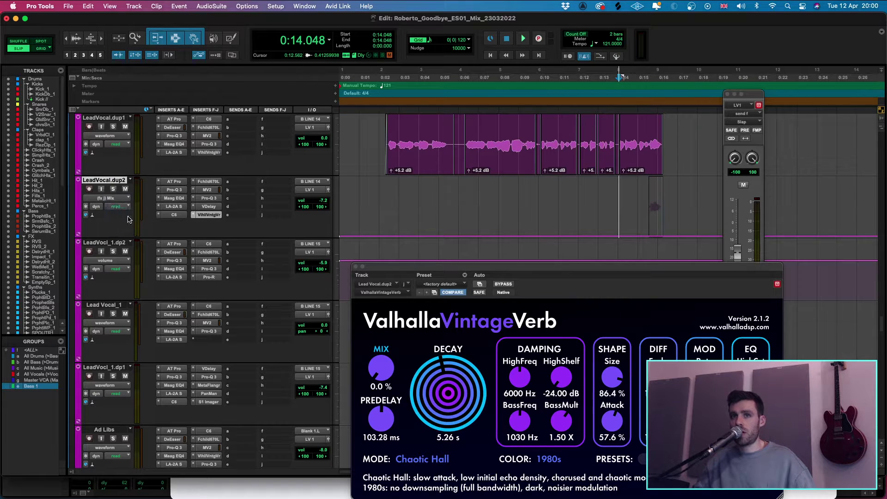
- Set LeadVocal.dup2 to touch automation and record a ValhallaVintageVerb Mix ride that swells after the last word and falls back to 0.0%
click(114, 215)
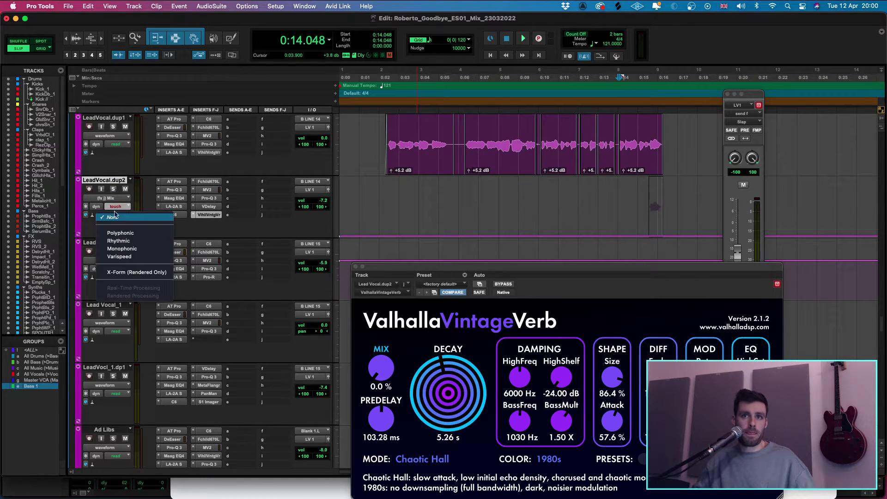
click(622, 195)
key(space)
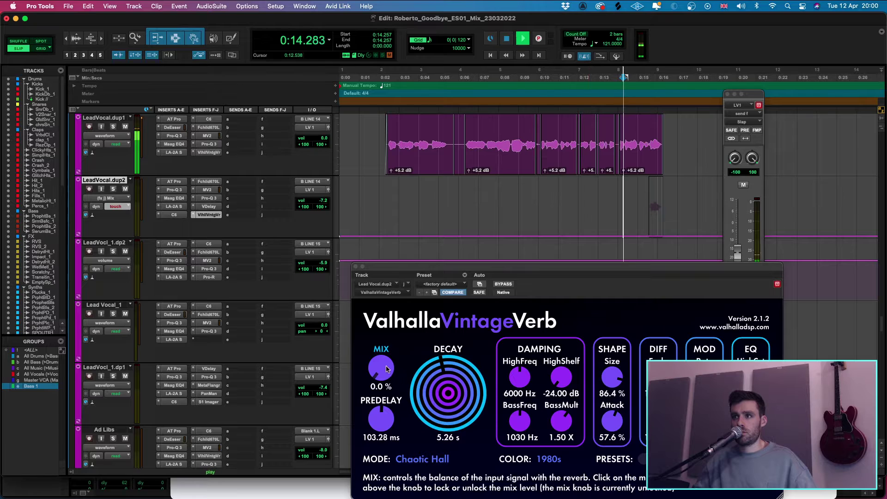
mouse_move(380, 369)
mouse_down()
mouse_move(379, 330)
mouse_move(373, 379)
mouse_up()
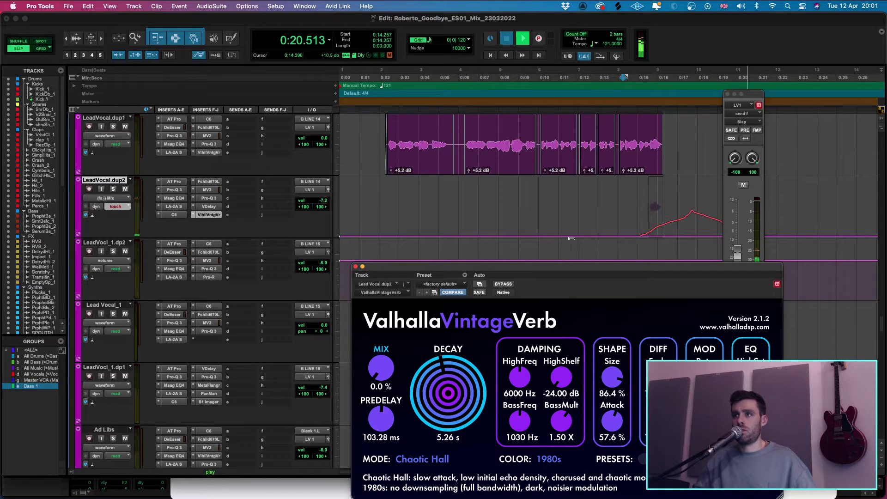
key(space)
- Try another recorded pass of the reverb Mix ride from 0:11.726, and replay it from 0:14.930
click(573, 213)
key(space)
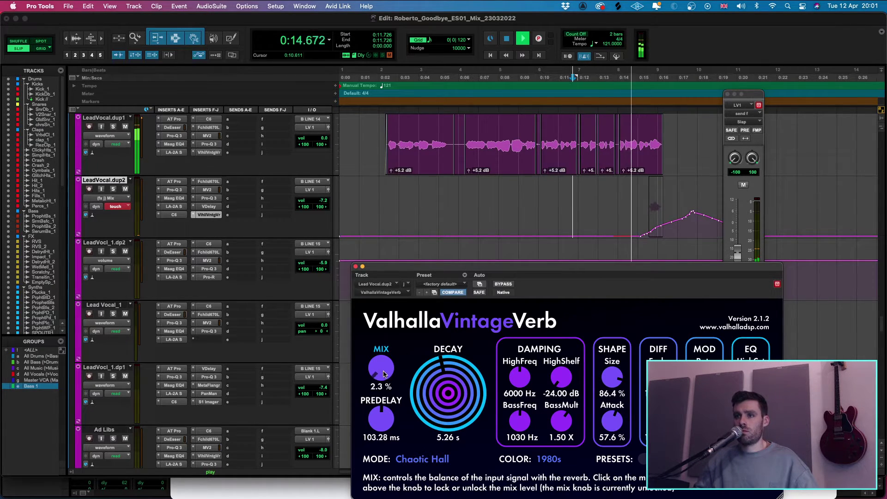
mouse_move(383, 367)
mouse_down()
mouse_move(386, 336)
mouse_move(375, 360)
mouse_up()
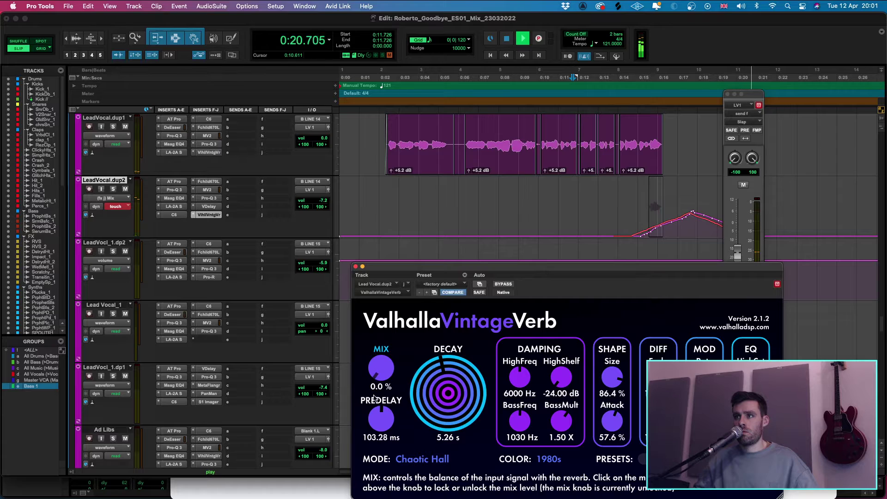
key(space)
click(635, 208)
key(space)
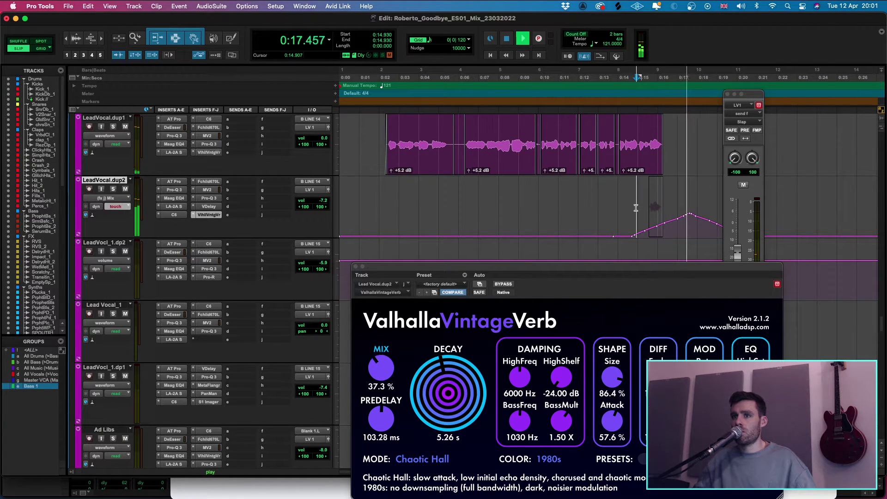
key(space)
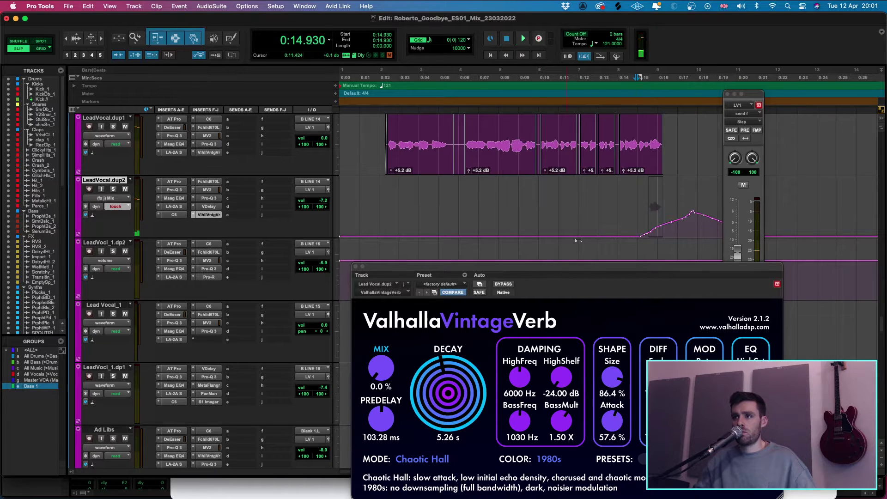
- Replay the reverb Mix ride over the last word and return LeadVocal.dup2 to read automation
scroll(638, 255, down, 2)
scroll(638, 256, right, 3)
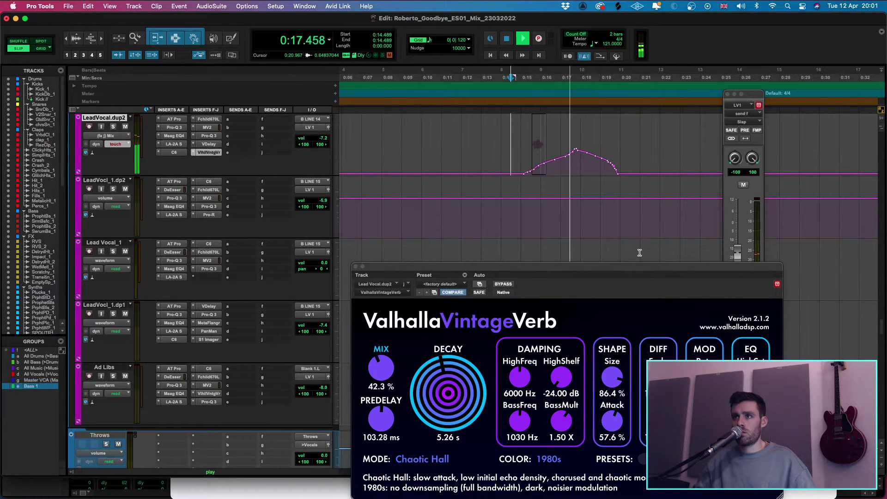
key(space)
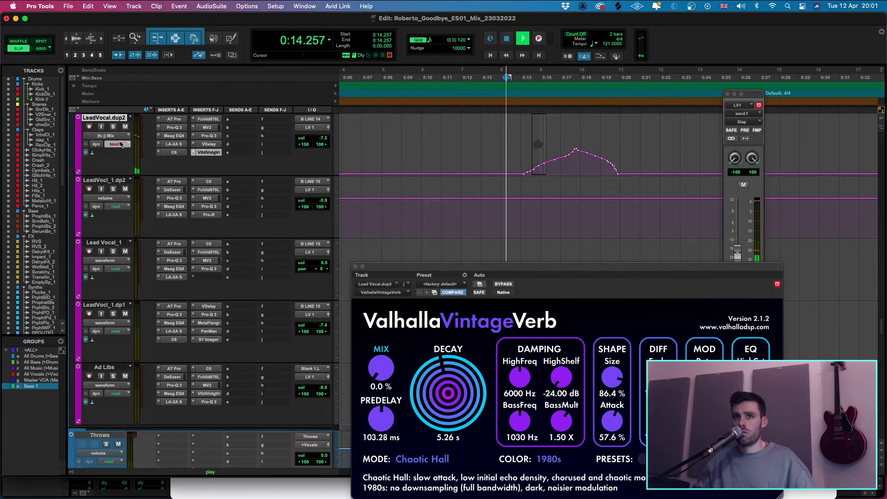
key(space)
click(121, 144)
click(117, 135)
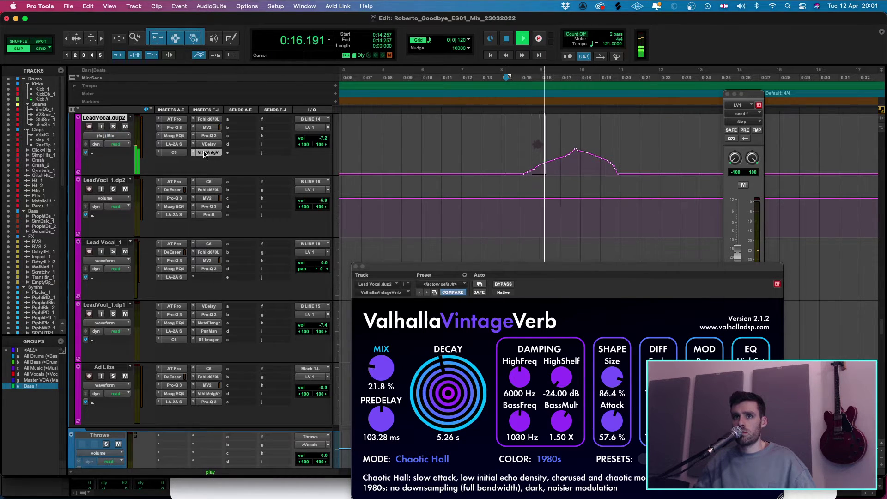
- Put LeadVocal.dup2 back in touch mode and record a volume ride around the last word from 0:13.096
click(118, 145)
click(118, 153)
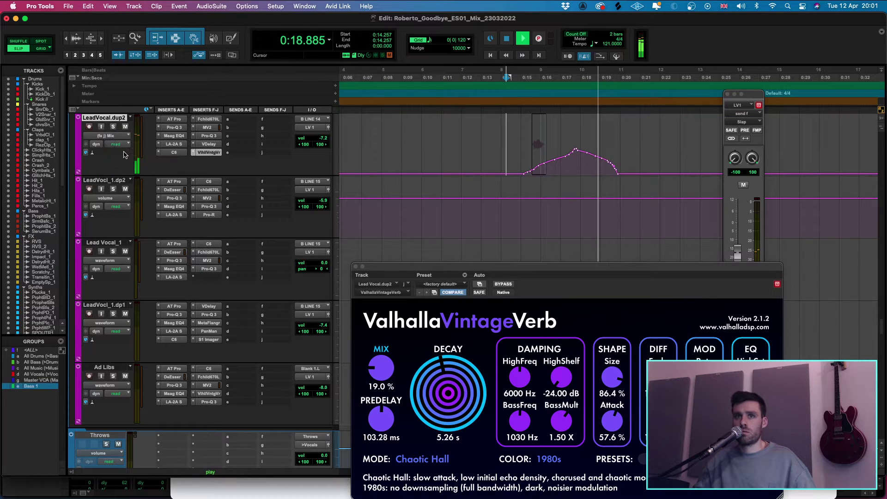
key(space)
click(483, 150)
drag(318, 141, 319, 141)
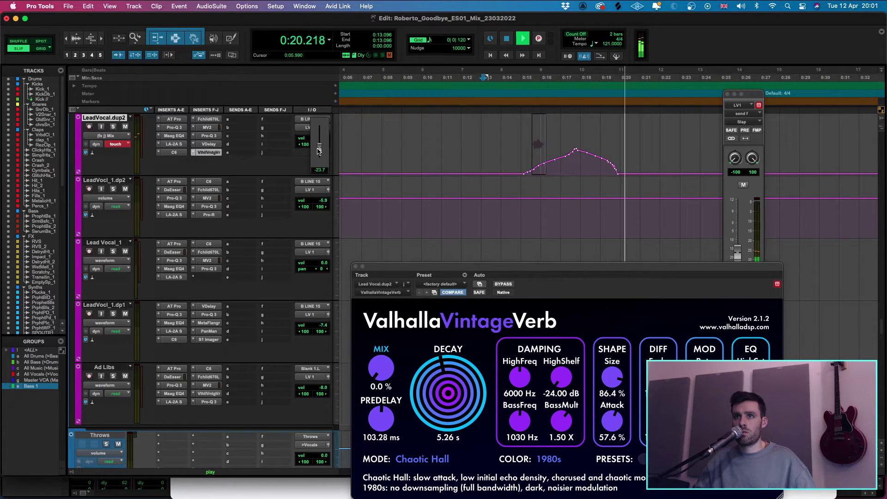
key(space)
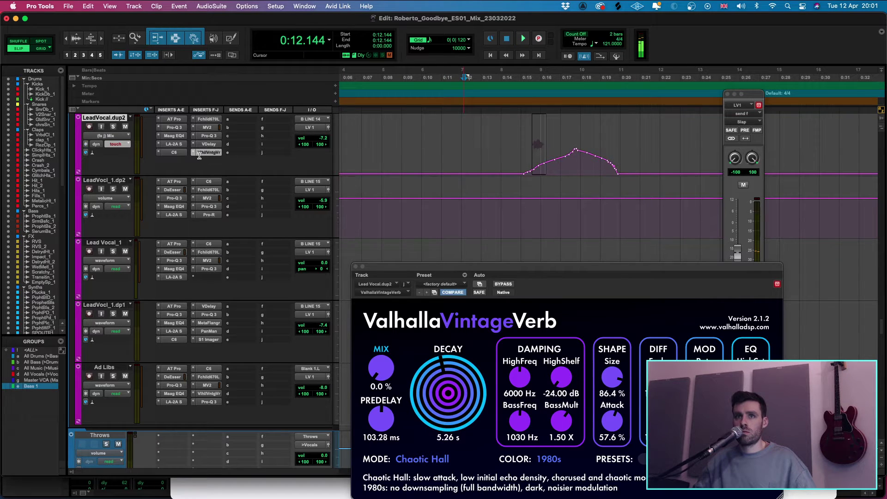
- Show LeadVocal.dup2's volume automation and re-record the ride from 0:10.263, dropping to silence, swelling around the last word and fading out
click(102, 134)
click(110, 121)
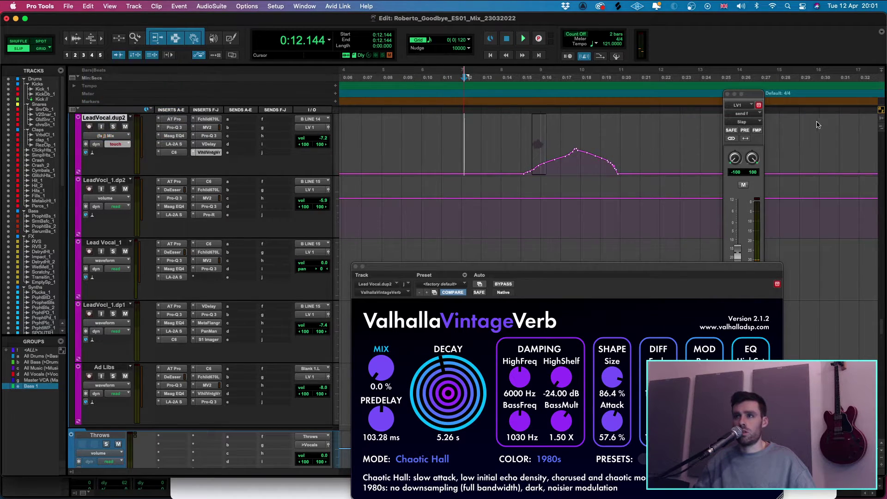
key(space)
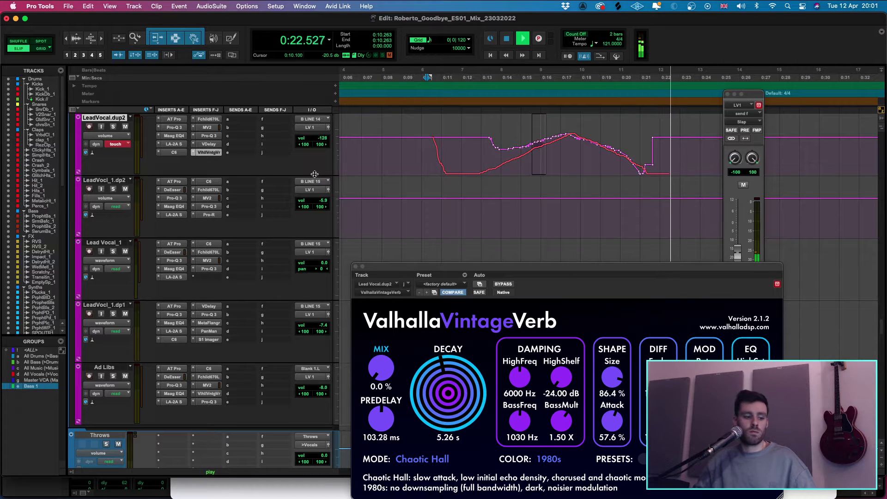
key(space)
- Play the ride from 0:12.747, close the ValhallaVintageVerb window and return LeadVocal.dup2 to read automation
click(476, 169)
scroll(488, 150, up, 4)
key(r)
key(r)
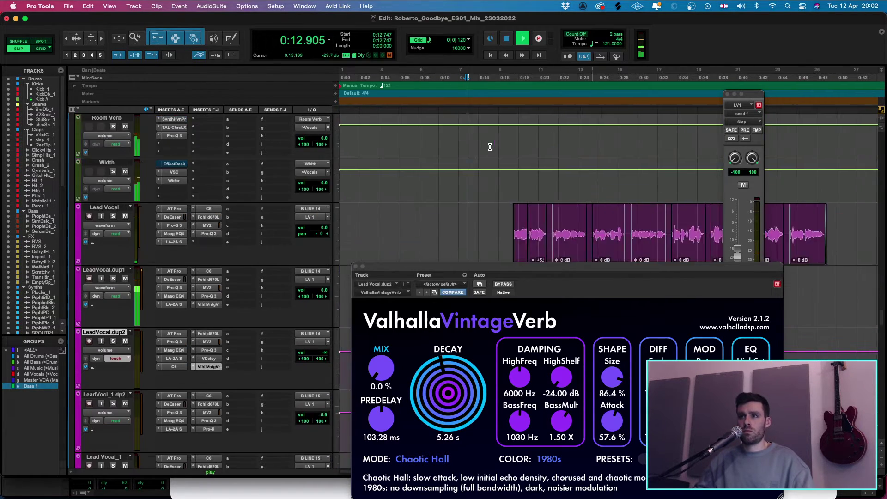
click(356, 266)
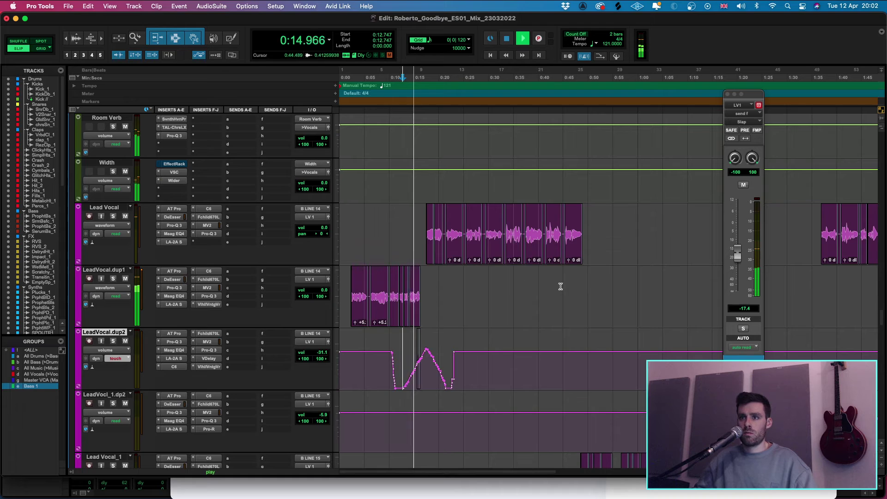
scroll(558, 283, down, 1)
key(t)
key(t)
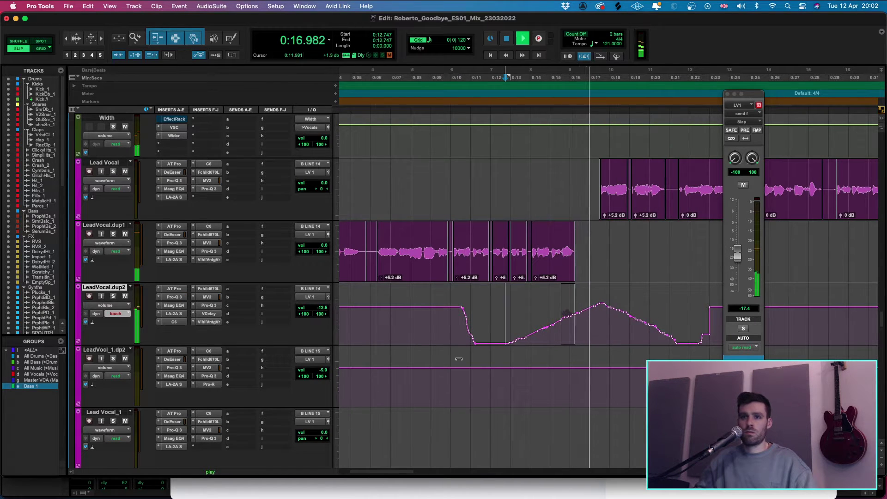
click(121, 314)
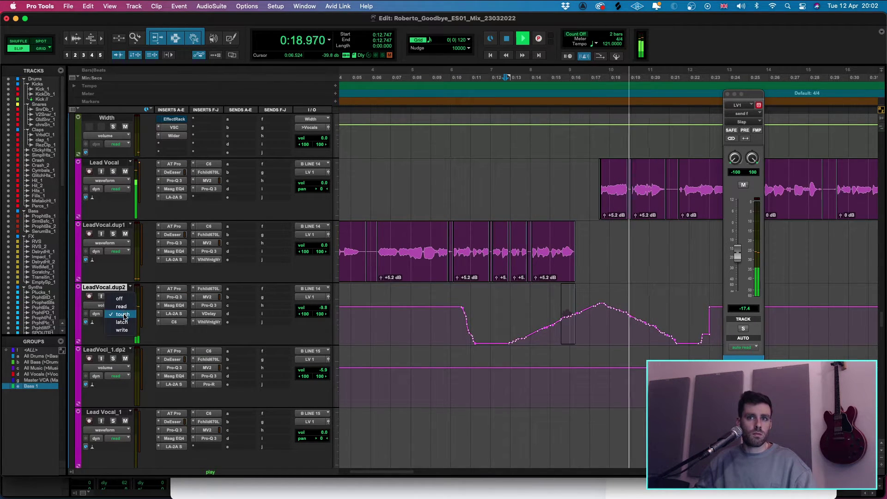
click(121, 306)
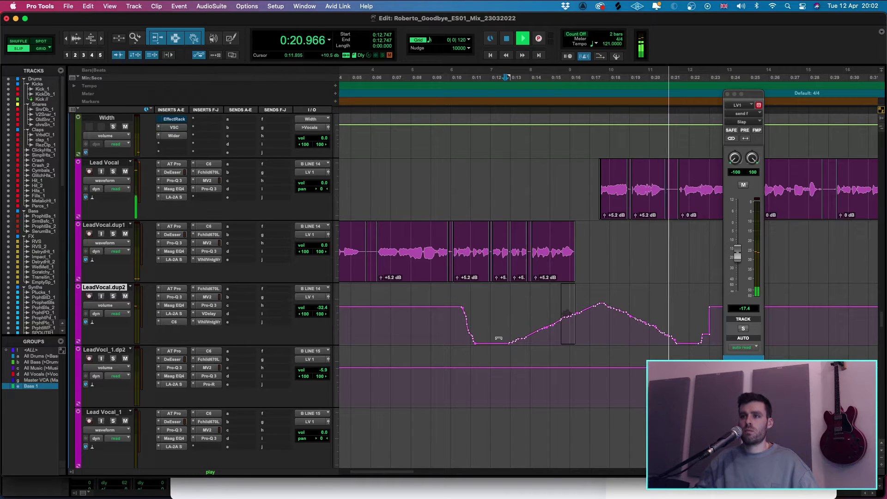
- Trim LeadVocal.dup2's volume automation slightly down between 0:12.562 and 0:21.989, and replay from 0:09.543
key(space)
key(space)
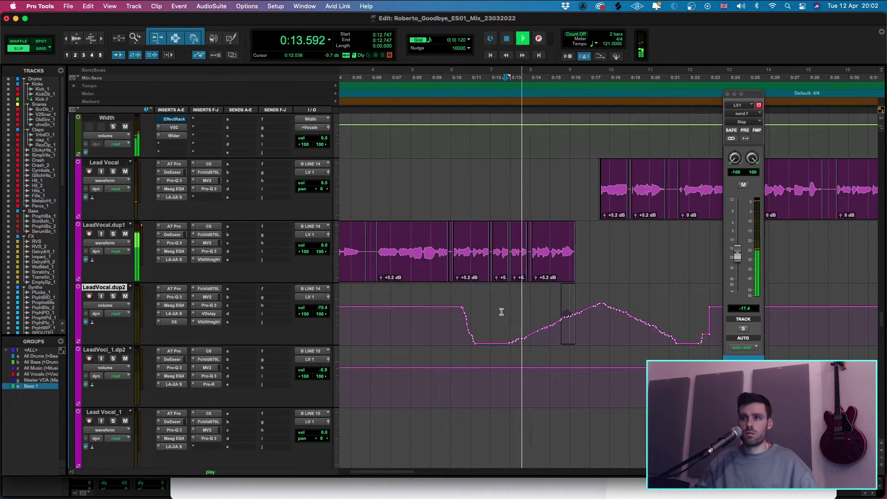
drag(501, 312, 689, 324)
drag(600, 291, 596, 290)
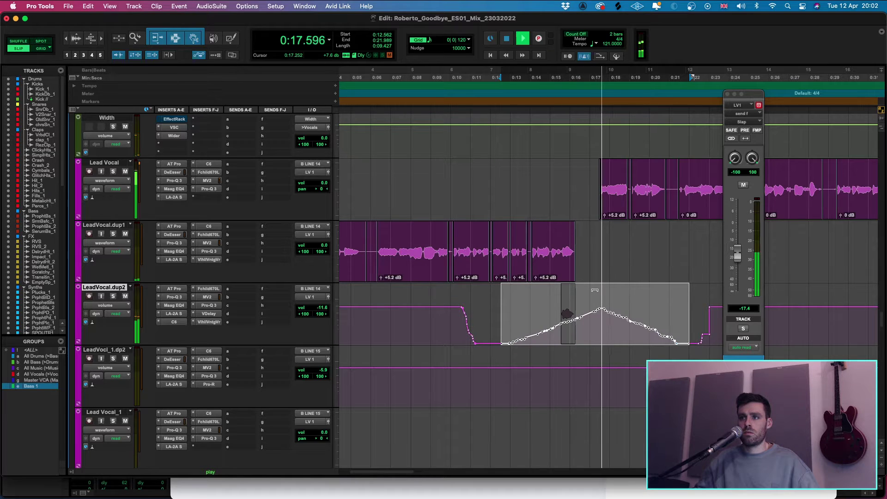
click(442, 312)
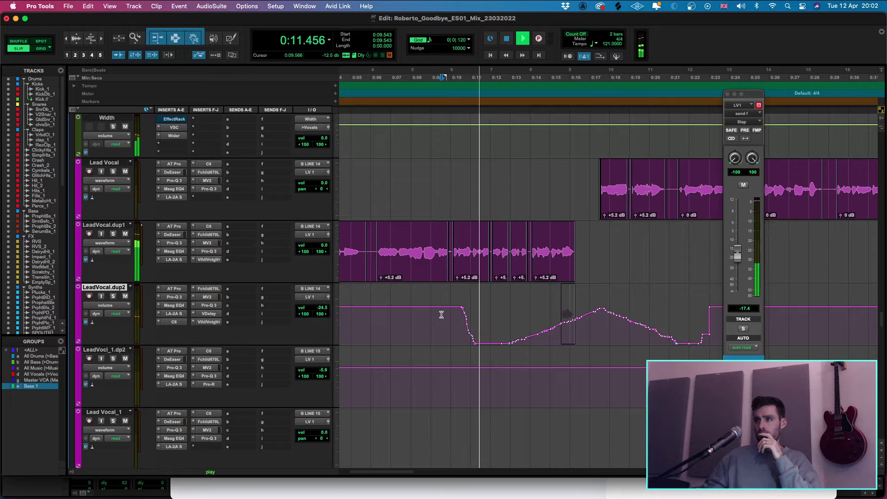
- Examine the vocal throw tracks across the song, playing from 0:47.554 to hear the throws on LeadVoci_1.dp1
key(super+bracketleft)
key(super+bracketleft)
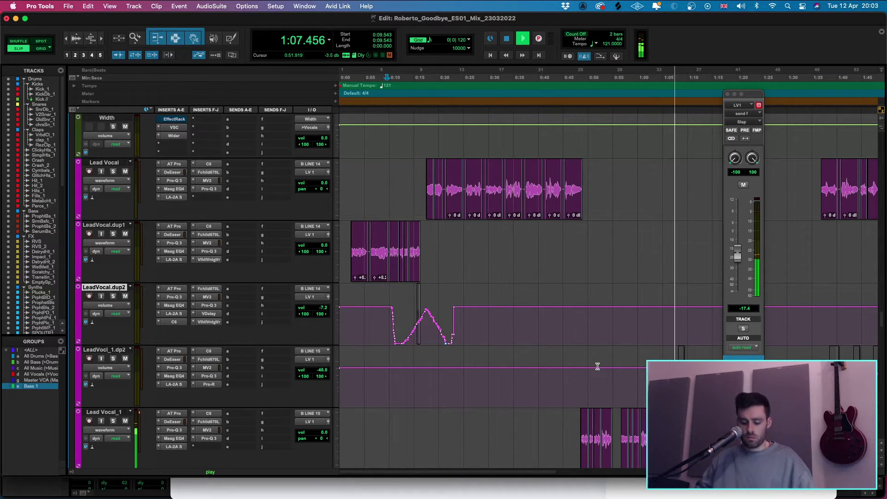
scroll(576, 365, down, 5)
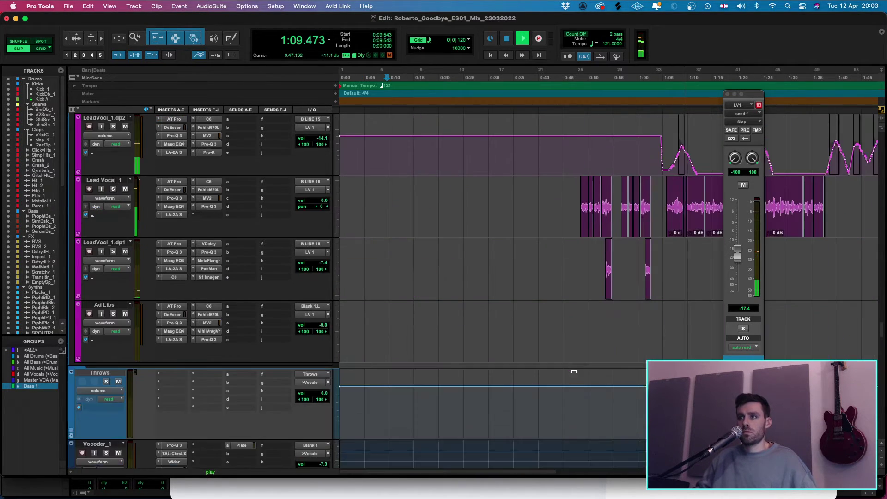
scroll(573, 370, down, 3)
scroll(499, 262, down, 2)
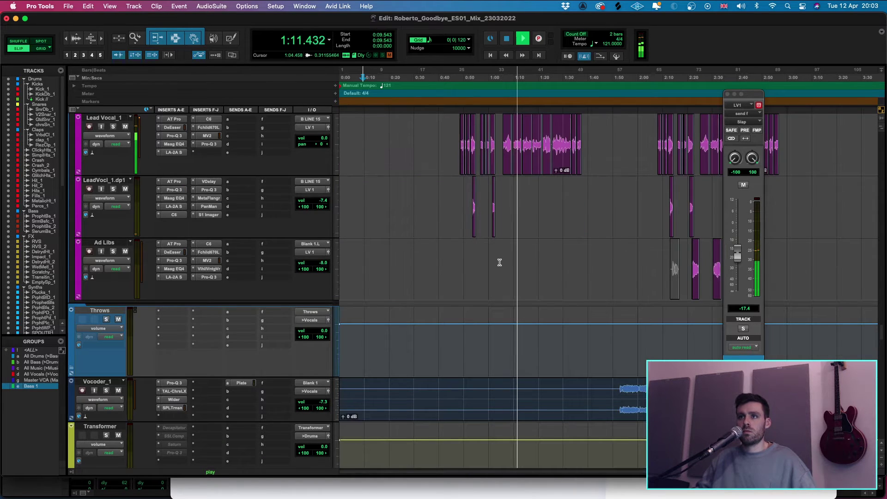
scroll(500, 262, up, 3)
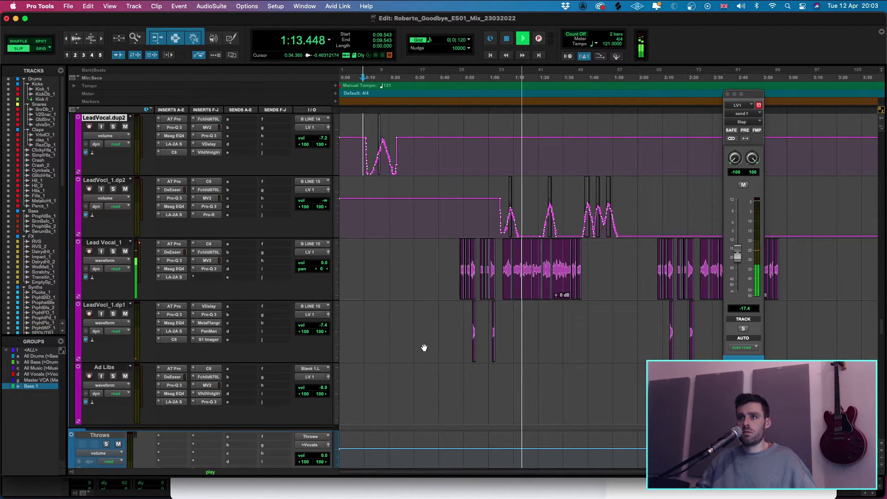
click(458, 318)
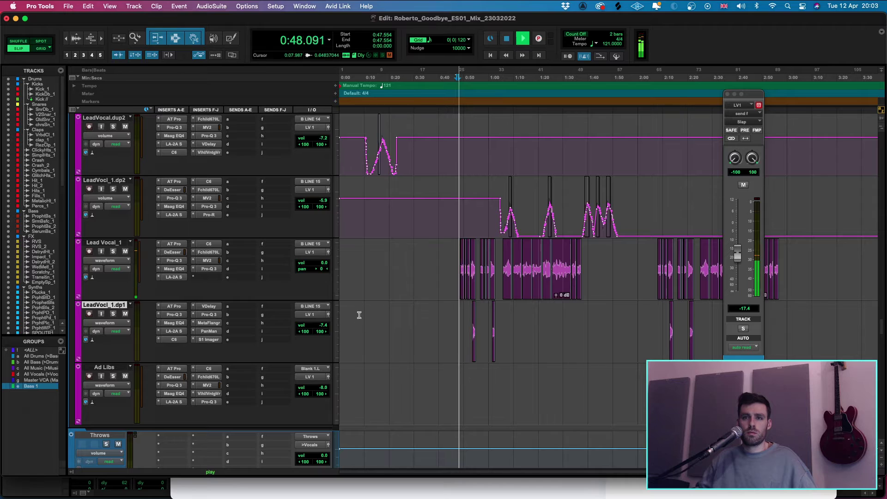
key(super+])
key(super+])
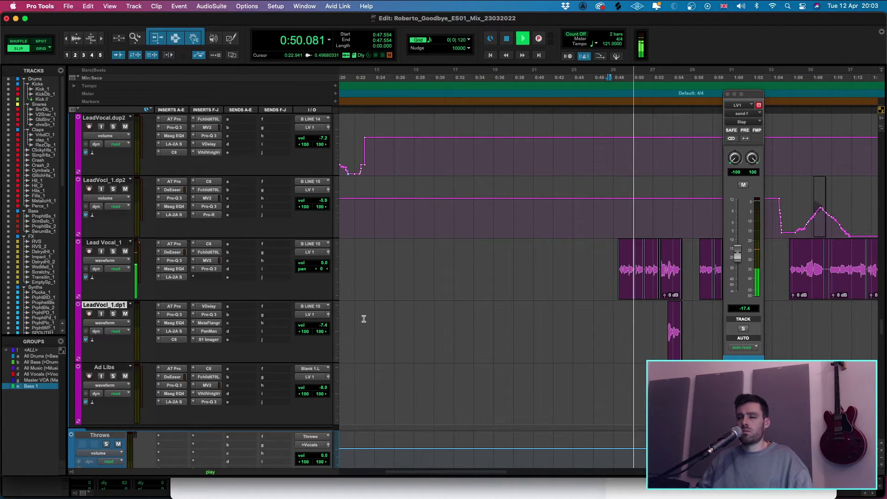
- Close the LV1 send window and select the first throw clip on LeadVoci_1.dp1
click(728, 94)
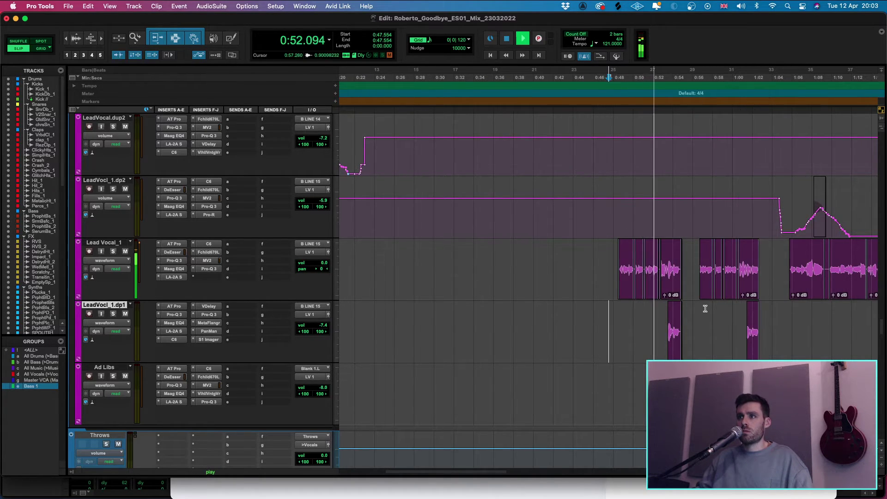
key(super+])
key(super+])
key(super+])
key(super+])
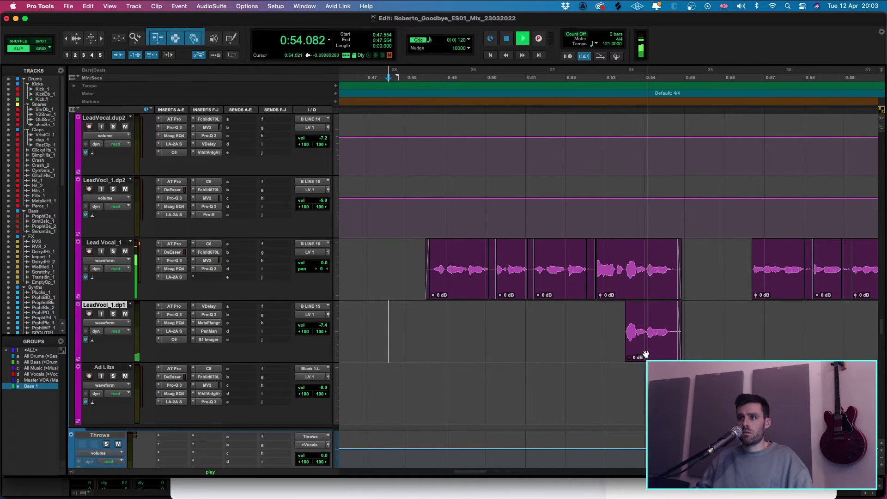
click(643, 348)
- Play the song from the start and review the intro vocal with LeadVocal.dup2's throw and volume ride
key(super+[)
key(super+[)
key(super+[)
key(super+[)
key(super+[)
key(super+[)
key(super+[)
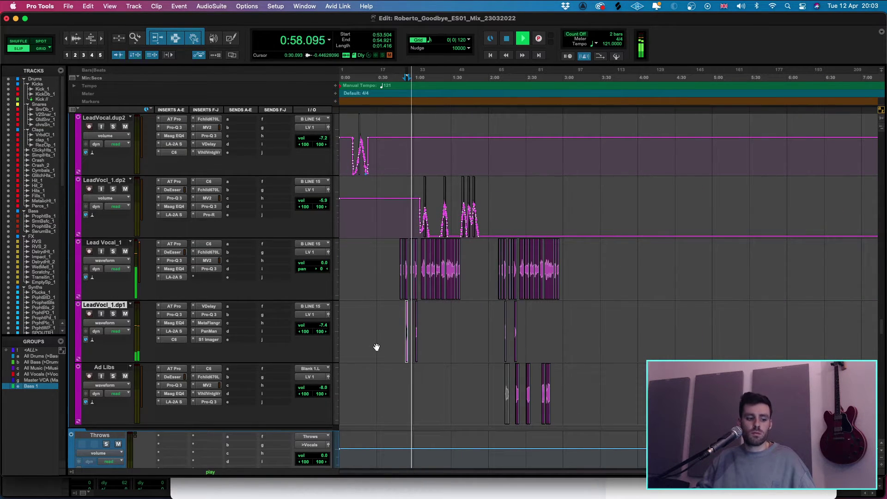
scroll(411, 342, up, 2)
key(Return)
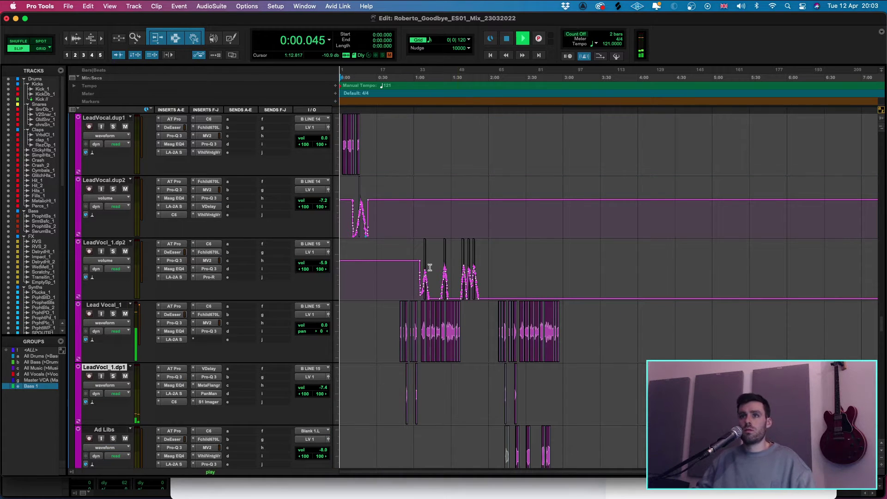
key(super+])
key(super+])
key(super+])
key(super+])
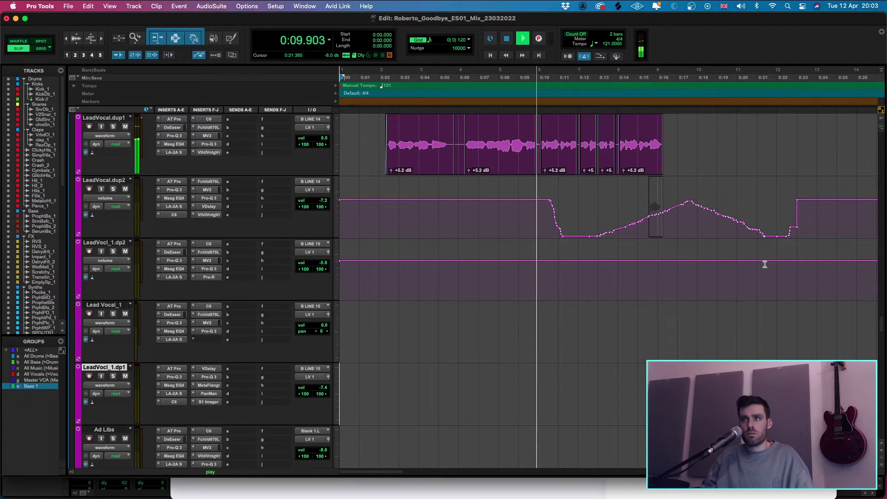
scroll(679, 245, up, 5)
scroll(679, 240, down, 3)
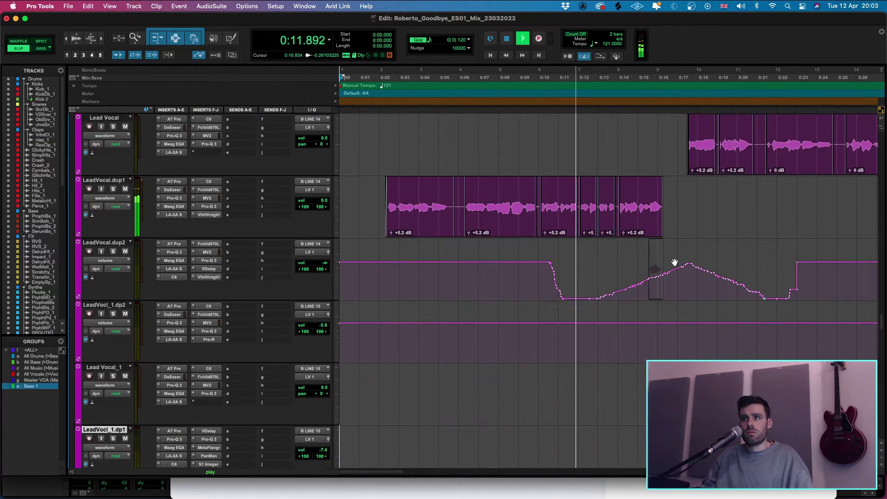
- Examine the vocal and throw tracks across the song during playback, from LeadVocal.dup2's volume ride to the Throws and LV1 tracks
key(super+bracketright)
key(super+bracketright)
key(super+bracketleft)
scroll(672, 214, down, 3)
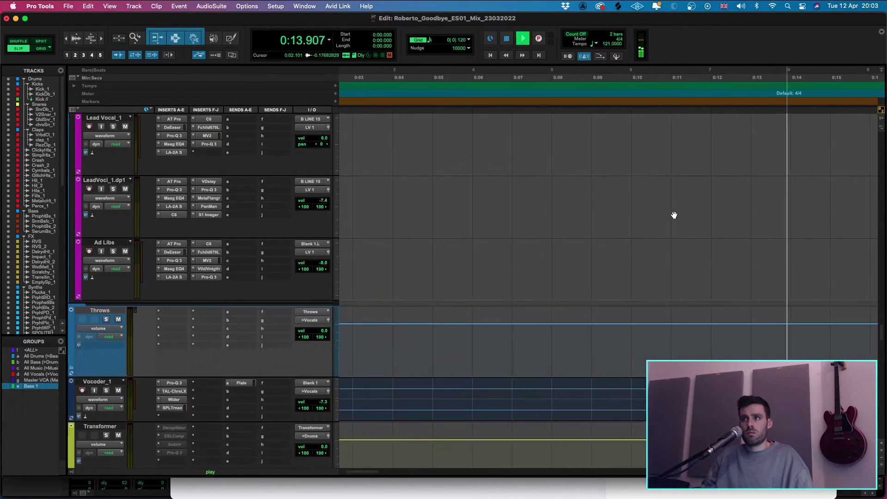
scroll(669, 215, down, 3)
key(super+bracketleft)
key(super+bracketleft)
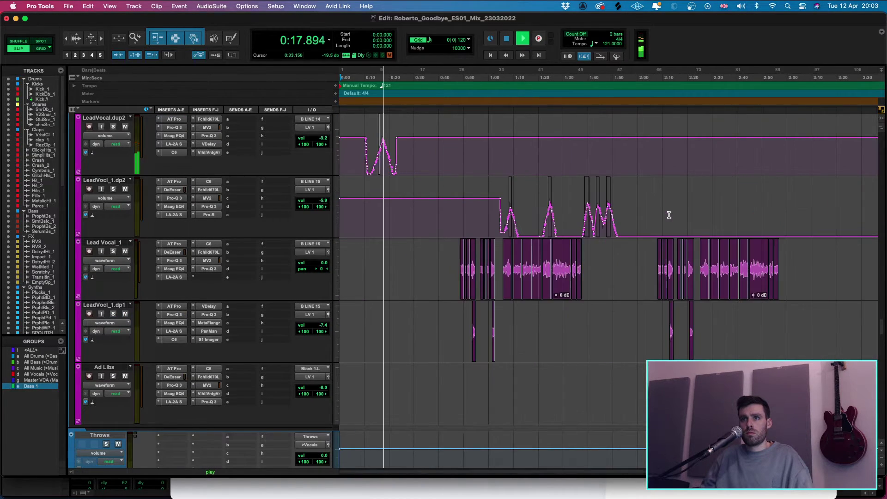
scroll(669, 215, up, 5)
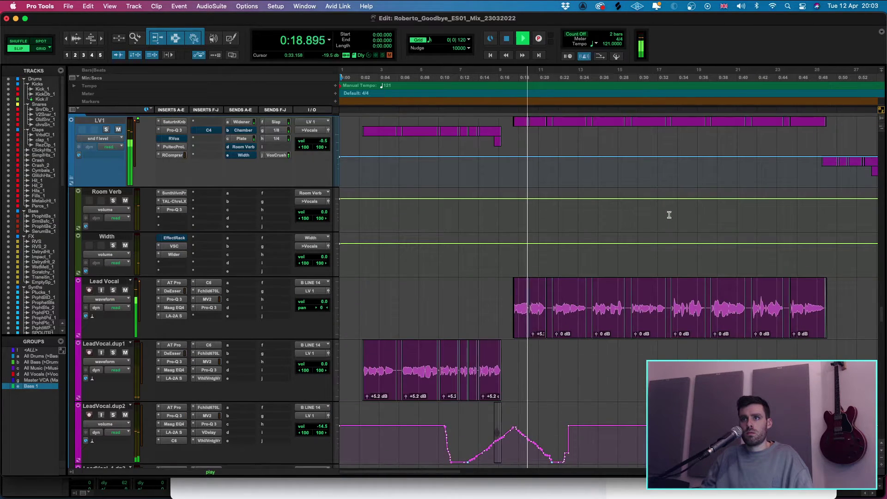
- Select the first clip on the Lead Vocal track and inspect the start of the first verse up close
click(520, 323)
key(super+bracketright)
key(super+bracketright)
key(super+bracketright)
key(super+bracketright)
key(super+bracketleft)
key(super+bracketleft)
key(super+bracketleft)
key(super+bracketleft)
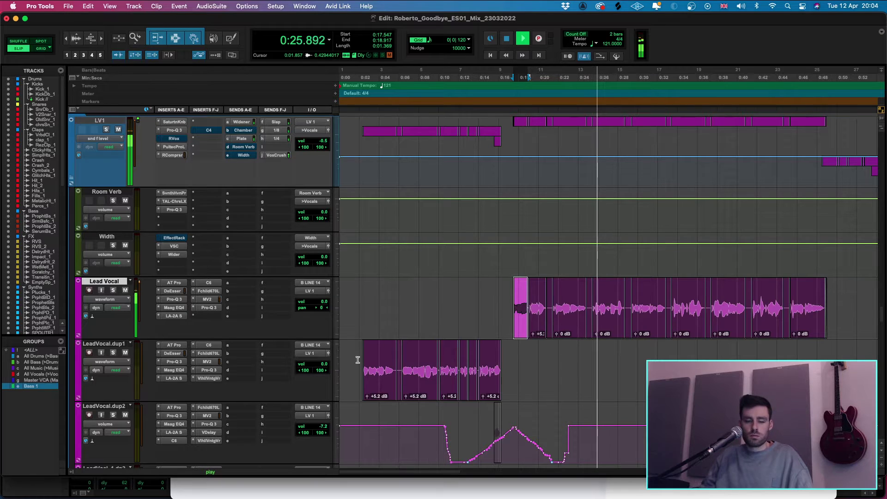
key(super+bracketleft)
key(super+bracketleft)
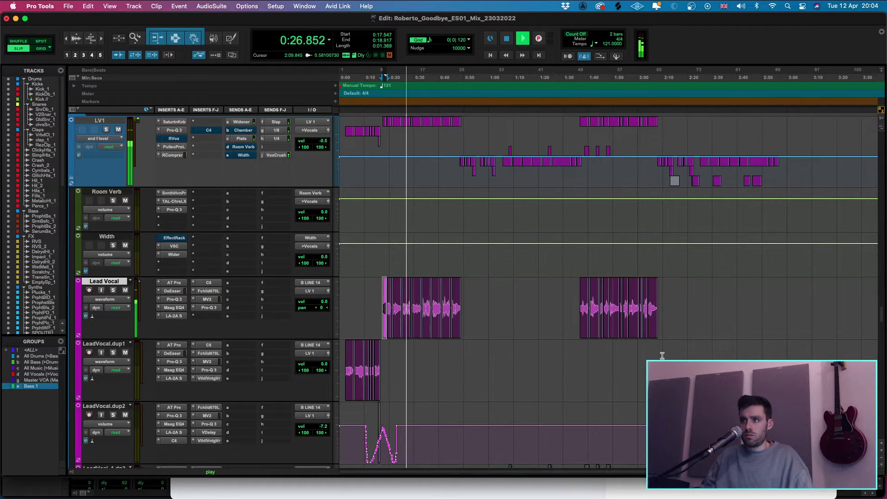
- Place the edit cursor at 1:35.851 on Lead Vocal, inspect the second verse's entry and surrounding throws, and stop playback
click(577, 288)
key(super+bracketright)
key(super+bracketright)
key(super+bracketright)
key(super+bracketright)
key(super+bracketright)
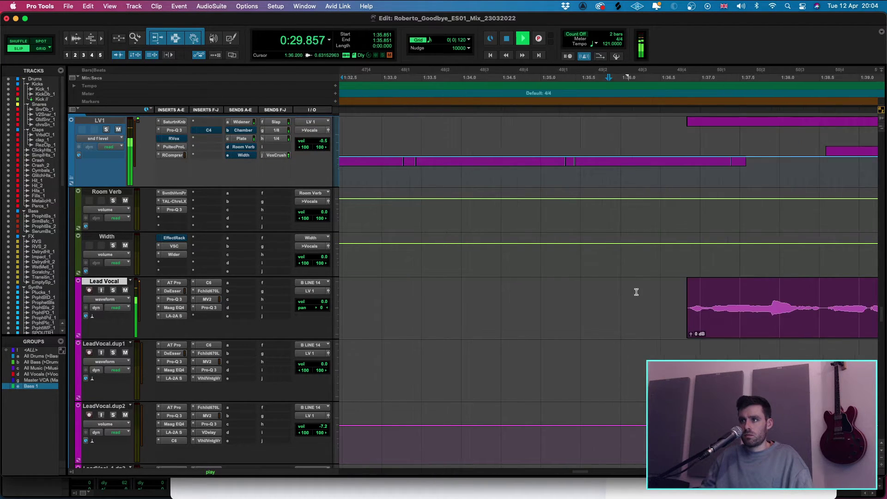
key(super+bracketleft)
key(super+bracketleft)
key(super+bracketleft)
key(super+bracketleft)
key(super+bracketleft)
key(super+bracketleft)
scroll(562, 297, down, 2)
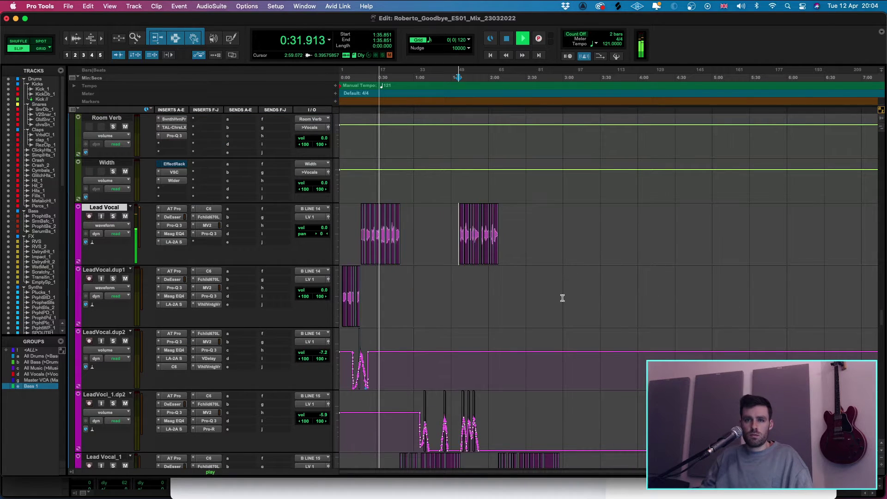
scroll(562, 298, down, 2)
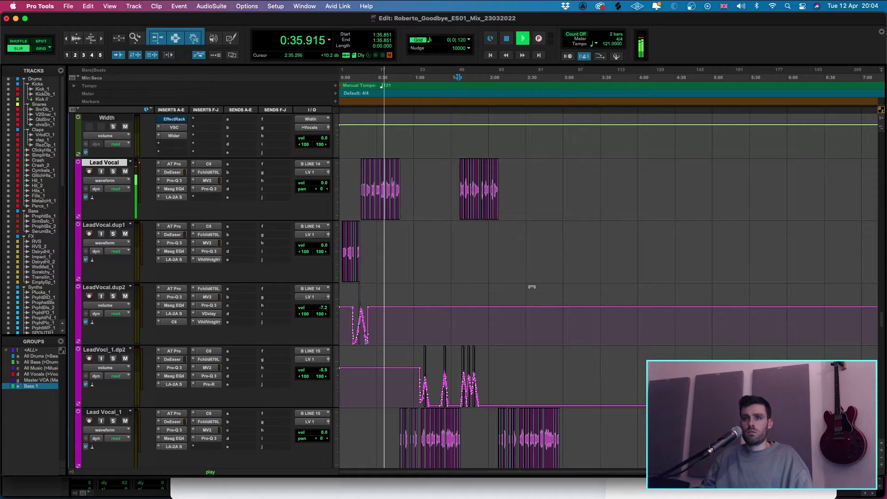
key(space)
- Switch to Spotify, dismiss the advertisement, and play "Change (feat. James Taylor)" from the Twitch Live Stream playlist
mouse_move(649, 497)
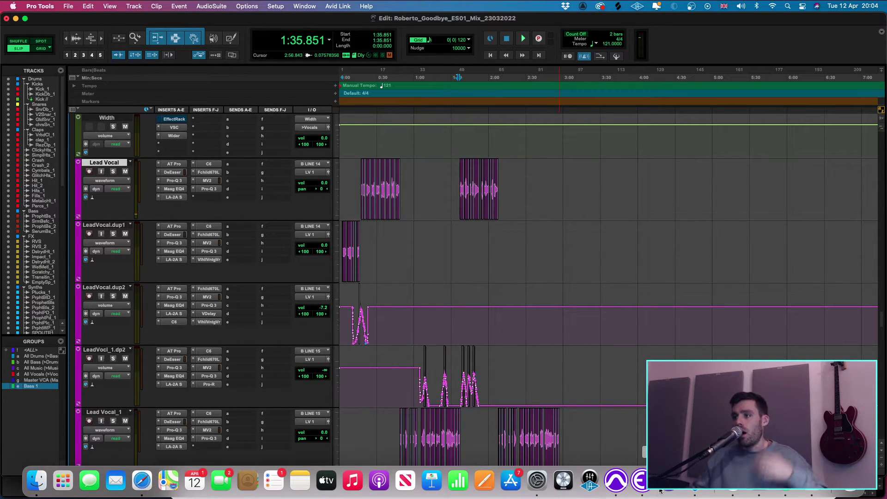
click(783, 484)
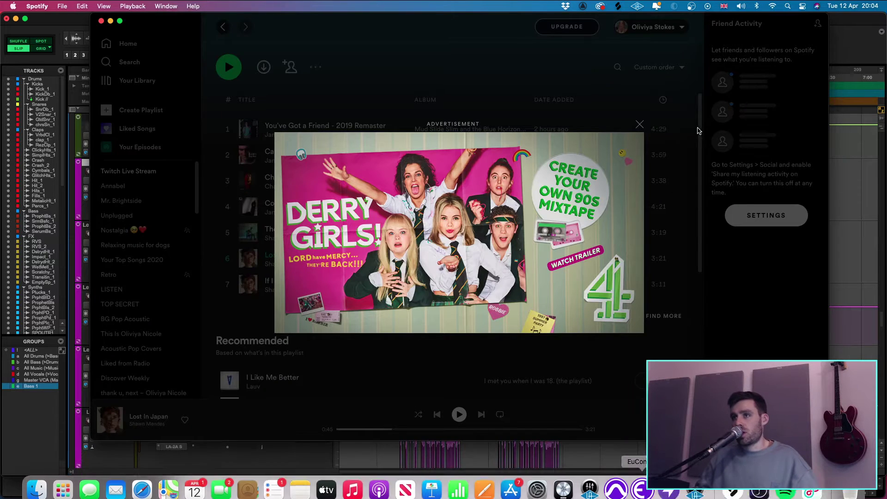
click(638, 124)
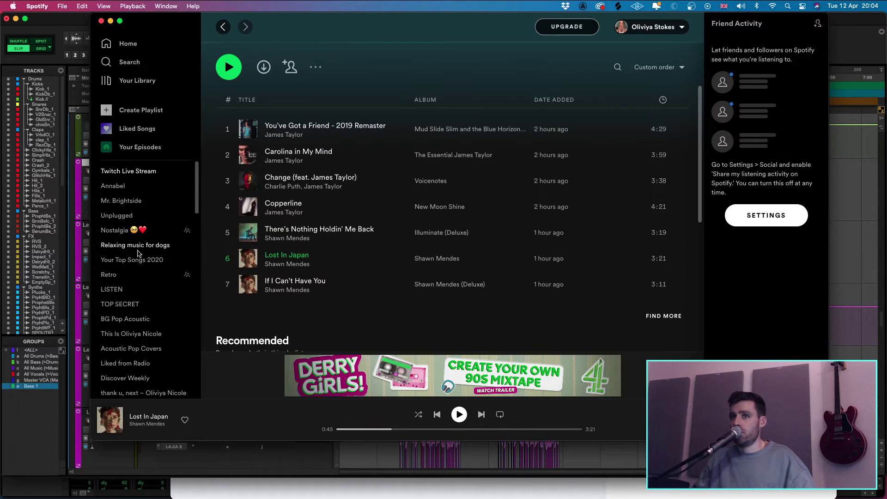
scroll(292, 230, up, 1)
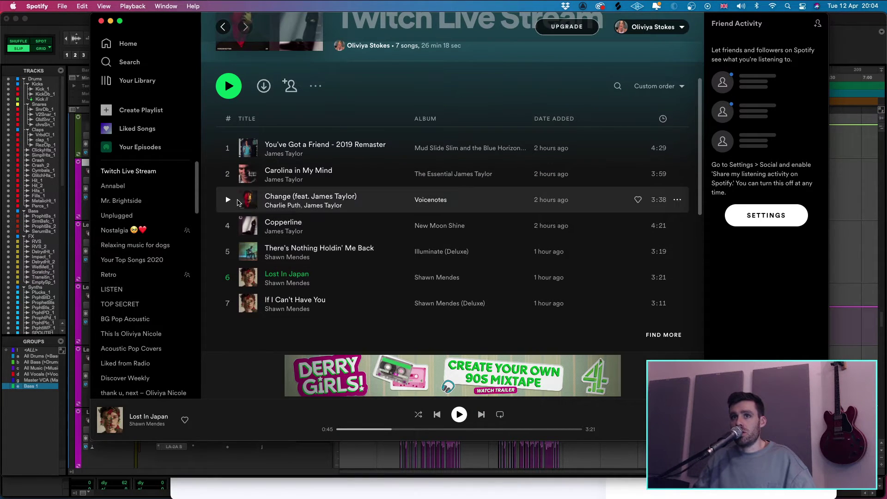
scroll(425, 210, up, 1)
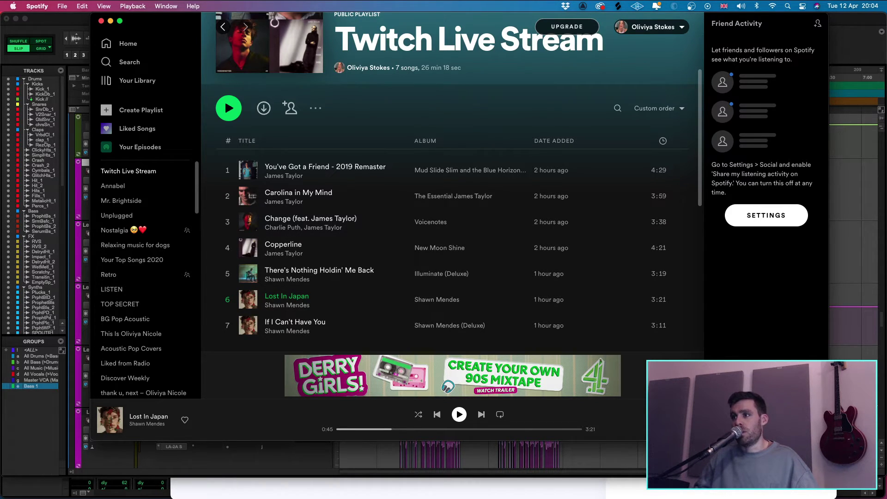
click(227, 222)
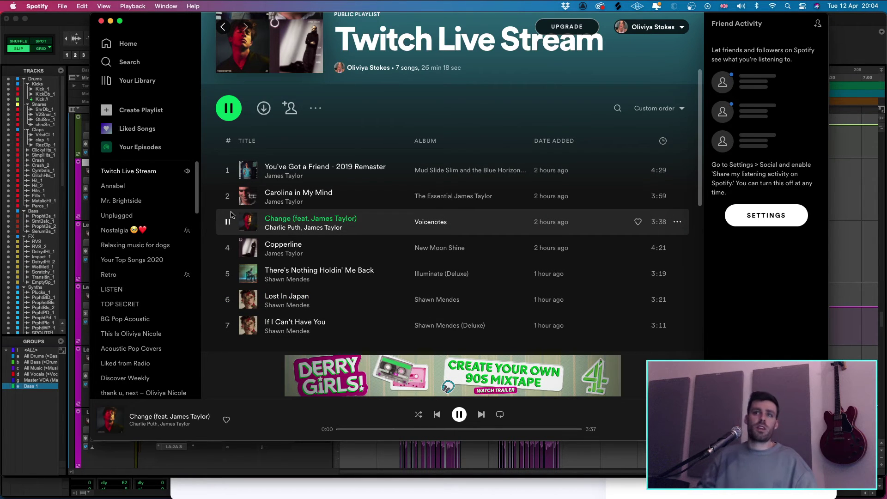
- Pause the reference song in Spotify and return to the Pro Tools session
click(26, 433)
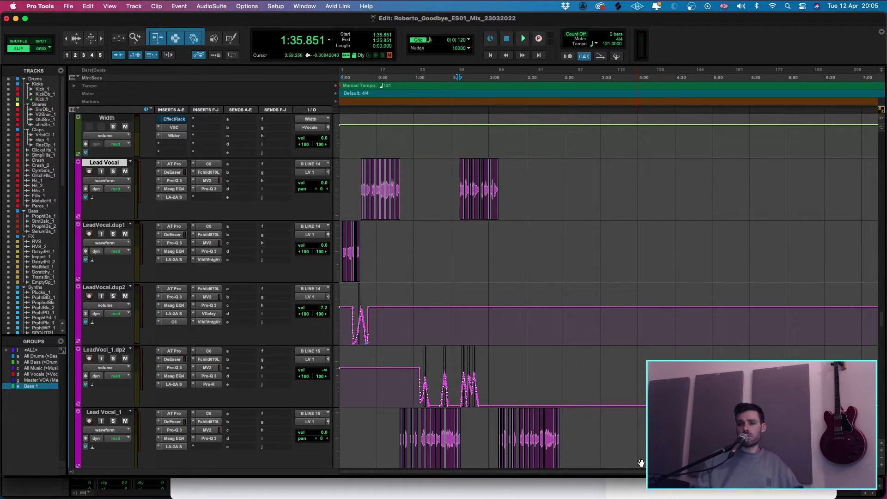
click(666, 480)
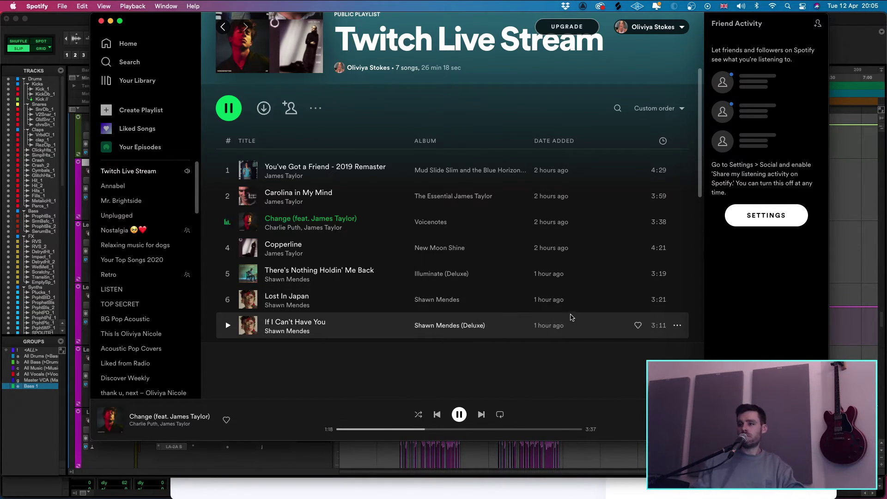
click(864, 264)
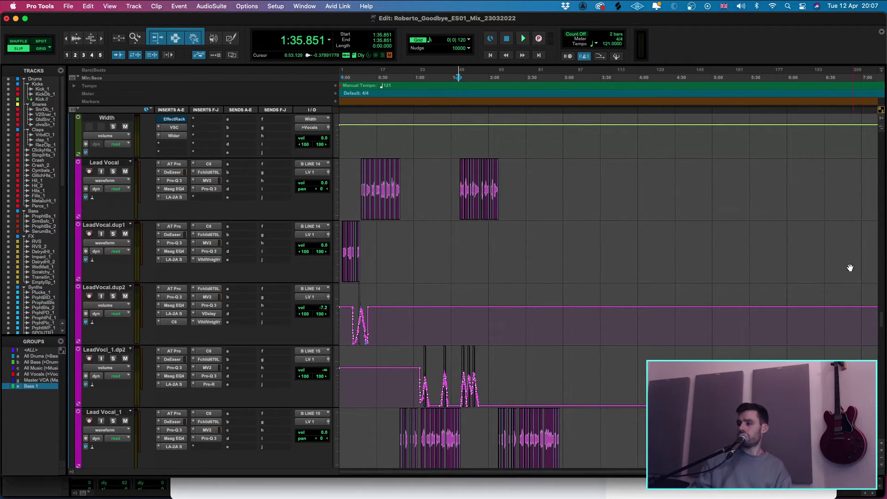
mouse_move(780, 497)
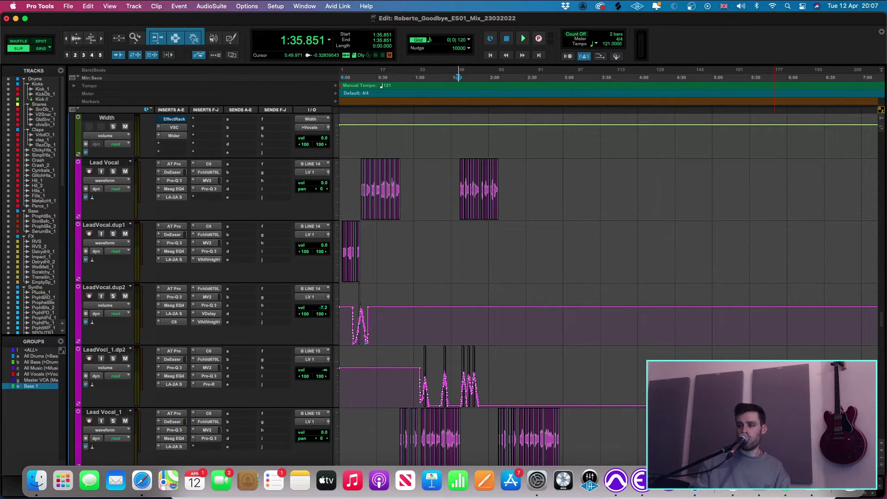
click(792, 490)
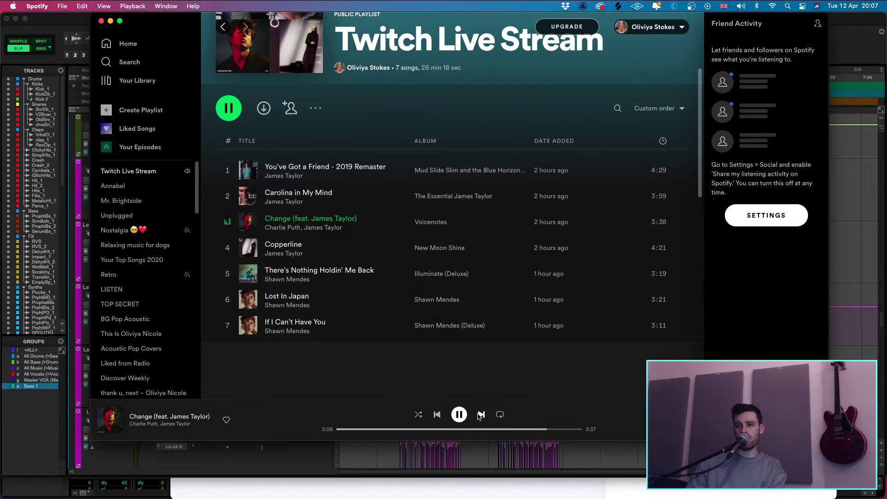
click(458, 414)
key(super+Tab)
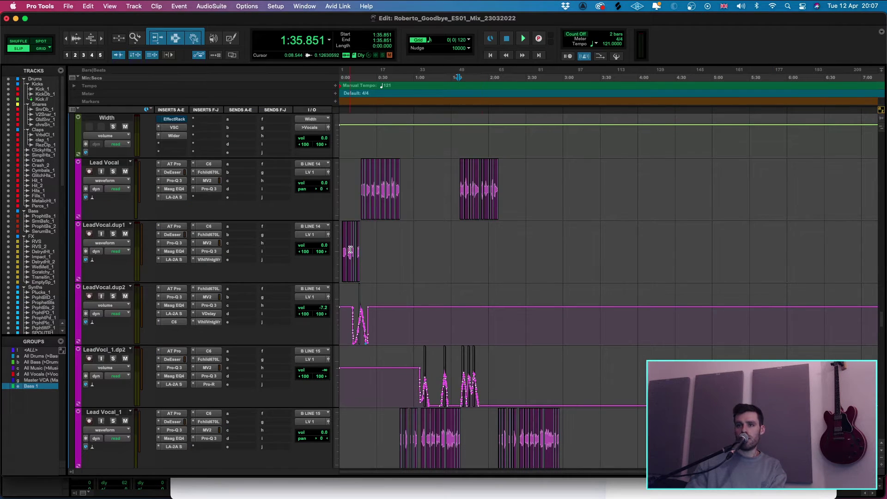
- Return to the song start and examine the intro vocal clips, the LV1 bus and the throw tracks
click(412, 249)
key(Return)
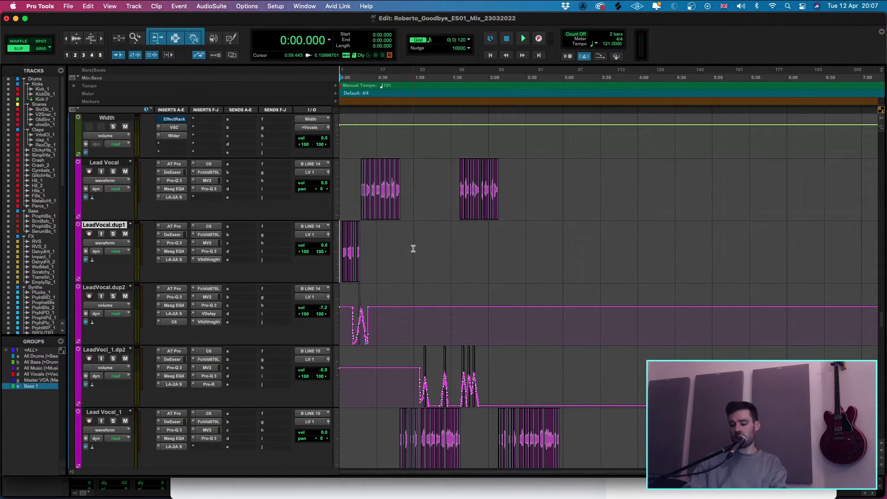
key(super+bracketright)
key(super+bracketright)
key(super+bracketright)
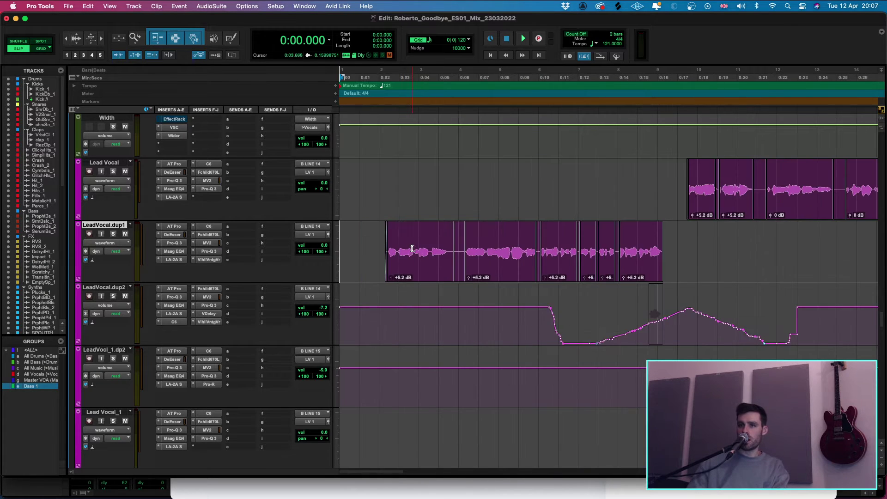
key(super+bracketleft)
key(super+bracketleft)
scroll(415, 252, up, 10)
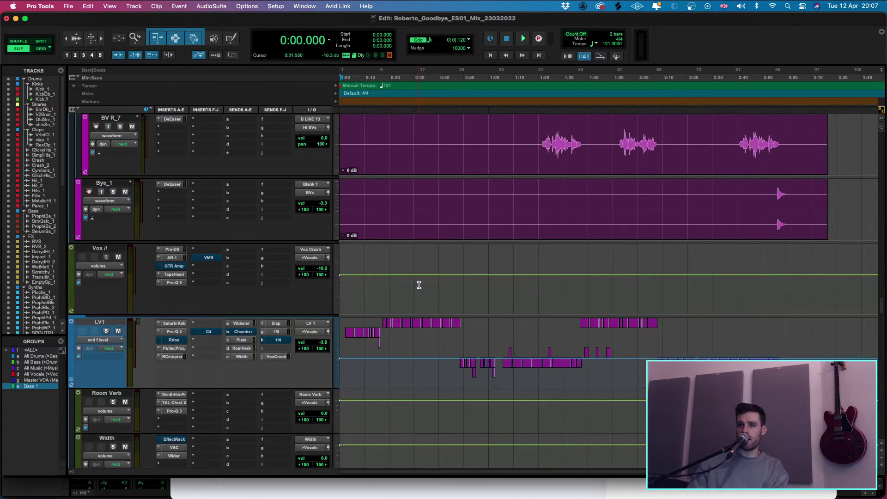
scroll(422, 276, down, 10)
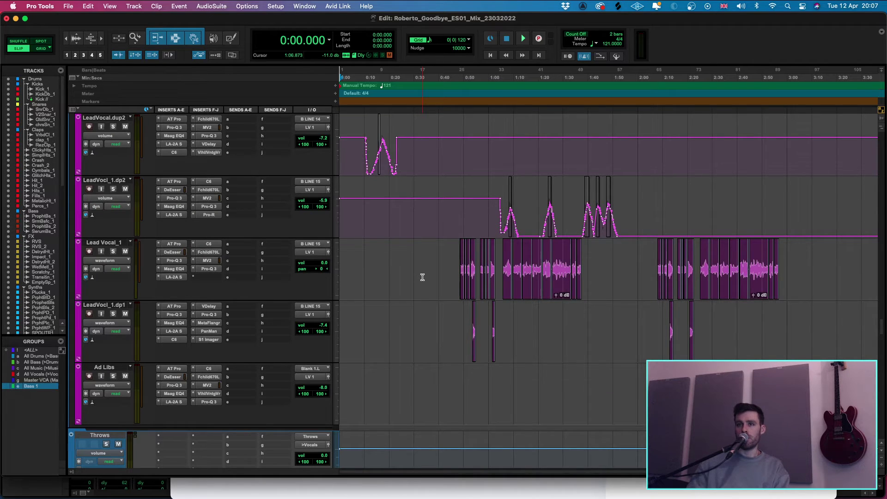
- Play the intro from the start to judge the LV1 vocal level, and stop playback
key(space)
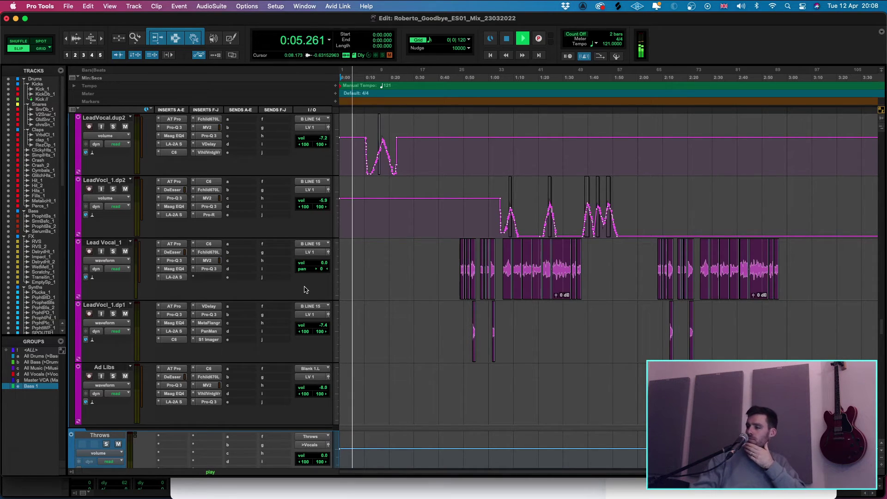
scroll(505, 276, up, 3)
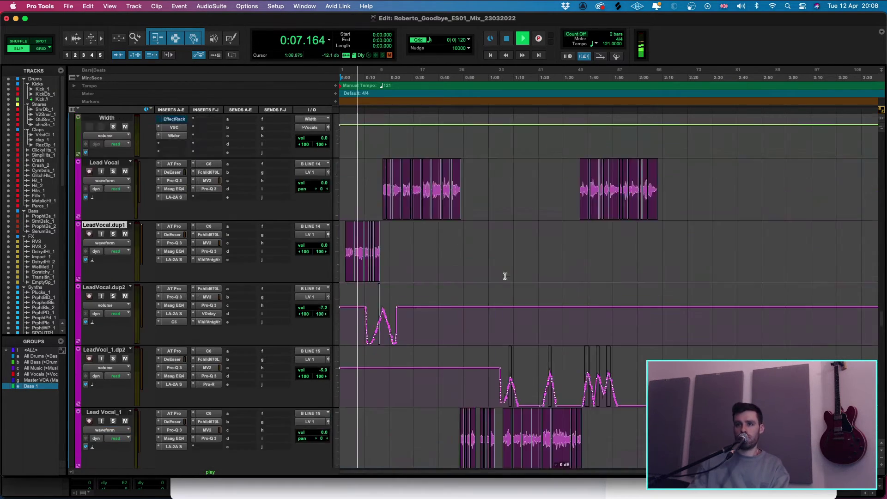
scroll(505, 276, up, 5)
scroll(446, 375, down, 3)
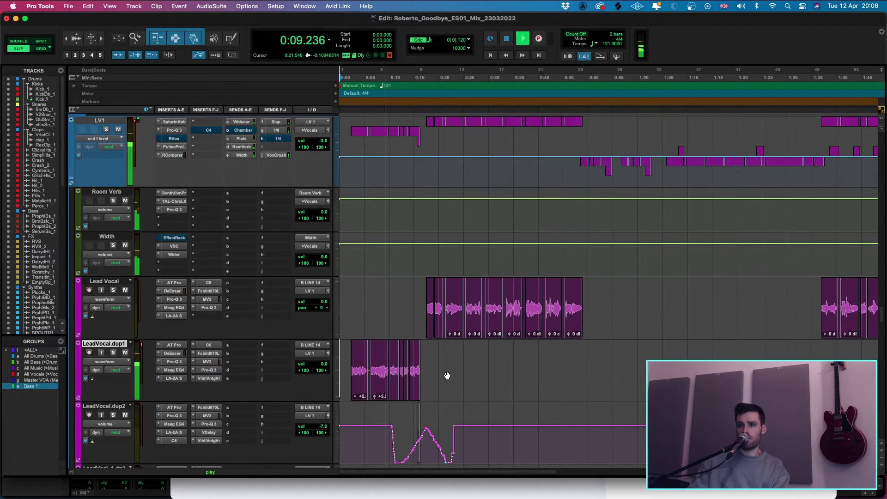
key(space)
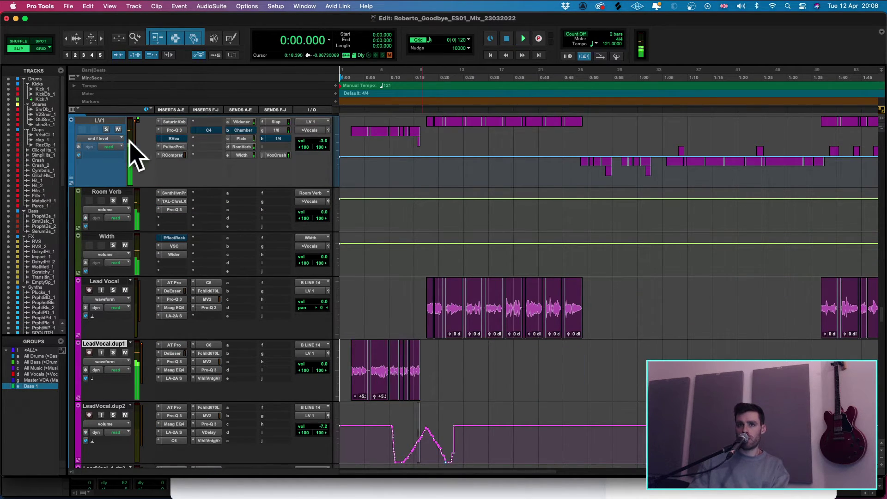
- Show LV1's volume automation, lower its intro section to -9.3 dB, and play from 0:02.229
click(115, 139)
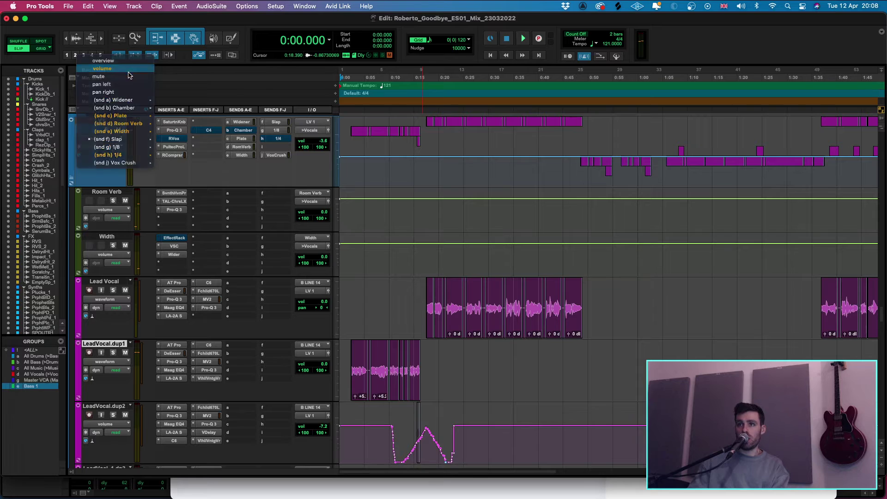
click(103, 68)
scroll(416, 213, up, 2)
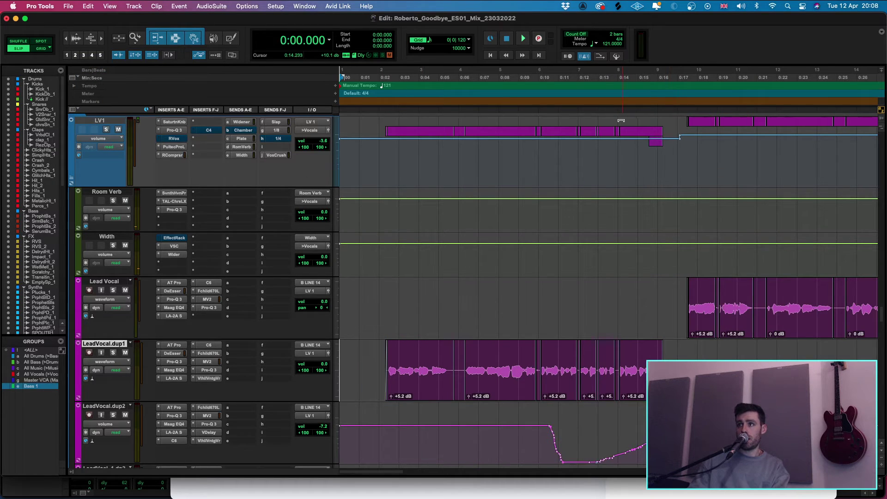
drag(621, 120, 621, 130)
click(383, 356)
key(space)
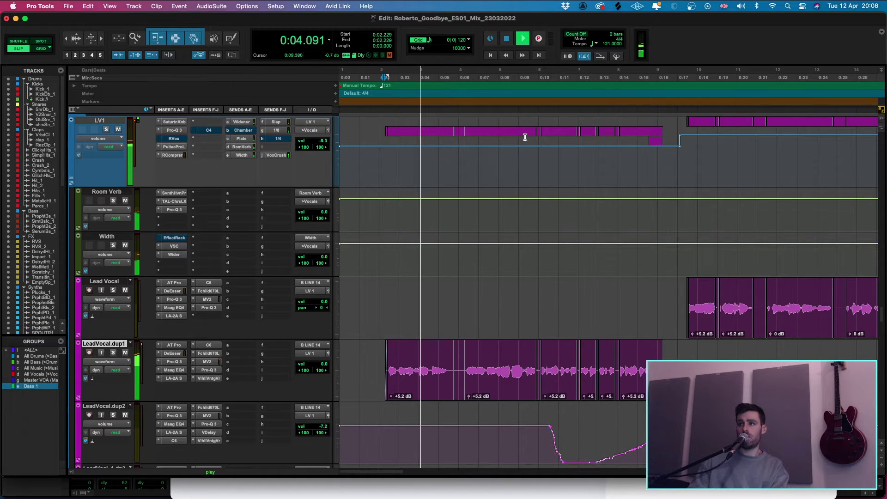
- Raise LV1's intro volume automation to -7.8 dB and replay from 0:01.462
drag(524, 122, 524, 122)
key(space)
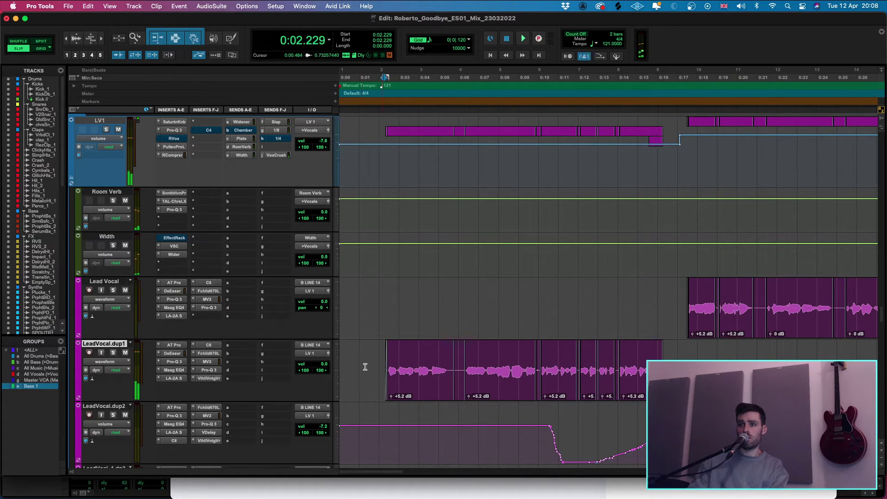
click(372, 355)
key(space)
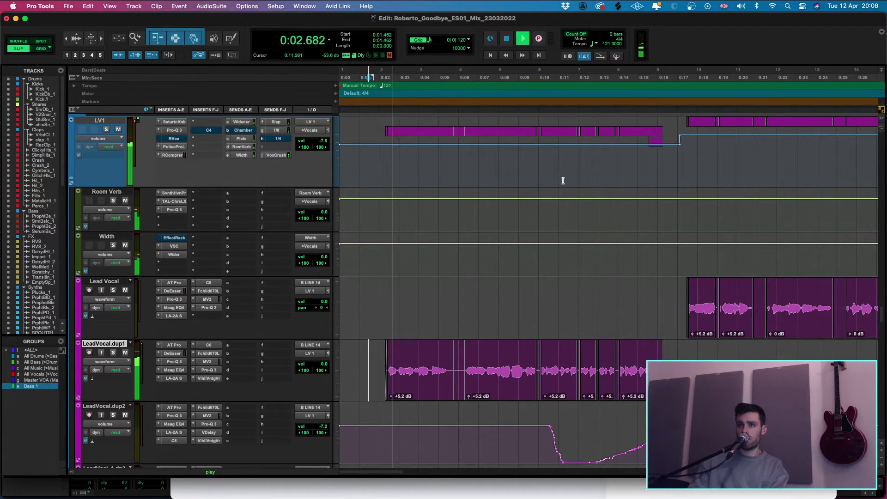
- Raise LV1's volume automation slightly across the intro, before the first verse begins
key(r)
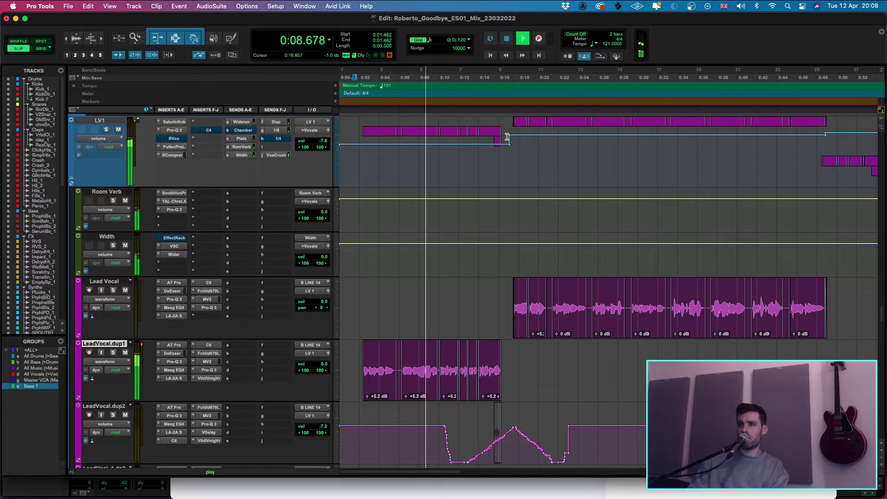
click(447, 133)
drag(447, 133, 452, 131)
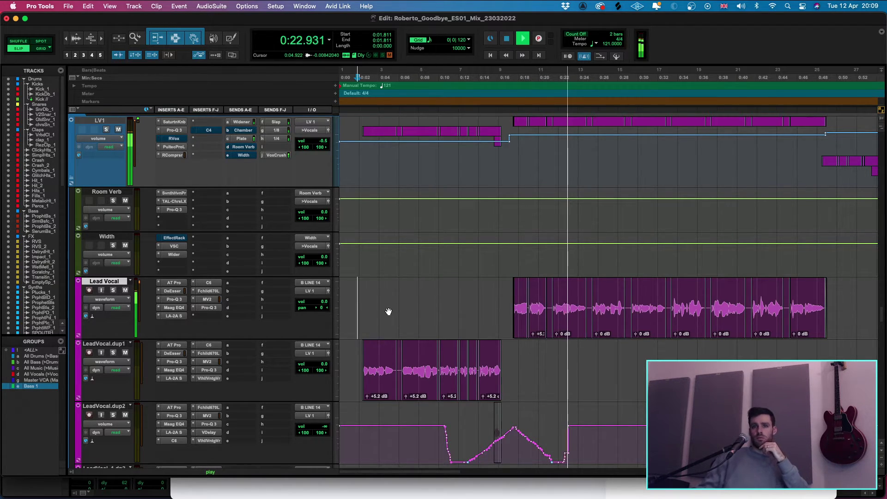
- Inspect the bx_digital V3 equalizer on the Mix Bus in the Mix window, close it, and return to the Edit window
key(super+bracketleft)
key(super+bracketleft)
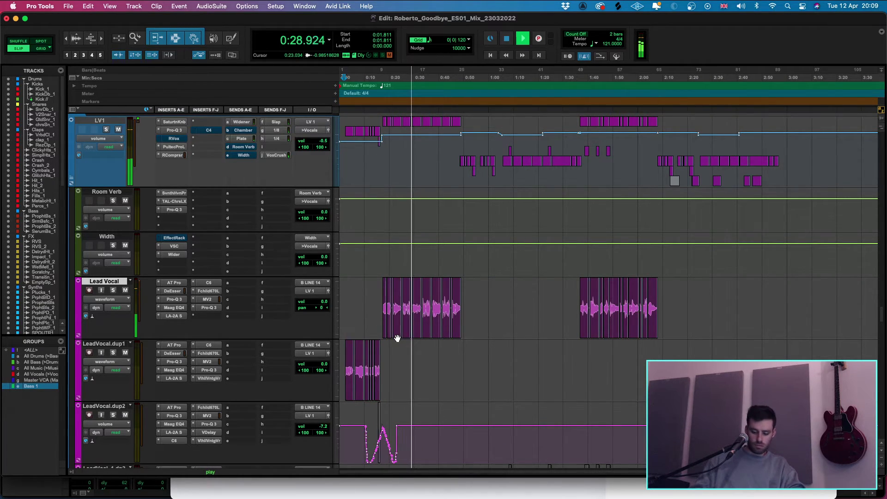
key(super+equal)
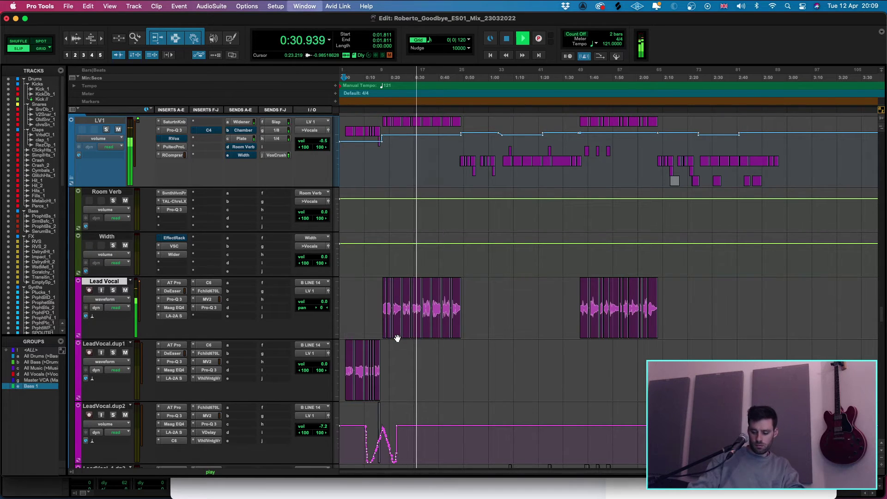
scroll(629, 296, right, 15)
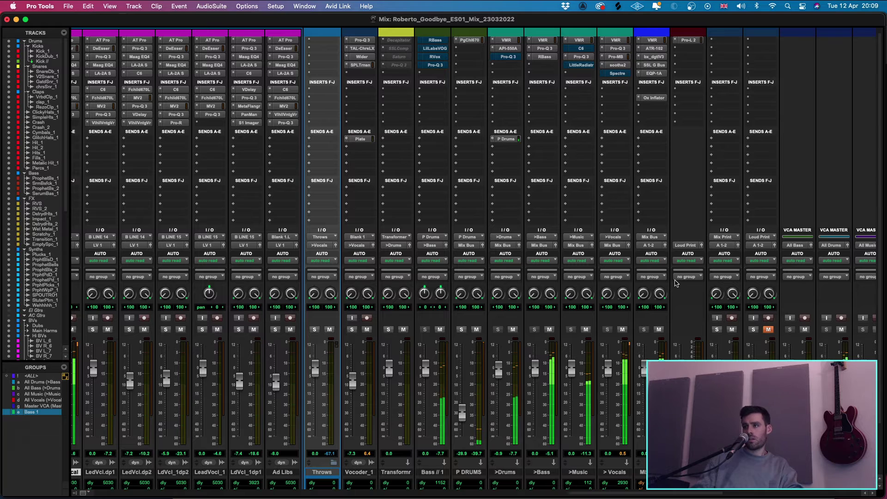
scroll(674, 283, right, 3)
scroll(675, 283, right, 3)
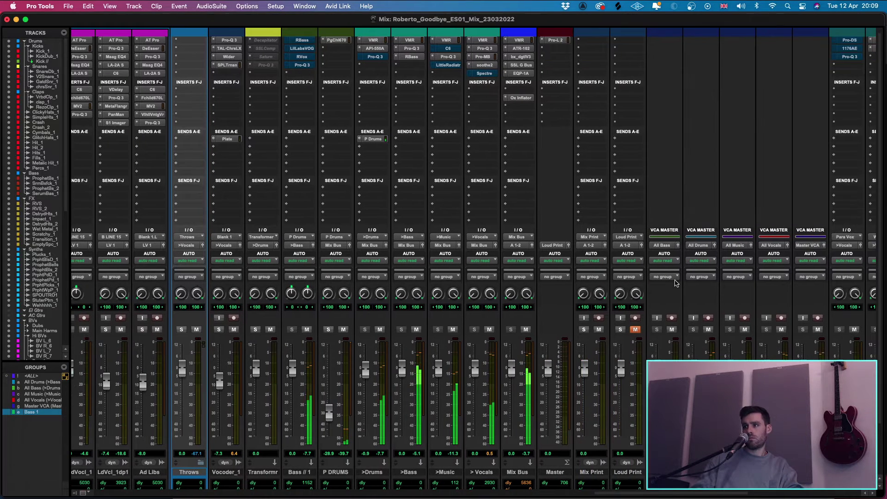
scroll(675, 283, right, 1)
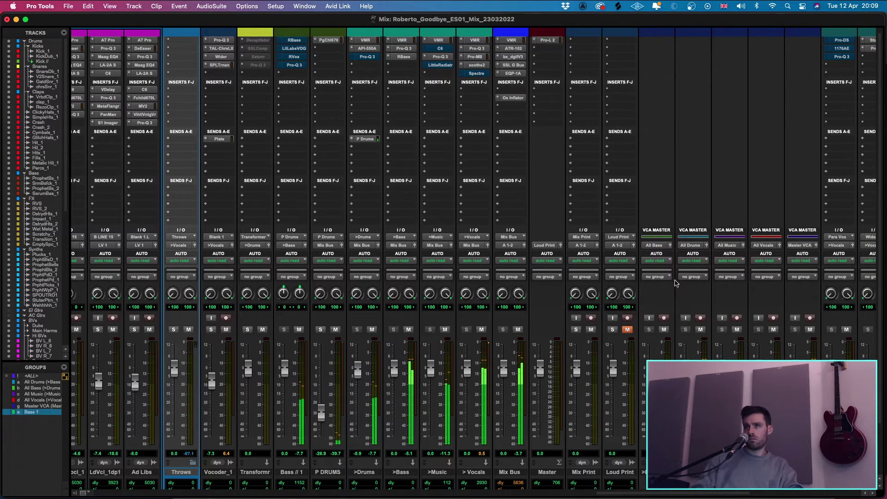
click(510, 57)
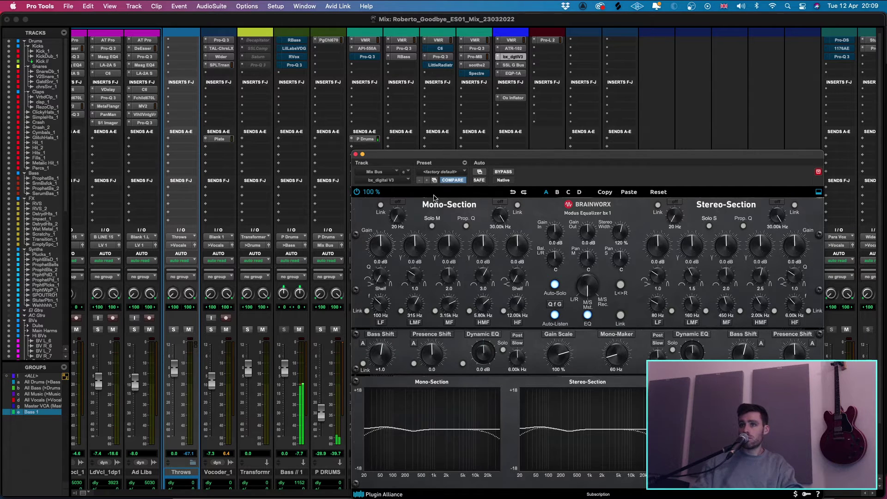
click(356, 155)
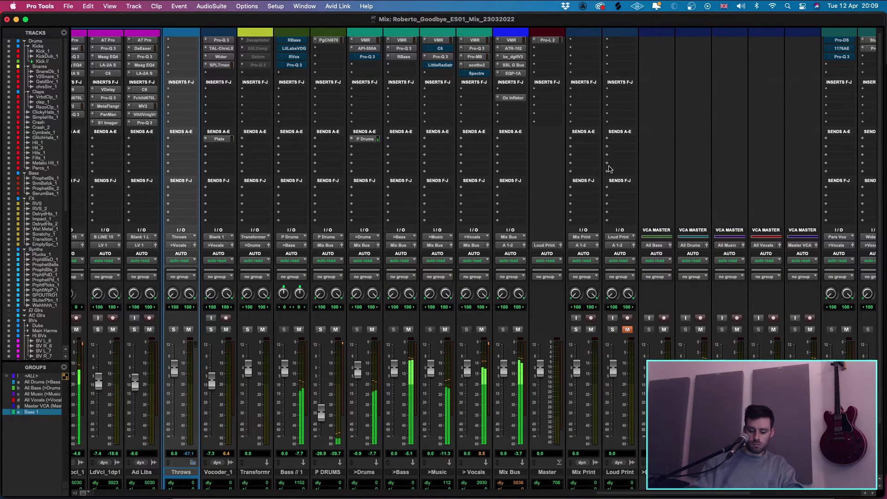
key(super+equal)
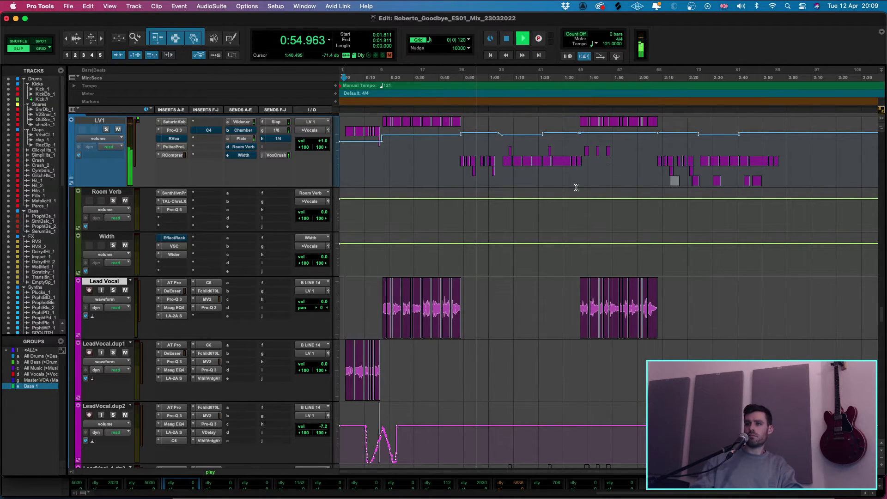
- Show LeadVocl_1.dp1's volume automation, raise it to -5.2 dB from about 0:38.6 to 2:56.5, and play from 0:52.941
scroll(575, 188, down, 15)
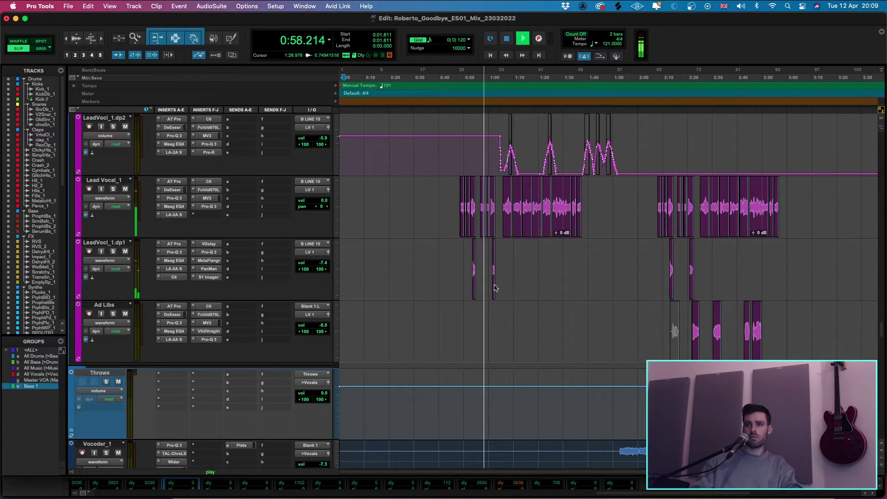
key(ctrl+minus)
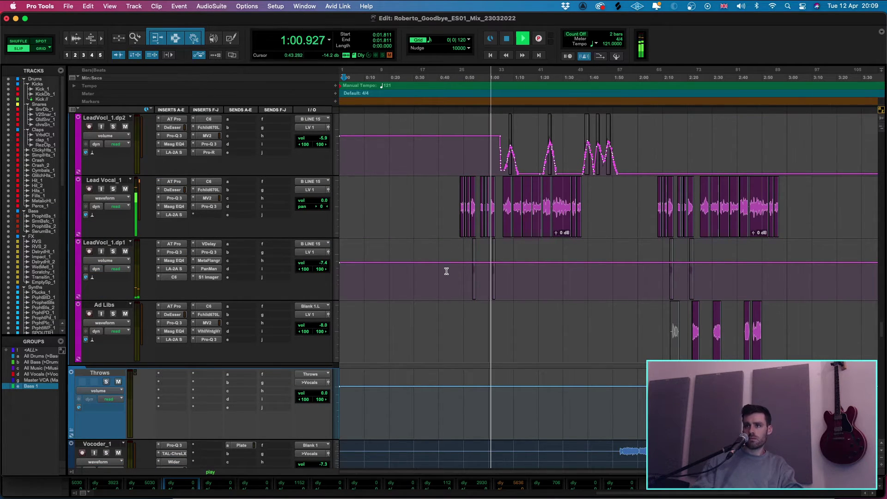
drag(436, 271, 776, 274)
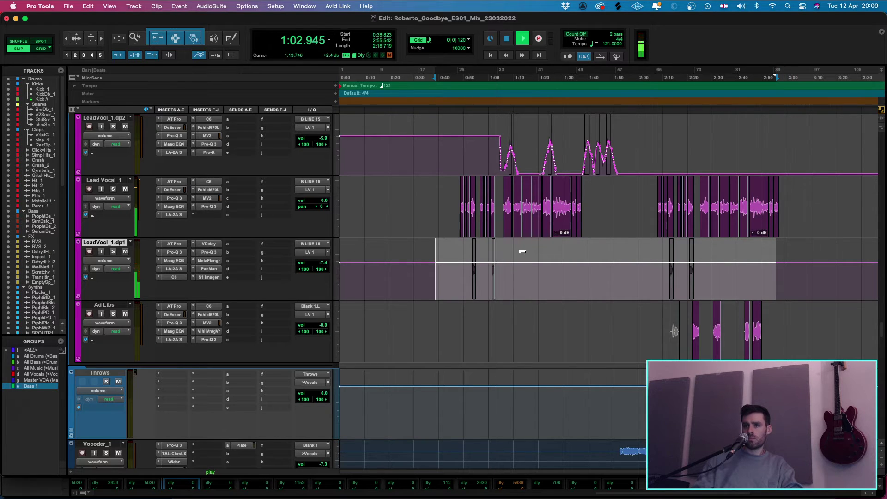
drag(520, 251, 521, 251)
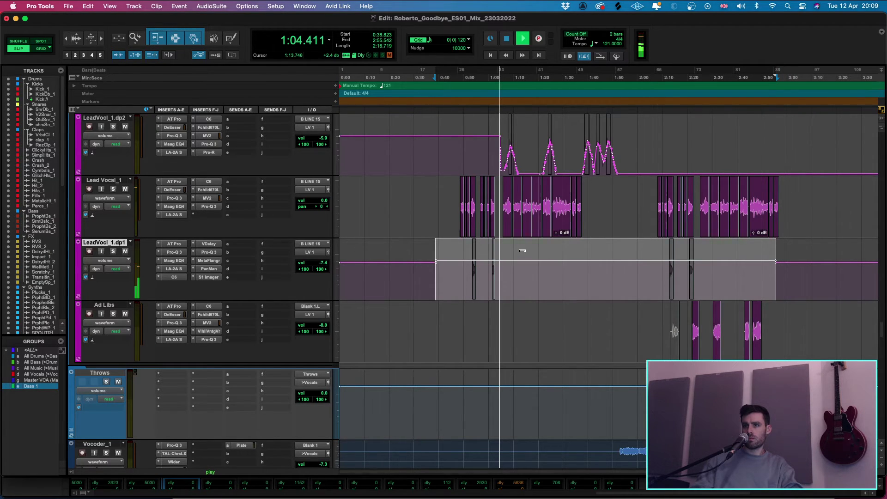
click(459, 274)
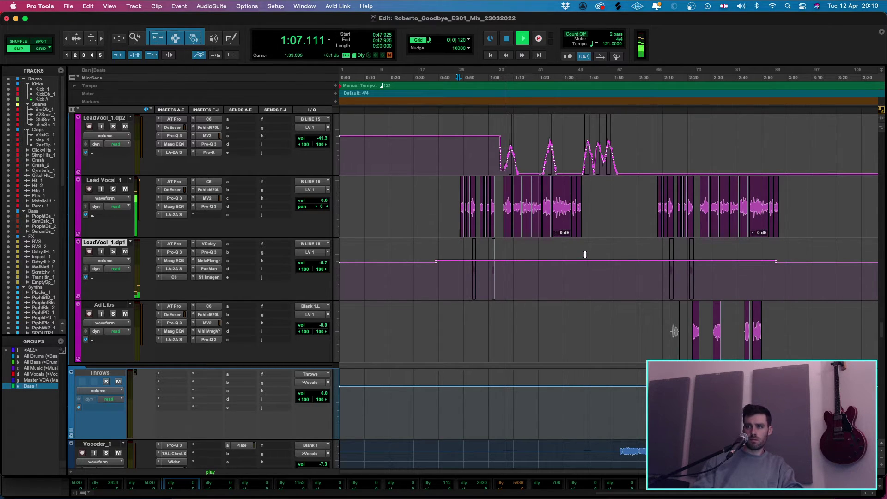
drag(584, 254, 583, 250)
click(471, 273)
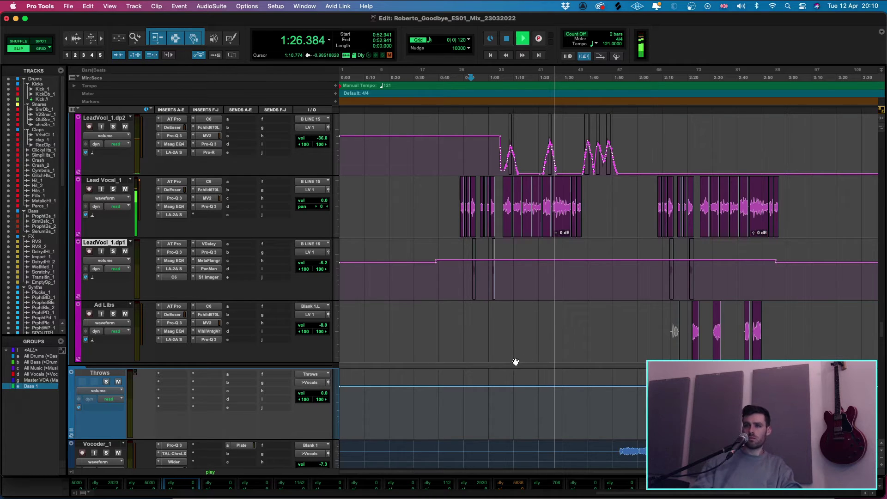
- Set the Crash track's volume to -1.3 dB and play from 1:49.226, ahead of its third hit
scroll(512, 360, up, 15)
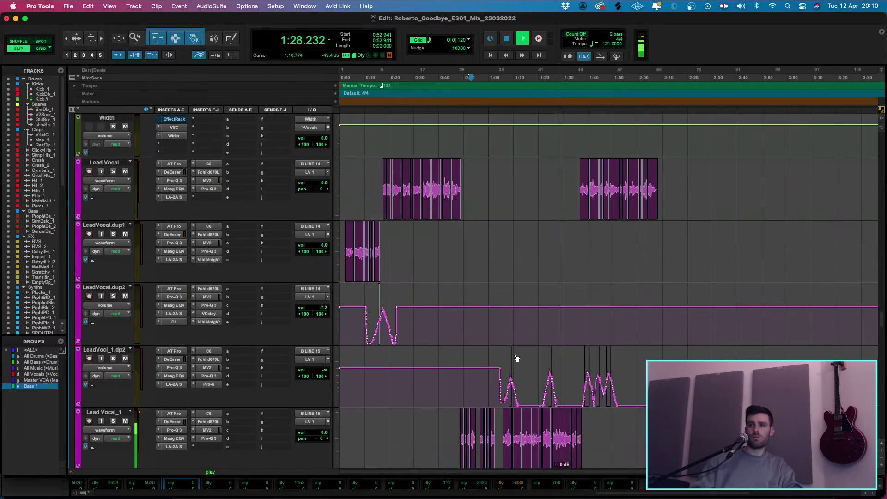
scroll(517, 358, up, 10)
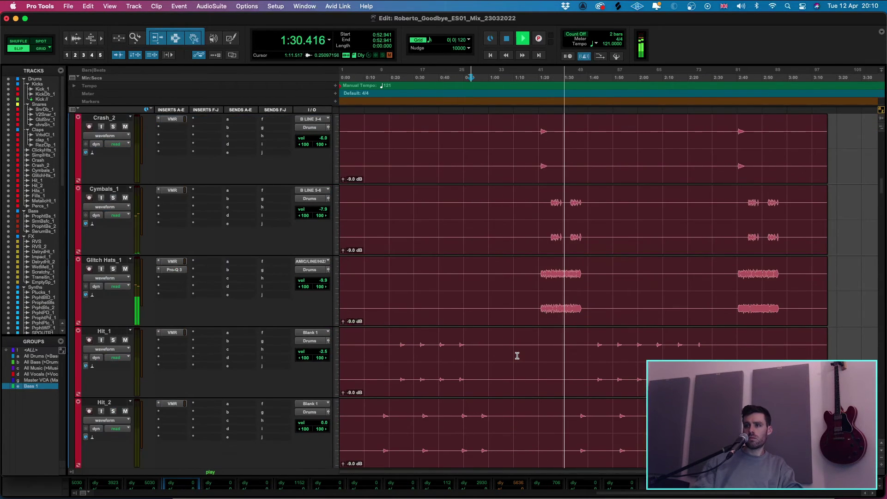
scroll(486, 322, up, 5)
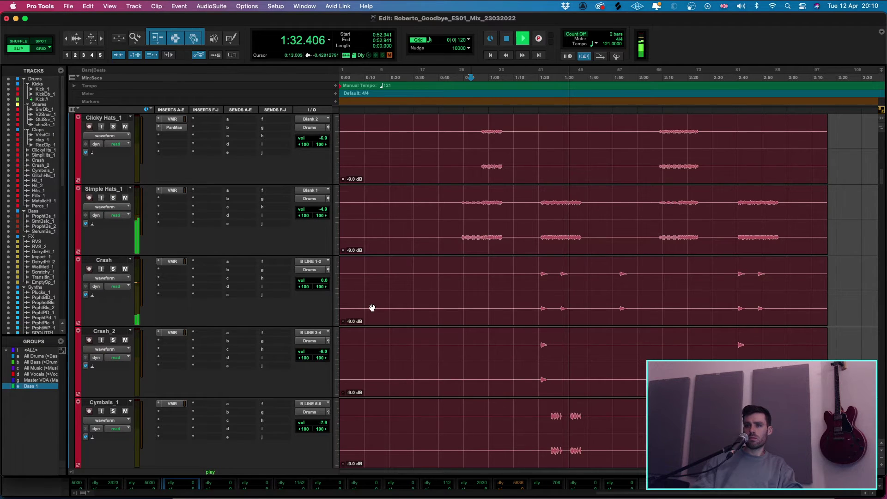
drag(325, 285, 326, 286)
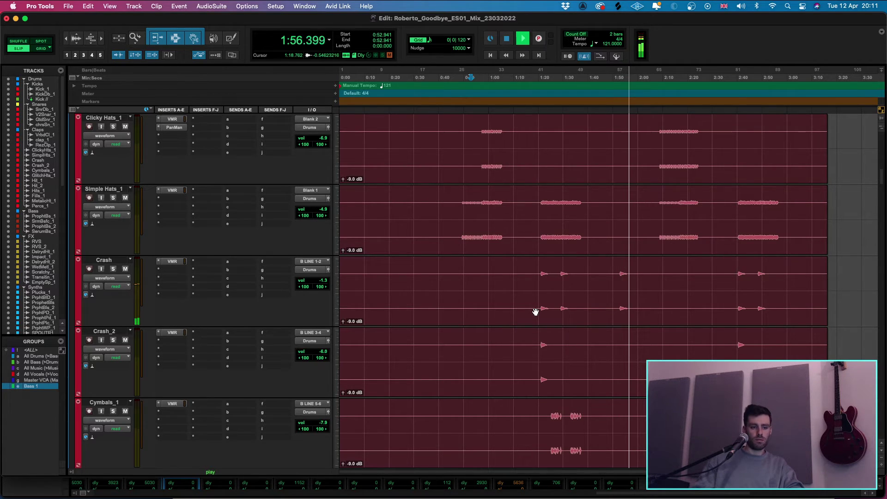
click(611, 272)
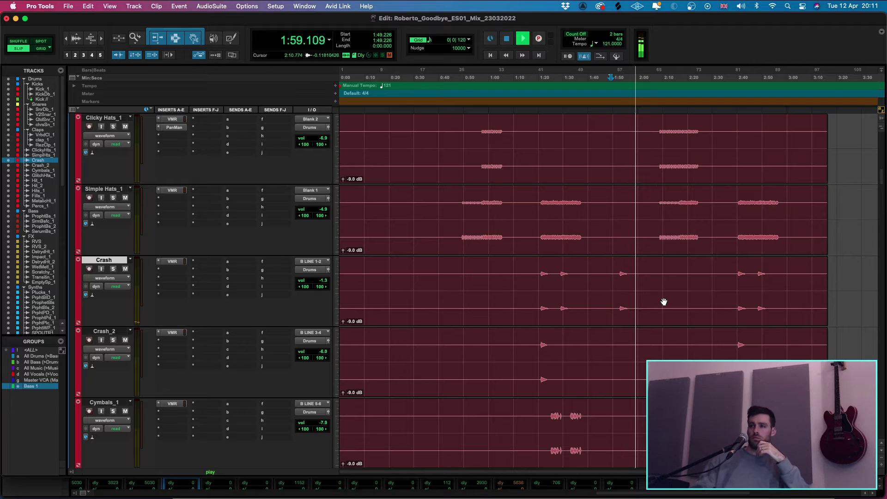
- Raise the Vocoder_1 track's volume to -6.0 dB and play its vocoder part from 1:54.242
scroll(664, 301, down, 20)
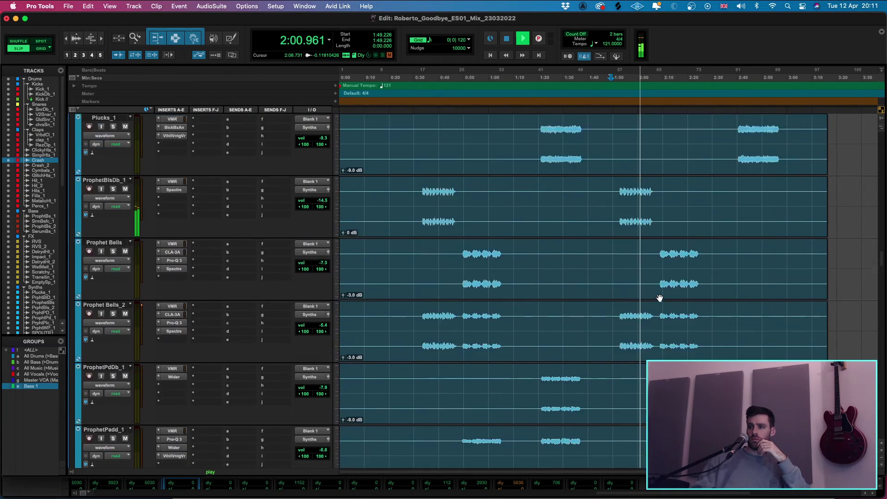
scroll(659, 298, down, 20)
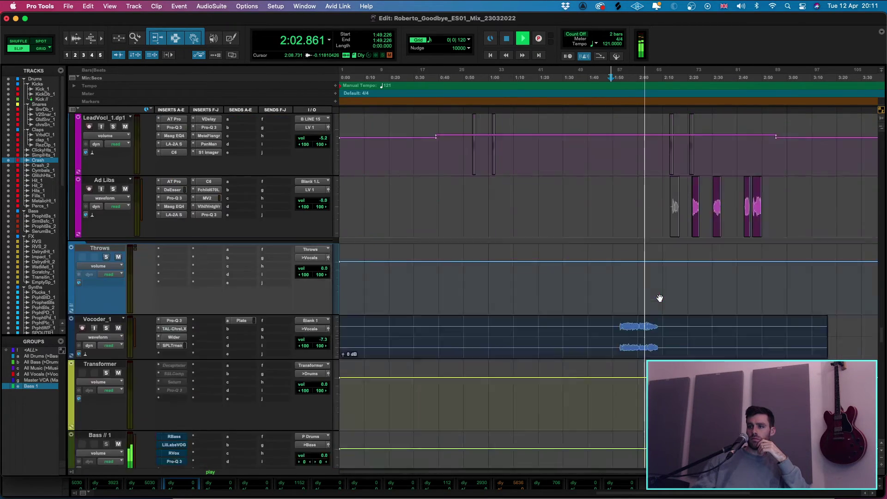
scroll(660, 298, down, 10)
scroll(647, 305, up, 10)
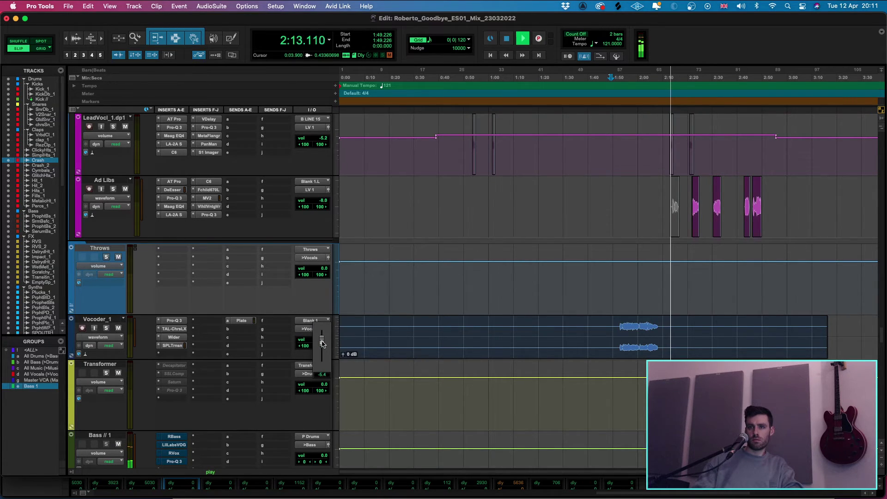
click(623, 322)
key(space)
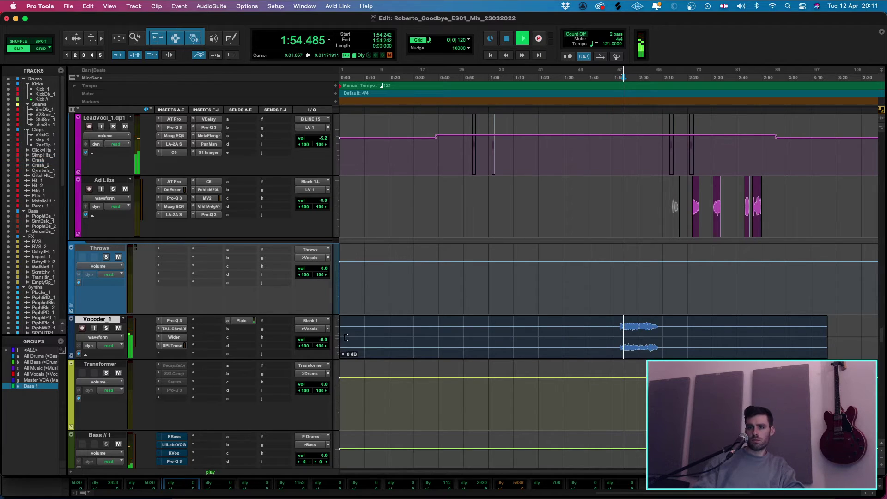
- Audition Vocoder_1 in solo, inspect its Pro-Q 3 equalizer curve, unsolo the track, and close the plug-in
click(106, 329)
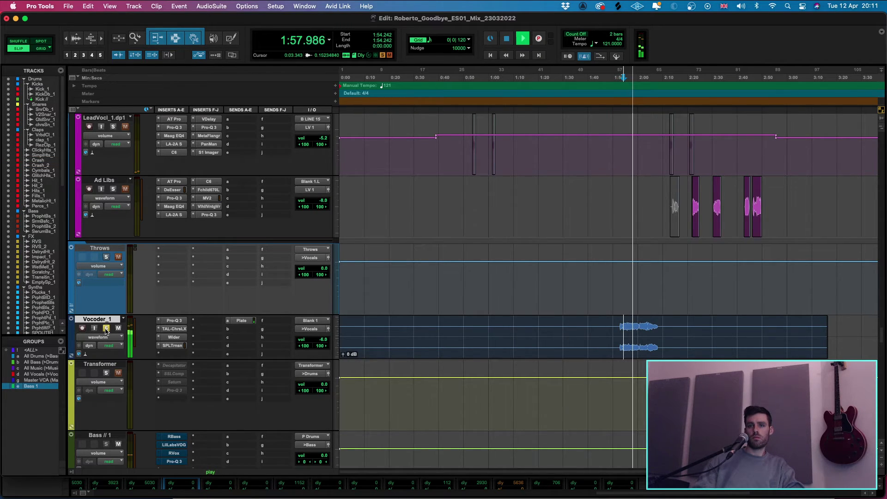
click(173, 320)
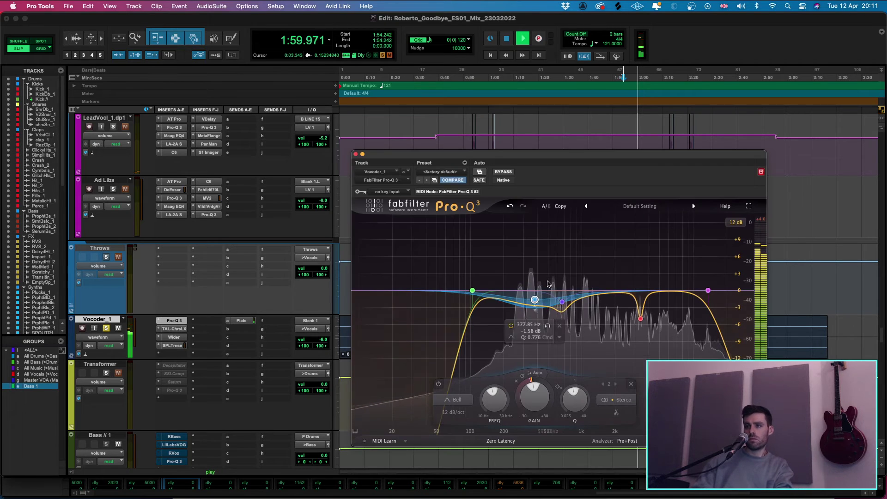
click(107, 328)
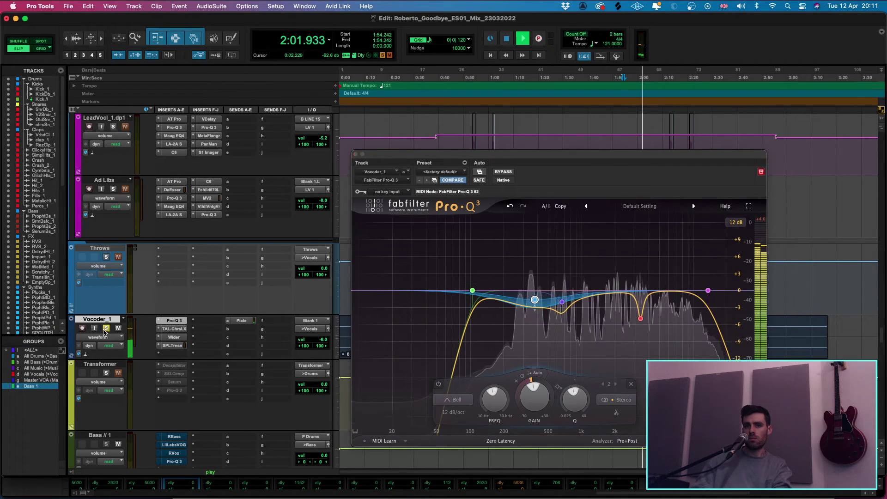
click(356, 154)
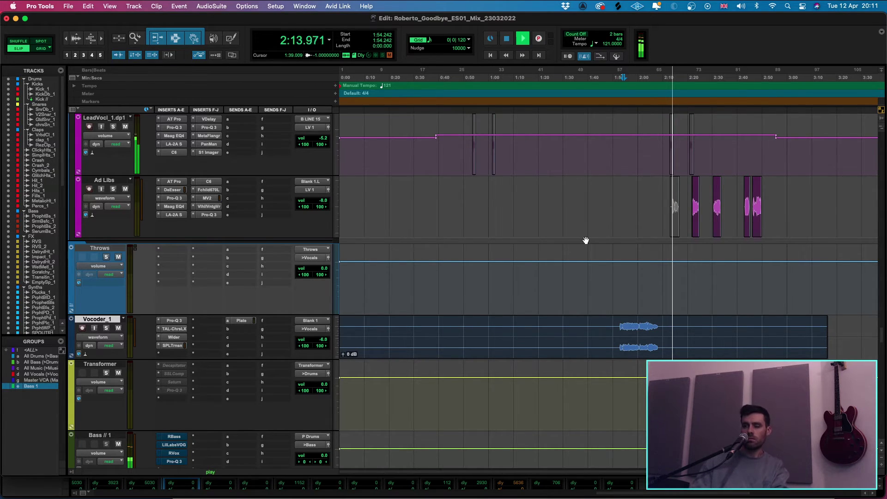
- Switch to the Filepass page in Safari, review the client's cymbal-hits comment at 1:23, and return to Pro Tools
scroll(585, 240, down, 3)
scroll(586, 241, right, 8)
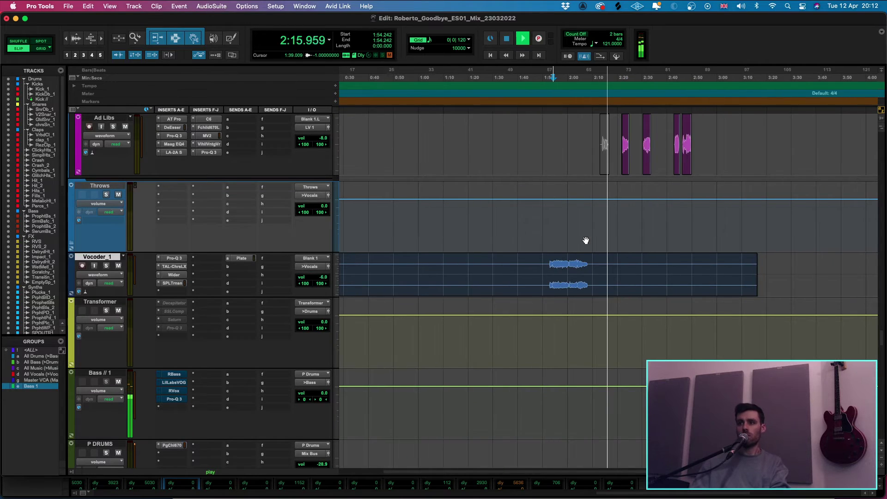
scroll(586, 240, up, 5)
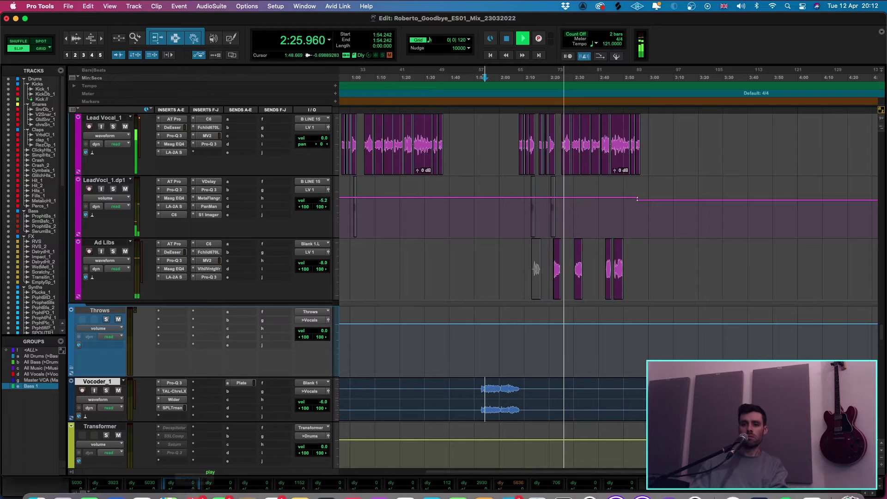
click(142, 482)
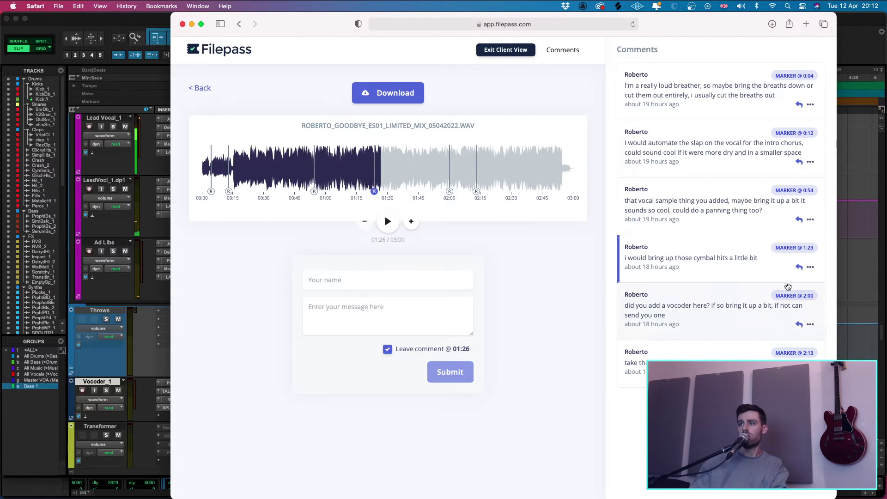
click(809, 268)
click(778, 266)
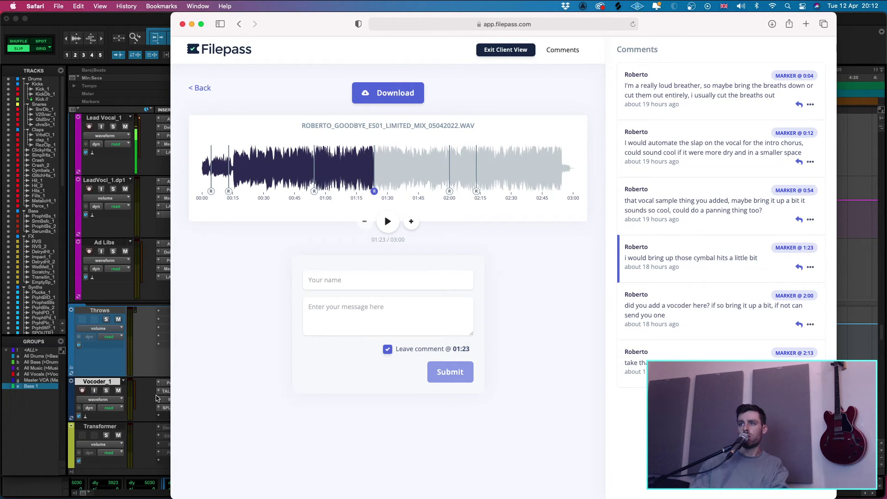
click(76, 423)
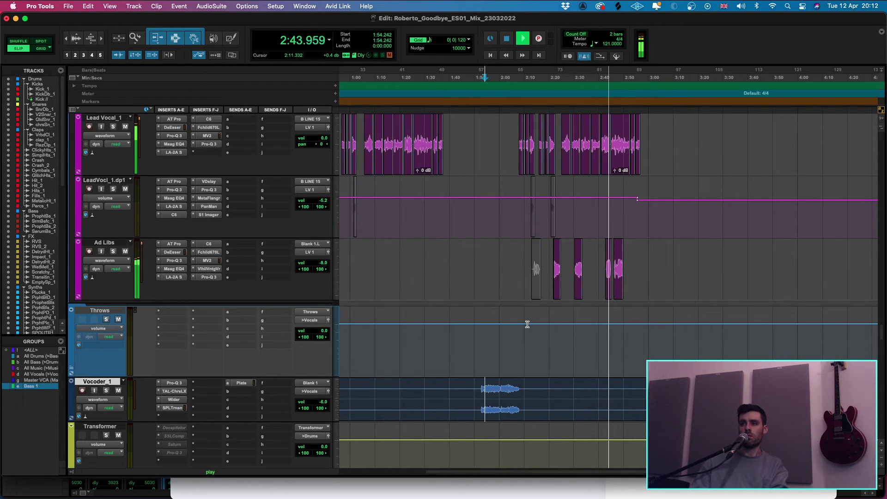
scroll(577, 322, left, 5)
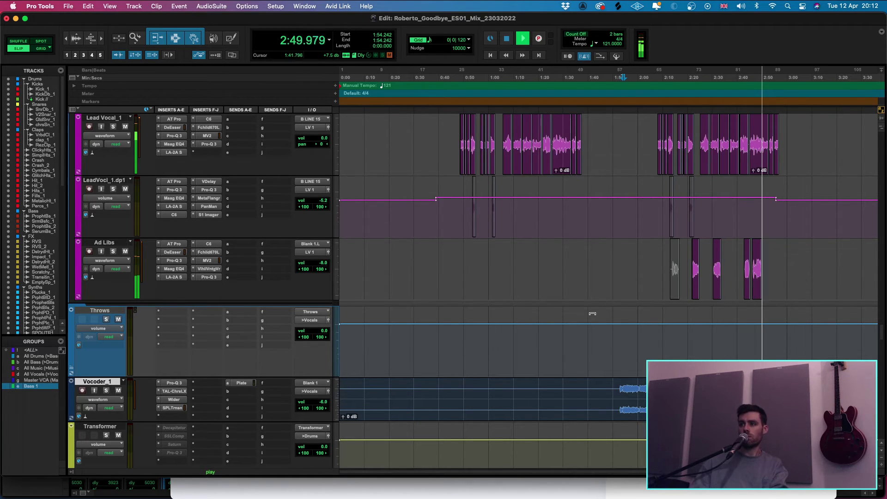
scroll(609, 308, right, 5)
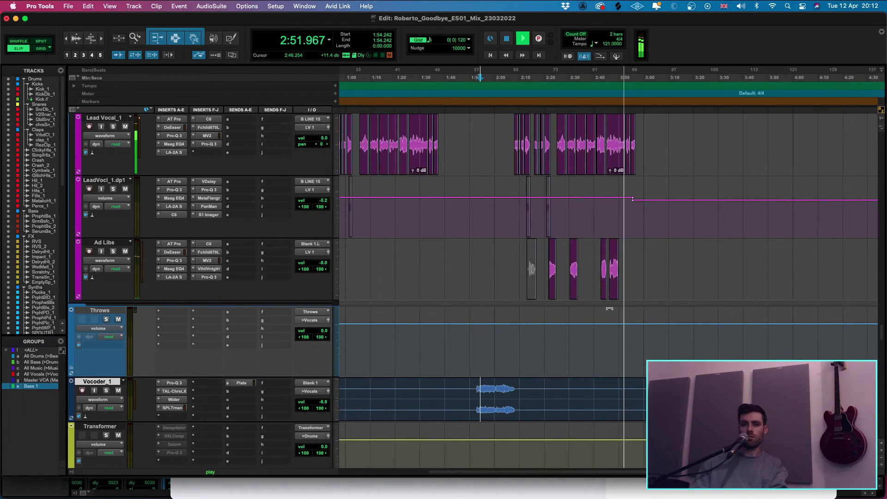
scroll(610, 308, down, 10)
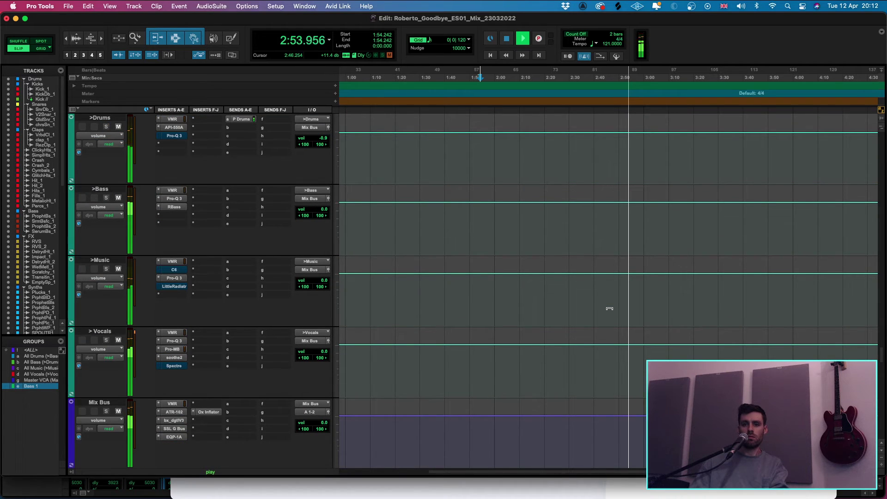
- Stop playback and look over the vocal tracks, followed by the Master, Mix Print and Loud Print tracks
scroll(346, 319, up, 10)
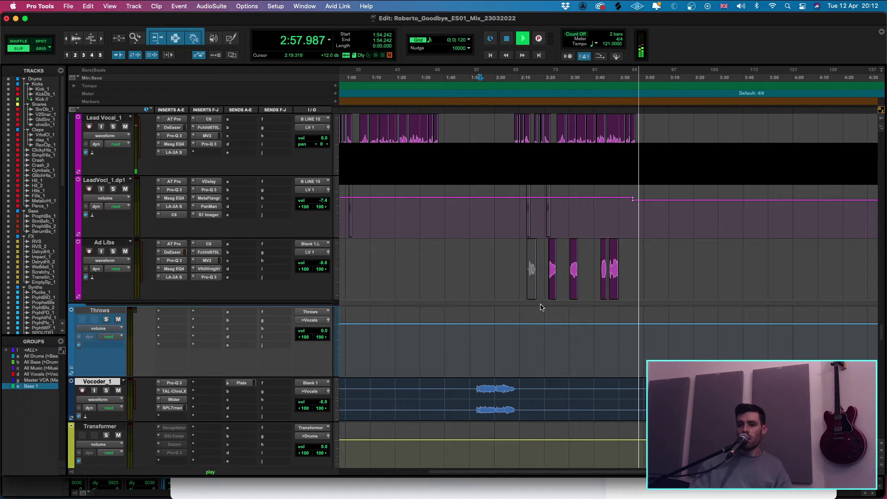
scroll(541, 296, left, 5)
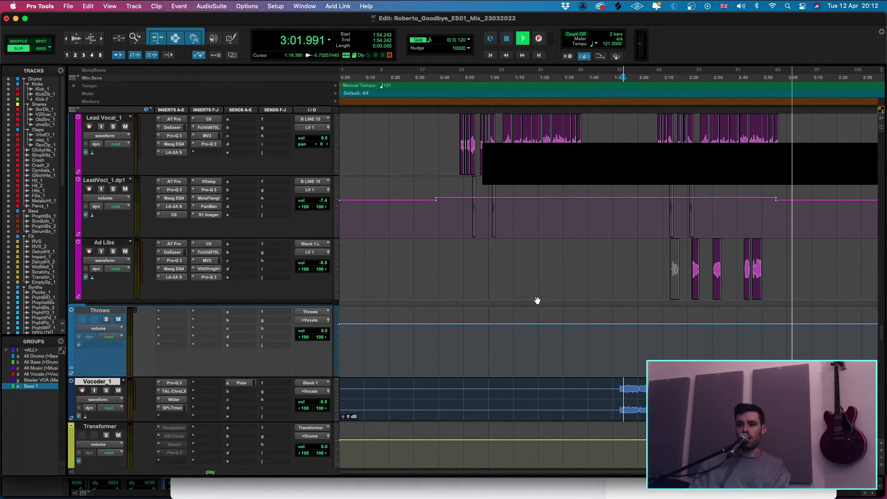
scroll(537, 300, down, 10)
scroll(522, 307, up, 10)
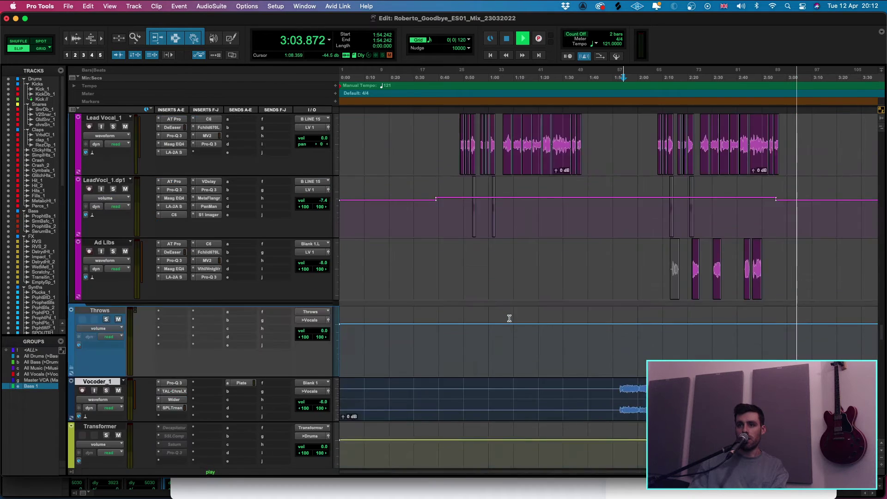
key(space)
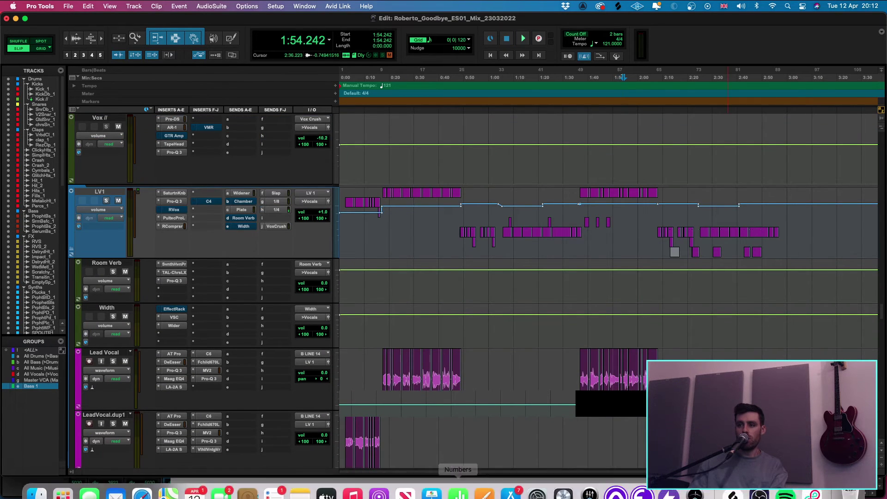
scroll(734, 356, down, 8)
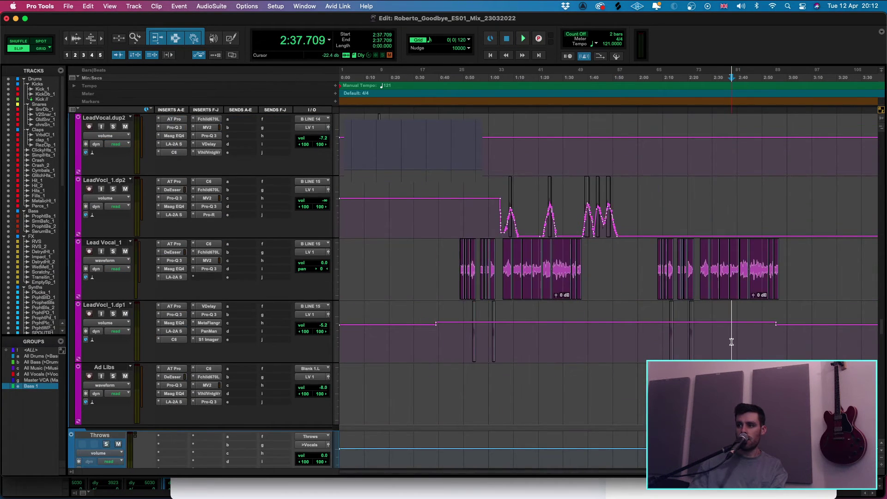
scroll(186, 359, down, 15)
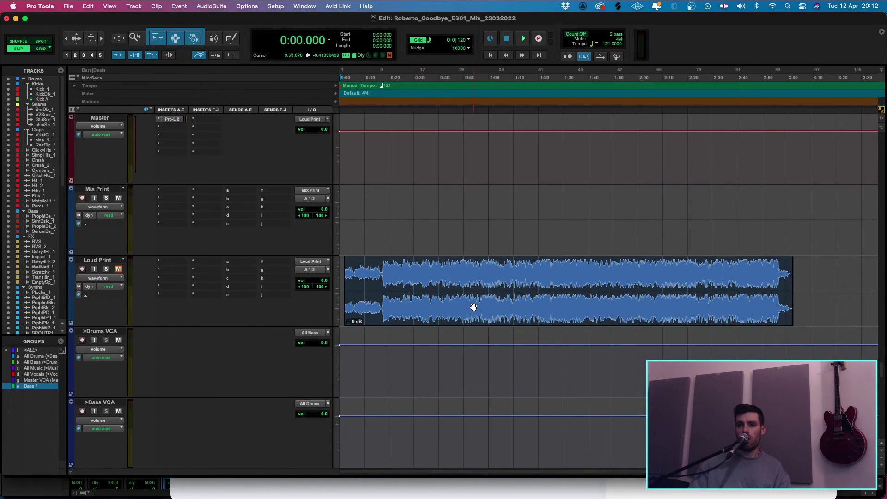
scroll(449, 312, down, 2)
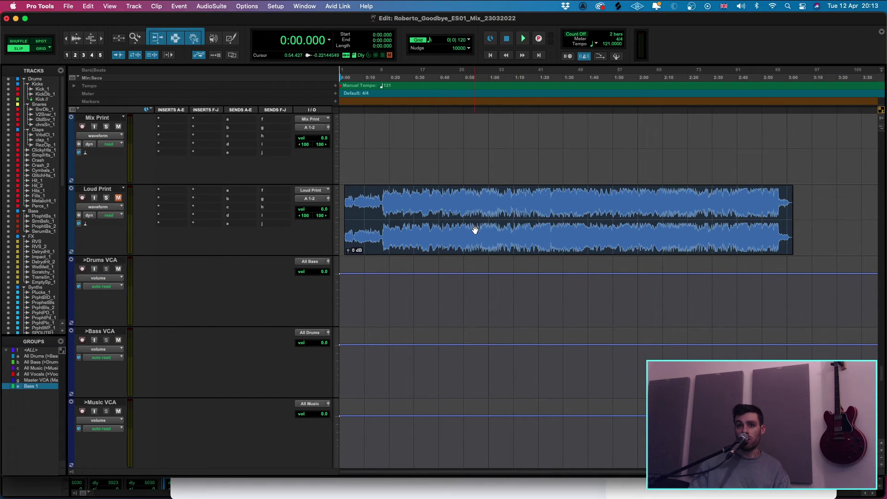
scroll(482, 232, up, 2)
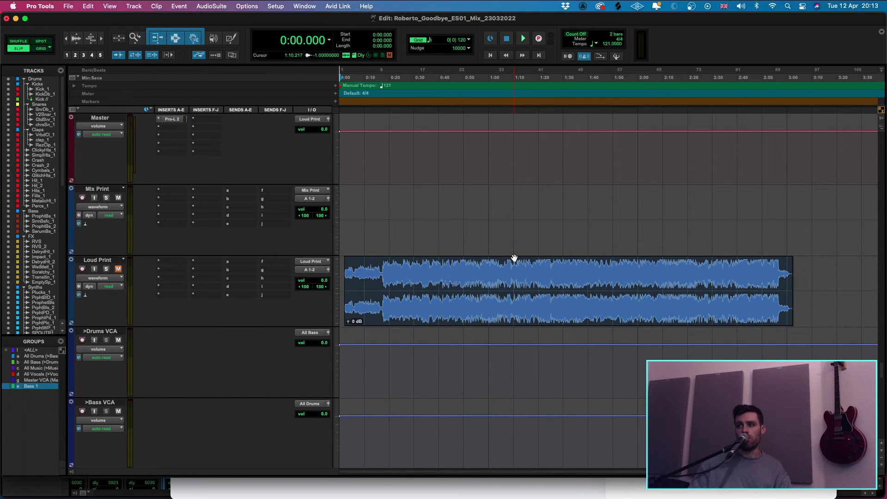
- Move the Pro-L 2 limiter from the Master to the Mix Bus, play from 1:33.808, and close the plug-in window
scroll(551, 318, up, 2)
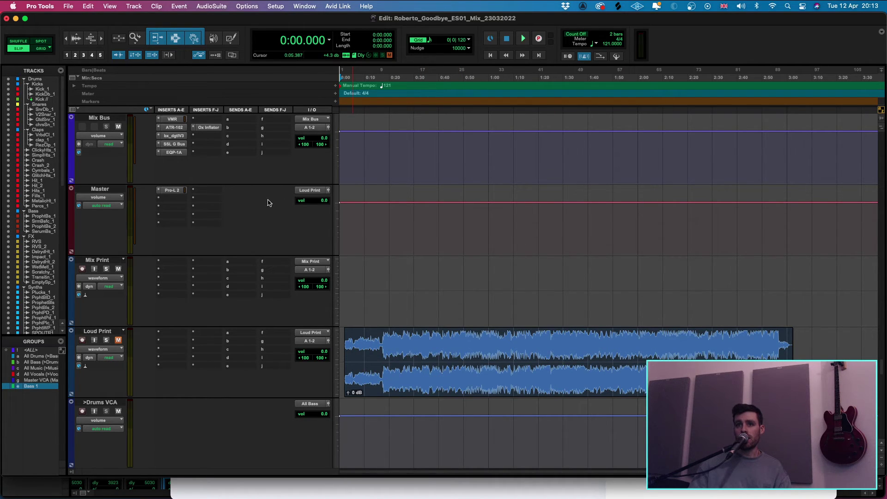
click(170, 190)
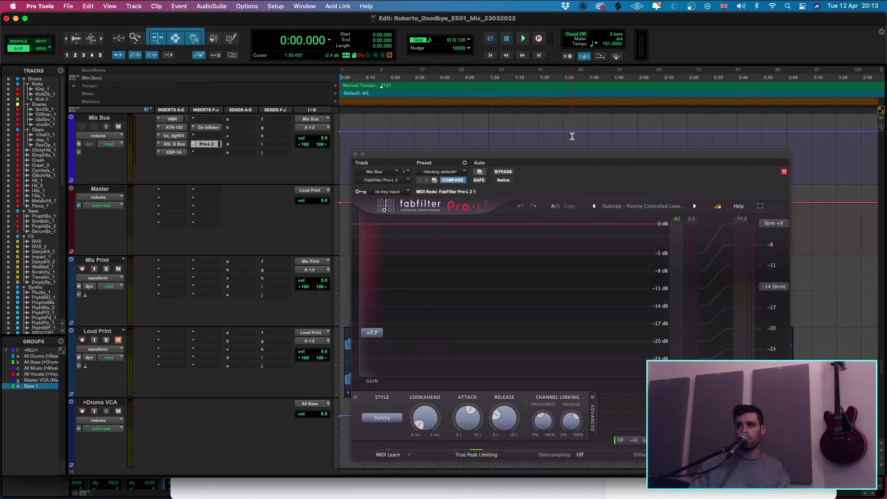
key(space)
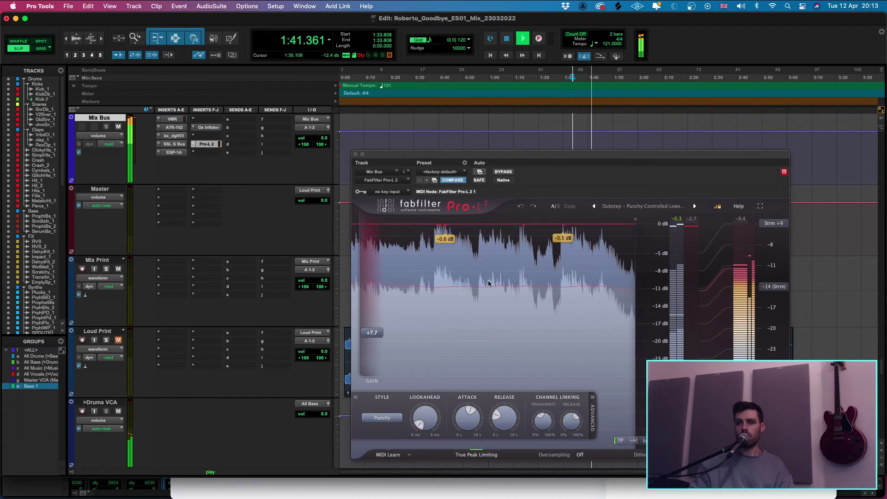
click(355, 154)
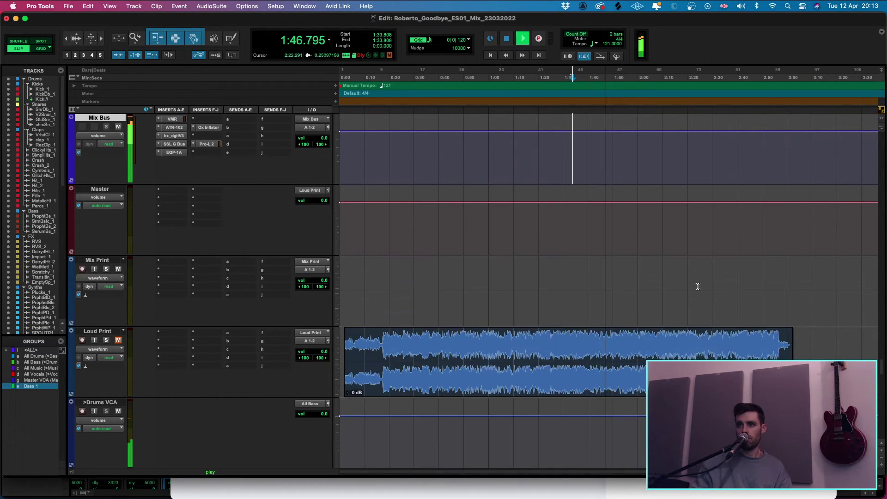
- Reopen the Mix Bus Pro-L 2 limiter during playback and reposition its window to uncover the tracks behind it
scroll(677, 296, up, 5)
scroll(677, 297, down, 10)
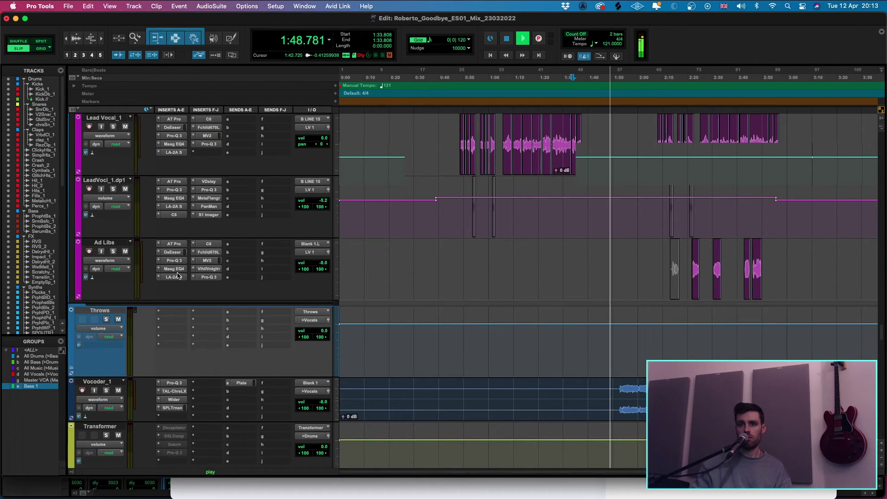
scroll(225, 298, down, 5)
scroll(224, 295, down, 5)
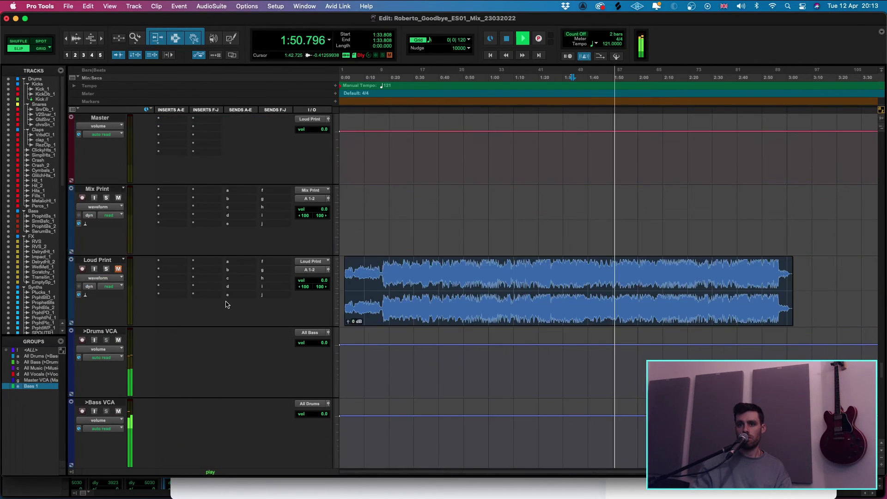
click(207, 144)
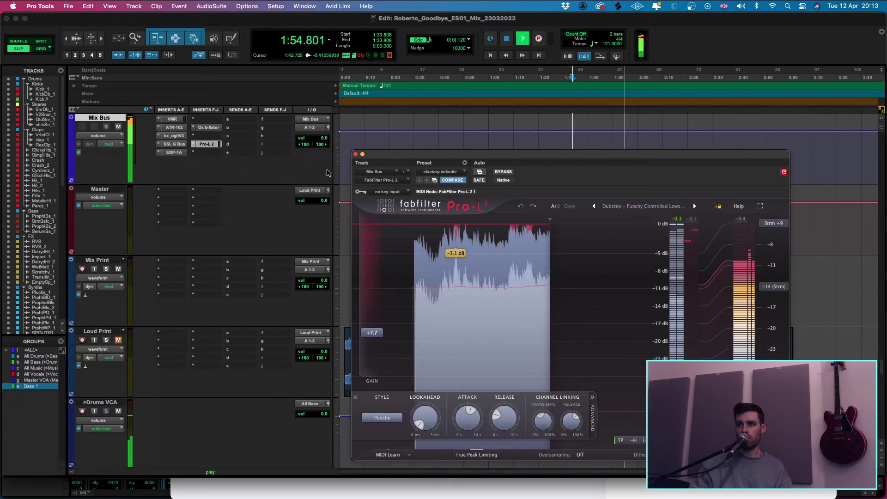
scroll(192, 235, up, 5)
drag(456, 159, 448, 249)
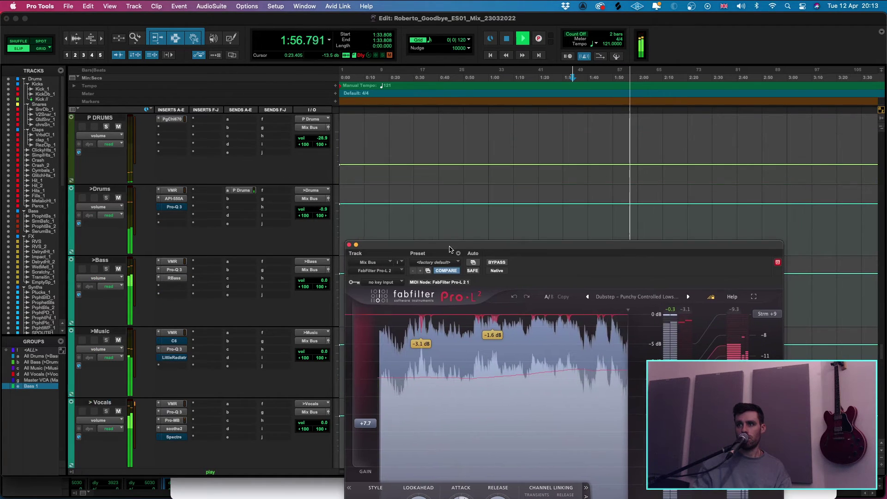
- Lower the Vocoder_1 track's volume to -8.0 dB while the mix plays
scroll(322, 213, up, 5)
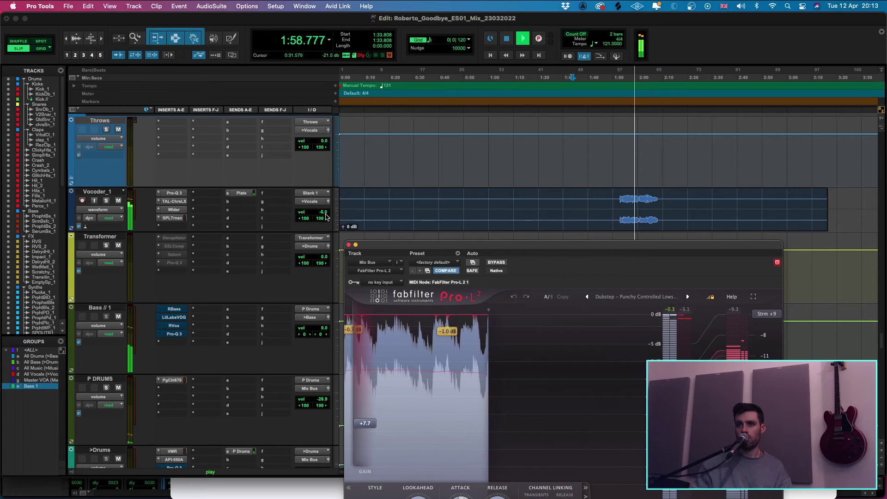
drag(326, 217, 322, 215)
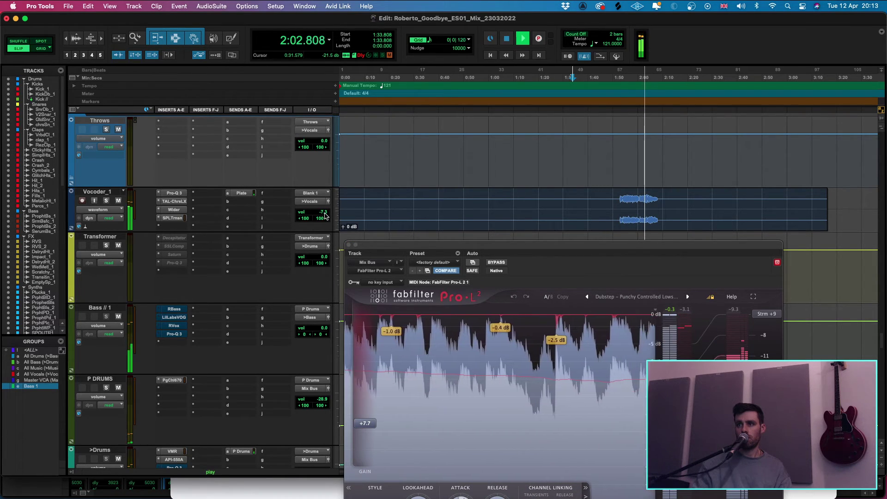
alt+click(324, 215)
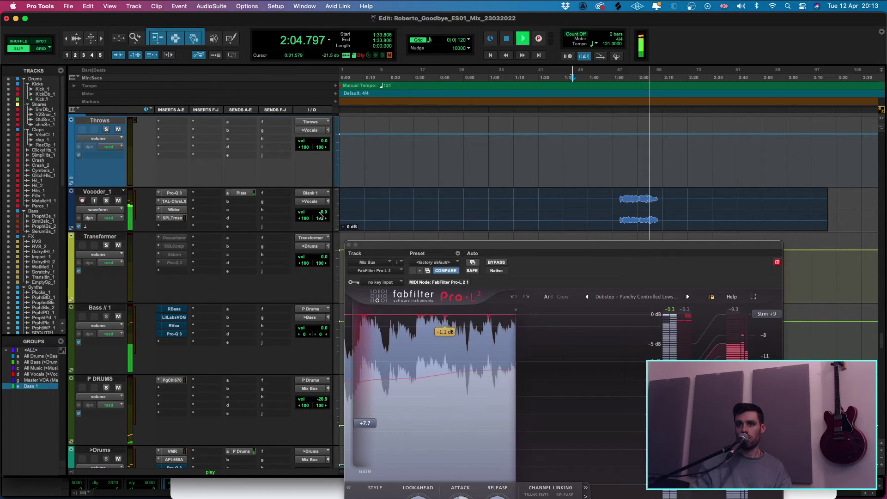
scroll(515, 208, up, 5)
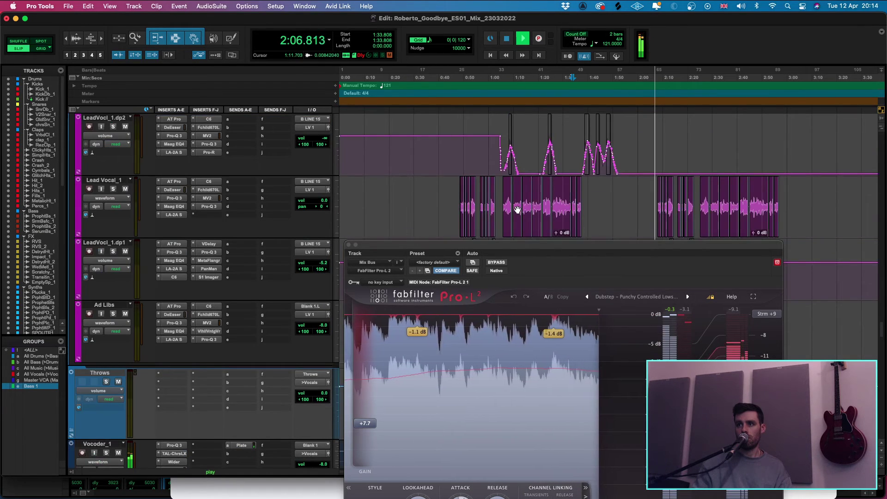
scroll(551, 208, down, 5)
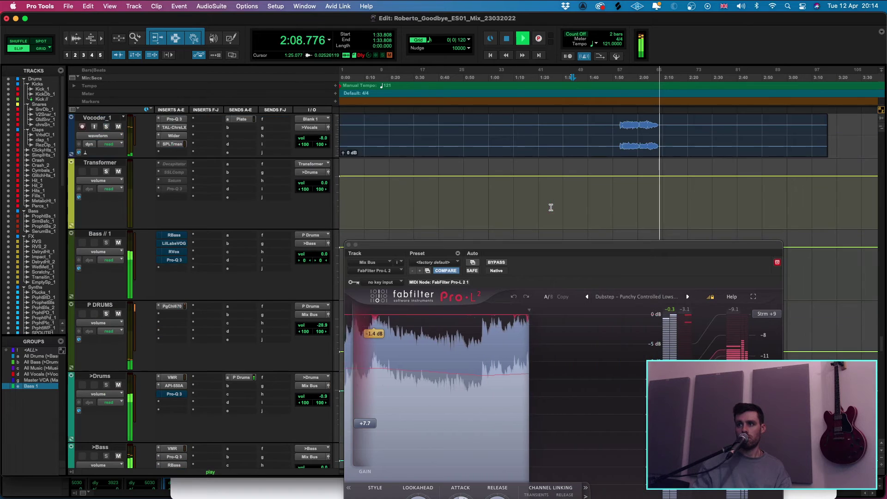
- Move the Pro-L 2 window clear of the late vocal clips and set the limiter's gain to +7.62 dB
scroll(550, 207, up, 5)
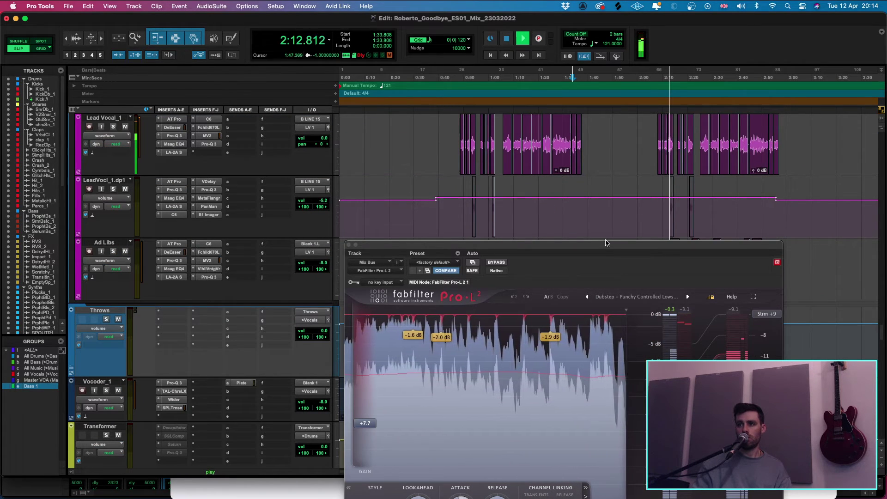
drag(607, 243, 423, 102)
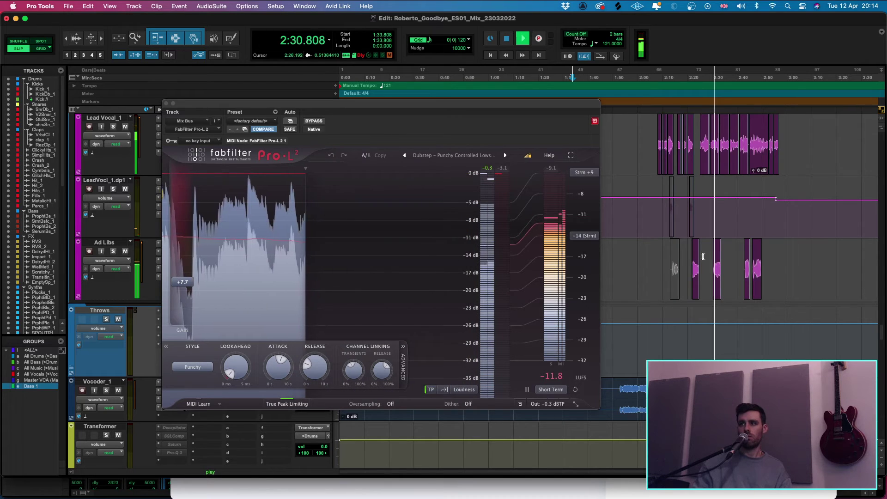
mouse_move(182, 283)
drag(181, 284, 190, 280)
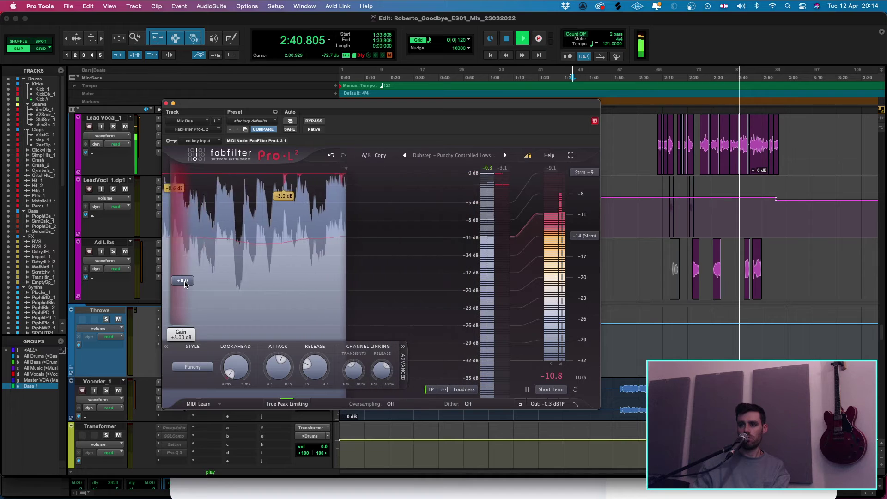
drag(184, 281, 184, 279)
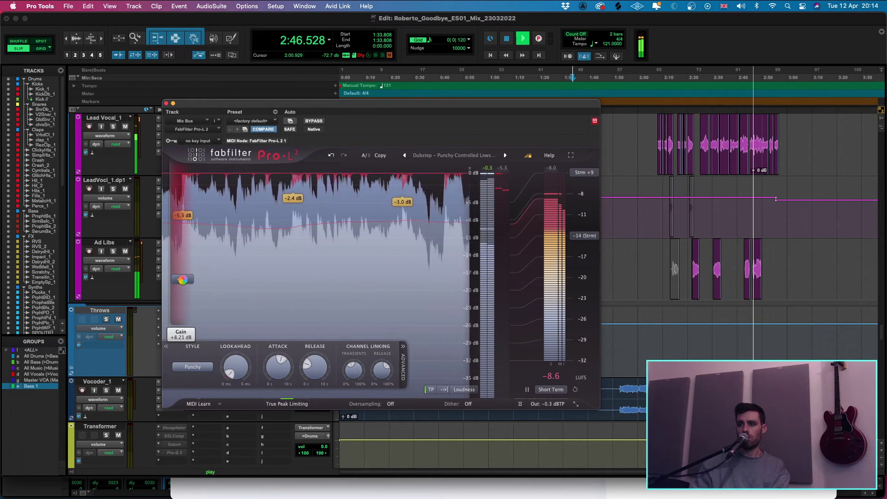
drag(182, 279, 183, 283)
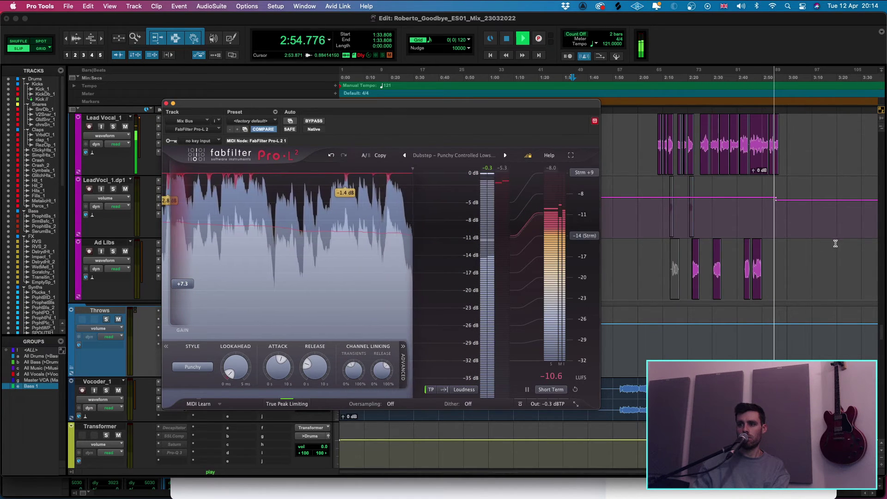
mouse_move(183, 284)
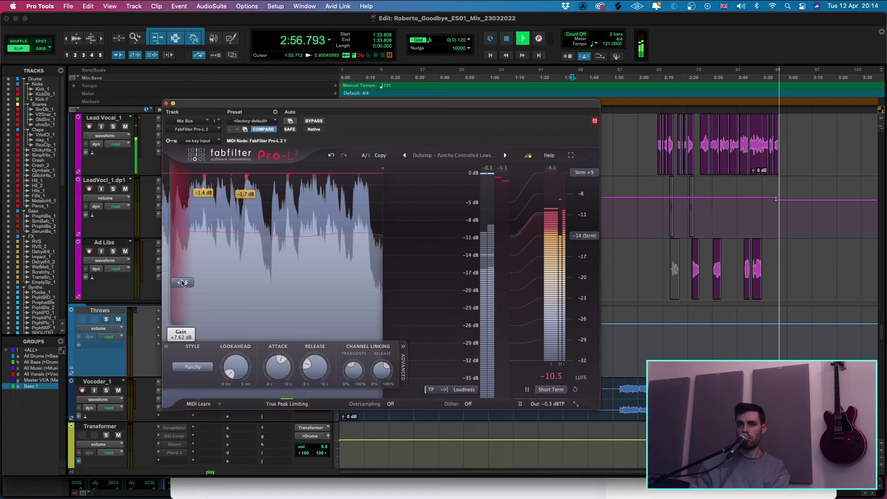
- Play from 2:40.124, set the Mix Bus Pro-L 2 gain to +7.84 dB, replay the section, and close the limiter
key(space)
click(738, 256)
key(space)
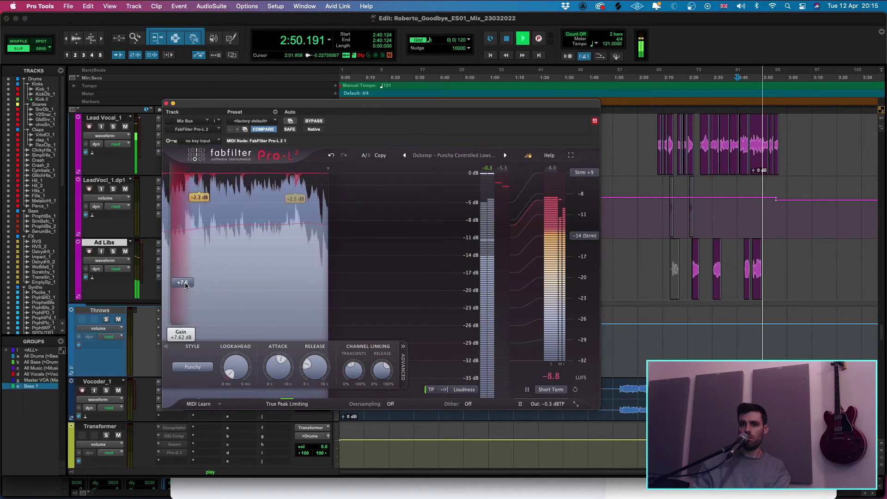
mouse_move(185, 283)
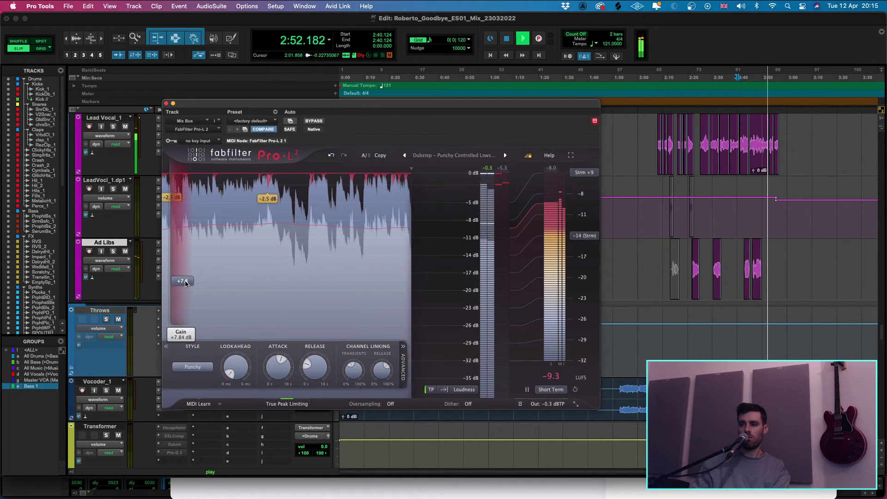
key(space)
key(space)
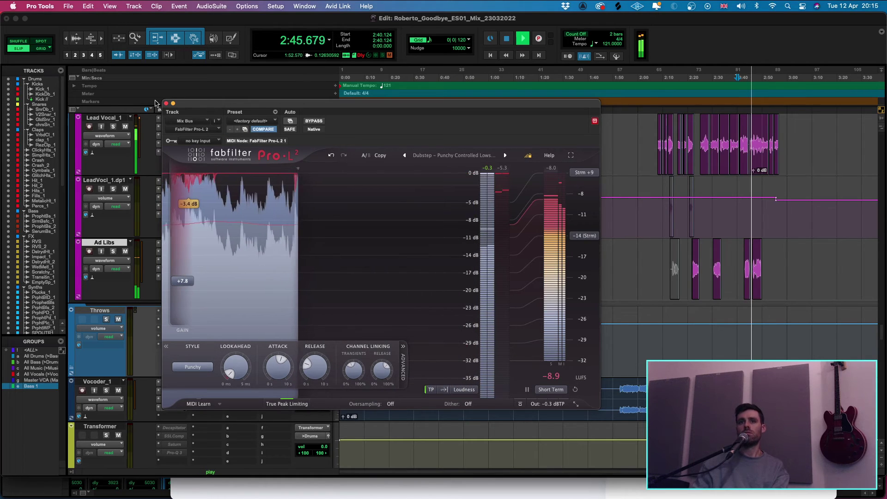
key(space)
key(super+w)
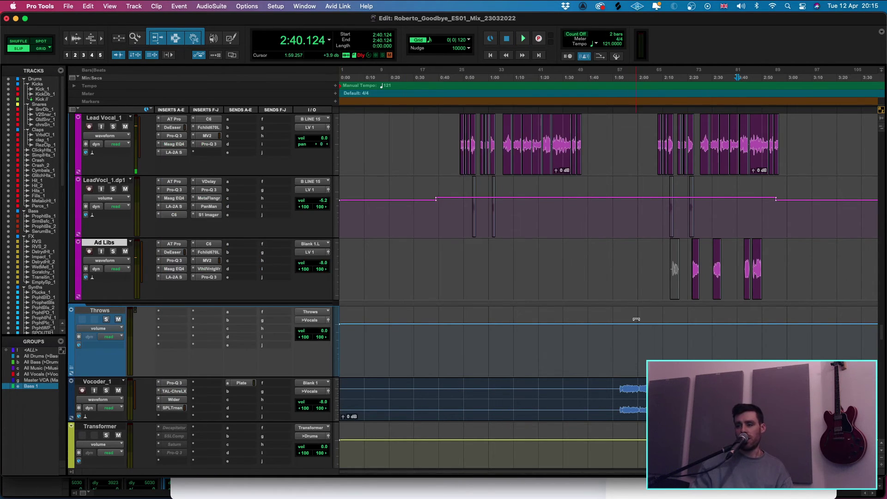
- Play the Vocoder_1 part from 1:52.198 to check its level in the mix, and stop playback
scroll(619, 326, down, 3)
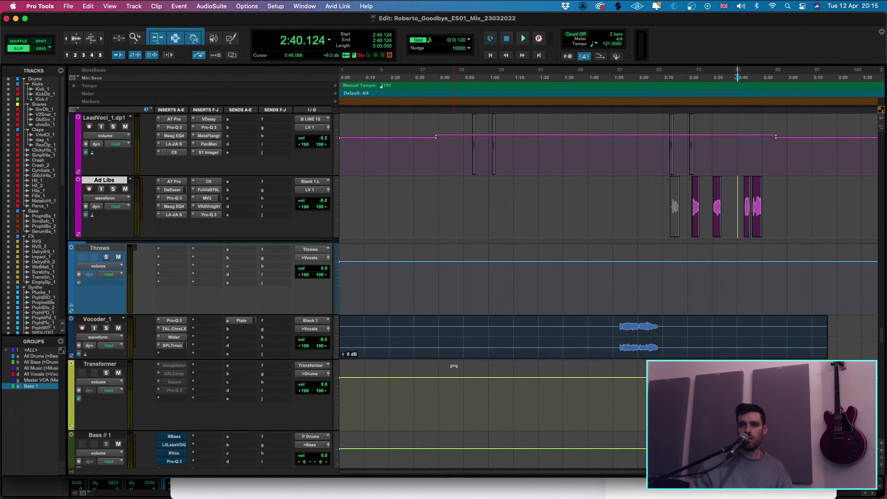
click(619, 328)
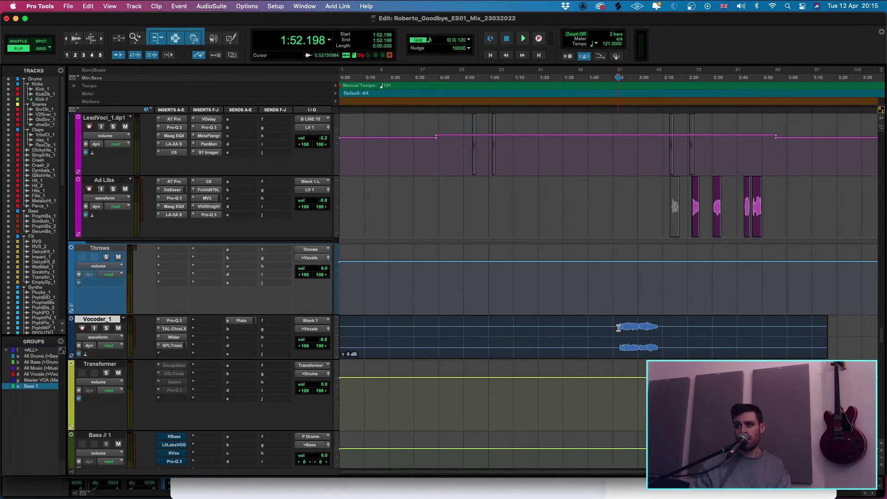
key(space)
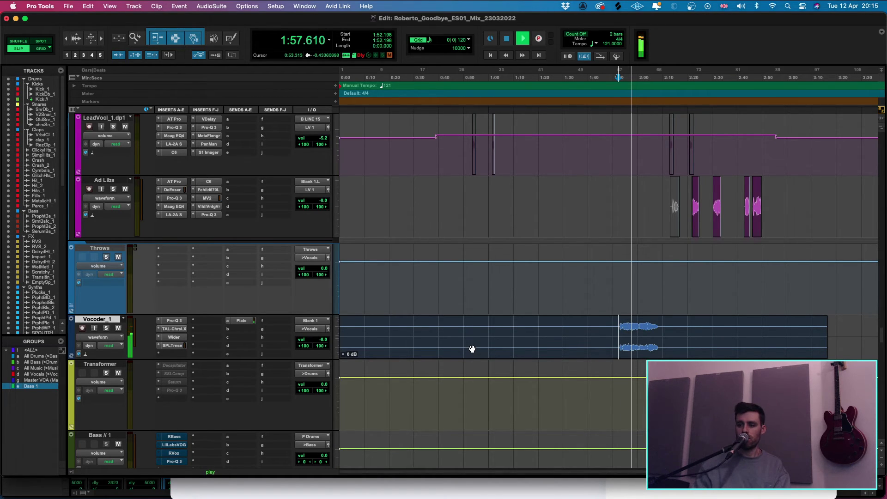
key(space)
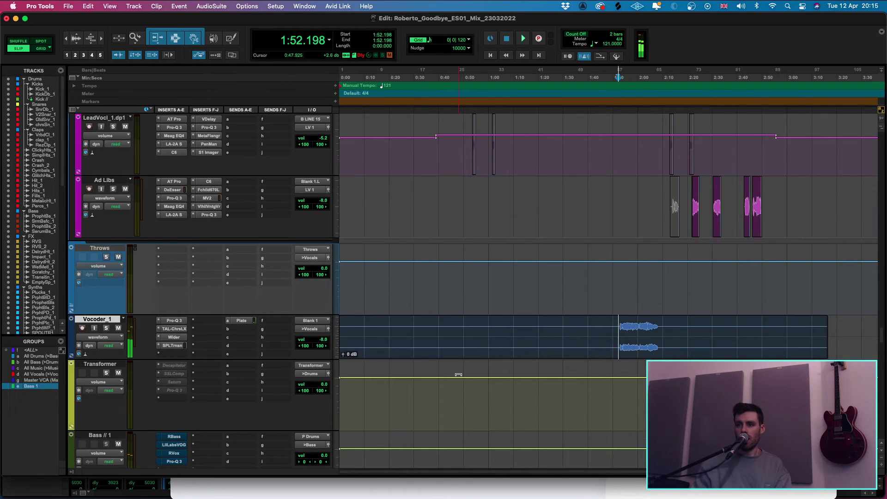
scroll(458, 370, down, 5)
scroll(457, 369, up, 10)
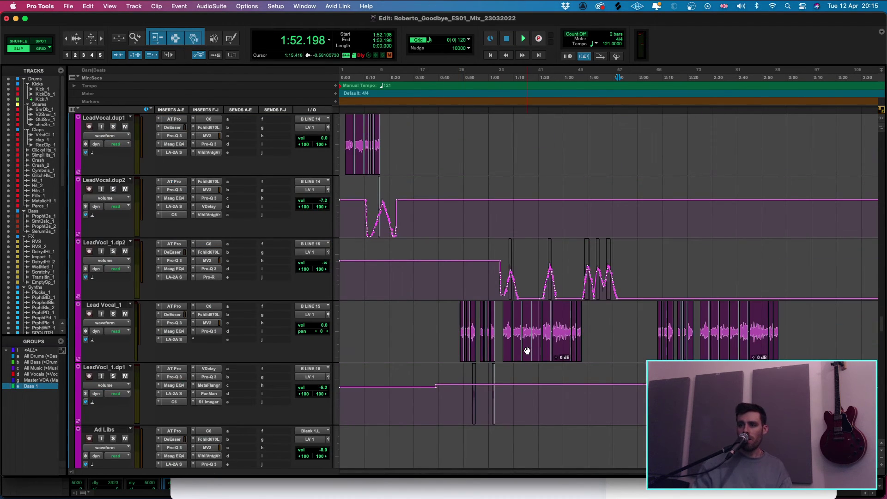
scroll(527, 350, down, 5)
- Switch to Spotify and play "You've Got a Friend - 2019 Remaster" from the Twitch Live Stream playlist
mouse_move(615, 482)
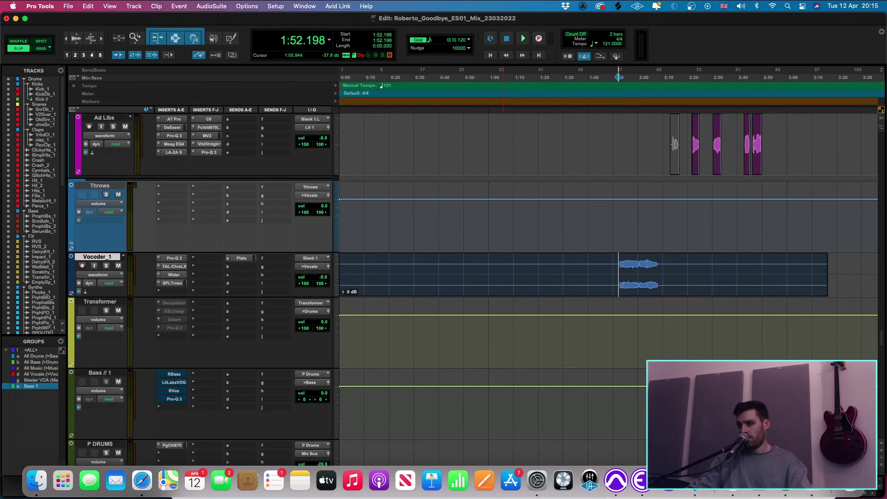
click(689, 482)
click(640, 125)
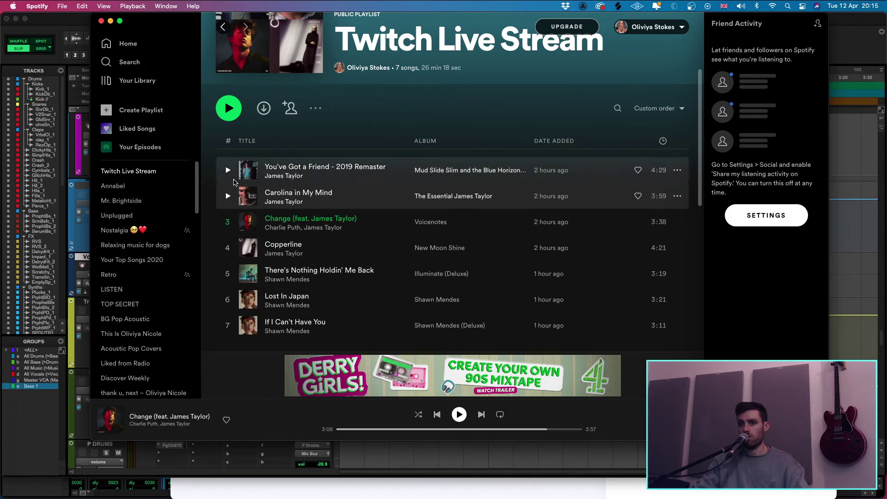
click(239, 176)
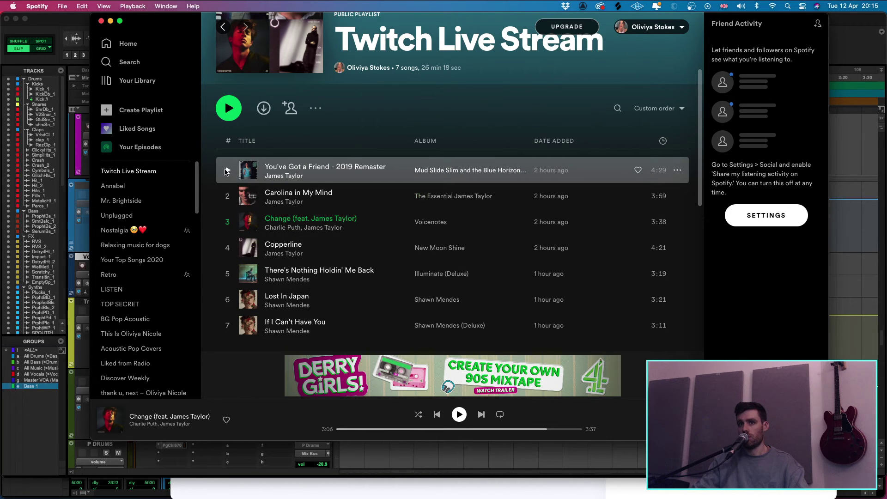
click(227, 172)
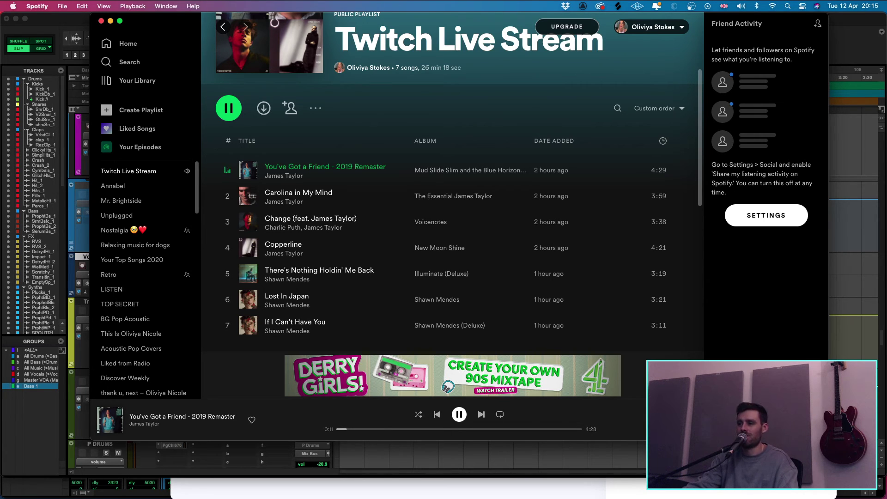
- Return to Pro Tools and look over the lead vocal, Ad Libs, Throws, Vocoder_1 and bus tracks
key(super+Tab)
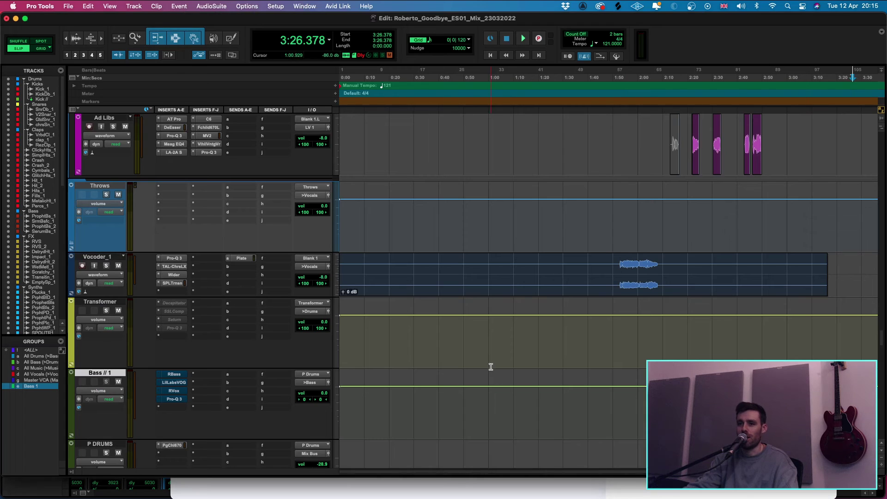
scroll(490, 365, down, 5)
scroll(492, 398, up, 7)
scroll(492, 397, down, 5)
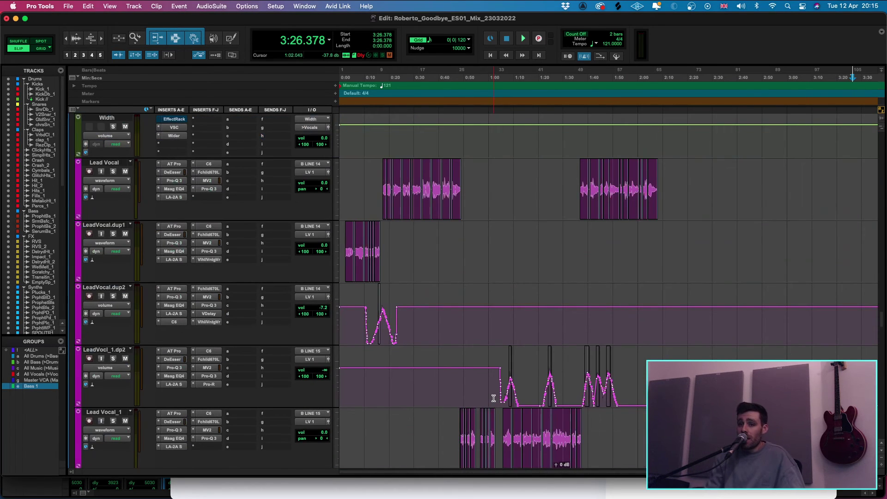
scroll(493, 398, down, 5)
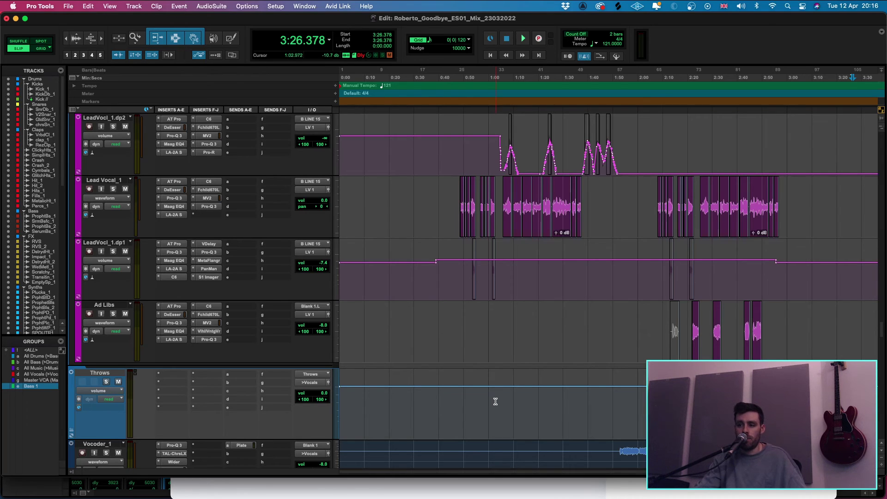
scroll(495, 400, down, 8)
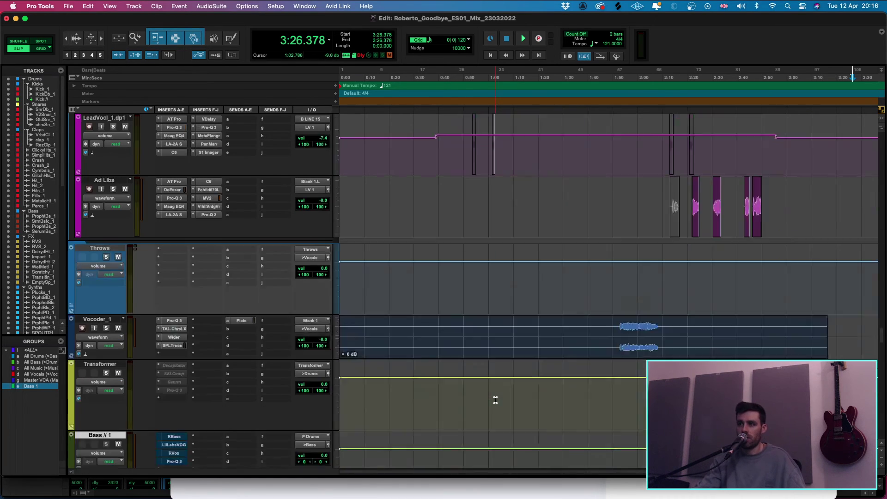
scroll(456, 394, up, 8)
scroll(456, 393, down, 8)
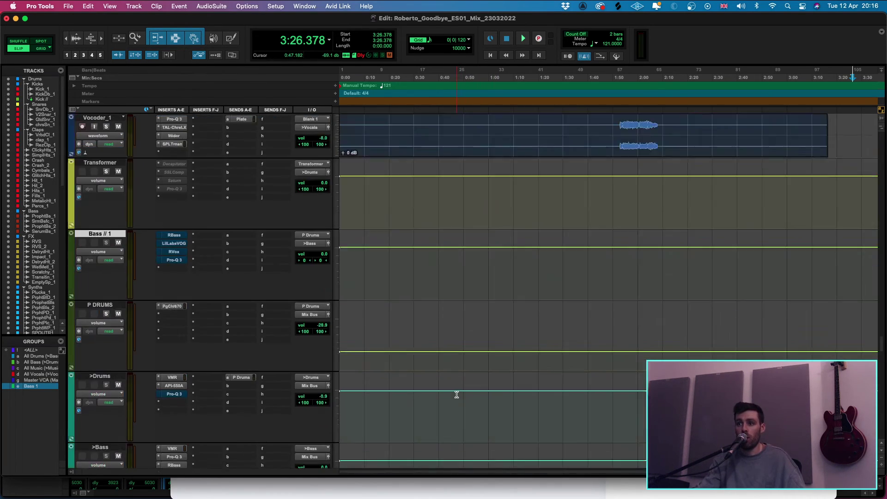
scroll(455, 392, up, 6)
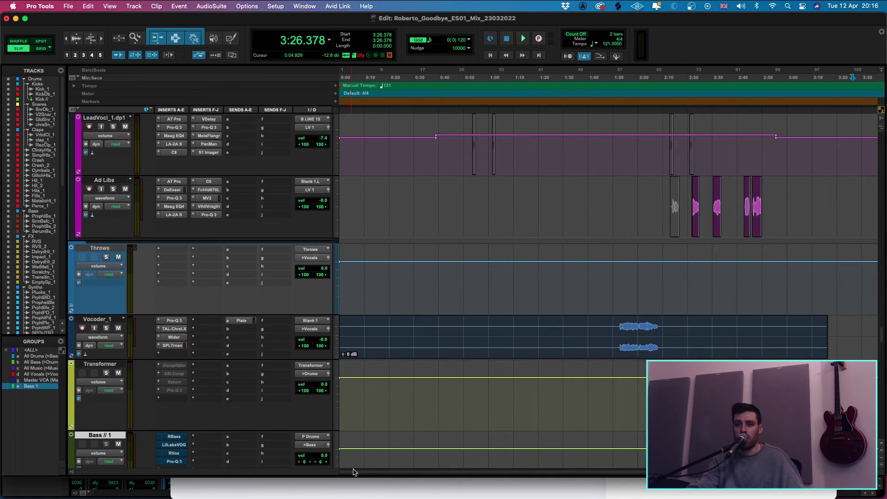
- Review the client's mix comments in Filepass, and look through the backing vocal, drum and FX tracks in Pro Tools
click(353, 485)
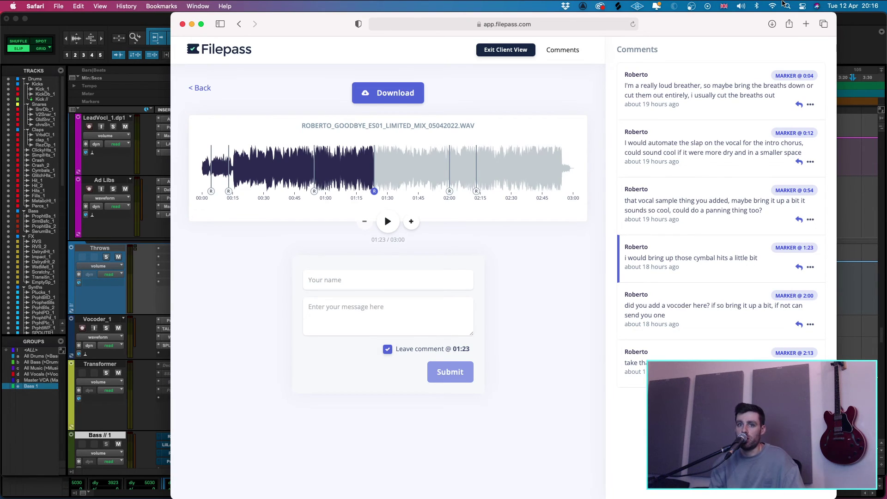
click(26, 440)
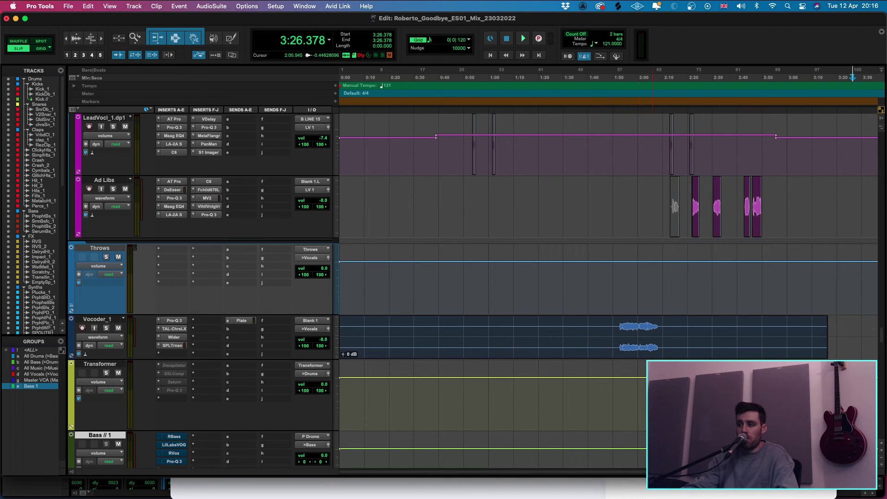
scroll(567, 177, down, 10)
scroll(584, 194, up, 15)
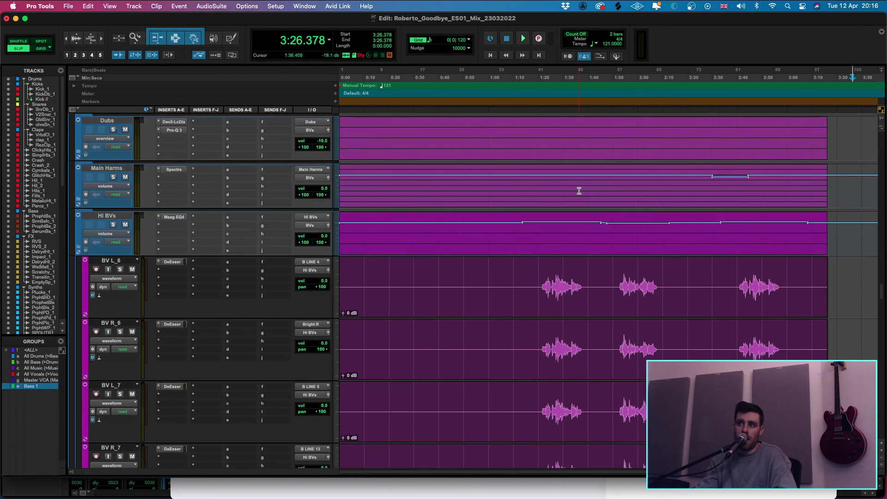
scroll(565, 195, down, 2)
scroll(565, 195, up, 15)
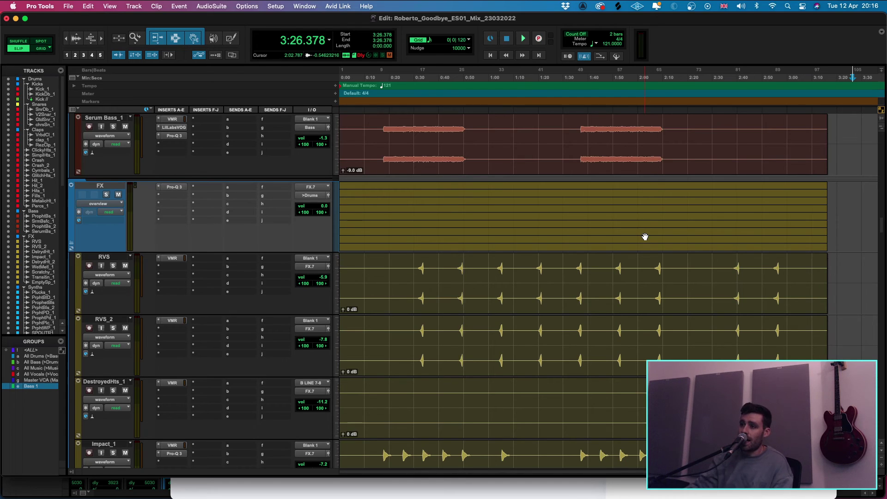
scroll(645, 236, up, 20)
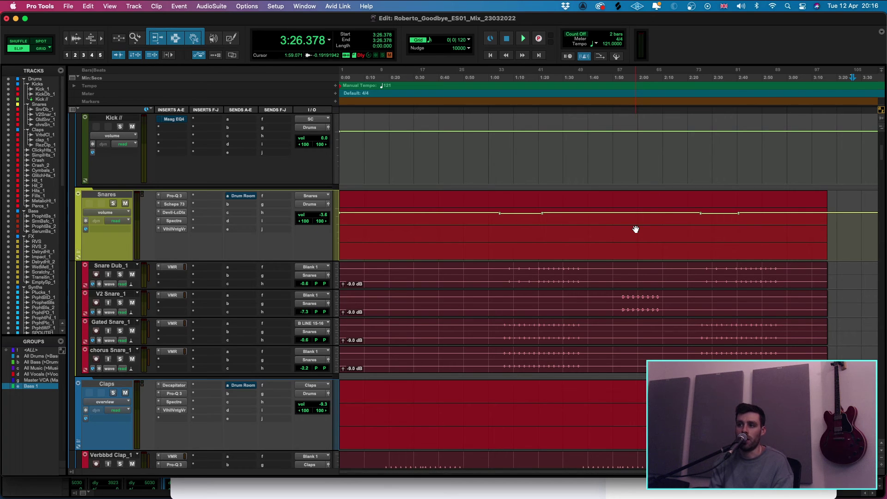
scroll(640, 272, down, 15)
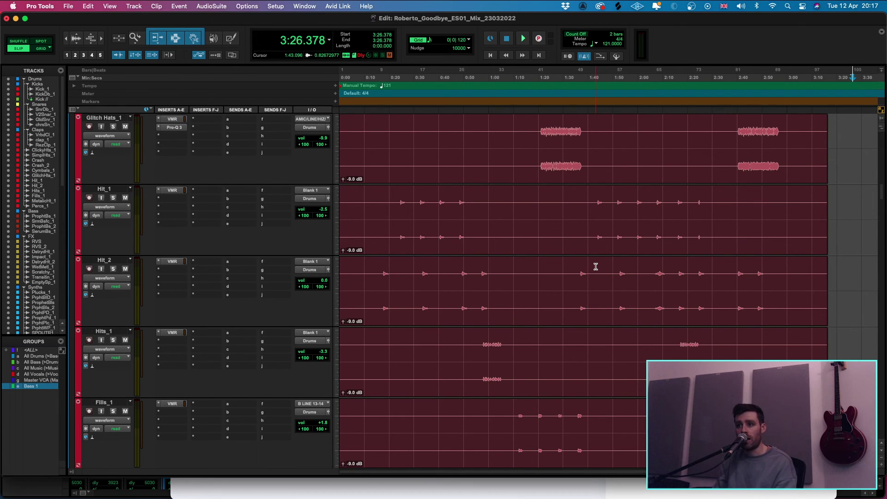
scroll(691, 311, down, 15)
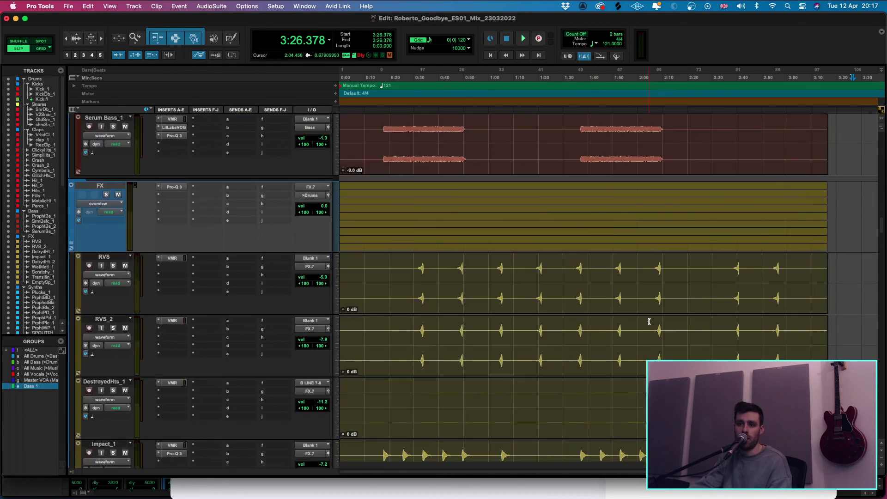
scroll(660, 322, down, 5)
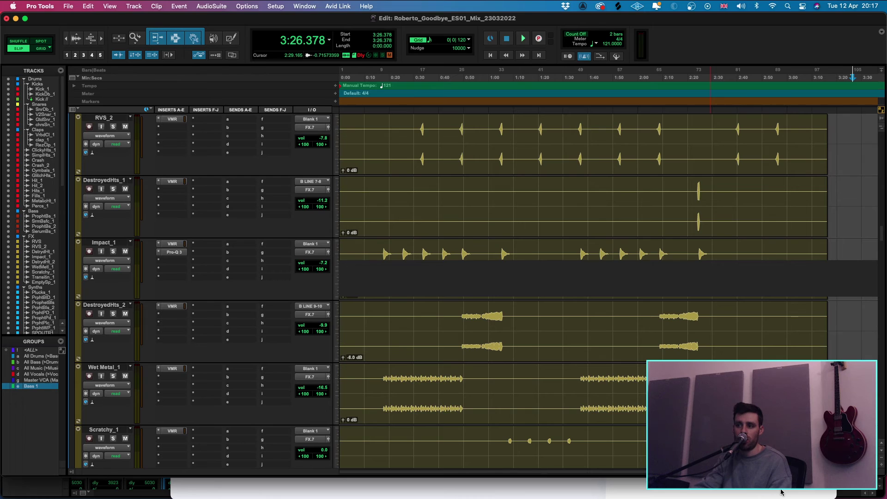
- Switch to Spotify to check the playlist's playback progress
mouse_move(573, 496)
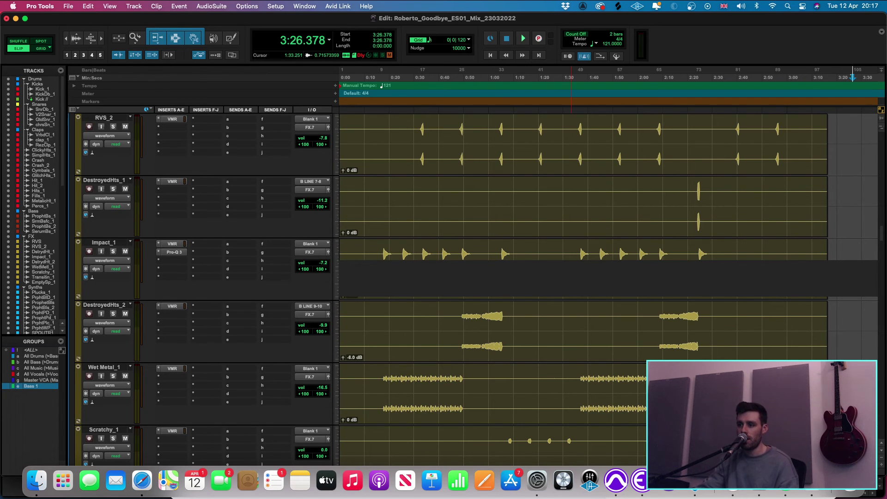
key(super+Tab)
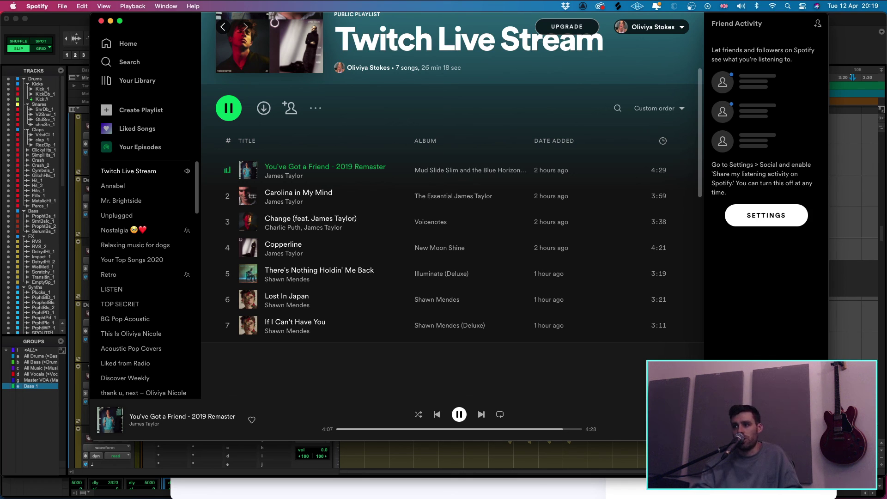
- Return to Pro Tools, view the Distinct distortion settings on the SerumBsfckd_1 track, and close the plug-in
key(super+Tab)
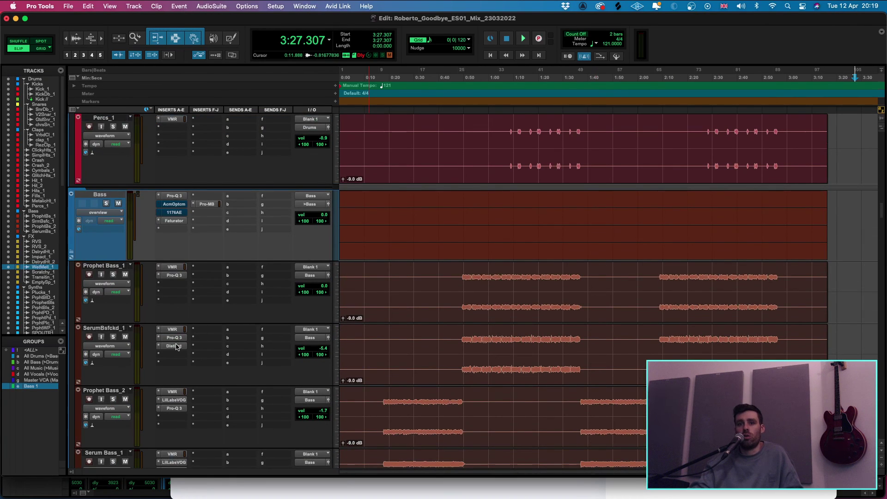
click(175, 347)
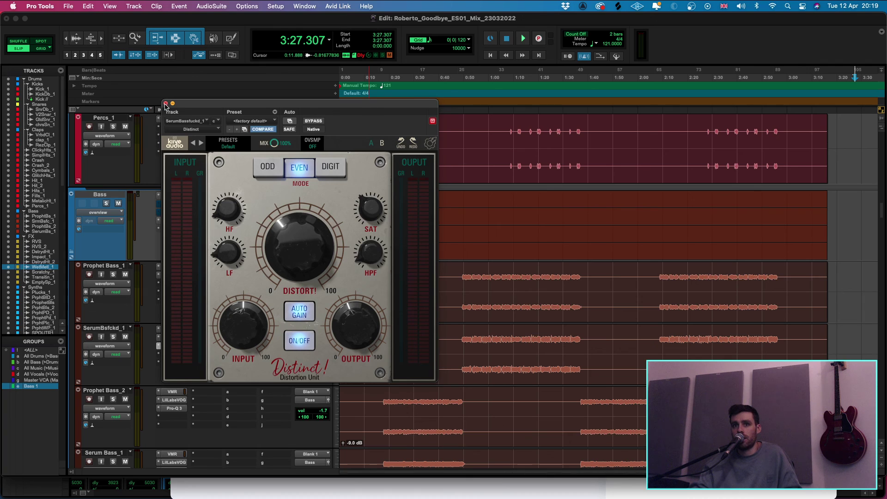
click(166, 107)
- Inspect the Spectre plug-in on the Snares track, including the saturation type of its 4.94 kHz band, and close it
scroll(449, 262, up, 5)
scroll(449, 262, up, 10)
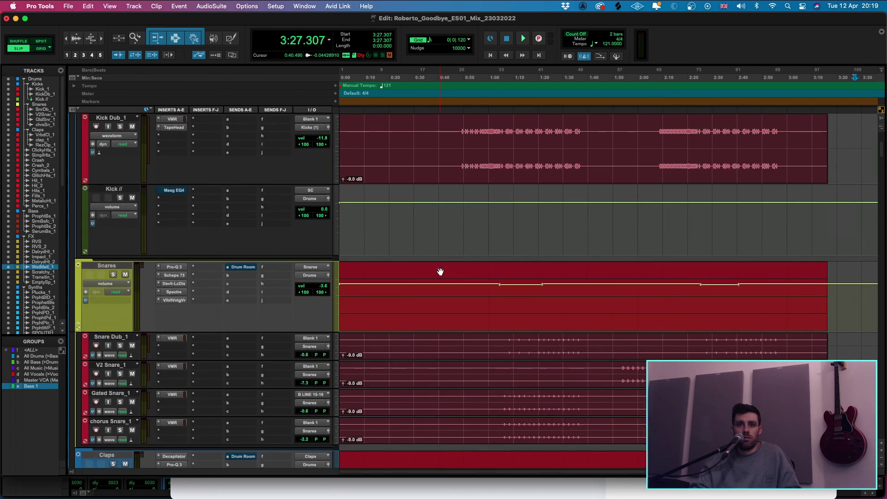
click(174, 291)
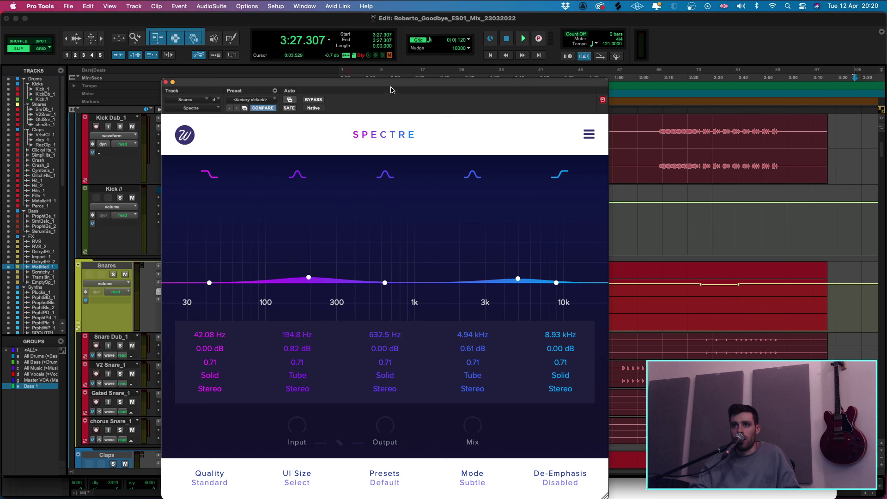
drag(387, 84, 489, 24)
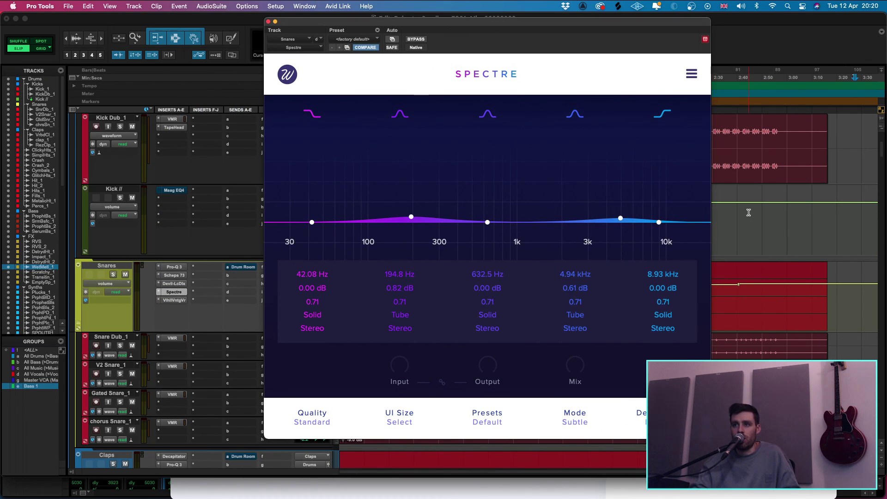
click(732, 208)
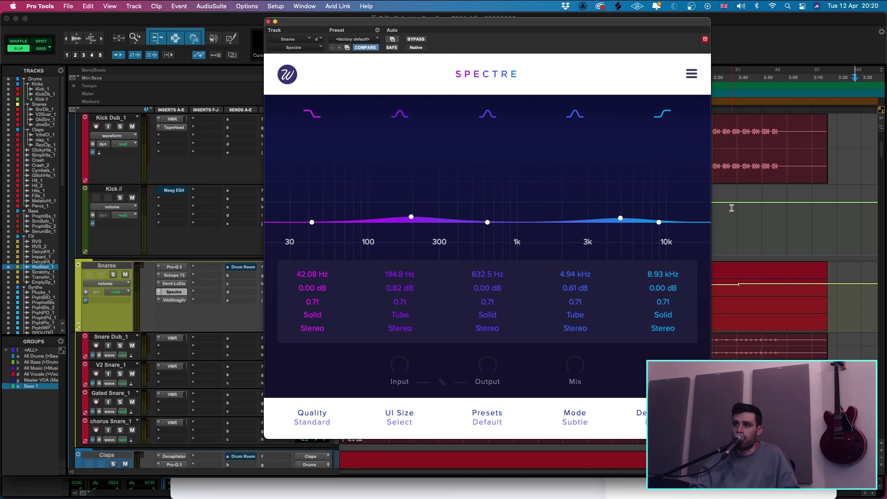
click(575, 315)
click(563, 162)
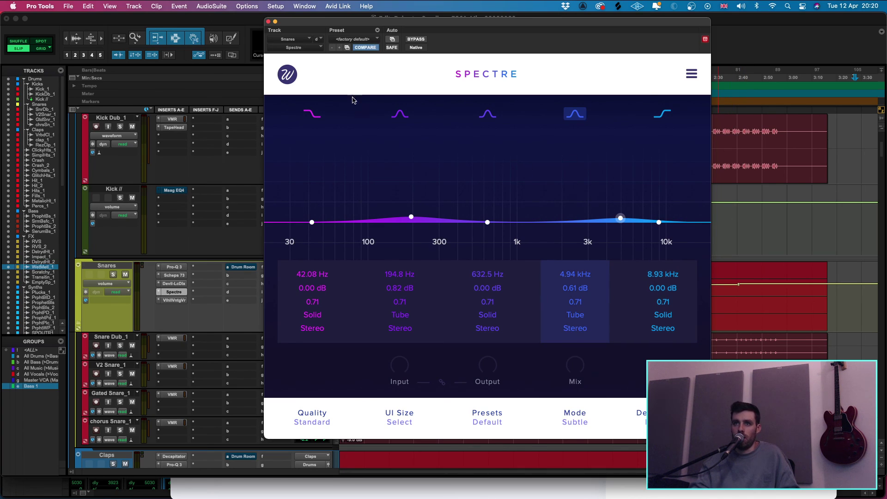
click(276, 22)
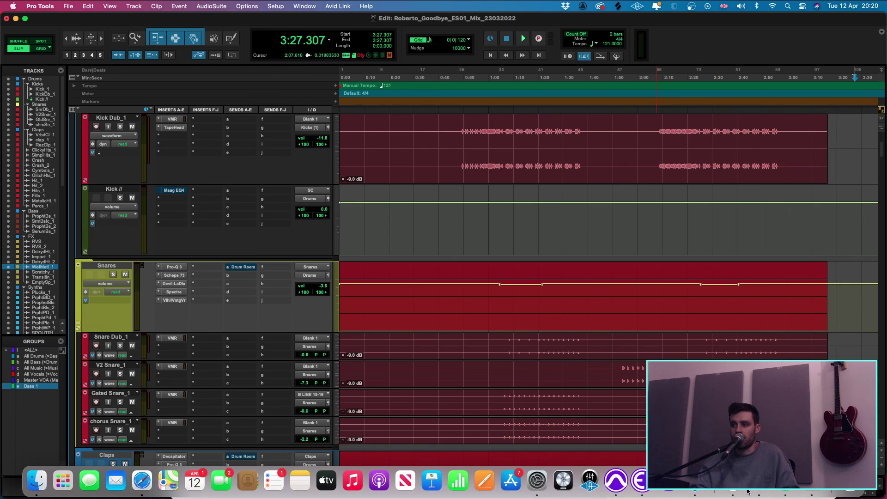
- Pause the playback in Spotify and return to the Pro Tools session
click(780, 491)
click(458, 414)
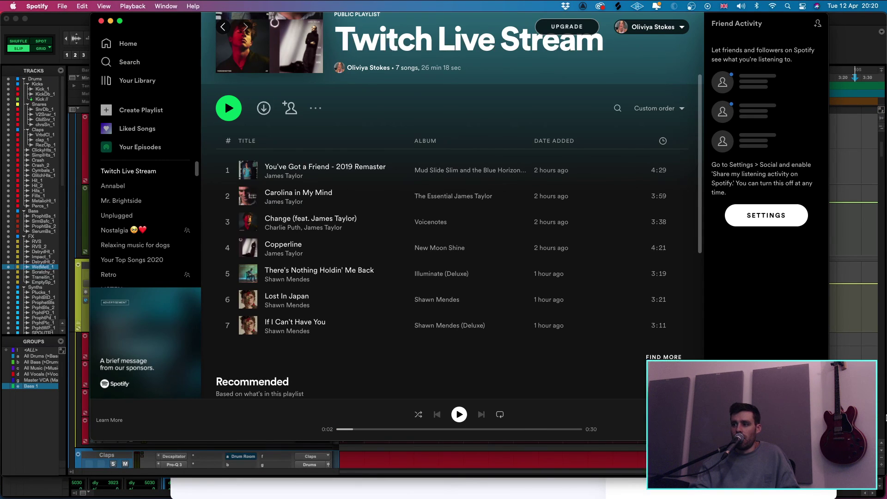
key(super+Tab)
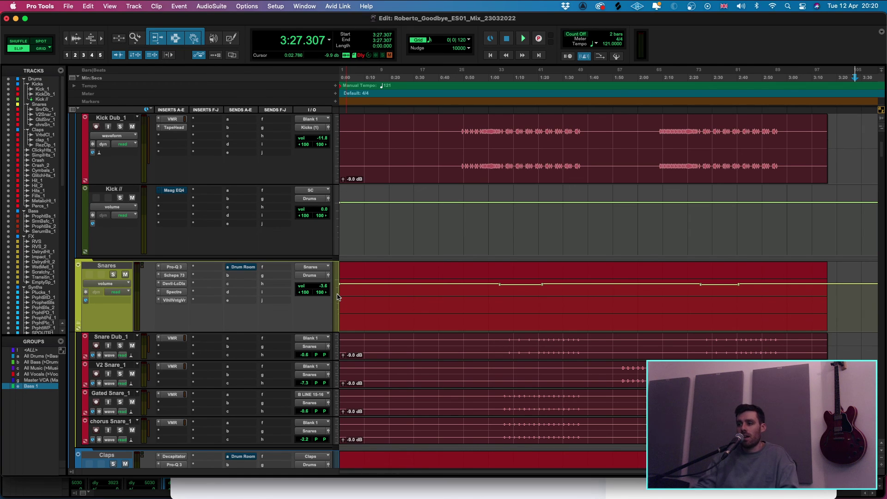
- Switch to OBS to stop the live stream
mouse_move(746, 492)
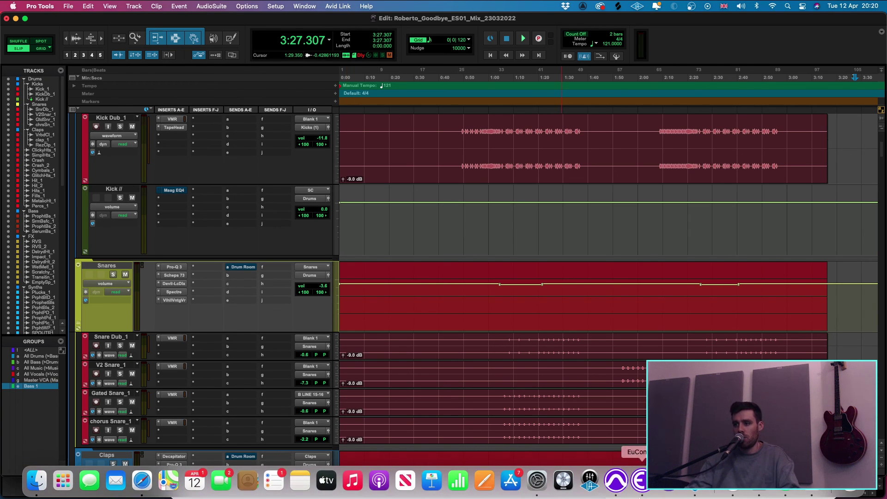
click(756, 490)
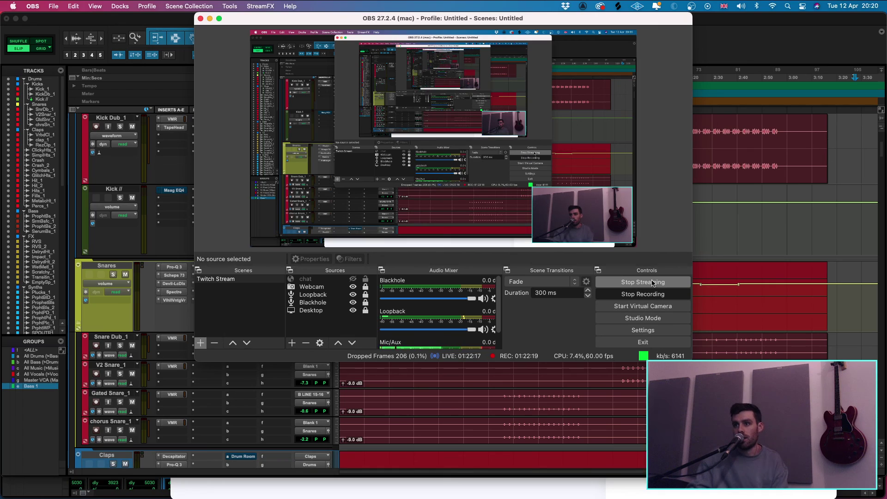